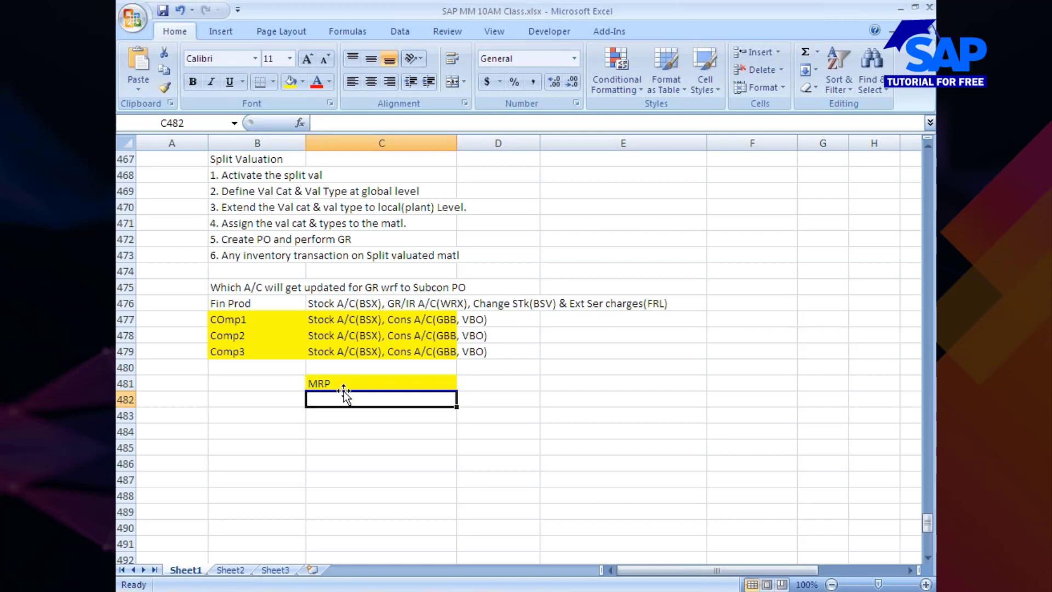
# Clear the MRP entry from cell C481 and enter the heading "MRP" in cell B482 instead
pyautogui.click(343, 385)
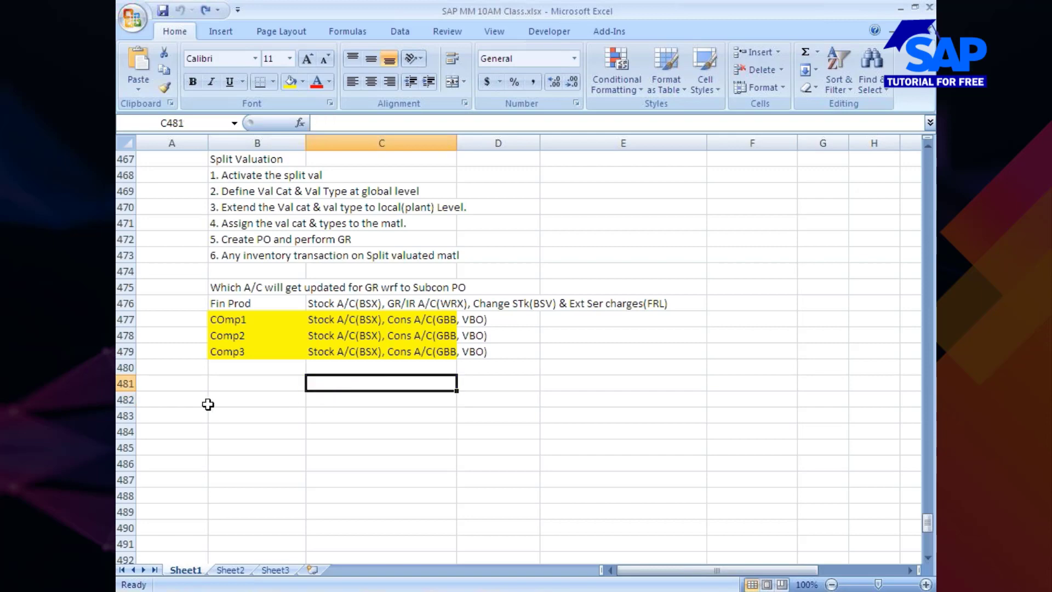
pyautogui.click(241, 405)
pyautogui.write('MRP')
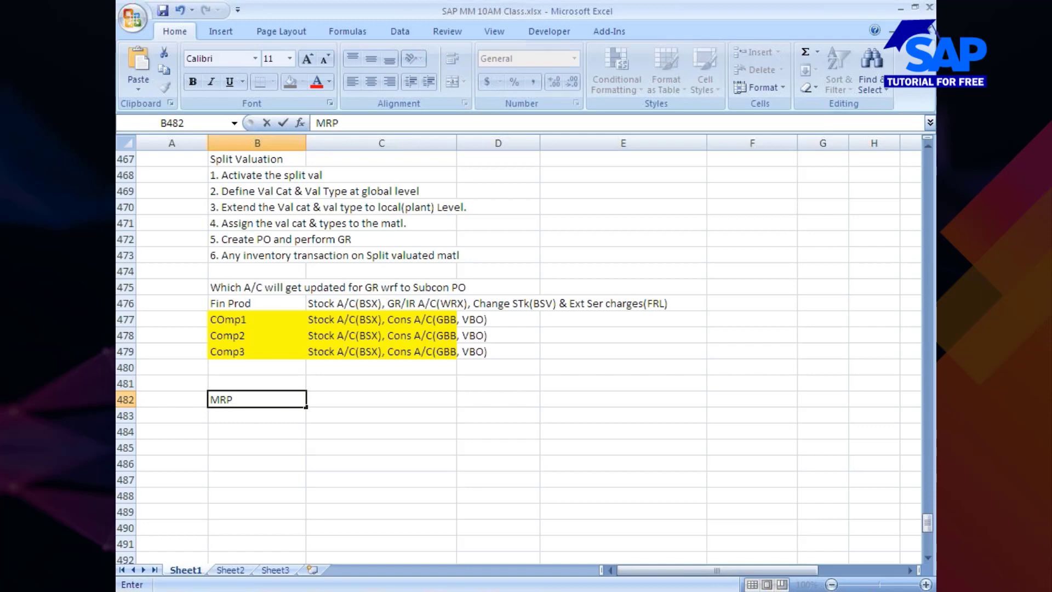
pyautogui.press('Return')
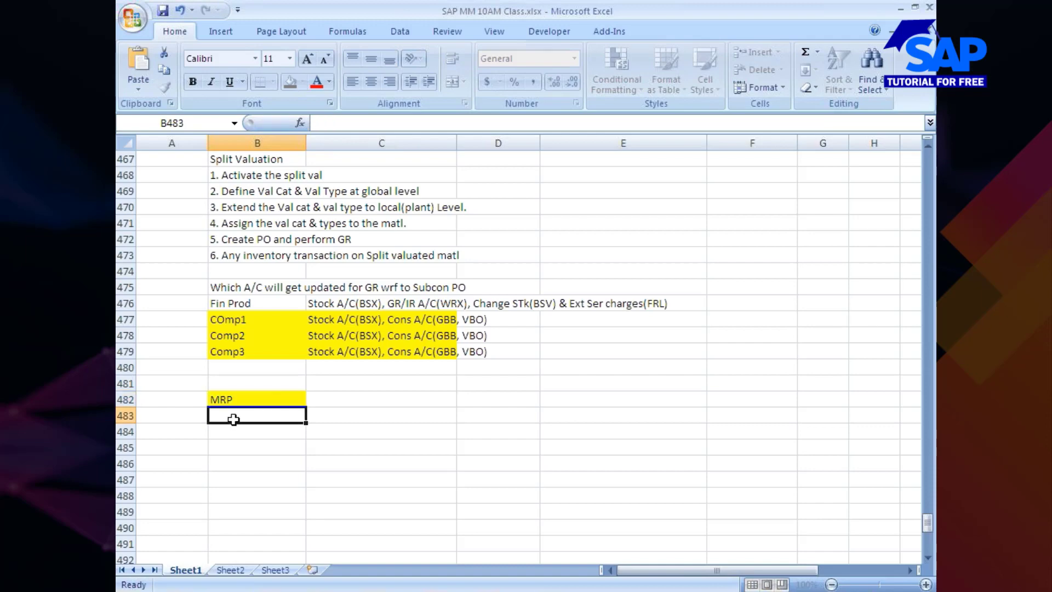
# Replace the yellow fill of the MRP heading in cell B482 with white
pyautogui.click(284, 396)
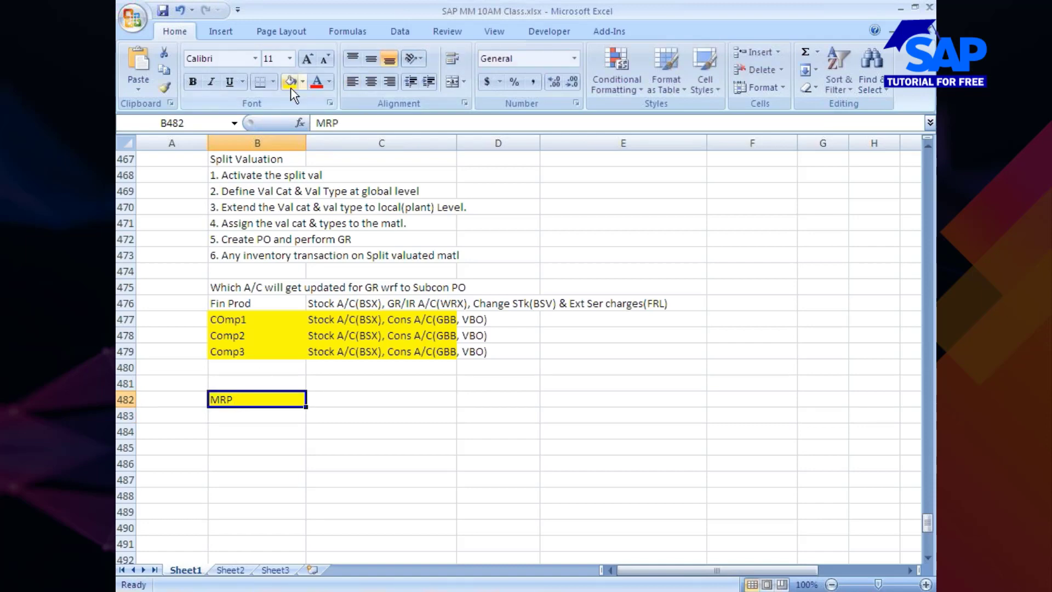
pyautogui.click(303, 82)
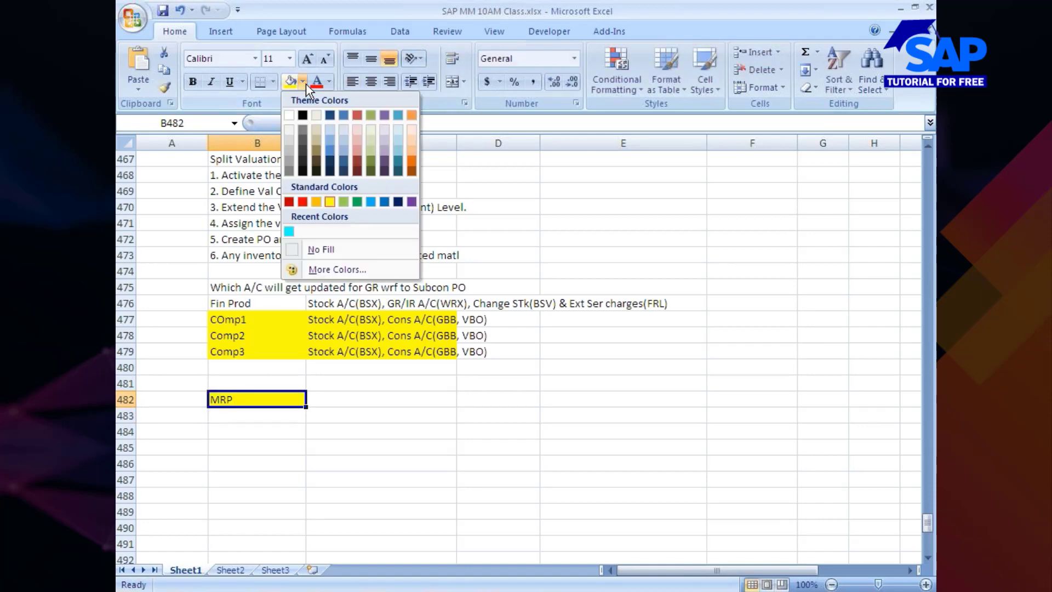
pyautogui.click(291, 114)
pyautogui.click(286, 425)
# Enter "1. MPS" in cell B483, directly below the MRP heading
pyautogui.click(253, 414)
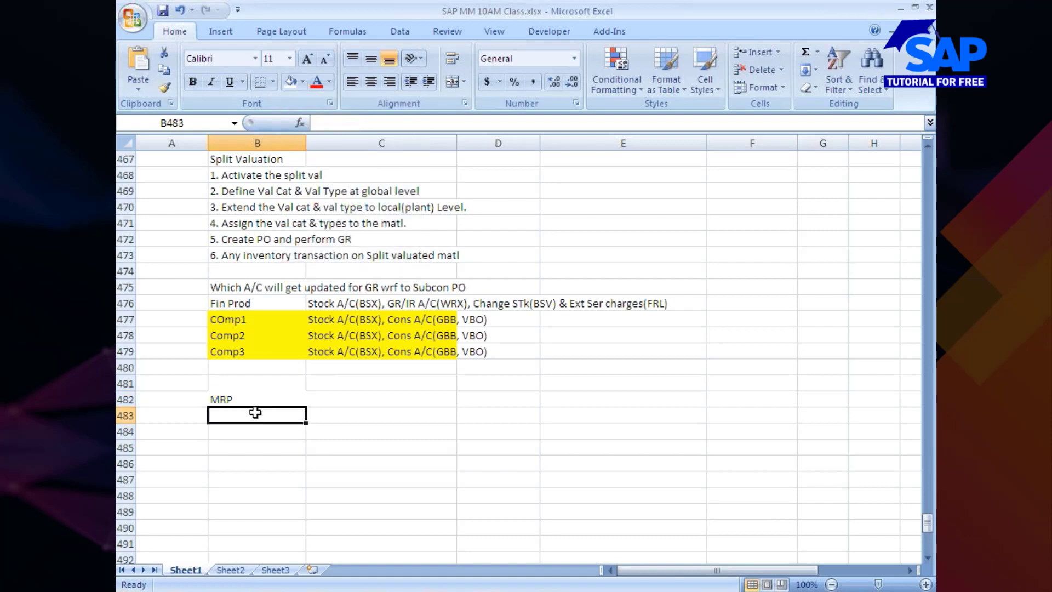
pyautogui.write('1. MPS')
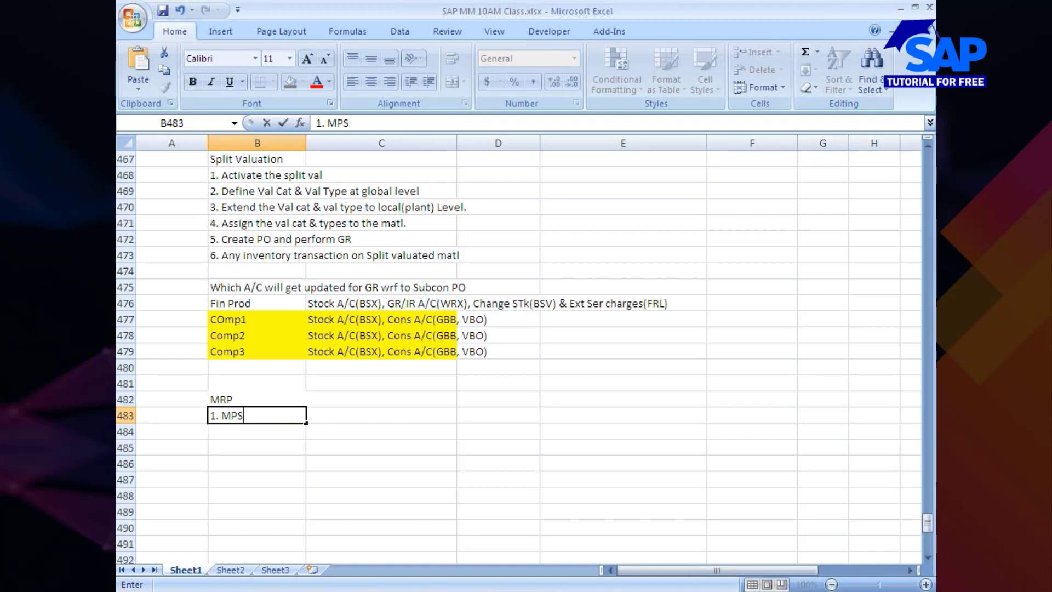
pyautogui.press('Tab')
# Enter "2. CBP" in cell C483, with a period after the number
pyautogui.write('2')
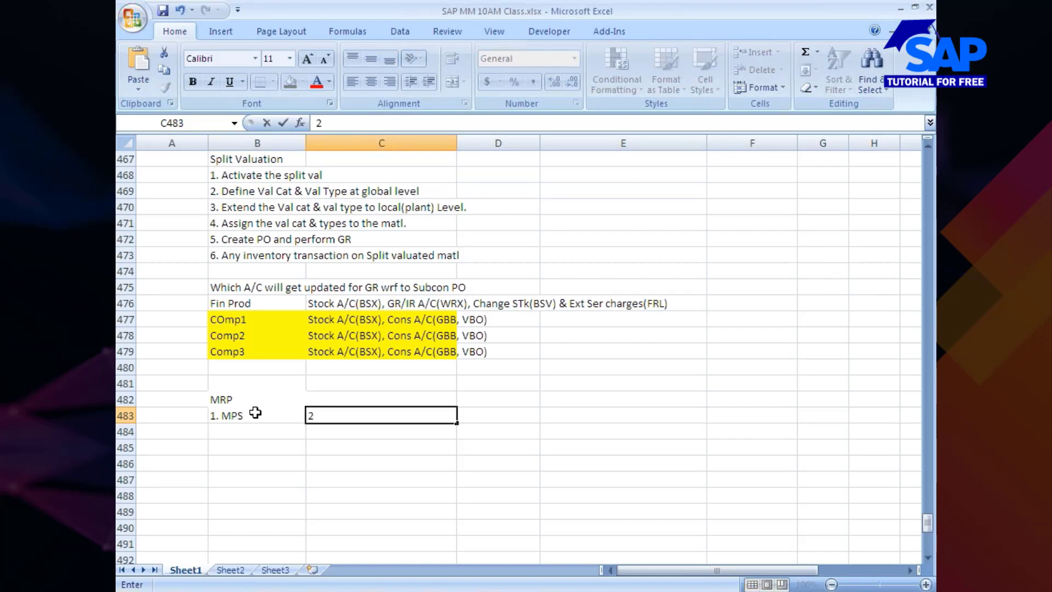
pyautogui.write(', CBP')
pyautogui.doubleClick(329, 415)
pyautogui.press('Left')
pyautogui.press('BackSpace')
pyautogui.press('BackSpace')
pyautogui.write('.')
# Enter "3. Stochastic MRP" in cell D483, taking the term from the Consumption-Based MRP slide
pyautogui.click(489, 414)
pyautogui.write('3')
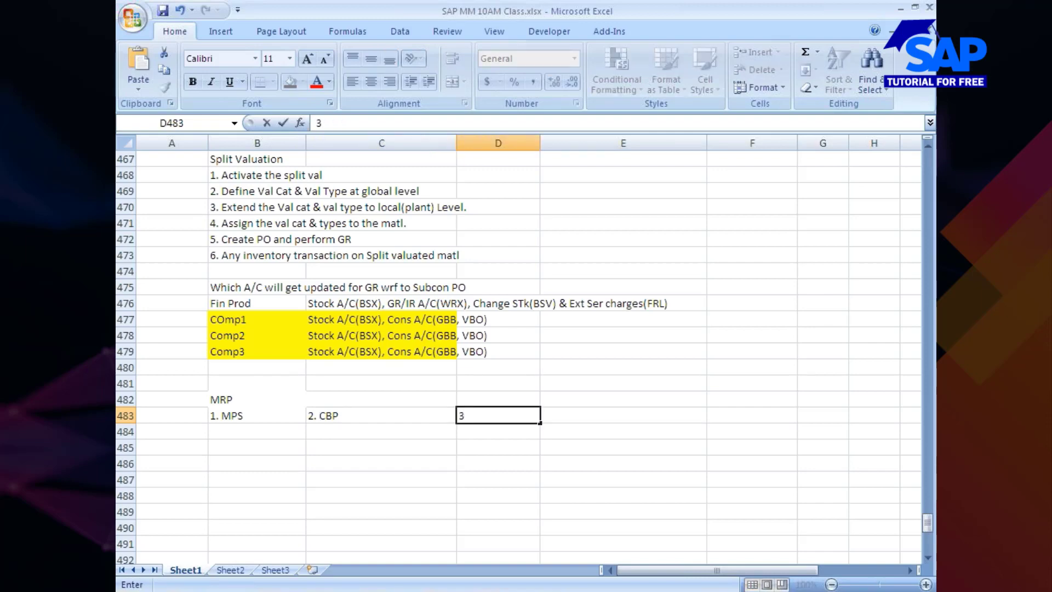
pyautogui.write('. St')
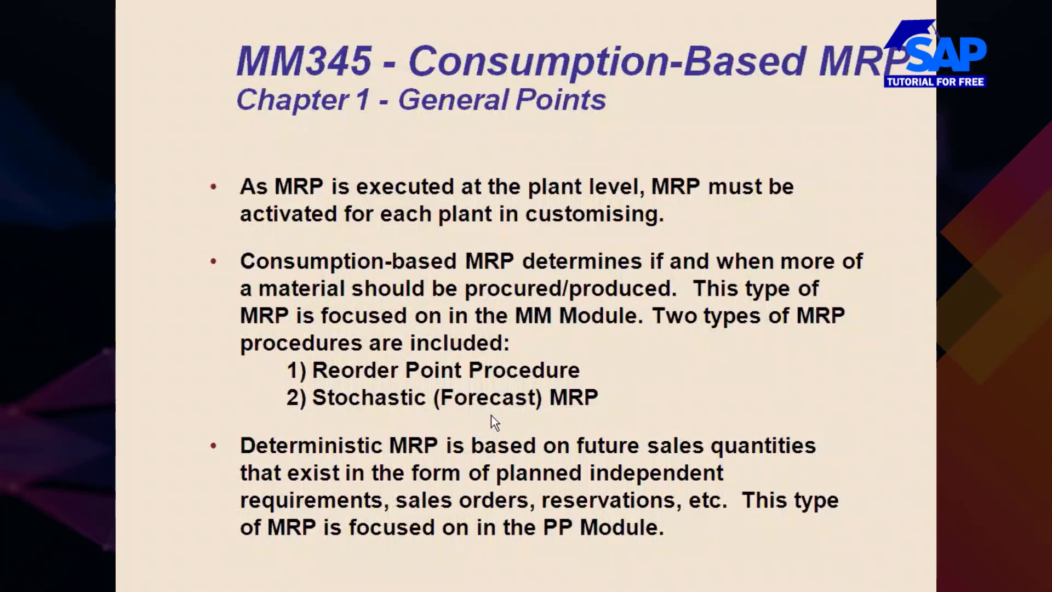
pyautogui.hotkey('alt', 'Tab')
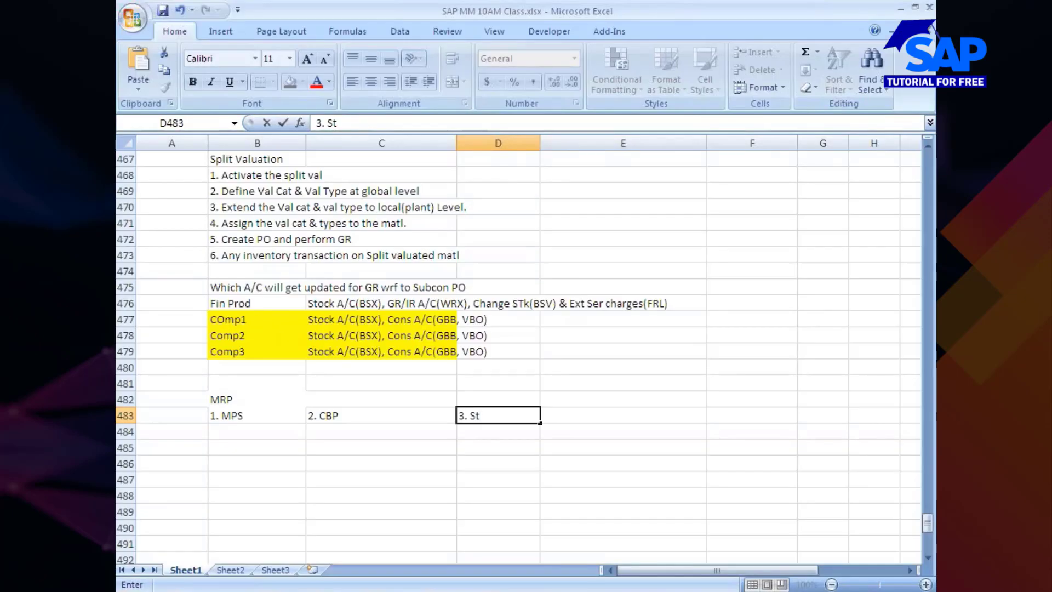
pyautogui.write('ochastic MRP')
pyautogui.press('Tab')
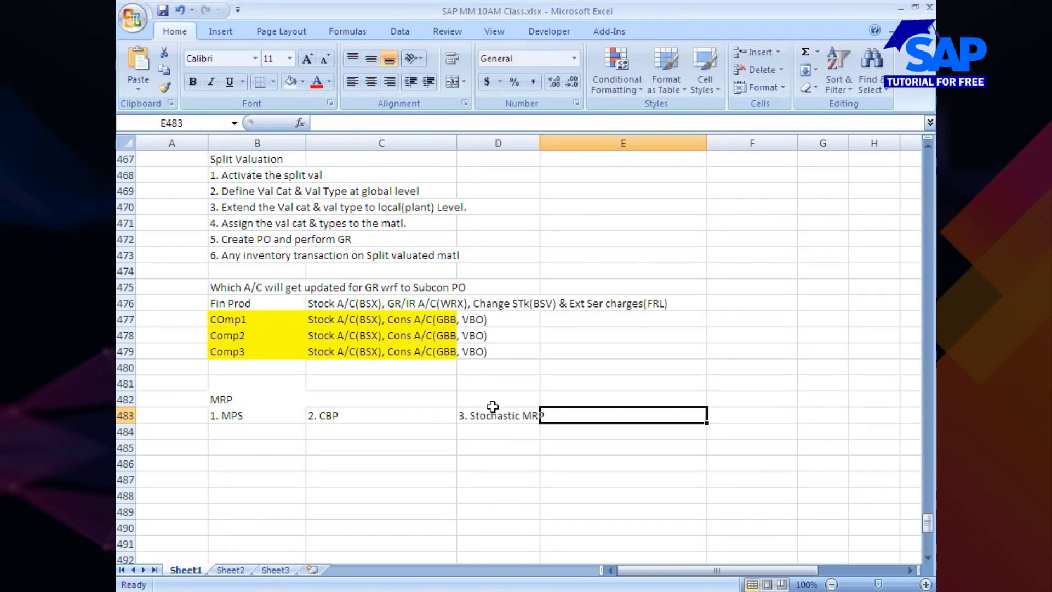
# Enter "4. Deterministic MRP" in cell E483 as the fourth planning type
pyautogui.write('4')
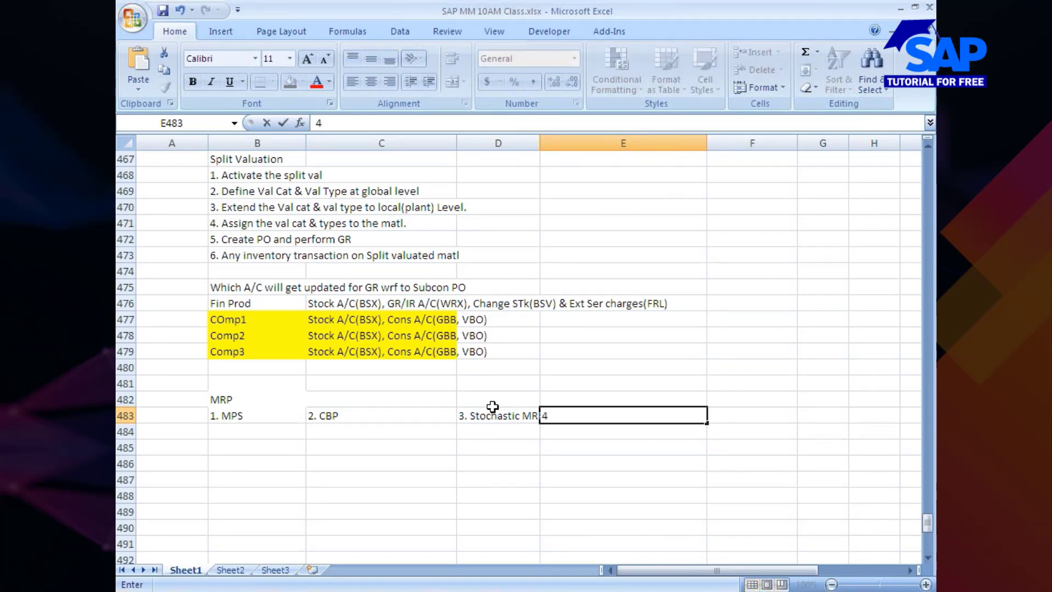
pyautogui.write('. Determinist')
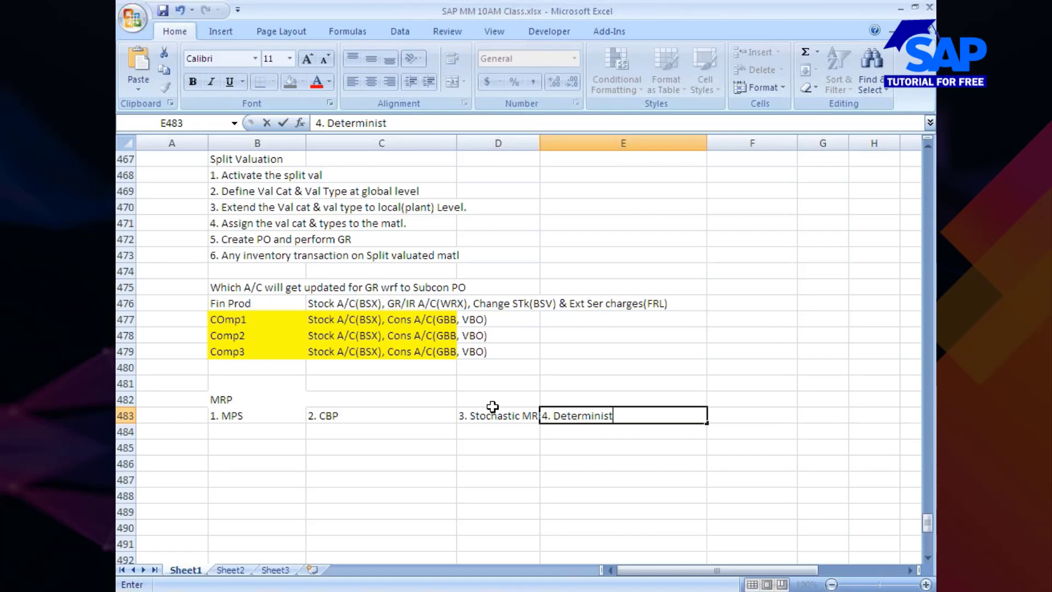
pyautogui.write('ic MRP')
# Enter "PP focussed" in cell B484, beneath the MPS entry
pyautogui.click(224, 434)
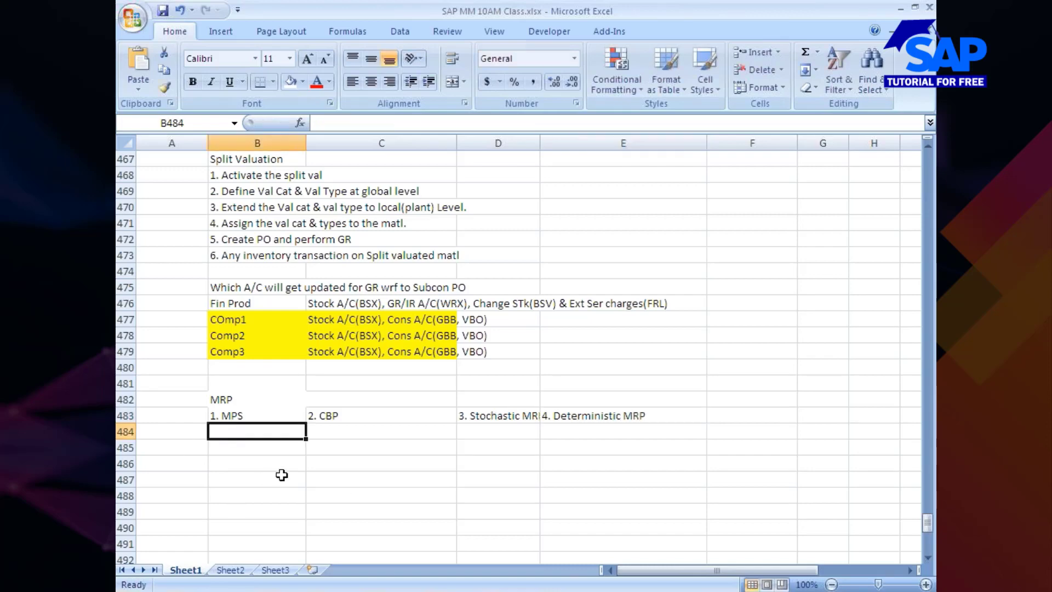
pyautogui.write('PP foucsuu')
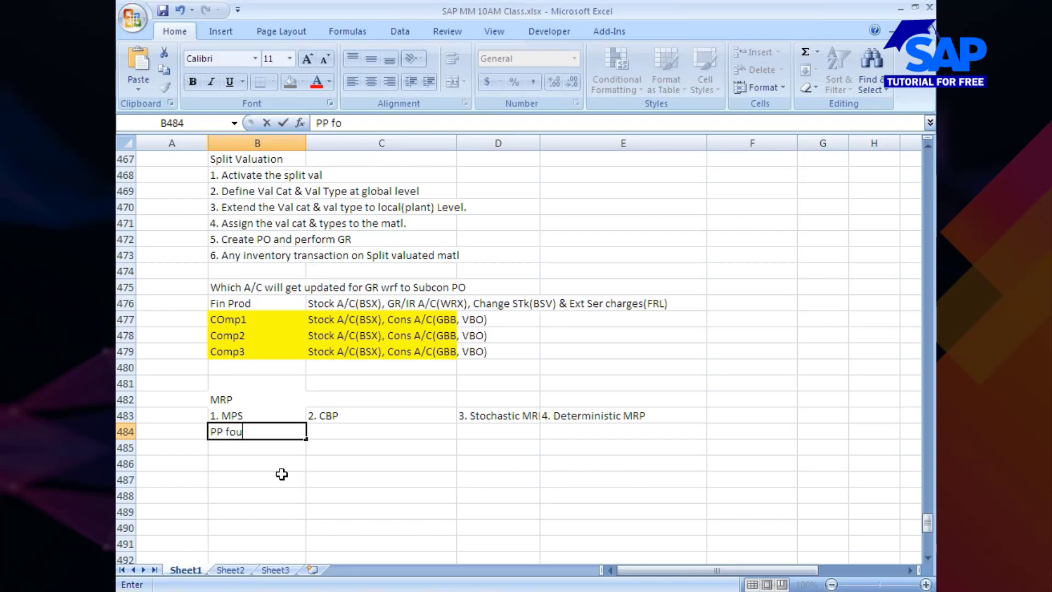
pyautogui.press('BackSpace')
pyautogui.press('BackSpace')
pyautogui.press('BackSpace')
pyautogui.press('BackSpace')
pyautogui.press('BackSpace')
pyautogui.write('cuss')
pyautogui.write('u')
pyautogui.press('BackSpace')
pyautogui.write('ed')
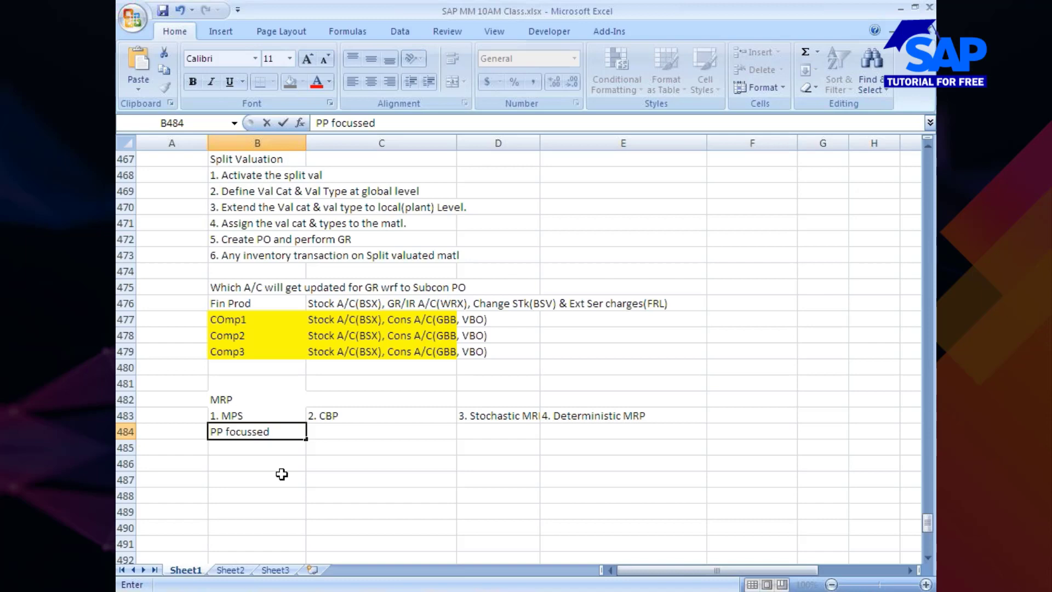
# Enter "MM Focussed" in cell C484, beneath the CBP entry
pyautogui.click(360, 432)
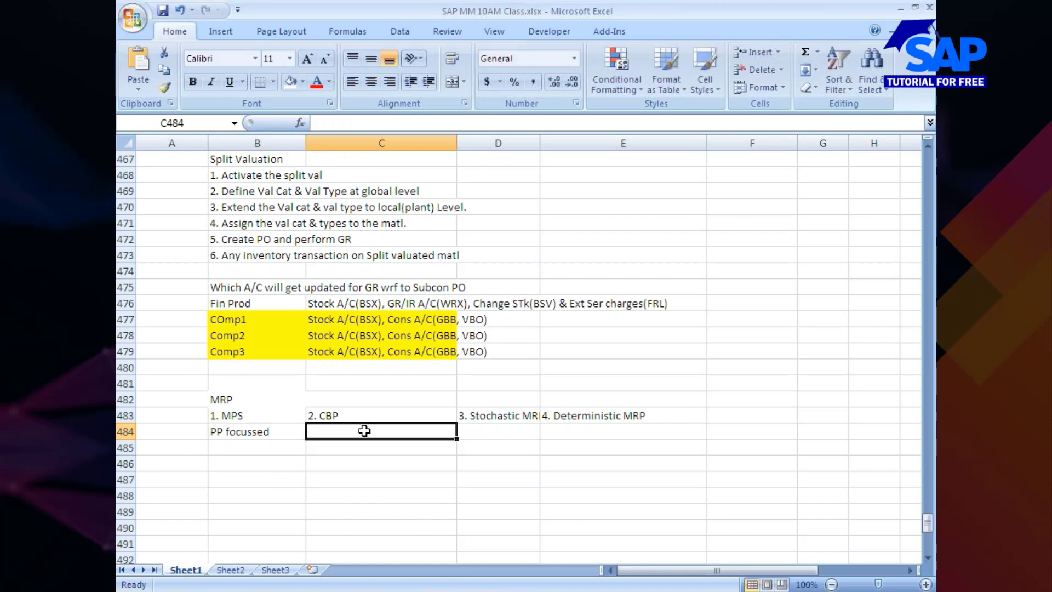
pyautogui.write('M')
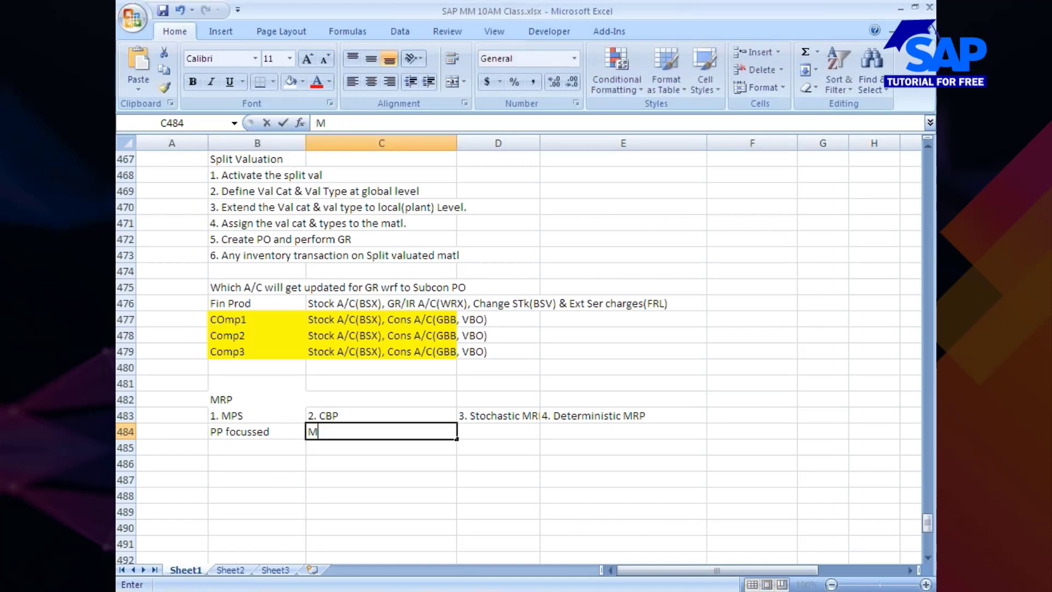
pyautogui.write('M Foc')
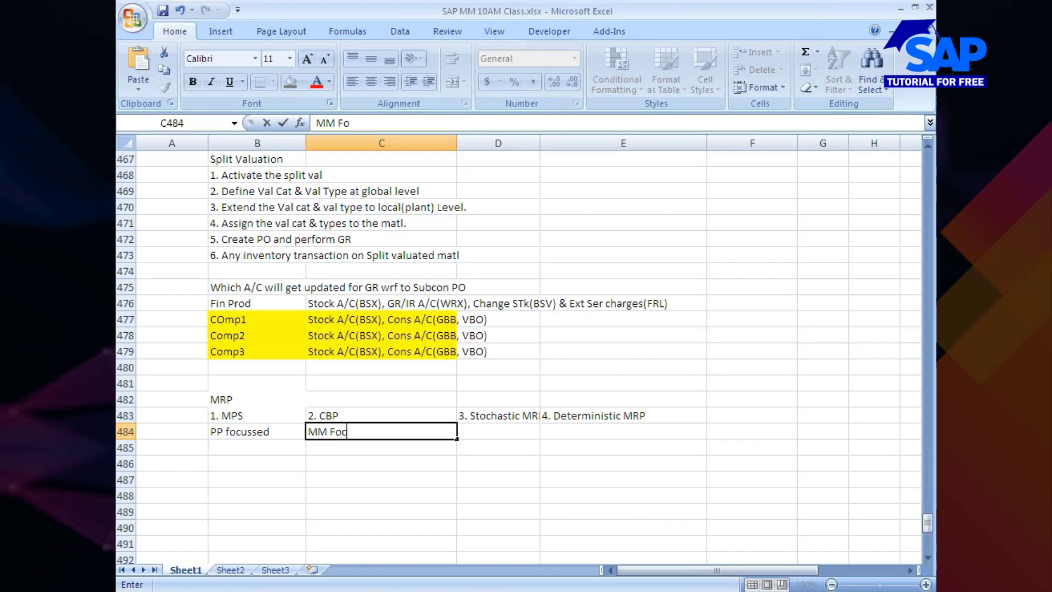
pyautogui.write('usses')
pyautogui.press('BackSpace')
pyautogui.write('d')
pyautogui.press('Tab')
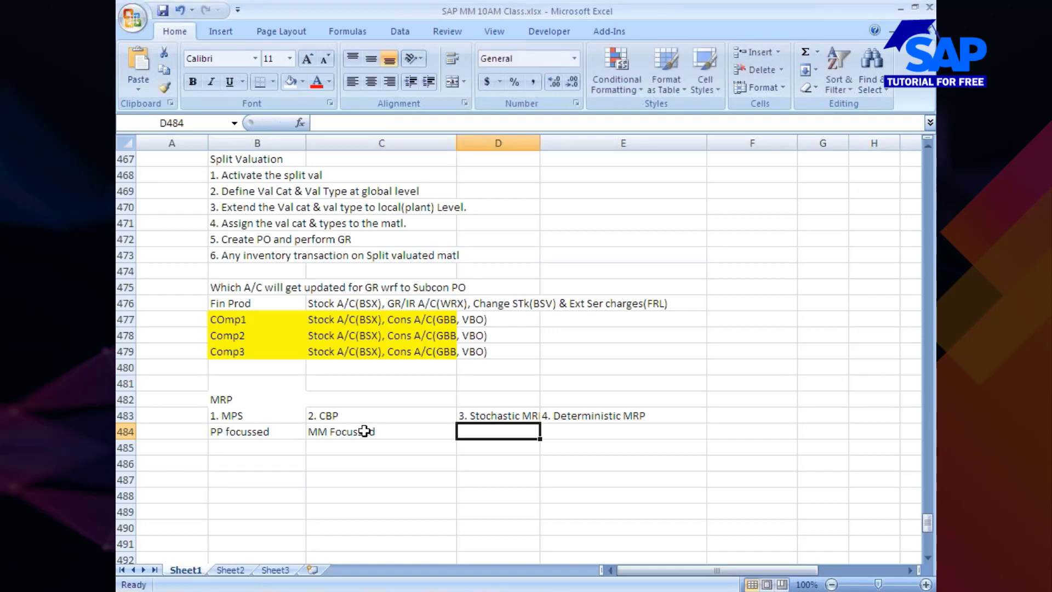
# Enter "MM Focussed" in cell D484, beneath the Stochastic MRP entry
pyautogui.write('MM F')
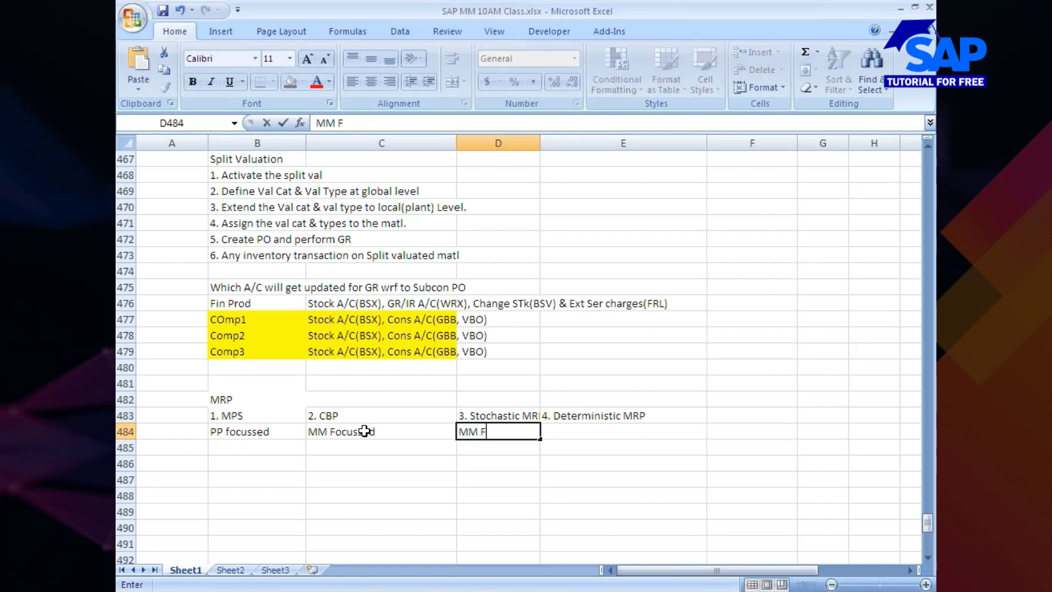
pyautogui.write('ocussed')
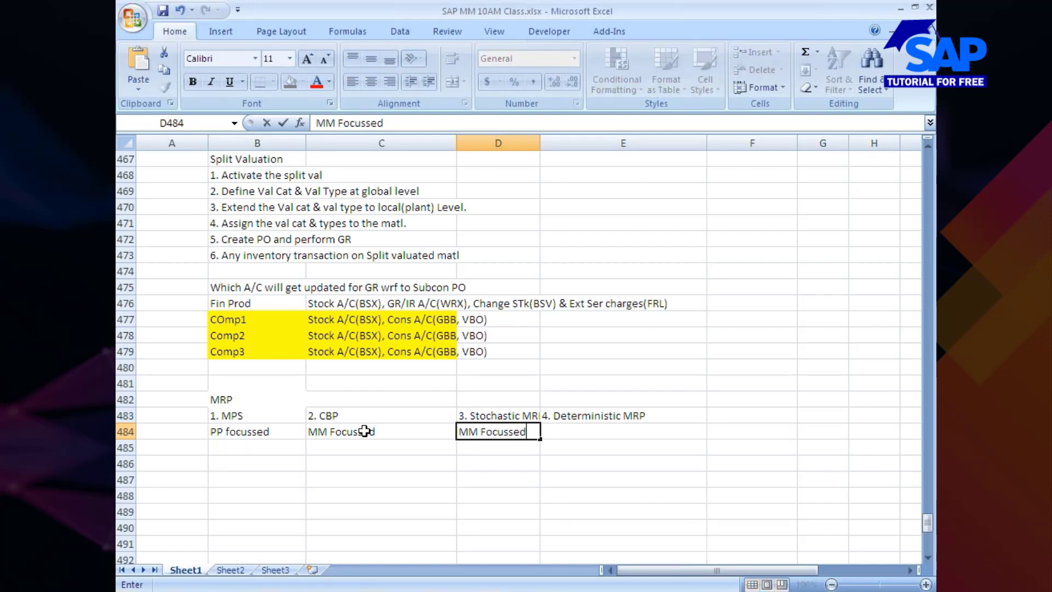
pyautogui.press('Tab')
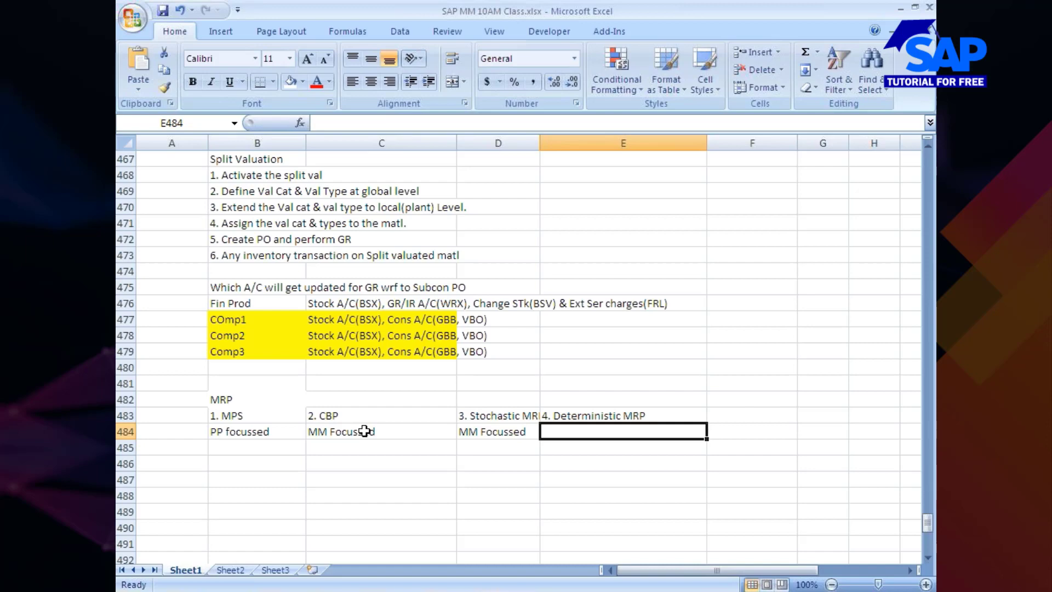
# Enter the note "works on the basis of past consumption history" in cell C485, below the CBP column's focus entry
pyautogui.click(343, 452)
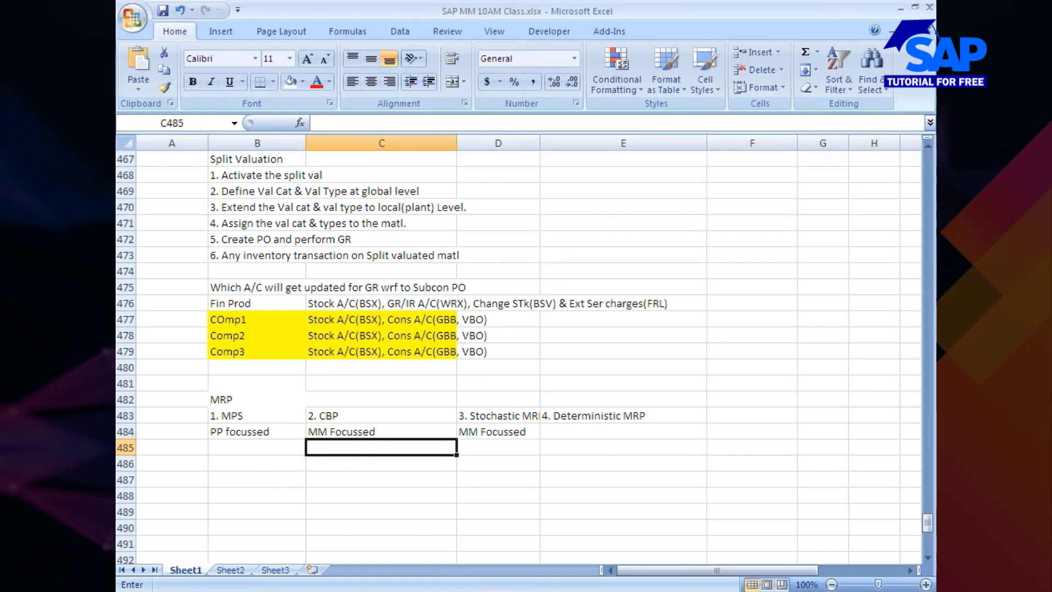
pyautogui.write('on thed')
pyautogui.press('BackSpace')
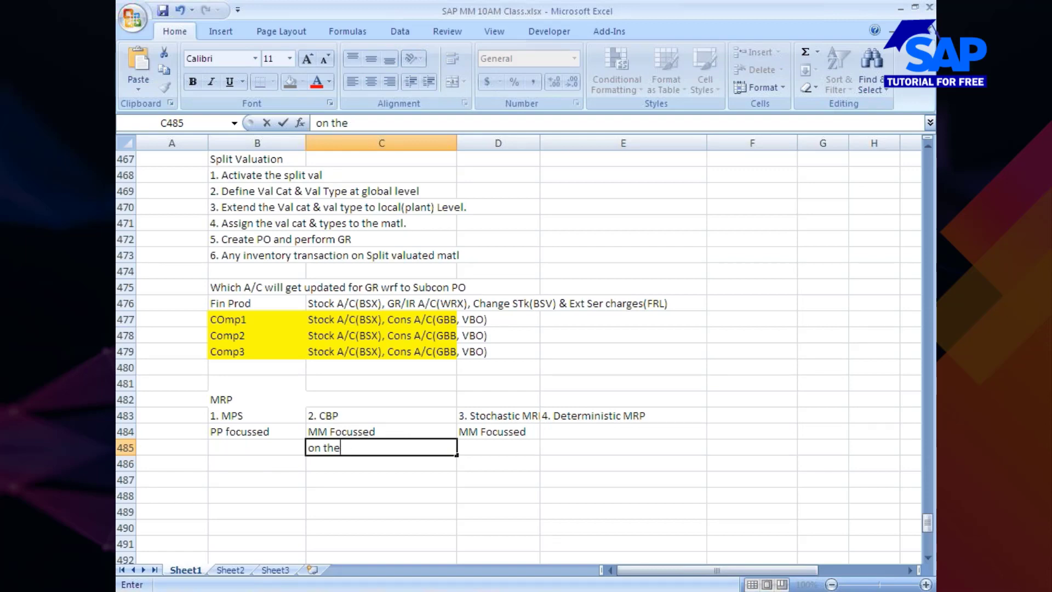
pyautogui.press('Left')
pyautogui.click(307, 450)
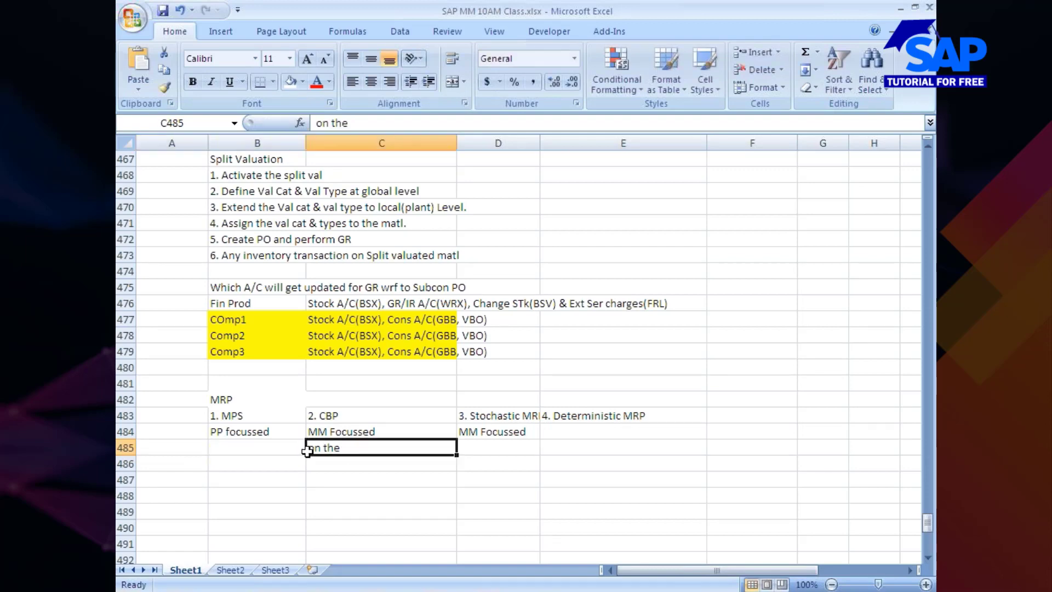
pyautogui.press('Home')
pyautogui.click(311, 453)
pyautogui.doubleClick(311, 447)
pyautogui.write('wor')
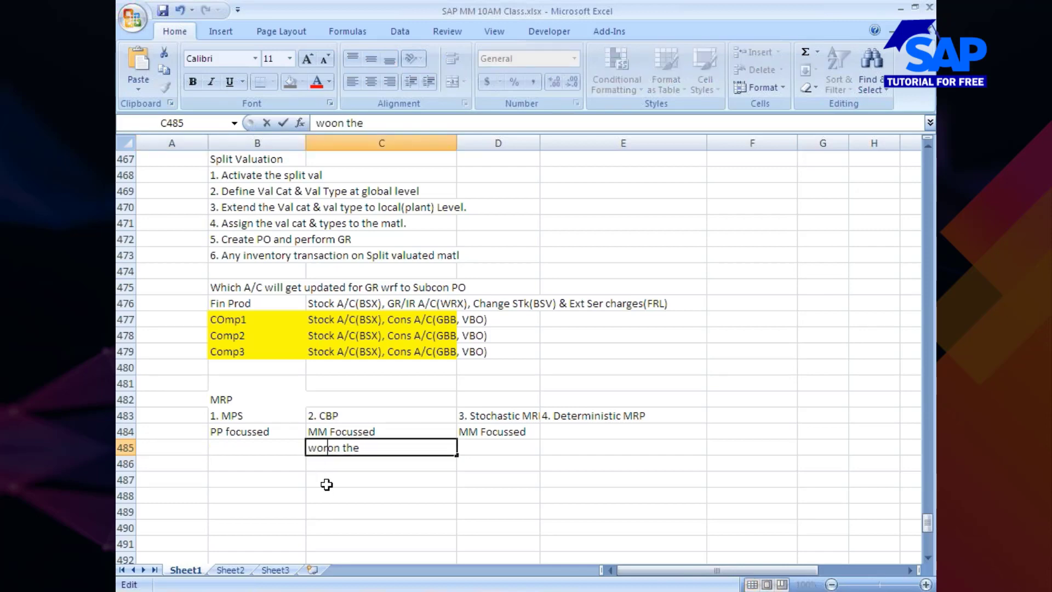
pyautogui.write('ks')
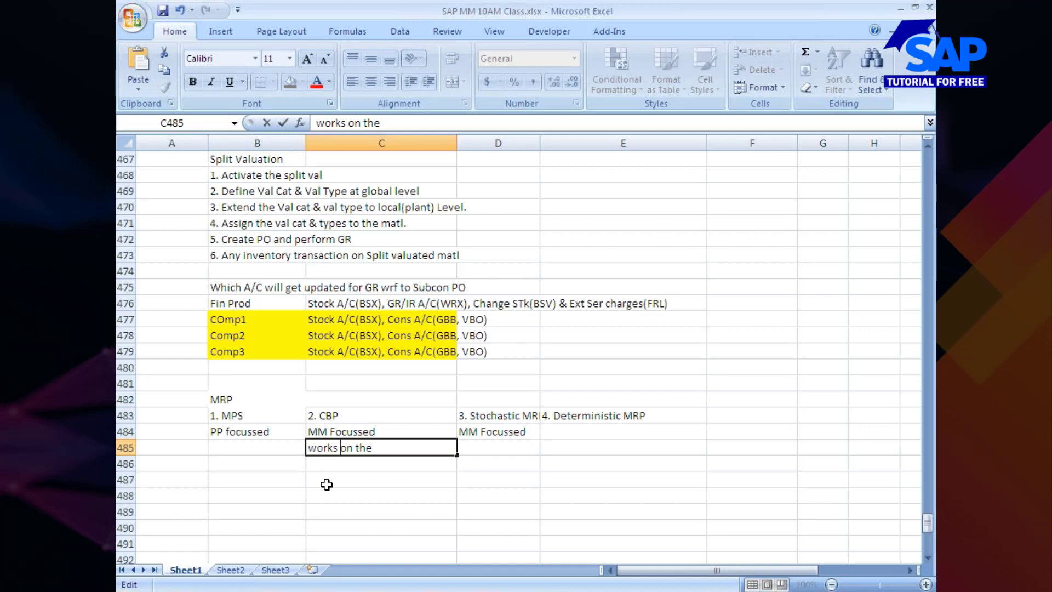
pyautogui.press('End')
pyautogui.write('basis of past')
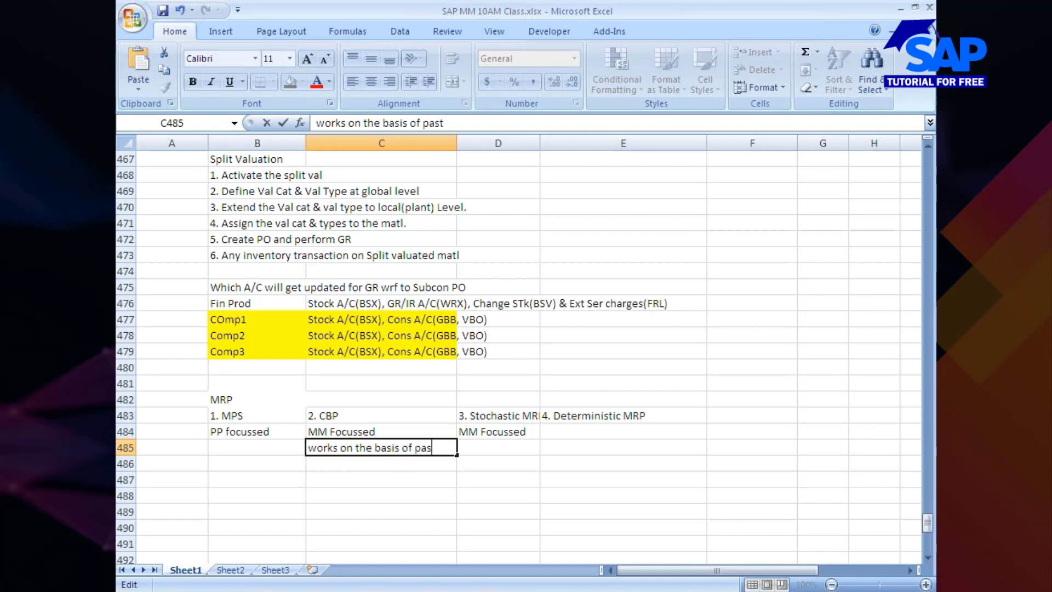
pyautogui.write(' consump')
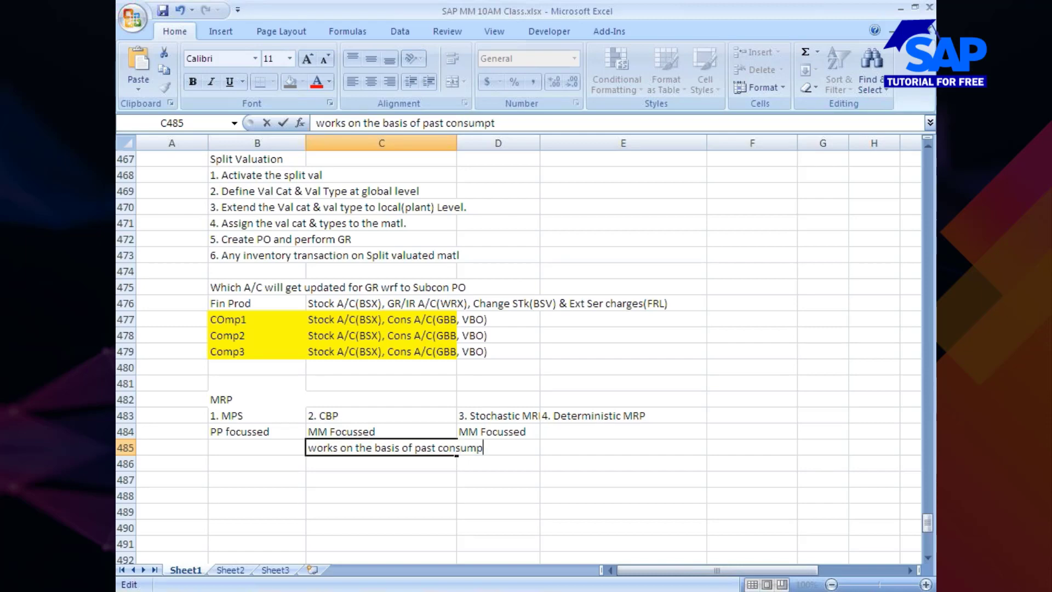
pyautogui.write('tion history')
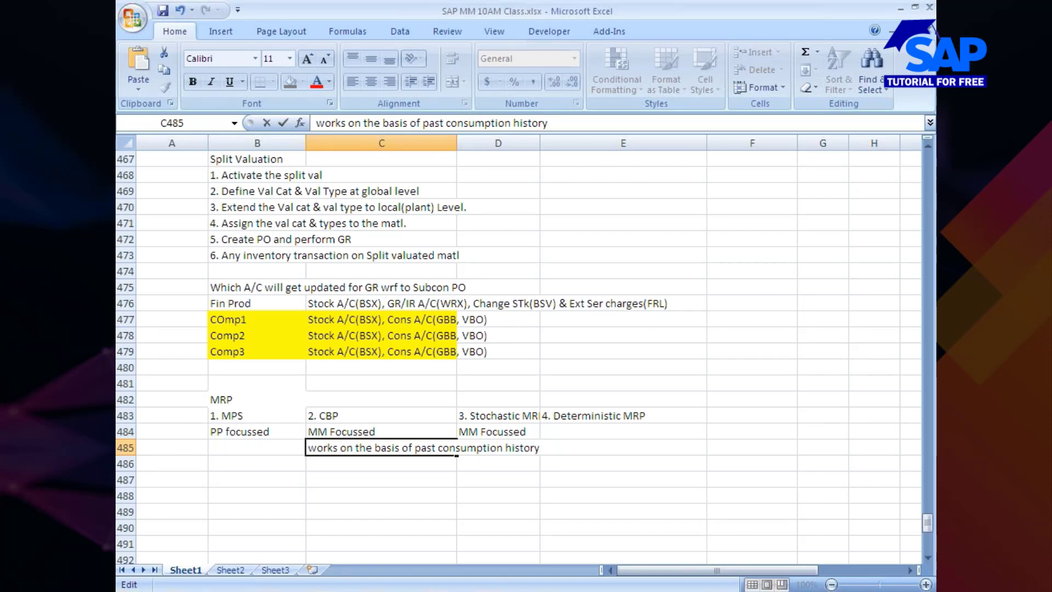
pyautogui.click(311, 494)
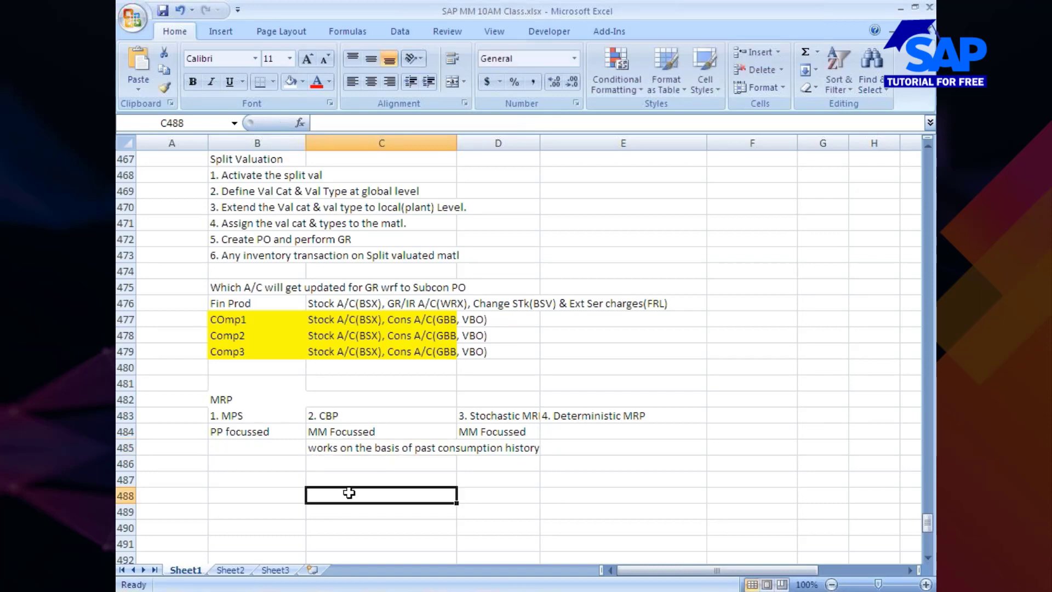
# Enter the note "works on the basis of future demand" in cell E485, in the Deterministic MRP column
pyautogui.click(589, 455)
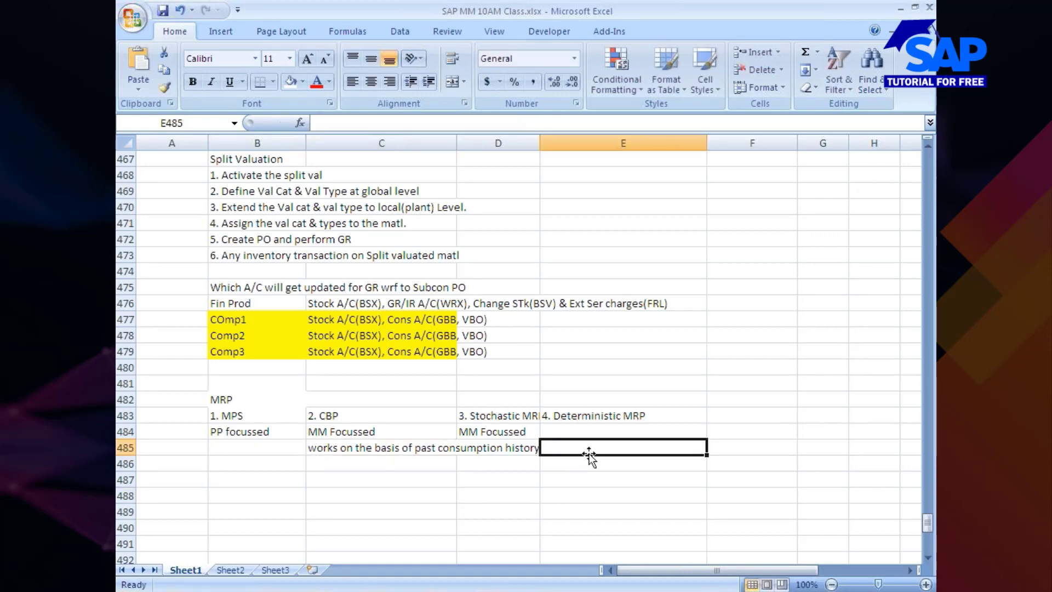
pyautogui.write('workds')
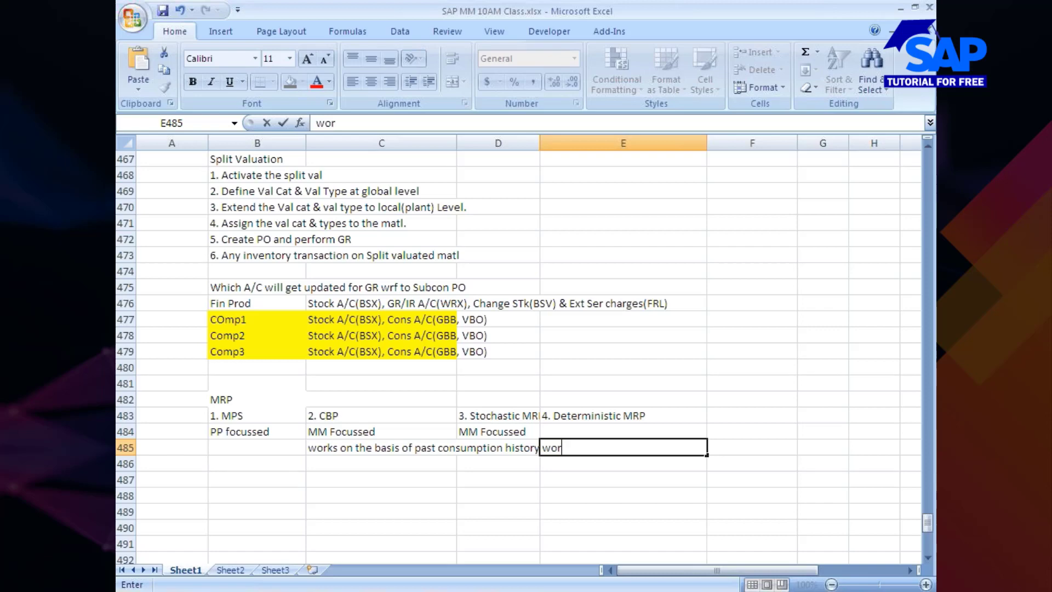
pyautogui.press('BackSpace')
pyautogui.press('BackSpace')
pyautogui.write('s on the bas')
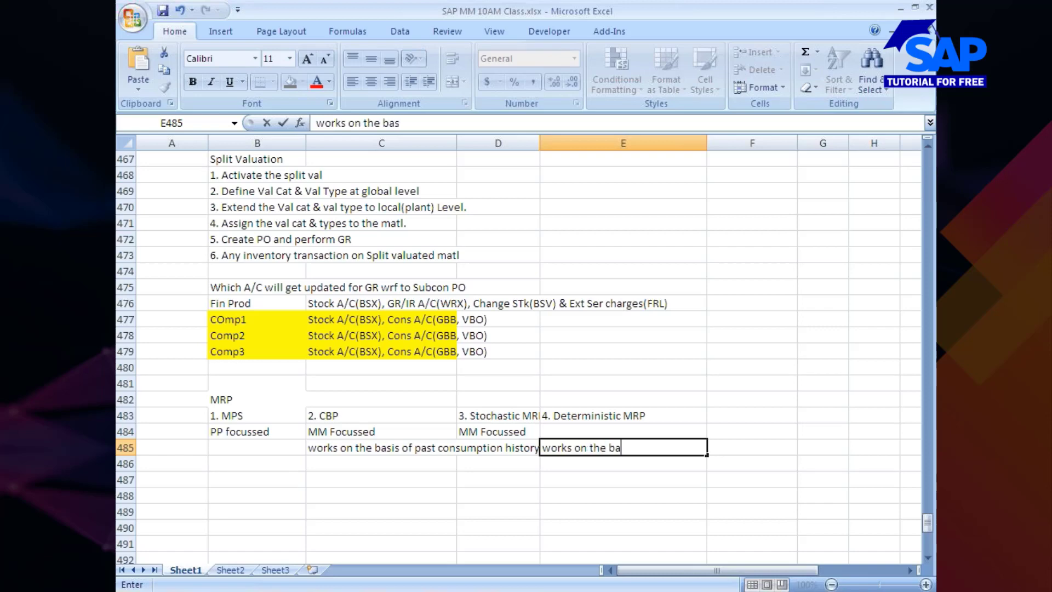
pyautogui.write('is of future deman')
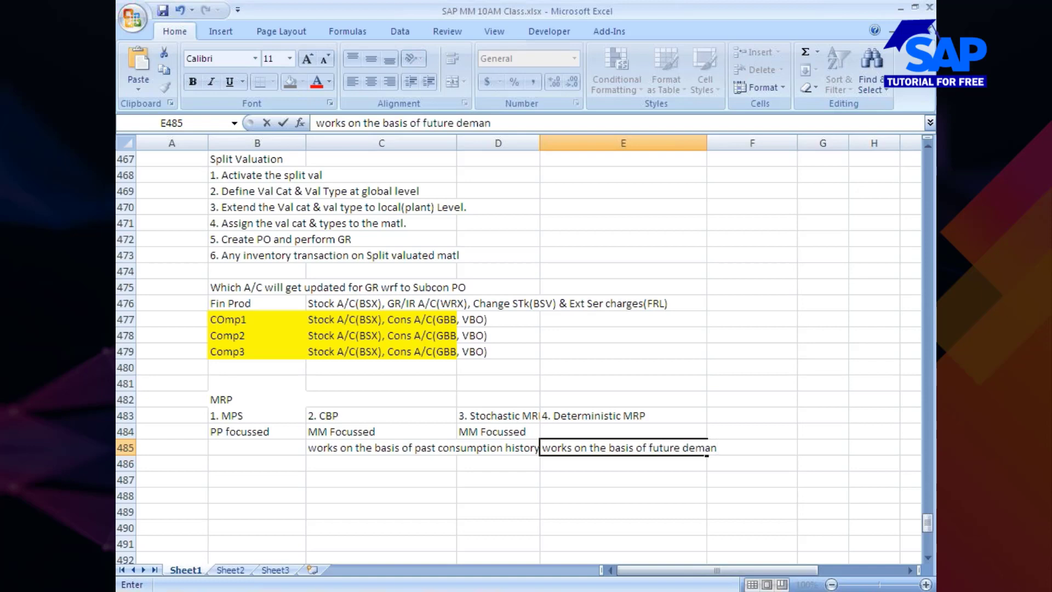
pyautogui.write('d')
pyautogui.click(504, 509)
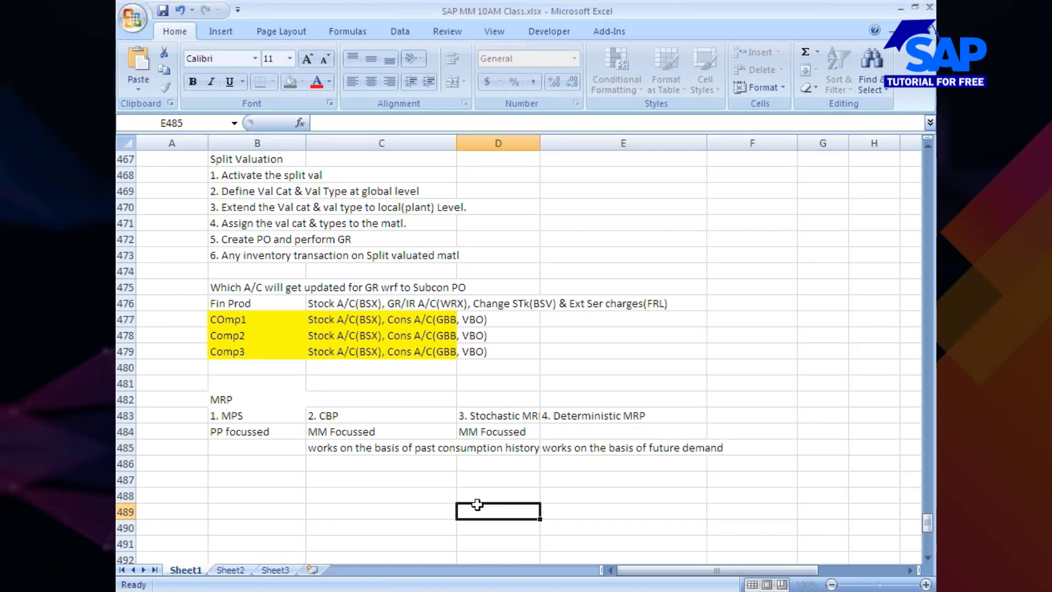
# Open the cell formatting settings for the past consumption history note in cell C485
pyautogui.click(337, 451)
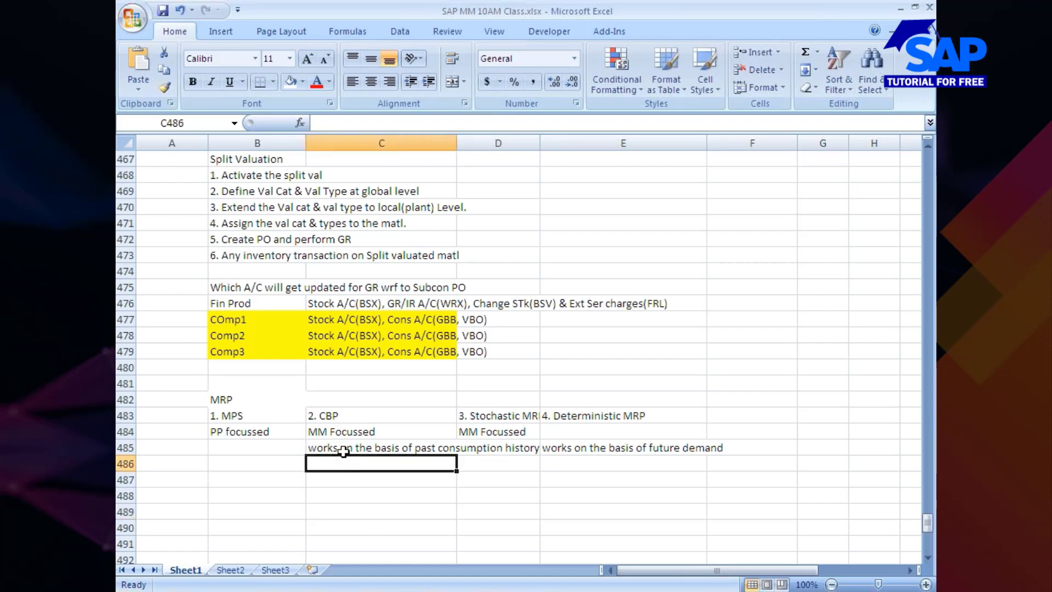
pyautogui.rightClick(345, 455)
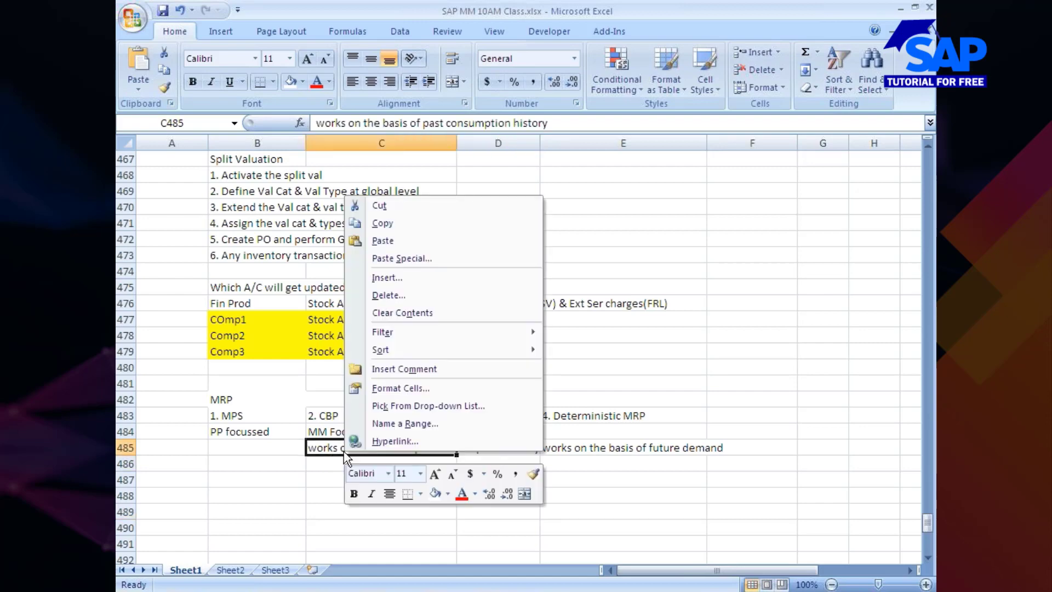
pyautogui.click(382, 389)
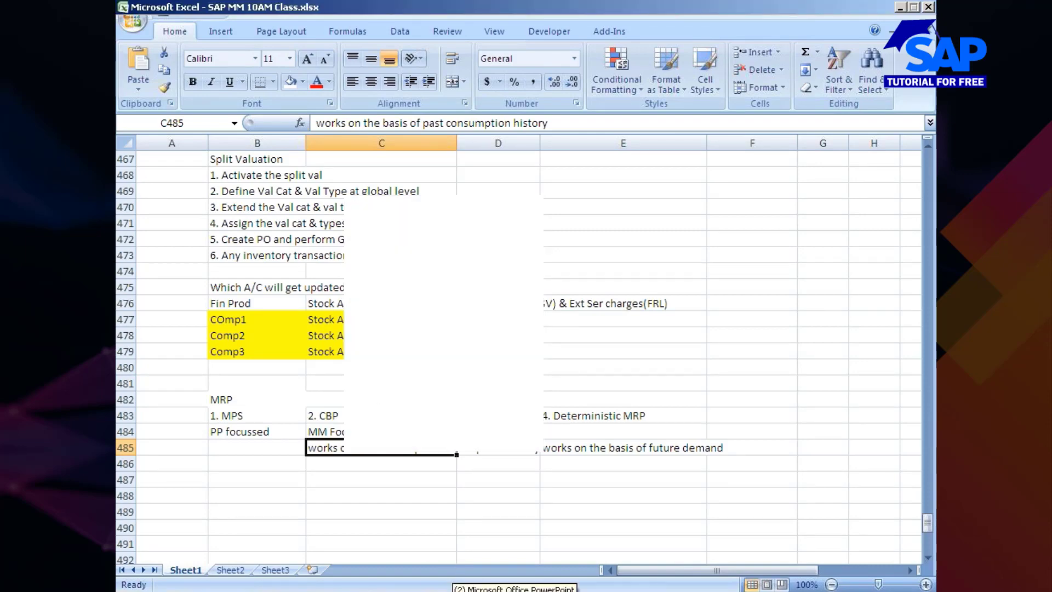
# Switch to the PowerPoint presentation and review the "MM345 - Consumption-Based MRP" slide, Chapter 1 - General Points
pyautogui.click(457, 588)
pyautogui.click(465, 570)
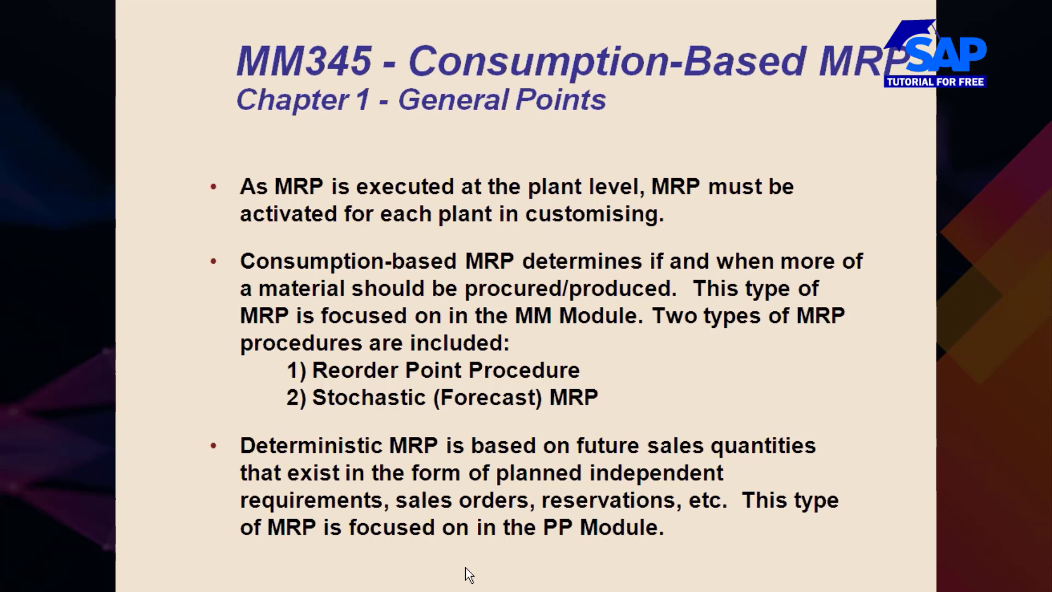
pyautogui.hotkey('ctrl', '1')
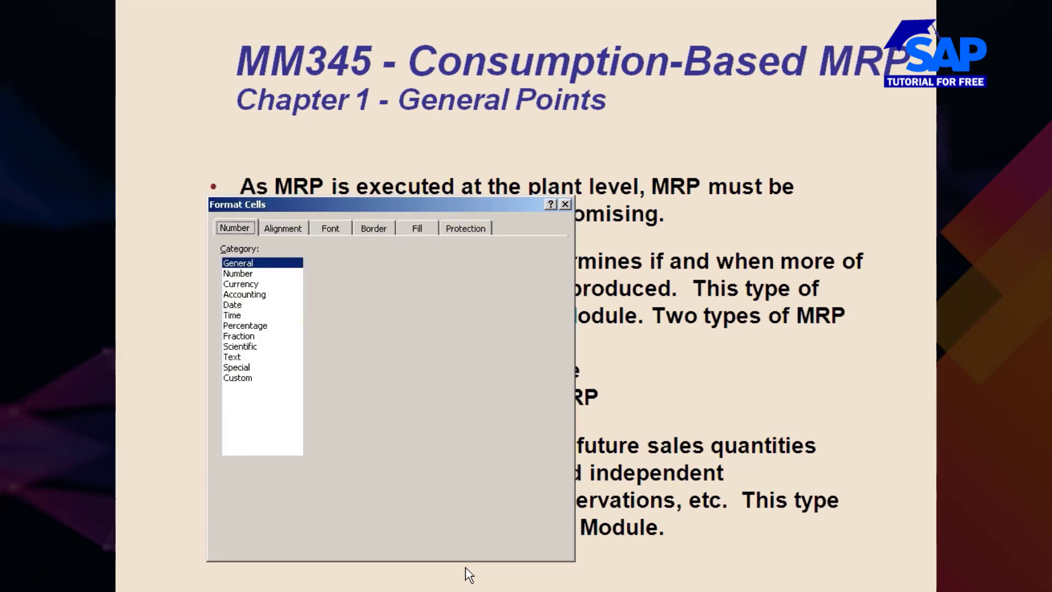
pyautogui.press('Escape')
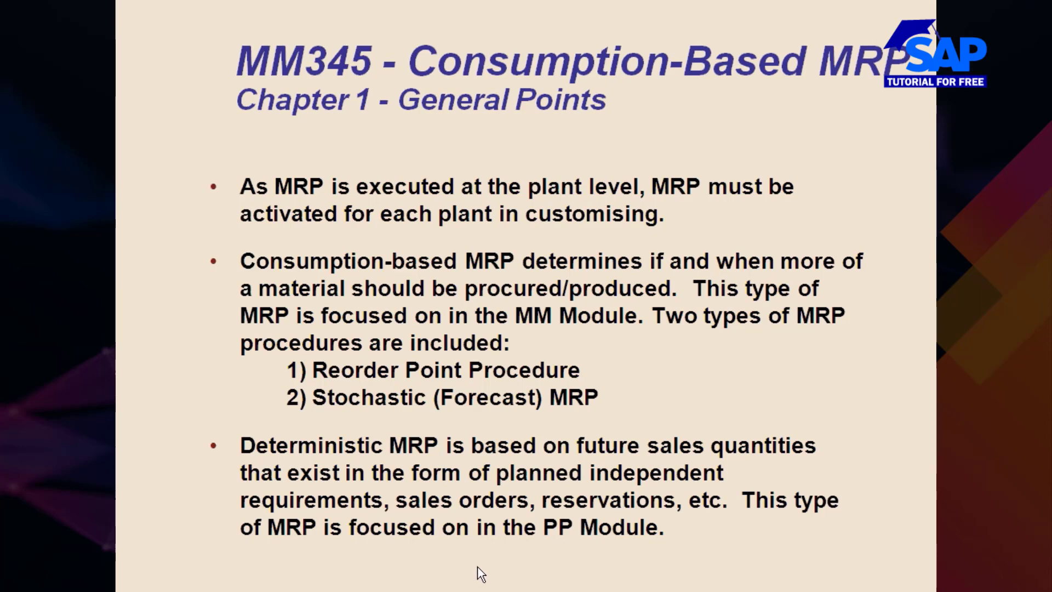
# Return to the Excel workbook and turn on text wrapping for the note in cell C485
pyautogui.hotkey('alt', 'Tab')
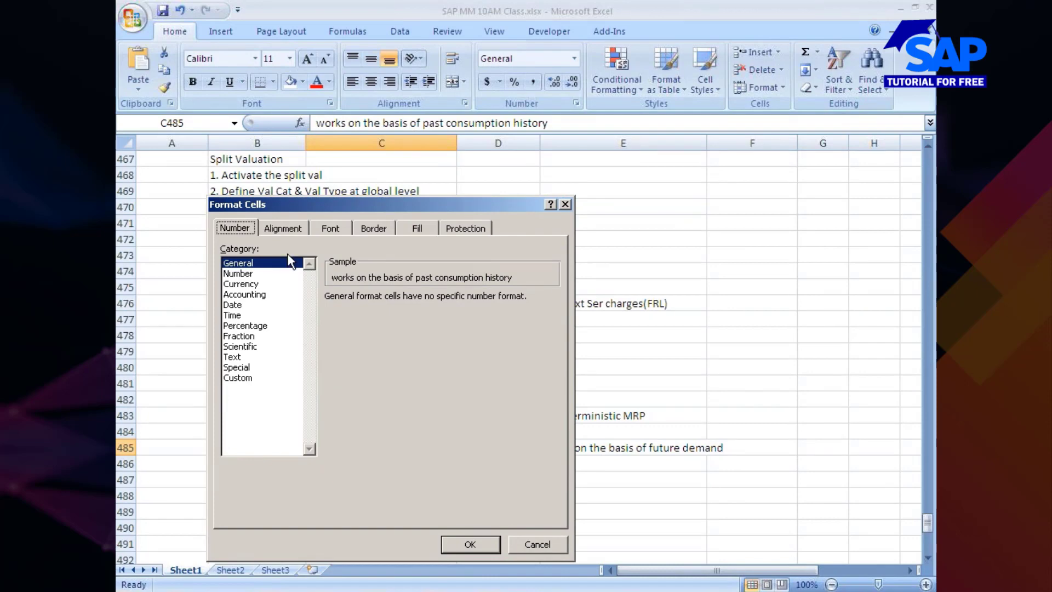
pyautogui.click(282, 227)
pyautogui.click(265, 365)
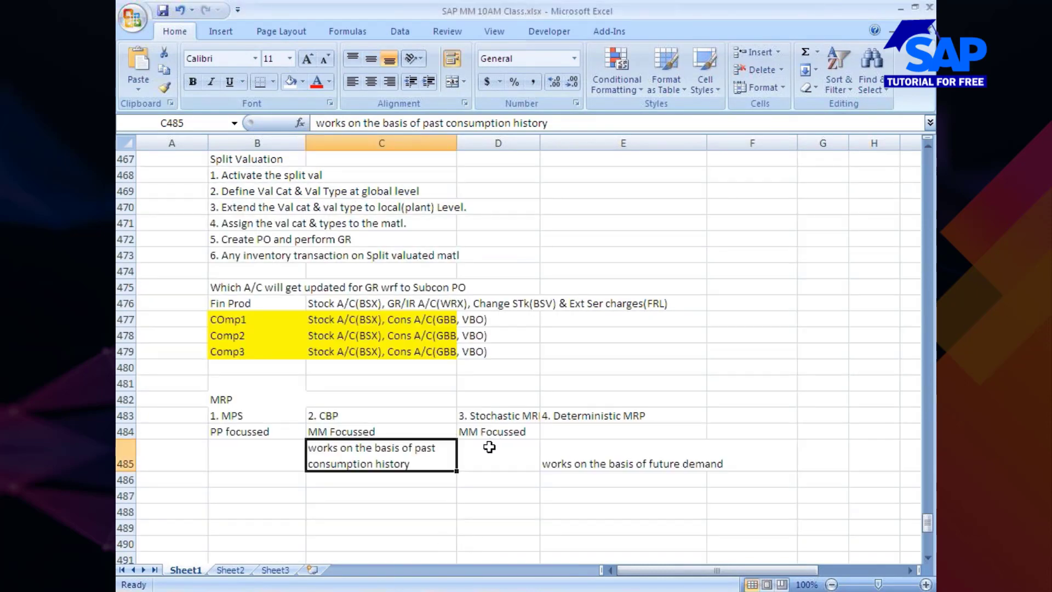
# Enter "PP Focussed" in cell E484, beneath the Deterministic MRP entry
pyautogui.click(602, 431)
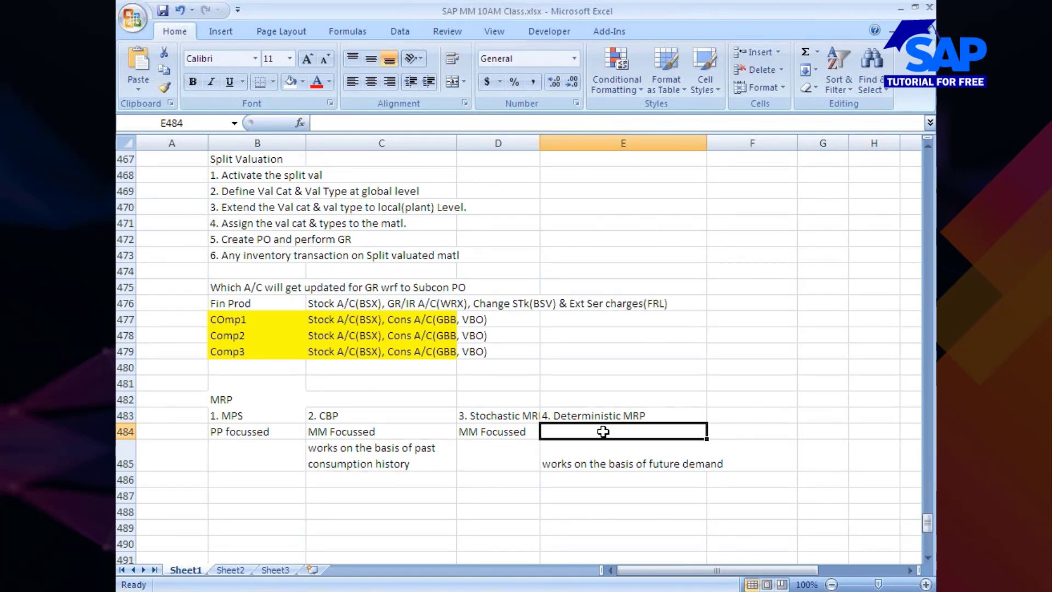
pyautogui.write('PP A')
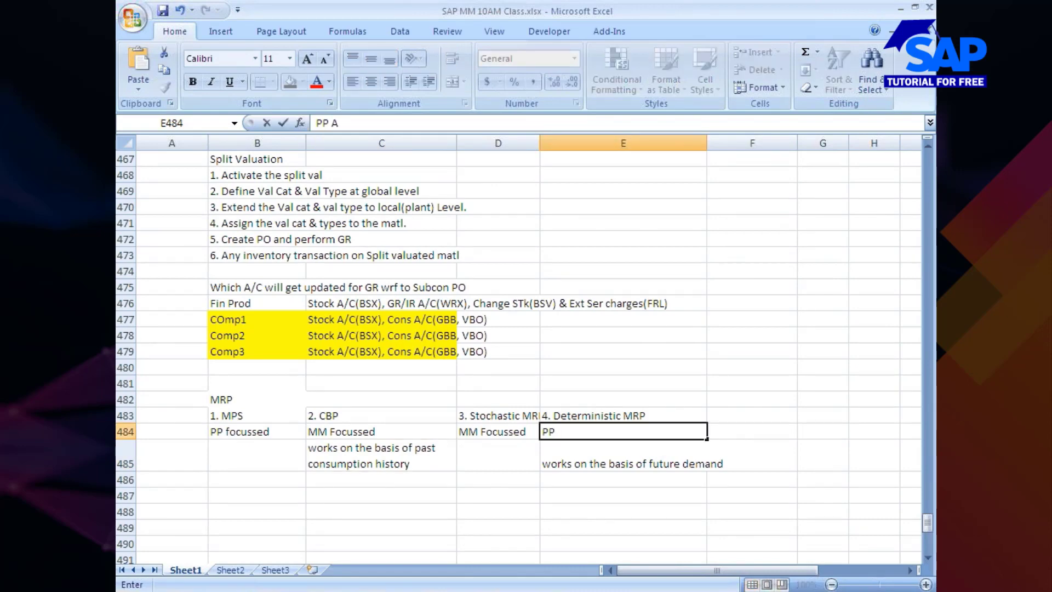
pyautogui.write('Pro')
pyautogui.press('BackSpace')
pyautogui.press('BackSpace')
pyautogui.press('BackSpace')
pyautogui.press('BackSpace')
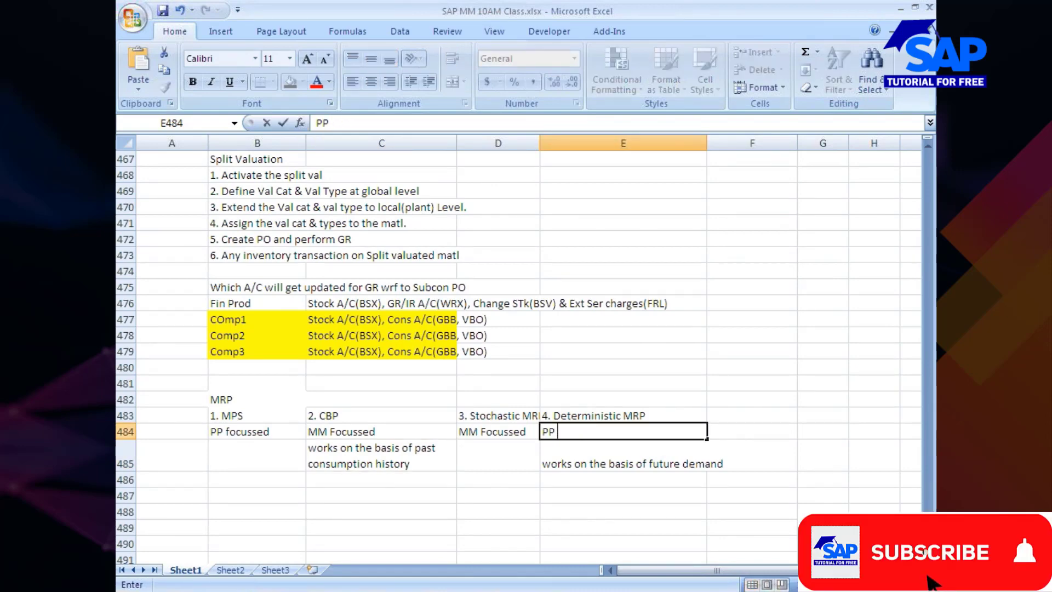
pyautogui.write('Fp')
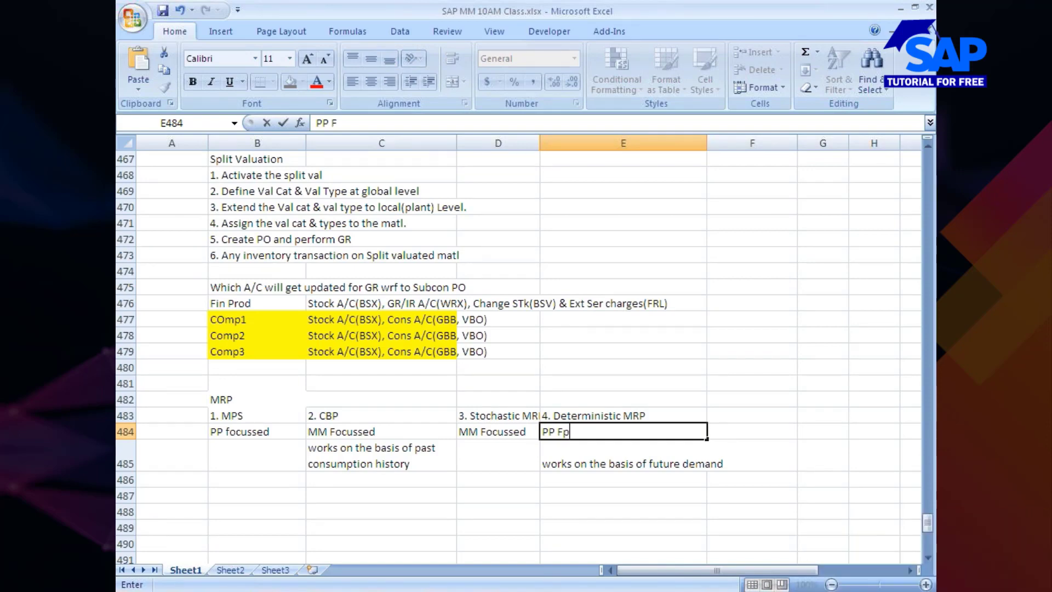
pyautogui.press('BackSpace')
pyautogui.write('ocussed')
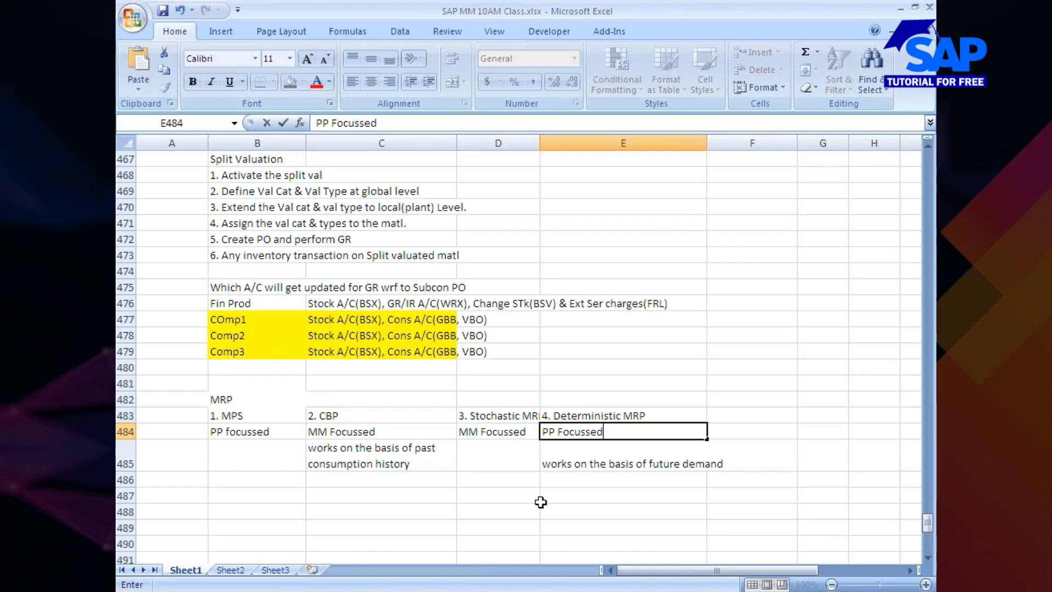
pyautogui.click(537, 498)
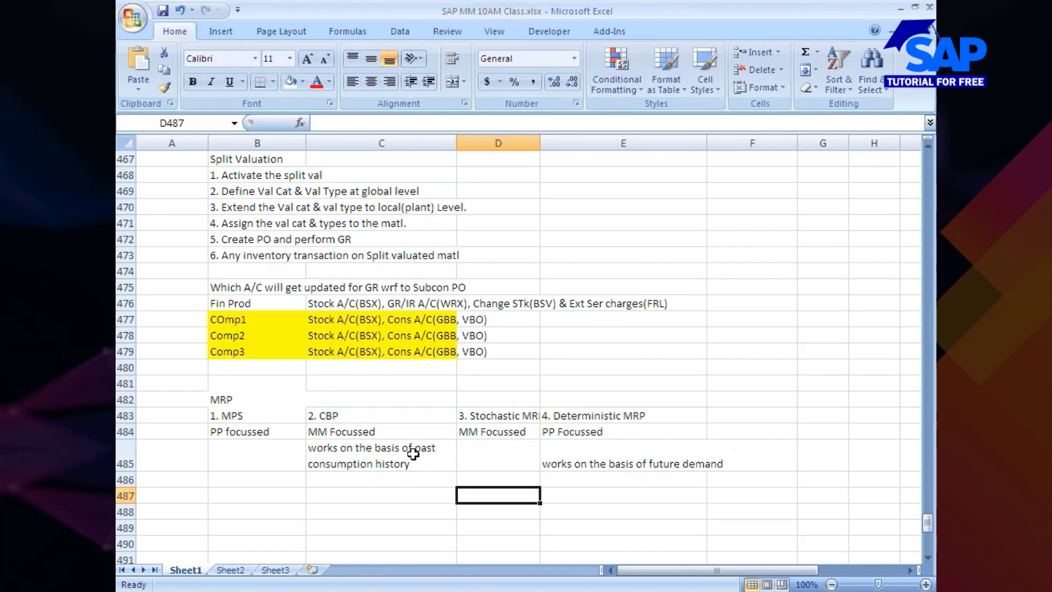
# Move the CBP and Stochastic MRP block C483:D485 down one row so that it starts in cell C484
pyautogui.click(333, 415)
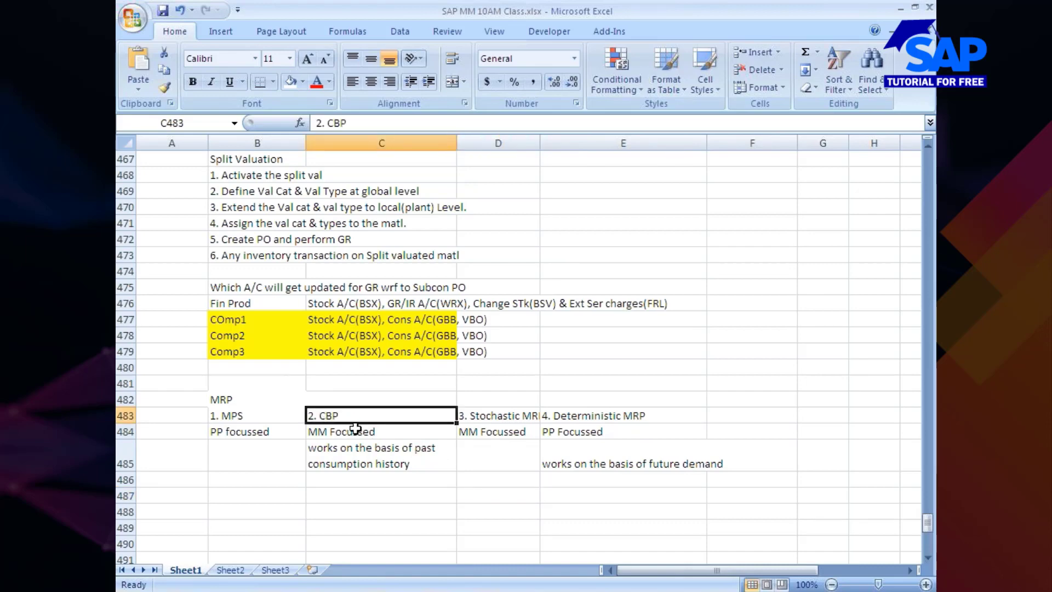
pyautogui.hotkey('shift', 'Right')
pyautogui.hotkey('shift', 'Down')
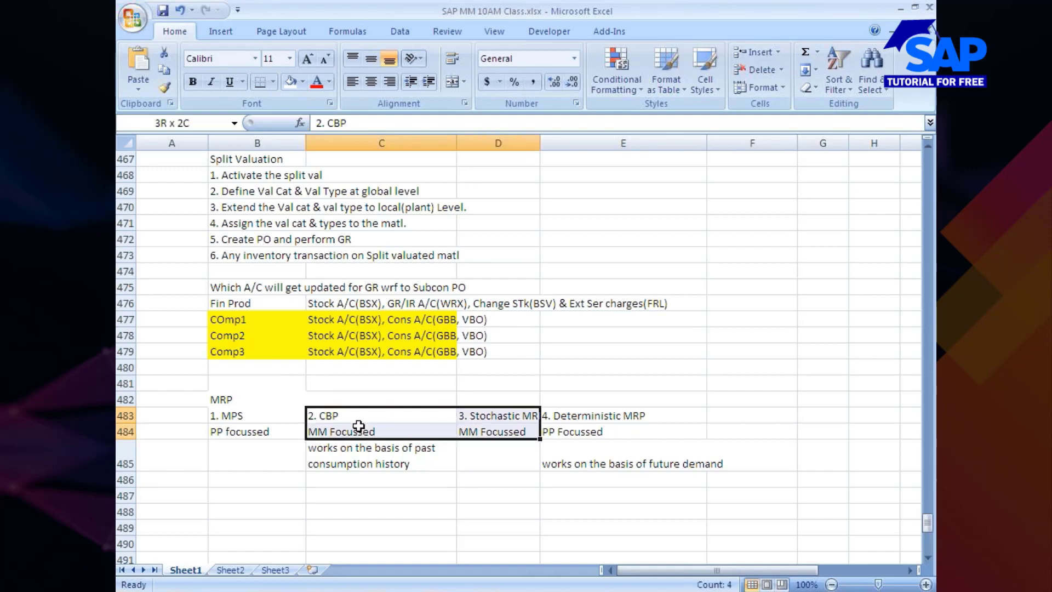
pyautogui.hotkey('shift', 'Down')
pyautogui.hotkey('ctrl', 'c')
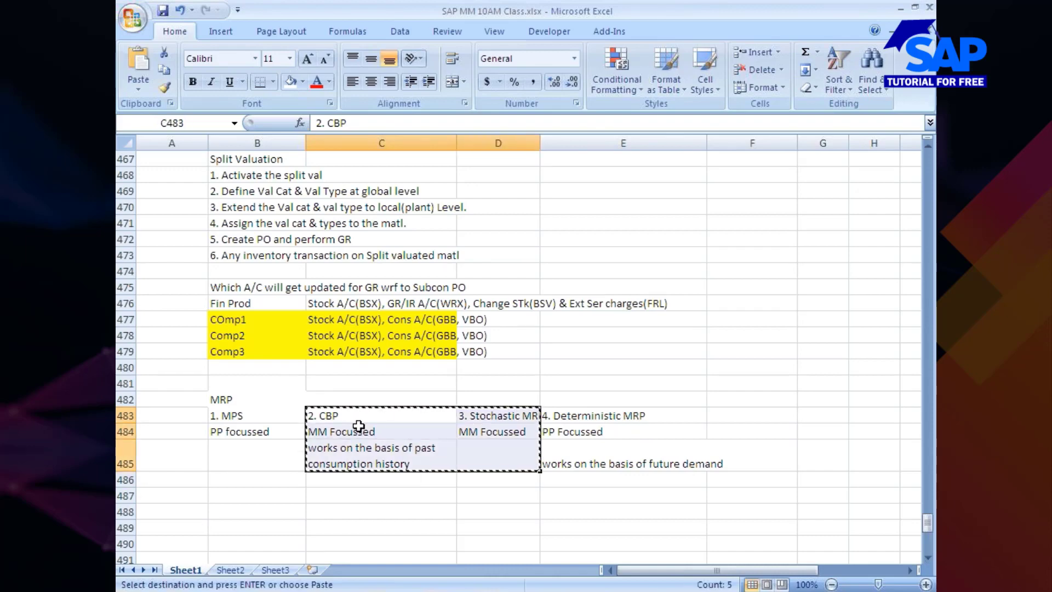
pyautogui.click(341, 431)
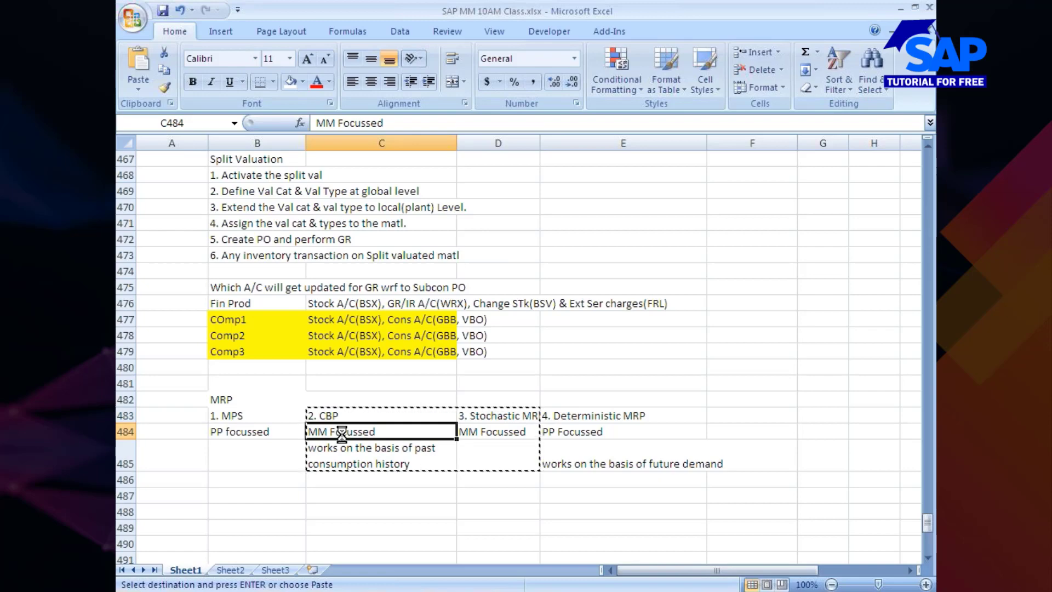
pyautogui.hotkey('ctrl', 'v')
# Change the CBP entry in cell C484 to "2. ROP"
pyautogui.click(402, 415)
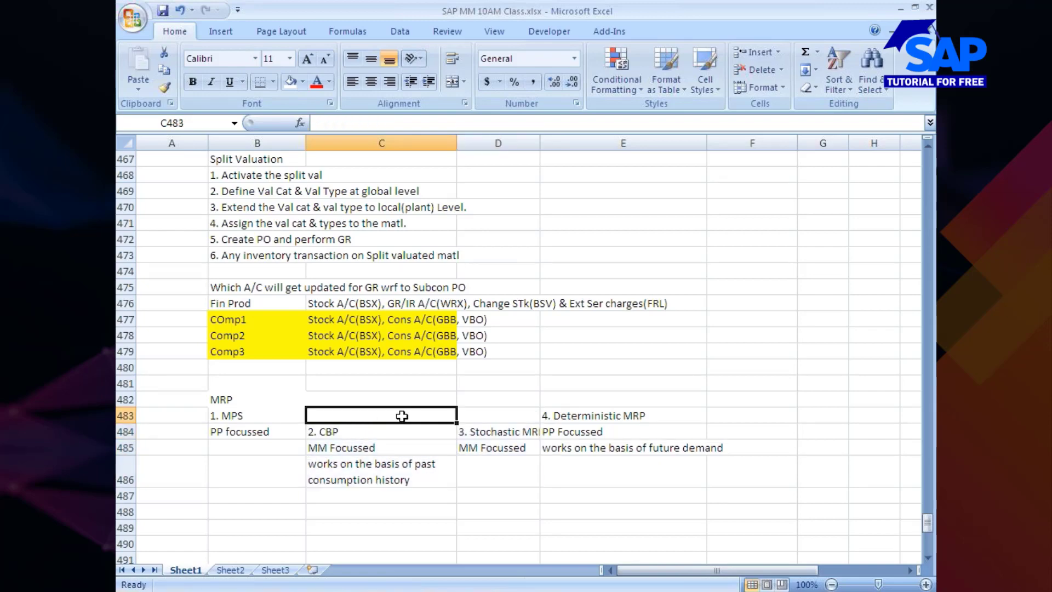
pyautogui.hotkey('shift', 'Right')
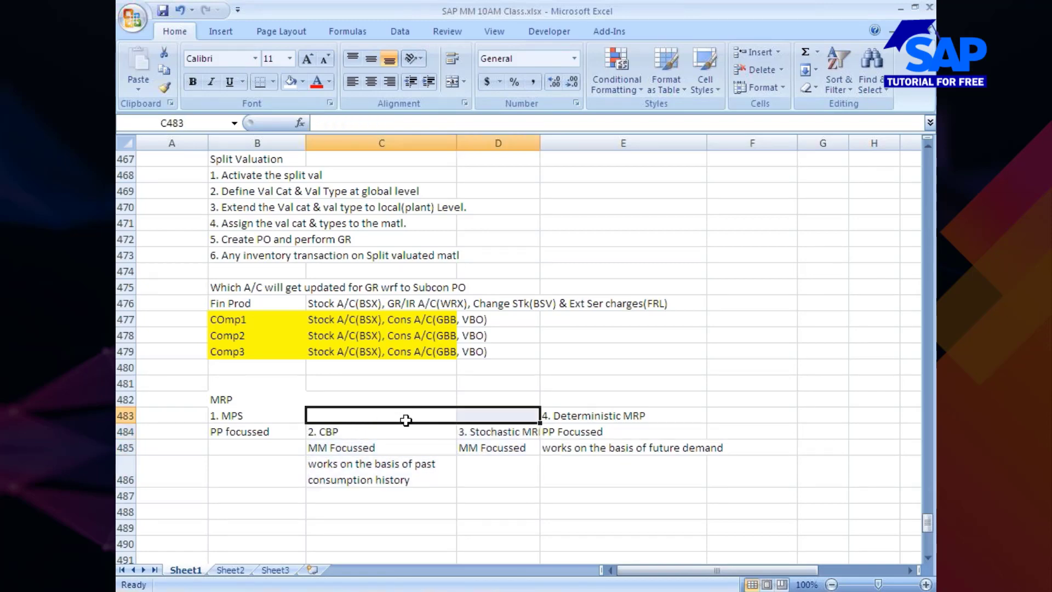
pyautogui.click(332, 437)
pyautogui.press('F2')
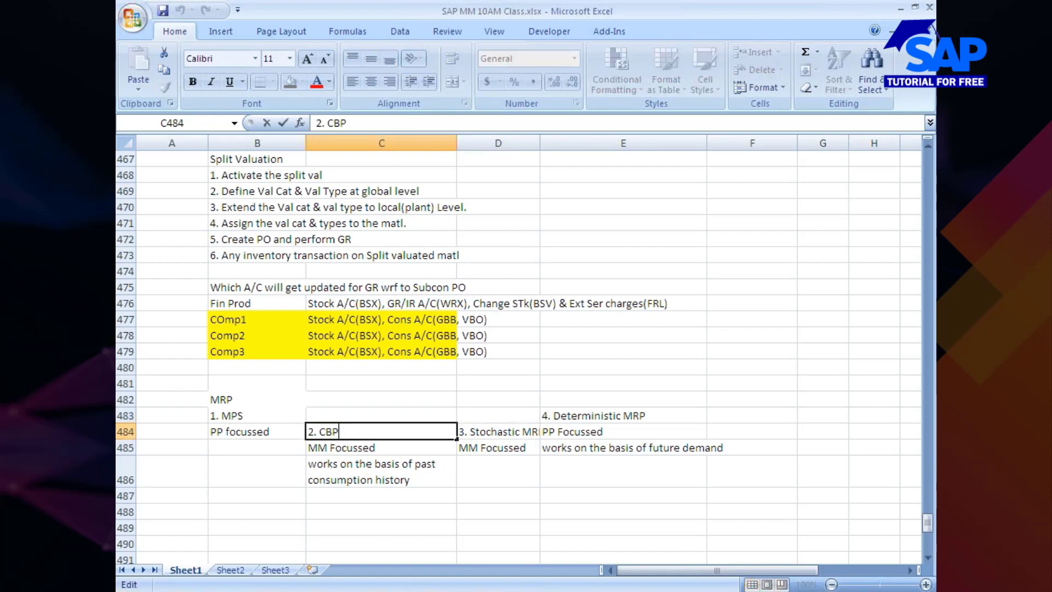
pyautogui.press('BackSpace')
pyautogui.press('BackSpace')
pyautogui.write('ROP')
pyautogui.click(310, 464)
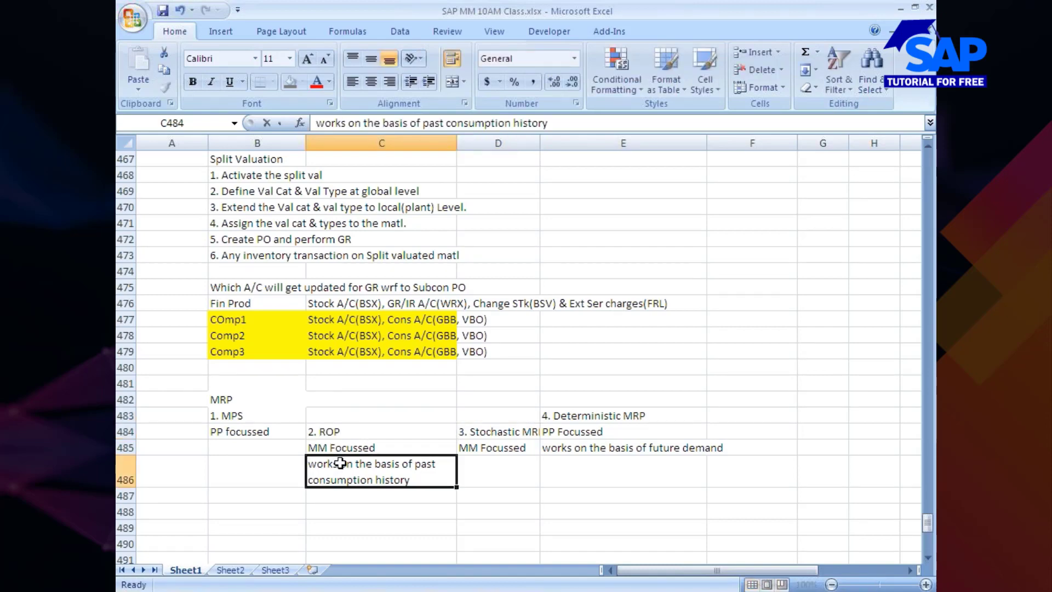
# Merge the empty cells C483 and D483 above the ROP and Stochastic MRP entries
pyautogui.click(492, 416)
pyautogui.rightClick(492, 417)
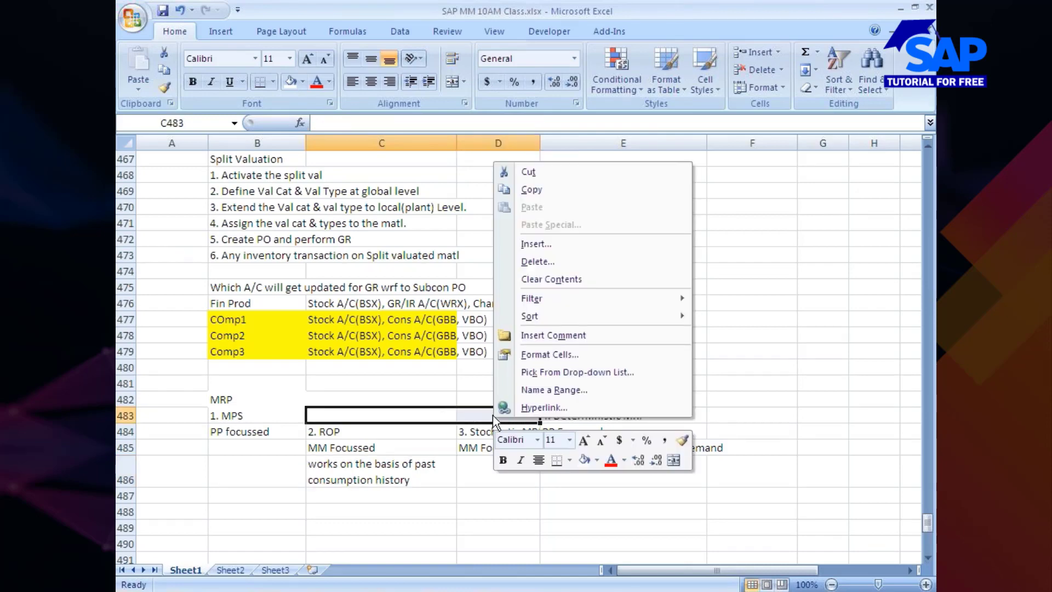
pyautogui.click(538, 351)
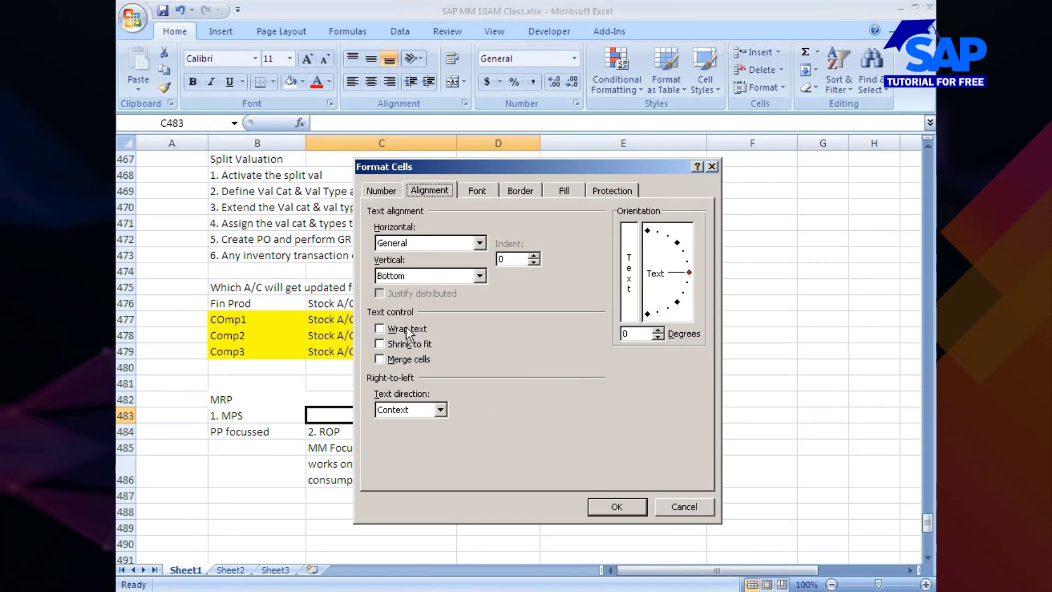
pyautogui.click(408, 359)
pyautogui.click(612, 509)
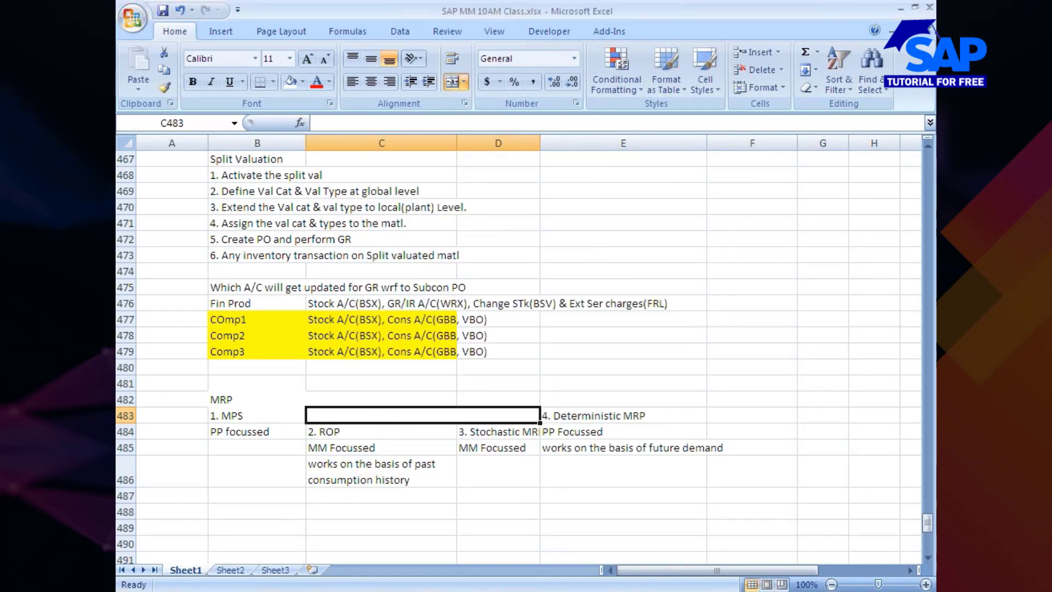
# Enter the heading "2. CBP" in the merged cell C483
pyautogui.write('CBP')
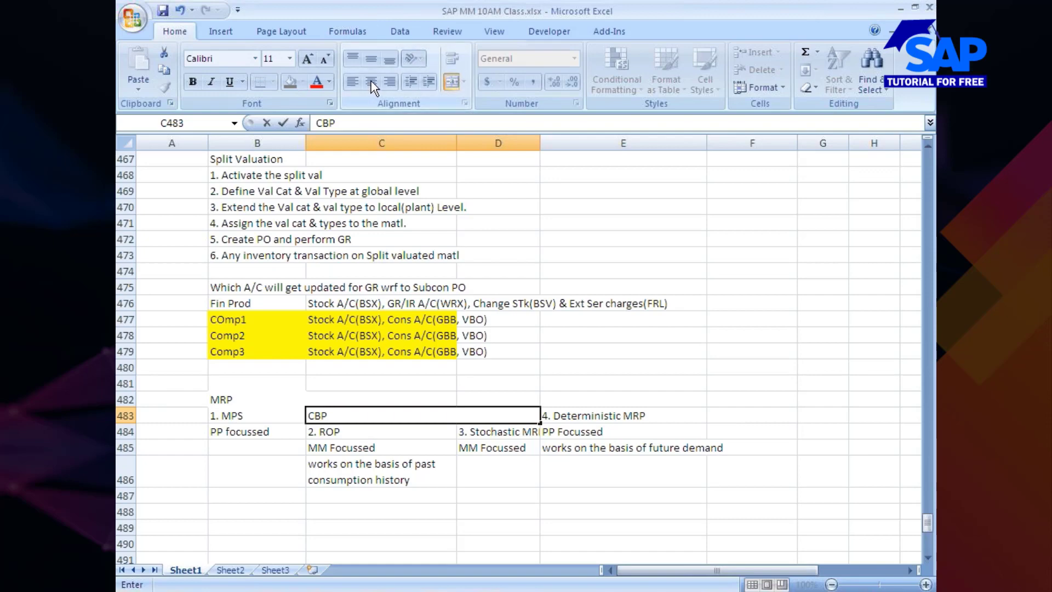
pyautogui.click(370, 489)
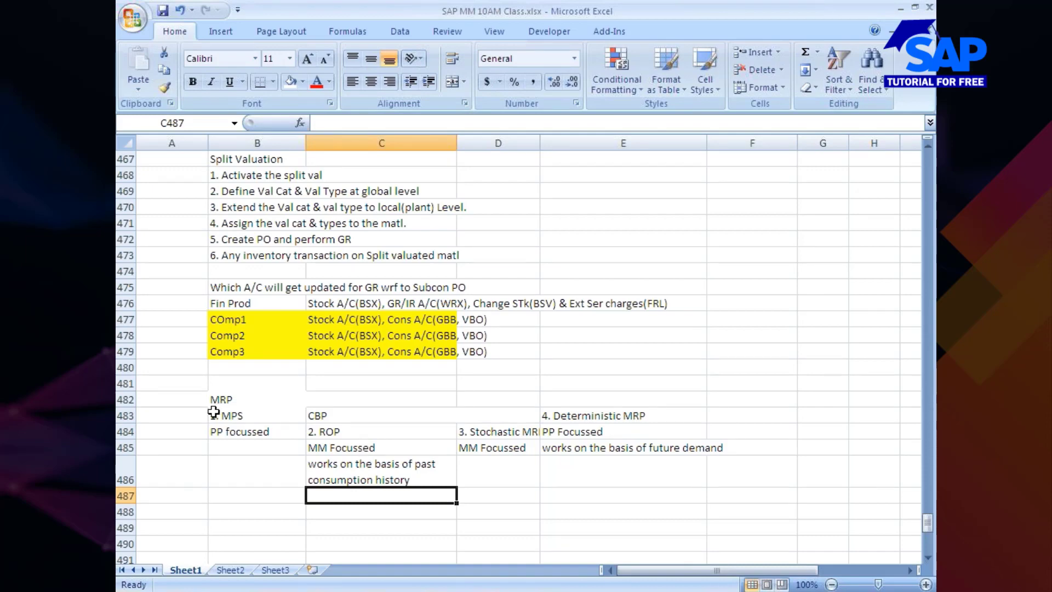
pyautogui.click(306, 415)
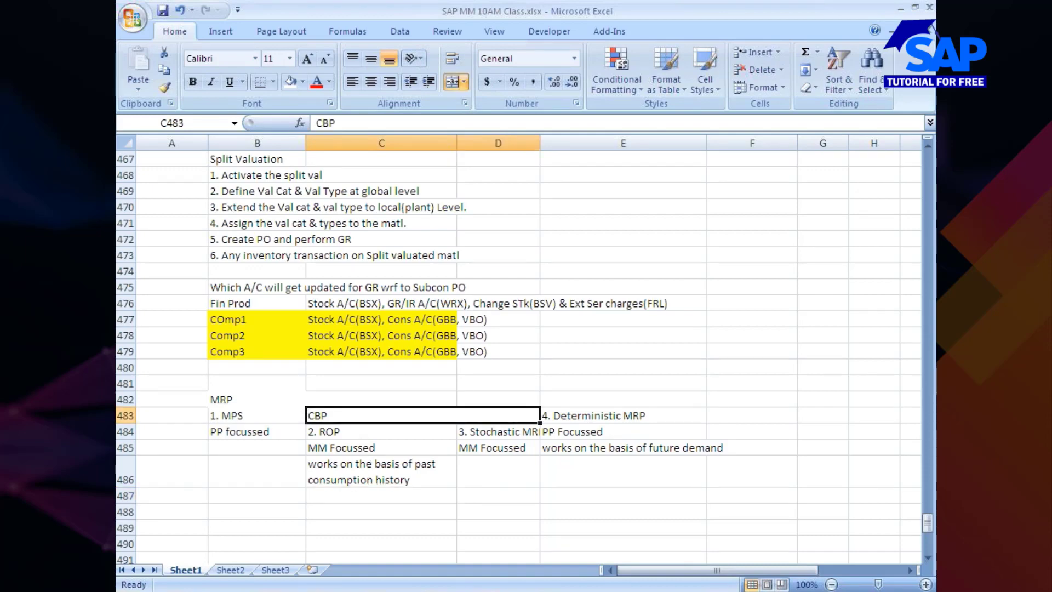
pyautogui.doubleClick(307, 415)
pyautogui.write('2.')
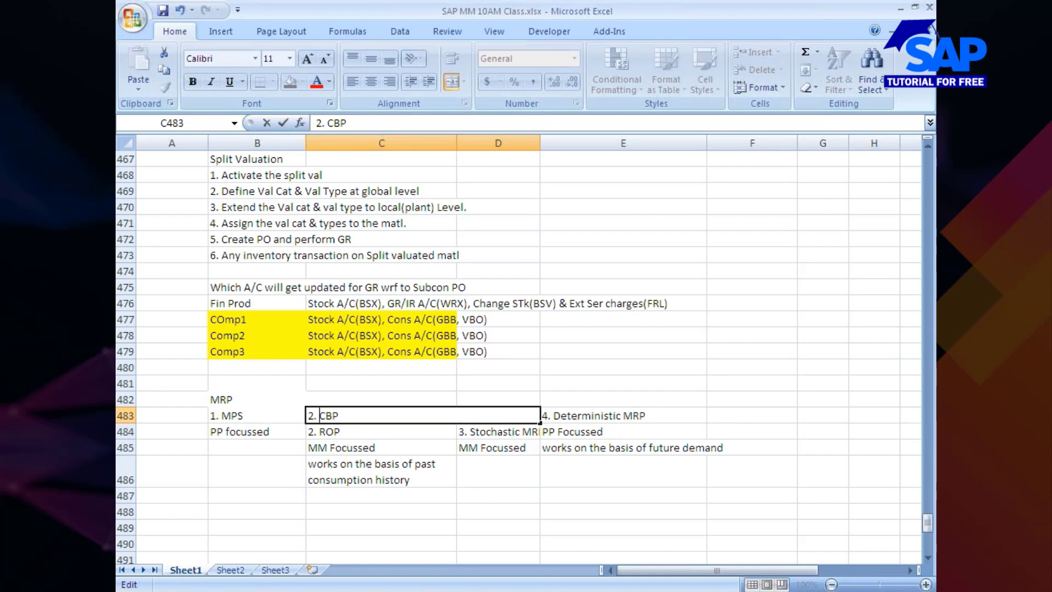
# Renumber the Deterministic MRP heading in cell E483 so that it reads "3. Deterministic MRP"
pyautogui.click(551, 416)
pyautogui.doubleClick(551, 415)
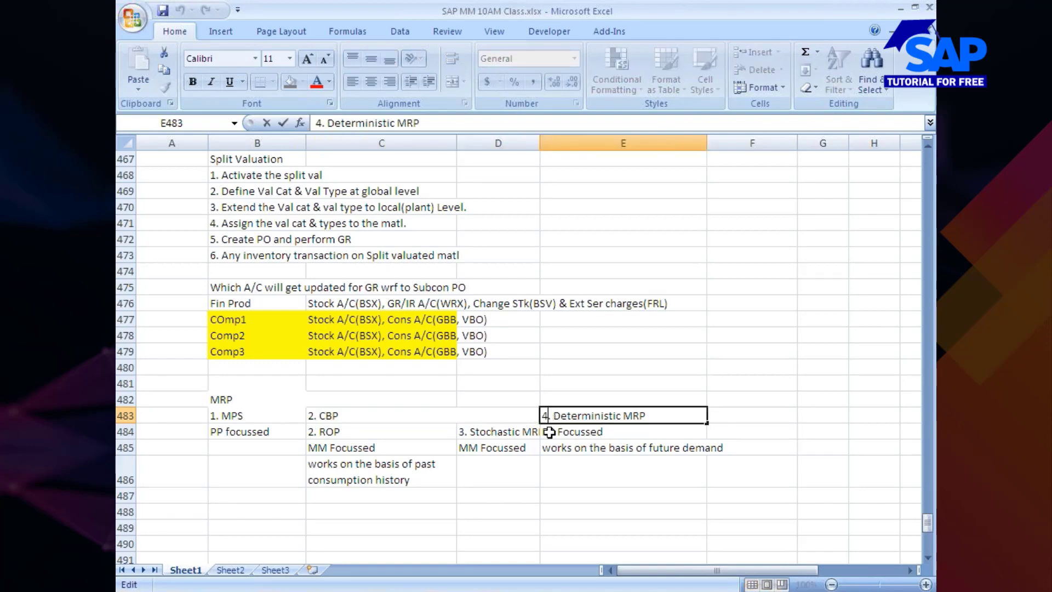
pyautogui.press('BackSpace')
pyautogui.write('3')
# Replace the numbers of the two CBP subtypes with letters: "a ROP" in cell C484 and "b. Stochastic MRP" in cell D484
pyautogui.click(307, 434)
pyautogui.doubleClick(308, 434)
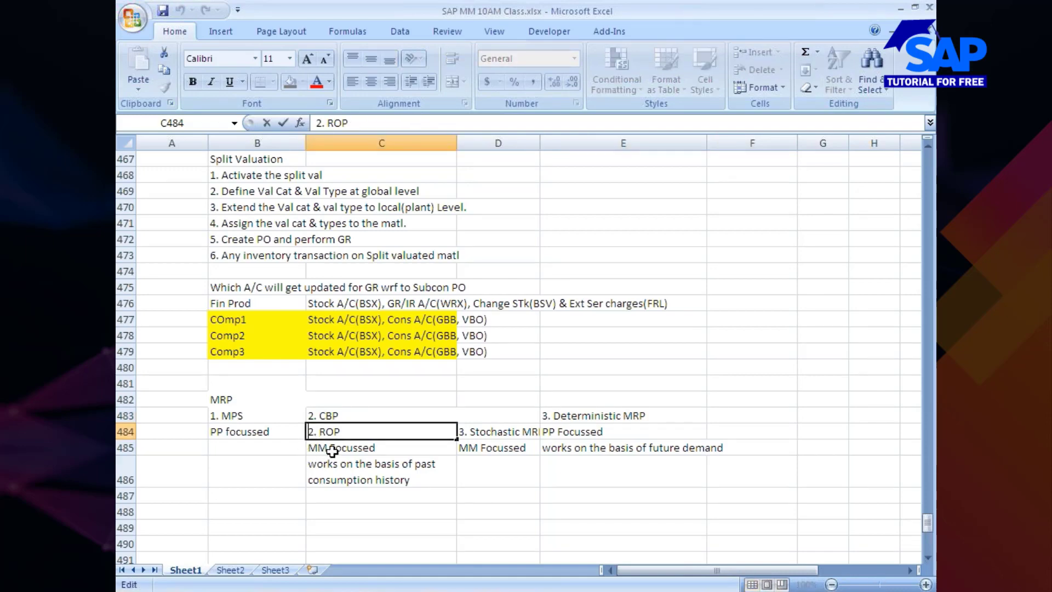
pyautogui.press('Delete')
pyautogui.press('Delete')
pyautogui.write('a')
pyautogui.click(470, 438)
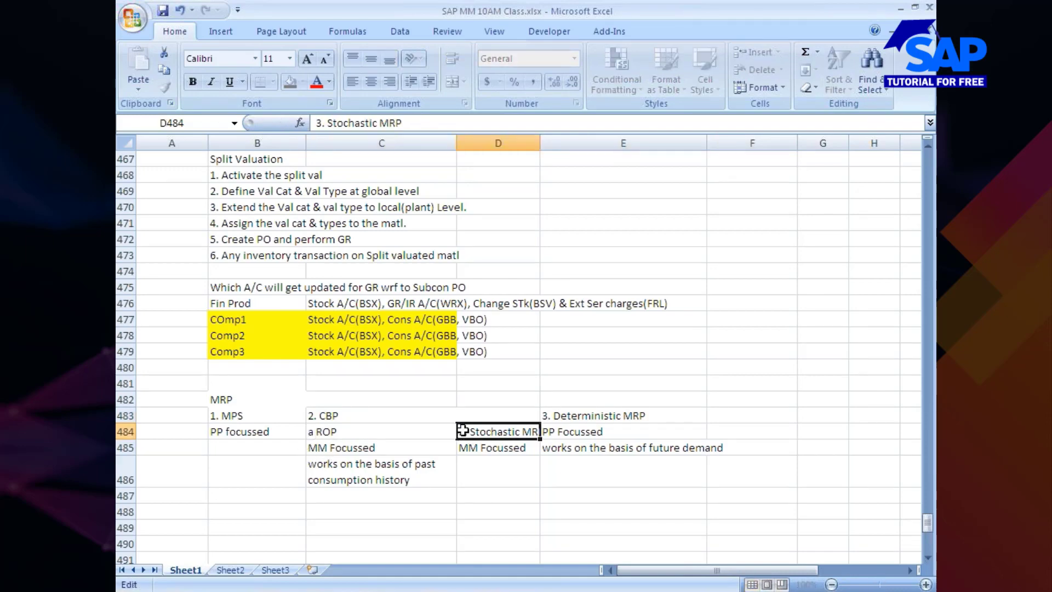
pyautogui.doubleClick(460, 432)
pyautogui.press('Delete')
pyautogui.write('b')
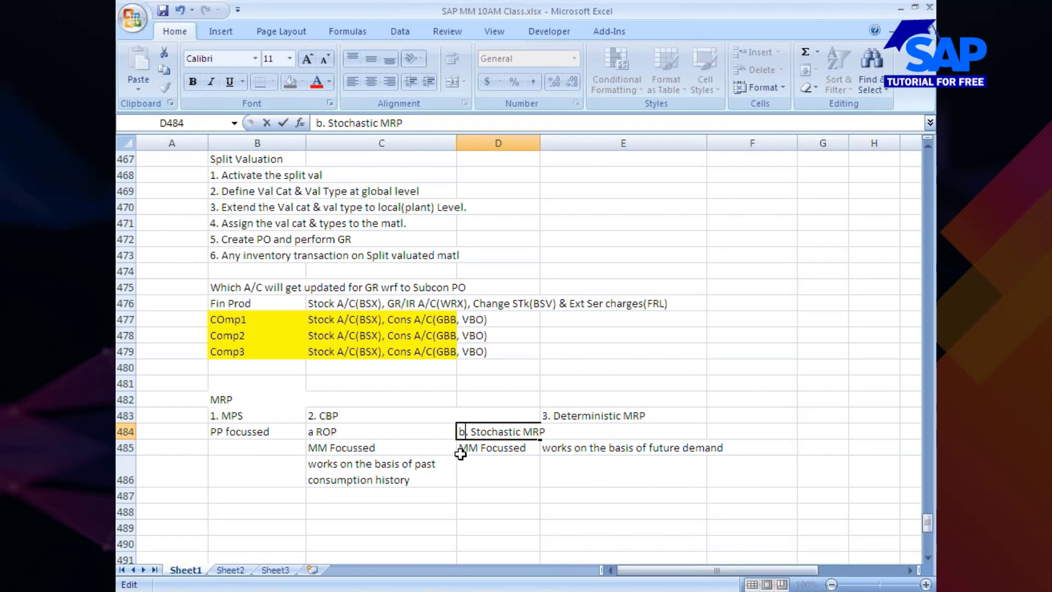
pyautogui.click(434, 543)
# Fill the MPS, CBP and Deterministic MRP heading cells B483:E483 with the standard orange colour
pyautogui.click(245, 414)
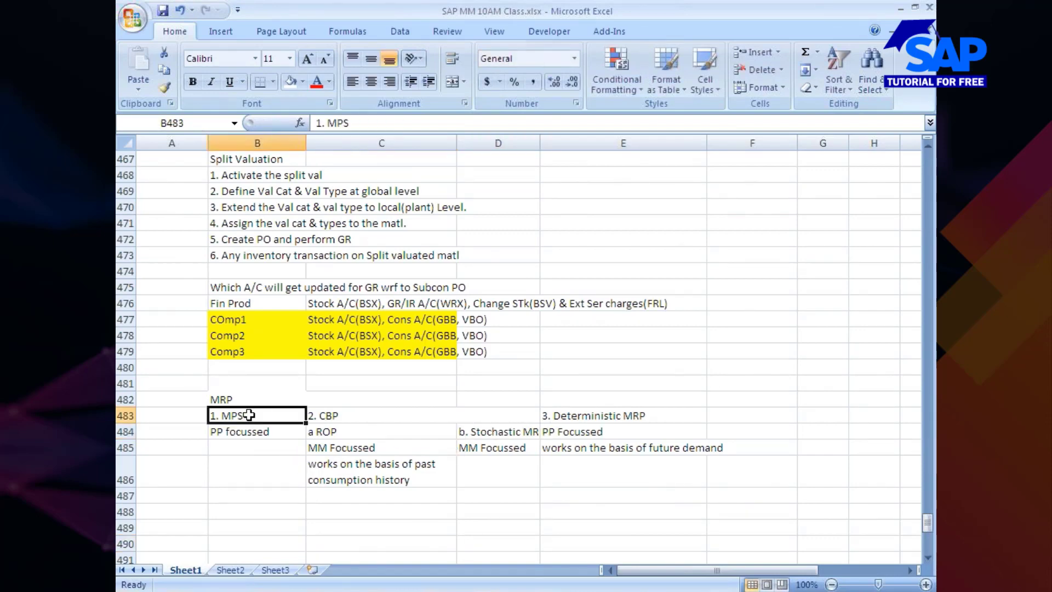
pyautogui.moveTo(246, 414); pyautogui.dragTo(589, 415)
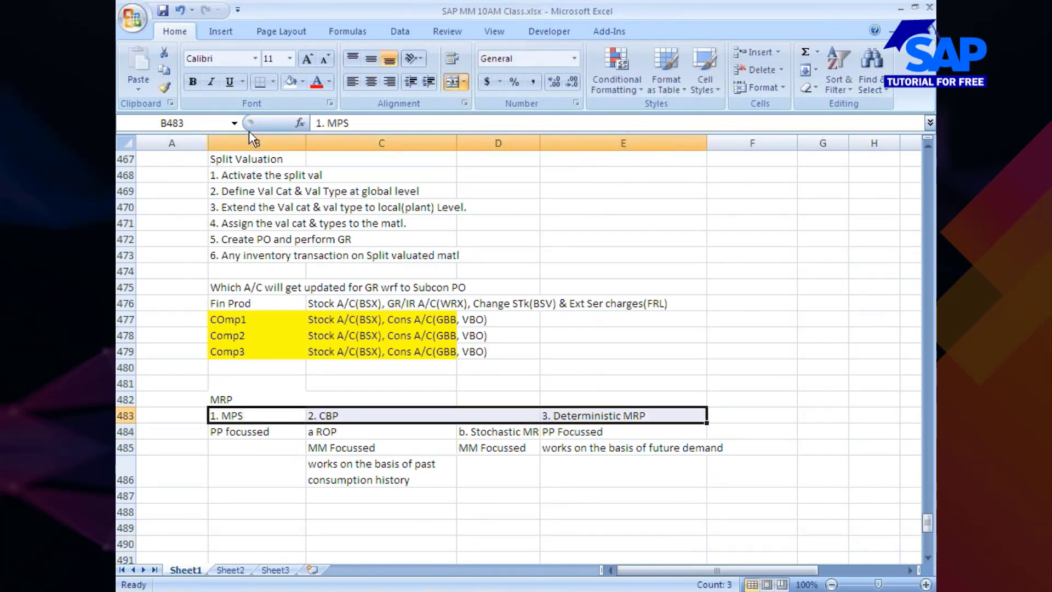
pyautogui.click(302, 83)
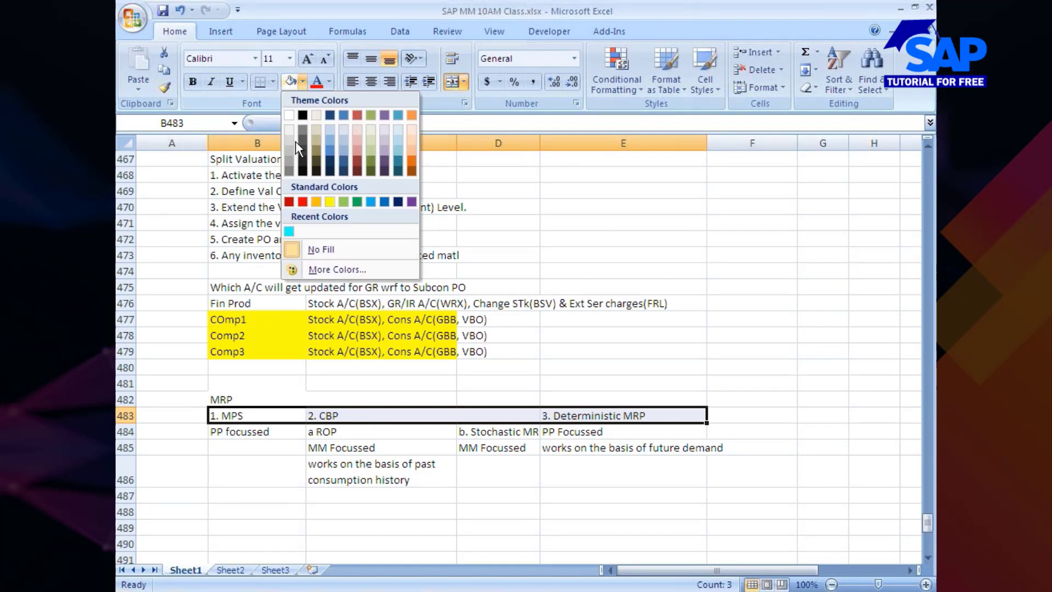
pyautogui.click(314, 202)
# Fill the ROP and Stochastic MRP cells C484:D484 with the standard light green colour
pyautogui.click(329, 432)
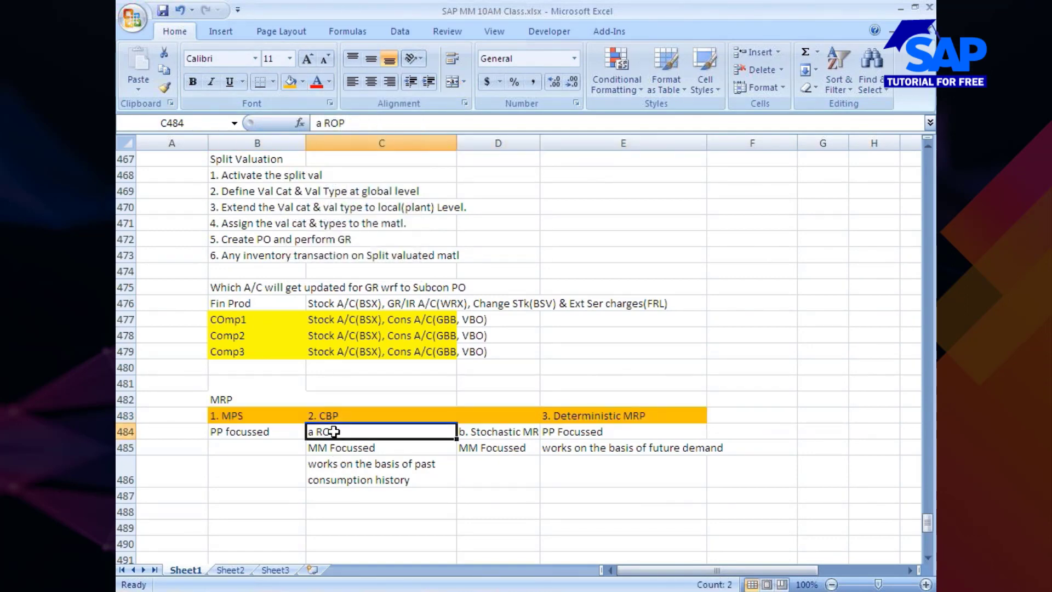
pyautogui.hotkey('shift', 'Right')
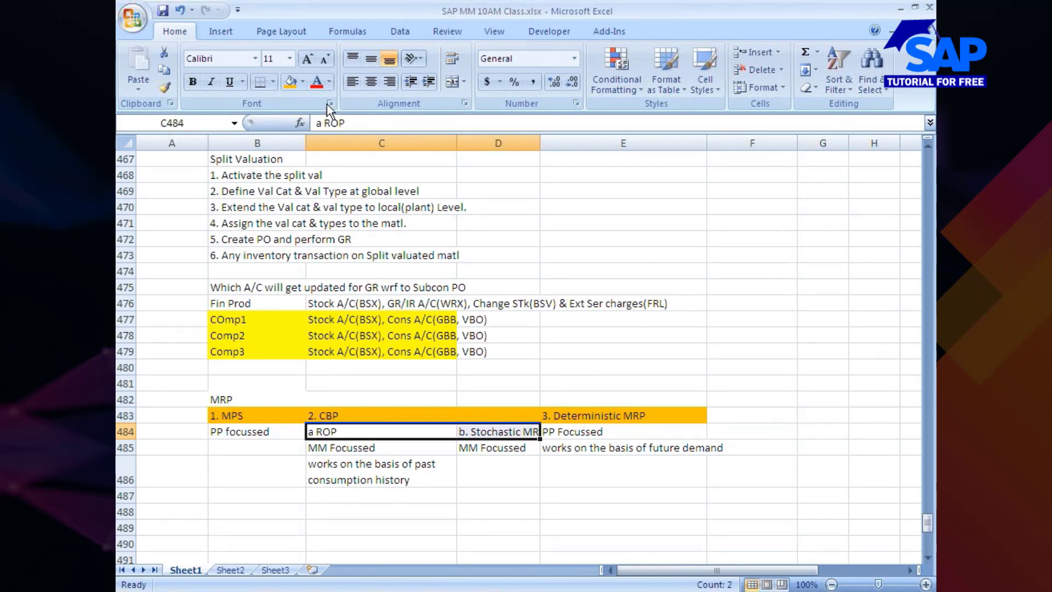
pyautogui.click(303, 83)
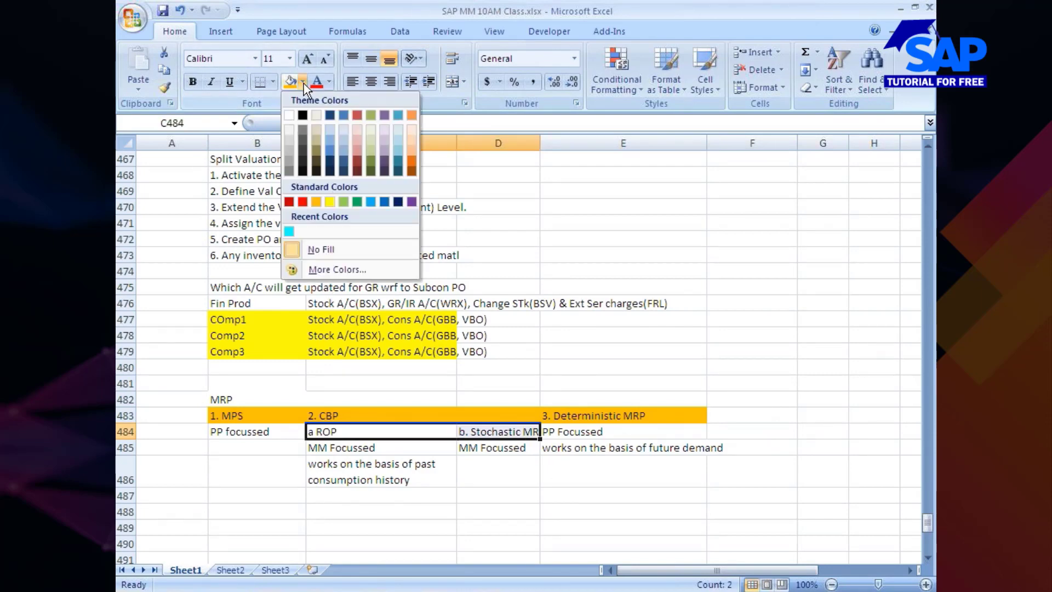
pyautogui.click(343, 201)
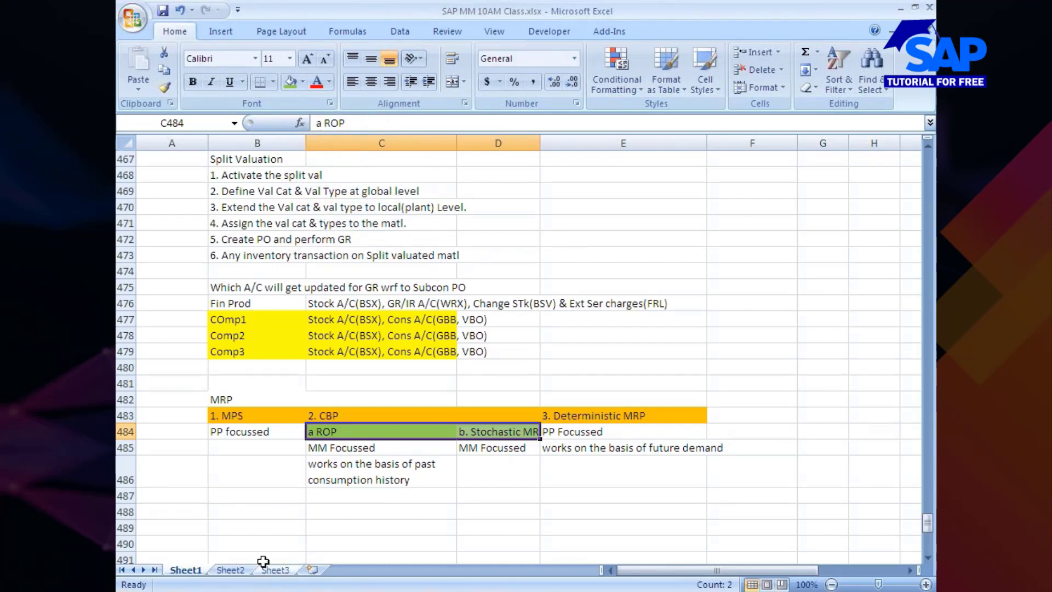
pyautogui.click(266, 542)
# Copy the note "works on the basis of past consumption history" from cell C486 into D486 under Stochastic MRP
pyautogui.scroll(-1, 288, 442)
pyautogui.scroll(-3, 289, 441)
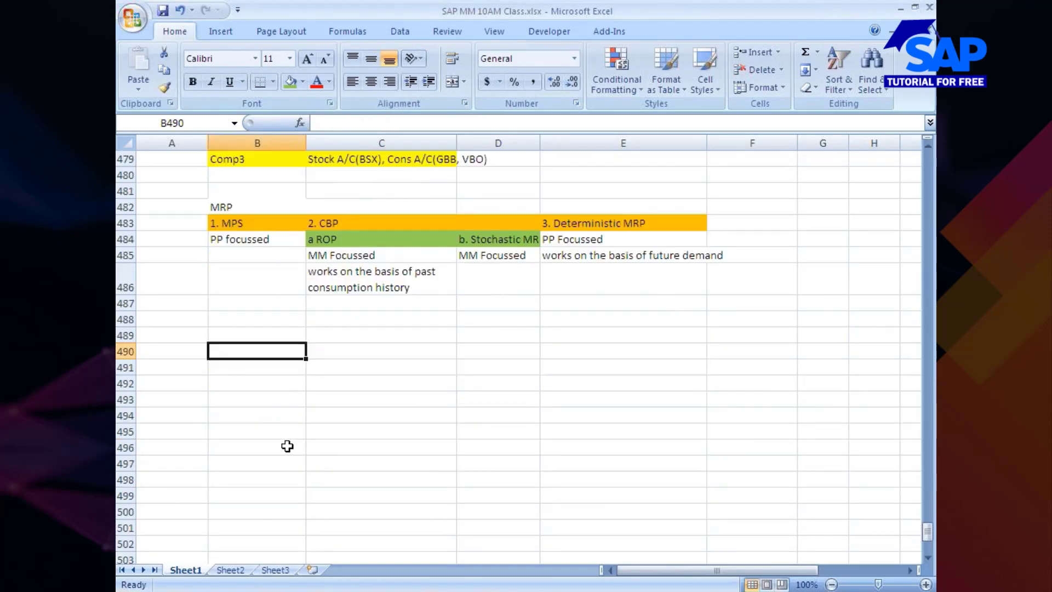
pyautogui.scroll(3, 280, 469)
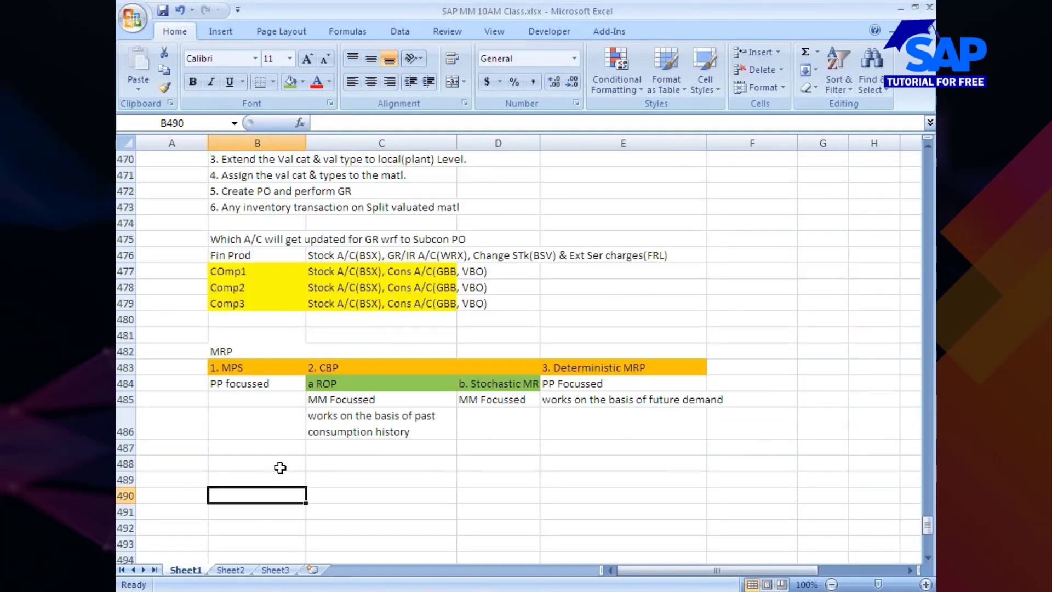
pyautogui.scroll(-2, 280, 467)
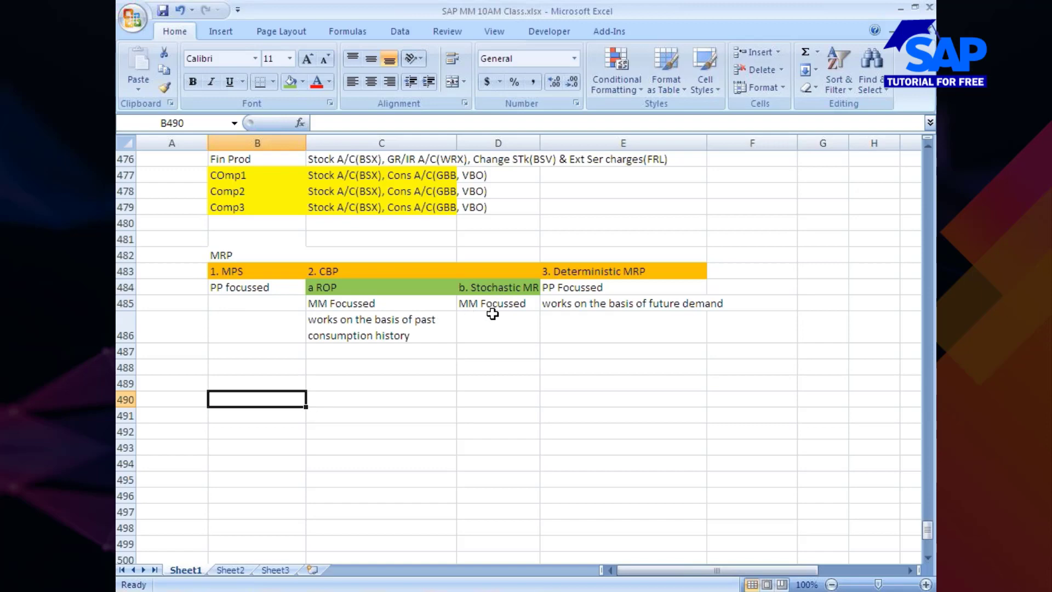
pyautogui.click(375, 323)
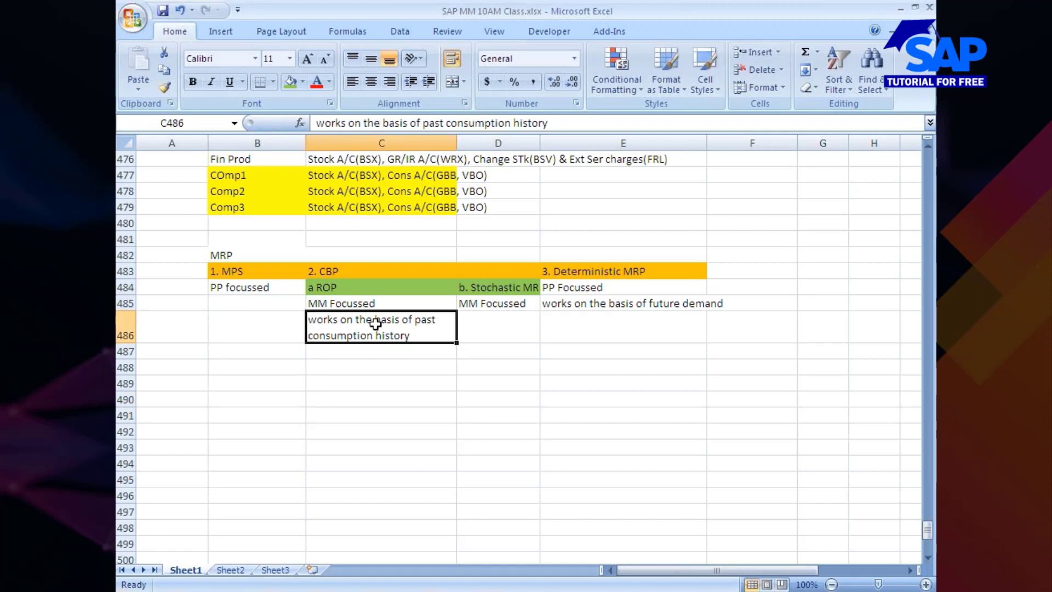
pyautogui.hotkey('ctrl', 'c')
pyautogui.click(475, 334)
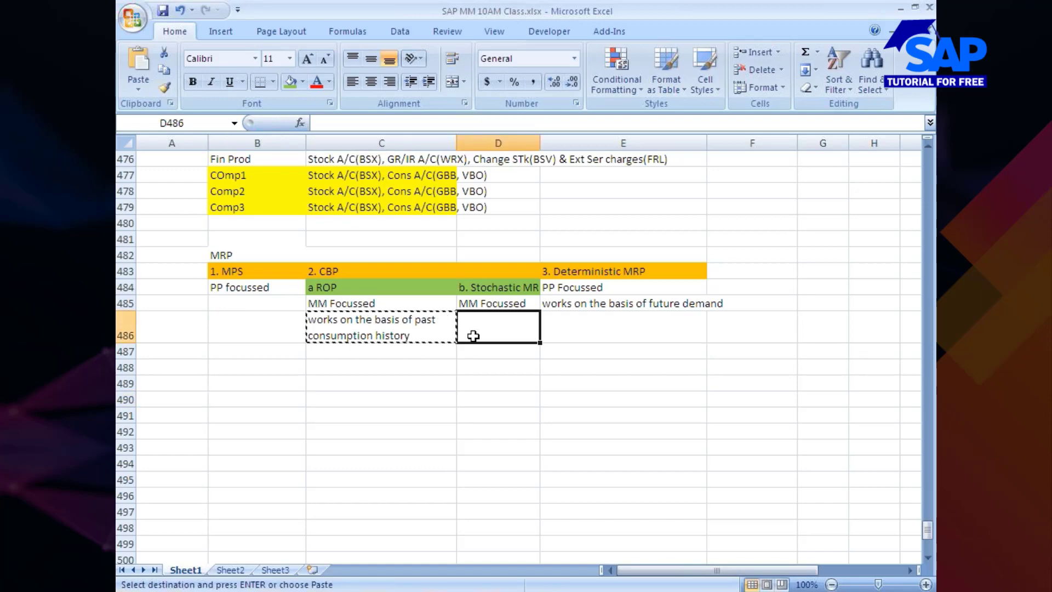
pyautogui.hotkey('ctrl', 'v')
pyautogui.click(366, 427)
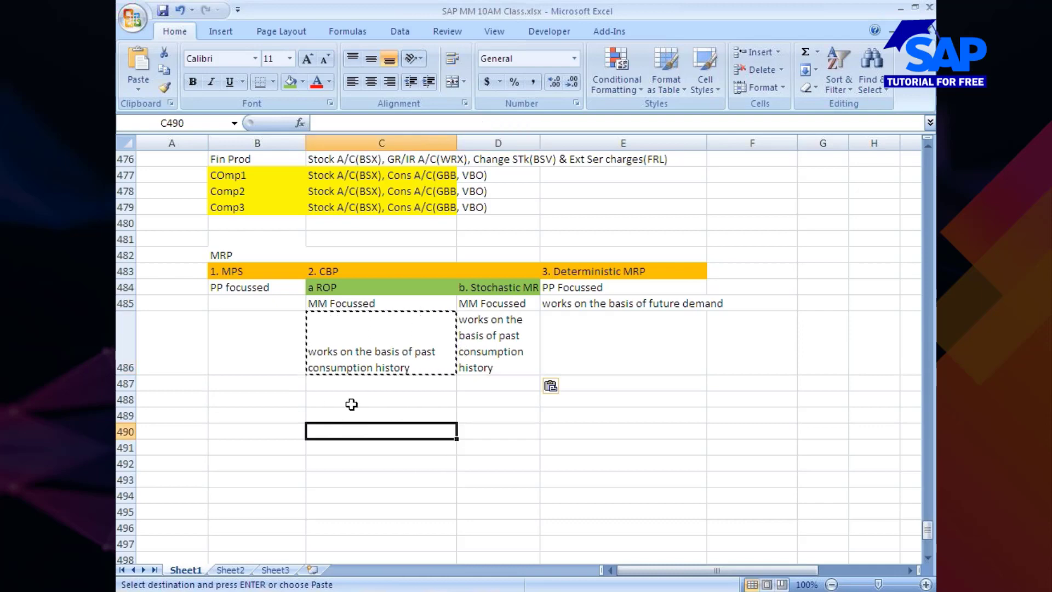
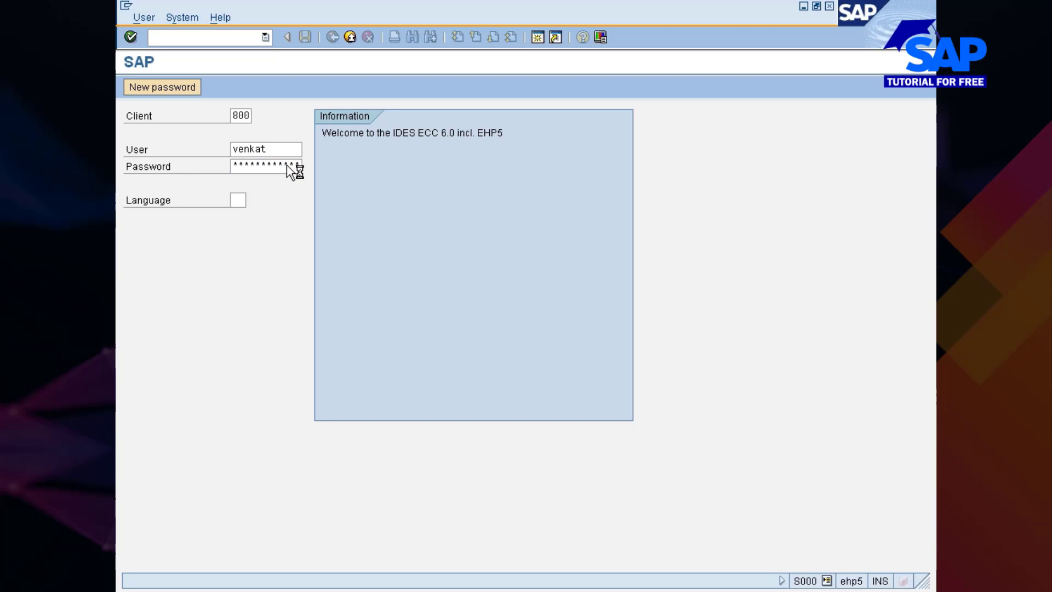
# Start transaction SPRO and open the SAP Reference IMG
pyautogui.write('spro')
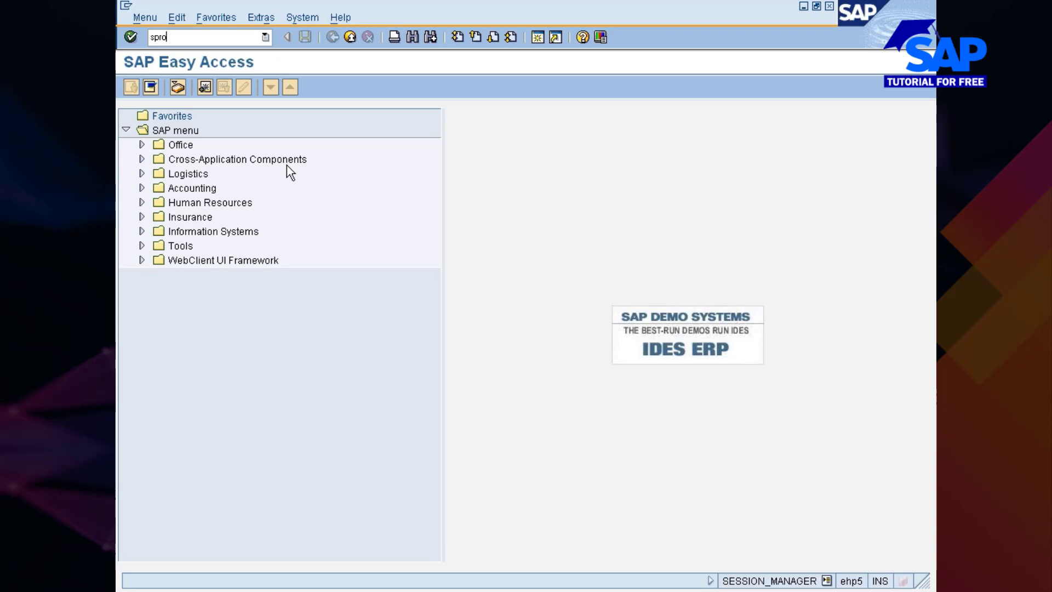
pyautogui.press('Return')
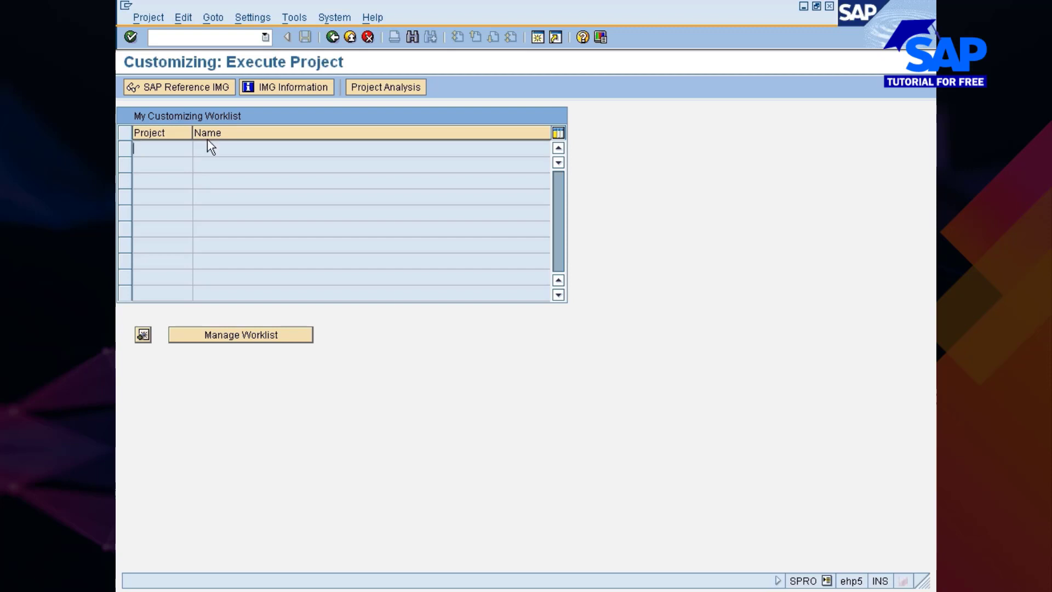
pyautogui.click(198, 92)
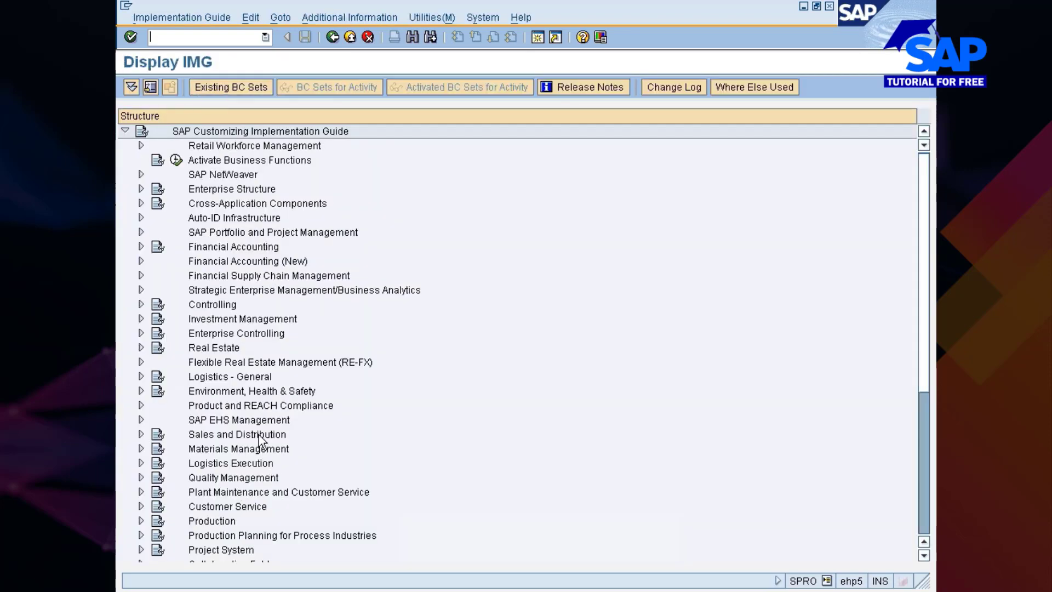
# Expand Materials Management, Consumption-Based Planning and Plant Parameters in the implementation guide structure
pyautogui.click(258, 450)
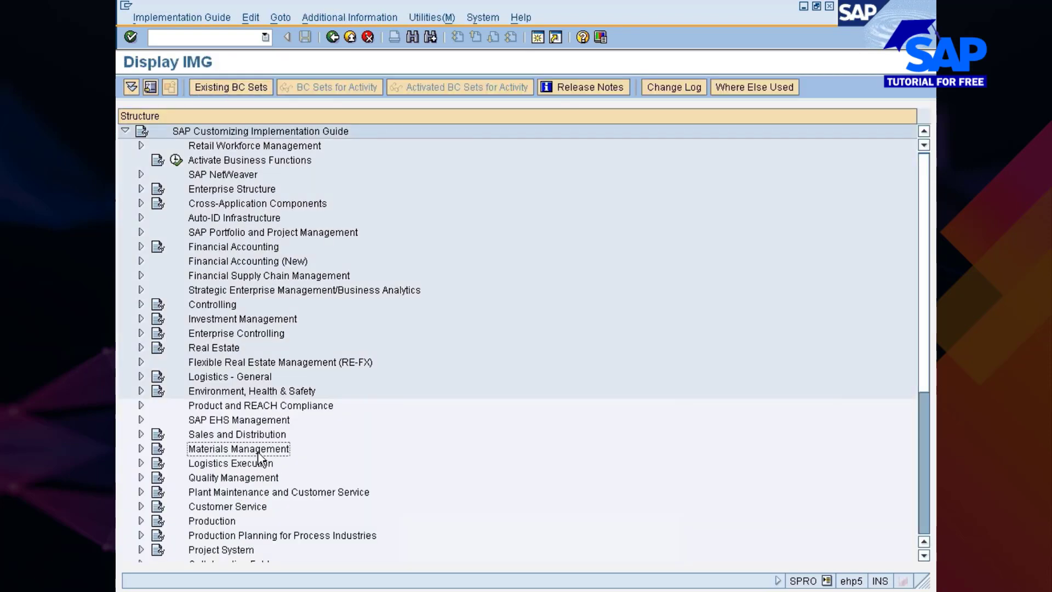
pyautogui.doubleClick(258, 449)
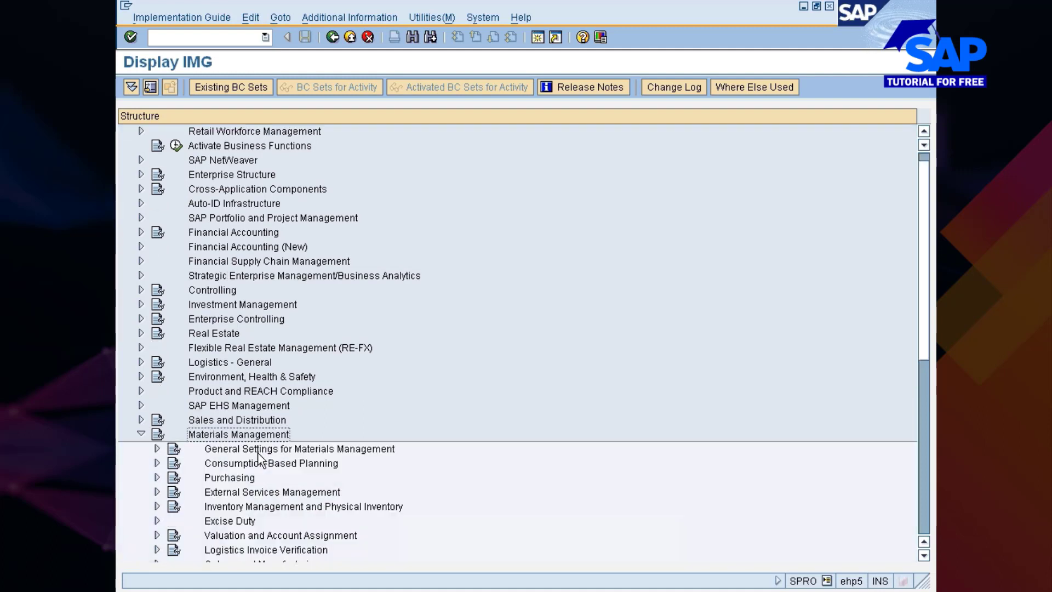
pyautogui.click(259, 450)
pyautogui.press('Down')
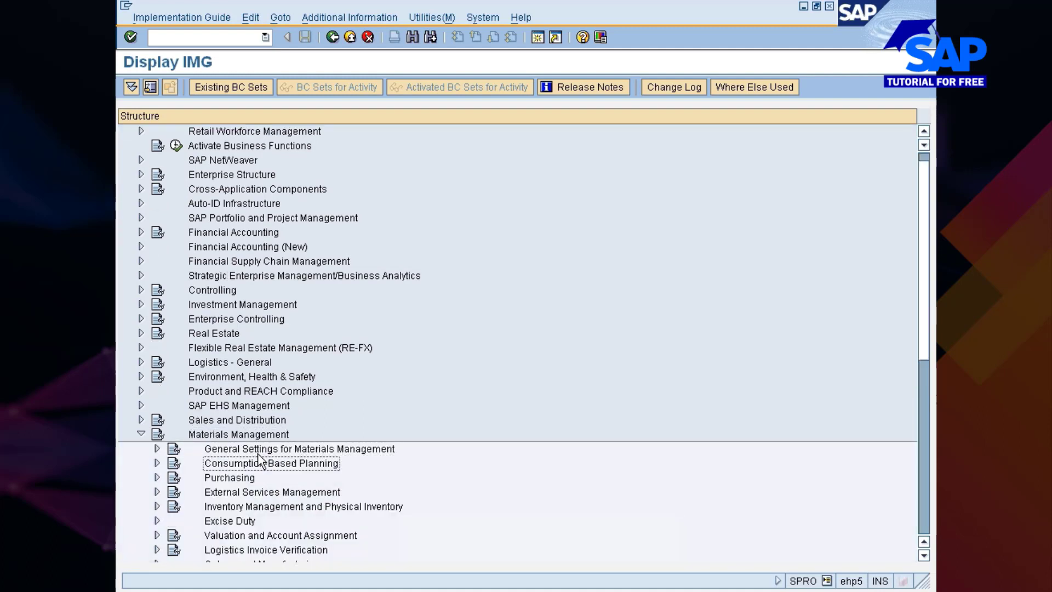
pyautogui.press('Right')
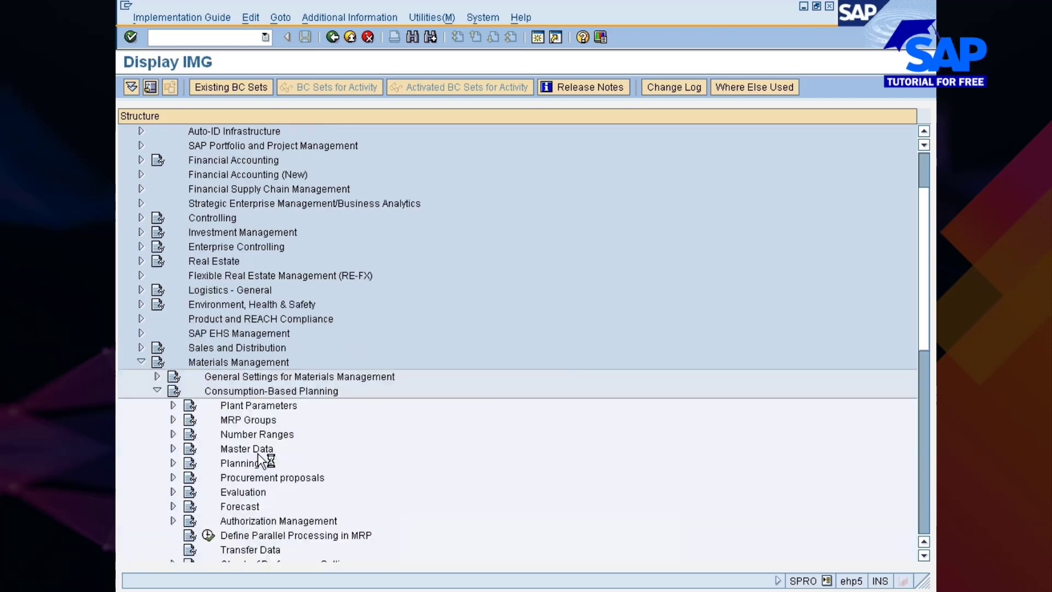
pyautogui.press('Down')
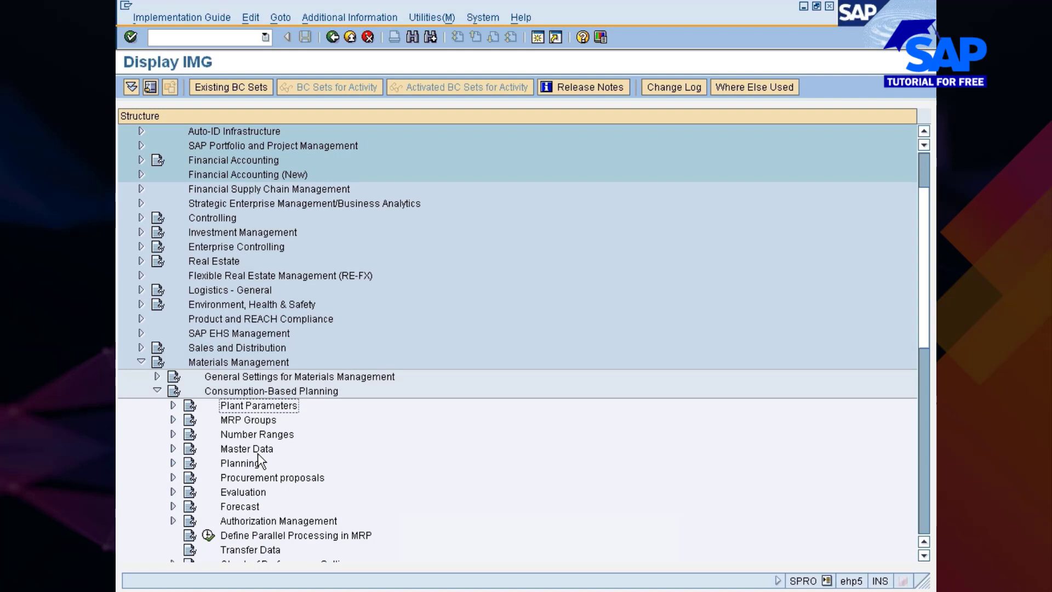
pyautogui.press('Right')
pyautogui.press('Right')
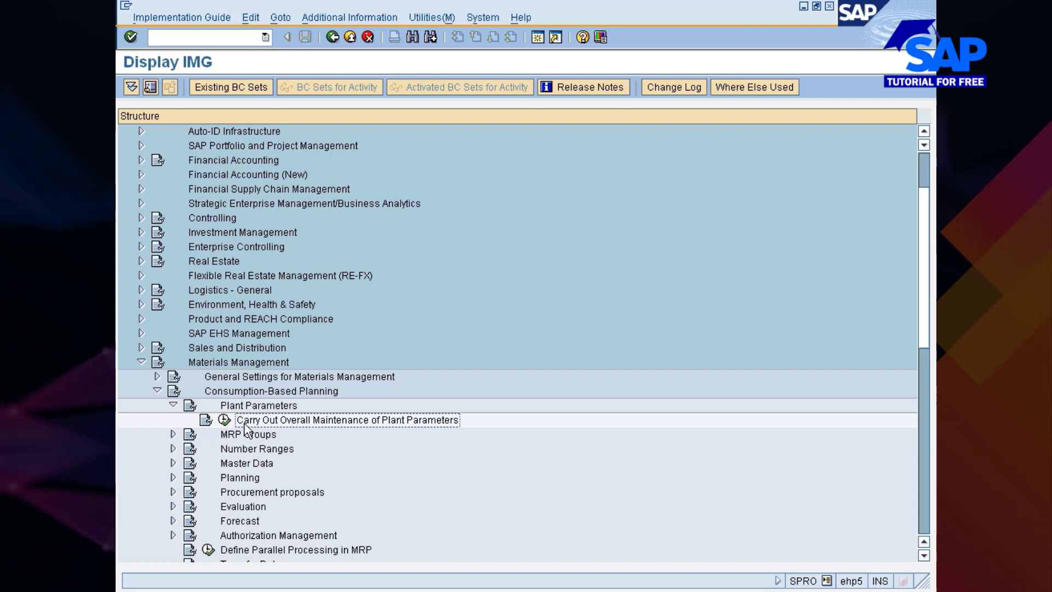
# Run the activity Carry Out Overall Maintenance of Plant Parameters and open the parameters of plant 777C for maintenance
pyautogui.click(173, 433)
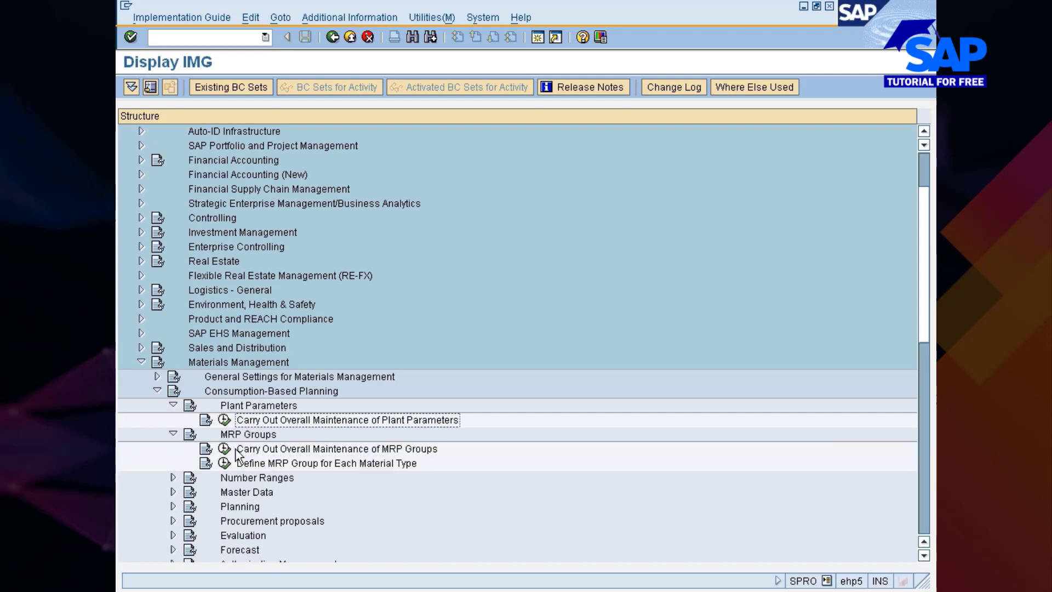
pyautogui.click(173, 435)
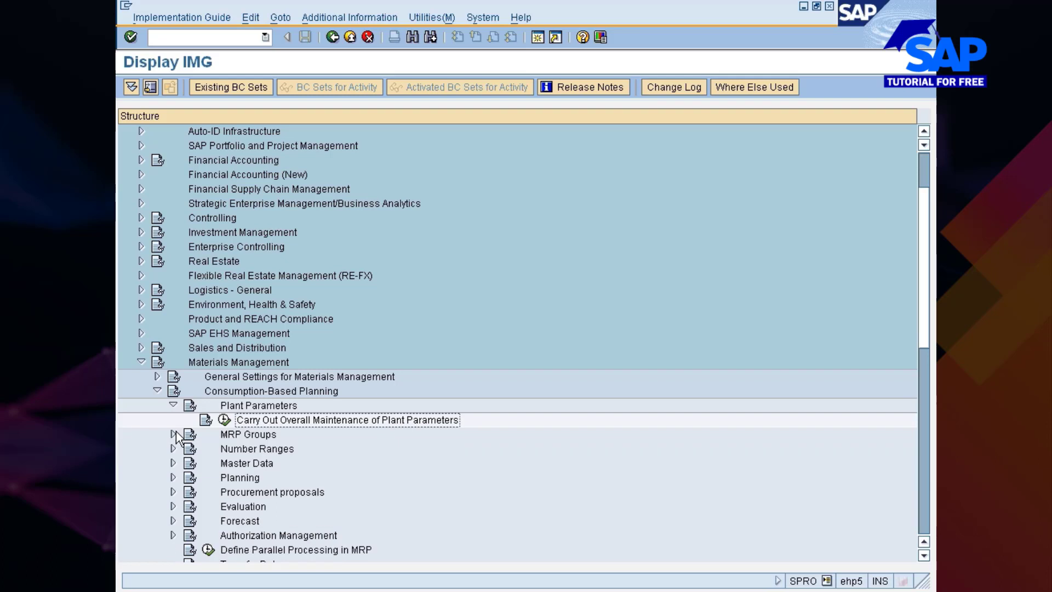
pyautogui.click(225, 420)
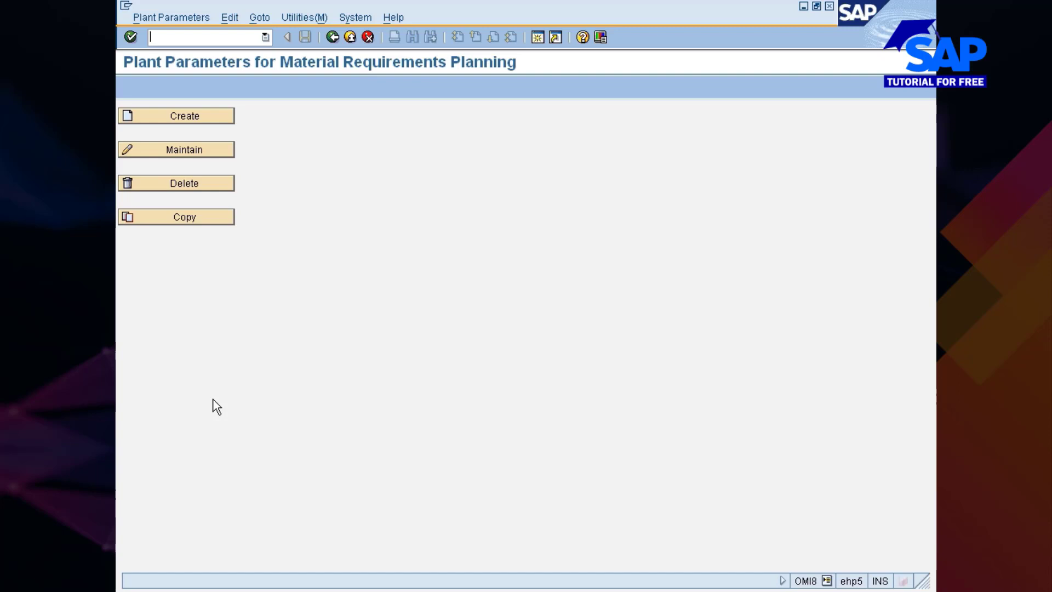
pyautogui.click(174, 150)
pyautogui.write('777c')
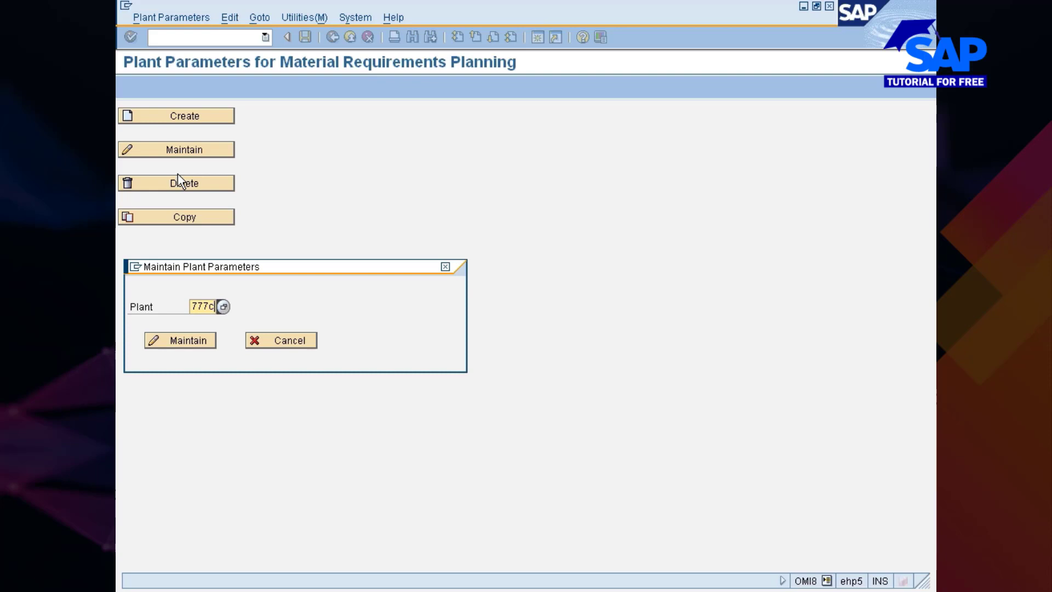
pyautogui.press('Return')
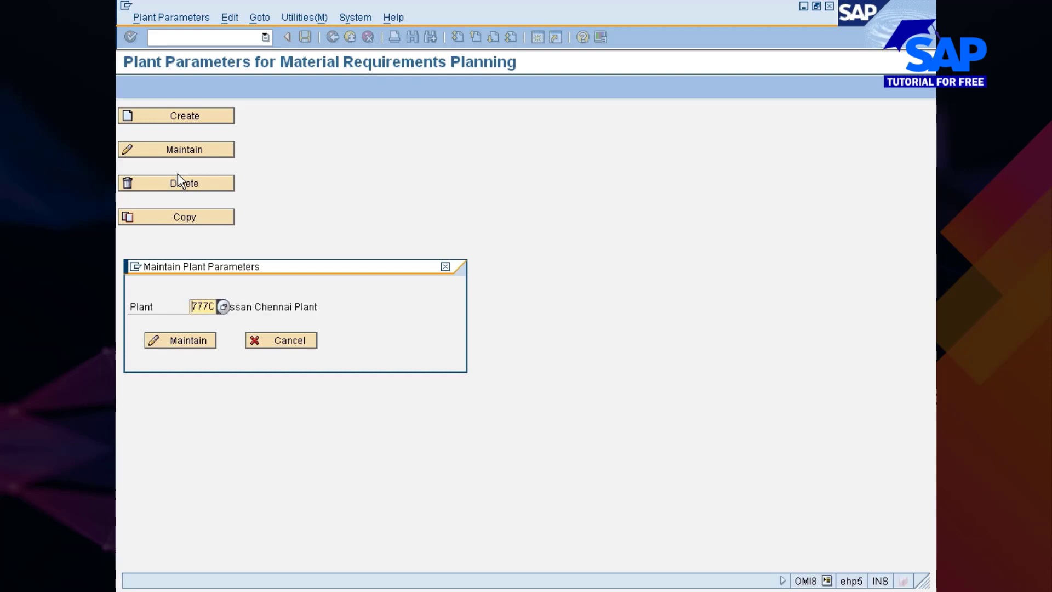
pyautogui.click(189, 346)
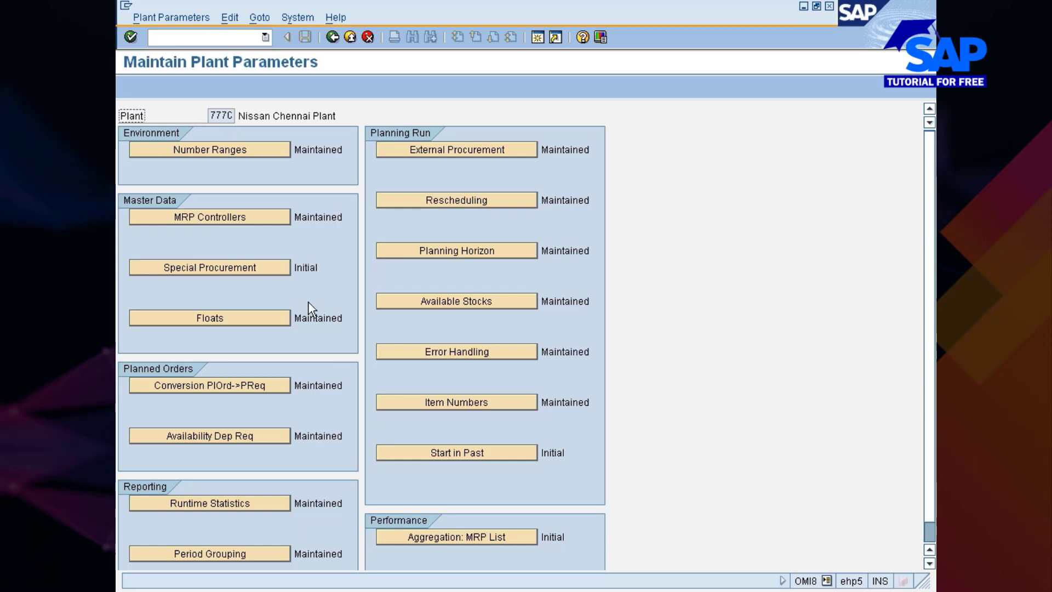
# Return to the plant parameters start screen, view the Create dialog for plant 777C and cancel it
pyautogui.moveTo(295, 268); pyautogui.dragTo(319, 268)
pyautogui.click(319, 268)
pyautogui.click(331, 36)
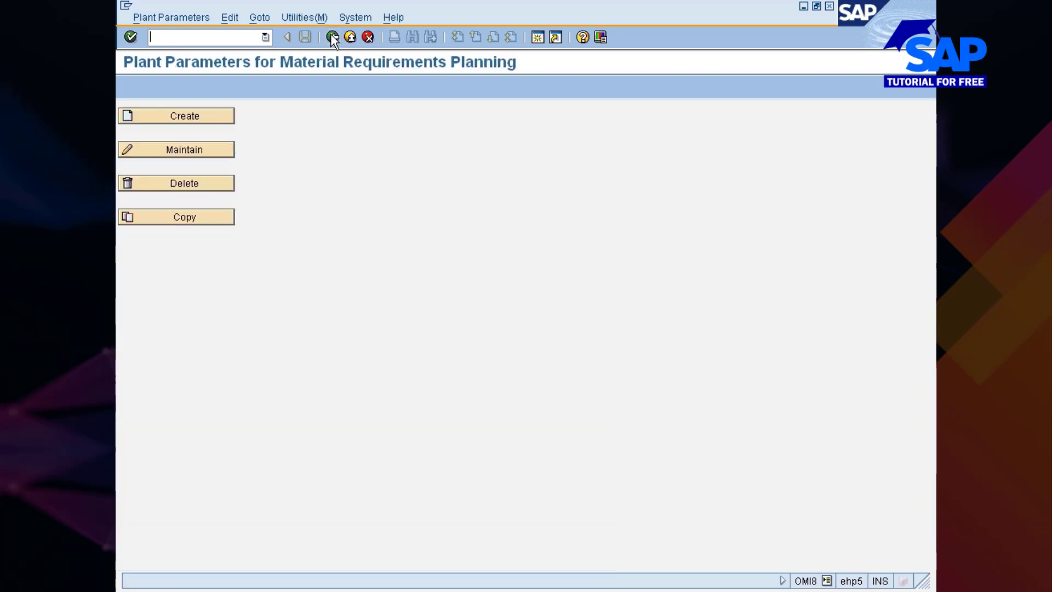
pyautogui.click(187, 112)
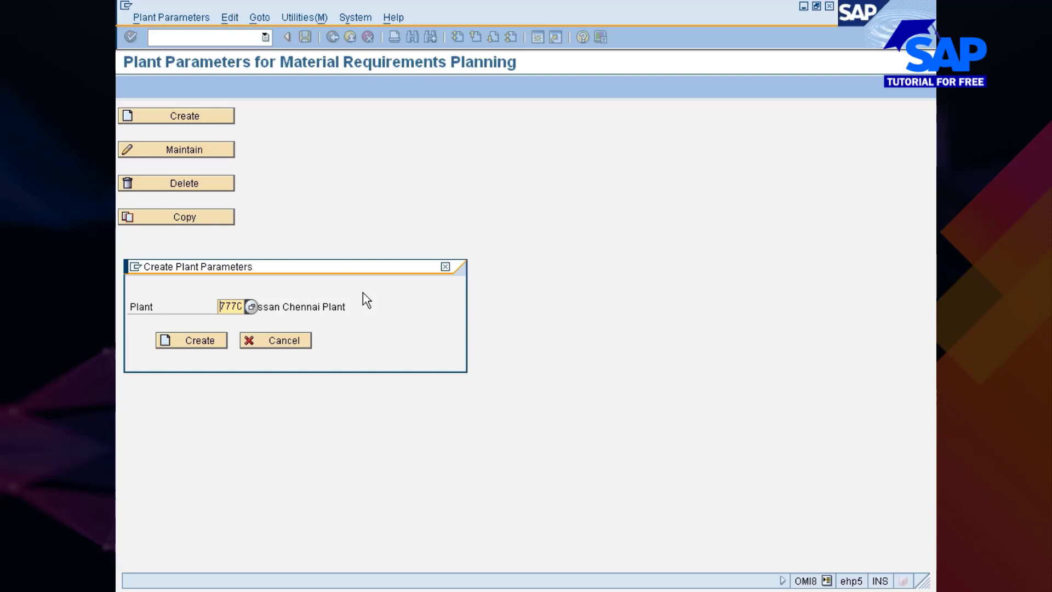
pyautogui.click(291, 347)
# Reopen the parameters of plant 777C for maintenance and display its number range assignment for purchase requisitions
pyautogui.click(193, 154)
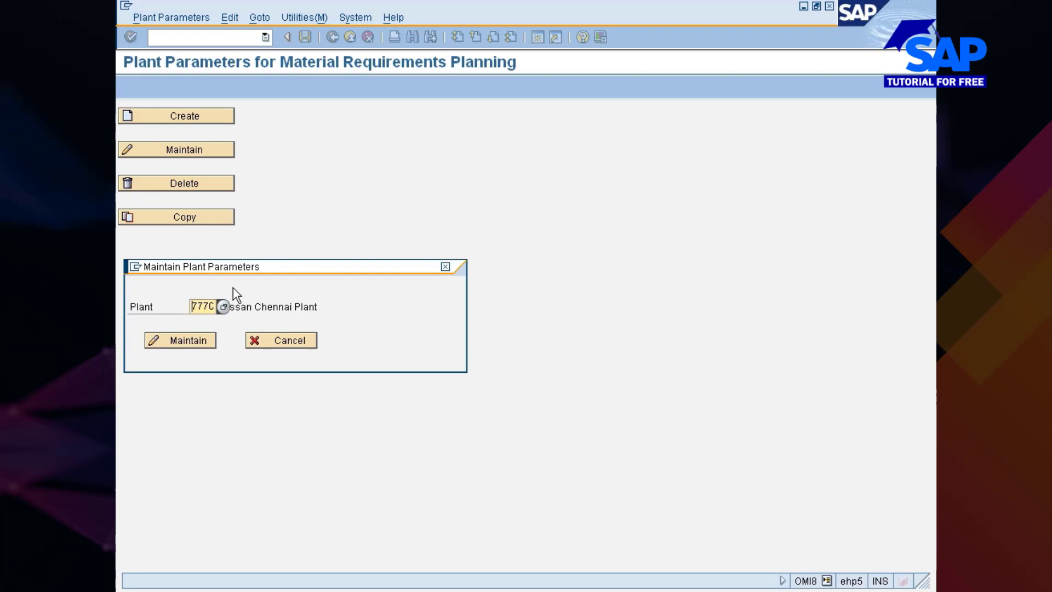
pyautogui.click(202, 341)
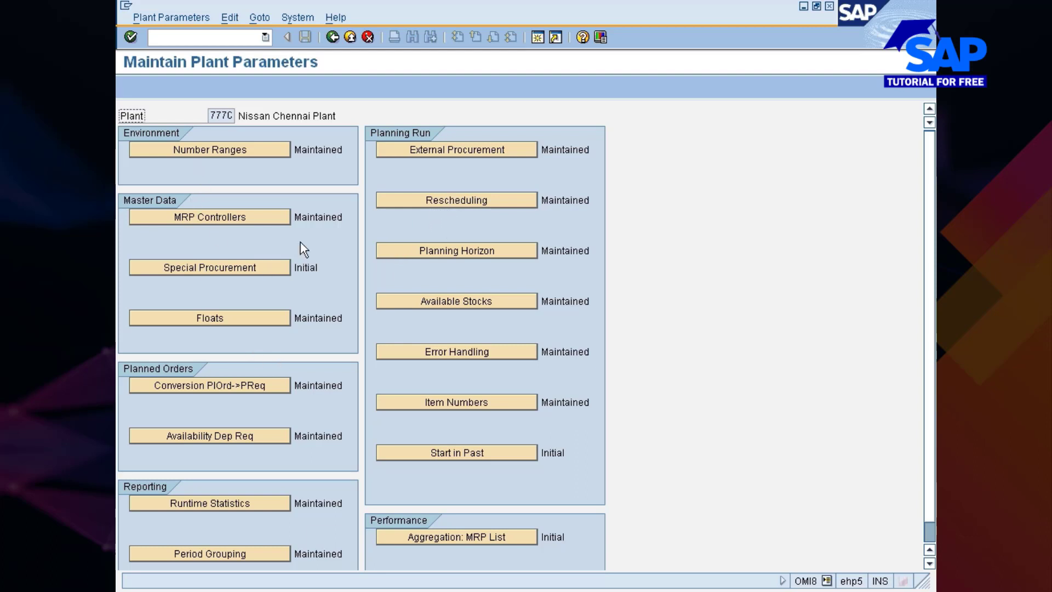
pyautogui.click(246, 152)
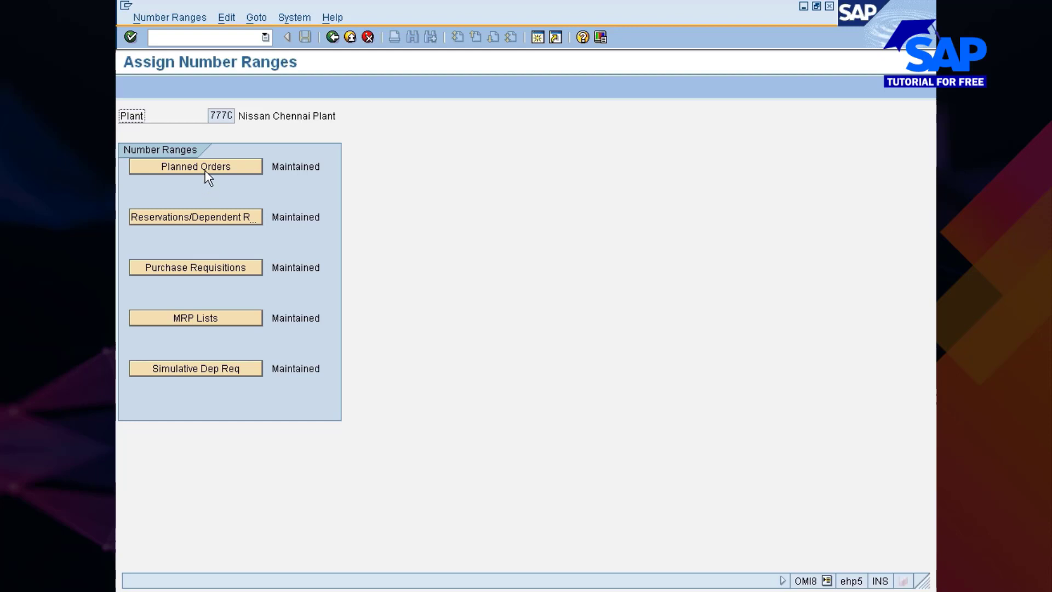
pyautogui.click(183, 268)
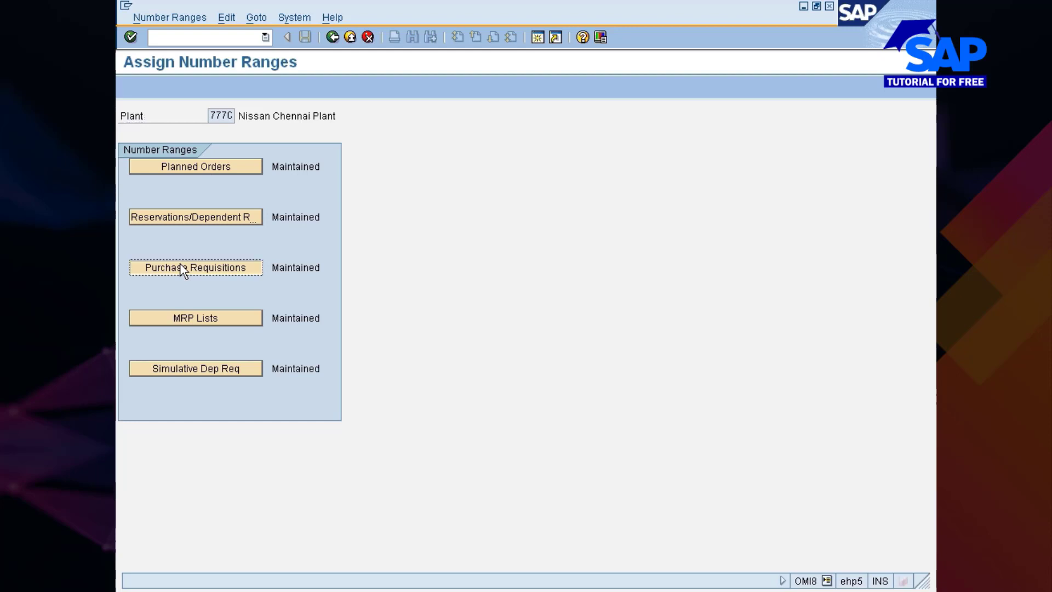
pyautogui.click(184, 268)
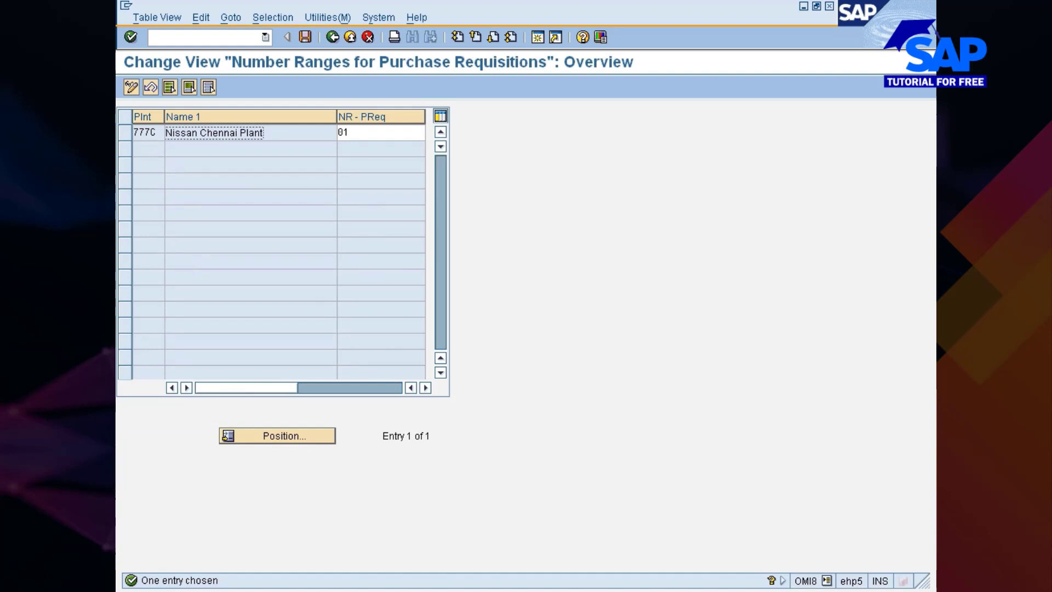
# Narrow the Name 1 column beside the plant's purchase requisition number range, and go back to the implementation guide structure
pyautogui.moveTo(335, 117); pyautogui.dragTo(299, 133)
pyautogui.click(305, 132)
pyautogui.click(299, 132)
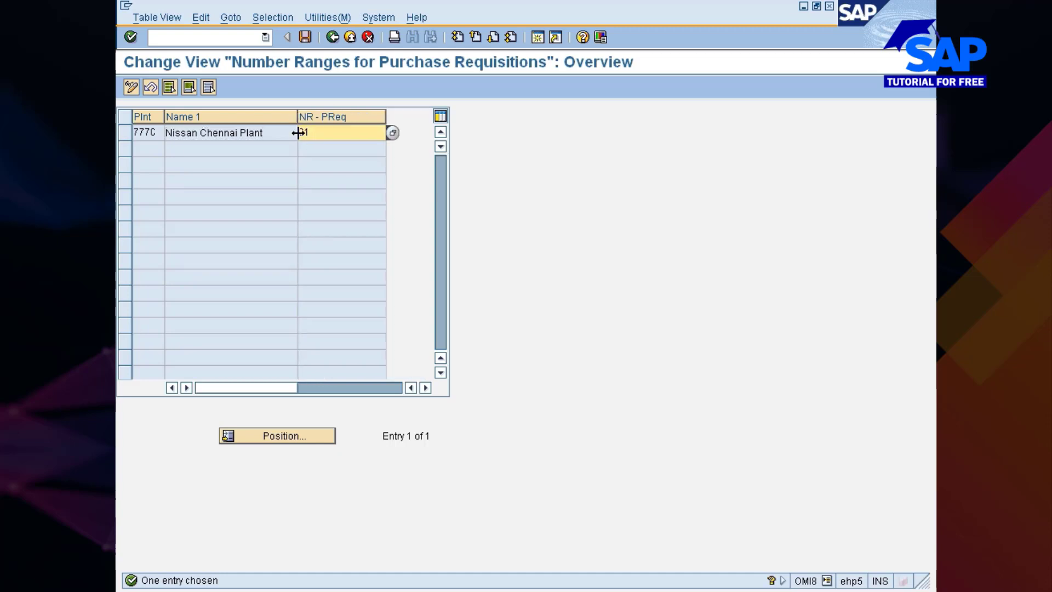
pyautogui.click(333, 44)
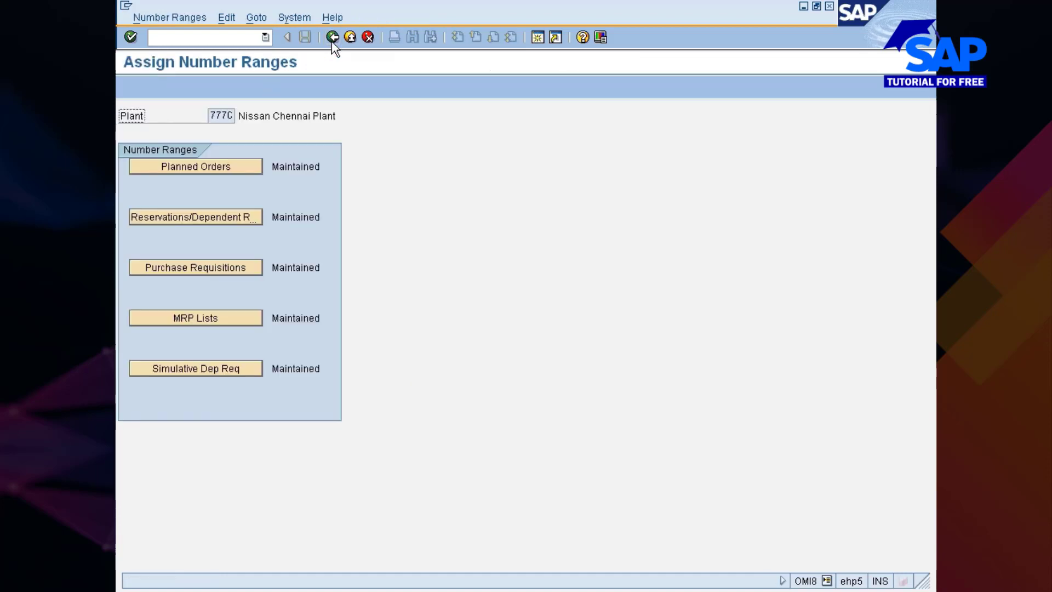
pyautogui.click(332, 44)
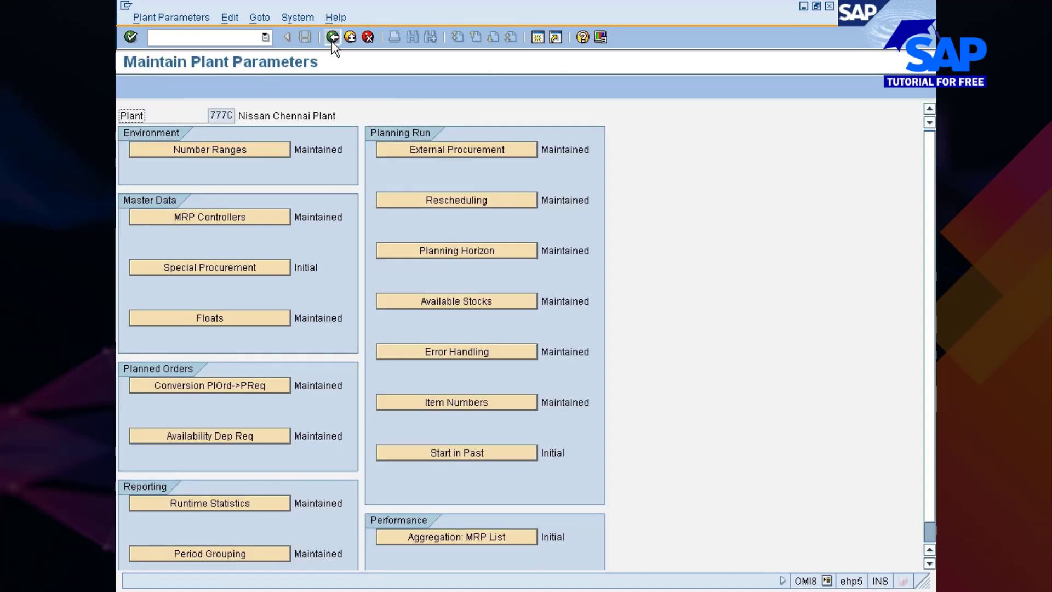
pyautogui.click(332, 44)
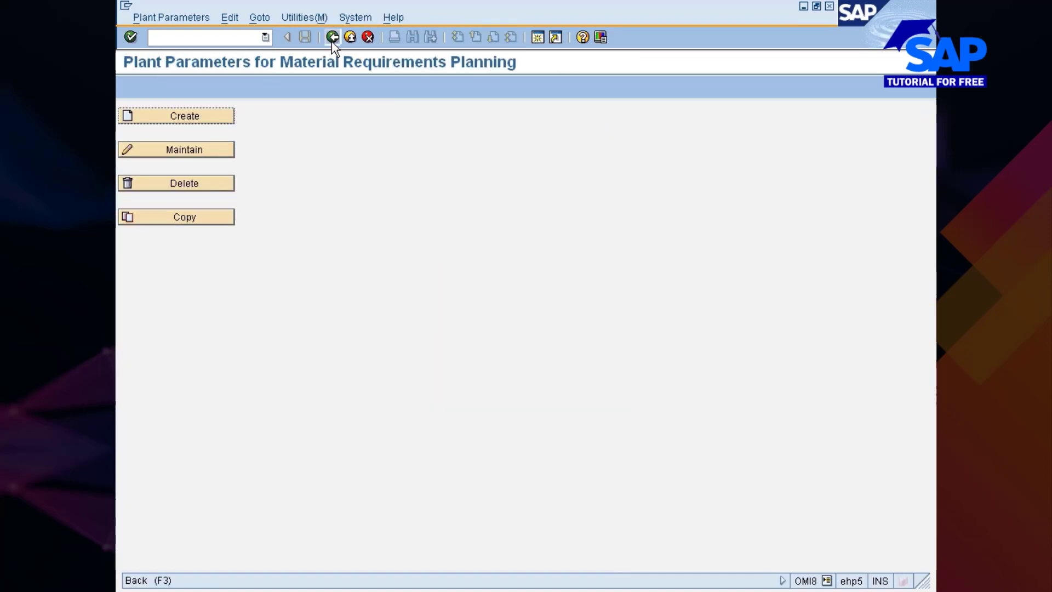
pyautogui.click(332, 43)
# Expand Number Ranges under Consumption-Based Planning and run the activity Define Number Ranges for Planning Run
pyautogui.click(225, 448)
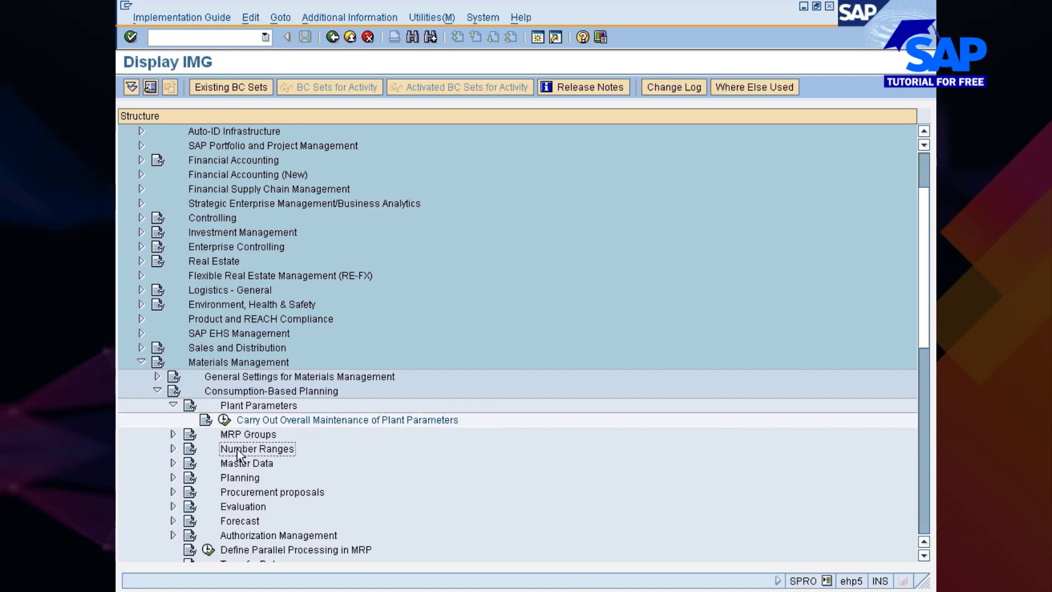
pyautogui.click(173, 448)
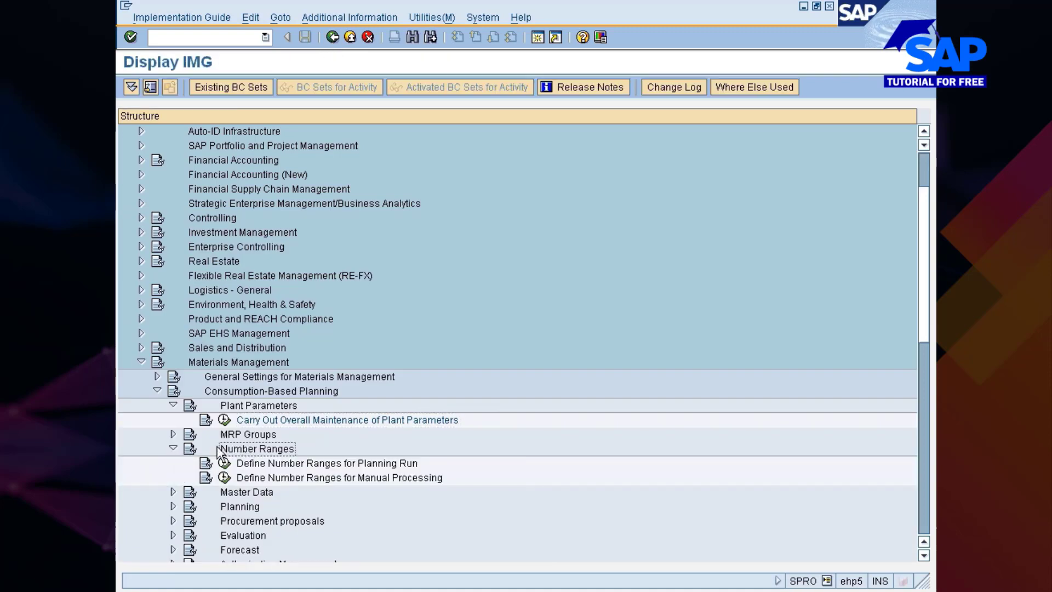
pyautogui.click(256, 461)
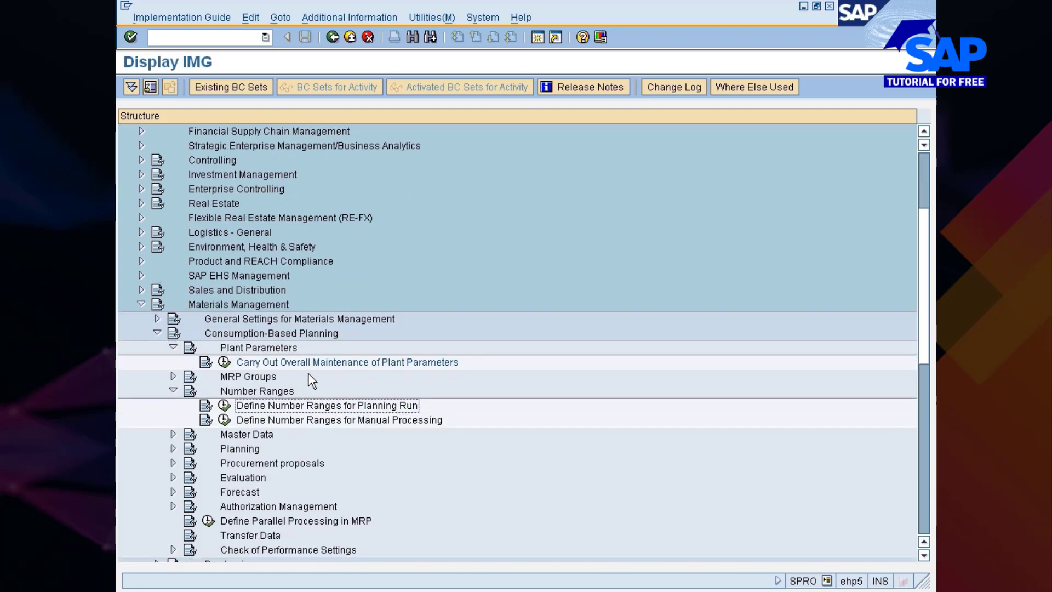
pyautogui.scroll(-2, 262, 383)
pyautogui.click(224, 405)
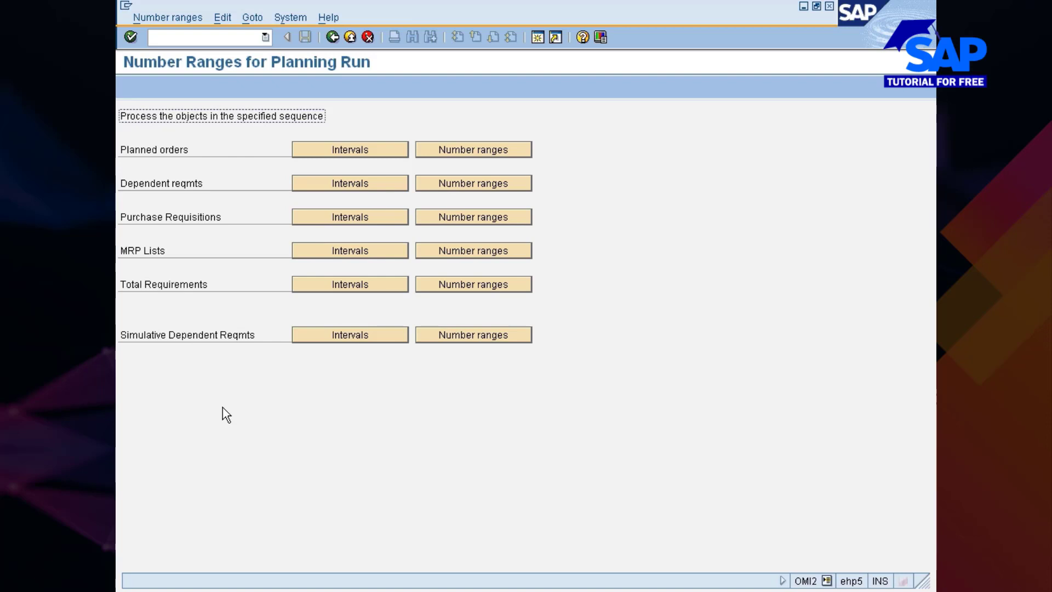
# View the number range assigned to each plant for purchase requisitions, and open the purchase requisition intervals in change mode
pyautogui.click(480, 222)
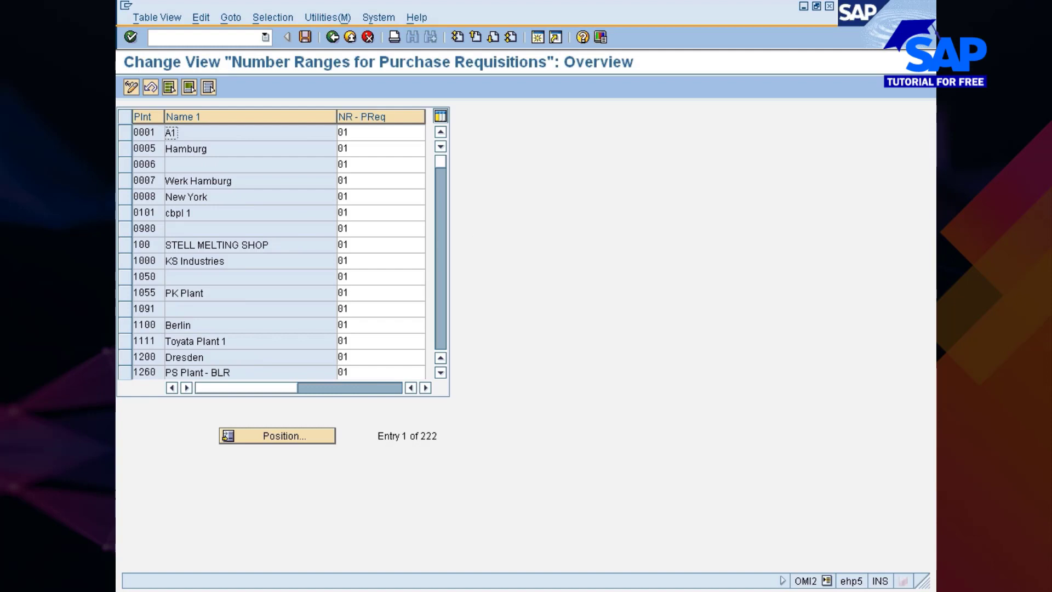
pyautogui.click(328, 39)
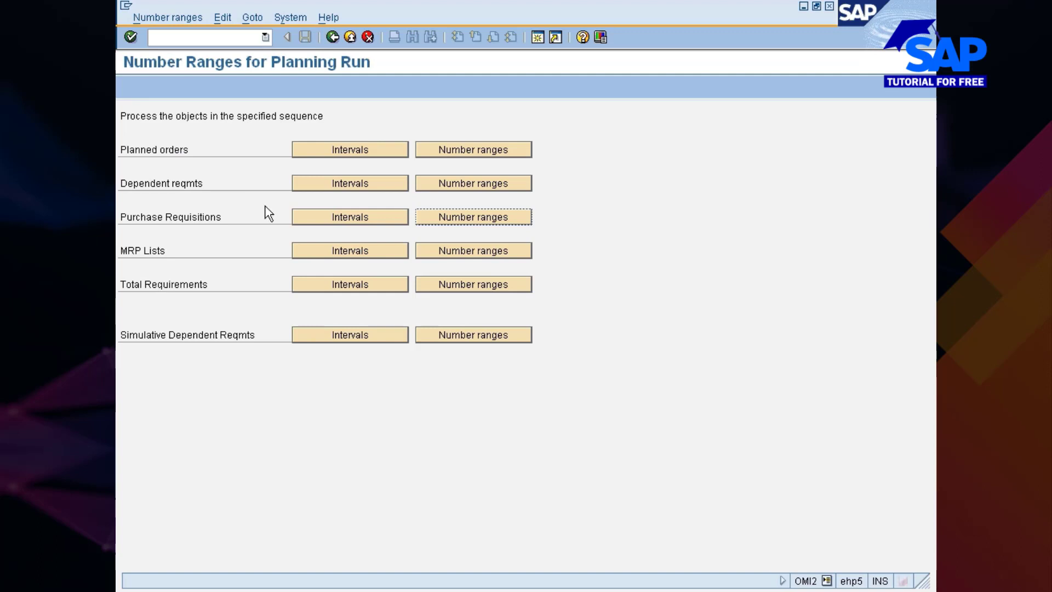
pyautogui.click(344, 221)
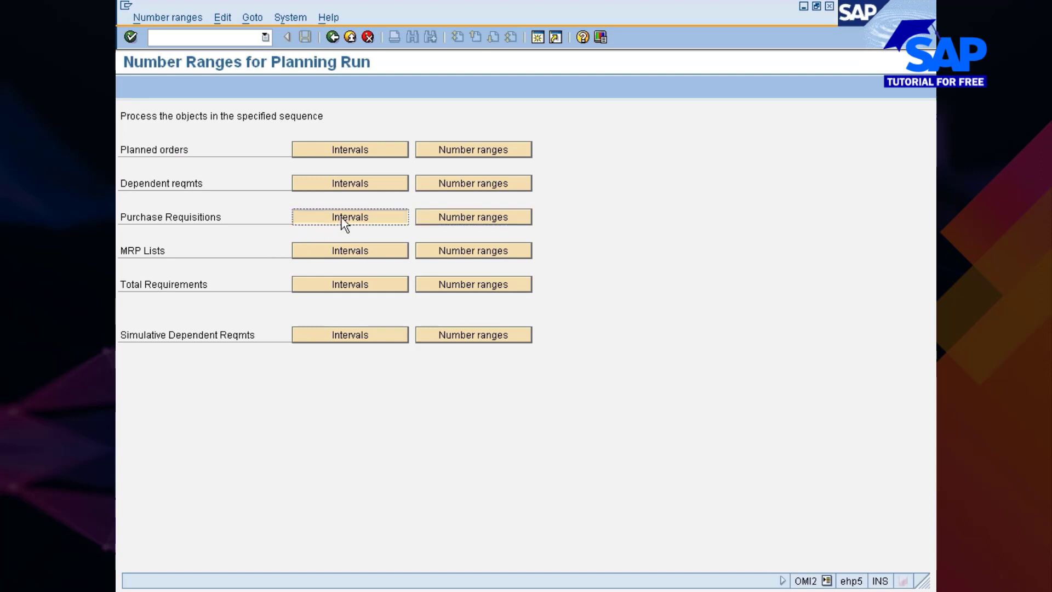
pyautogui.click(344, 221)
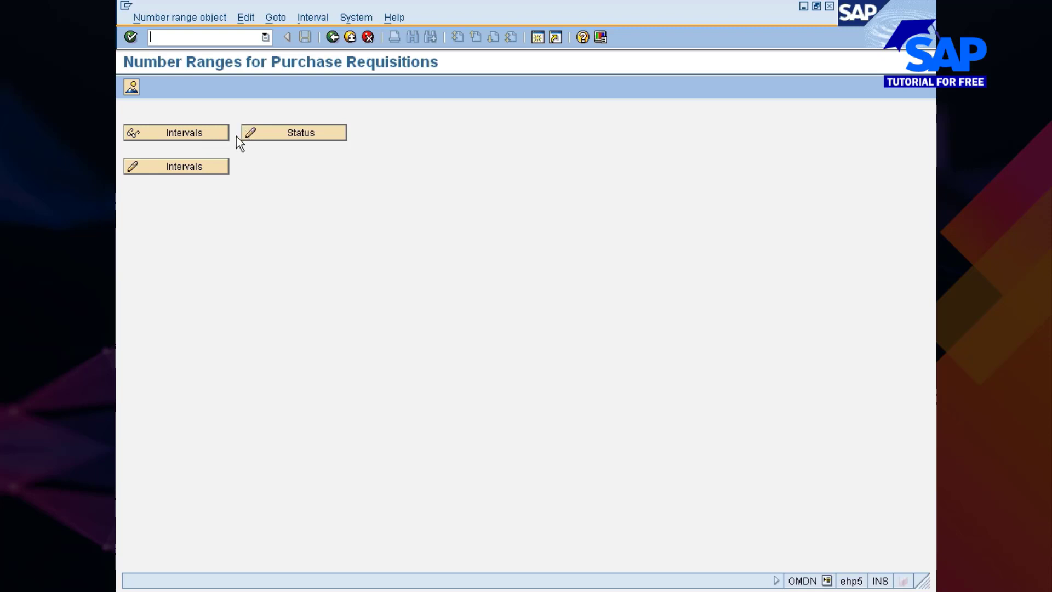
pyautogui.click(185, 170)
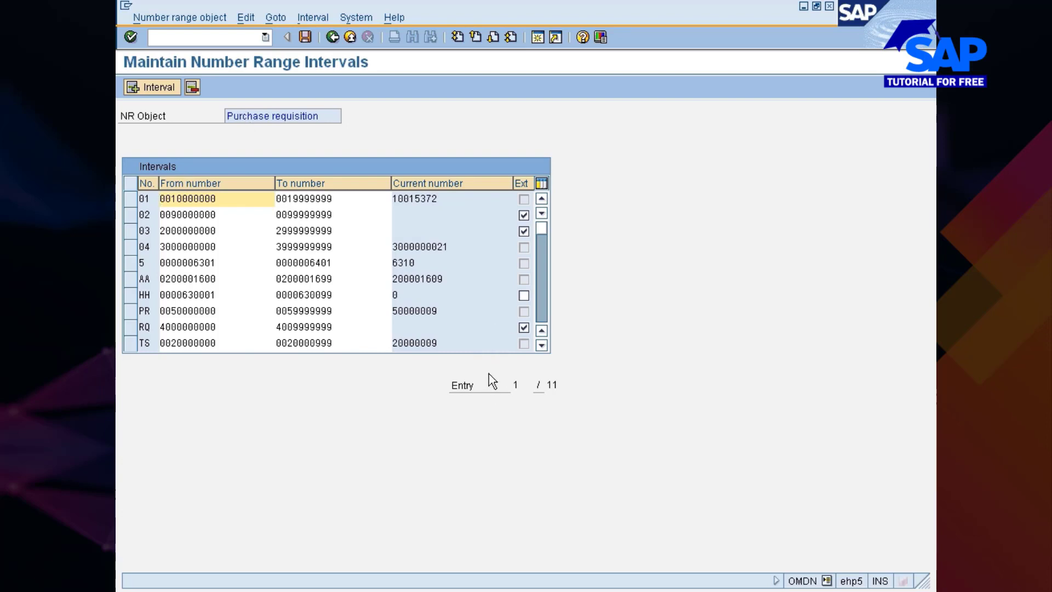
# Run the purchase requisition display transaction ME53N in a new session, leaving the number range intervals open
pyautogui.click(585, 584)
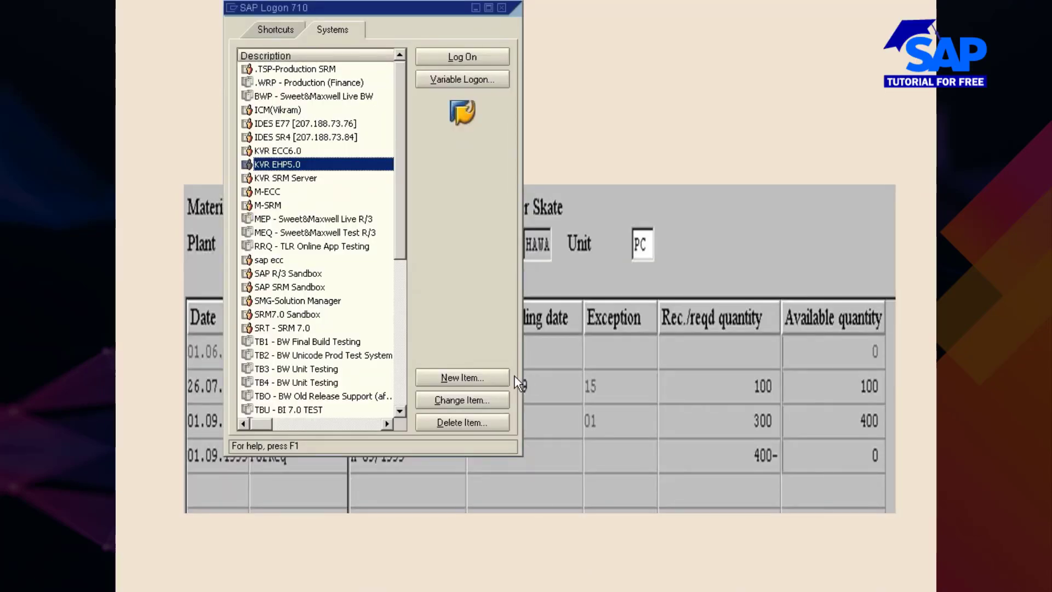
pyautogui.click(569, 590)
pyautogui.click(585, 571)
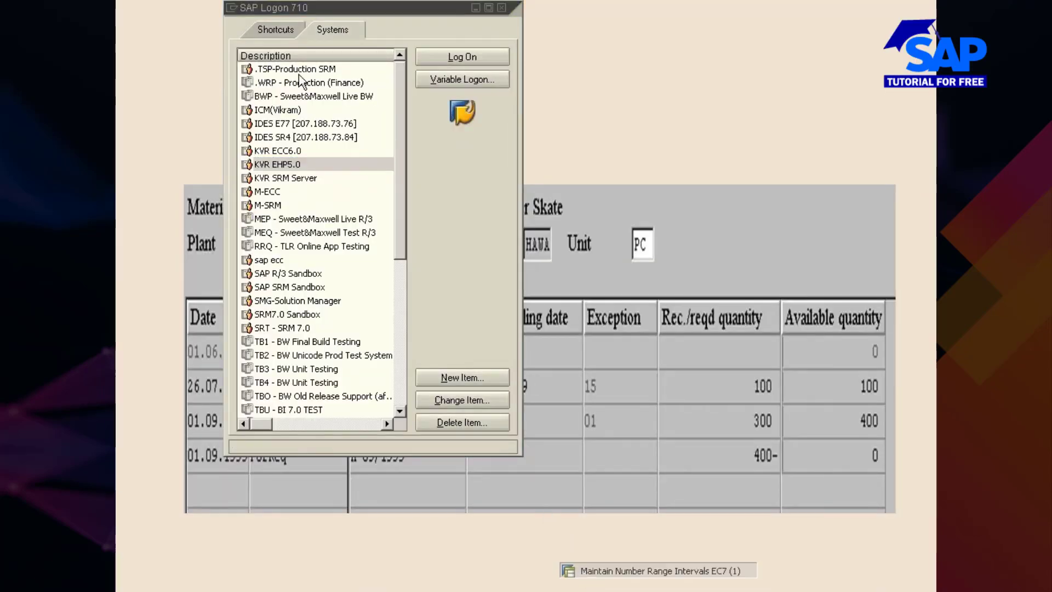
pyautogui.write('/o')
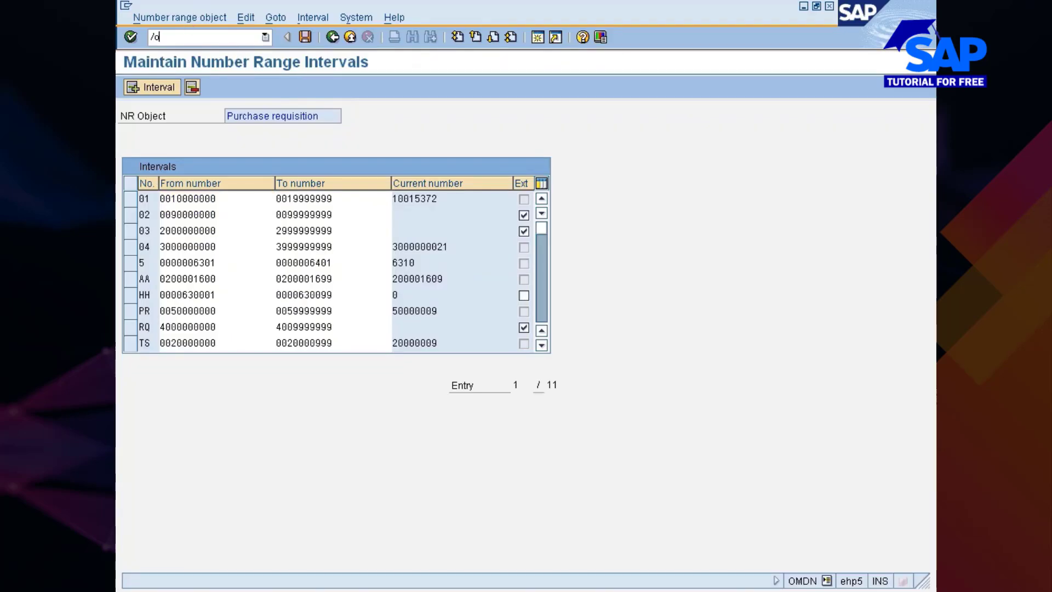
pyautogui.write('me53n')
pyautogui.press('Return')
pyautogui.click(581, 589)
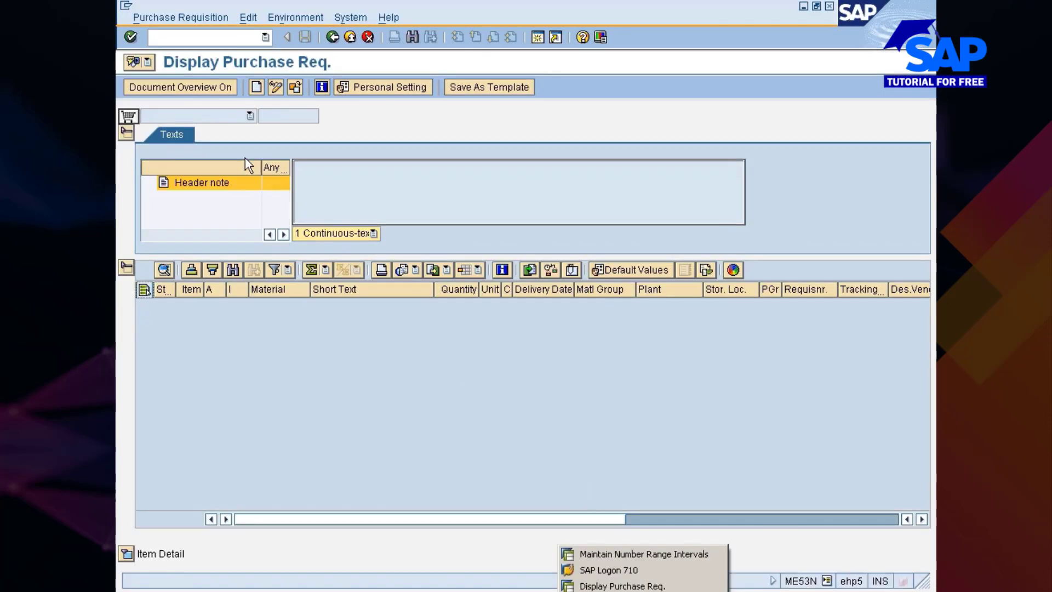
# Try to display another purchase requisition by choosing a number from the previously entered ones
pyautogui.click(295, 88)
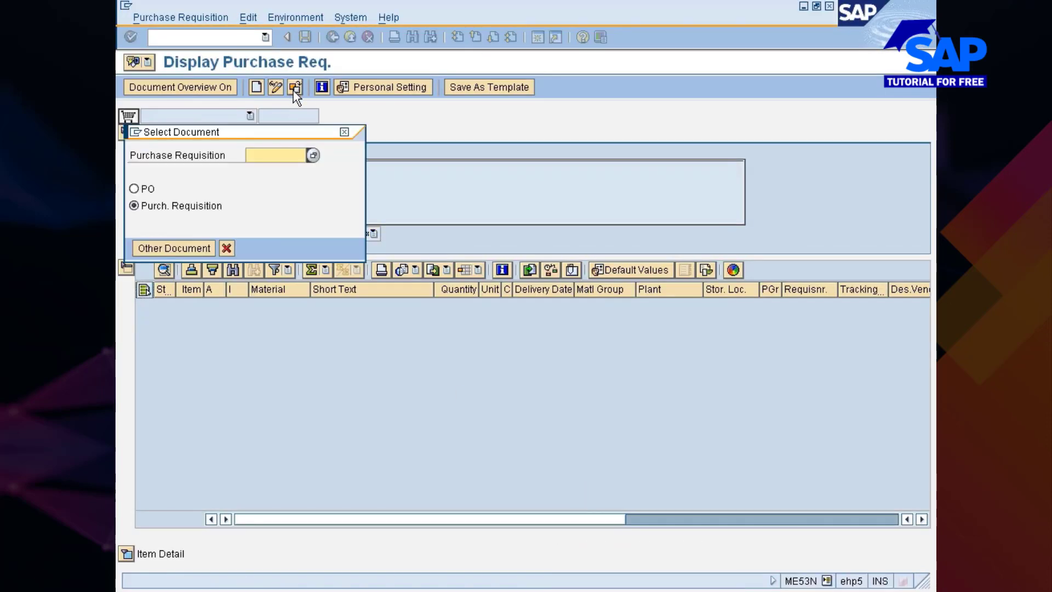
pyautogui.press('Down')
pyautogui.press('Down')
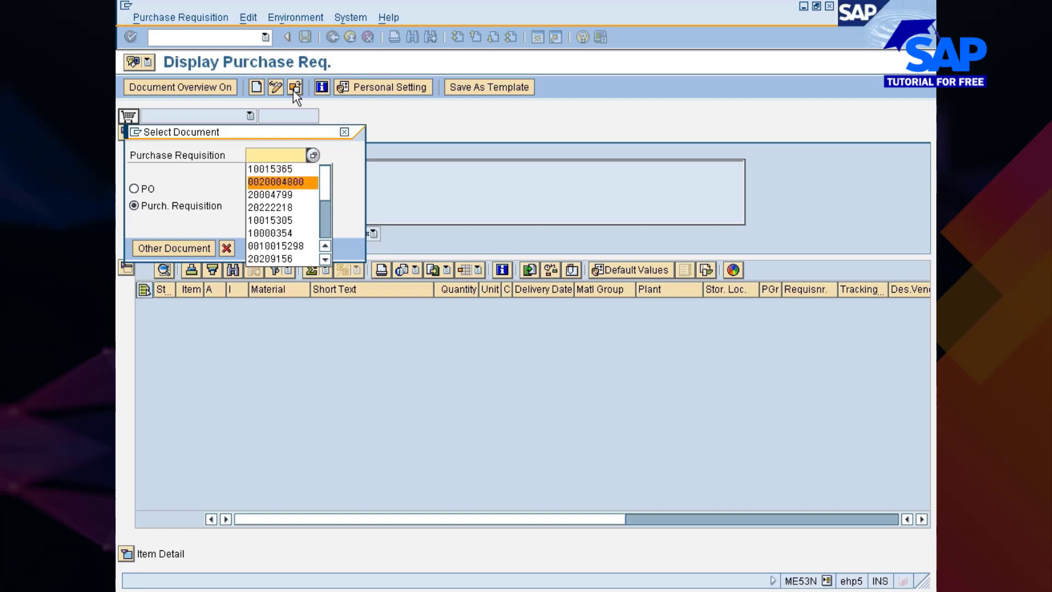
pyautogui.press('Down')
pyautogui.press('Return')
pyautogui.press('Return')
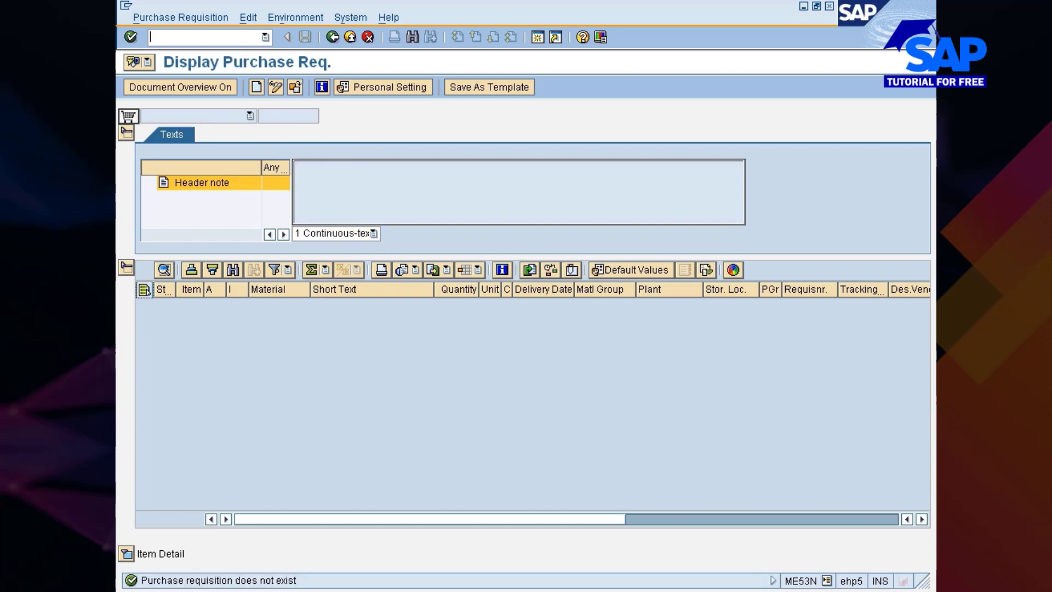
# Run the data browser SE16 in a new session and list the entries of table EBAN for plant 7700
pyautogui.write('/ose16')
pyautogui.press('Return')
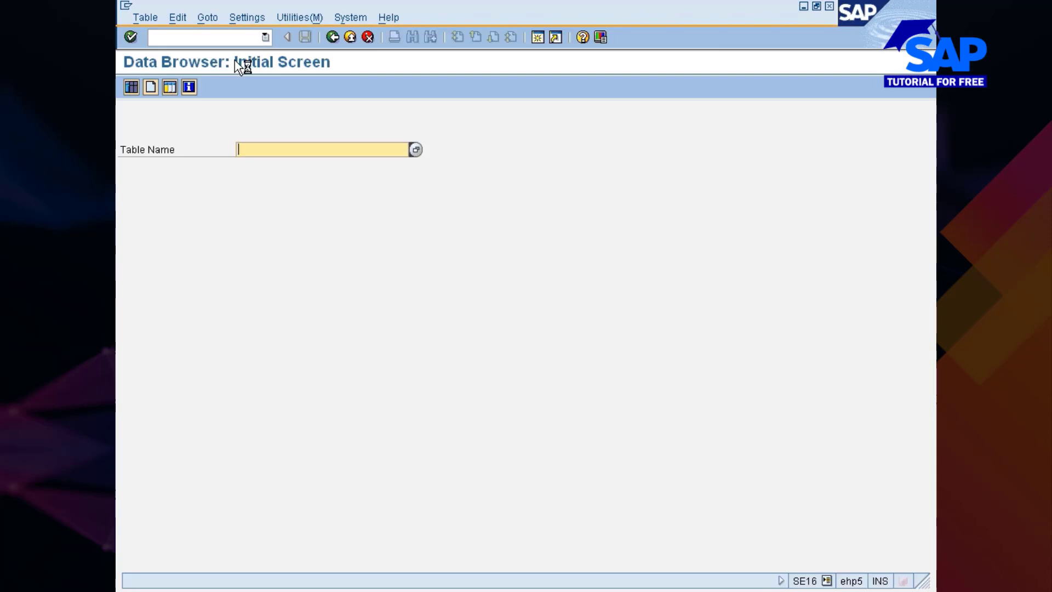
pyautogui.write('eban')
pyautogui.press('Return')
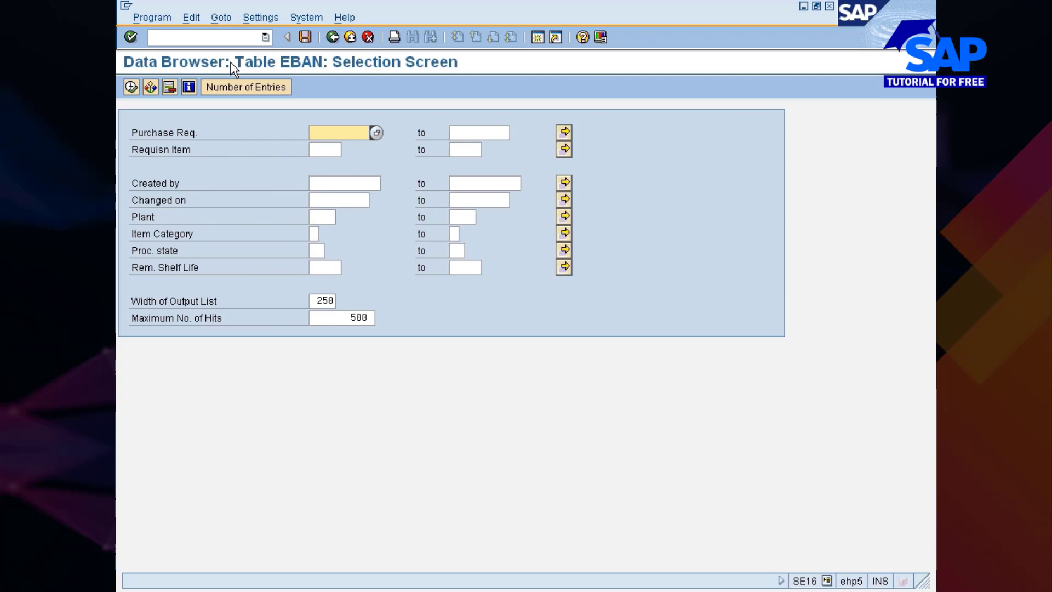
pyautogui.click(324, 216)
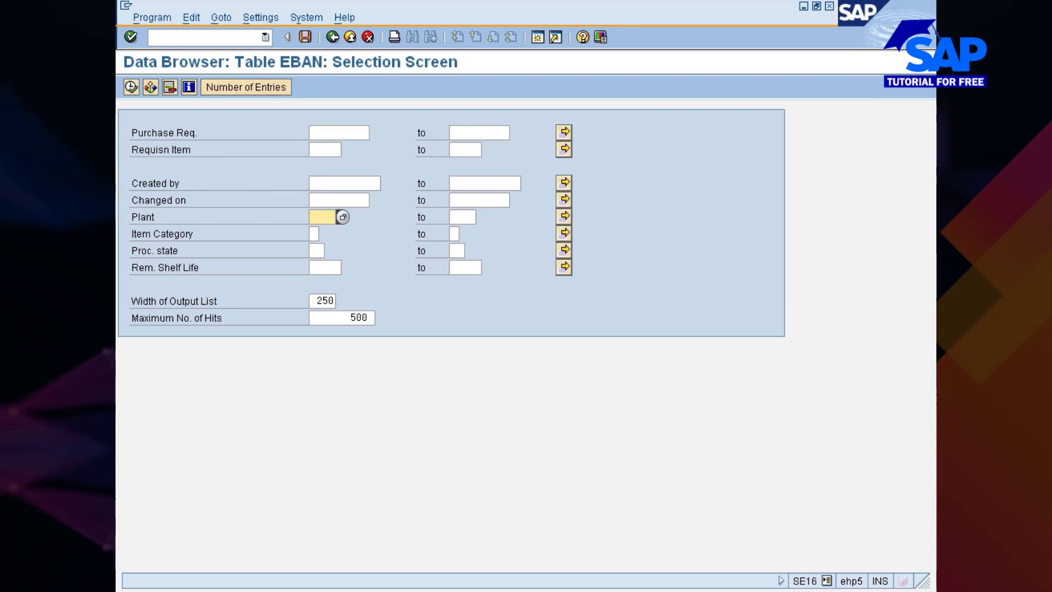
pyautogui.write('7700')
pyautogui.press('F8')
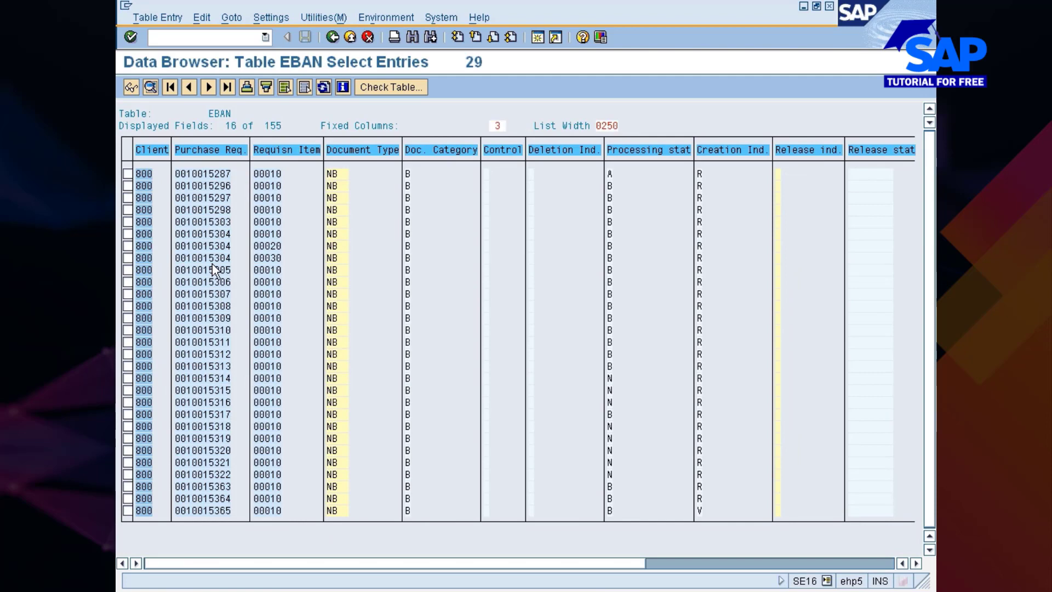
# Examine the Purchase Req. column of the EBAN entries, mark its block of requisition numbers and copy it
pyautogui.hscroll(1, 209, 241)
pyautogui.hscroll(1, 192, 185)
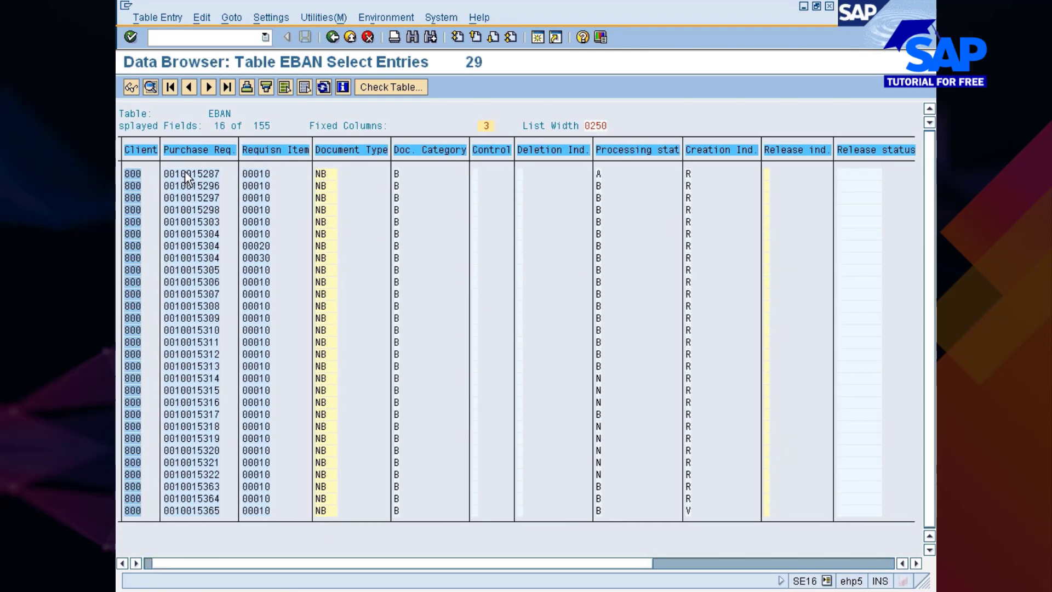
pyautogui.hscroll(1, 192, 328)
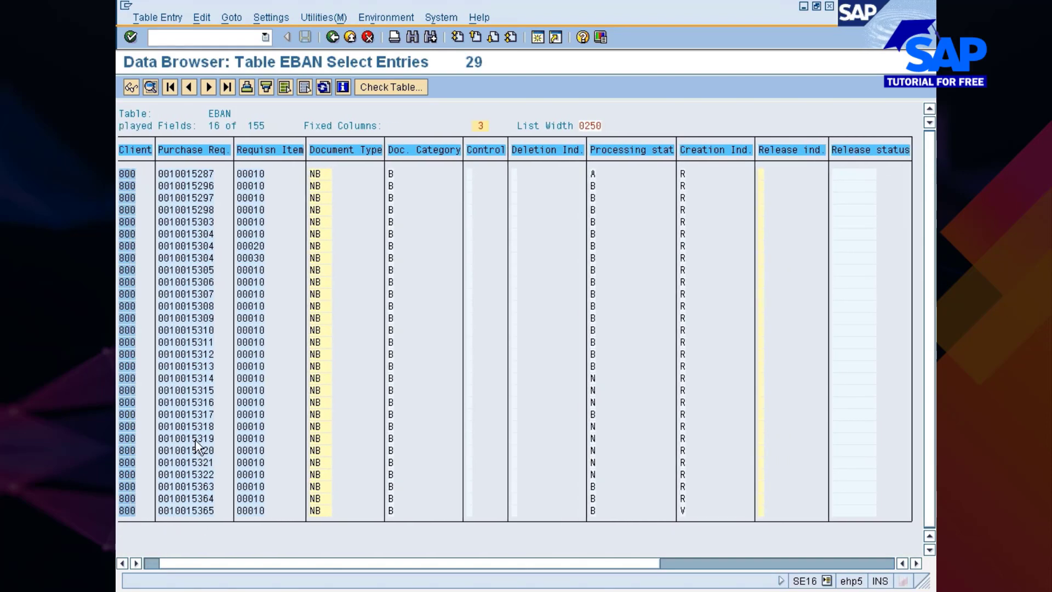
pyautogui.hscroll(-1, 189, 356)
pyautogui.moveTo(175, 170); pyautogui.dragTo(236, 522)
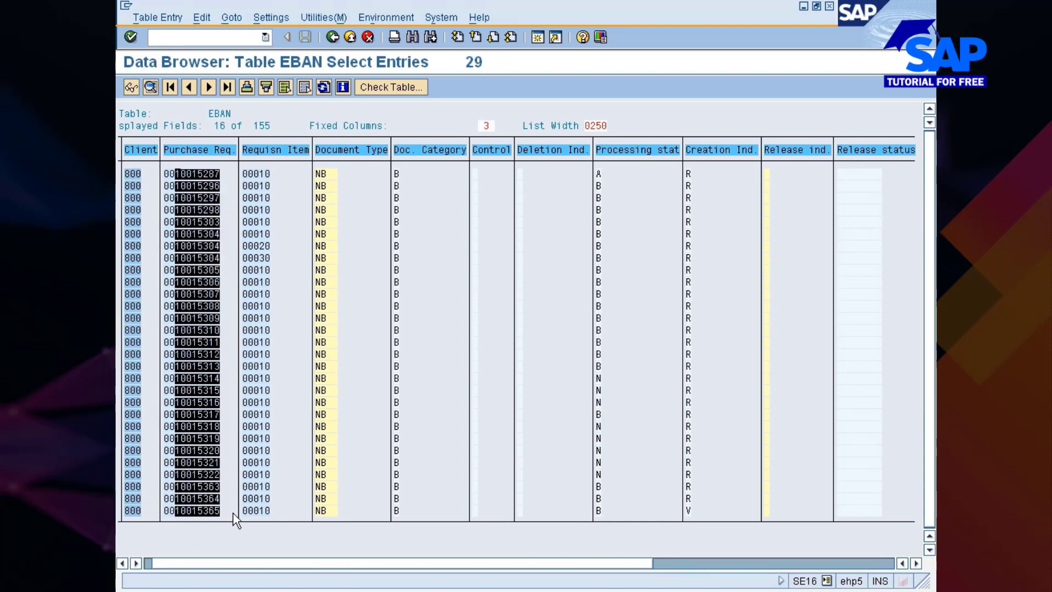
pyautogui.click(175, 172)
pyautogui.moveTo(176, 171); pyautogui.dragTo(224, 515)
pyautogui.hotkey('ctrl', 'c')
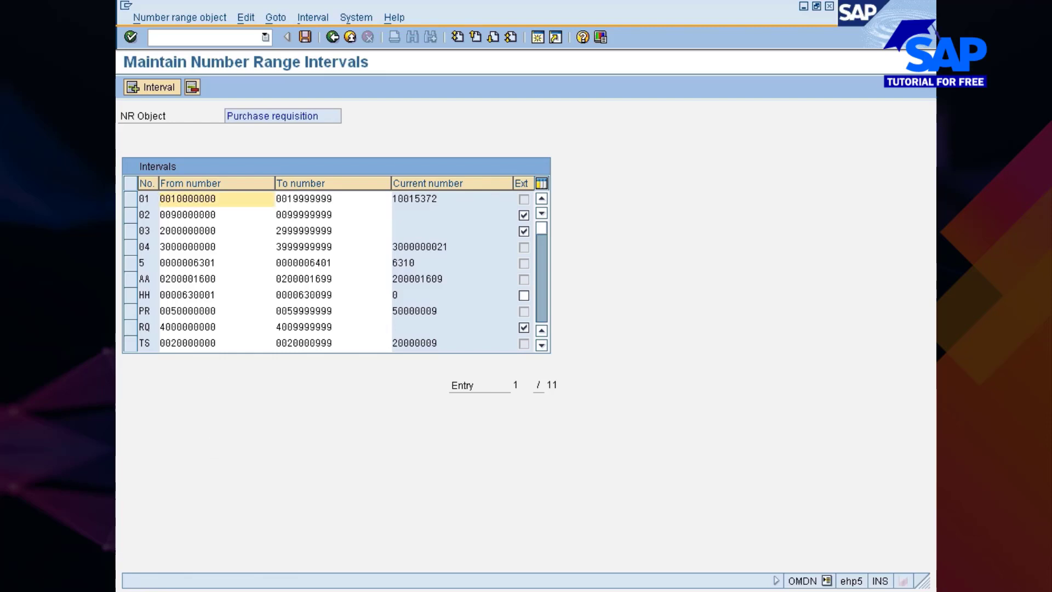
# Begin a new interval numbered 99 in the purchase requisition number ranges and review the existing ranges
pyautogui.click(157, 87)
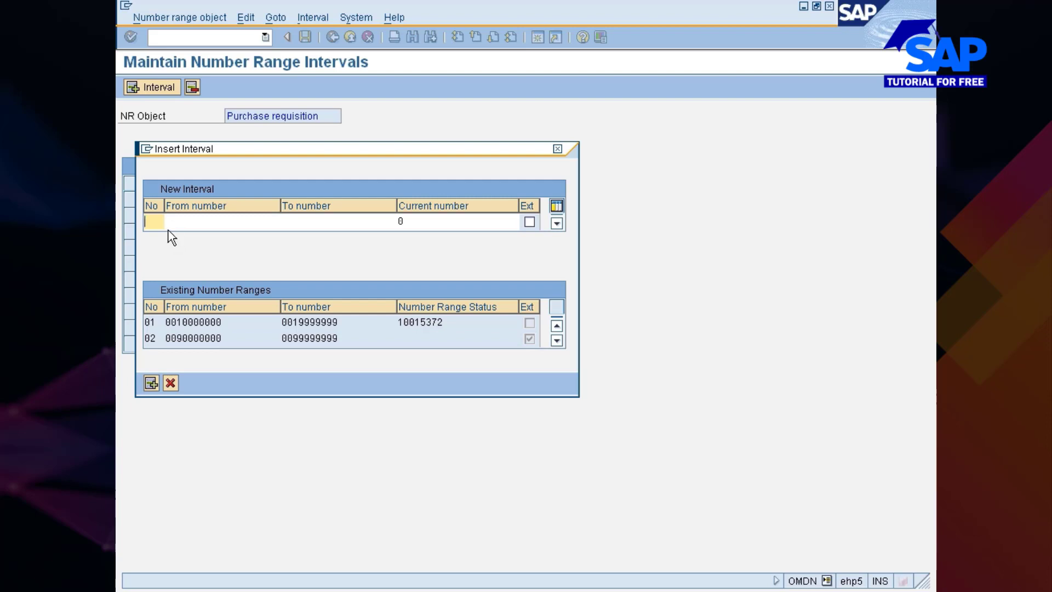
pyautogui.write('99')
pyautogui.click(556, 340)
pyautogui.click(557, 340)
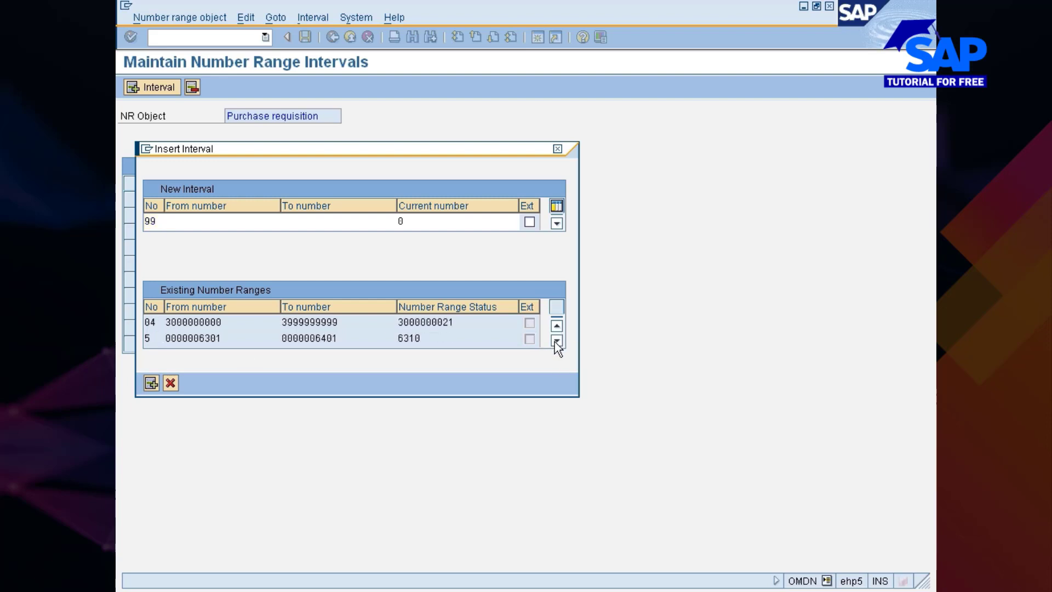
pyautogui.click(557, 340)
pyautogui.click(556, 340)
# Choose the free interval starting at 200001700, set its To number to 200001799 and insert interval 99
pyautogui.click(213, 222)
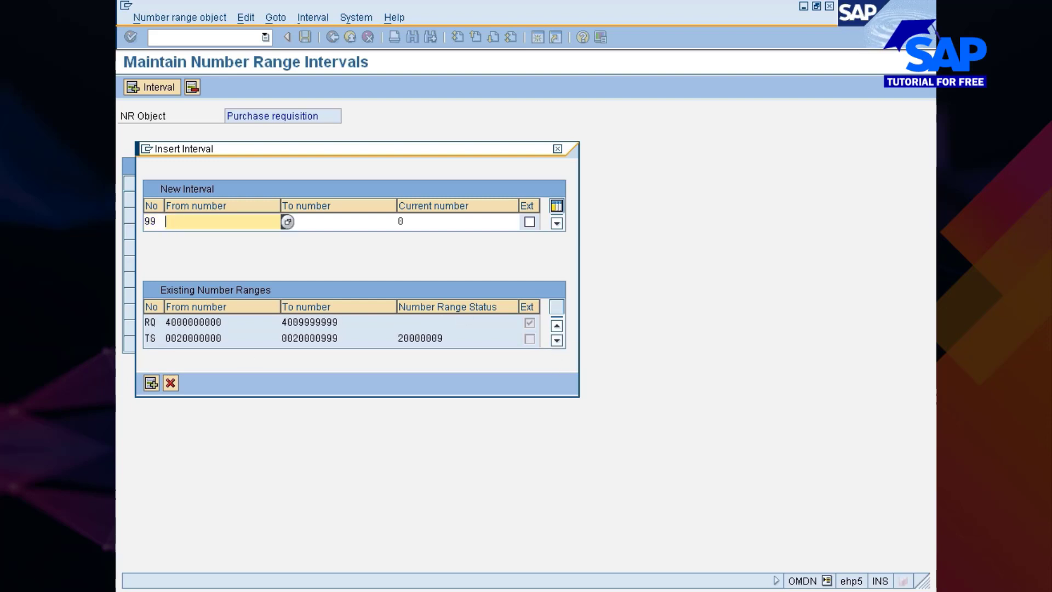
pyautogui.click(286, 222)
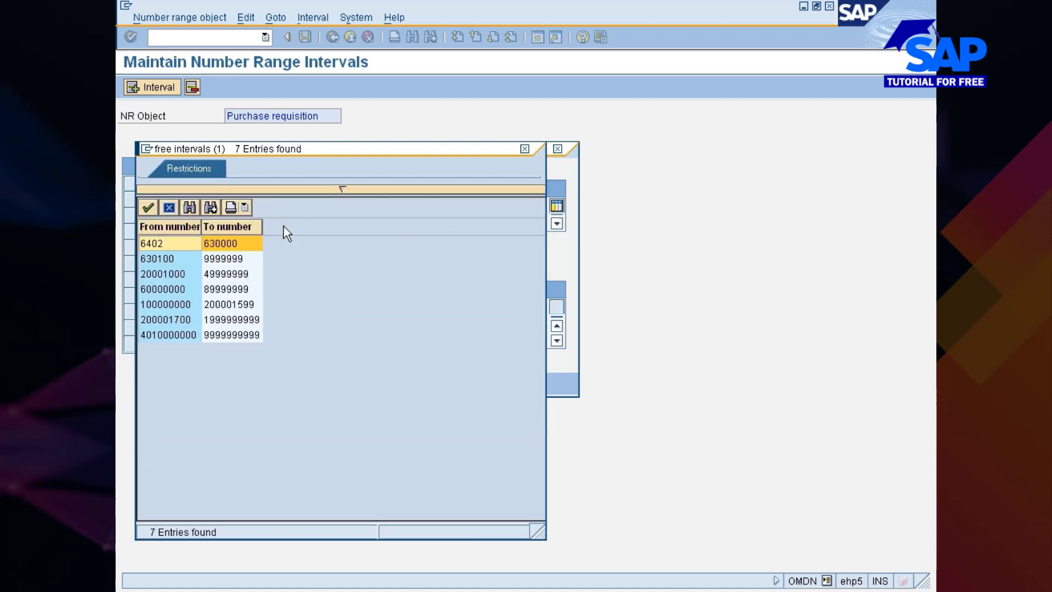
pyautogui.doubleClick(153, 320)
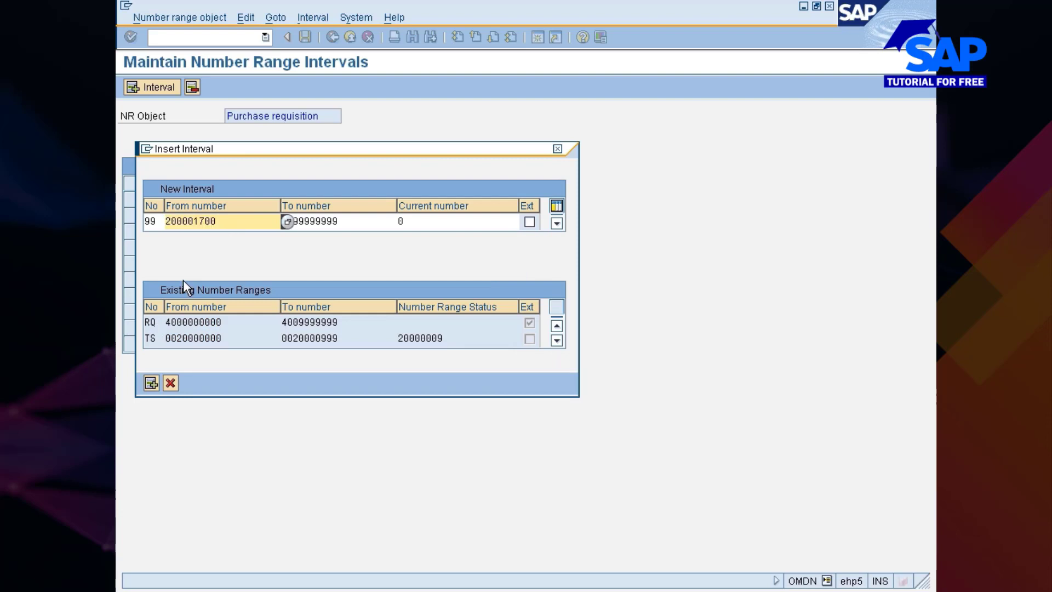
pyautogui.press('Tab')
pyautogui.hotkey('ctrl', 'v')
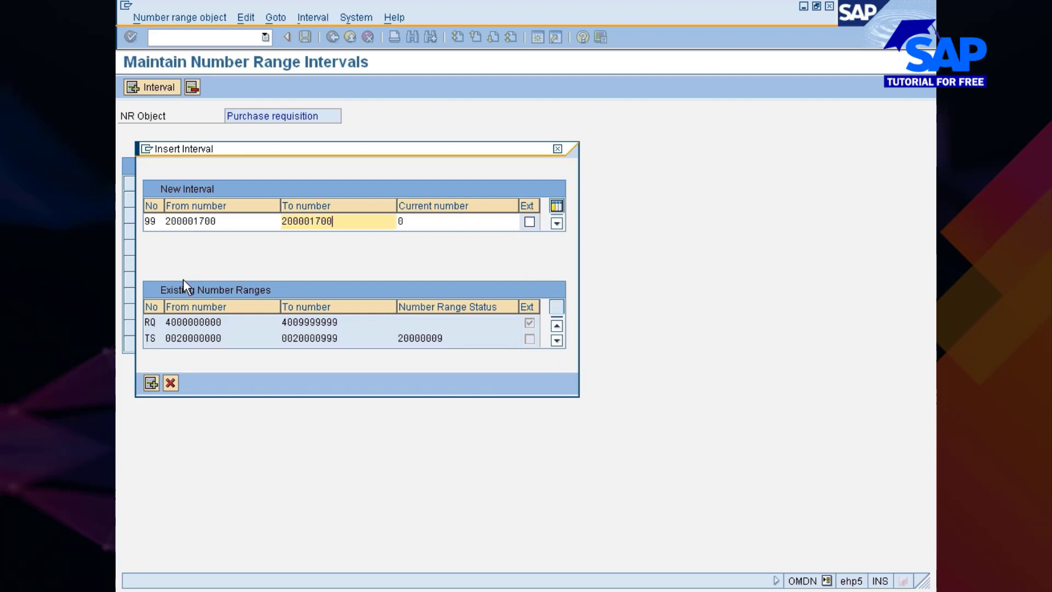
pyautogui.press('BackSpace')
pyautogui.press('BackSpace')
pyautogui.write('99')
pyautogui.press('Return')
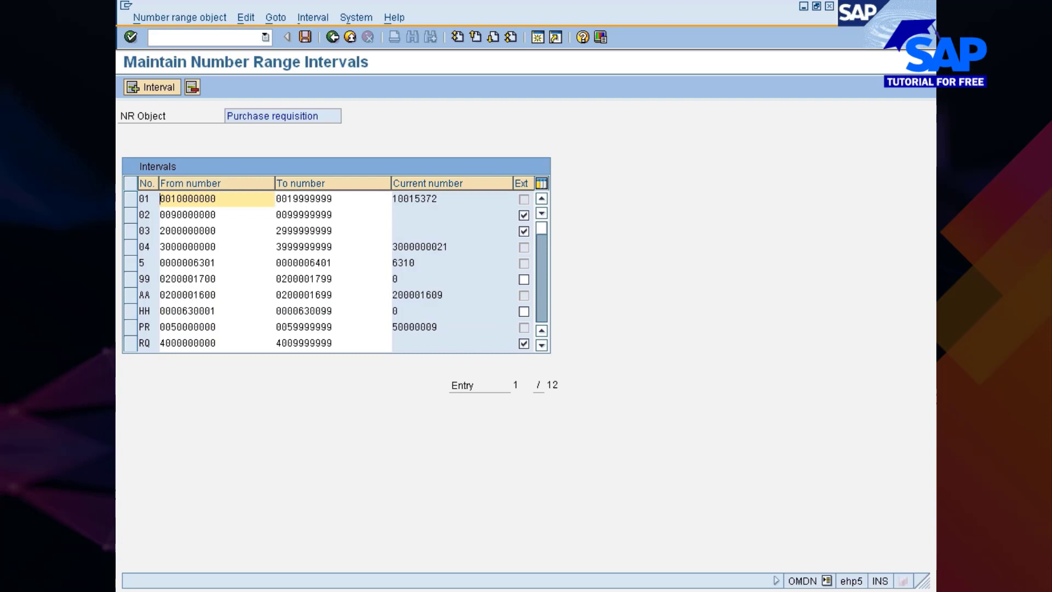
# Save the purchase requisition intervals including number range 99, and accept the transport notice
pyautogui.click(141, 279)
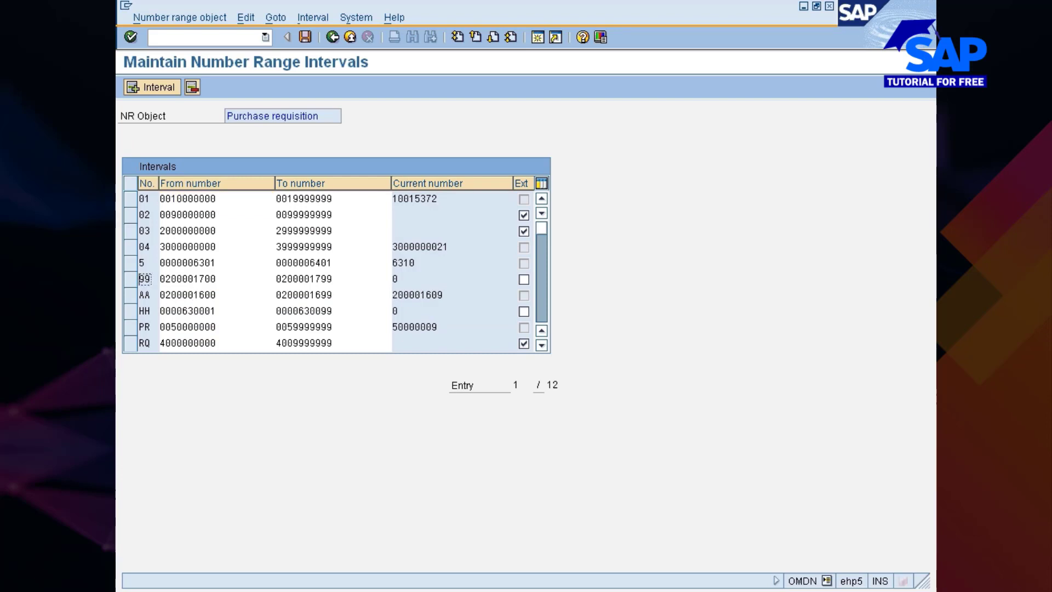
pyautogui.click(305, 37)
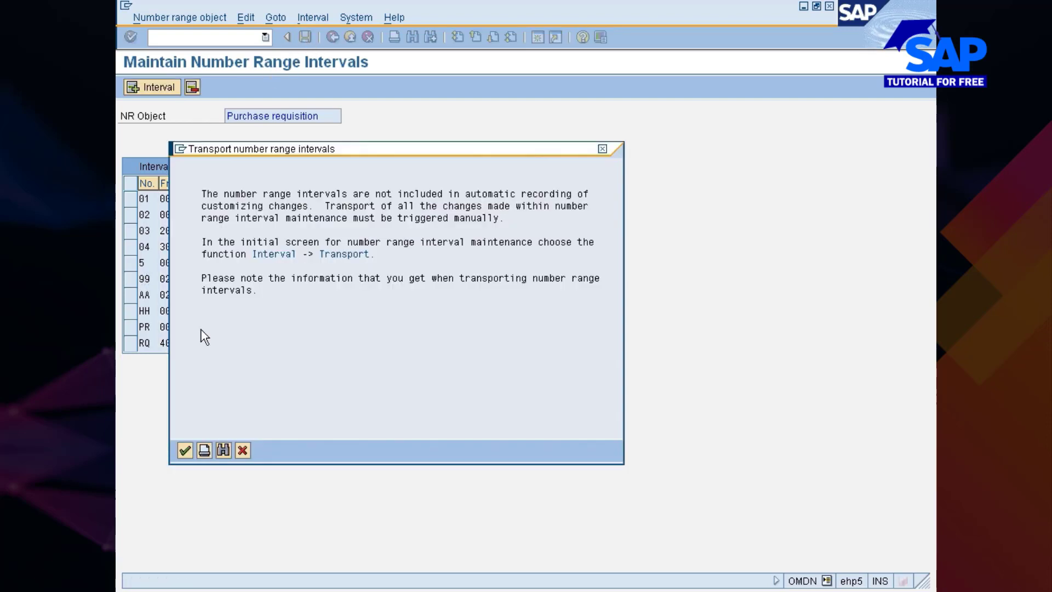
pyautogui.click(184, 450)
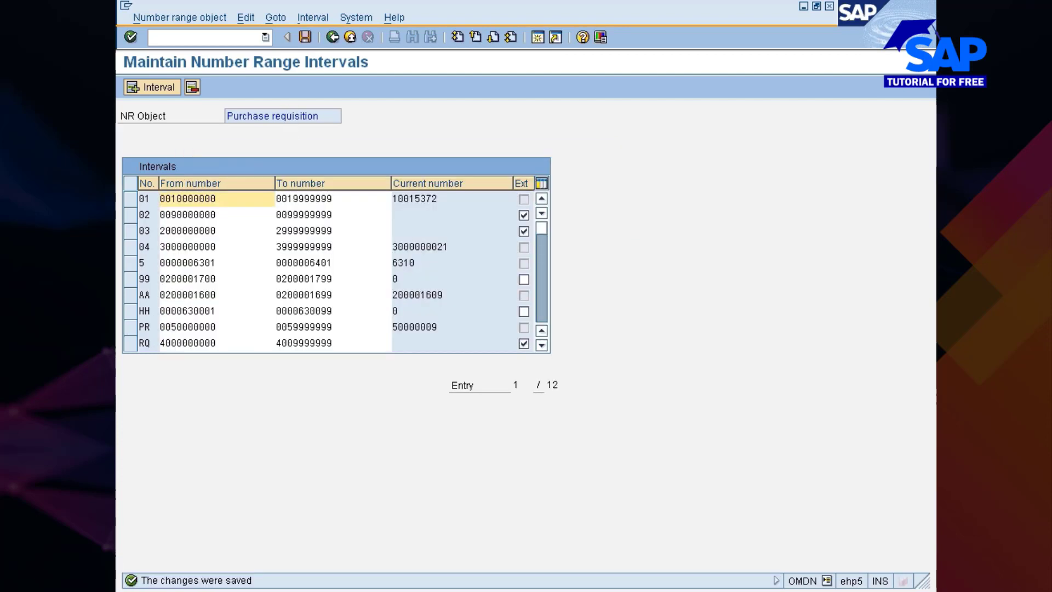
# Go back from the number range maintenance to the implementation guide and run the activity for MRP plant parameters
pyautogui.click(145, 279)
pyautogui.click(334, 36)
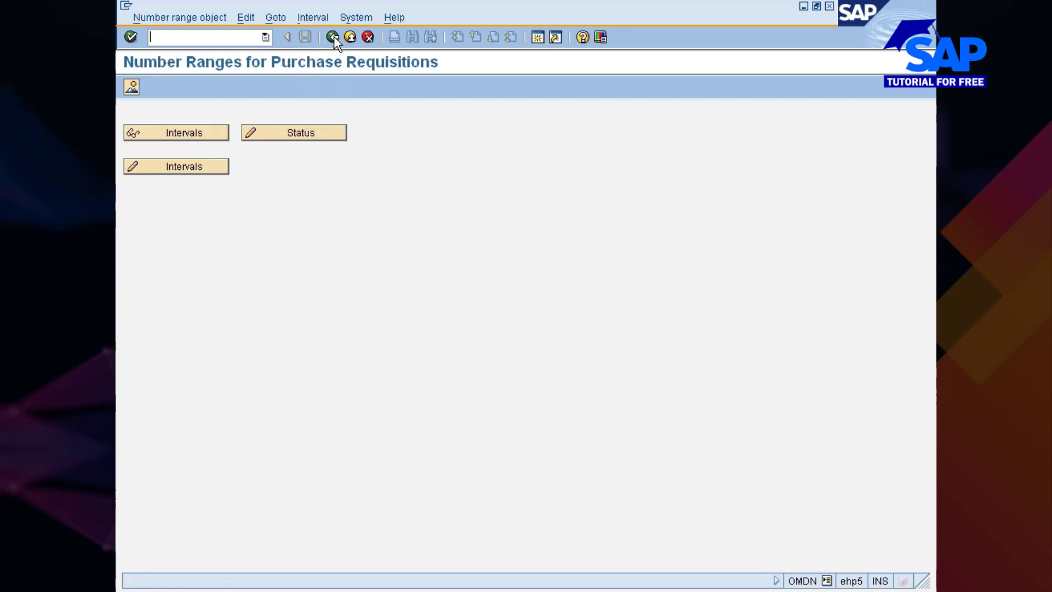
pyautogui.click(334, 36)
pyautogui.click(332, 37)
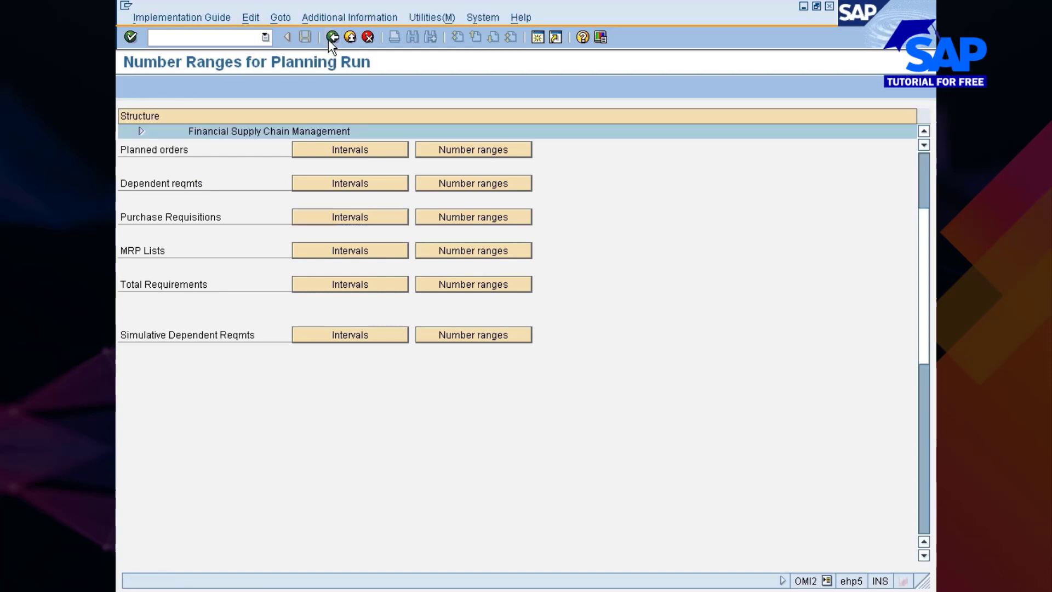
pyautogui.click(224, 362)
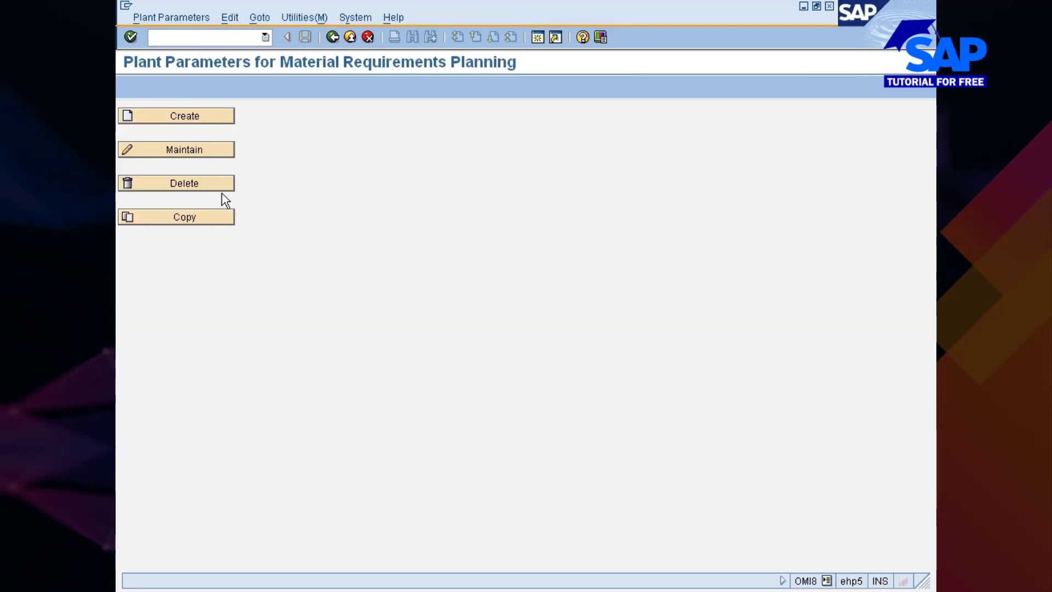
# Open the MRP parameters of plant 777C for maintenance
pyautogui.click(213, 150)
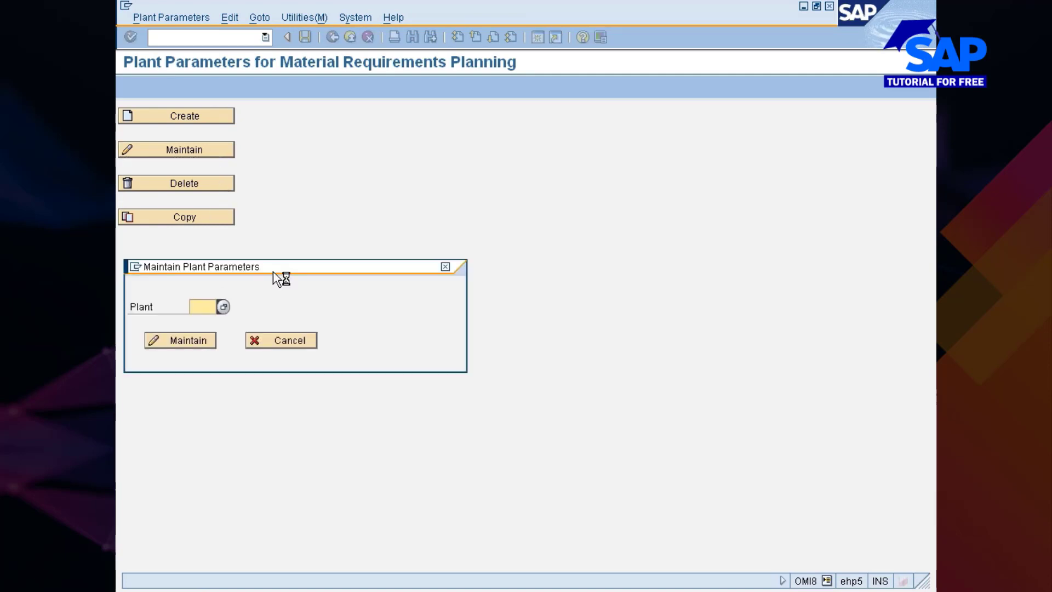
pyautogui.write('7770')
pyautogui.press('Return')
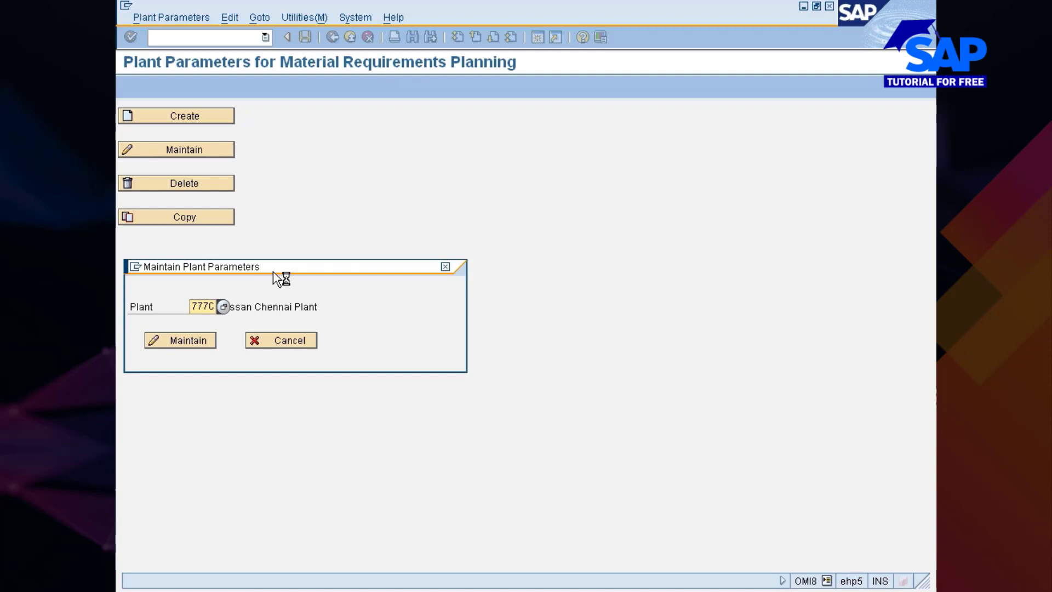
pyautogui.click(186, 343)
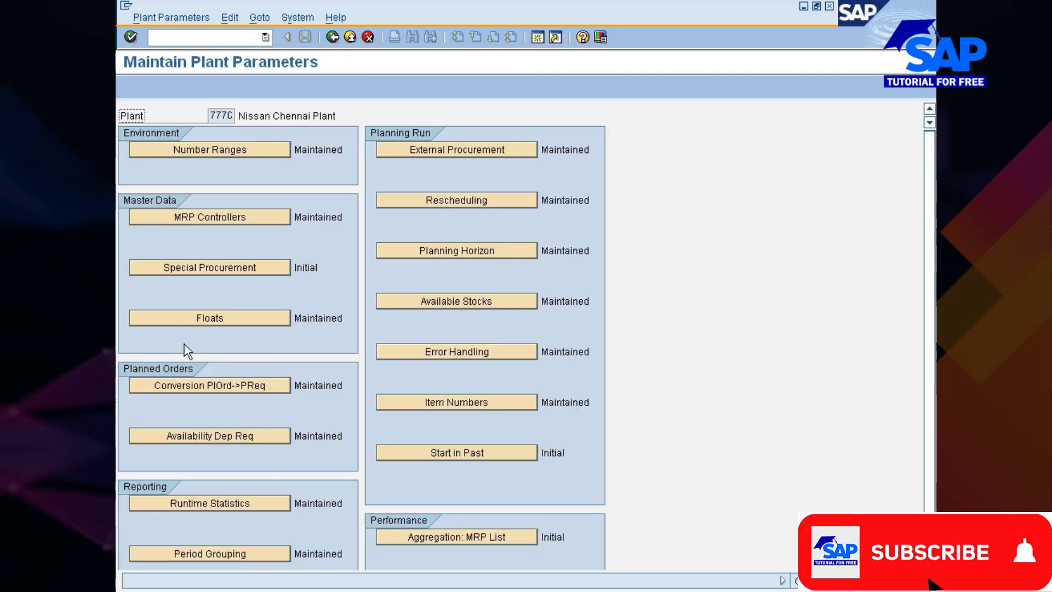
# Open the plant's number range assignment for purchase requisitions and narrow the Name 1 column
pyautogui.click(234, 151)
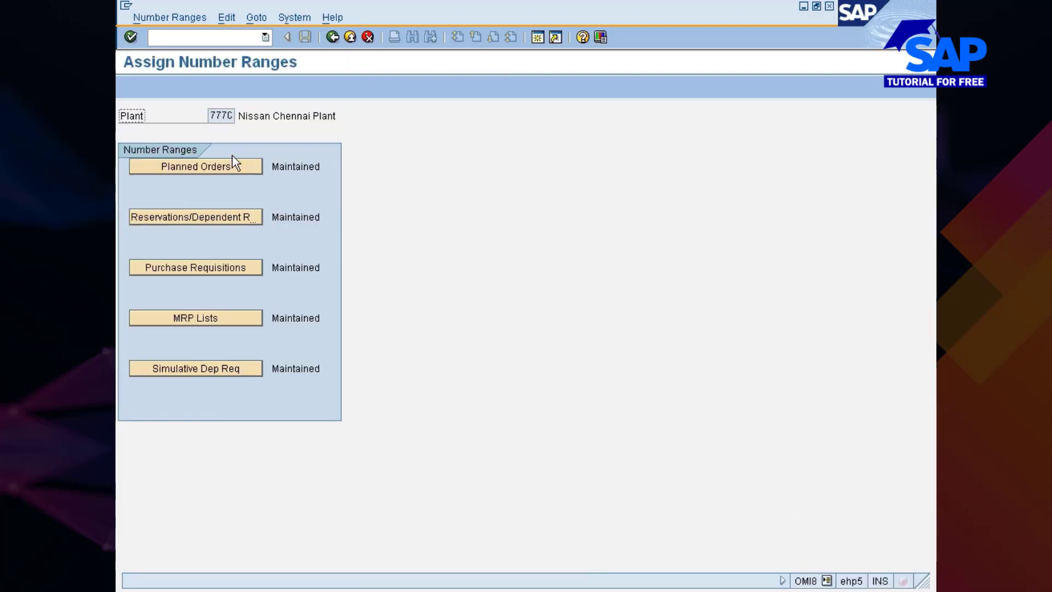
pyautogui.click(196, 270)
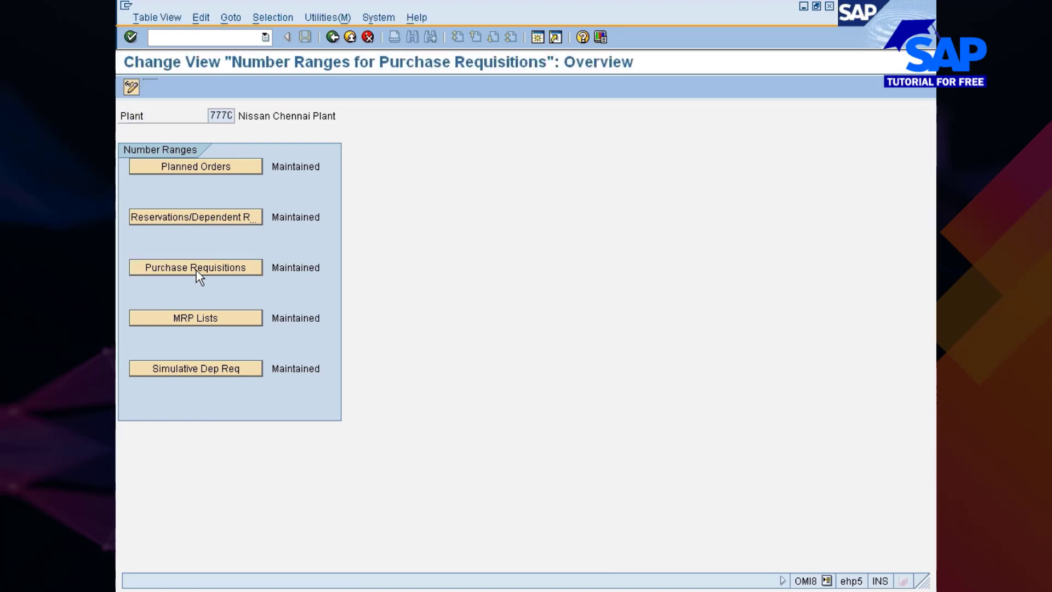
pyautogui.click(353, 132)
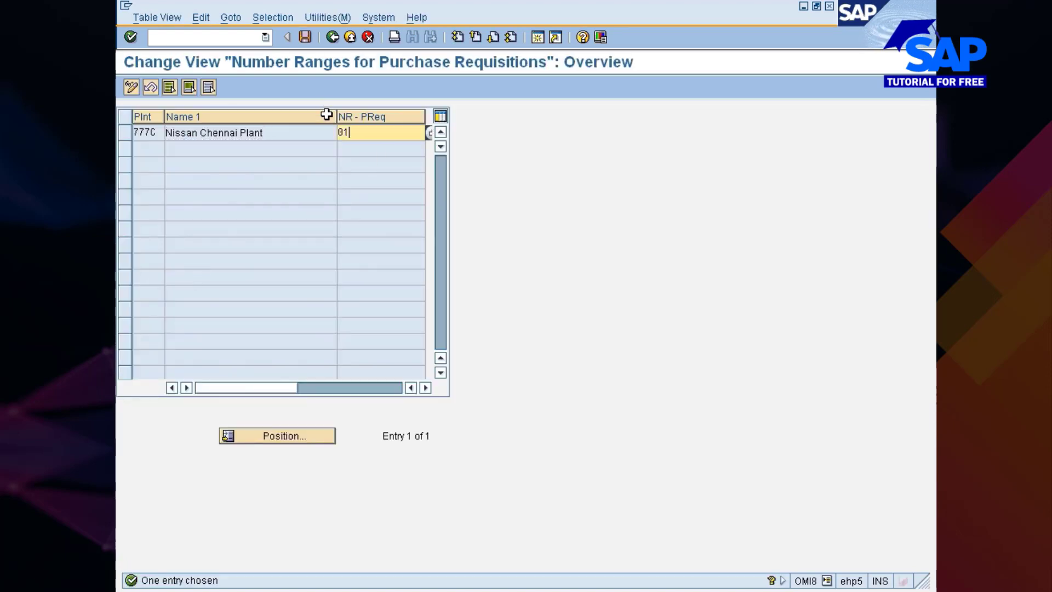
pyautogui.moveTo(335, 117); pyautogui.dragTo(275, 117)
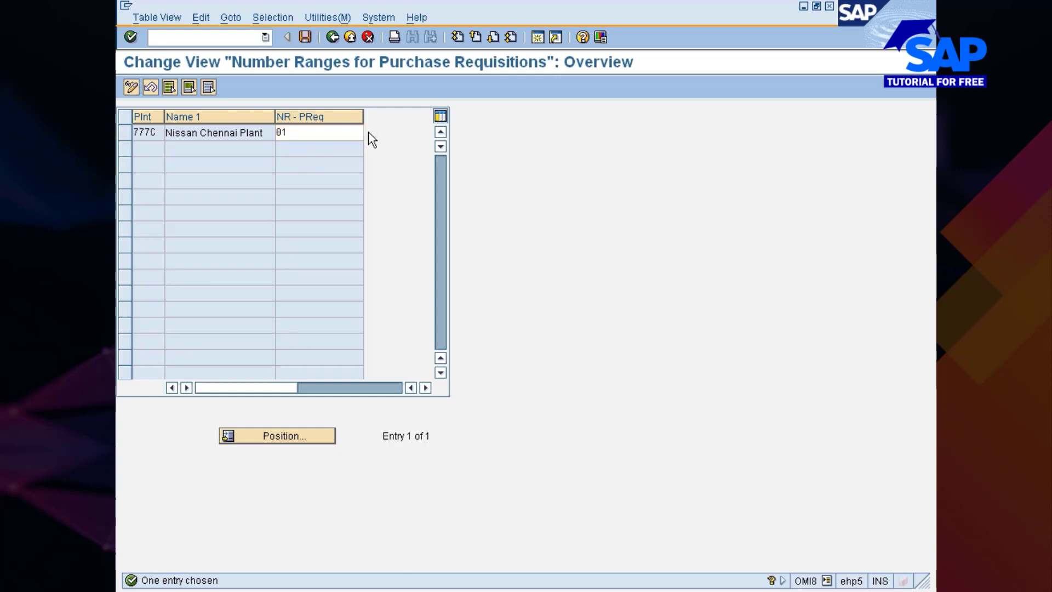
# Assign purchase requisition number range 99 to plant 777C, save it in the customizing request and return to the plant parameters
pyautogui.click(370, 133)
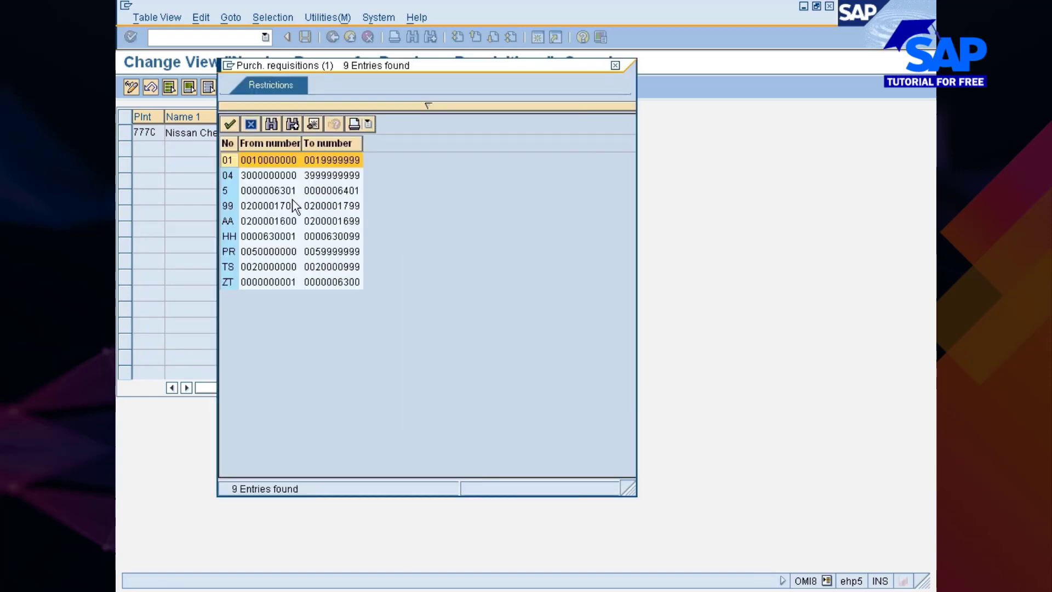
pyautogui.doubleClick(268, 206)
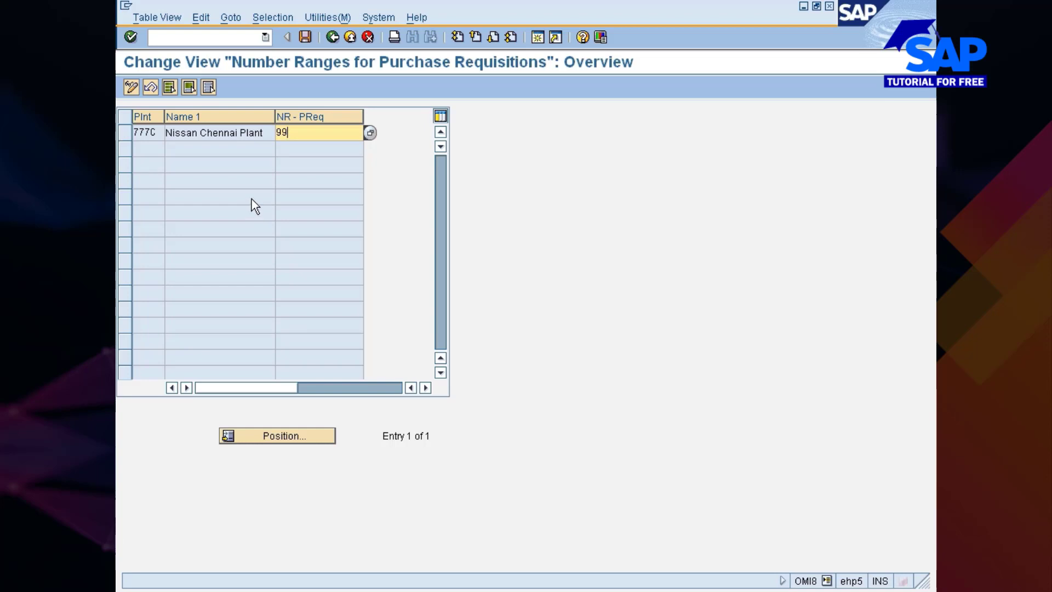
pyautogui.click(305, 37)
pyautogui.click(156, 247)
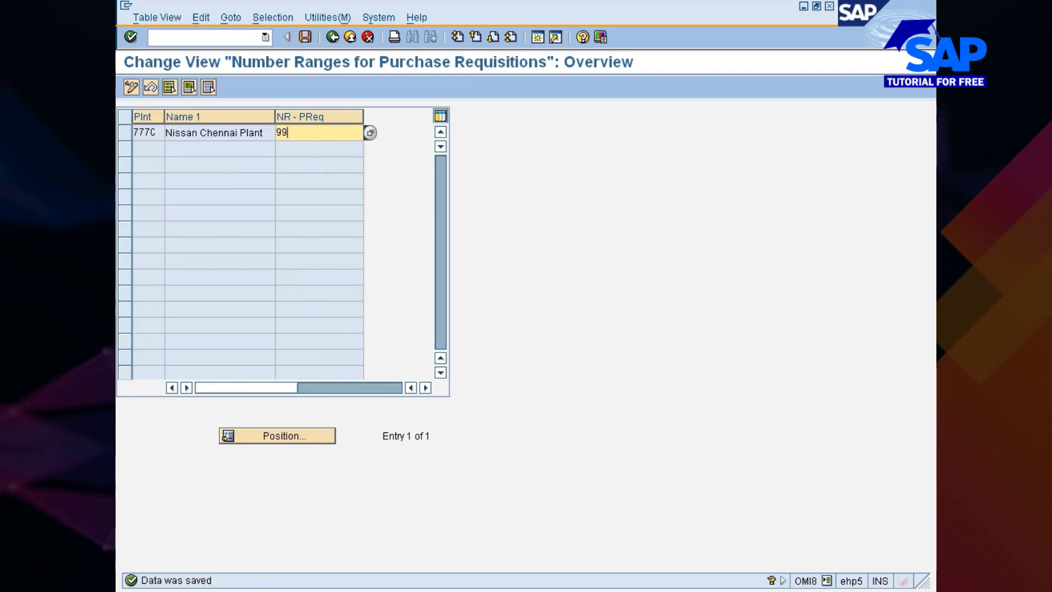
pyautogui.click(332, 37)
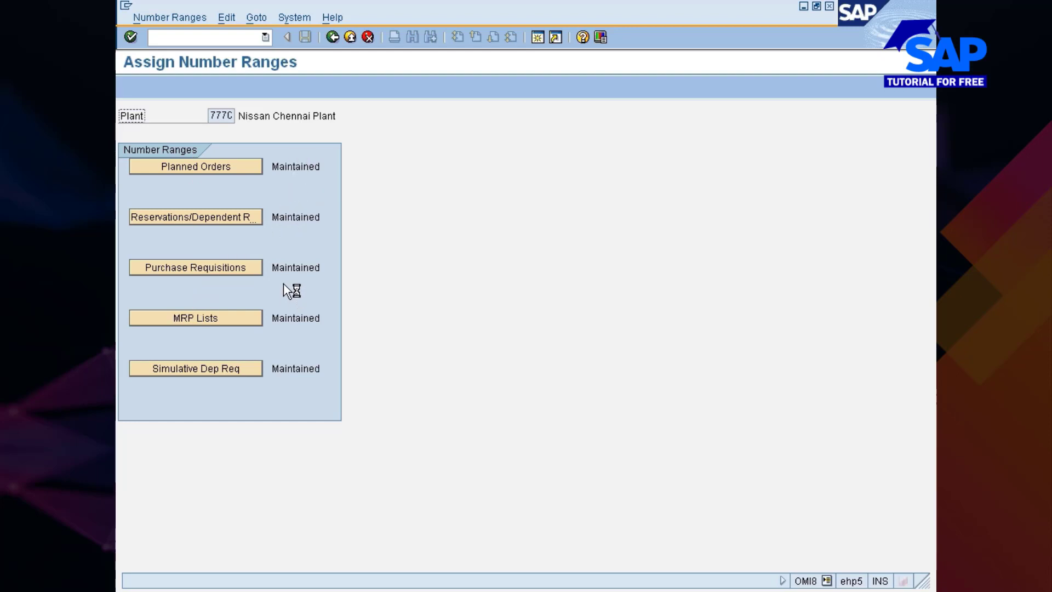
pyautogui.click(333, 36)
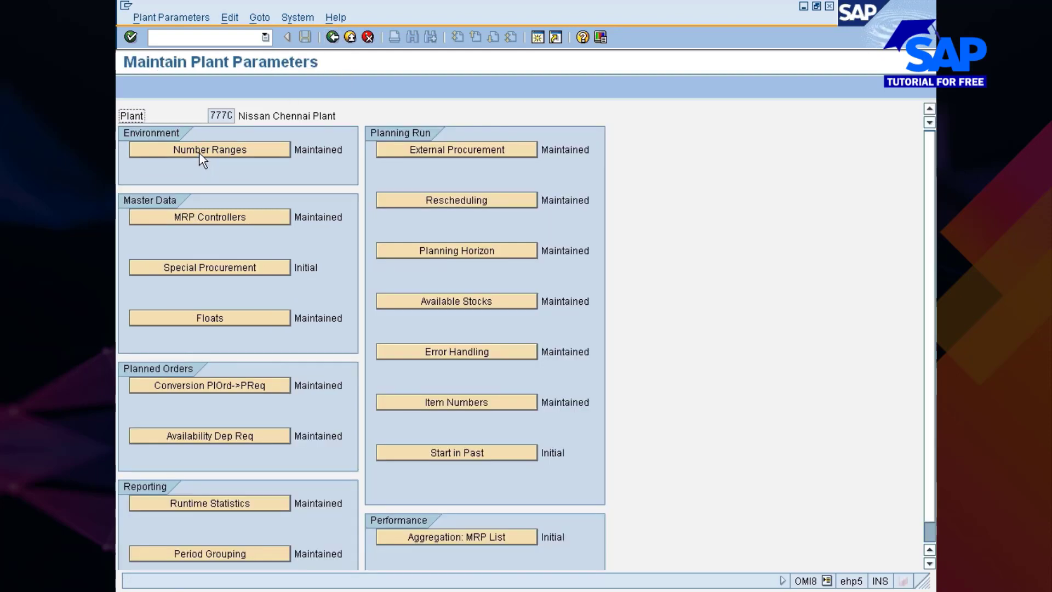
# Copy MRP controller 001 of plant 777C as controller 777 with the controller's full name, and save it in the customizing request
pyautogui.click(215, 214)
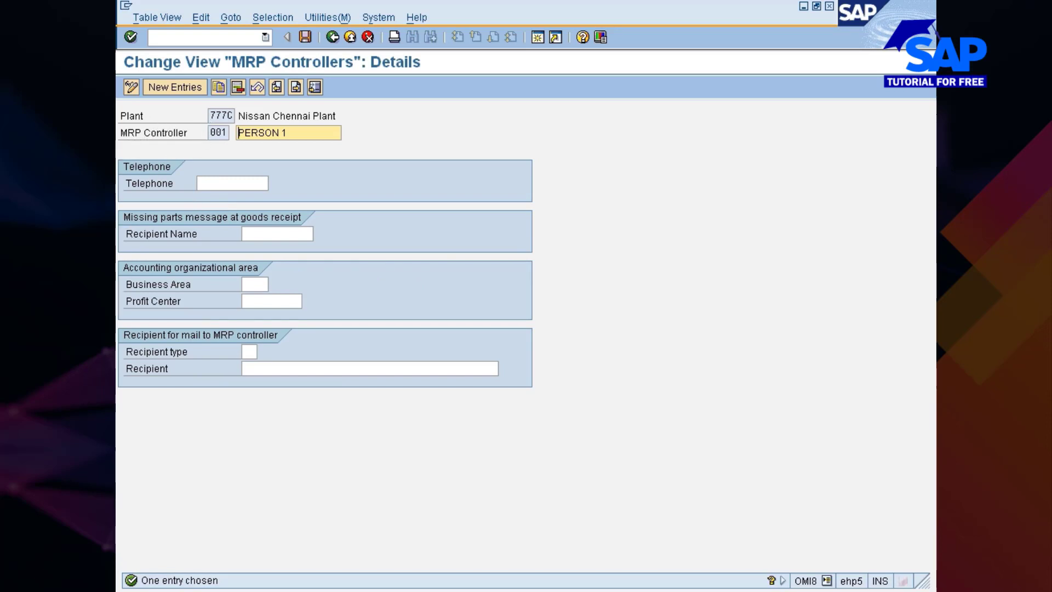
pyautogui.click(219, 88)
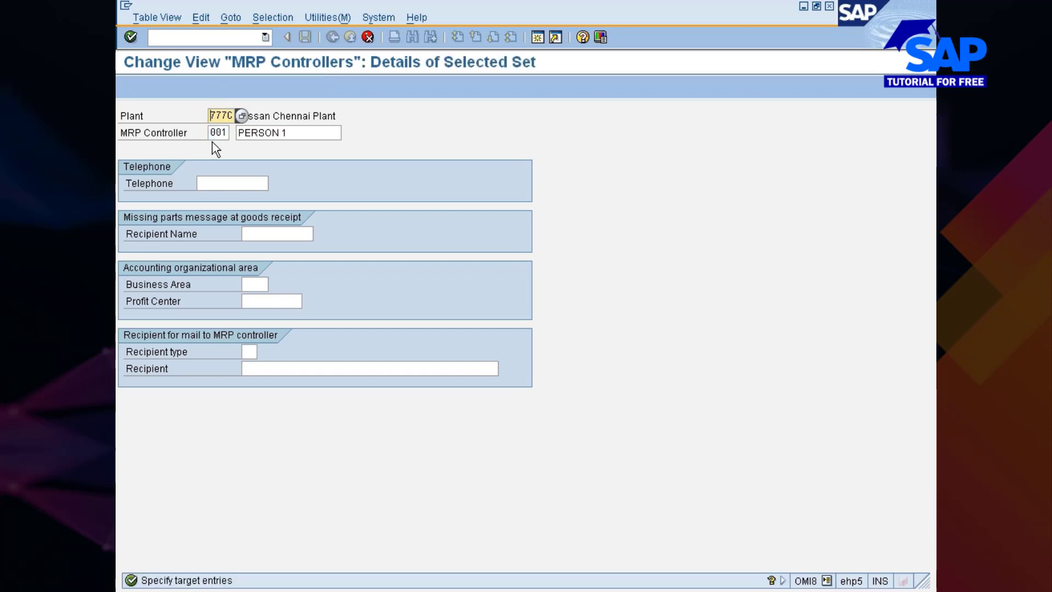
pyautogui.press('Delete')
pyautogui.press('Delete')
pyautogui.press('Delete')
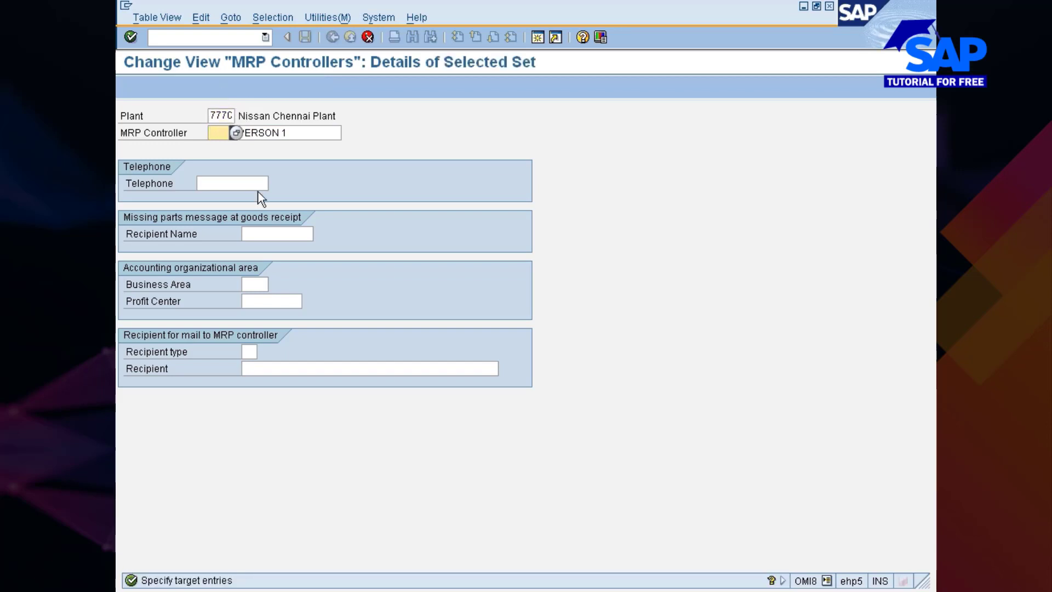
pyautogui.write('777')
pyautogui.press('Tab')
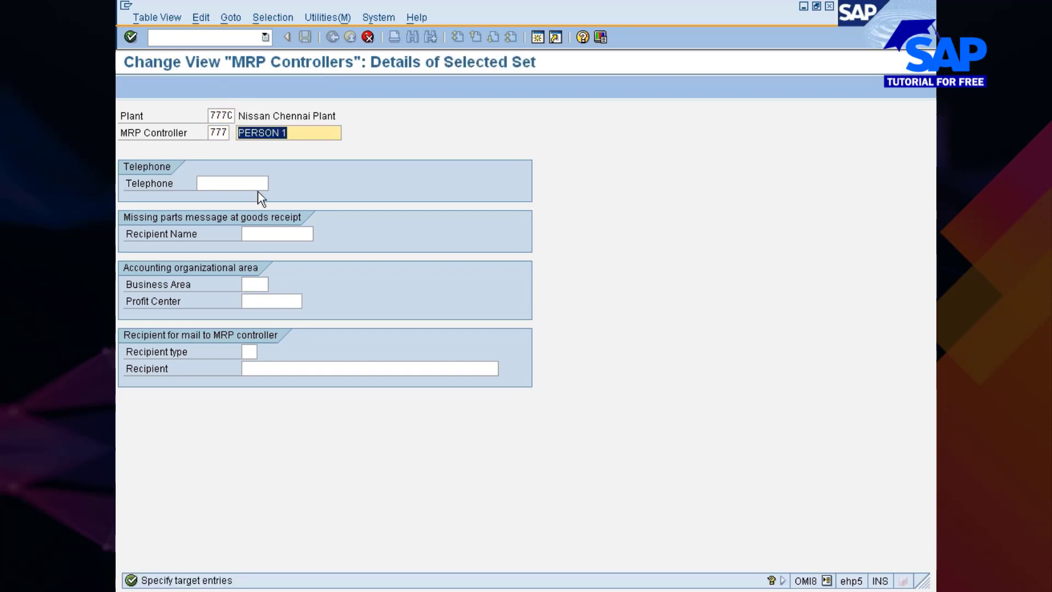
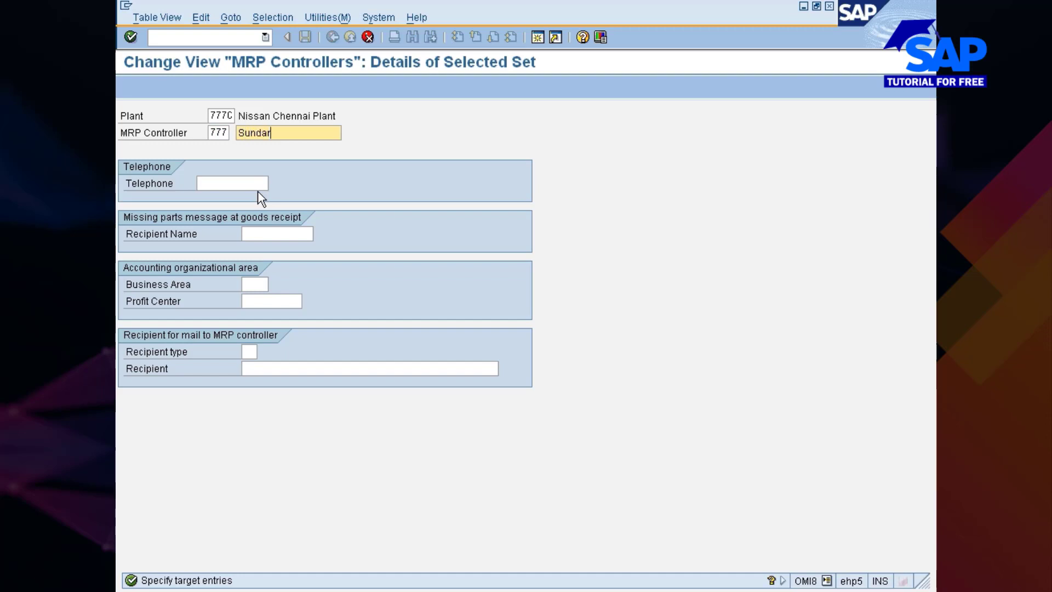
pyautogui.press('Return')
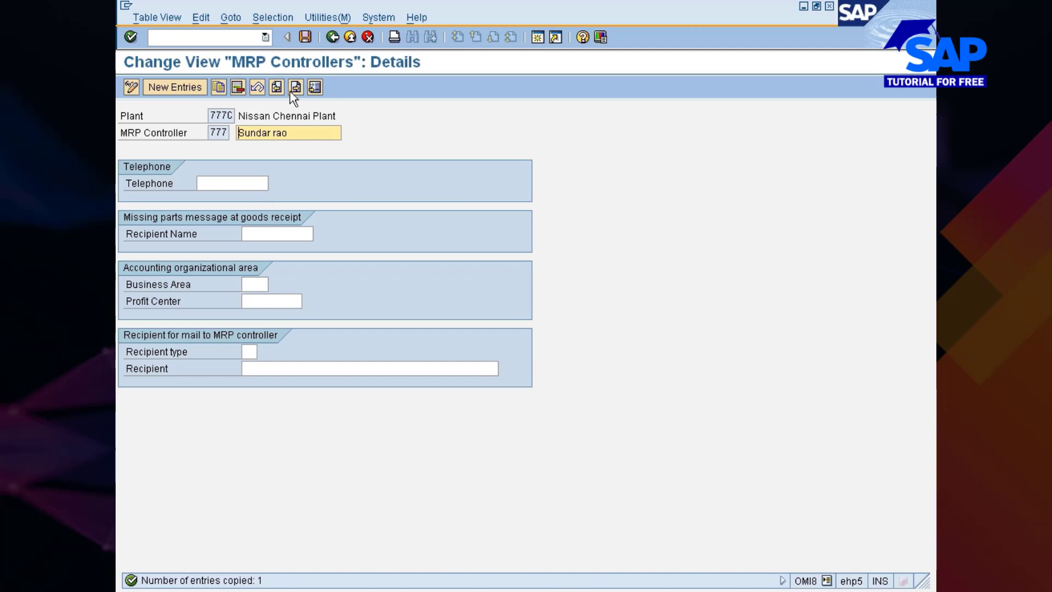
pyautogui.click(304, 37)
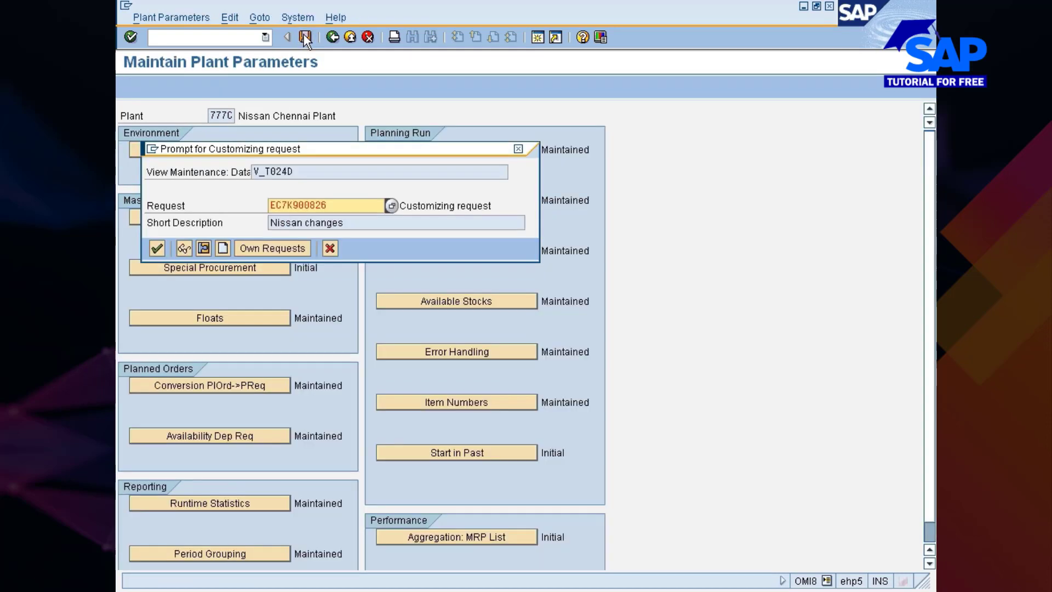
pyautogui.click(158, 248)
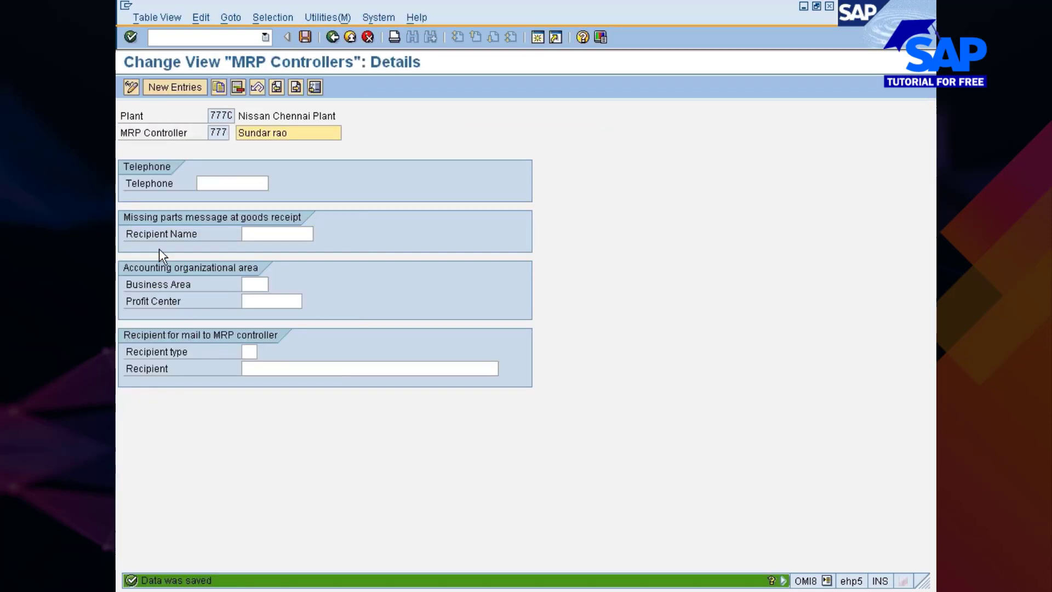
# Delete MRP controller 001 from plant 777C, save the change and return to the plant parameters
pyautogui.click(332, 37)
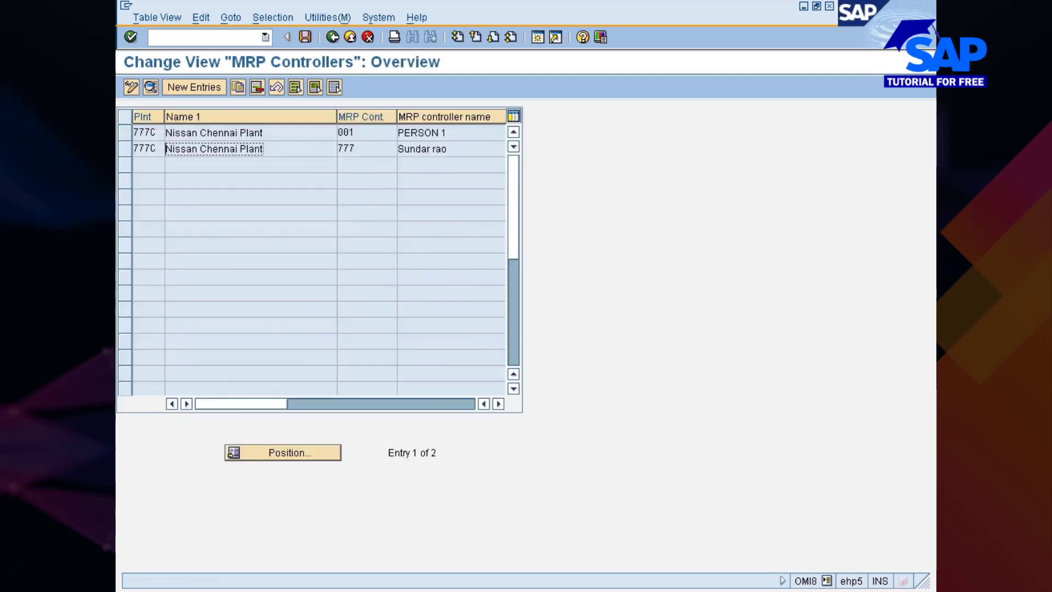
pyautogui.click(126, 132)
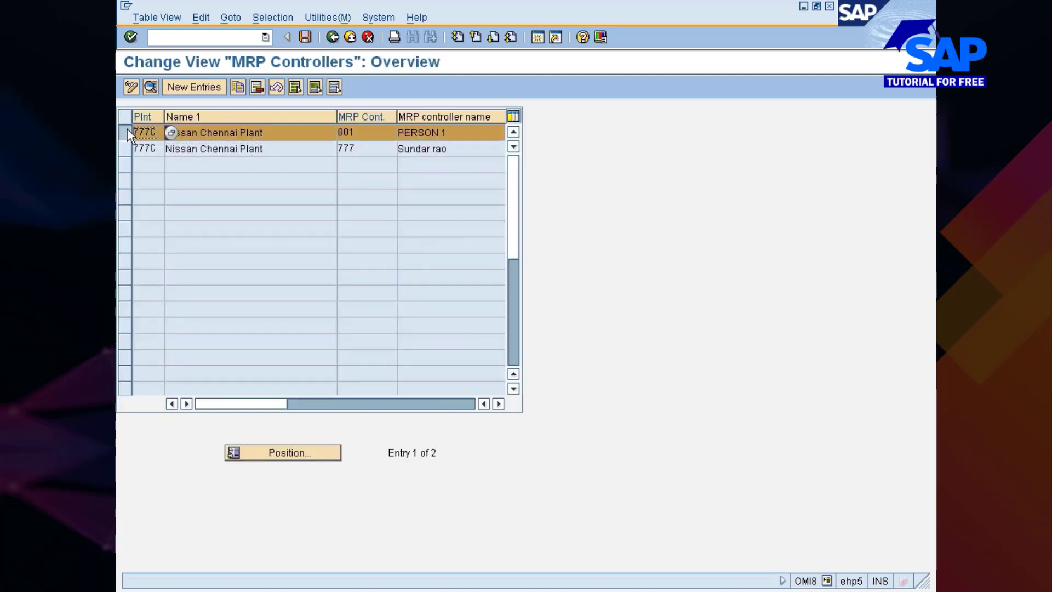
pyautogui.click(257, 88)
pyautogui.hotkey('ctrl', 's')
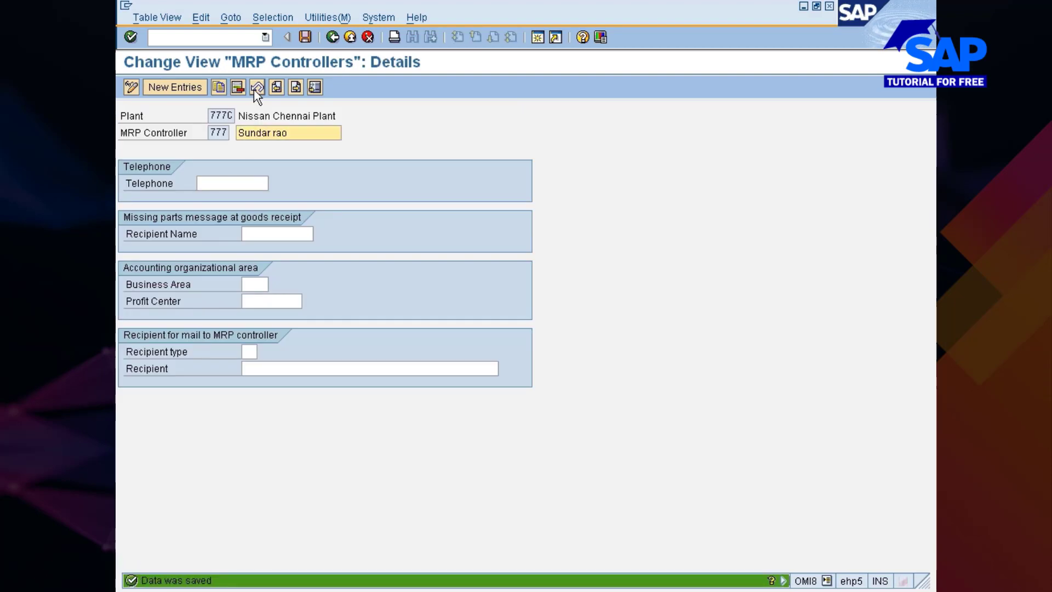
pyautogui.click(332, 37)
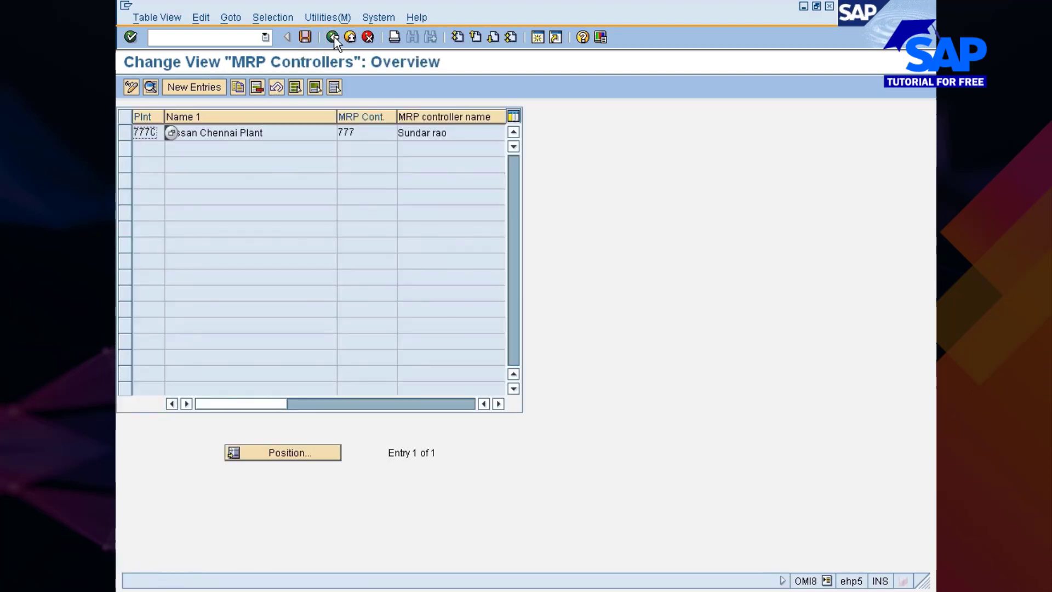
pyautogui.click(304, 36)
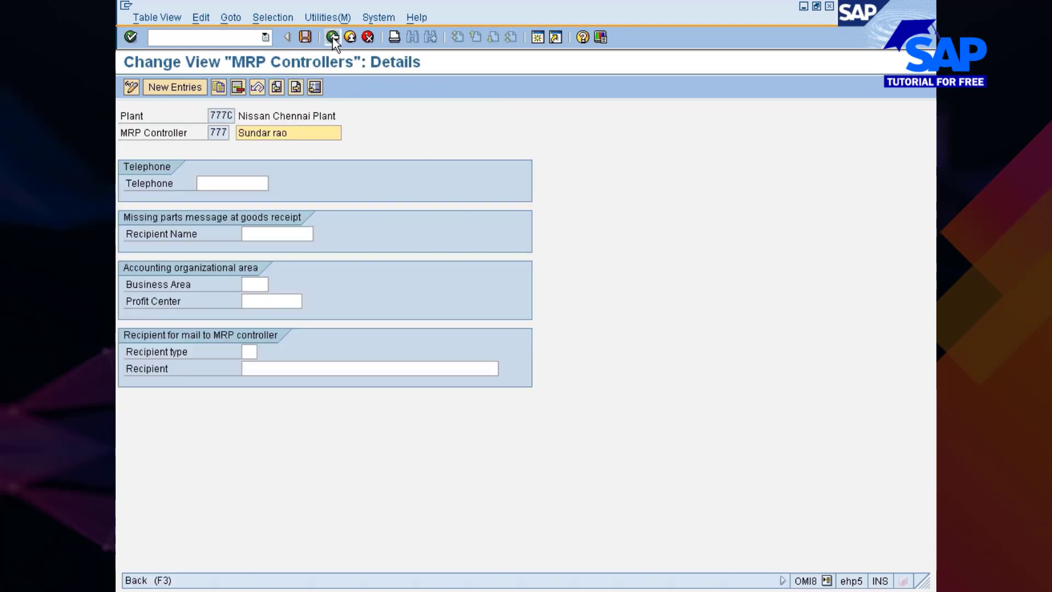
pyautogui.click(333, 37)
pyautogui.click(332, 38)
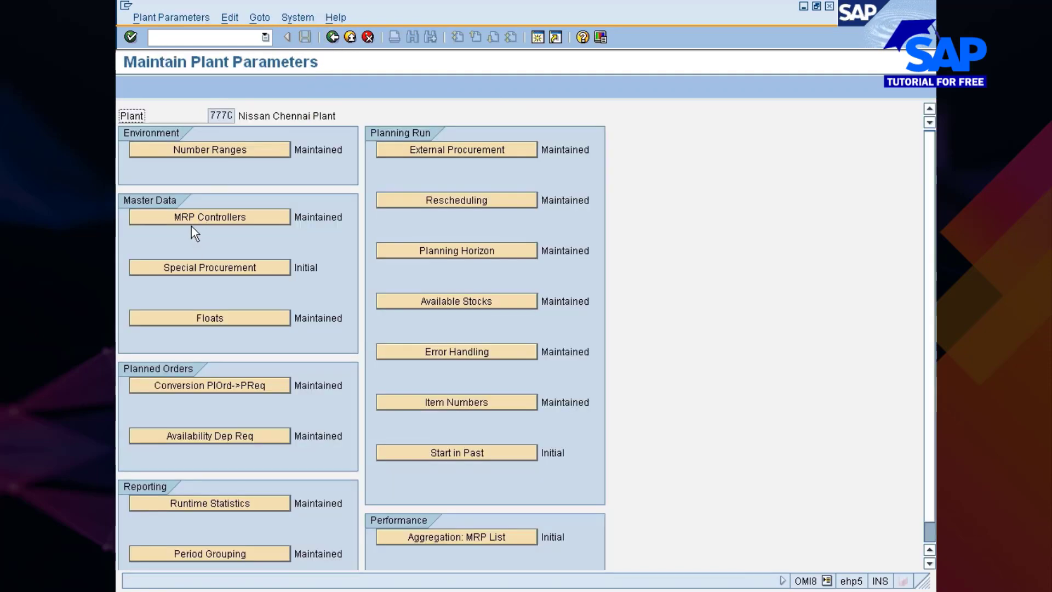
pyautogui.click(184, 268)
pyautogui.click(599, 591)
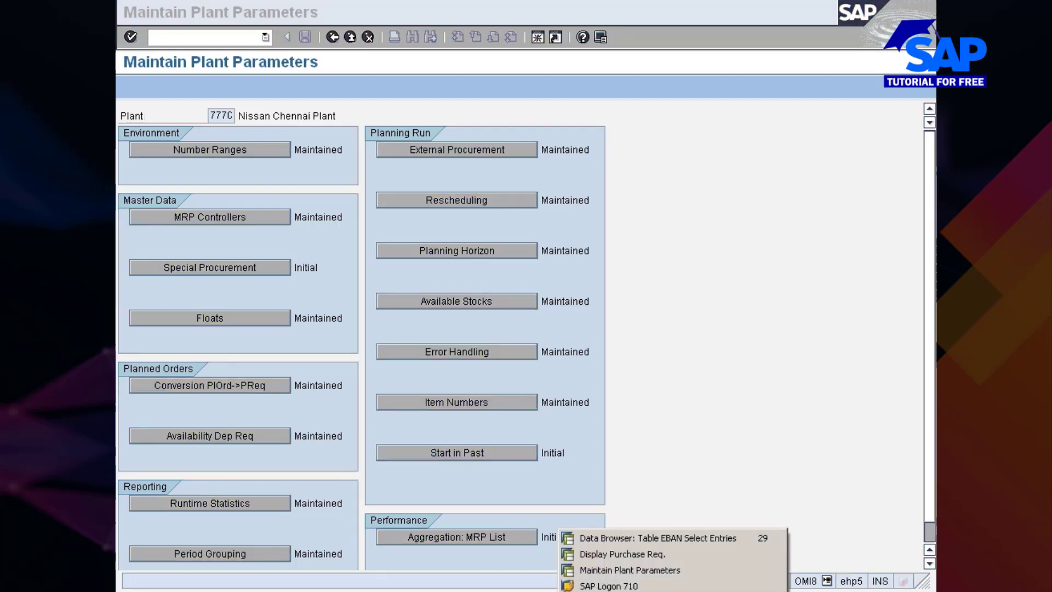
pyautogui.click(604, 553)
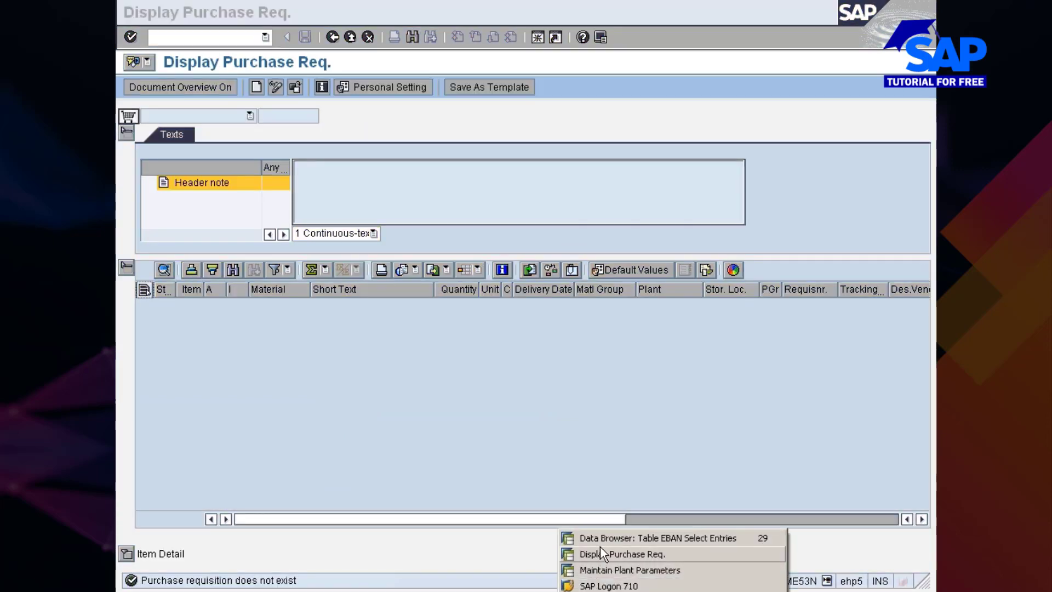
pyautogui.click(577, 569)
# Start the material creation transaction MM01 in a new session
pyautogui.hotkey('ctrl', '/')
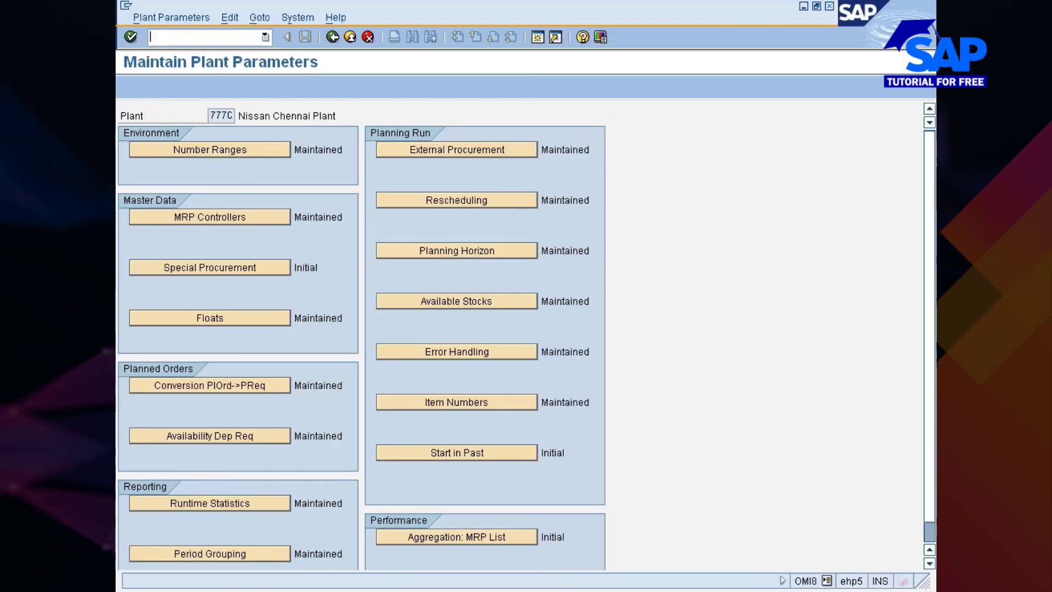
pyautogui.write('/omm01')
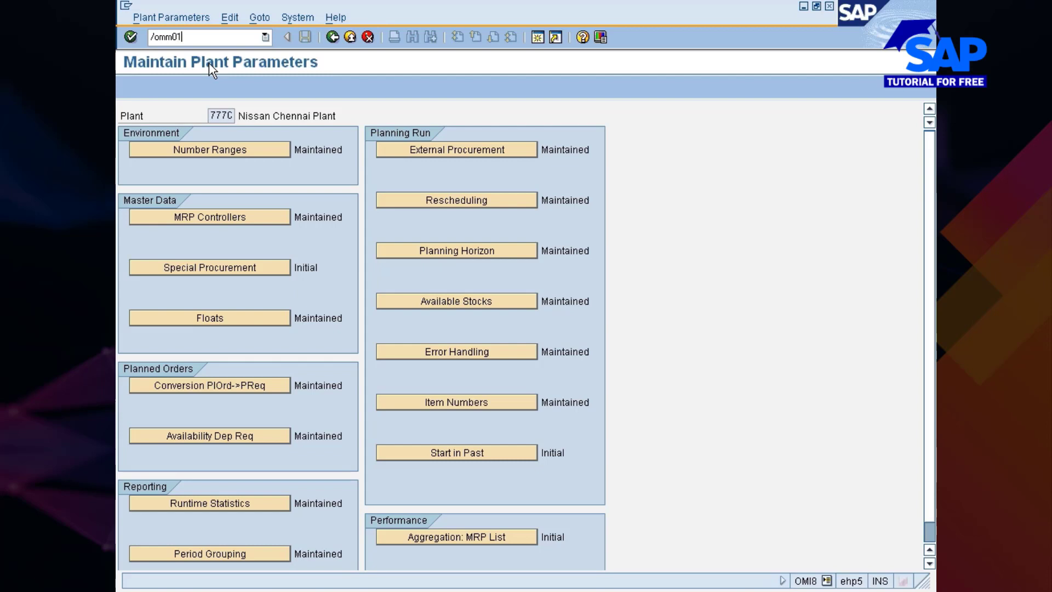
pyautogui.press('Return')
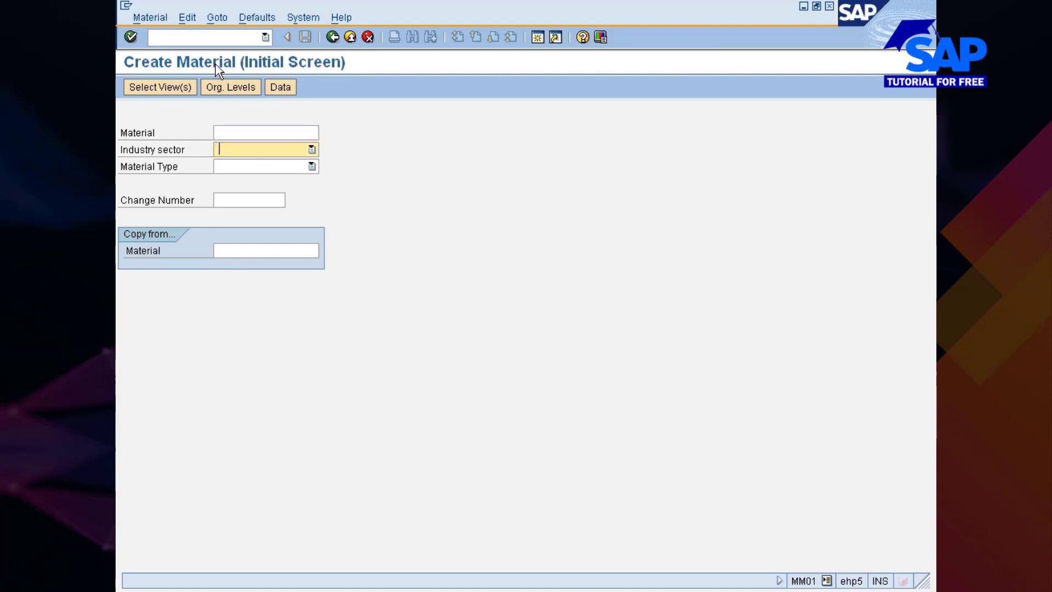
# Set the new material's industry sector to U and its material type to ZMRO, and continue to the view selection
pyautogui.press('u')
pyautogui.press('Tab')
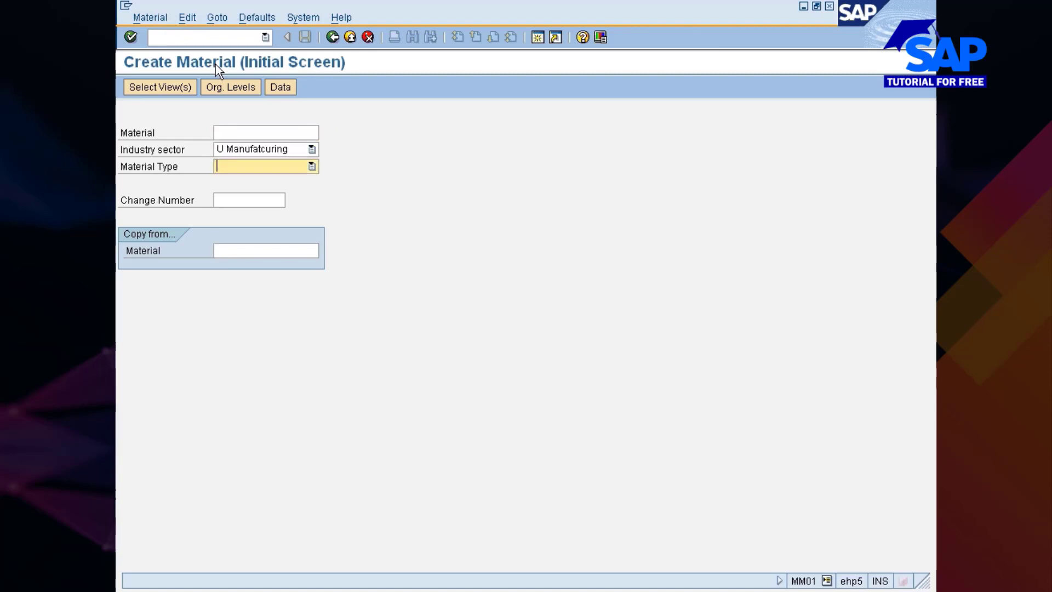
pyautogui.press('z')
pyautogui.press('z')
pyautogui.press('z')
pyautogui.press('z')
pyautogui.press('z')
pyautogui.press('z')
pyautogui.press('z')
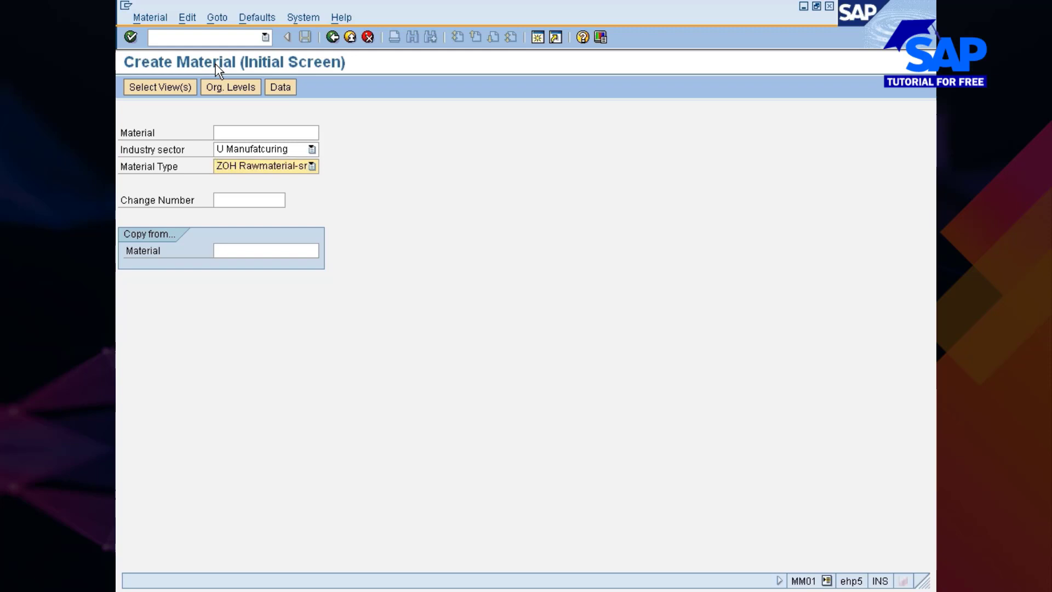
pyautogui.press('z')
pyautogui.press('Return')
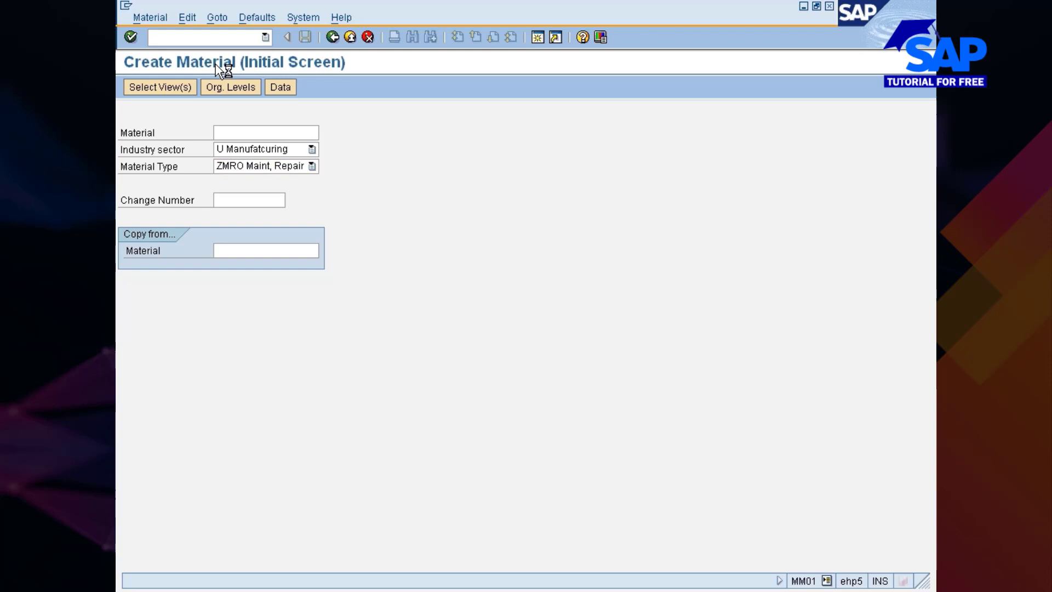
# Select views Basic Data 1–2, Purchasing, MRP 1–4, General Plant Data / Storage 1–2 and Accounting 1, and accept plant 777C with storage location 0001
pyautogui.click(348, 189)
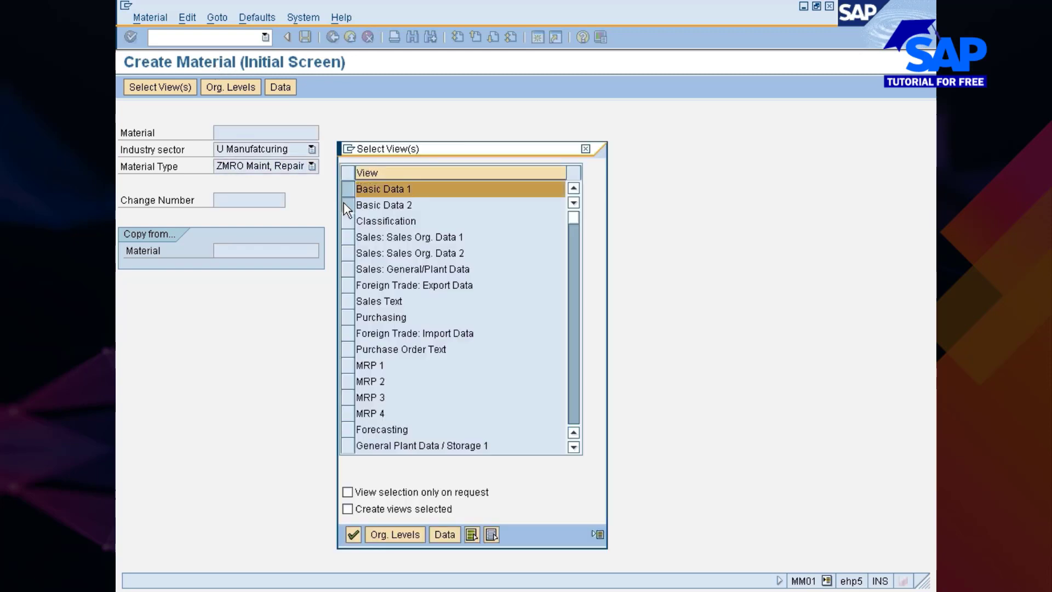
pyautogui.click(346, 203)
pyautogui.click(349, 317)
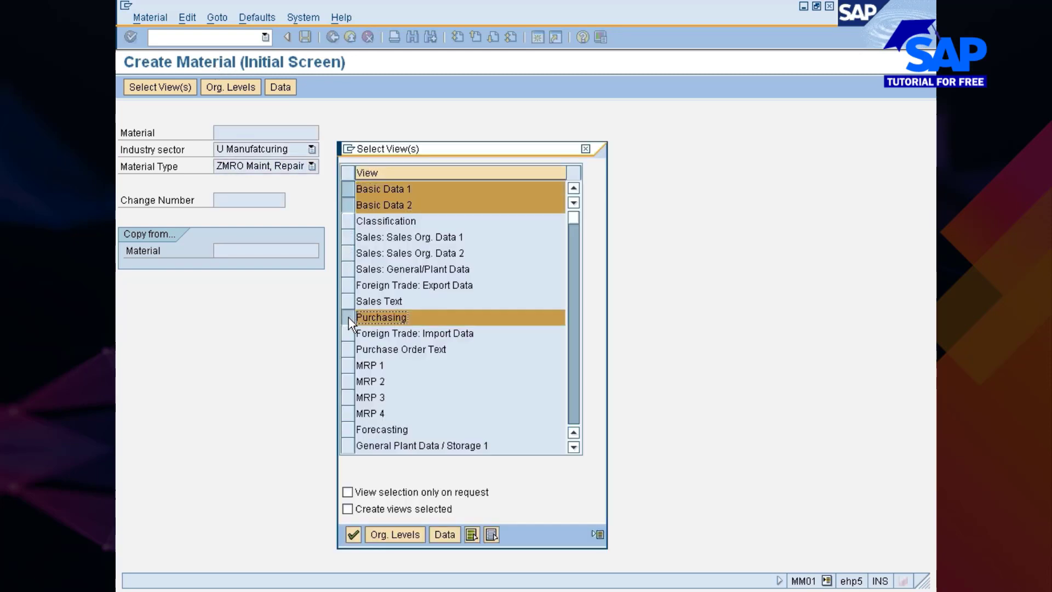
pyautogui.click(348, 365)
pyautogui.click(348, 380)
pyautogui.click(348, 397)
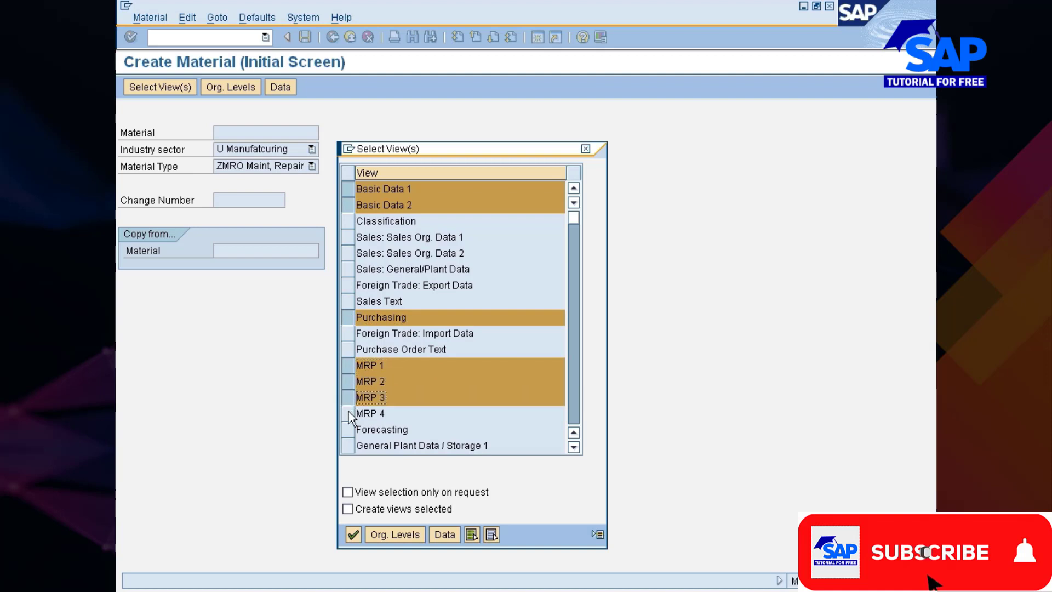
pyautogui.click(348, 412)
pyautogui.scroll(-1, 390, 398)
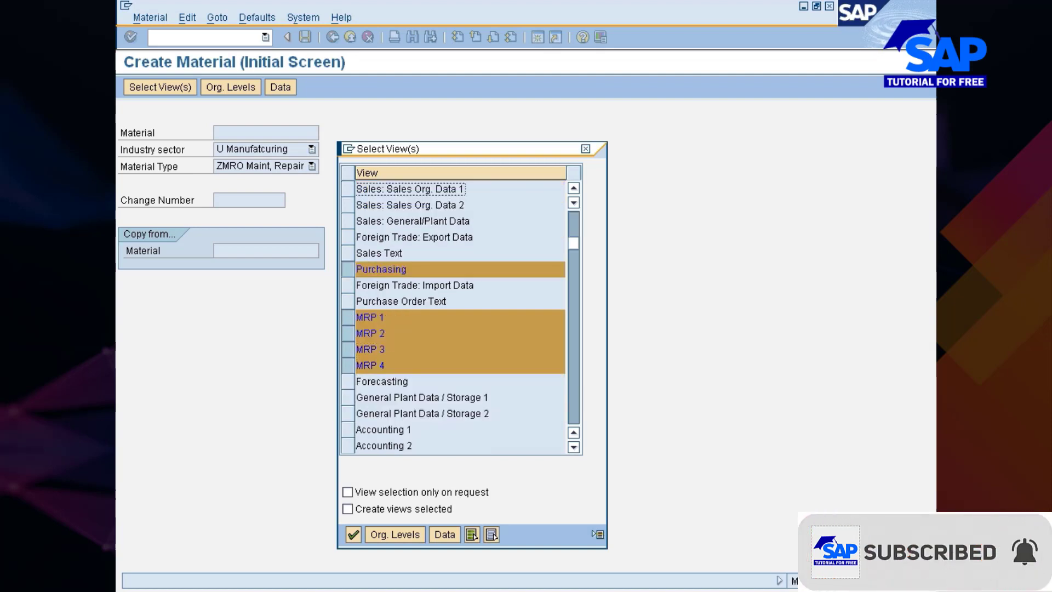
pyautogui.click(349, 398)
pyautogui.click(350, 413)
pyautogui.click(350, 429)
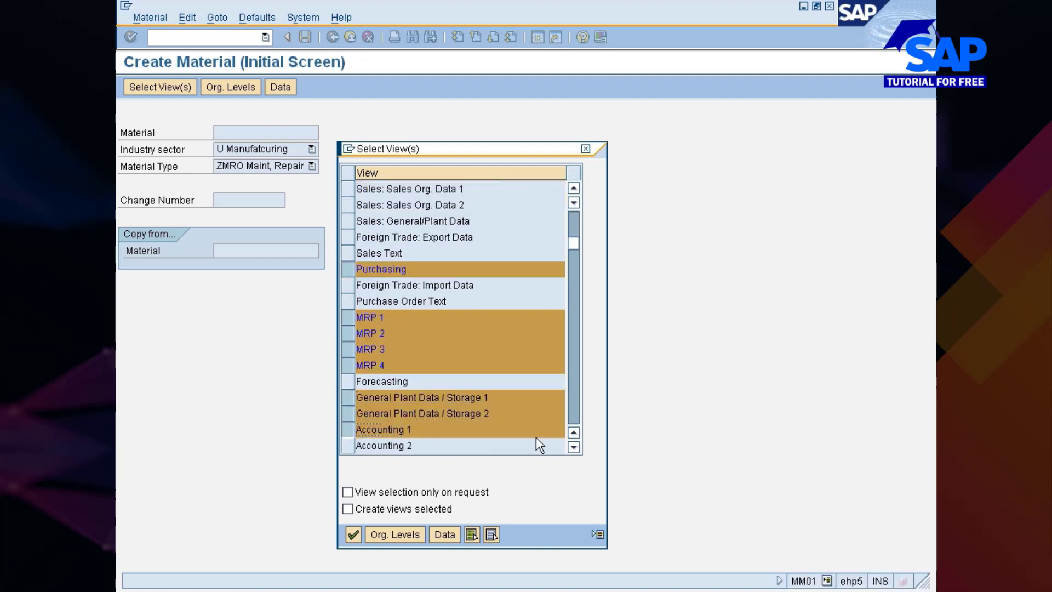
pyautogui.press('Return')
pyautogui.press('Return')
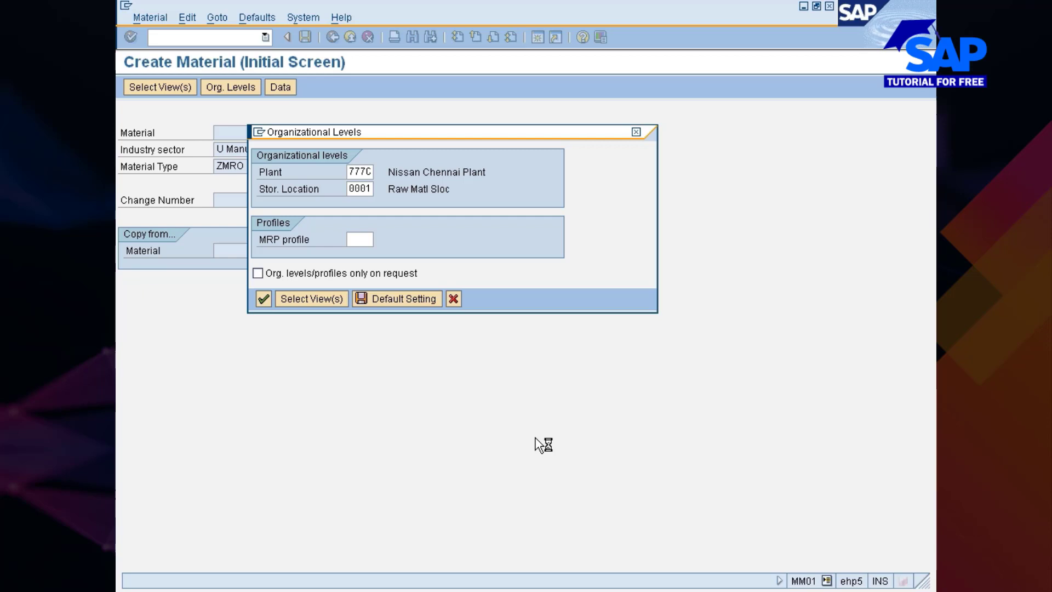
# Describe the new material as "demo matl for Nissan ----MRP Demo"
pyautogui.write('demo')
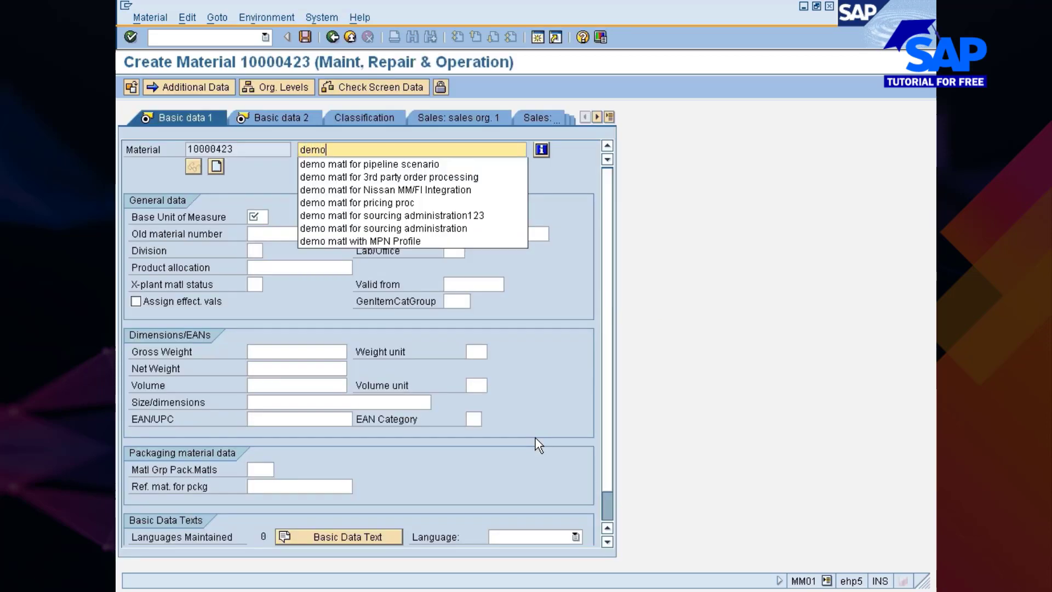
pyautogui.write(' matl for Nissa')
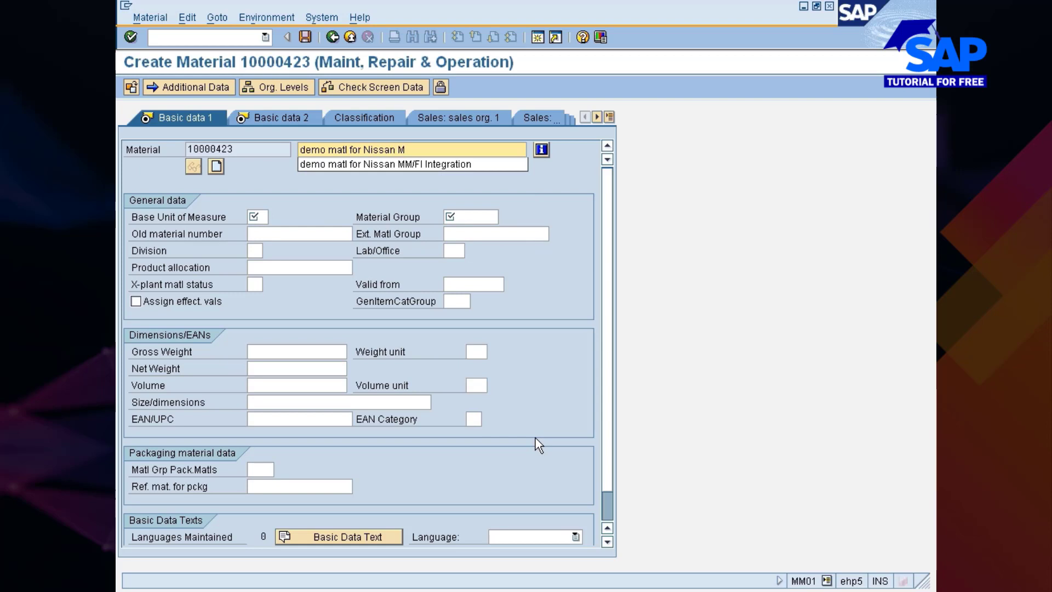
pyautogui.press('BackSpace')
pyautogui.write('--')
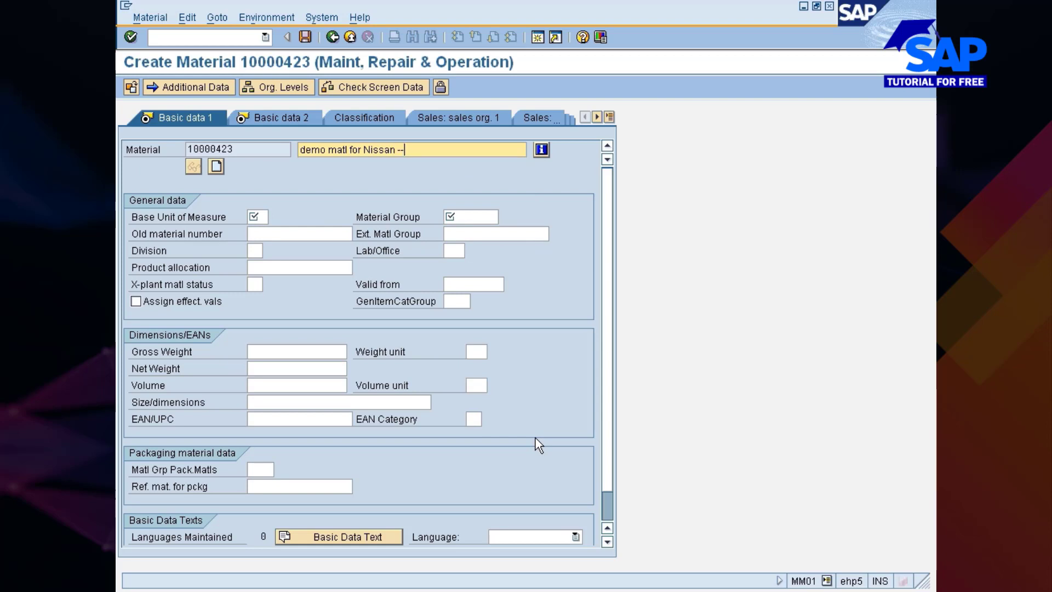
pyautogui.write('--MRP Demo')
# Set the base unit of measure to EA and the material group to 00103, and continue through Basic Data 2 to the Purchasing view
pyautogui.click(255, 216)
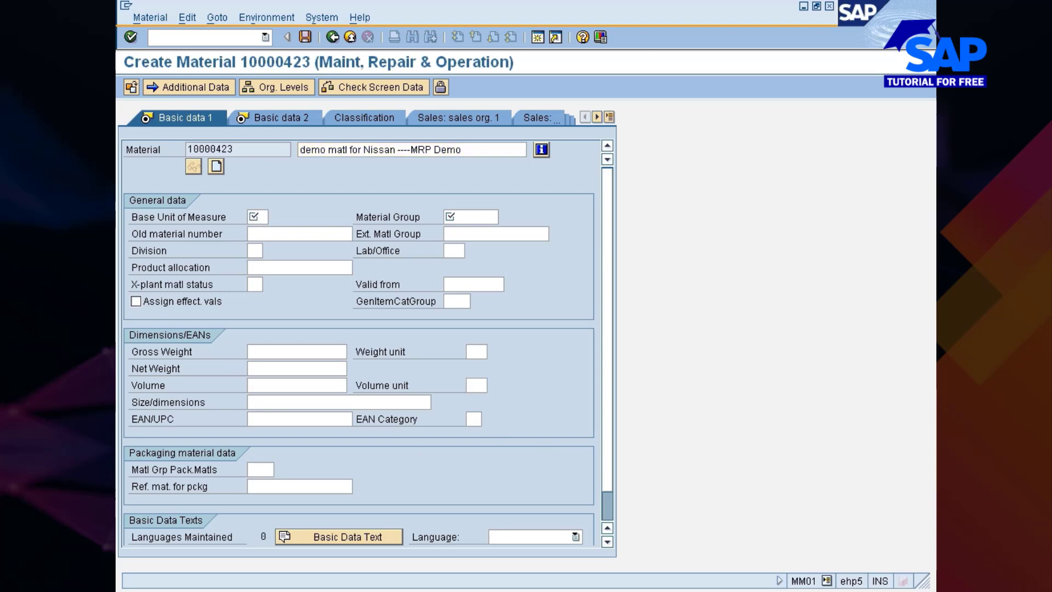
pyautogui.write('ea')
pyautogui.press('Tab')
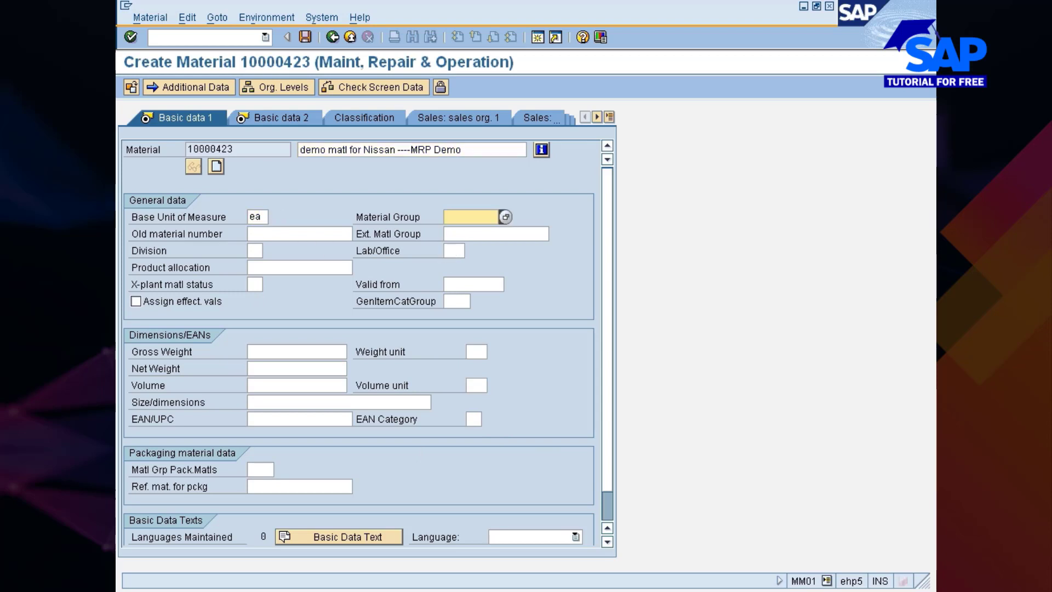
pyautogui.press('Down')
pyautogui.press('Down')
pyautogui.press('Return')
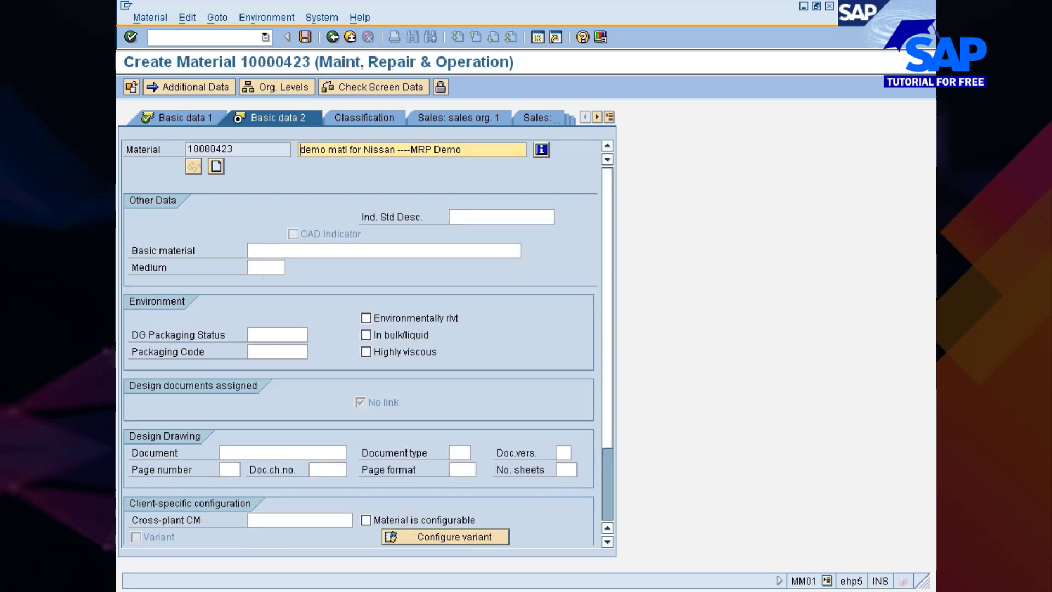
pyautogui.press('Return')
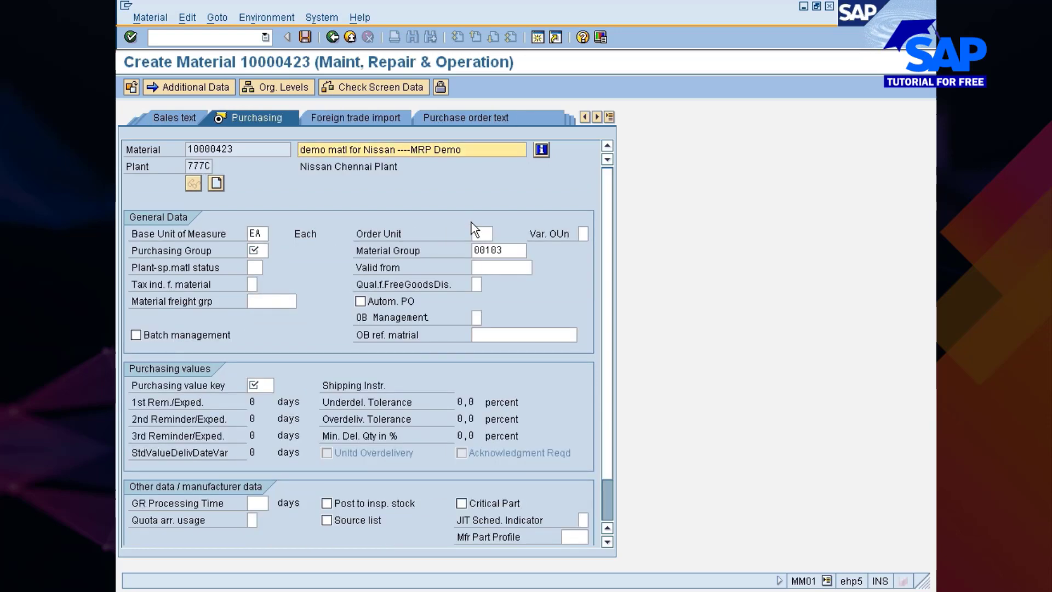
# Enter purchasing group NIS, purchasing value key ZN and a GR processing time of 1 day, and continue to the MRP 1 view
pyautogui.click(264, 252)
pyautogui.write('nis')
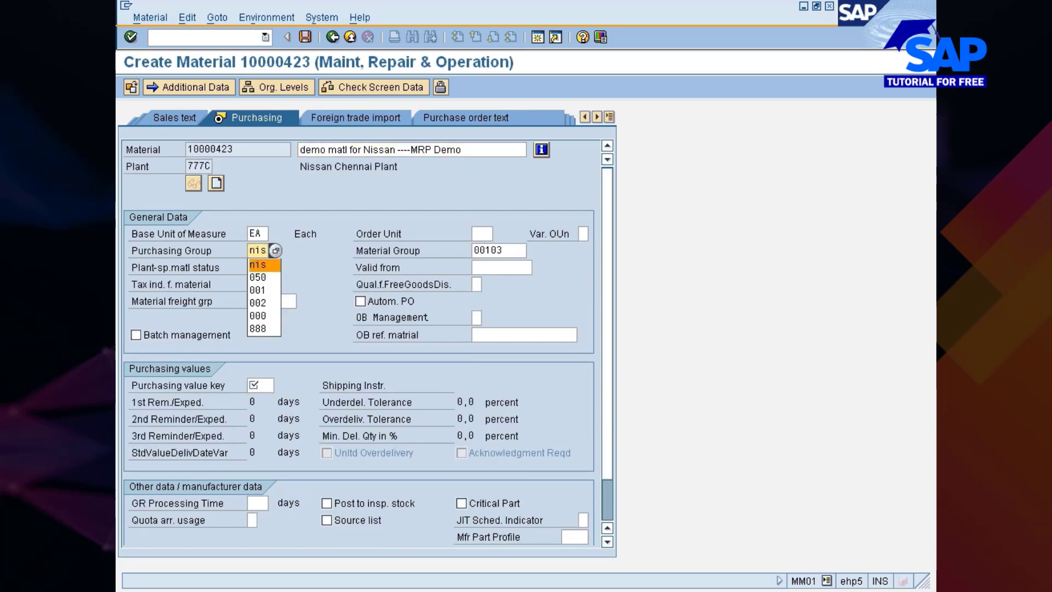
pyautogui.click(260, 386)
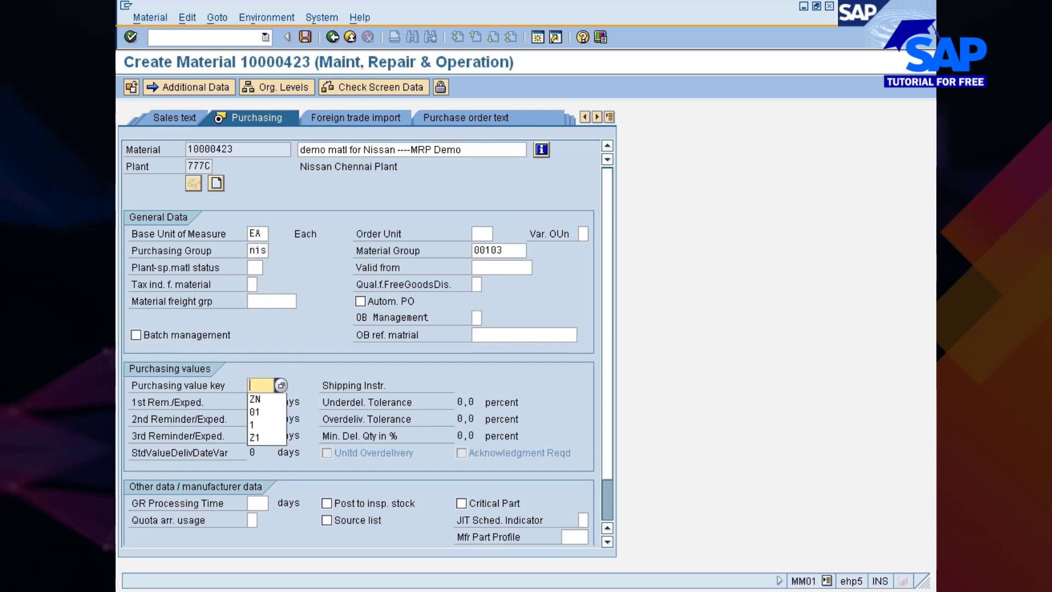
pyautogui.click(256, 399)
pyautogui.click(256, 503)
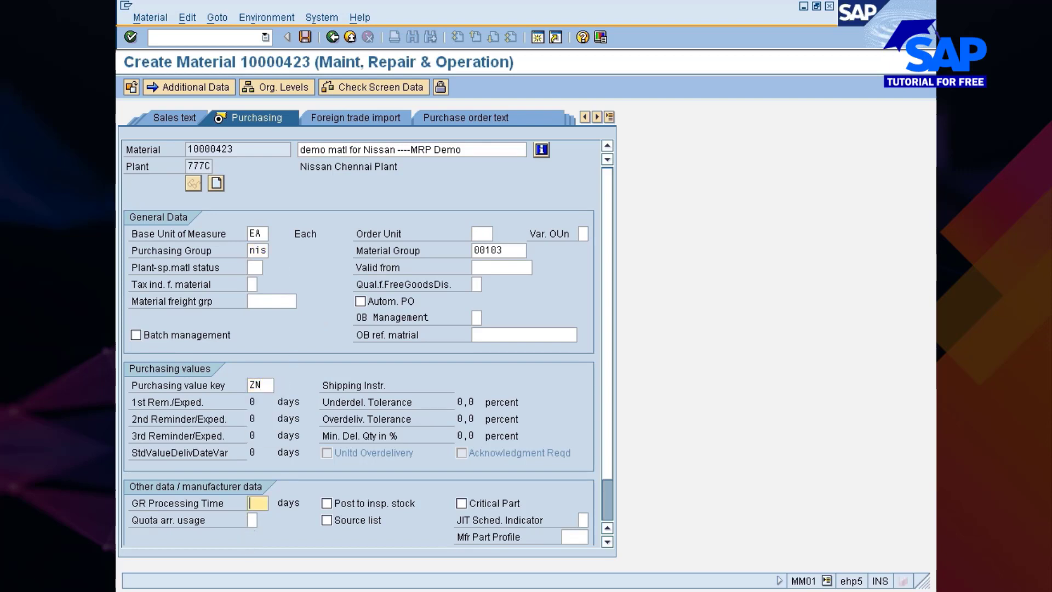
pyautogui.click(256, 520)
pyautogui.press('Return')
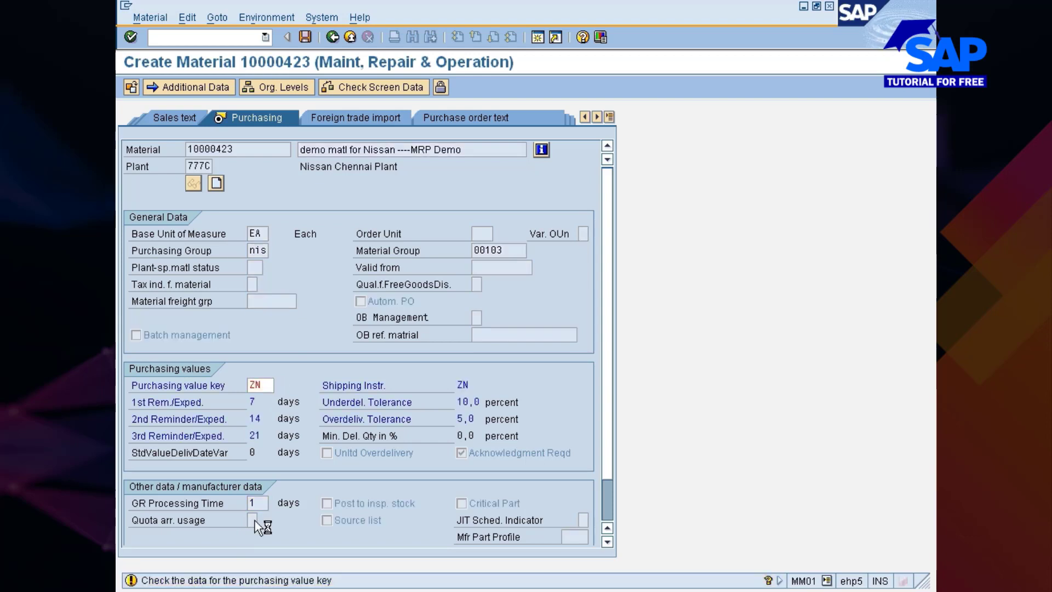
pyautogui.press('Return')
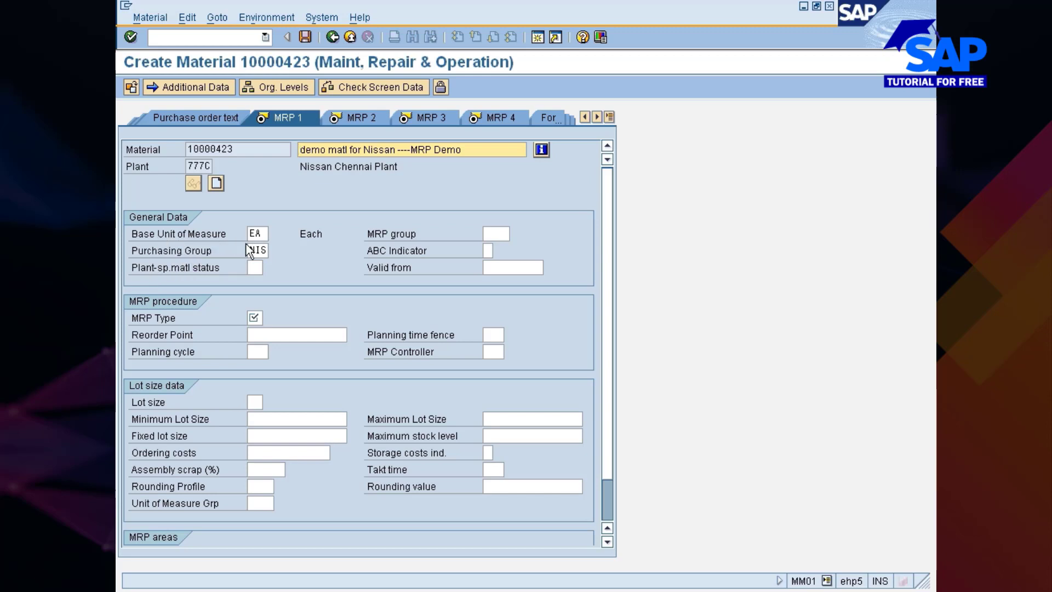
# Assign MRP controller 777 to the material from the possible entries for plant 777C
pyautogui.click(493, 234)
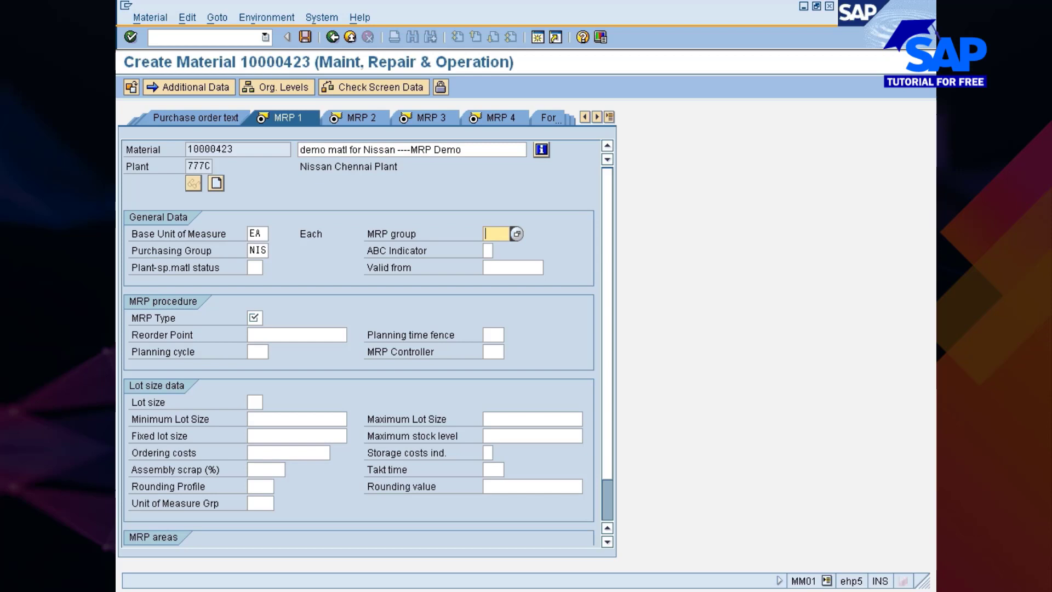
pyautogui.click(493, 352)
pyautogui.click(509, 351)
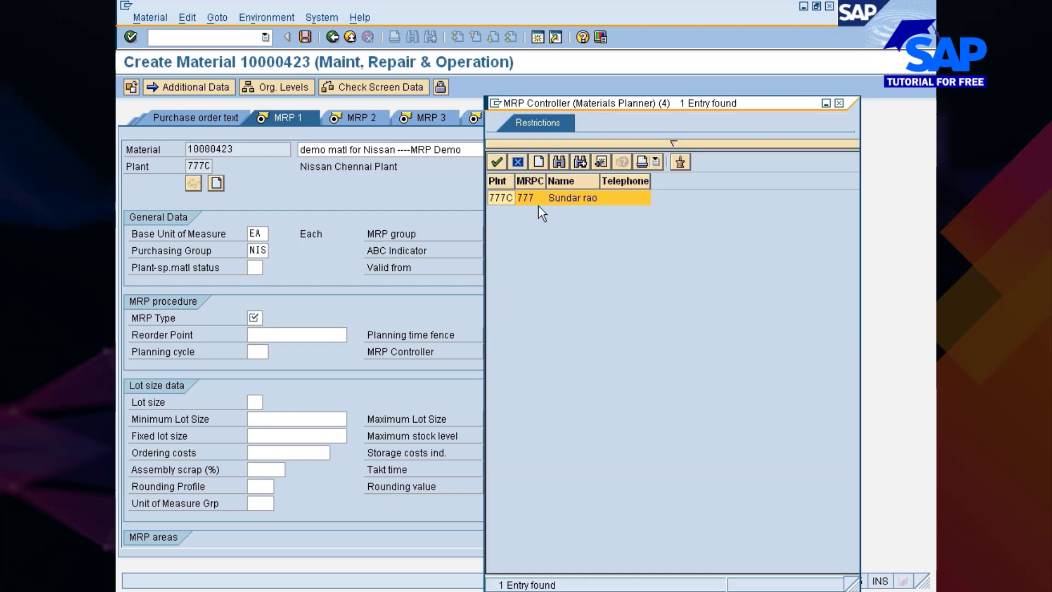
pyautogui.doubleClick(500, 198)
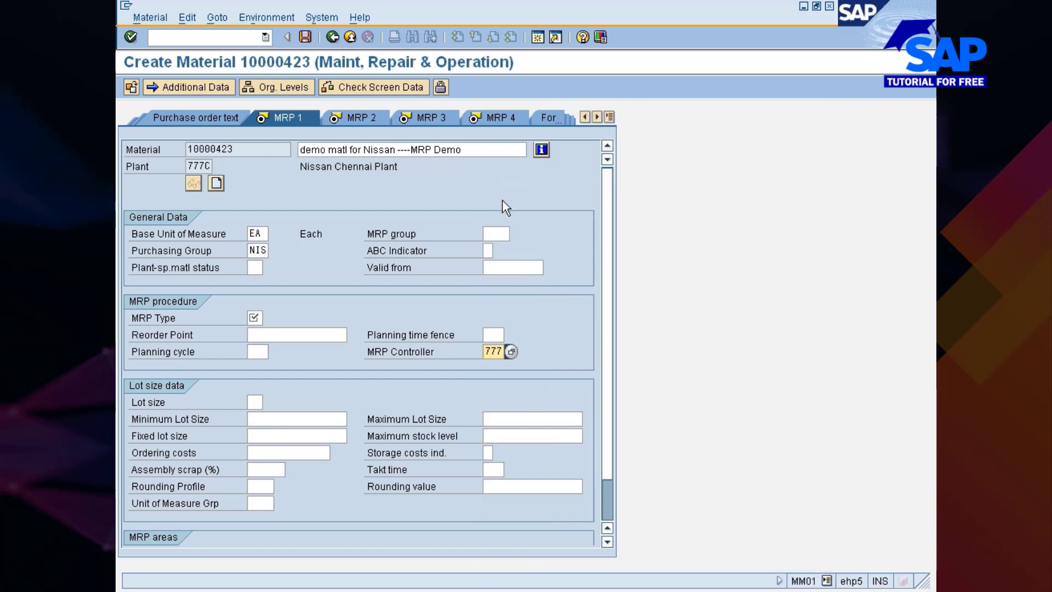
# Look through the available MRP types, choose VB (Manual reorder point planning) for the material and confirm it
pyautogui.click(249, 317)
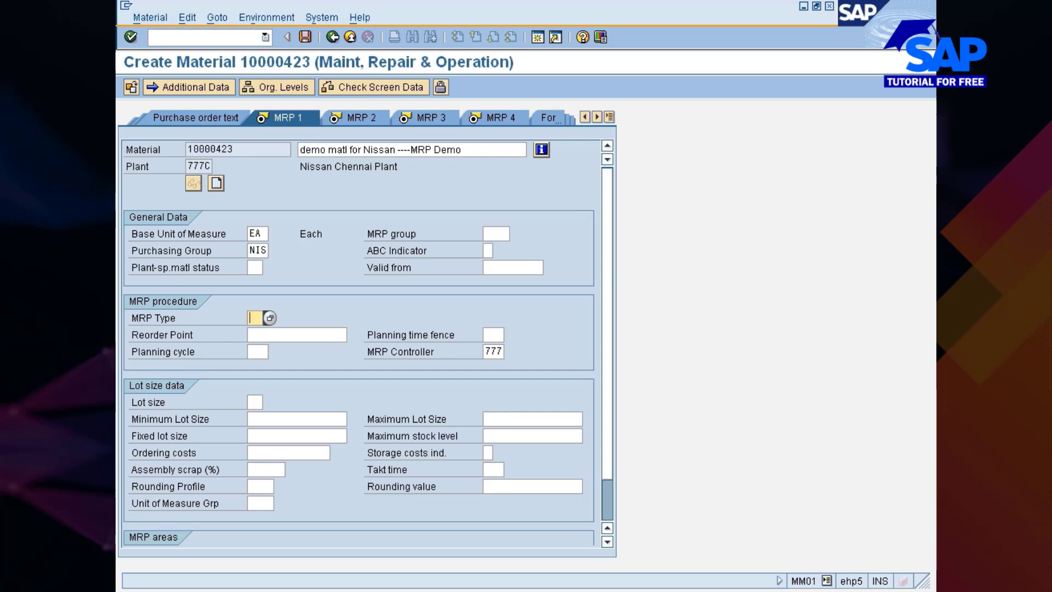
pyautogui.click(269, 318)
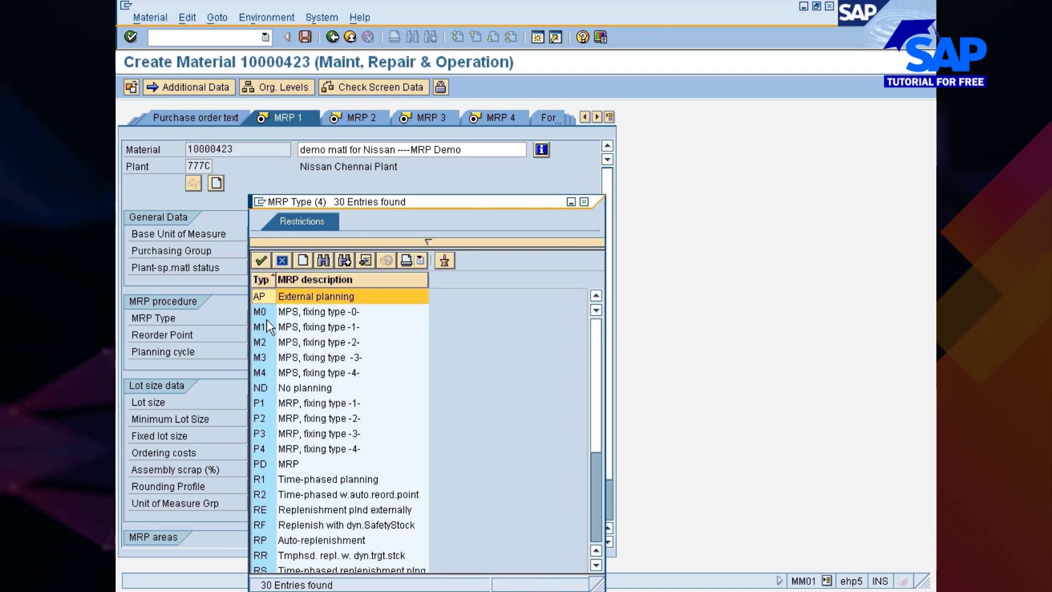
pyautogui.scroll(-1, 271, 336)
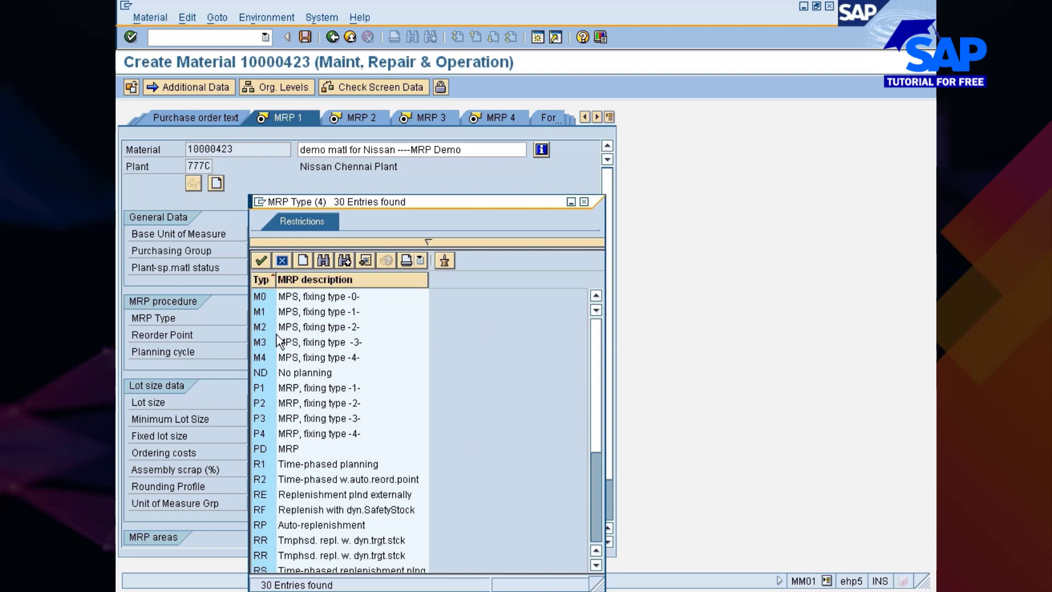
pyautogui.scroll(-7, 276, 334)
pyautogui.scroll(2, 276, 334)
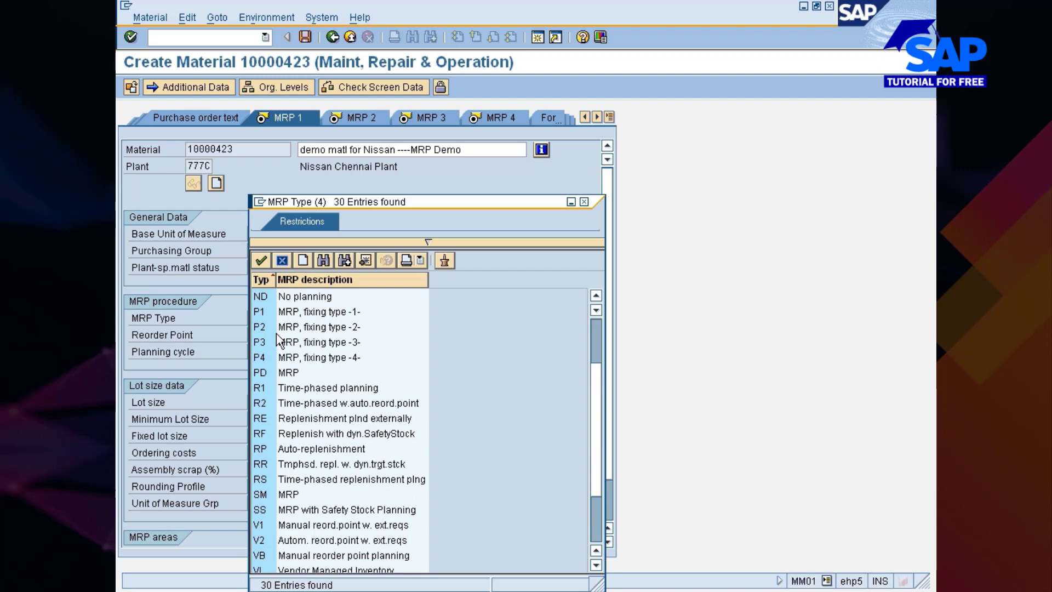
pyautogui.scroll(-3, 277, 339)
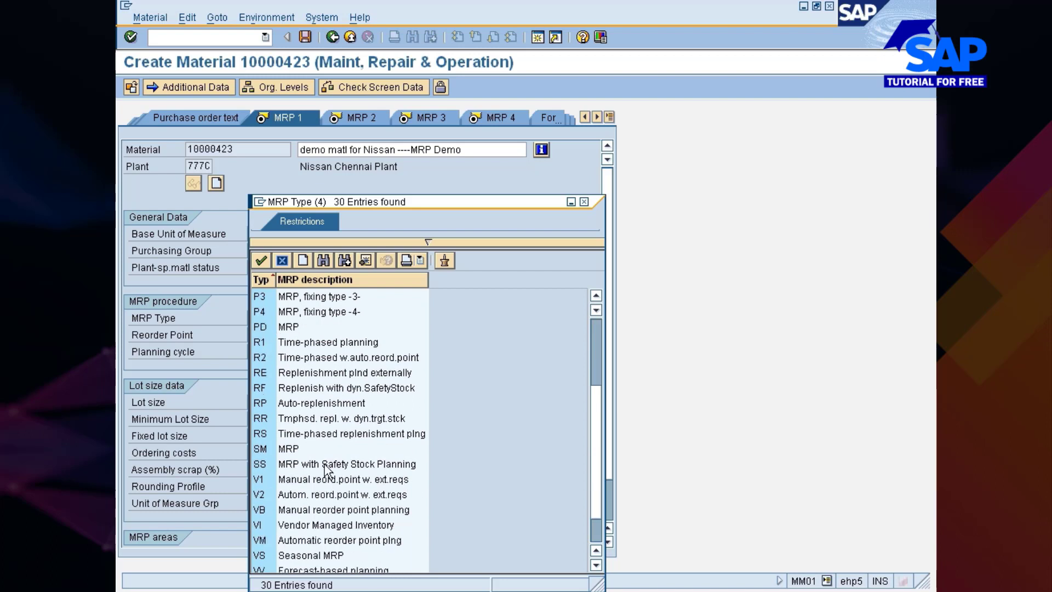
pyautogui.scroll(-3, 296, 495)
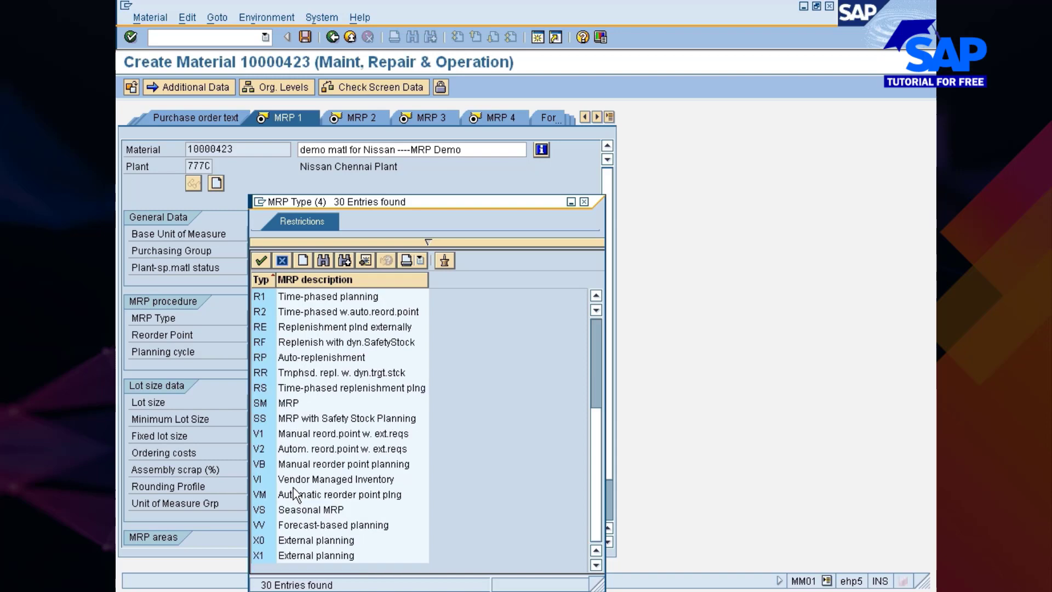
pyautogui.scroll(3, 296, 495)
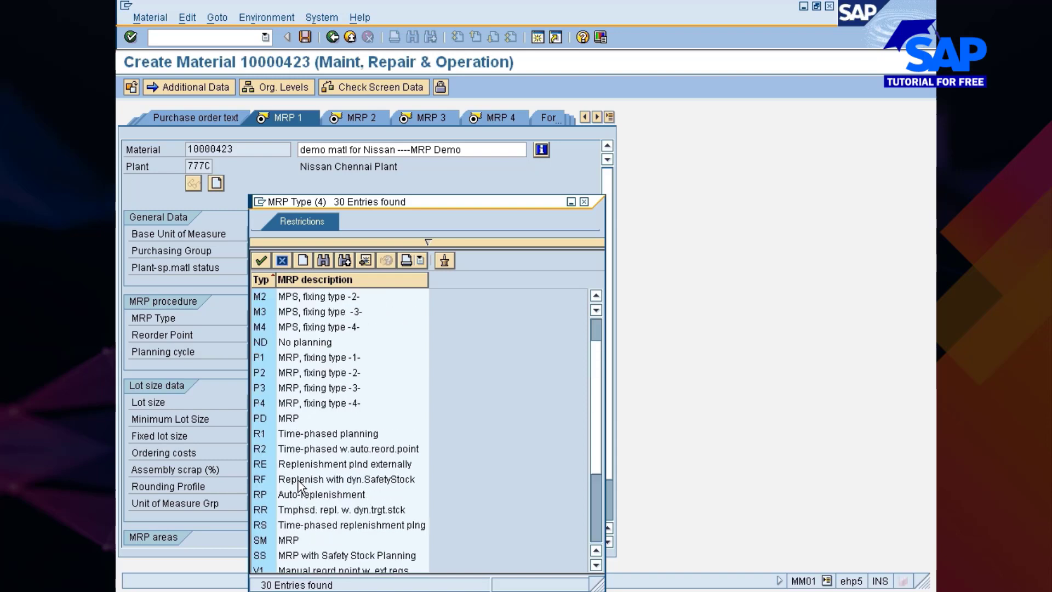
pyautogui.scroll(-1, 297, 499)
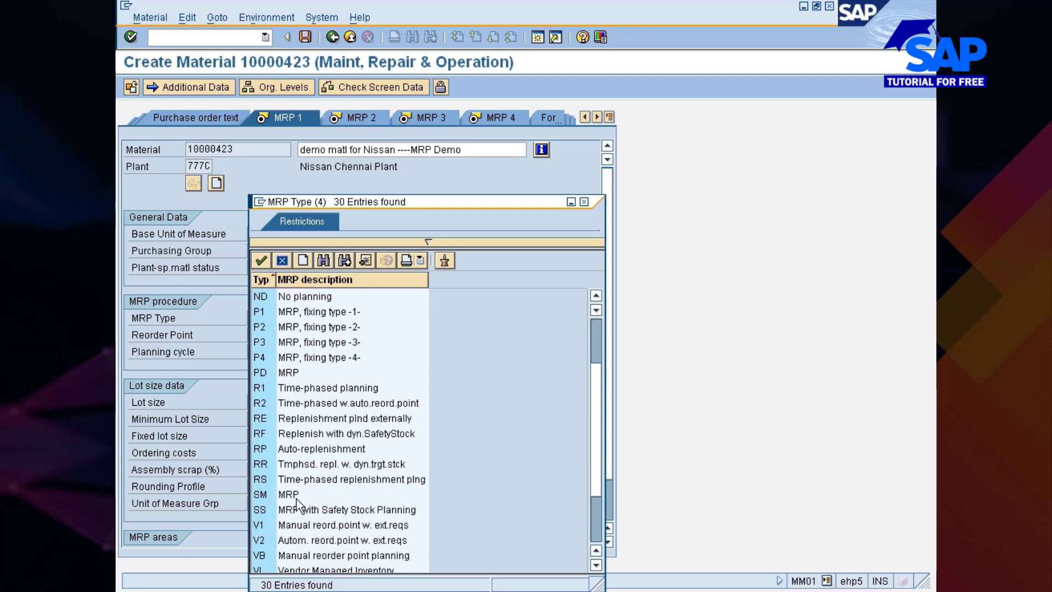
pyautogui.click(299, 557)
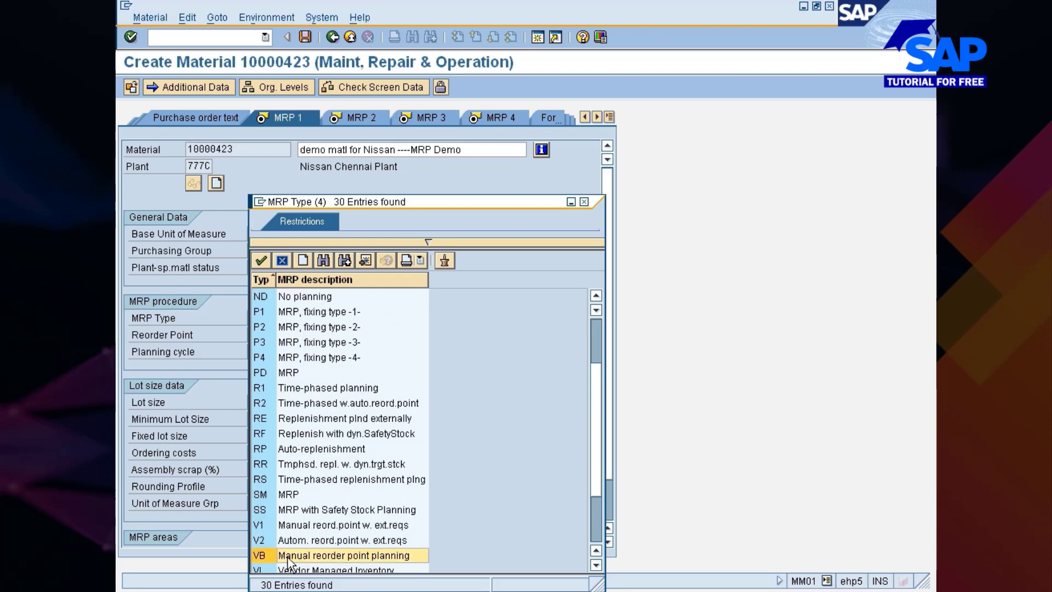
pyautogui.doubleClick(370, 555)
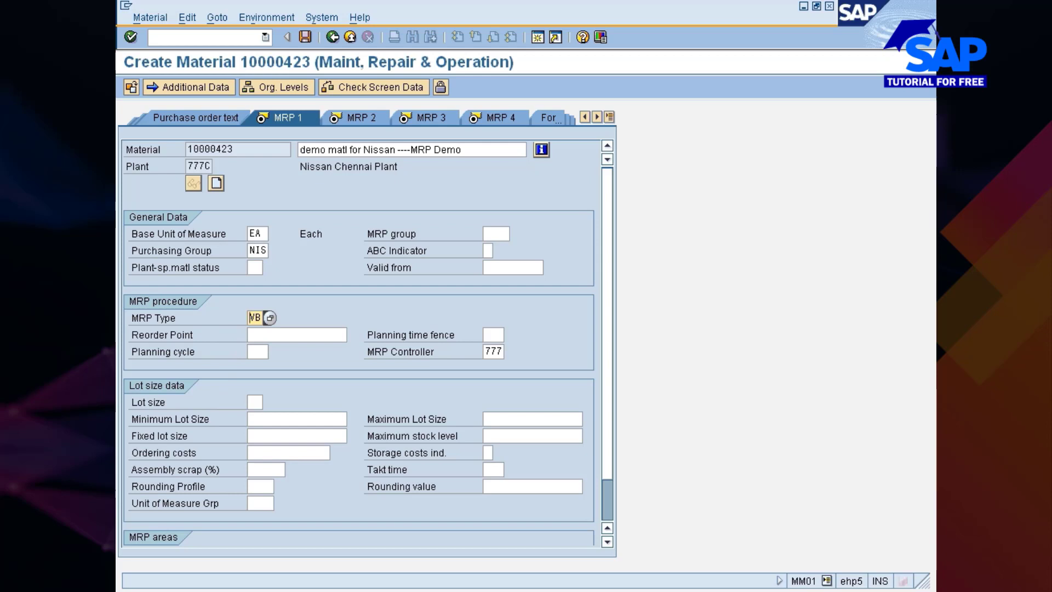
pyautogui.press('Return')
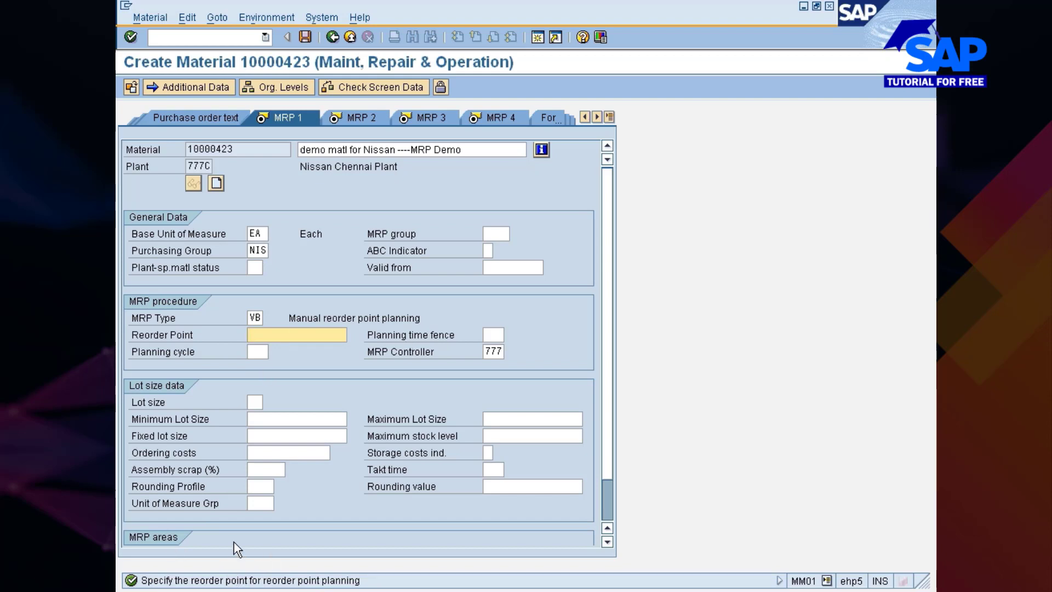
# Set the material's reorder point to 250 and confirm the entry
pyautogui.write('250')
pyautogui.press('Return')
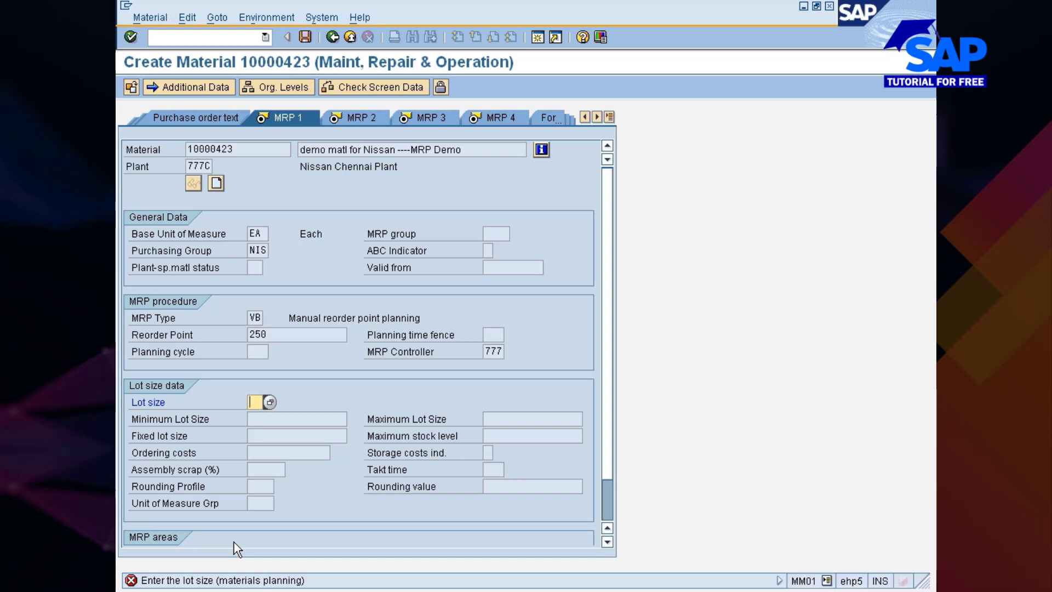
# Switch to Paint to examine the maximum stock level in the consumption-based planning diagram, and return to the material in SAP
pyautogui.click(509, 591)
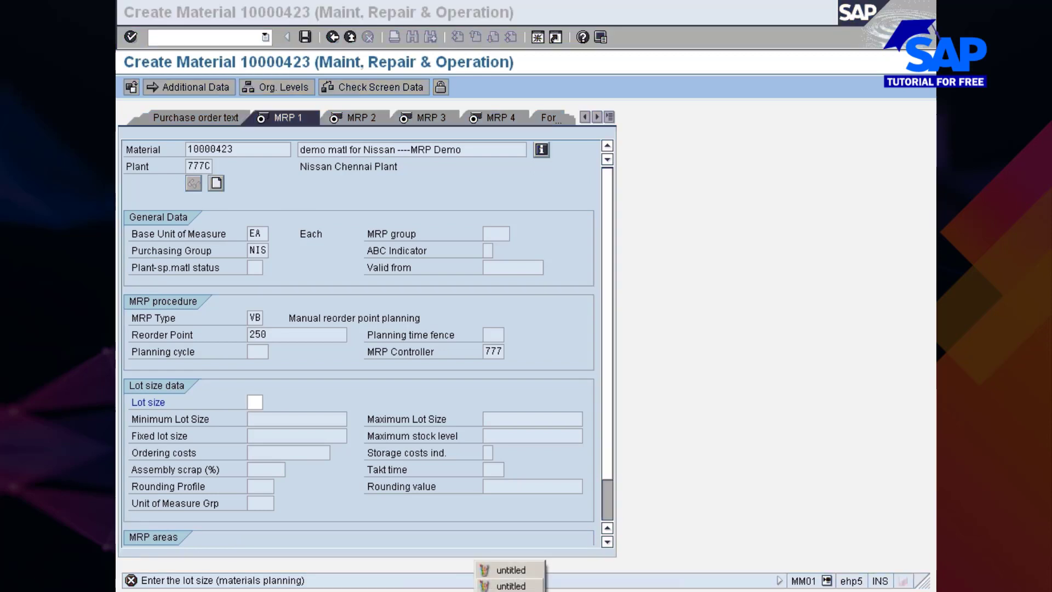
pyautogui.click(509, 585)
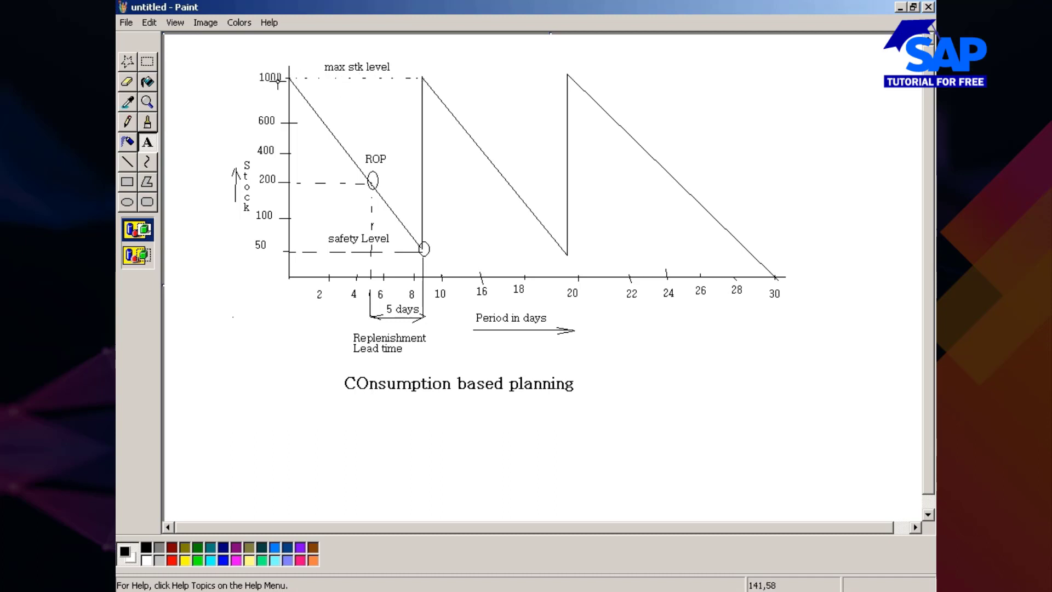
pyautogui.press('alt')
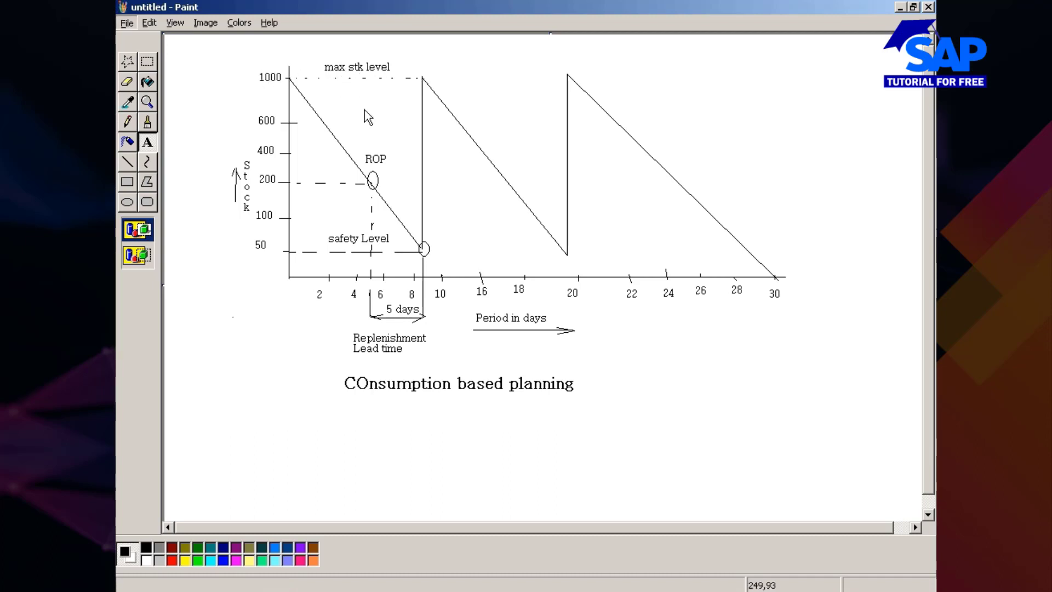
pyautogui.hotkey('alt', 'Tab')
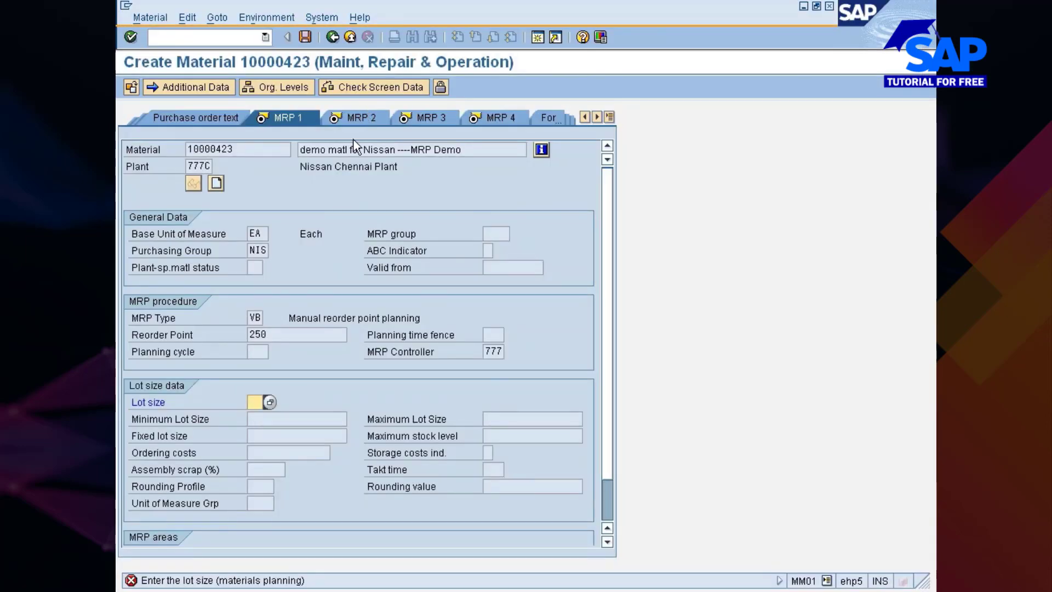
# Choose lot size HB (Replenish to maximum stock level) for the material and confirm it
pyautogui.click(269, 402)
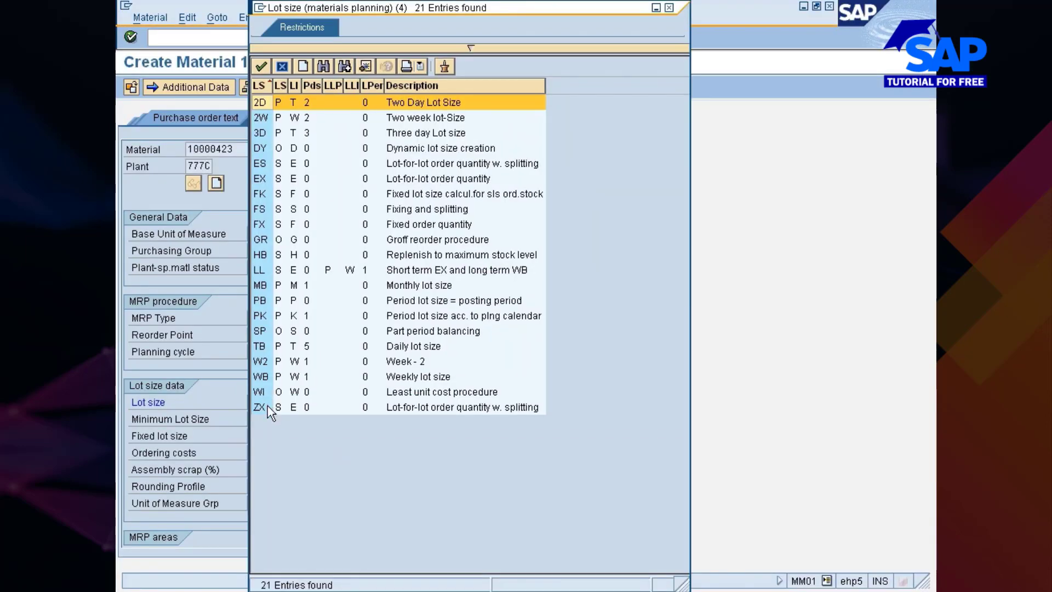
pyautogui.click(450, 255)
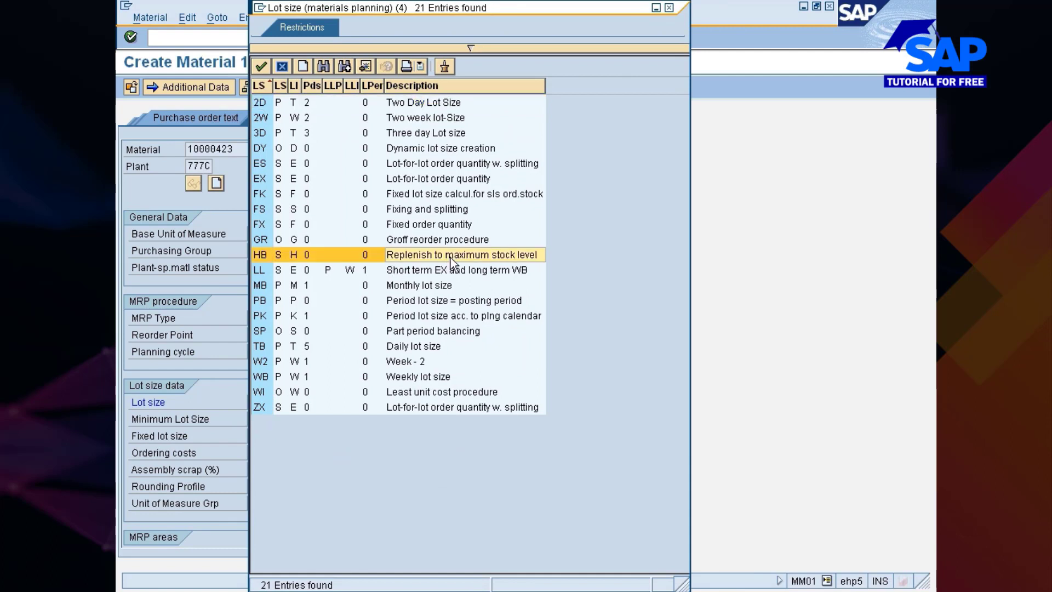
pyautogui.doubleClick(450, 256)
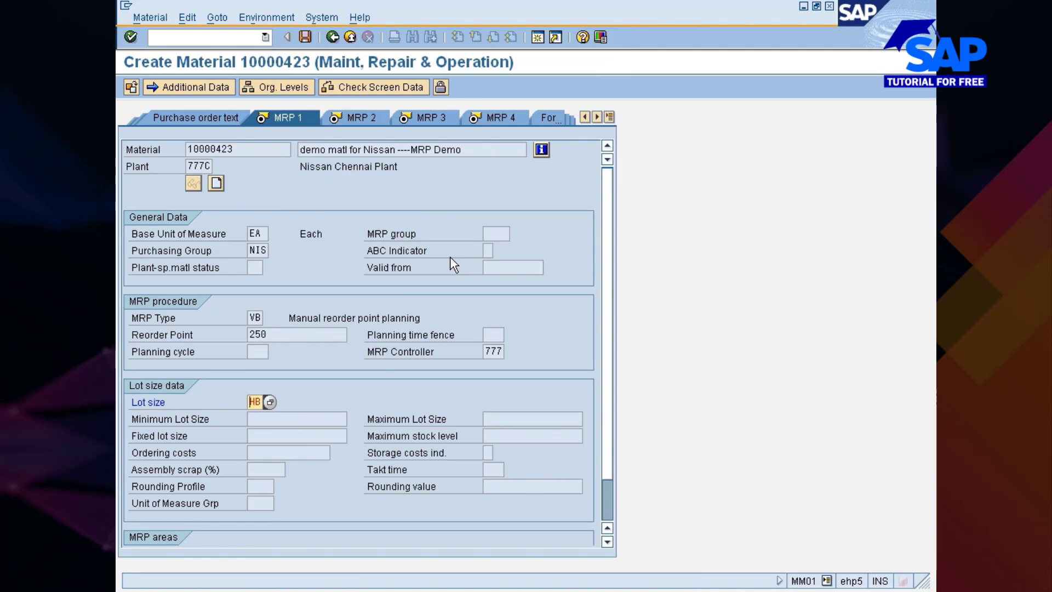
pyautogui.press('Return')
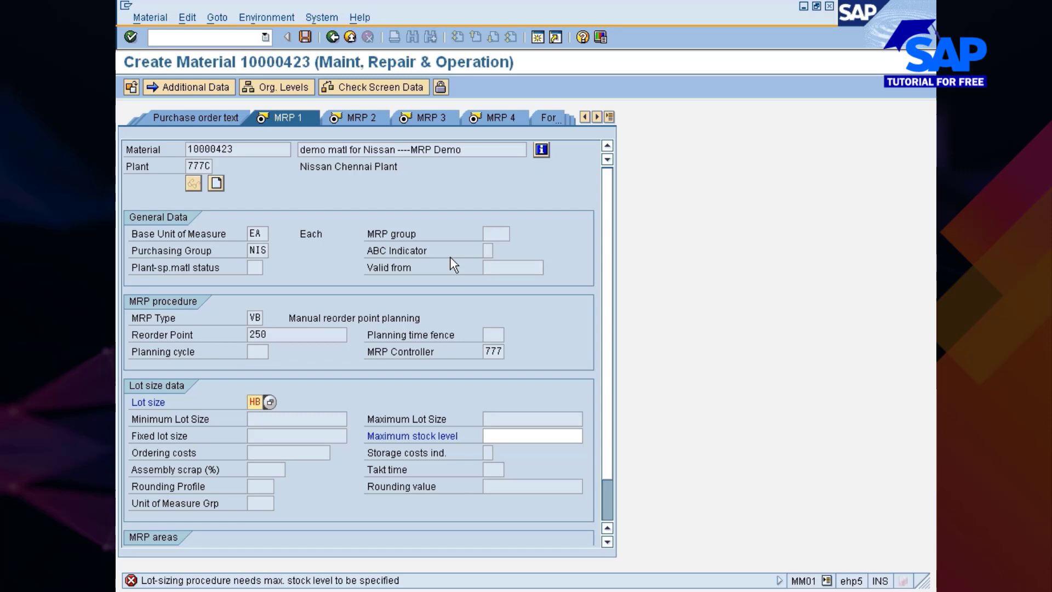
# Set the material's maximum stock level to 1000 and confirm the lot size data
pyautogui.click(541, 436)
pyautogui.write('10')
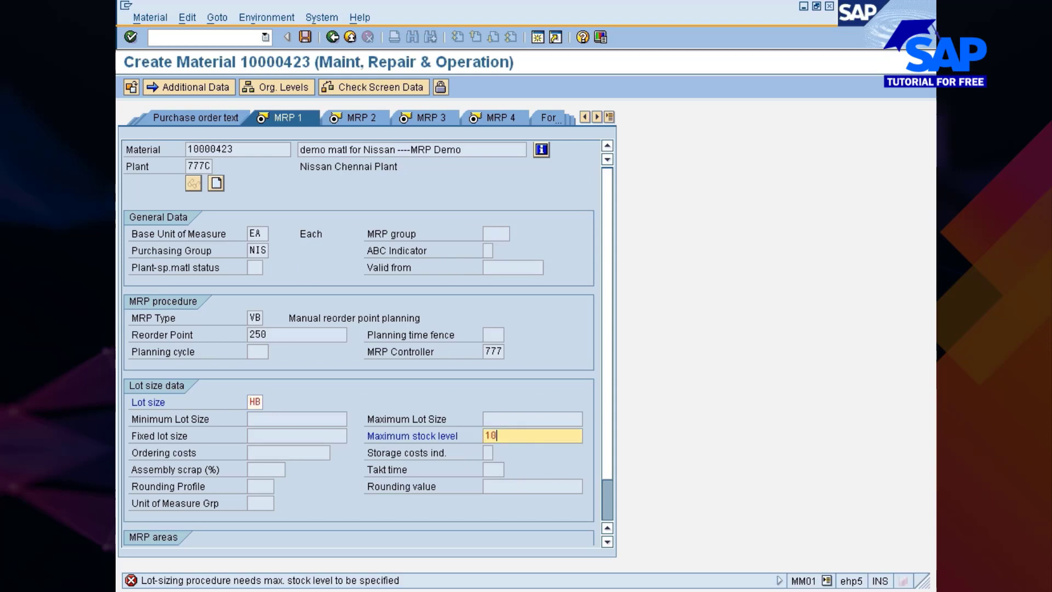
pyautogui.write('00')
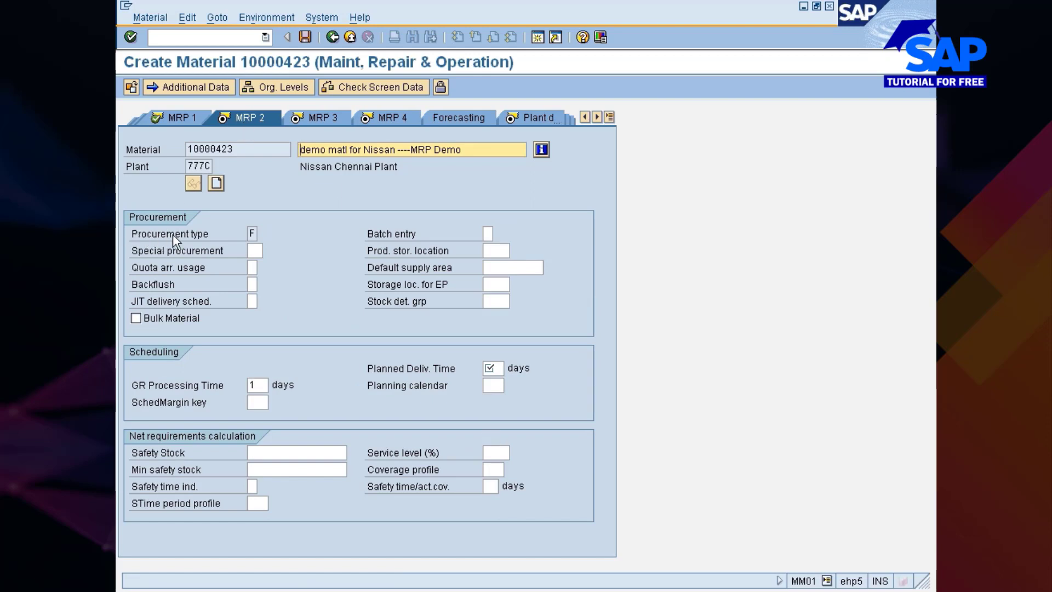
# Examine the material's procurement type and special procurement fields
pyautogui.click(252, 233)
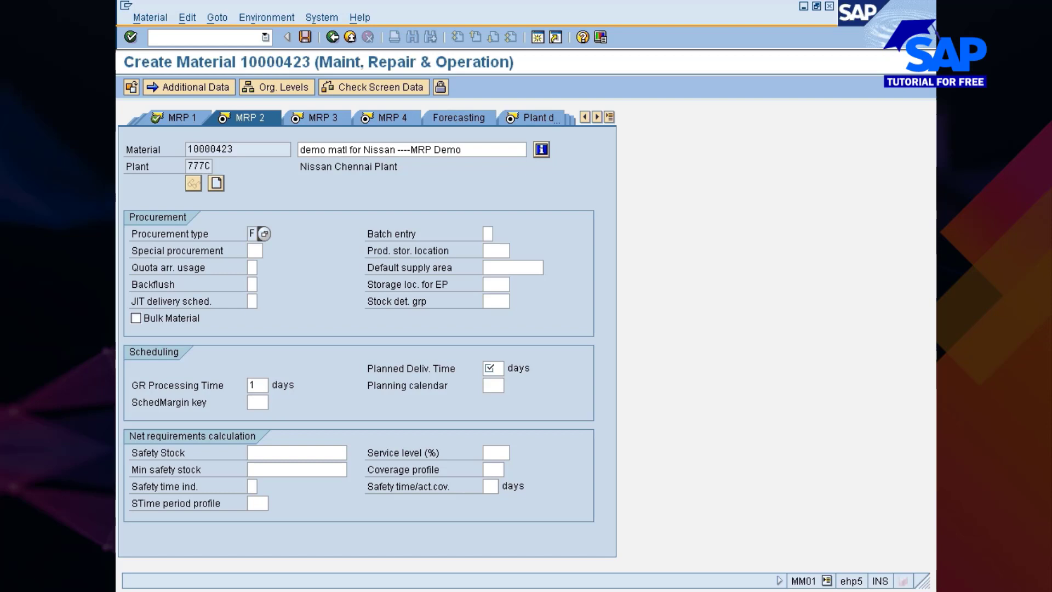
pyautogui.click(159, 234)
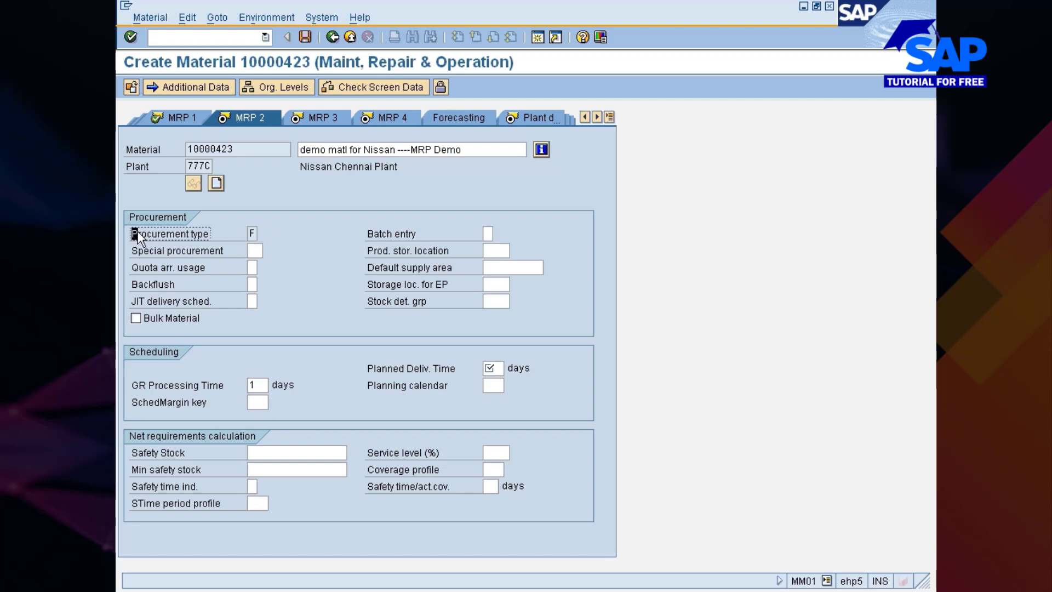
pyautogui.click(282, 229)
pyautogui.click(164, 251)
pyautogui.click(255, 251)
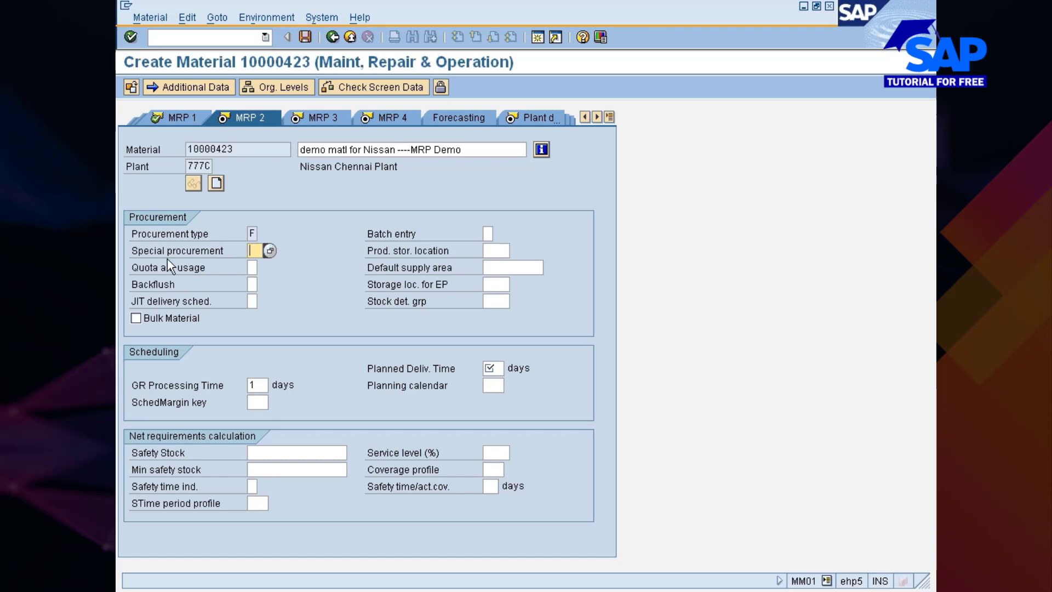
# In the plant parameters session, add special procurement type 30 for plant 777C with the description "Subcontracting material"
pyautogui.hotkey('alt', 'Tab')
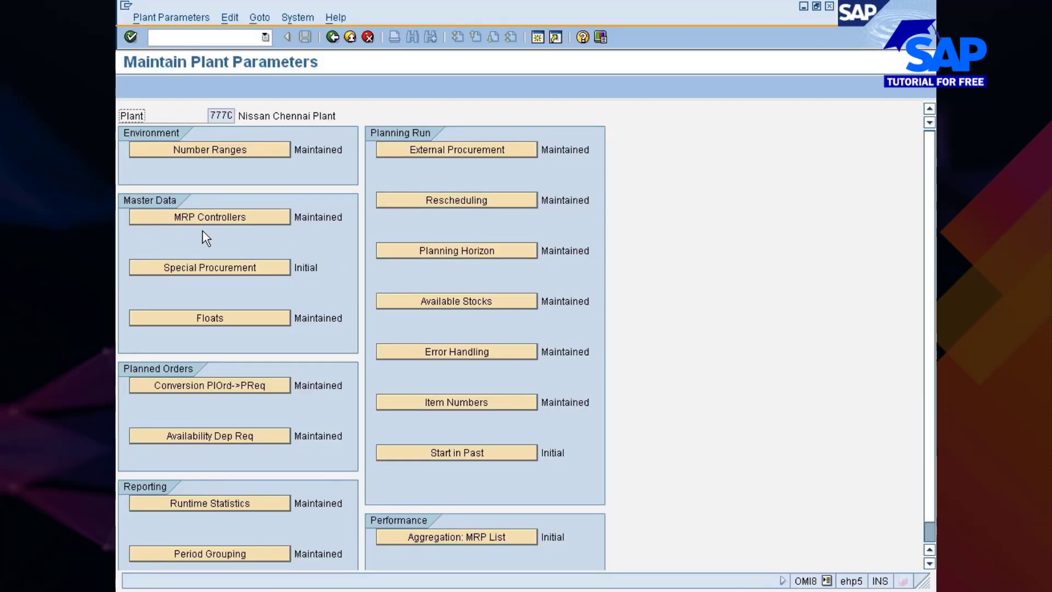
pyautogui.click(182, 266)
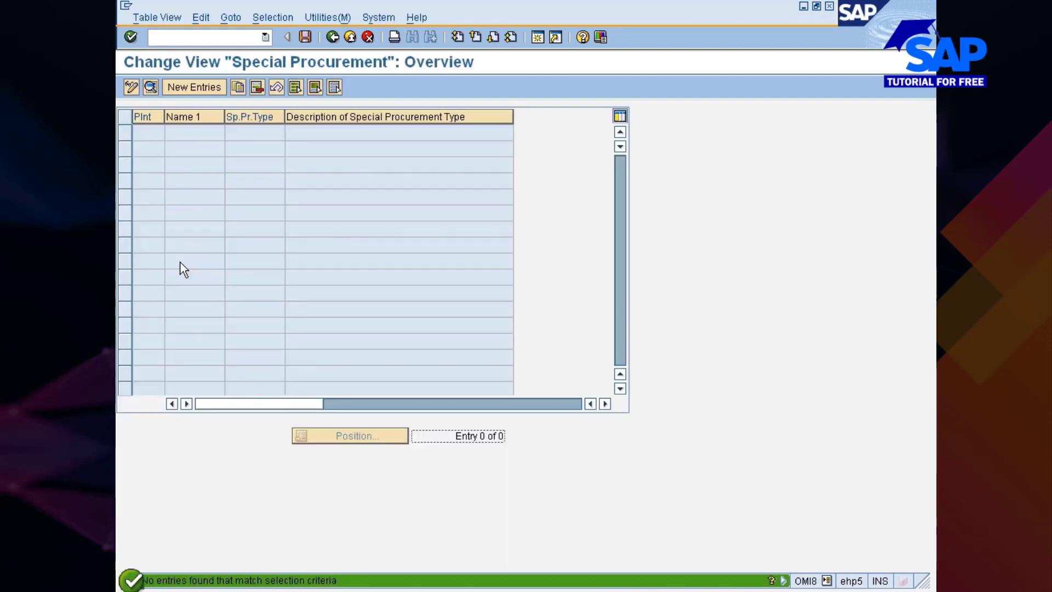
pyautogui.click(190, 91)
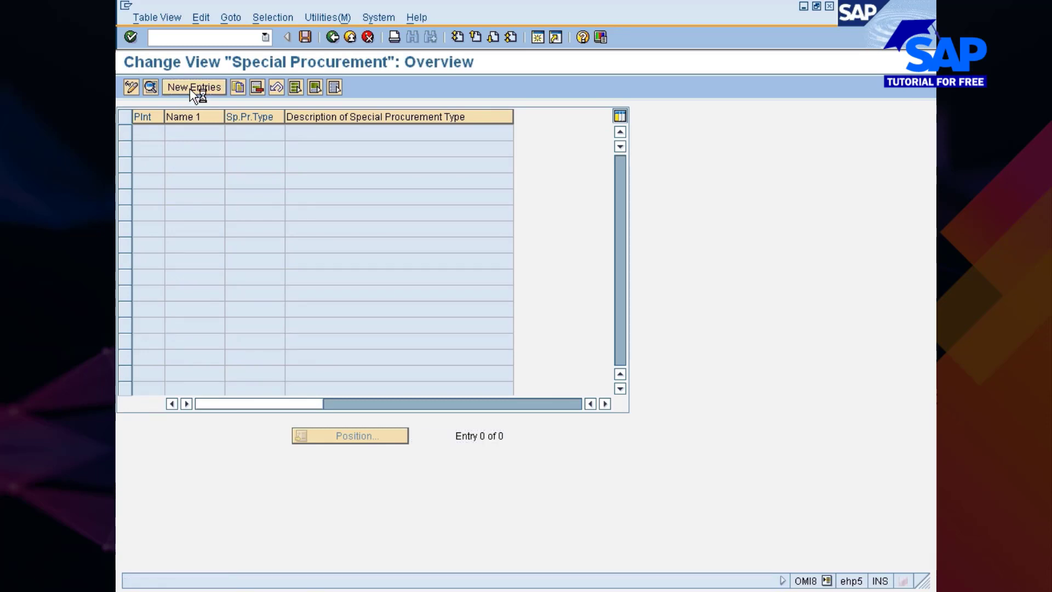
pyautogui.write('777')
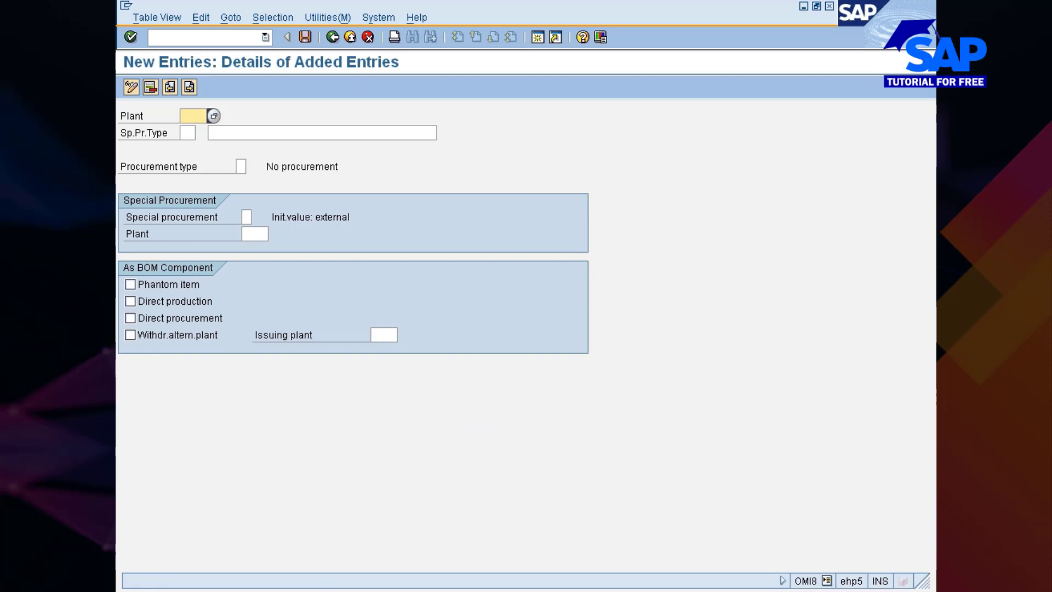
pyautogui.write('c')
pyautogui.press('Tab')
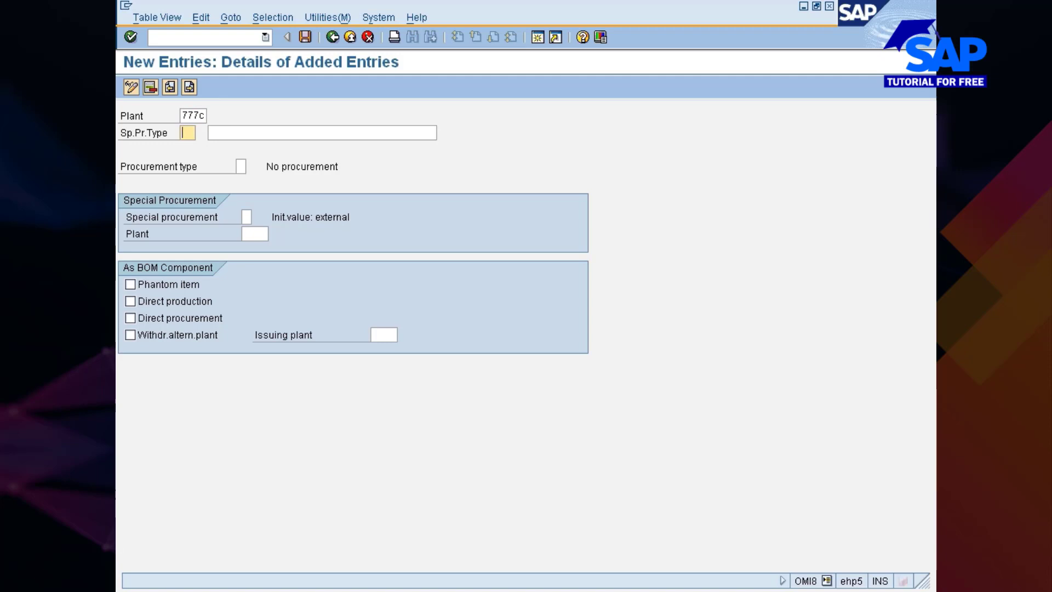
pyautogui.write('30')
pyautogui.press('Tab')
pyautogui.write('Su')
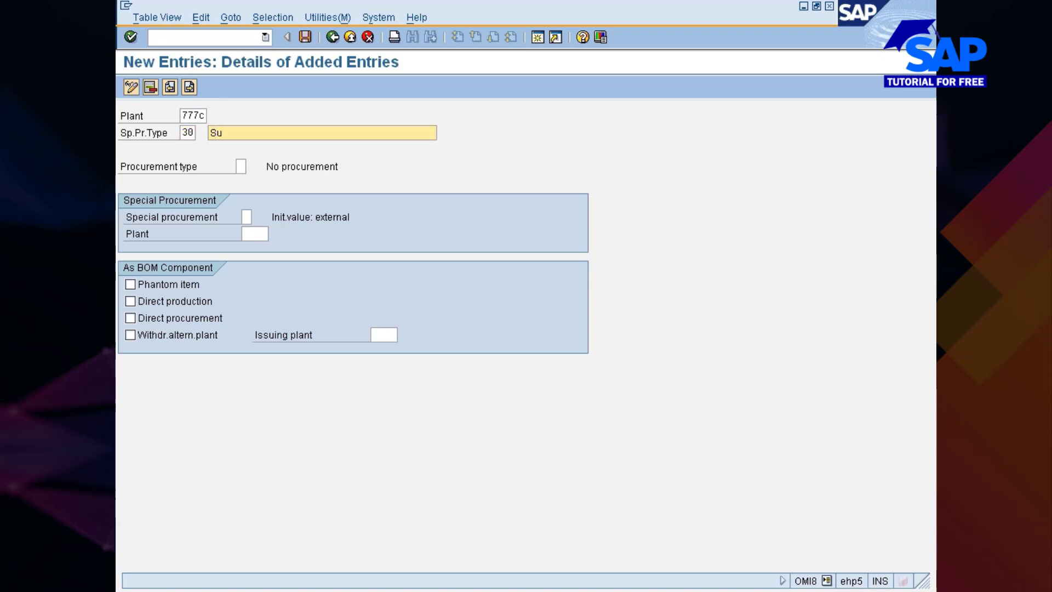
pyautogui.write('bcontracting material')
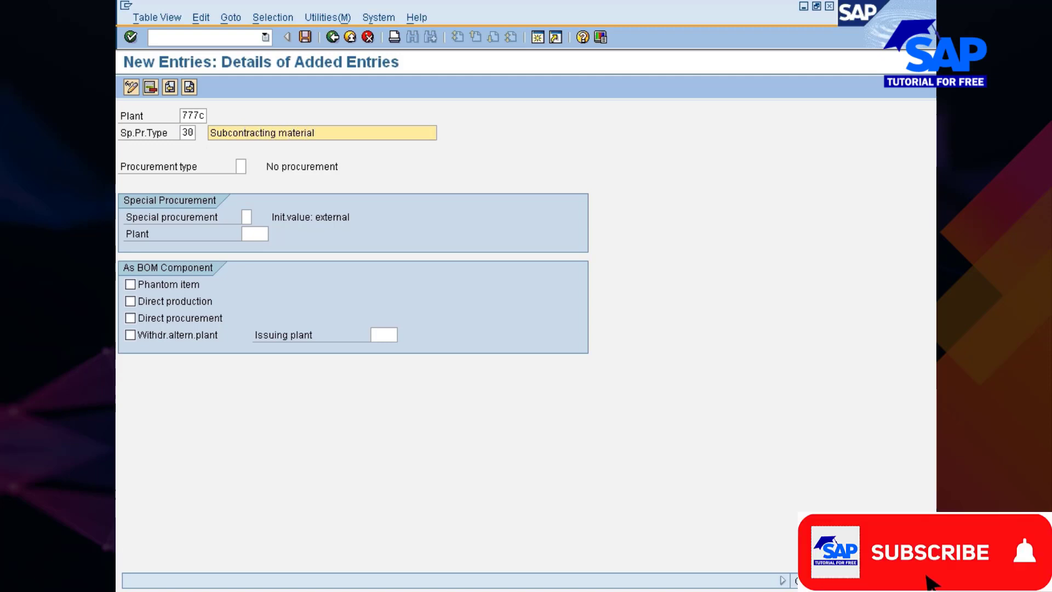
# Assign procurement type F (External procurement) and special procurement L (Subcontracting) to the new entry and confirm it
pyautogui.click(240, 167)
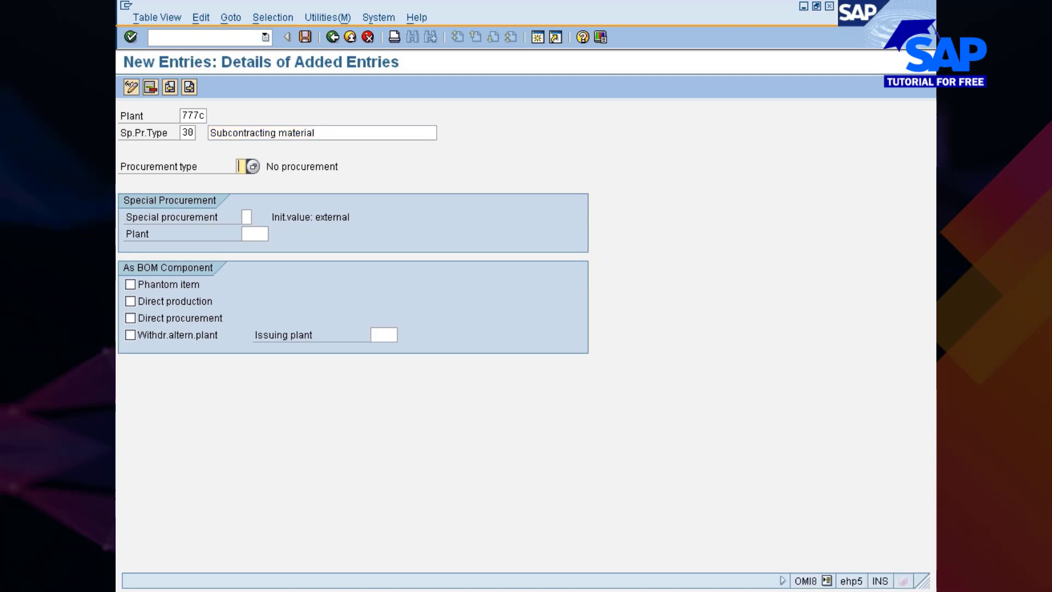
pyautogui.click(253, 167)
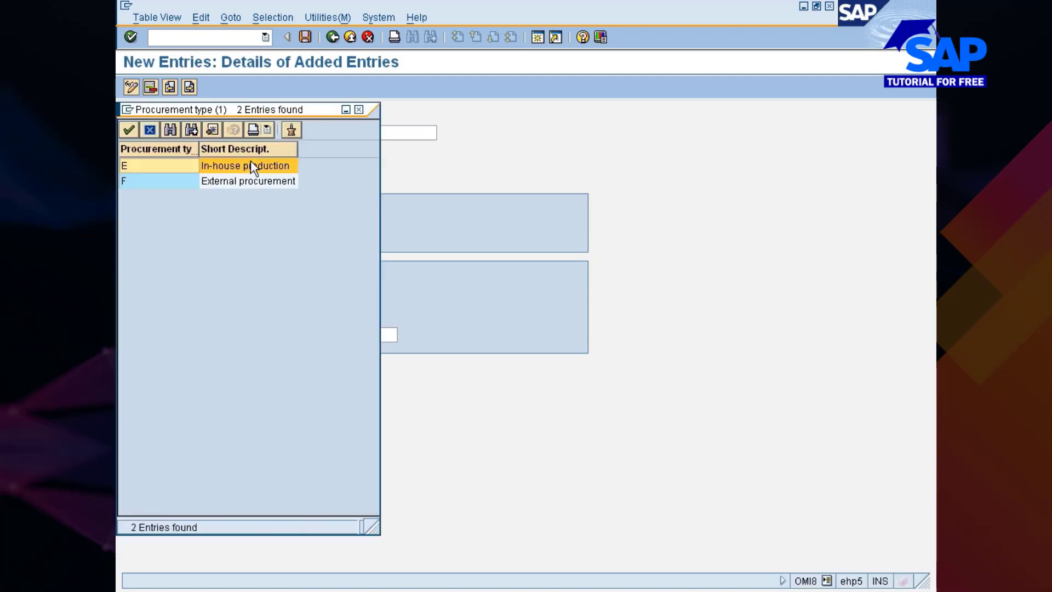
pyautogui.doubleClick(250, 180)
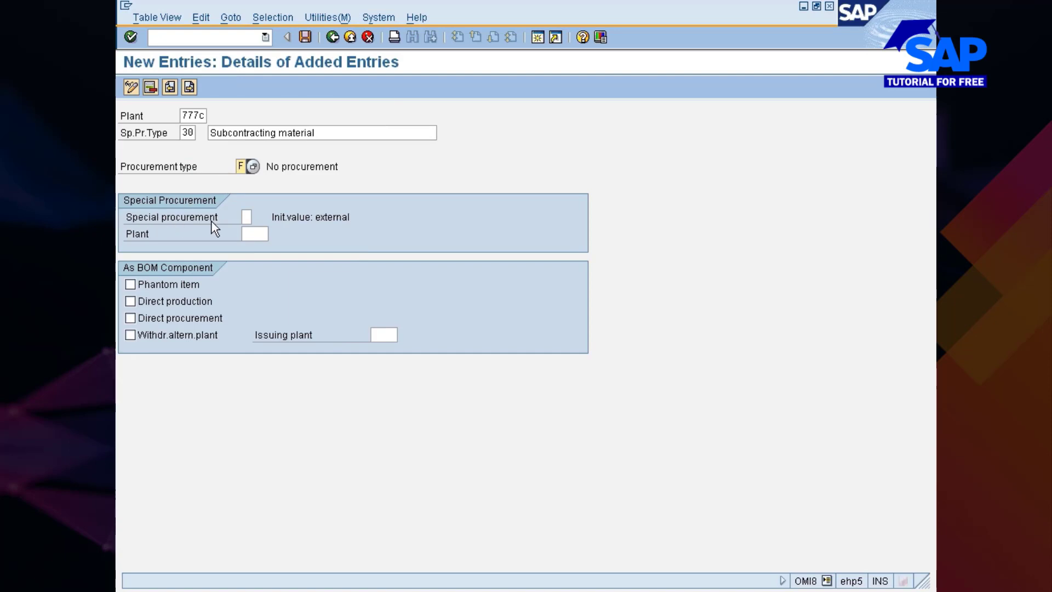
pyautogui.click(247, 217)
pyautogui.click(257, 217)
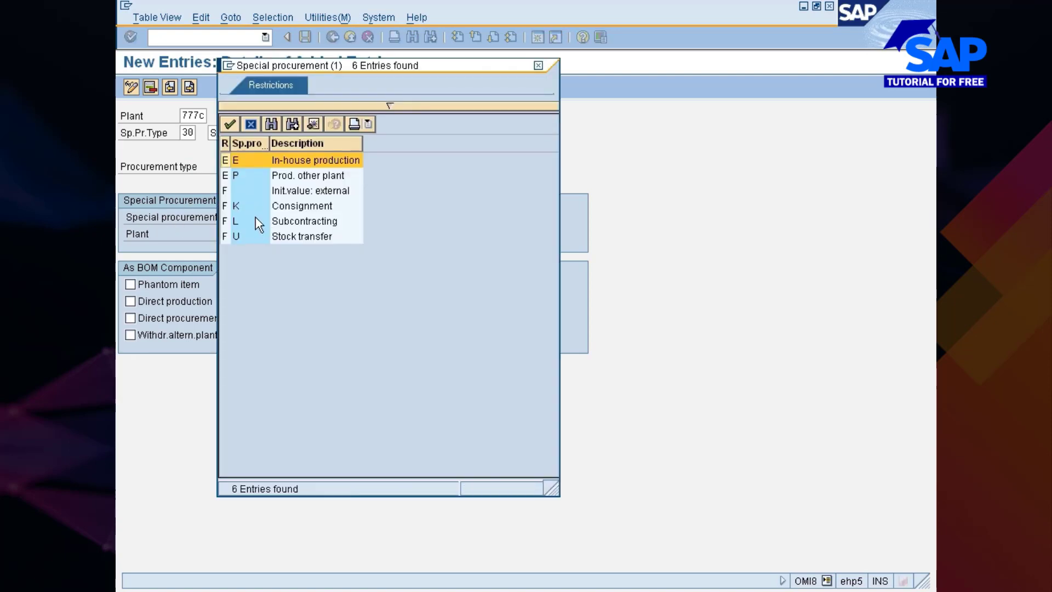
pyautogui.click(235, 222)
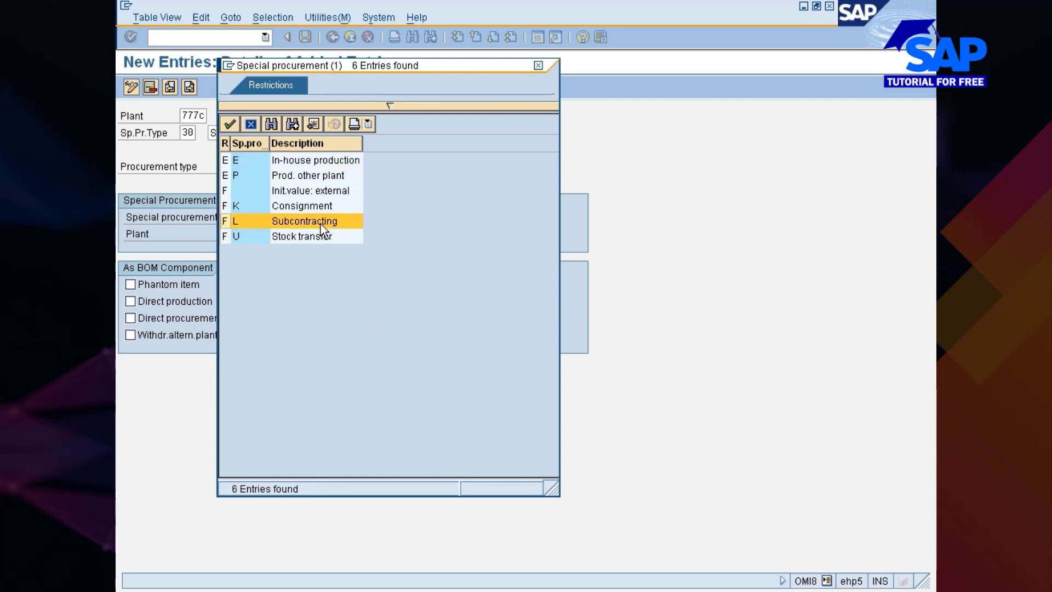
pyautogui.doubleClick(270, 222)
pyautogui.click(254, 234)
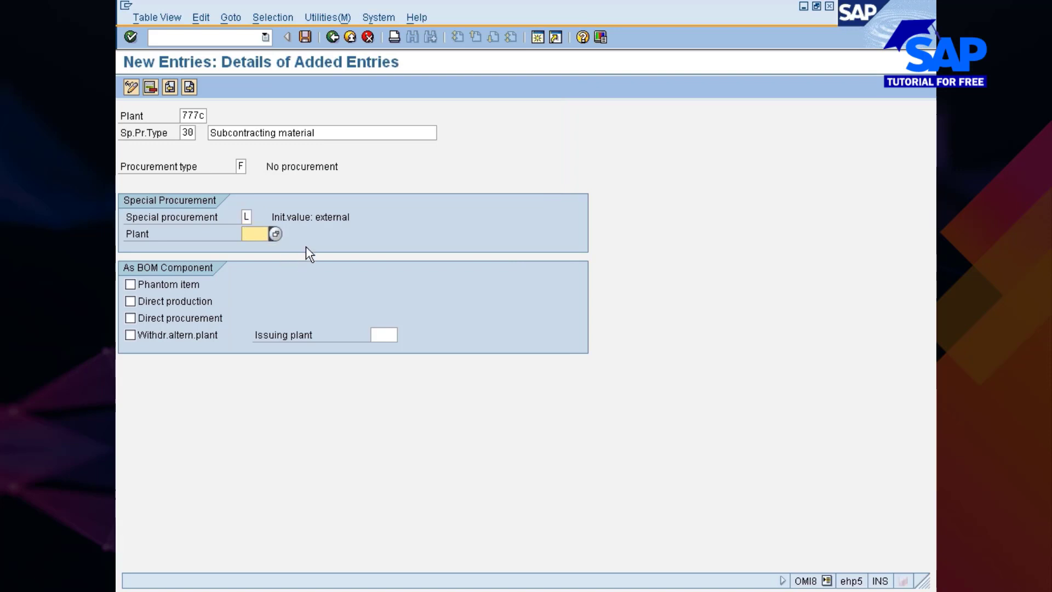
pyautogui.press('Return')
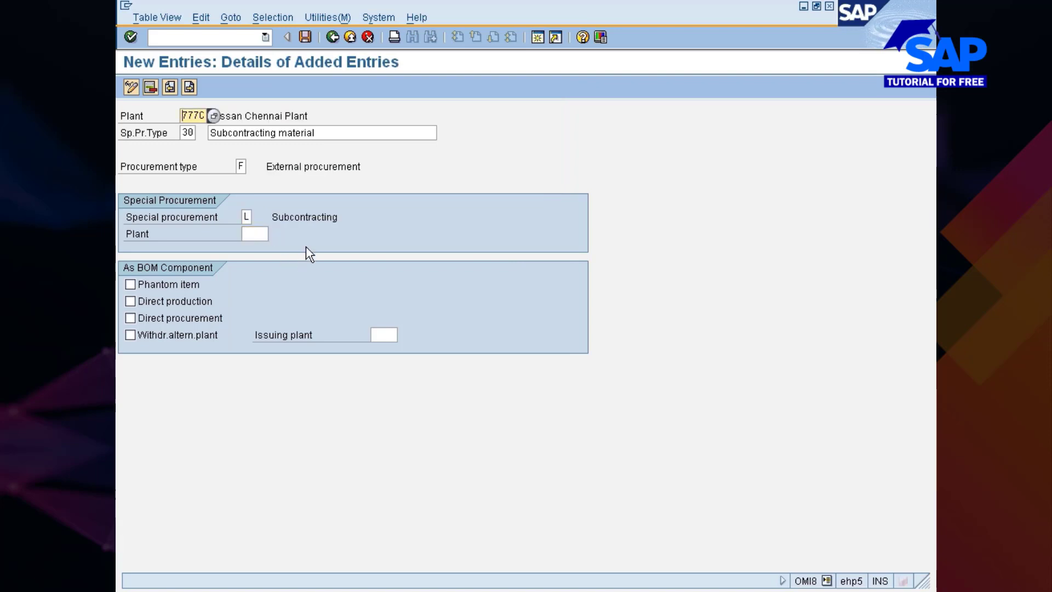
# Try to enter a plant in the special procurement data of the subcontracting entry
pyautogui.click(255, 234)
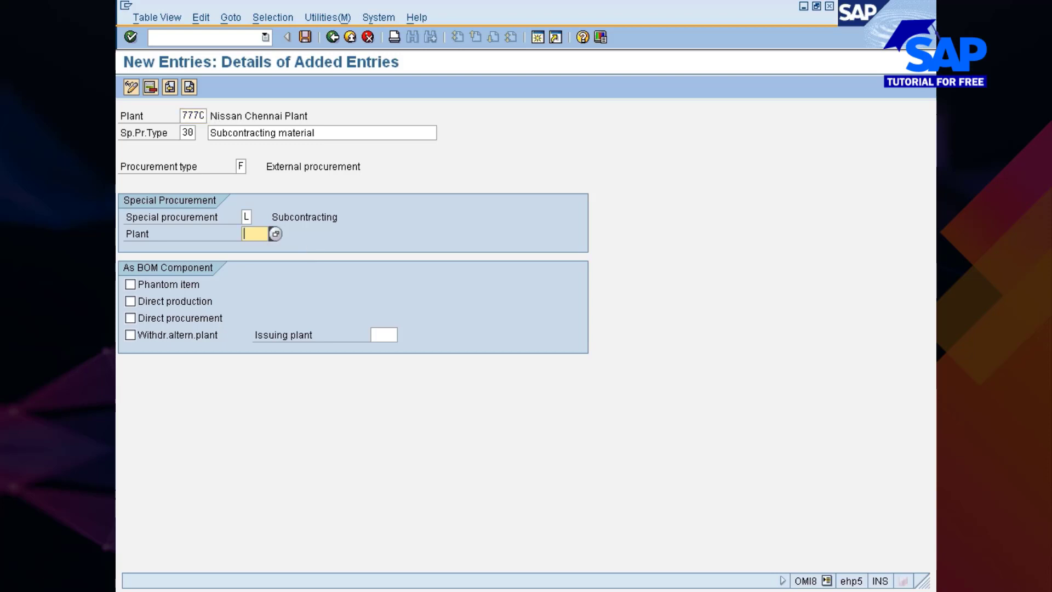
pyautogui.write('777')
pyautogui.press('Return')
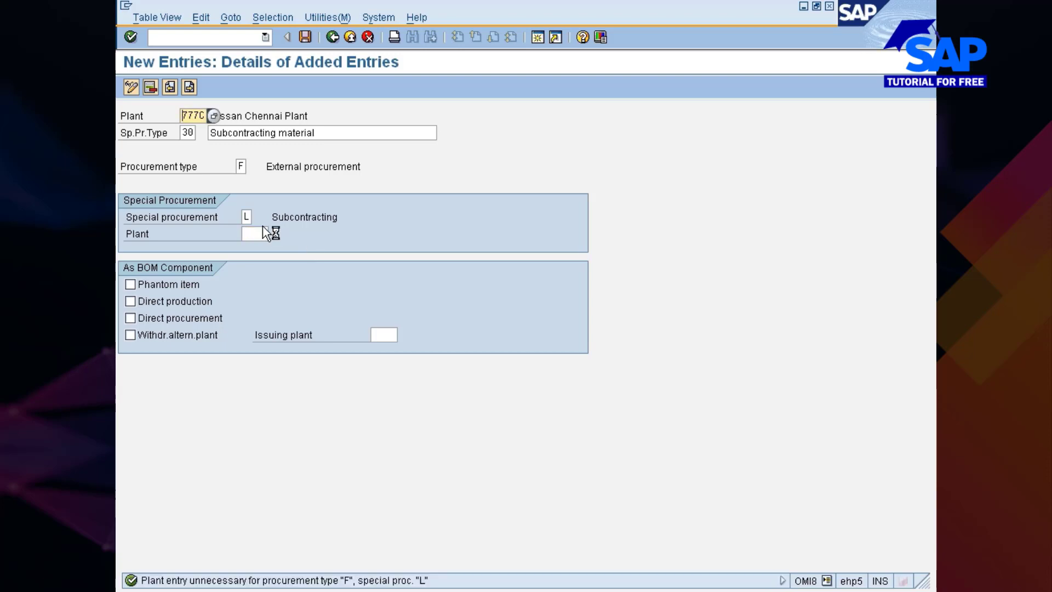
# Save the subcontracting special procurement entry and return to the plant parameters overview
pyautogui.click(309, 36)
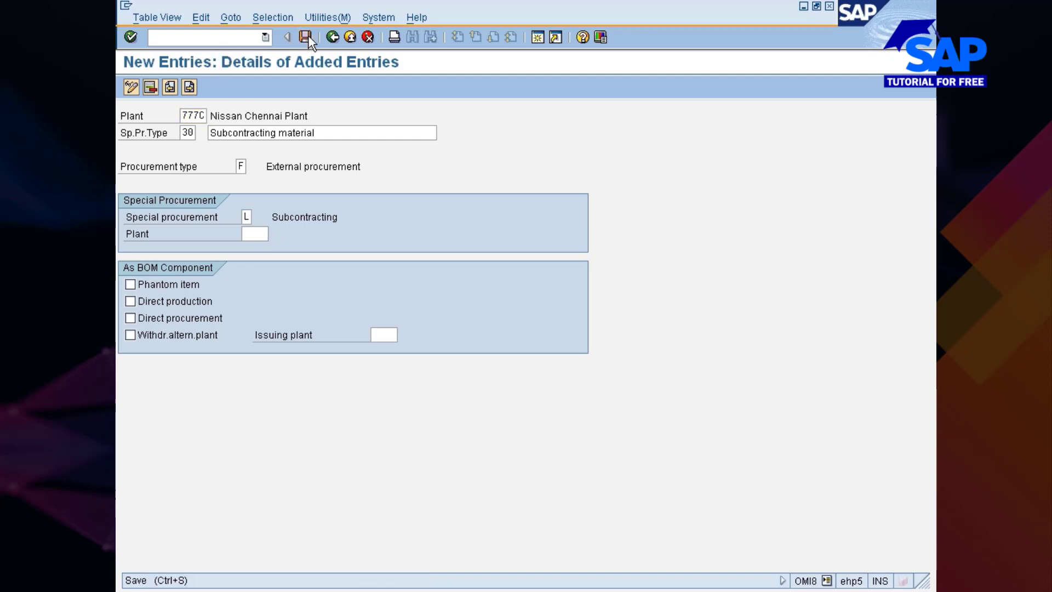
pyautogui.click(156, 249)
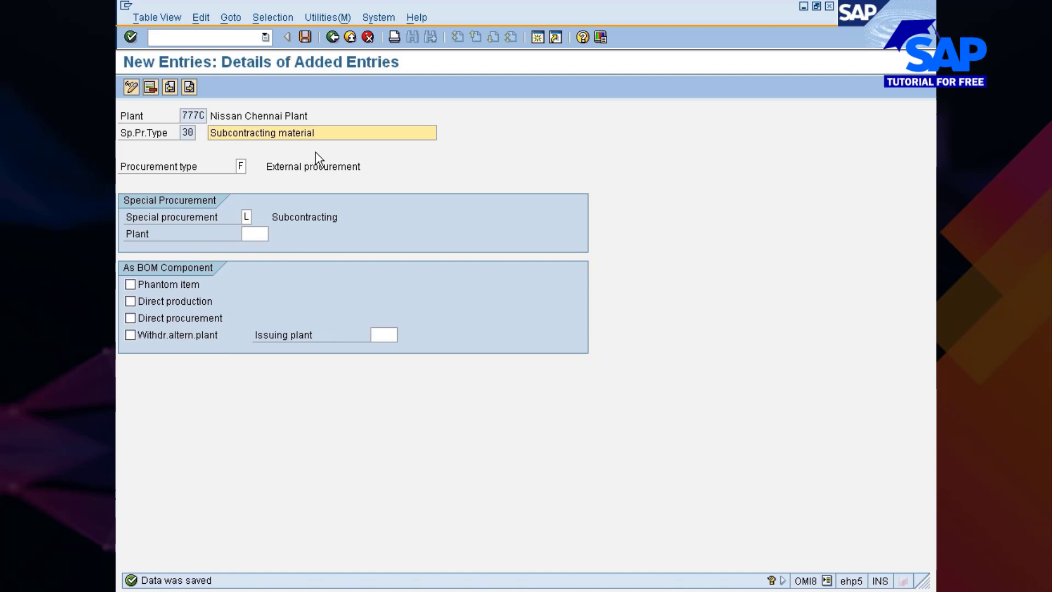
pyautogui.click(253, 235)
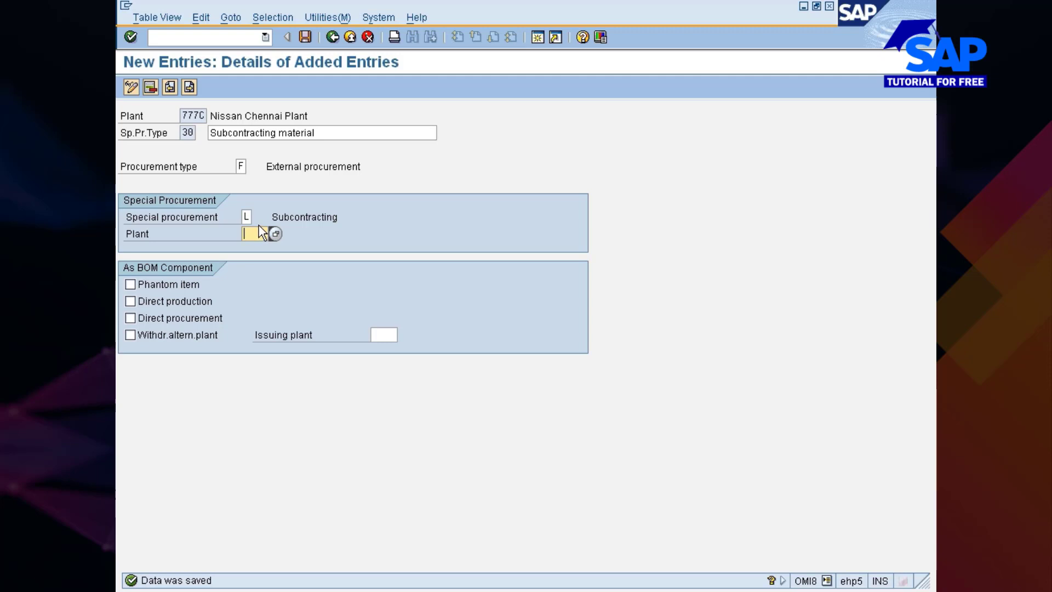
pyautogui.click(332, 37)
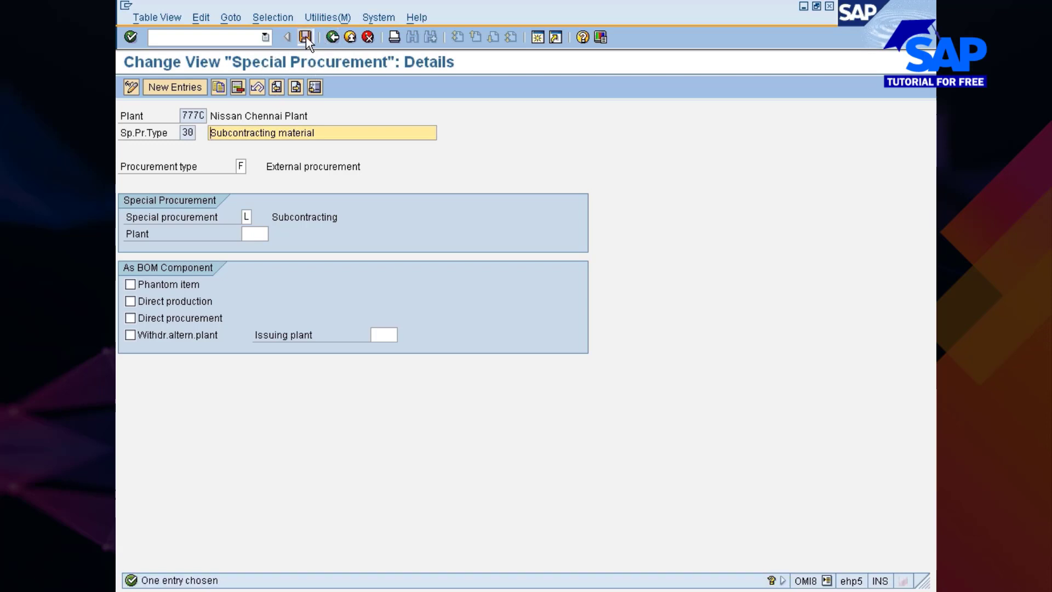
pyautogui.click(306, 37)
pyautogui.click(332, 37)
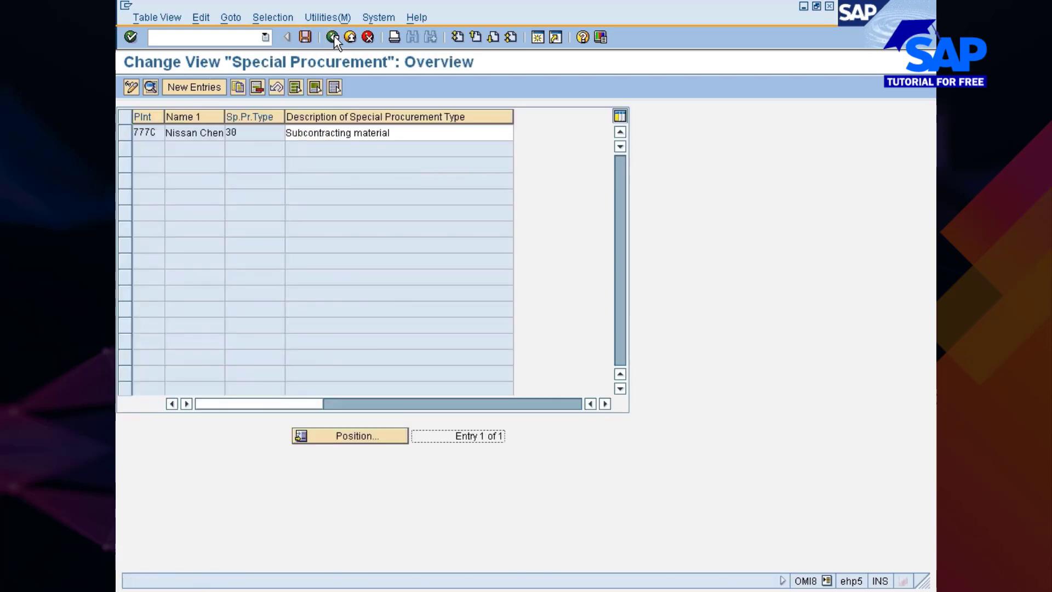
pyautogui.click(332, 37)
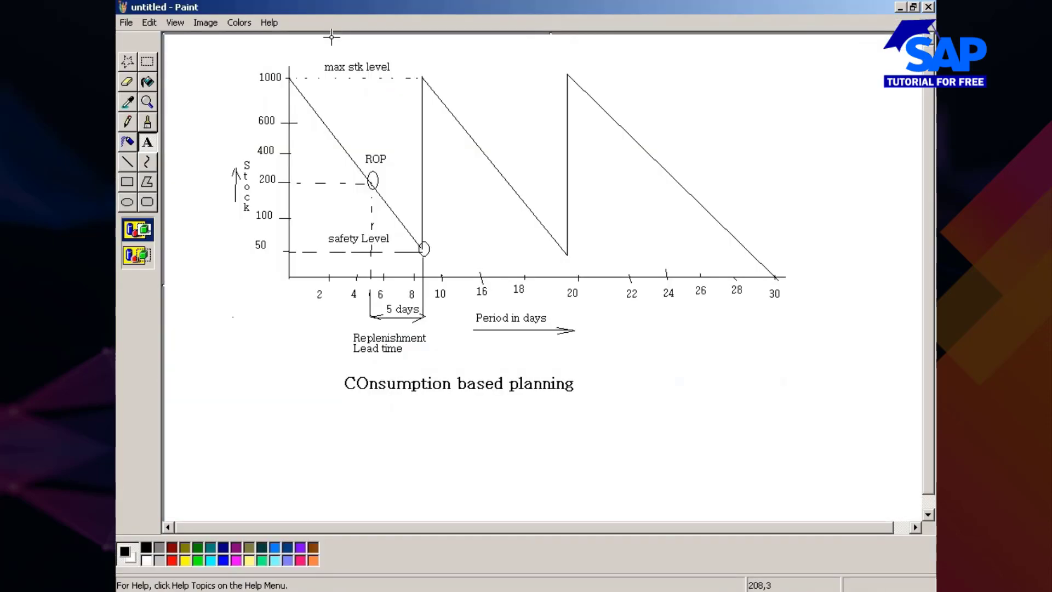
# Back in the material creation session, choose special procurement type 30 (Subcontracting material) for the material and confirm it
pyautogui.hotkey('alt', 'Tab')
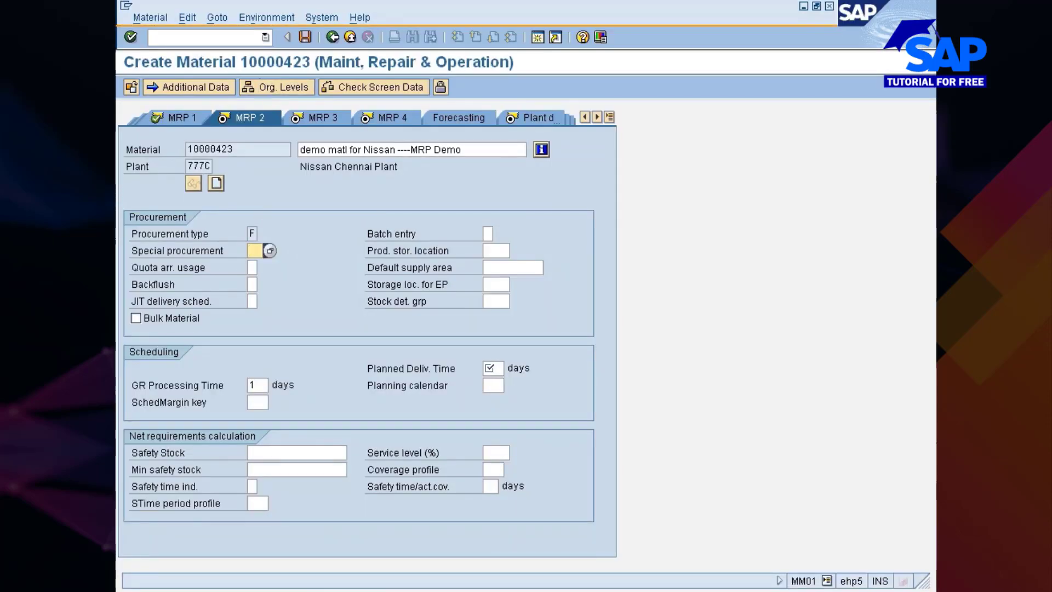
pyautogui.click(270, 250)
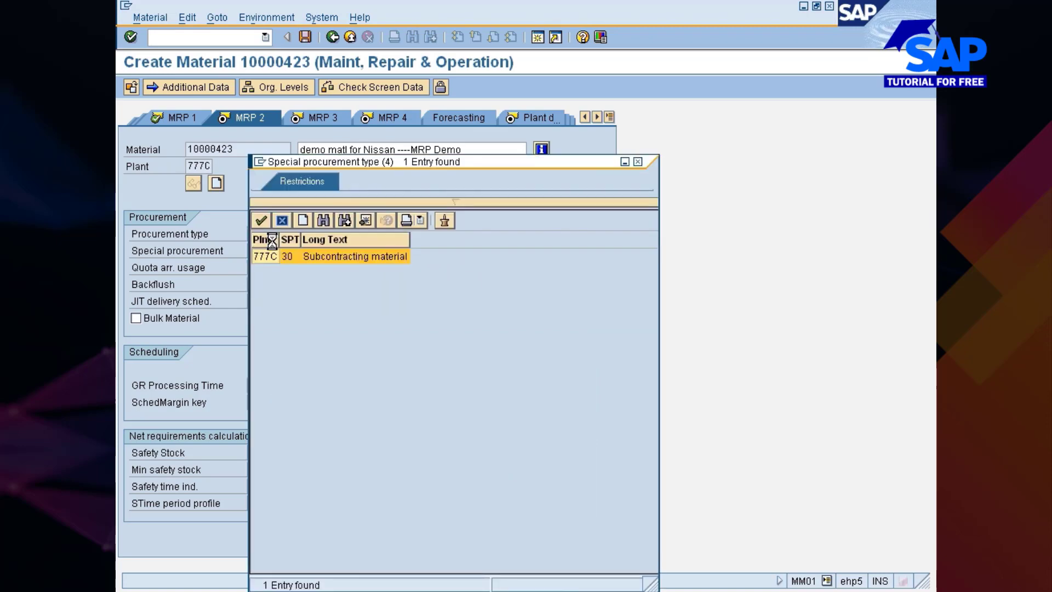
pyautogui.doubleClick(287, 257)
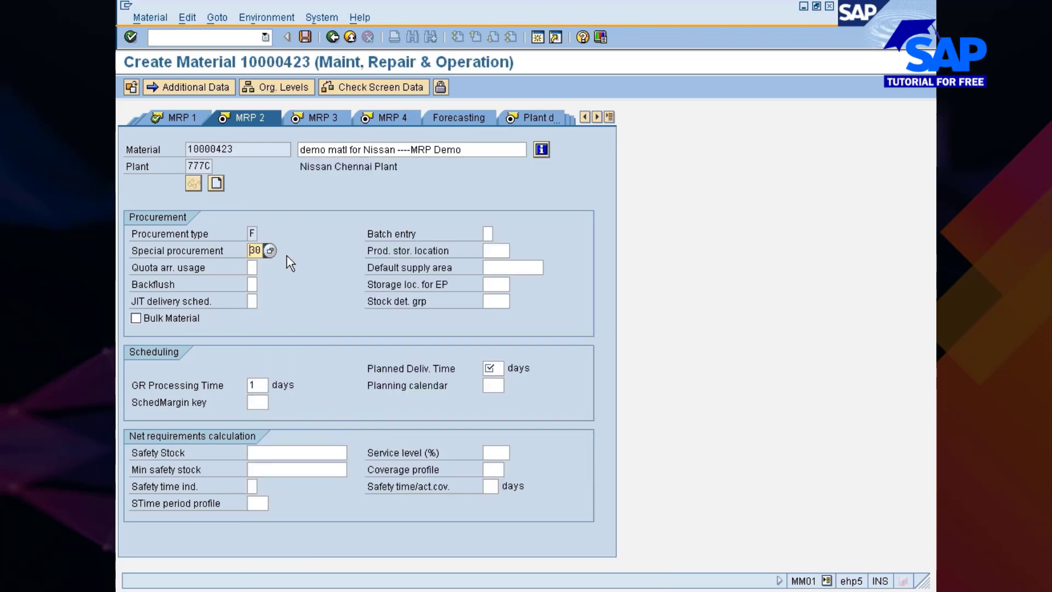
pyautogui.press('Return')
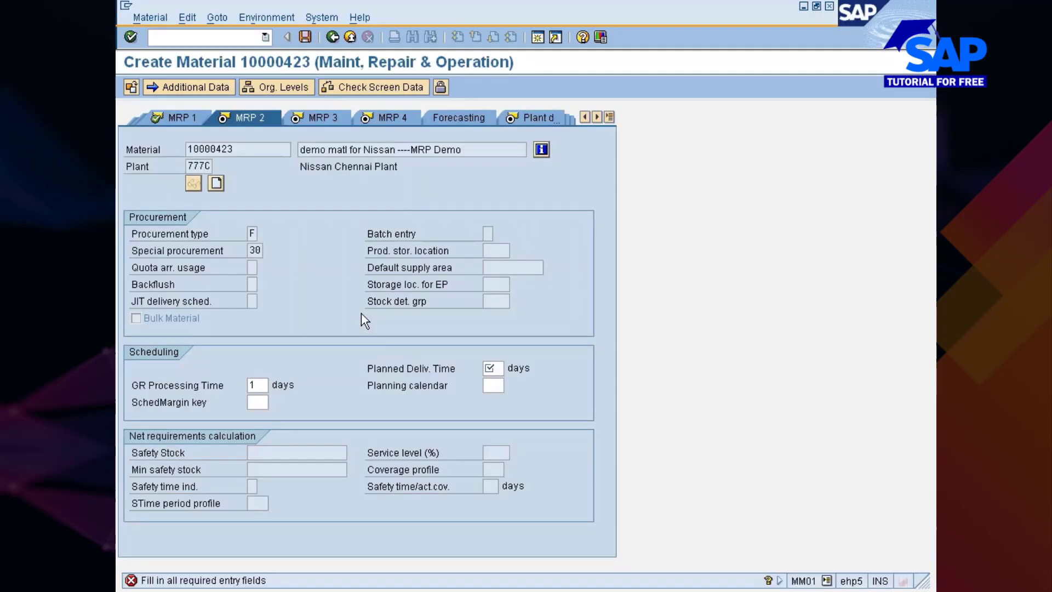
# Set the material's planned delivery time to 5 days and continue to the MRP 3 view
pyautogui.write('5')
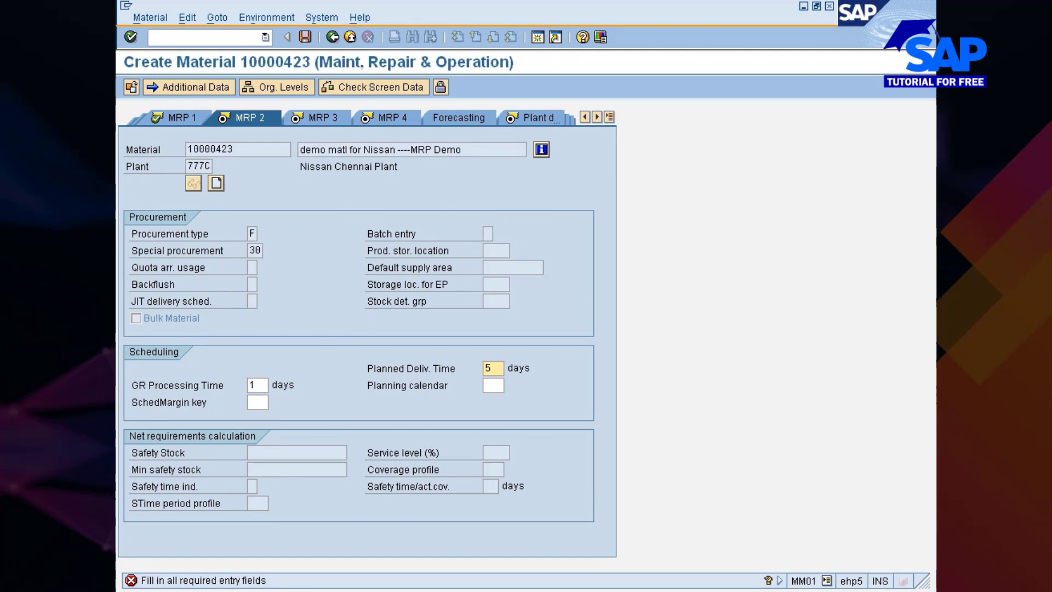
pyautogui.hotkey('alt', 'Tab')
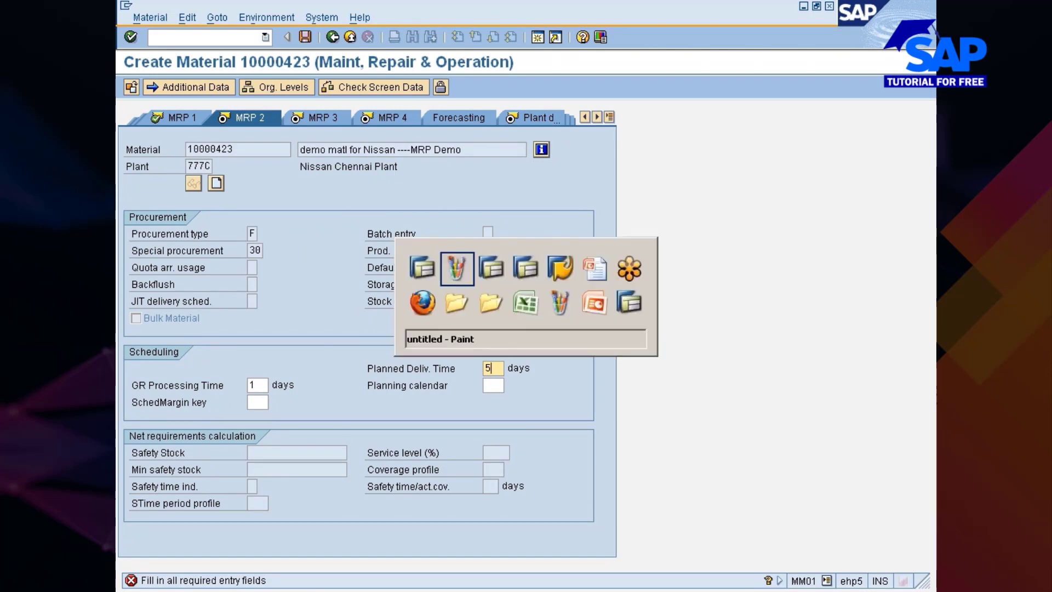
pyautogui.hotkey('alt', 'Tab')
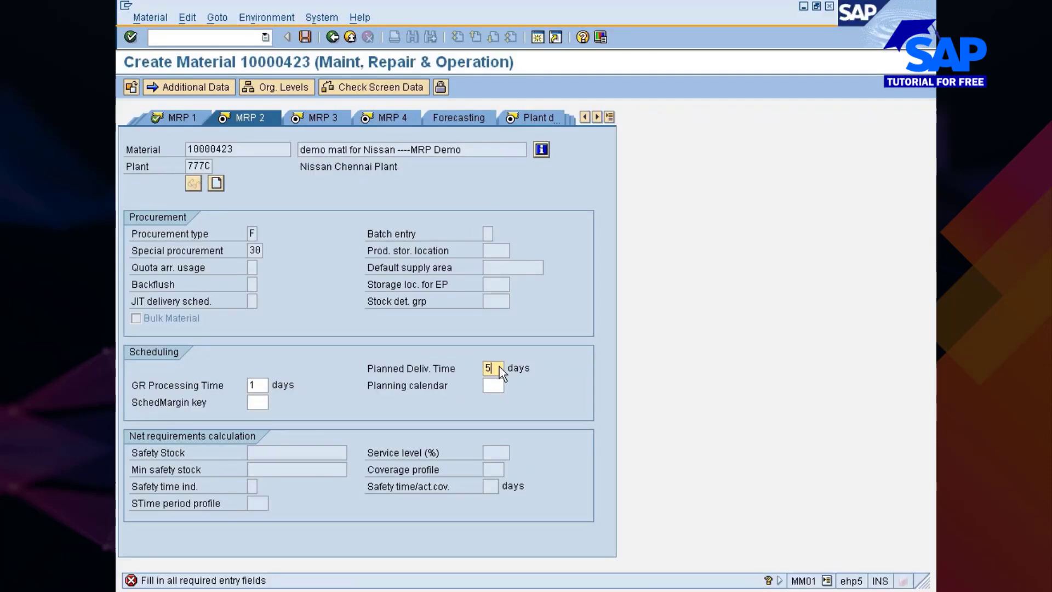
pyautogui.press('Return')
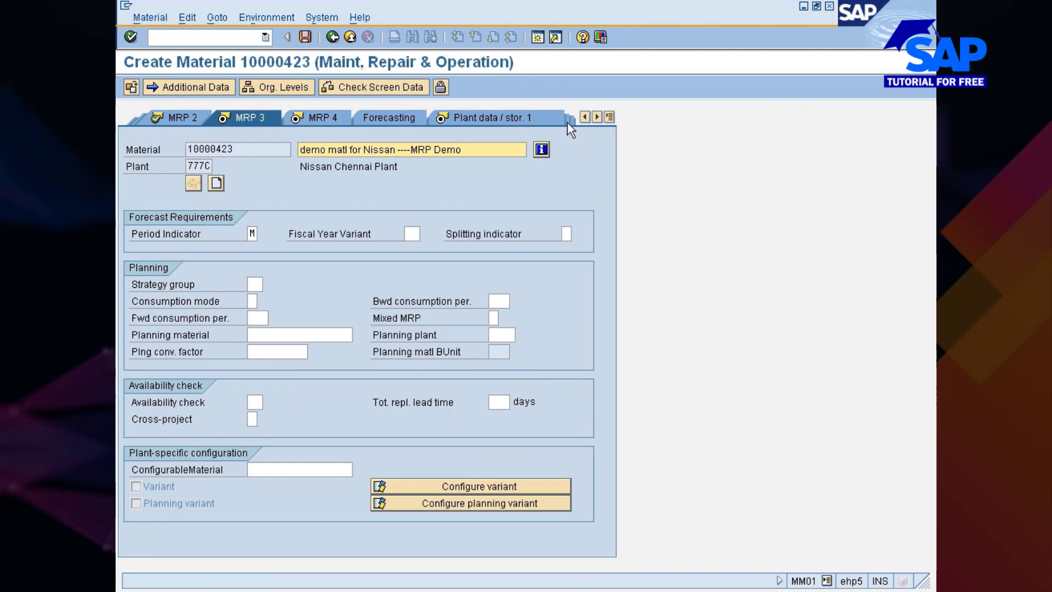
# Return to the material's MRP 2 view, set the safety stock to 50 and continue to MRP 3
pyautogui.click(179, 116)
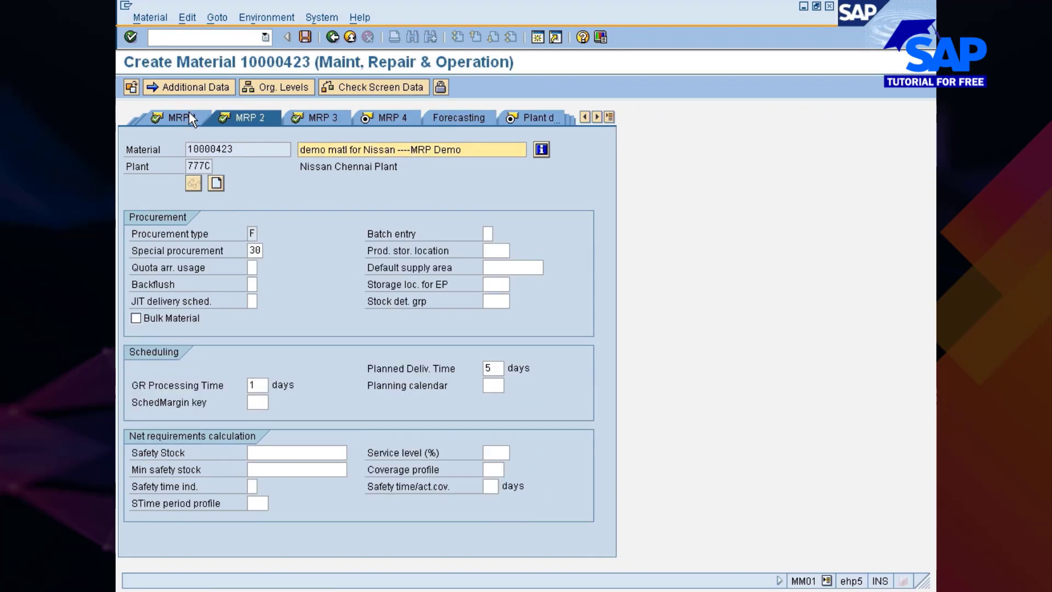
pyautogui.click(256, 402)
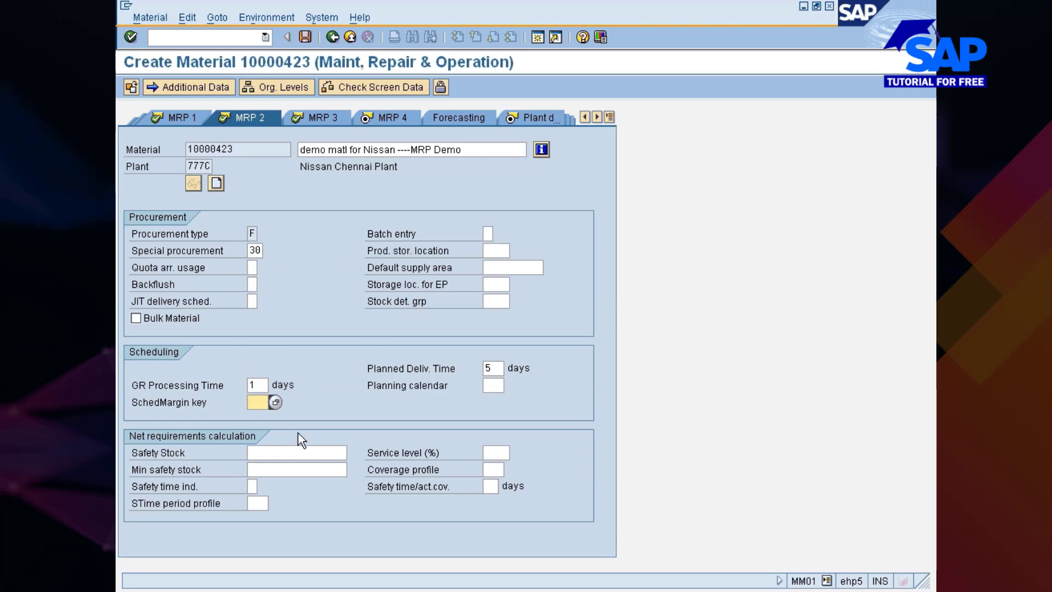
pyautogui.press('Tab')
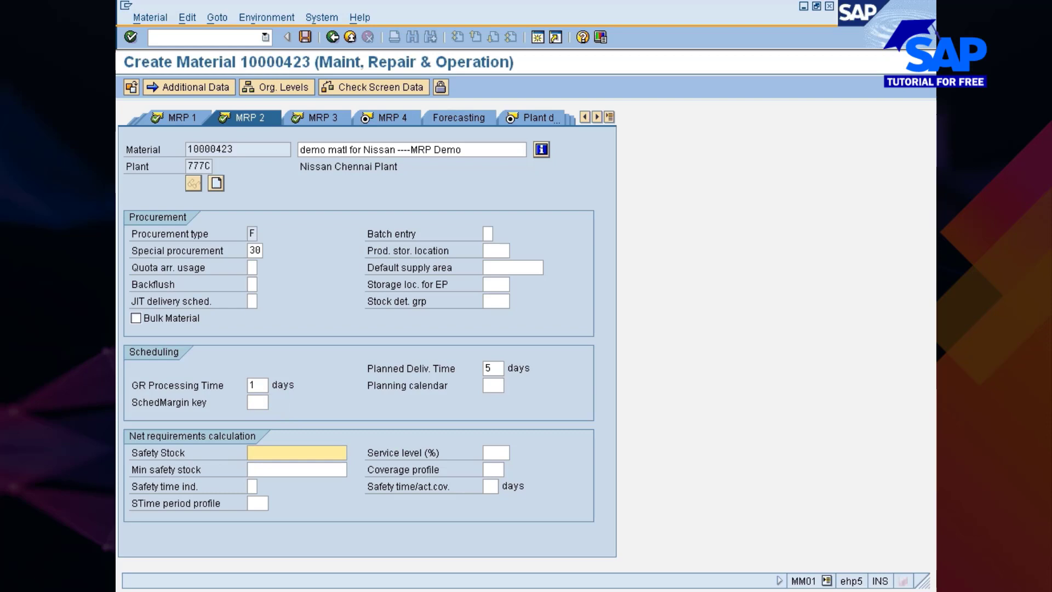
pyautogui.write('50')
pyautogui.press('Return')
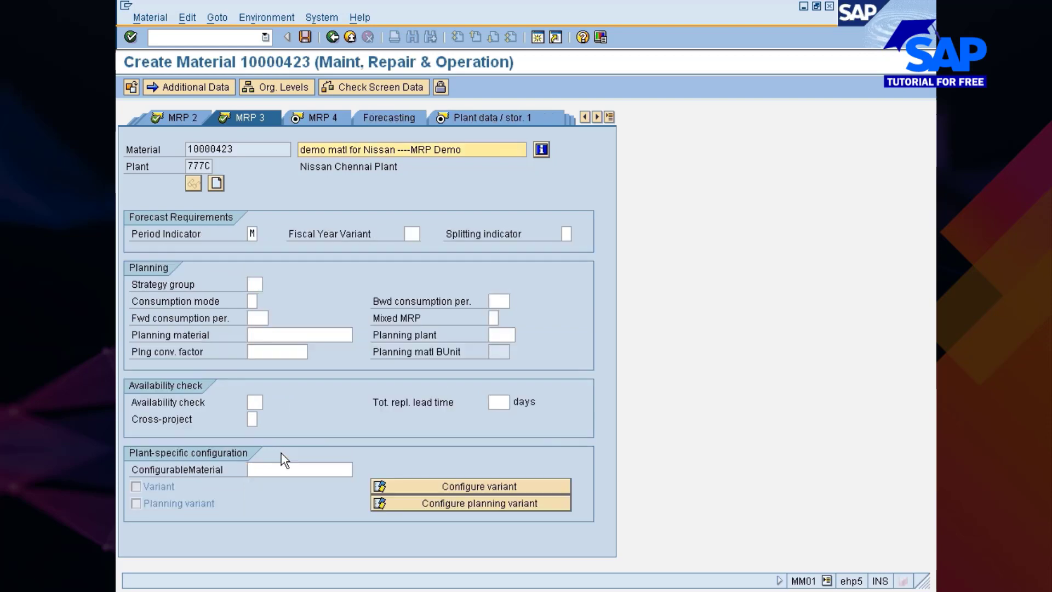
# Continue through the remaining MRP, forecasting and plant data views to Accounting 1, leaving their fields unfilled
pyautogui.press('Return')
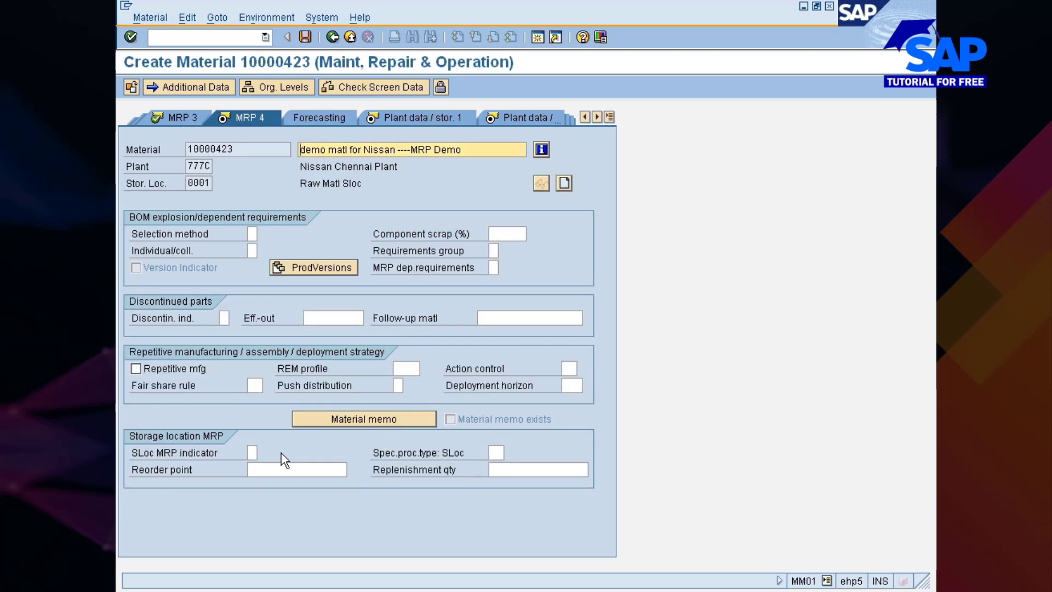
pyautogui.press('Return')
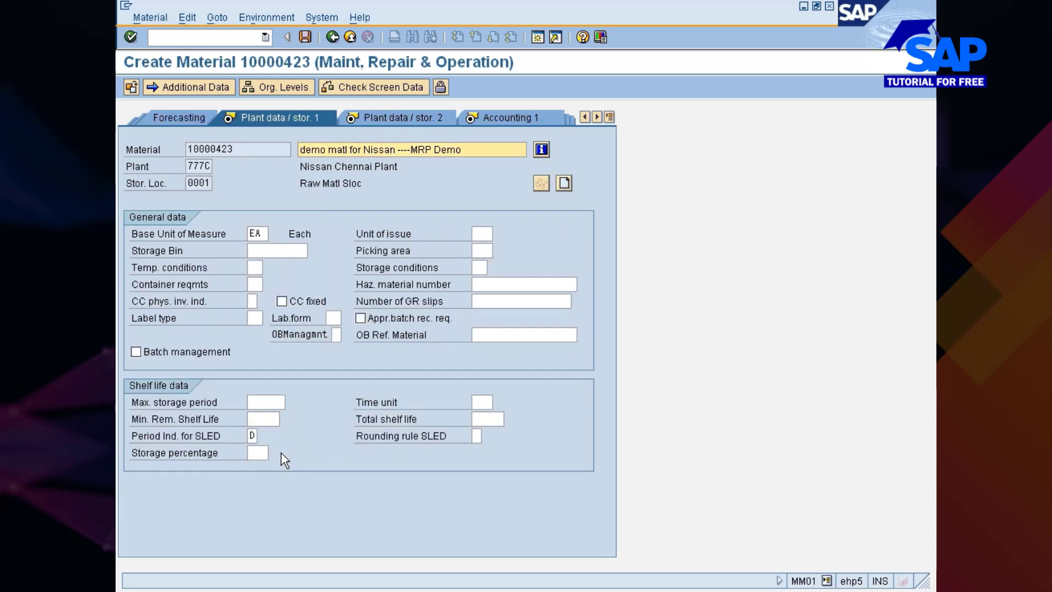
pyautogui.press('Return')
pyautogui.press('Return')
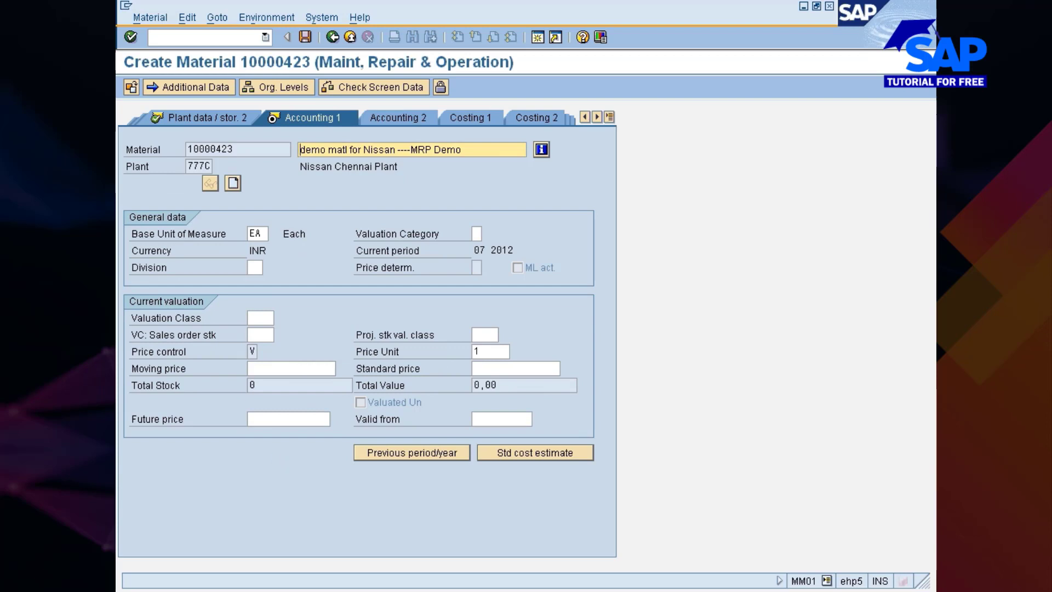
# Assign valuation class 3006 and a moving price of 20 to the material, then save it
pyautogui.click(263, 318)
pyautogui.click(277, 317)
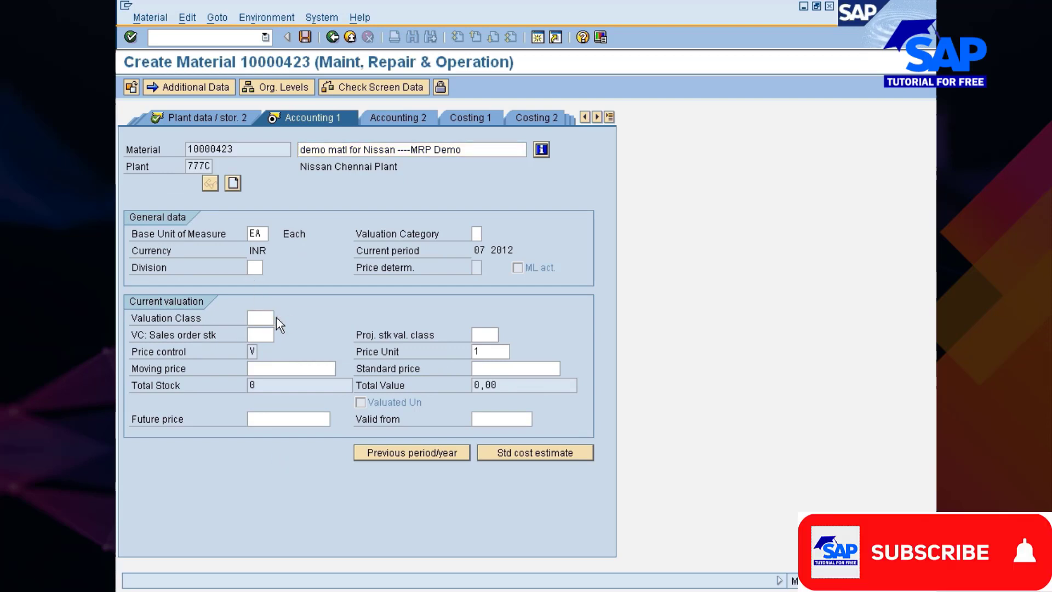
pyautogui.doubleClick(248, 172)
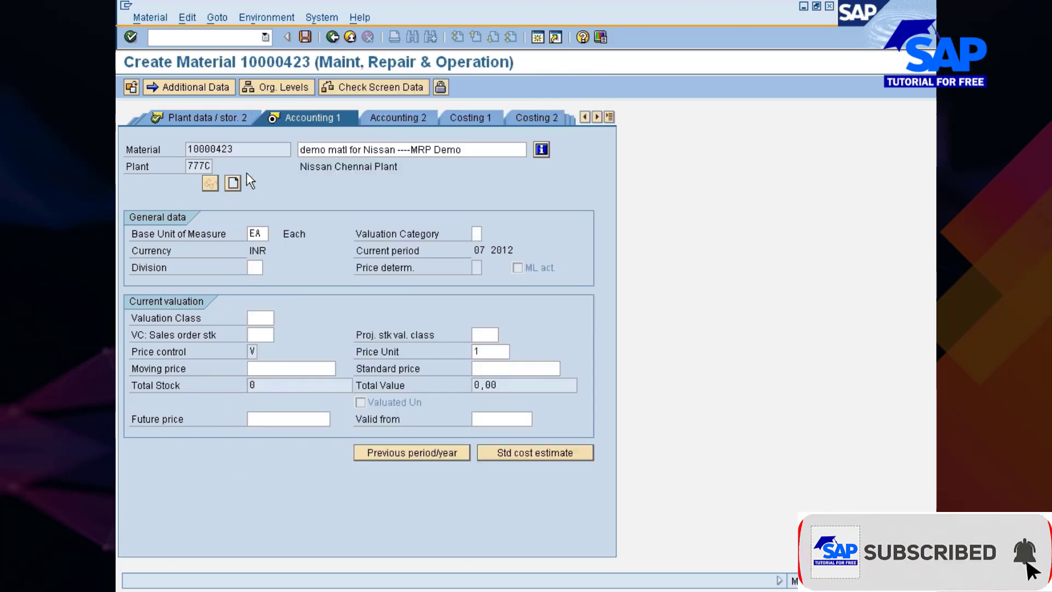
pyautogui.click(266, 366)
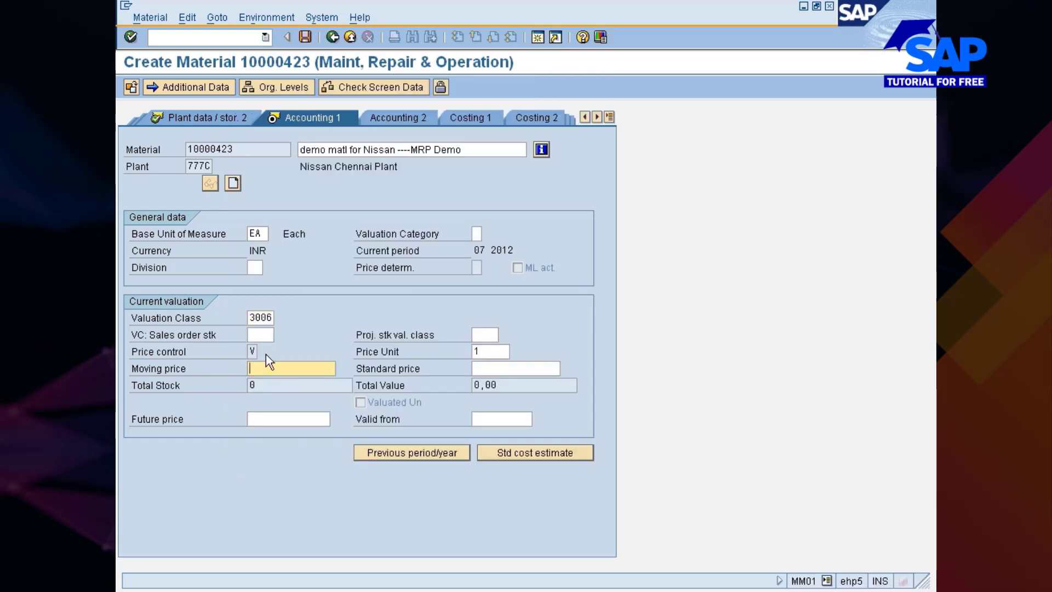
pyautogui.write('20')
pyautogui.press('Return')
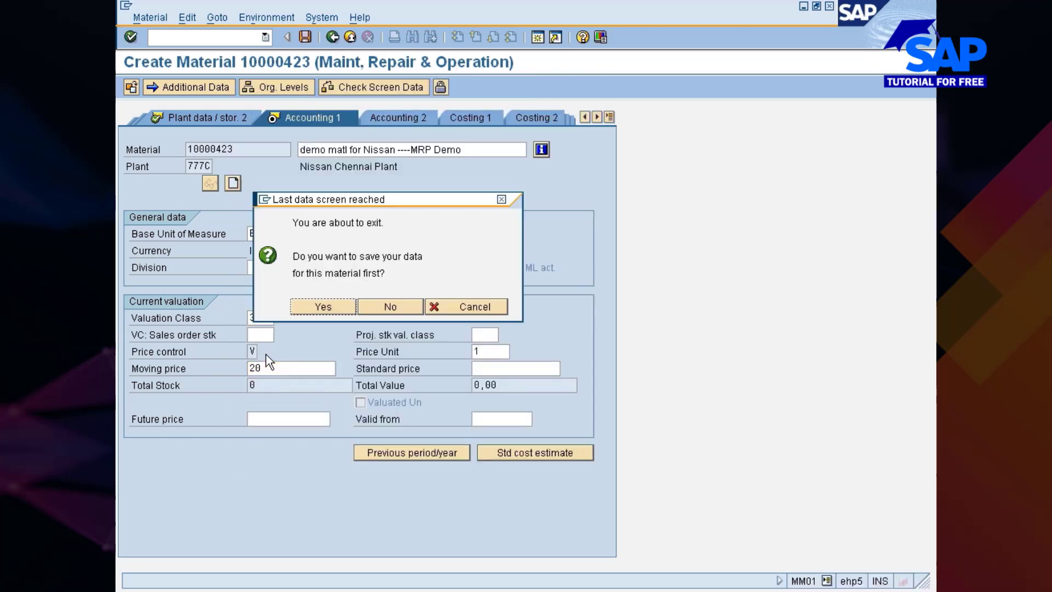
pyautogui.press('Return')
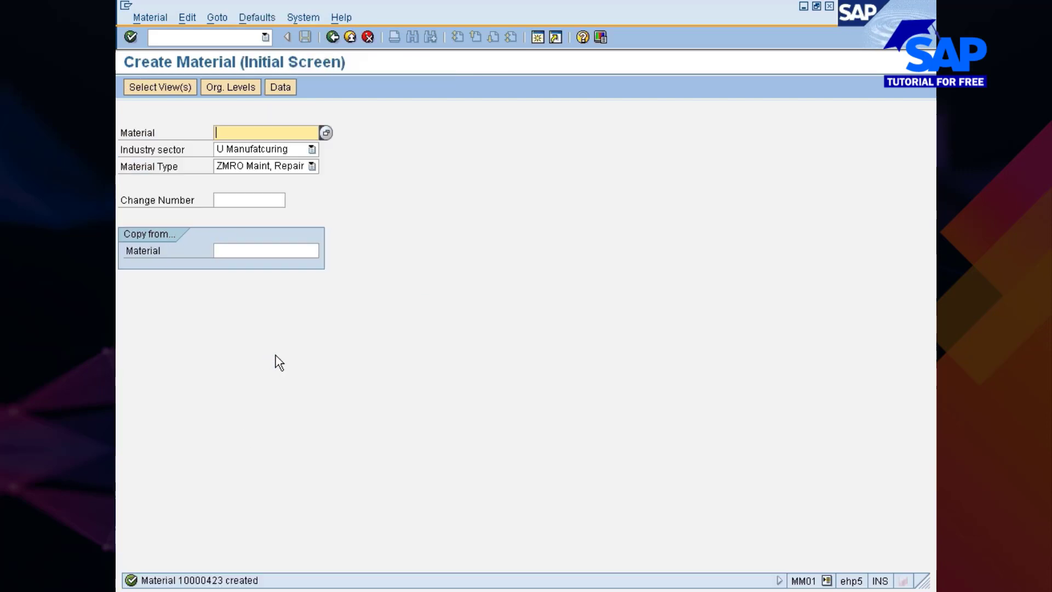
# Open the initial display screen for the newly created material
pyautogui.click(147, 18)
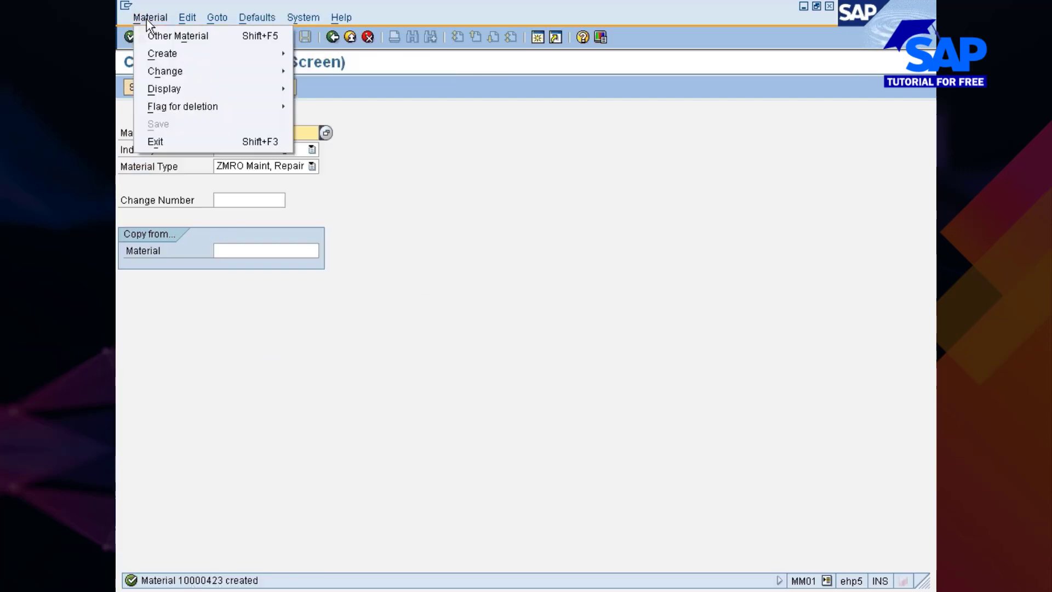
pyautogui.moveTo(167, 89)
pyautogui.click(327, 90)
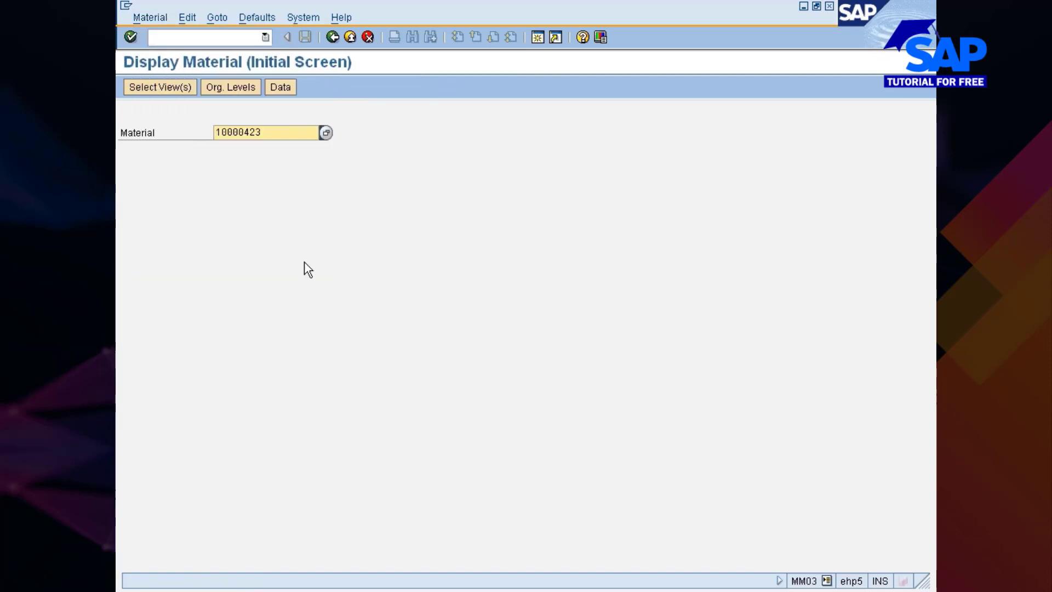
# Switch to the purchase requisition session and start a new requisition
pyautogui.click(584, 589)
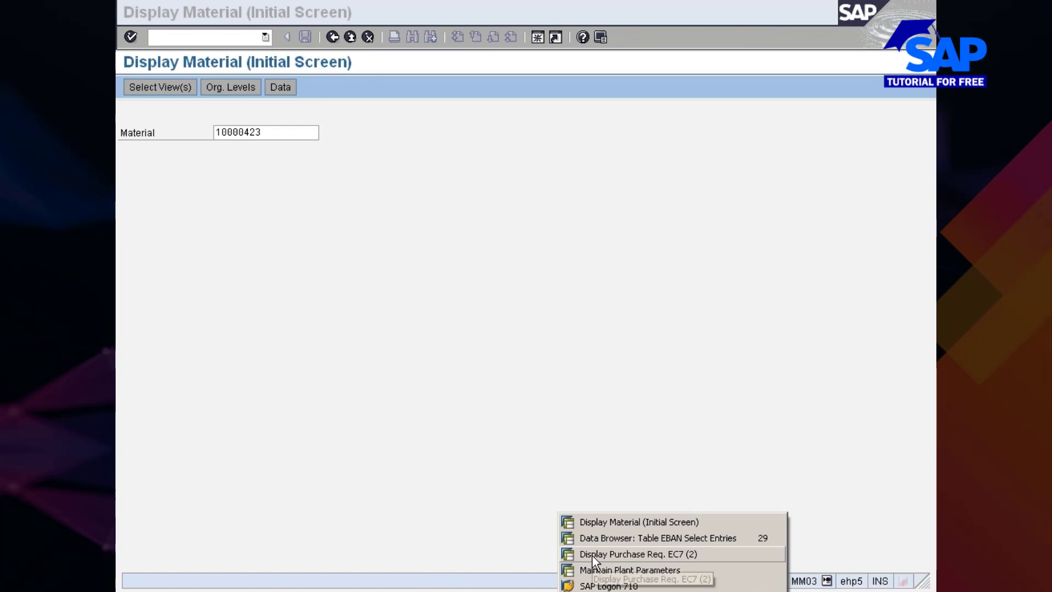
pyautogui.click(591, 555)
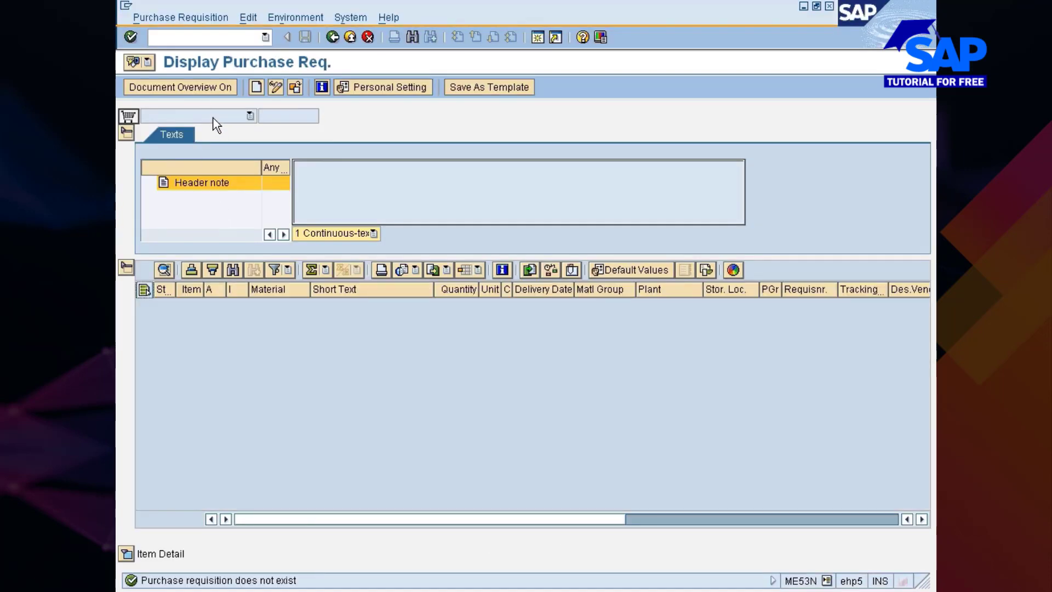
pyautogui.click(256, 87)
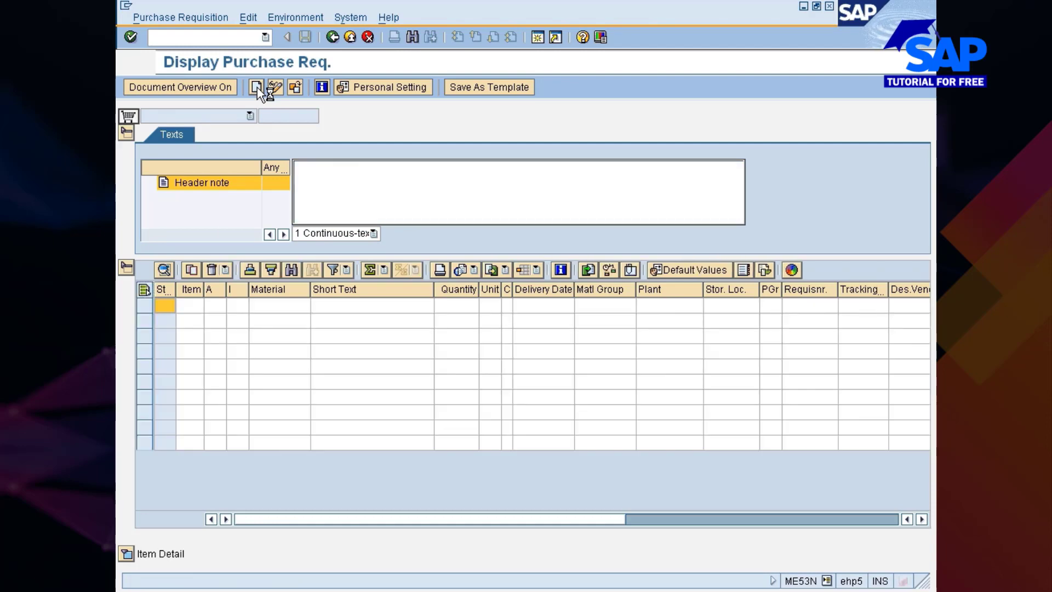
# Enter a requisition item for material 10000423 with quantity 100 and plant 777C, and confirm it
pyautogui.click(268, 307)
pyautogui.write('10000423')
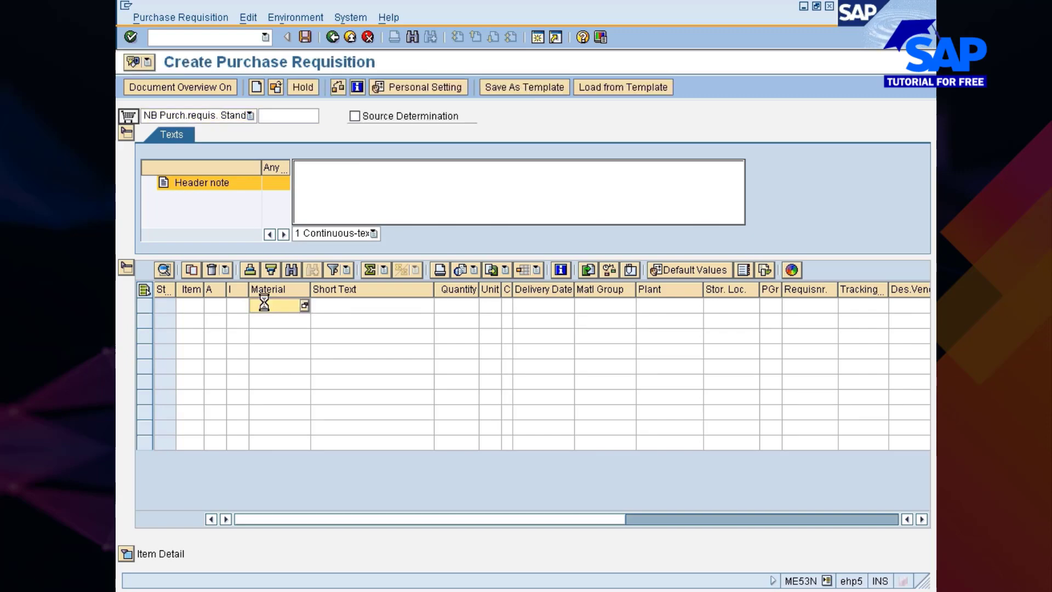
pyautogui.press('Tab')
pyautogui.press('Tab')
pyautogui.write('1')
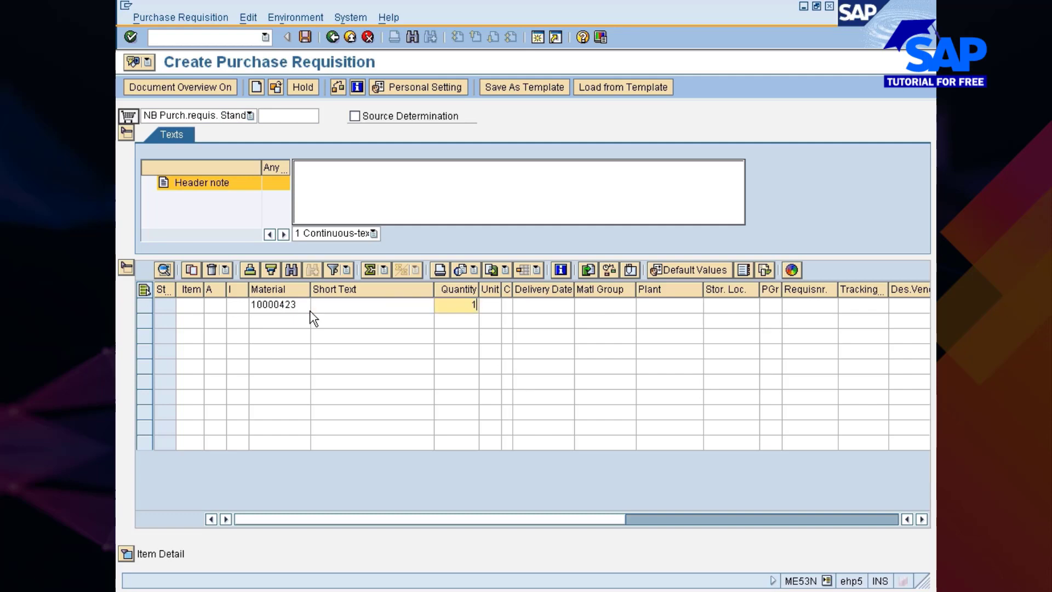
pyautogui.write('00')
pyautogui.press('Tab')
pyautogui.press('Tab')
pyautogui.press('Tab')
pyautogui.press('Tab')
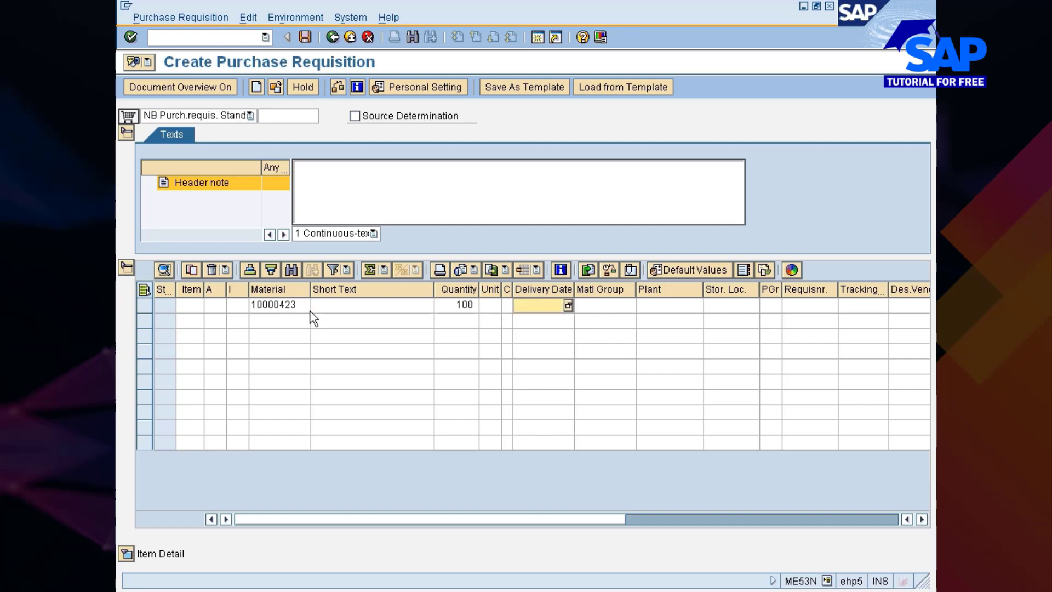
pyautogui.write('777')
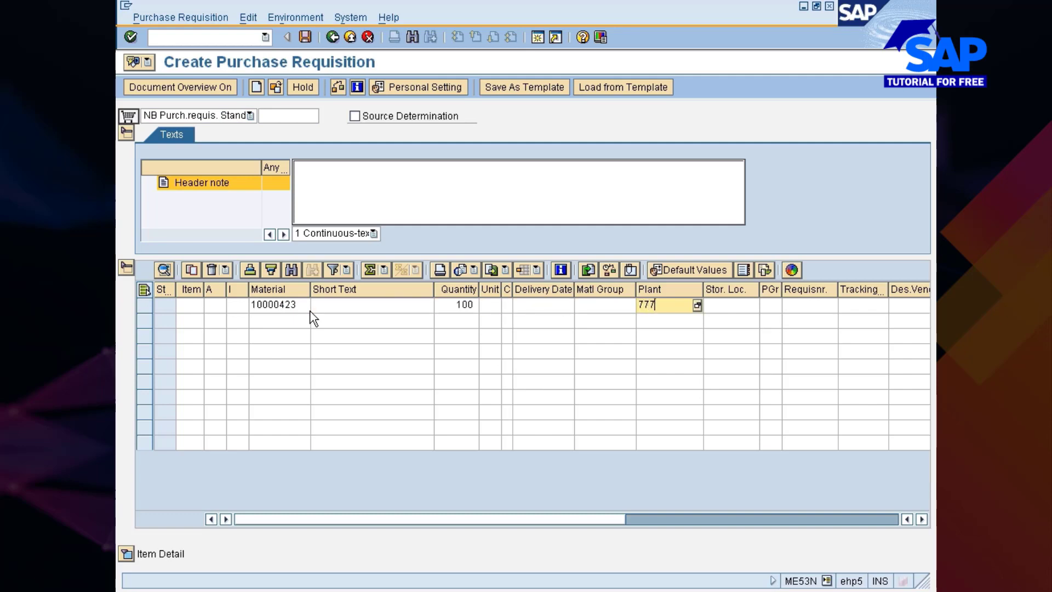
pyautogui.write('c')
pyautogui.press('Return')
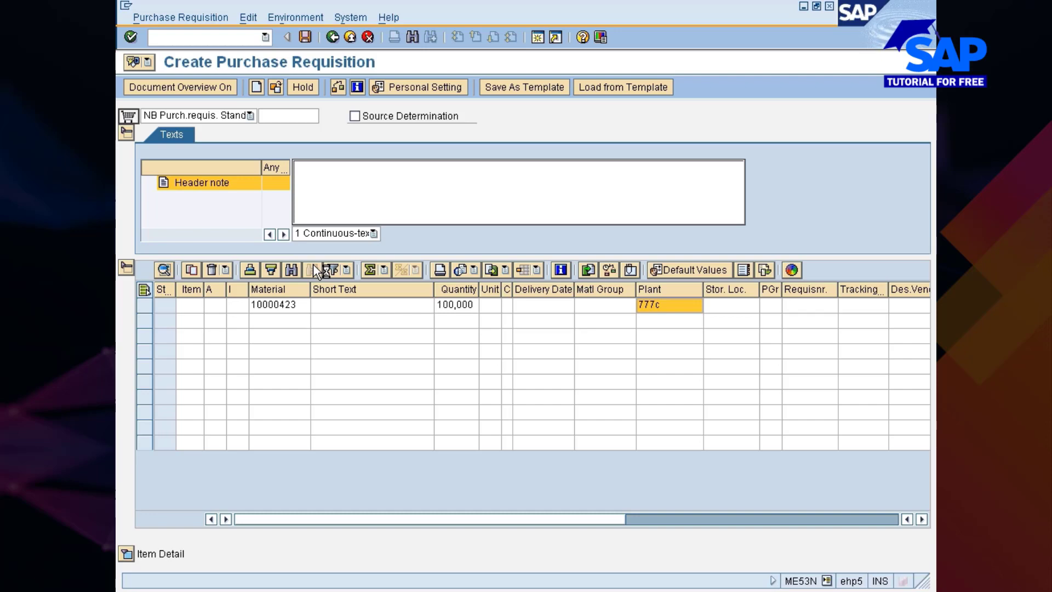
pyautogui.press('Return')
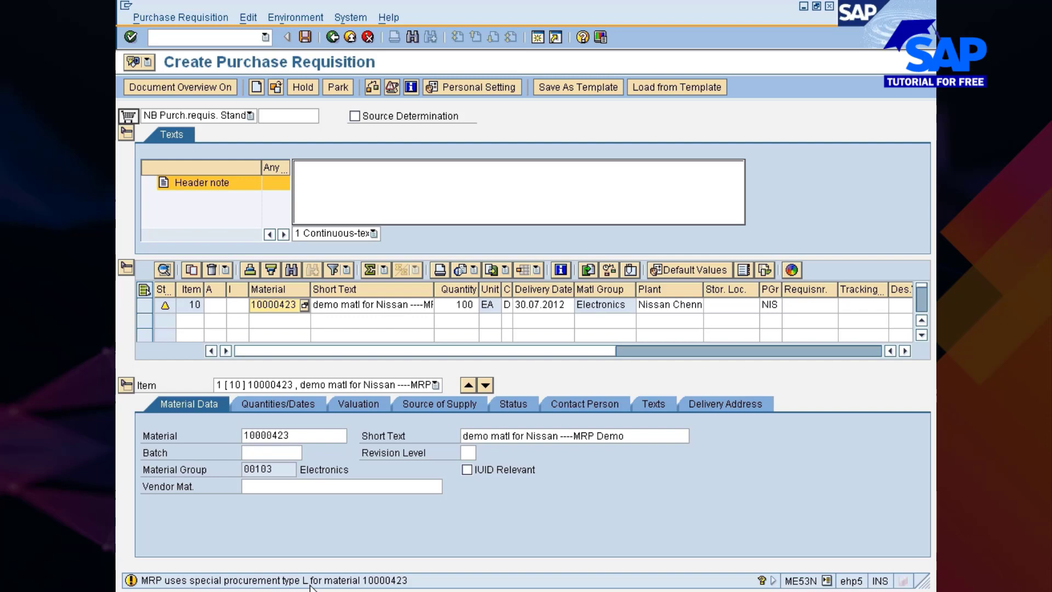
# Read the detailed help for the special procurement type message on the requisition item, then close it
pyautogui.press('Return')
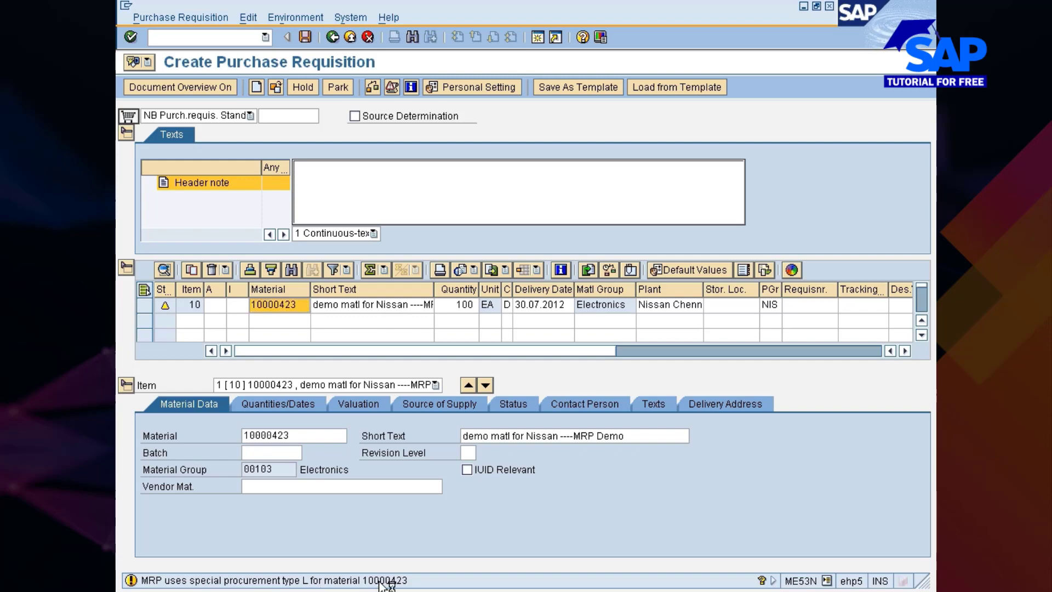
pyautogui.doubleClick(379, 580)
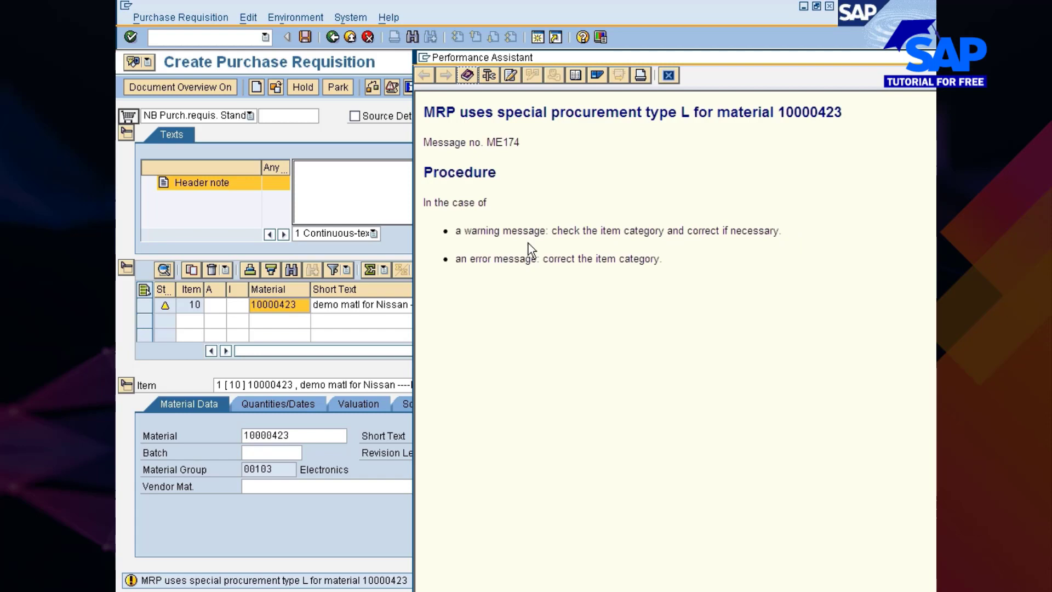
pyautogui.click(668, 75)
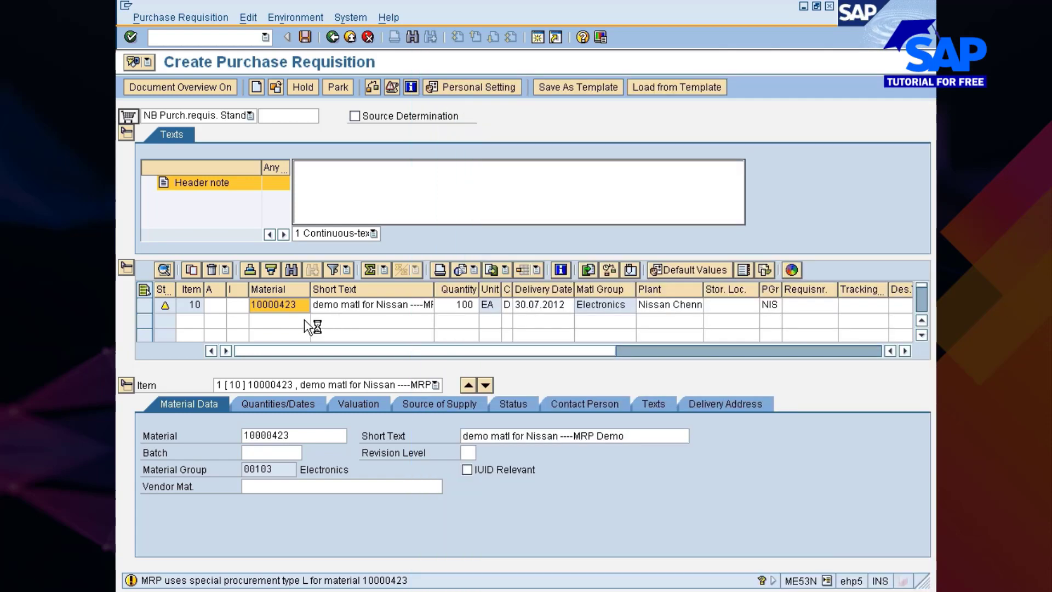
# Set the requisition item's item category to L (Subcontracting)
pyautogui.click(234, 308)
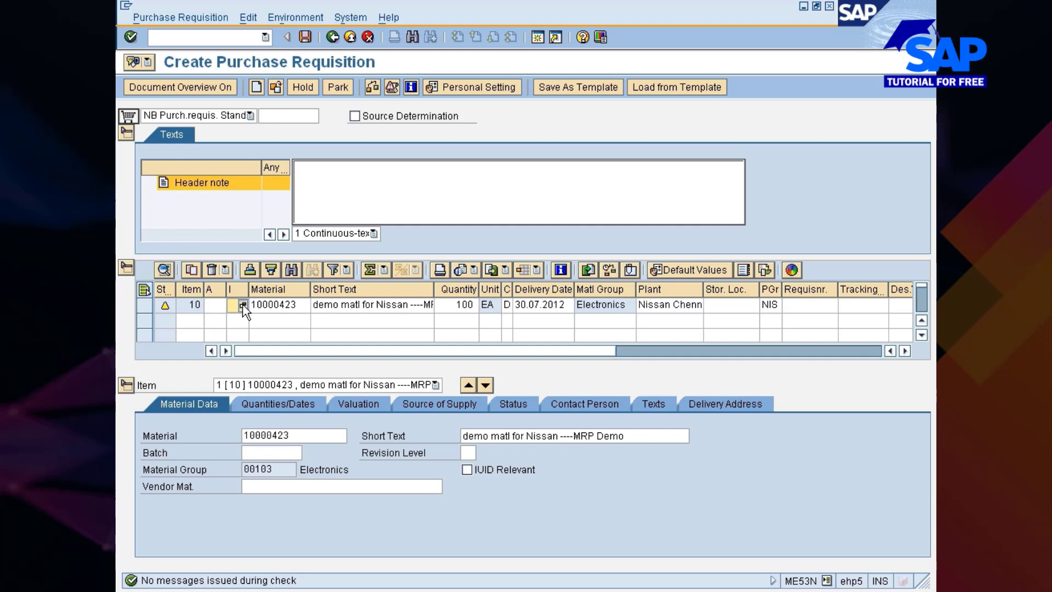
pyautogui.click(243, 306)
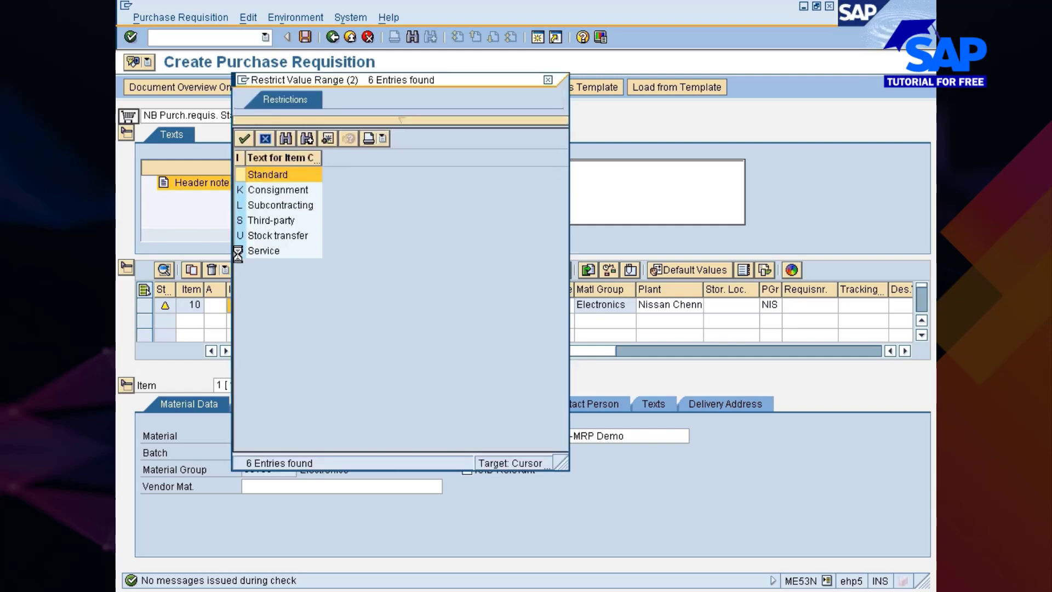
pyautogui.doubleClick(251, 204)
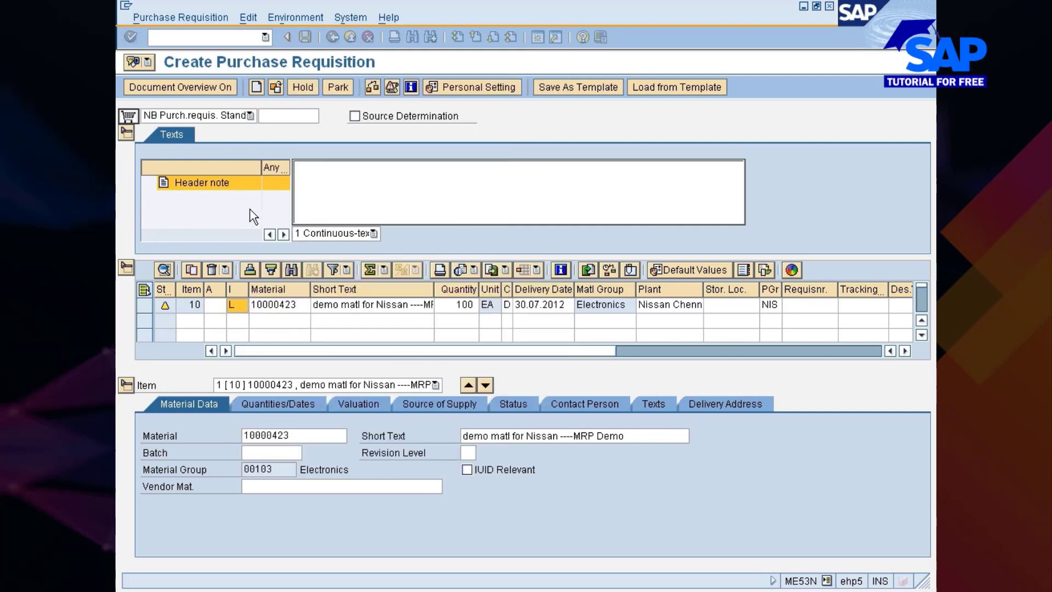
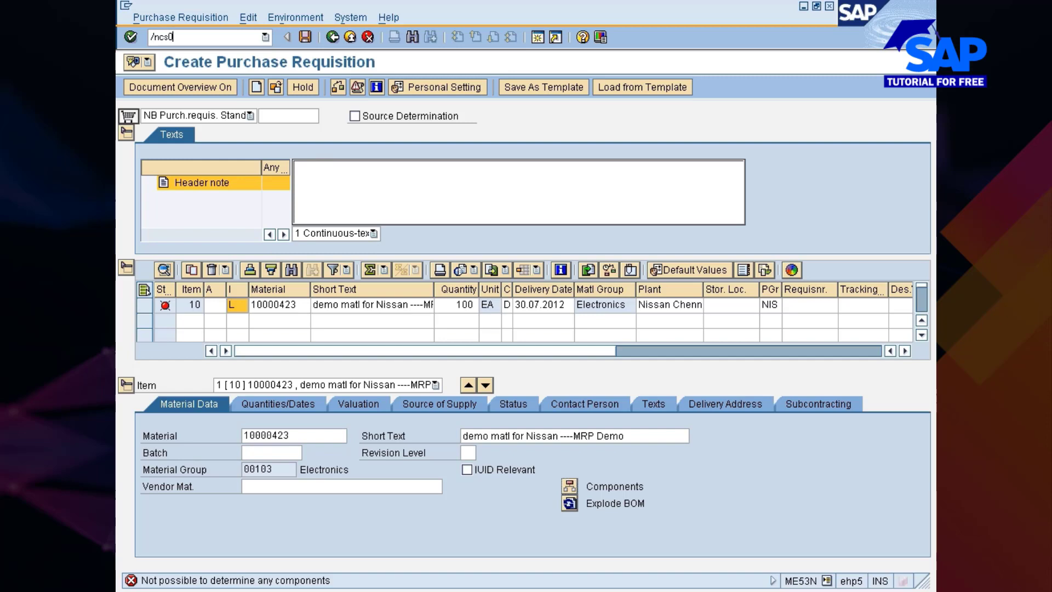
# Start creating a material BOM with CS01 for material 10000423, plant 777C and BOM usage 1 (Production)
pyautogui.press('Return')
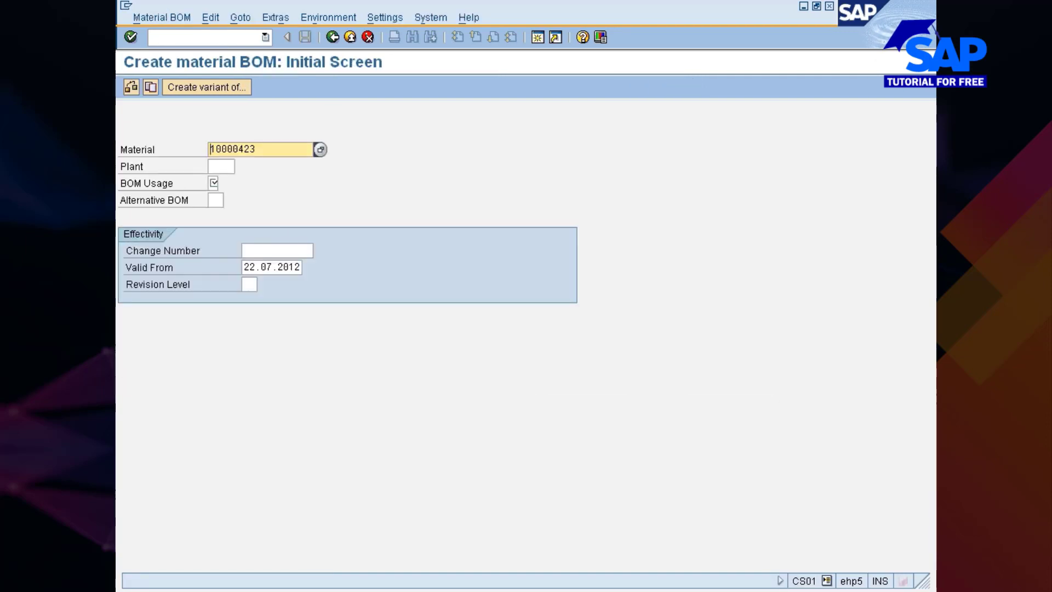
pyautogui.click(221, 166)
pyautogui.write('777c')
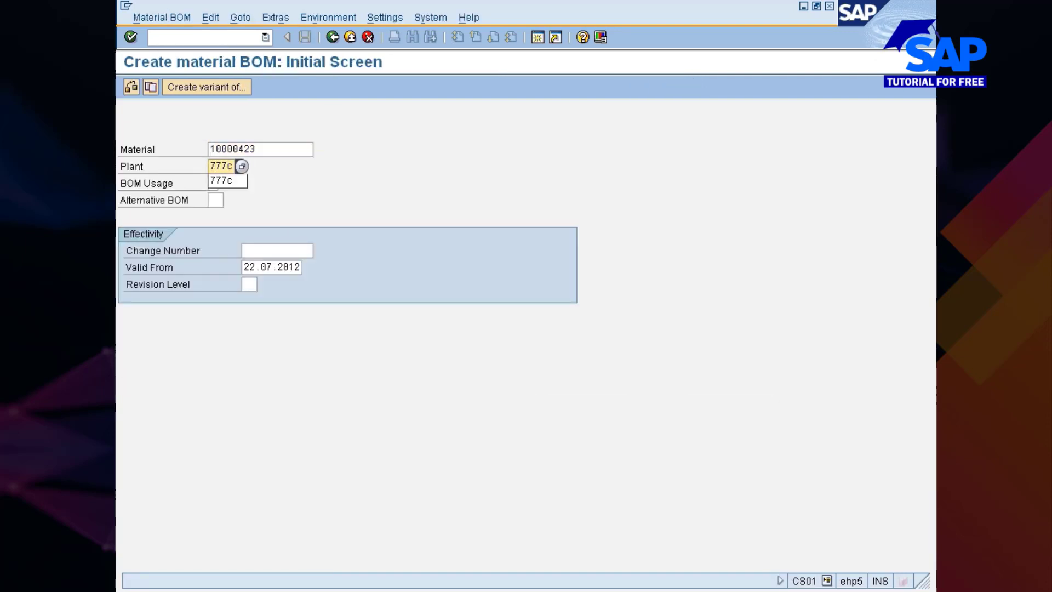
pyautogui.press('Tab')
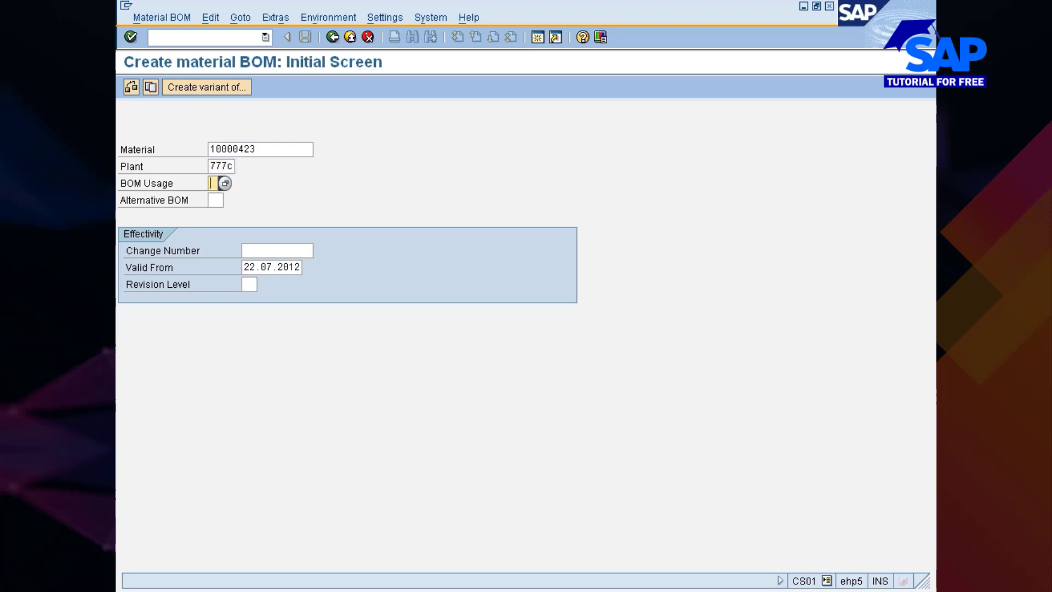
pyautogui.press('F4')
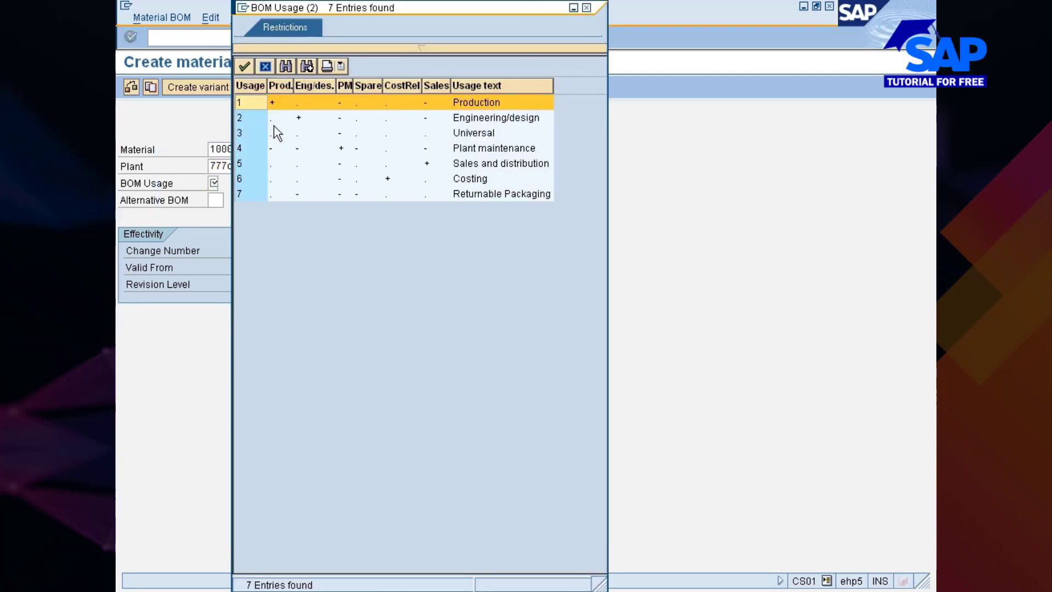
pyautogui.doubleClick(245, 104)
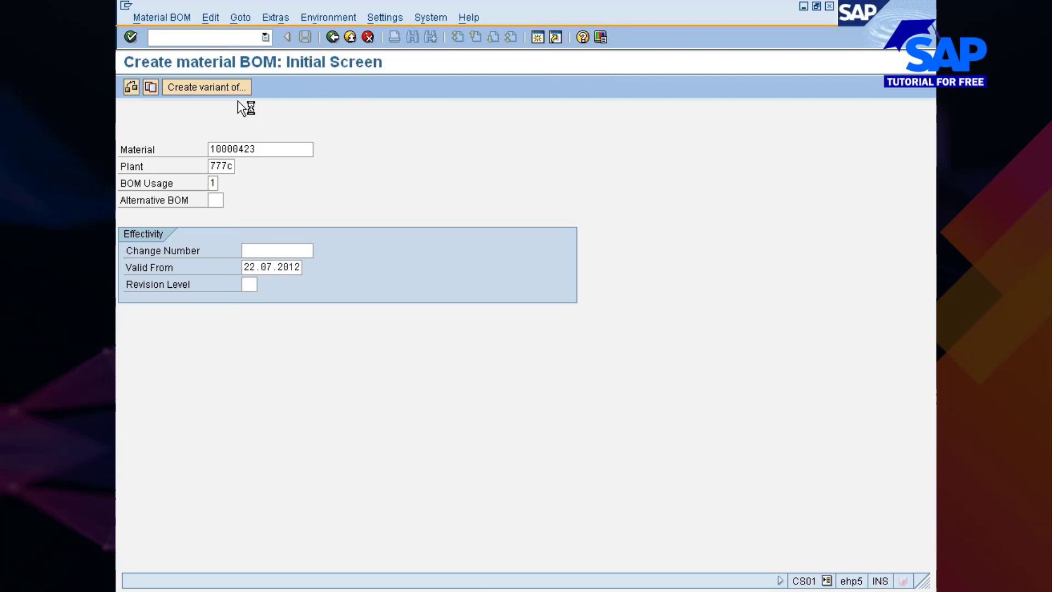
pyautogui.press('Return')
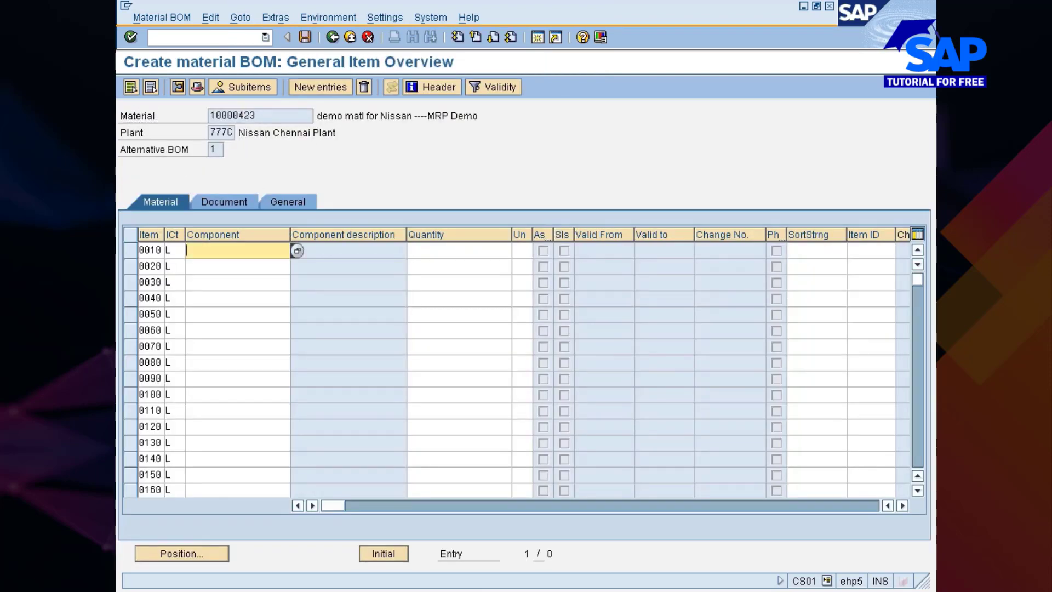
# Enter DTHARDDISK, DTCPU and 2GBRAM as the components of BOM items 0010, 0020 and 0030
pyautogui.click(227, 249)
pyautogui.click(221, 264)
pyautogui.click(222, 266)
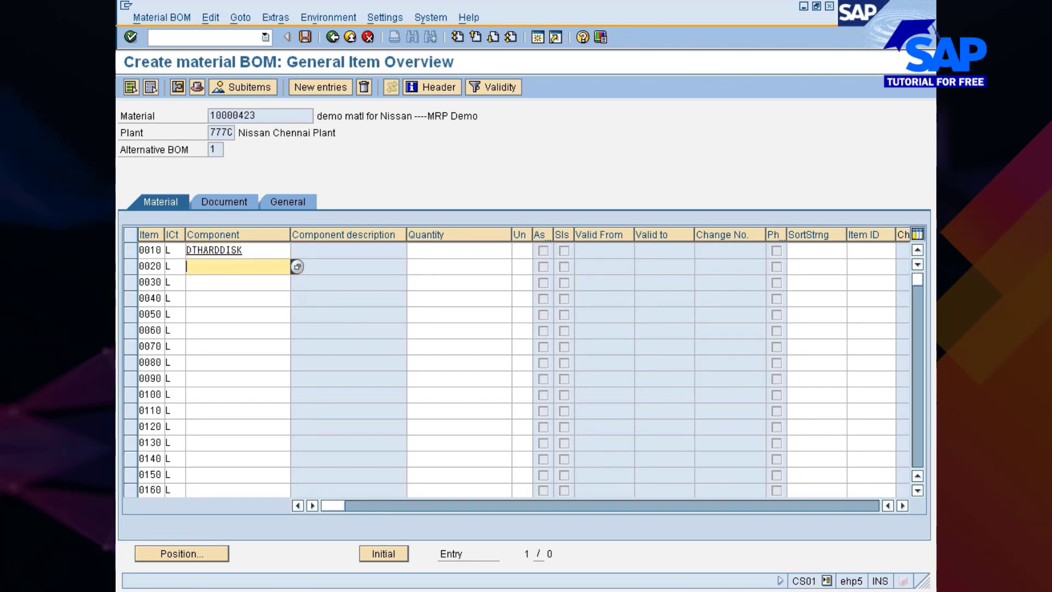
pyautogui.click(216, 292)
pyautogui.click(213, 282)
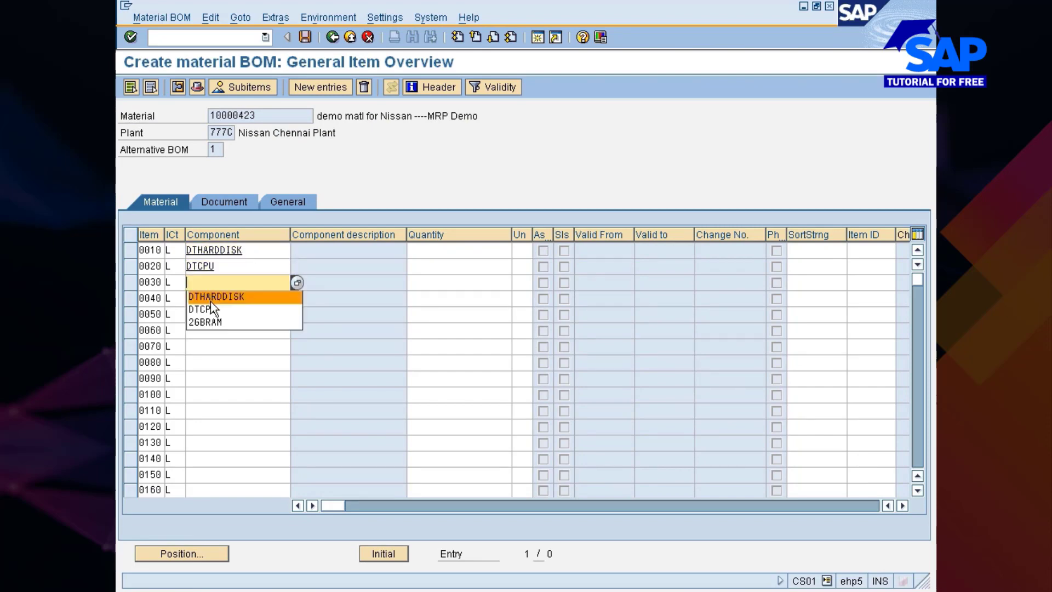
pyautogui.click(210, 309)
pyautogui.press('BackSpace')
pyautogui.press('BackSpace')
pyautogui.press('BackSpace')
pyautogui.press('BackSpace')
pyautogui.press('BackSpace')
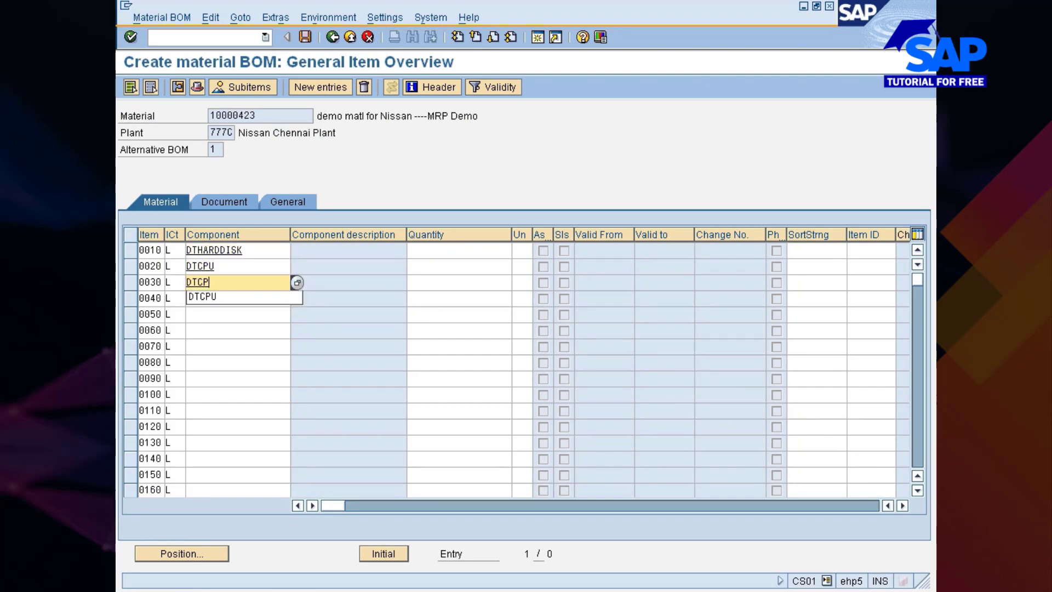
pyautogui.click(205, 322)
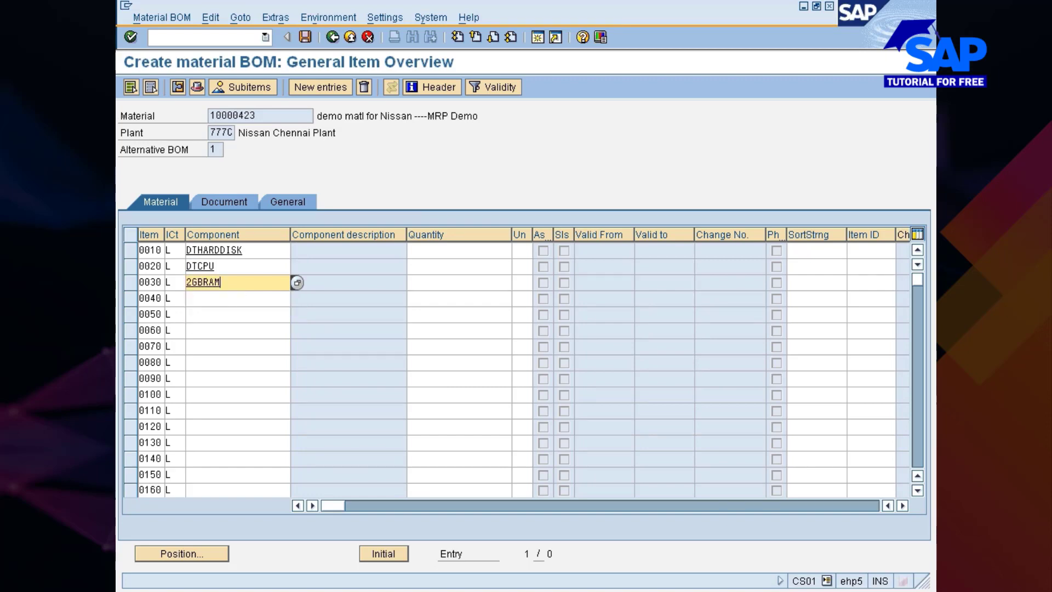
# Set the component quantities to 1 for DTHARDDISK, 1 for DTCPU and 2 for 2GBRAM, and save the BOM
pyautogui.click(438, 251)
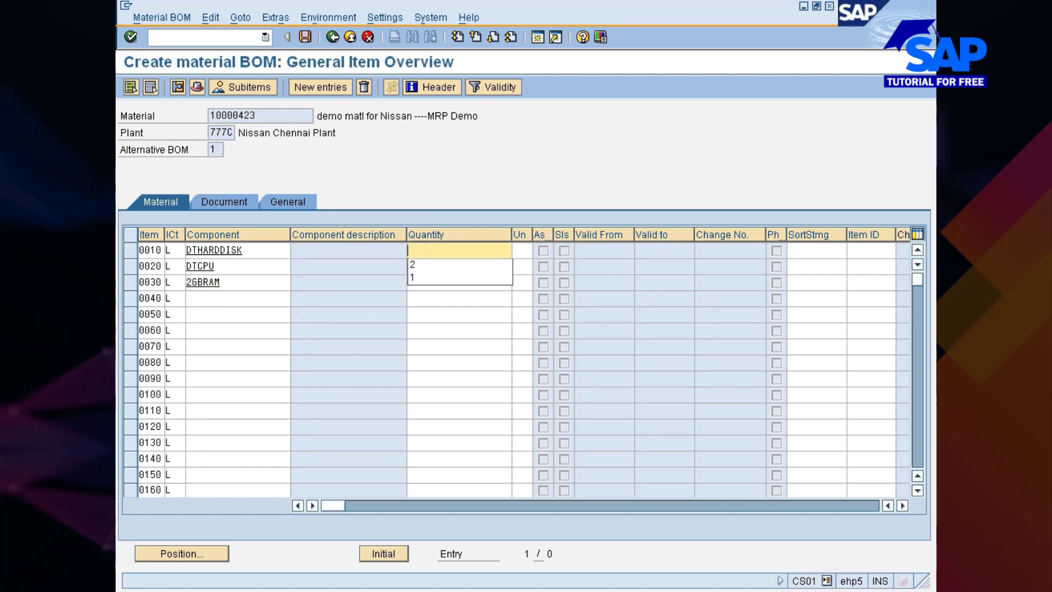
pyautogui.click(434, 277)
pyautogui.click(428, 293)
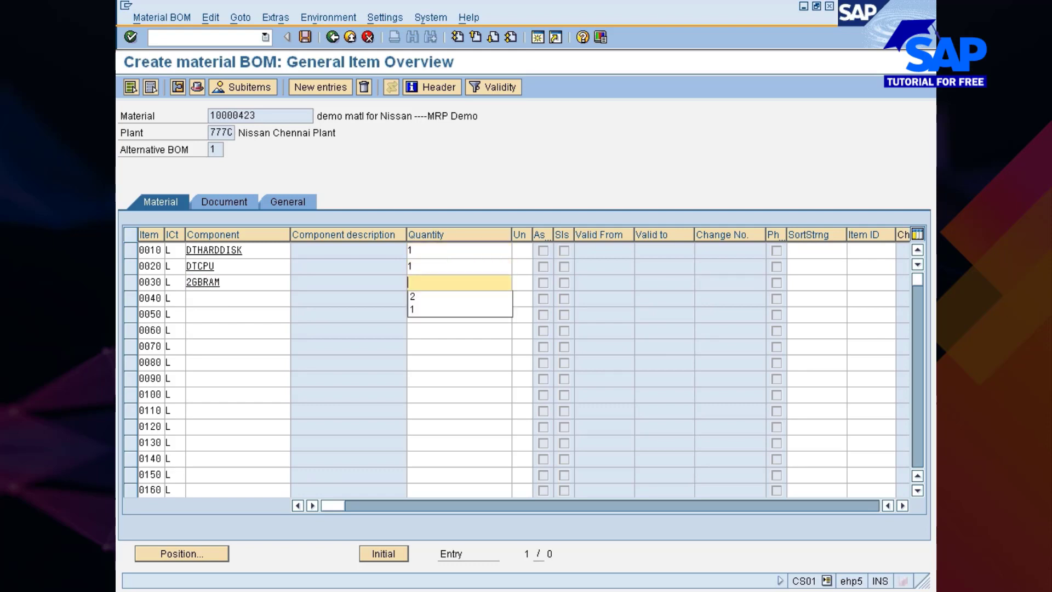
pyautogui.click(423, 300)
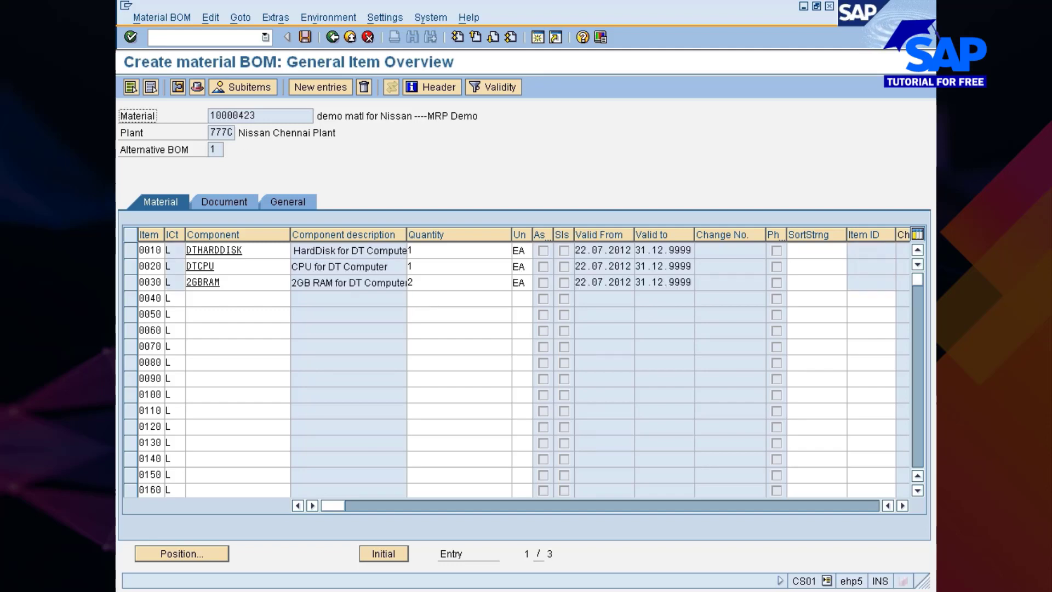
pyautogui.click(313, 37)
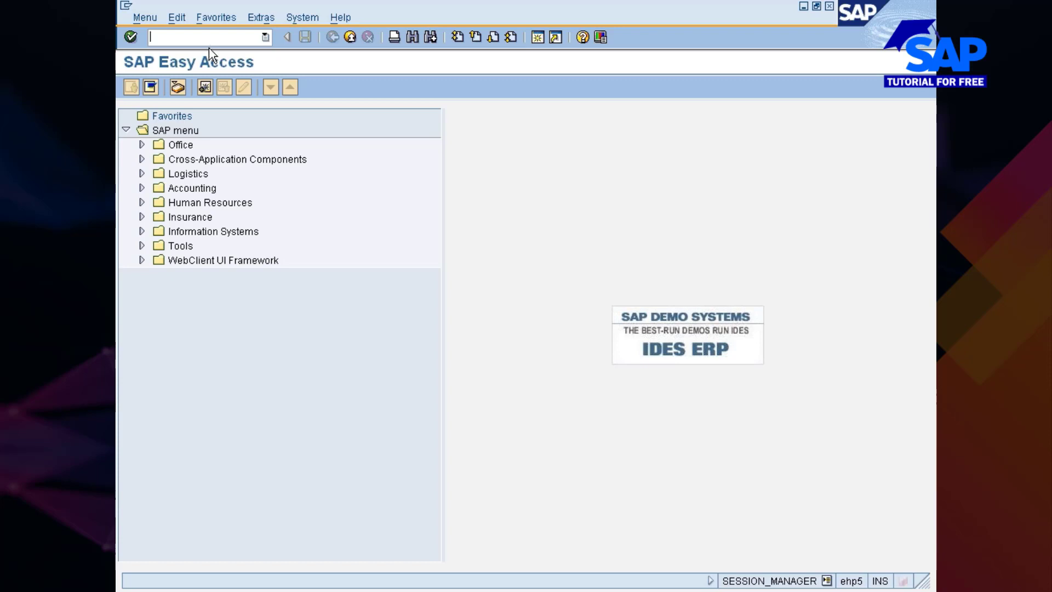
# Run CS01 again and open the BOM item overview for material 10000423 in plant 777C
pyautogui.write('cs01')
pyautogui.press('Return')
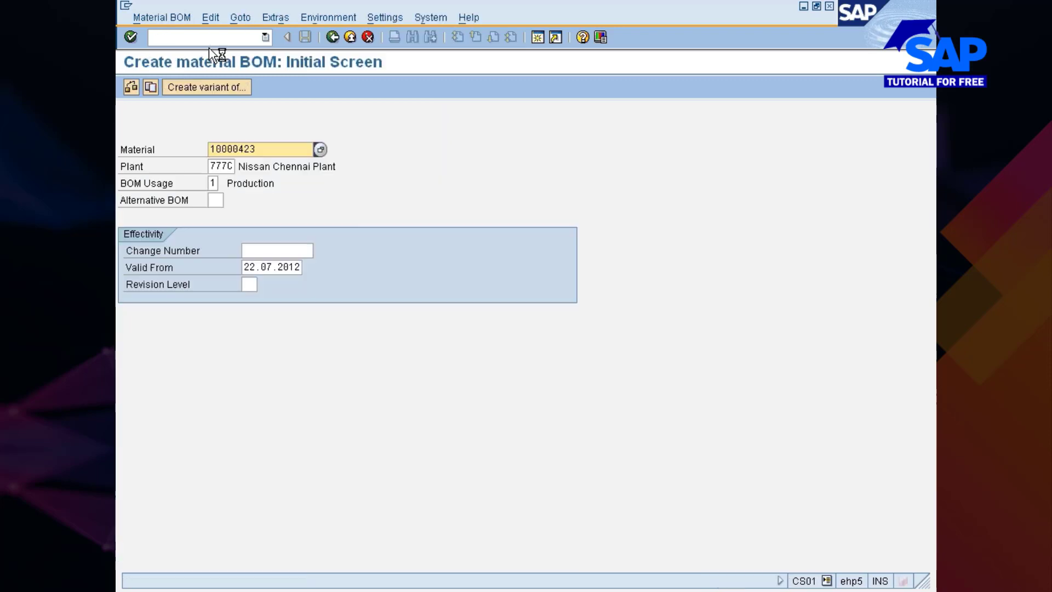
pyautogui.press('Return')
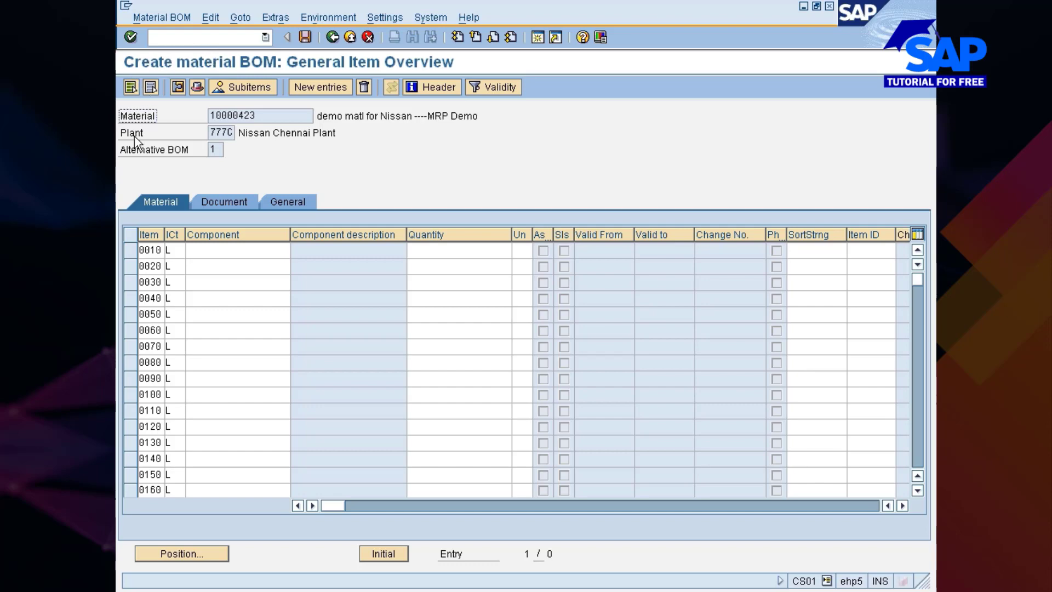
# Switch to the Maintain Plant Parameters session and open the scheduling floats of plant 777C
pyautogui.hotkey('alt', 'Tab')
pyautogui.hotkey('alt', 'Tab')
pyautogui.hotkey('alt', 'Tab')
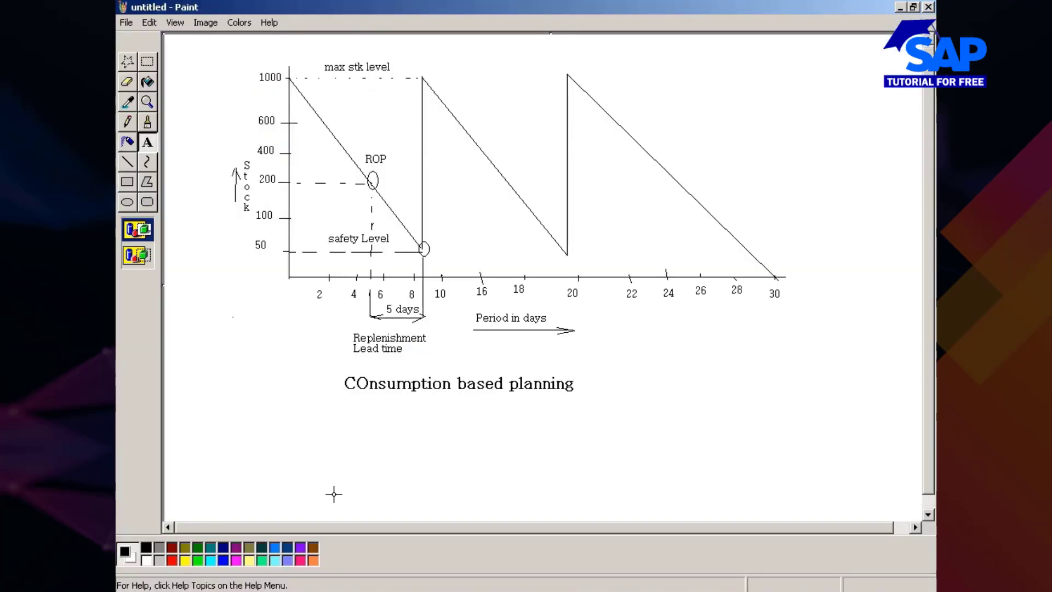
pyautogui.click(581, 590)
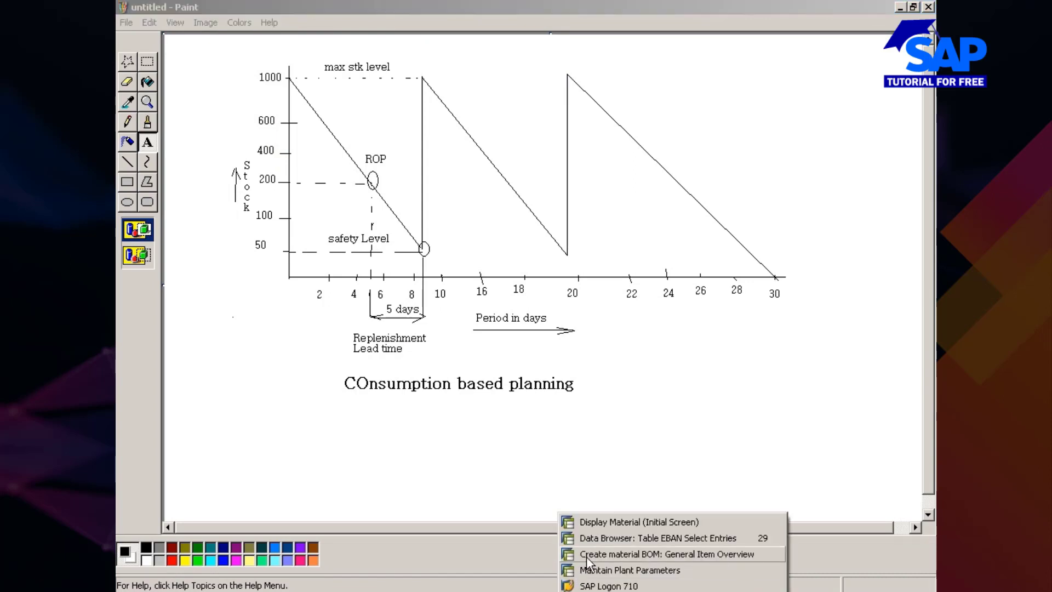
pyautogui.click(587, 570)
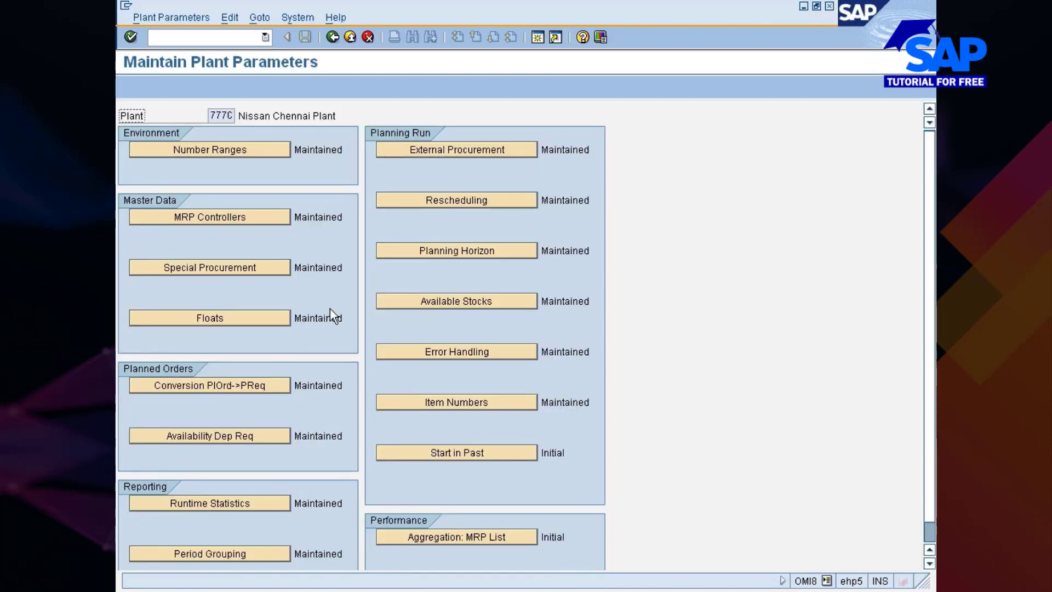
pyautogui.click(222, 317)
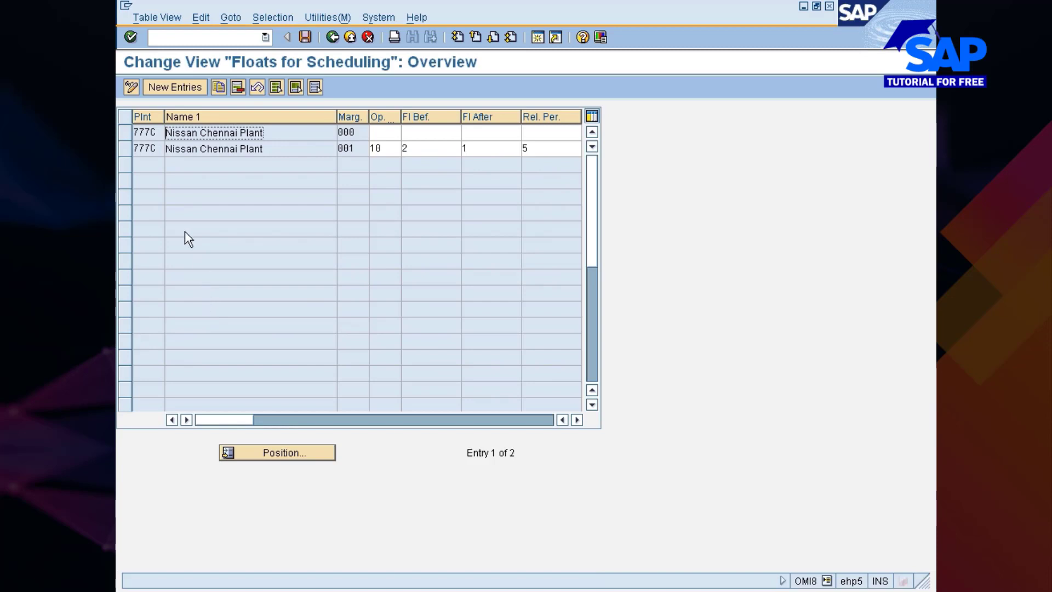
# Copy plant 777C's float entry 001 and change the copy's margin key to 777
pyautogui.click(126, 149)
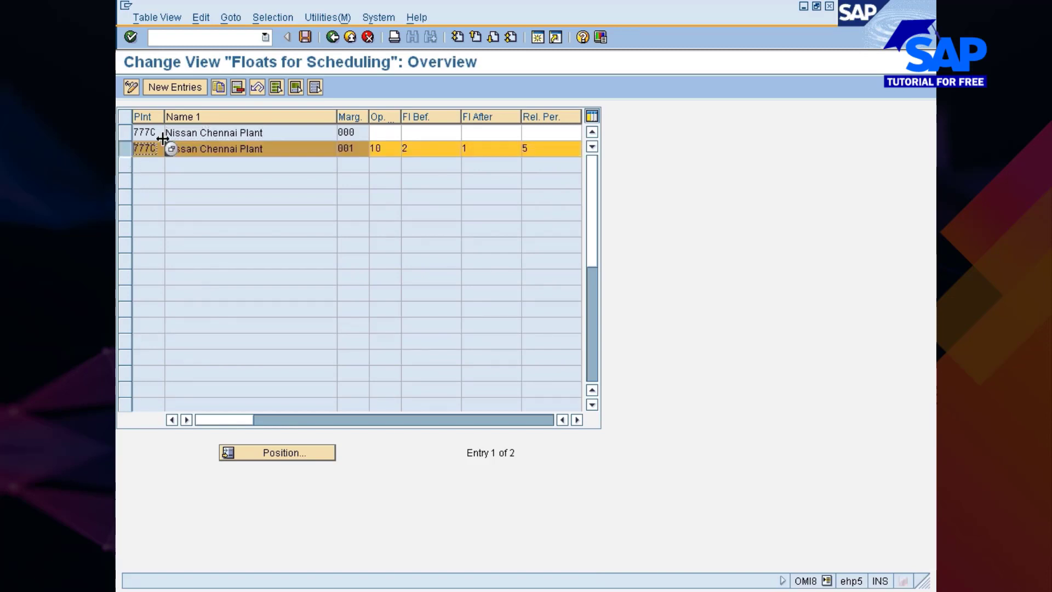
pyautogui.click(223, 89)
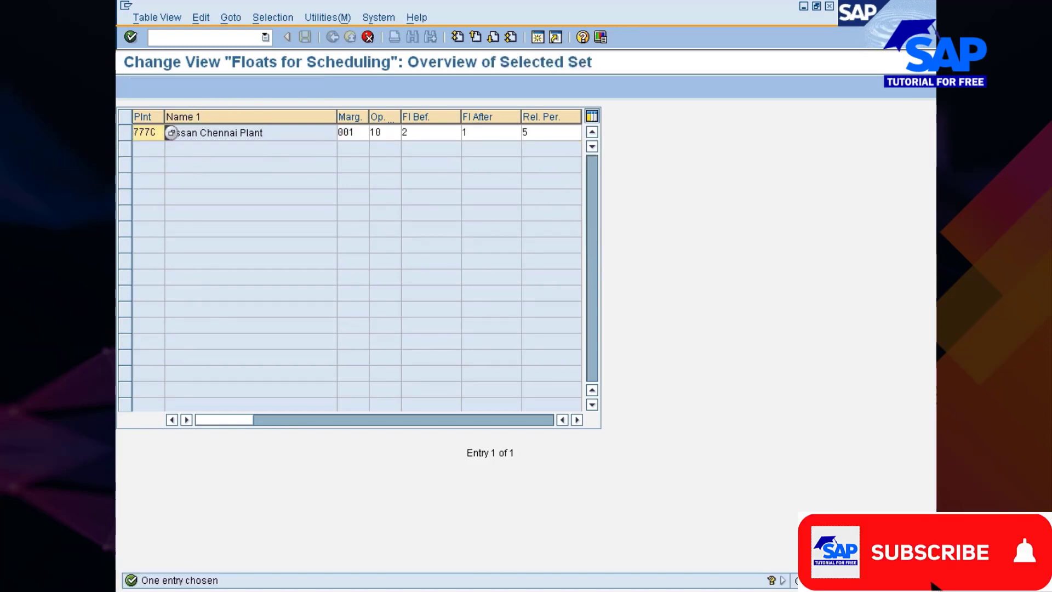
pyautogui.click(349, 131)
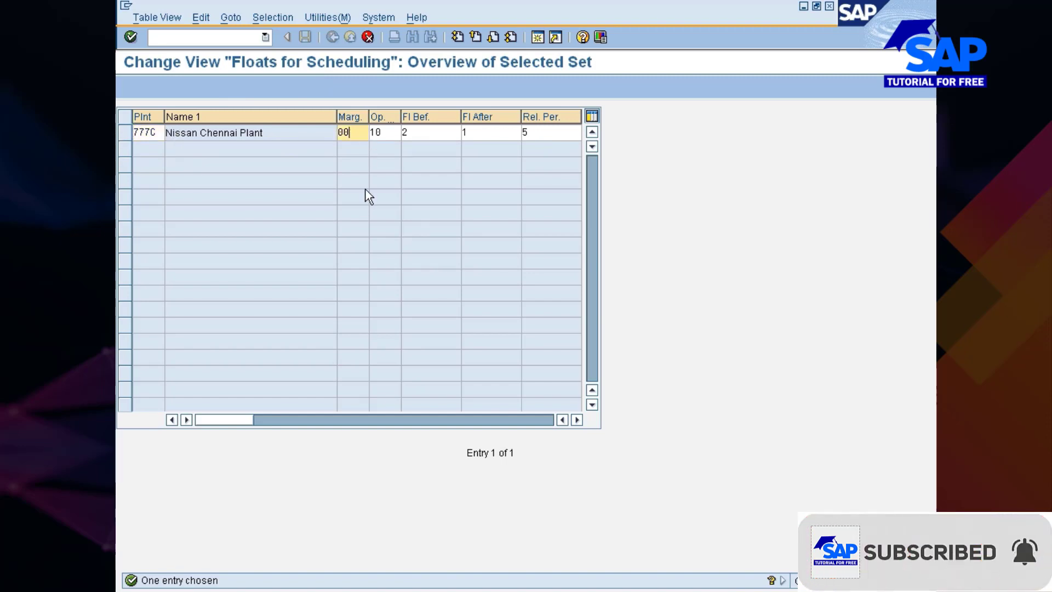
pyautogui.press('BackSpace')
pyautogui.press('BackSpace')
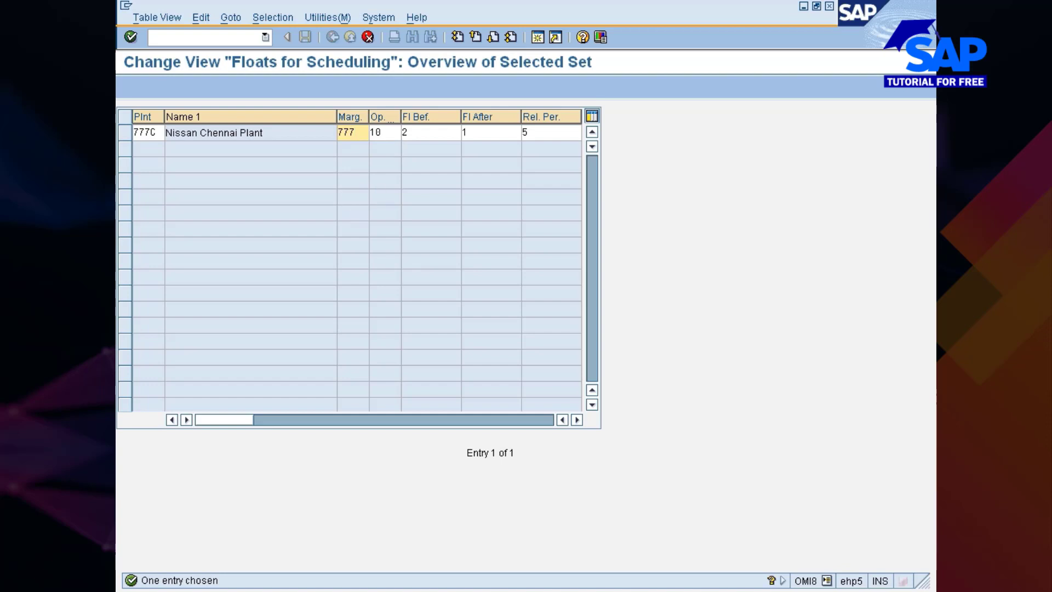
# Set the copied entry's float before production to 3, float after to 2 and release period to 3, and save it under the Nissan changes request
pyautogui.press('Tab')
pyautogui.press('Tab')
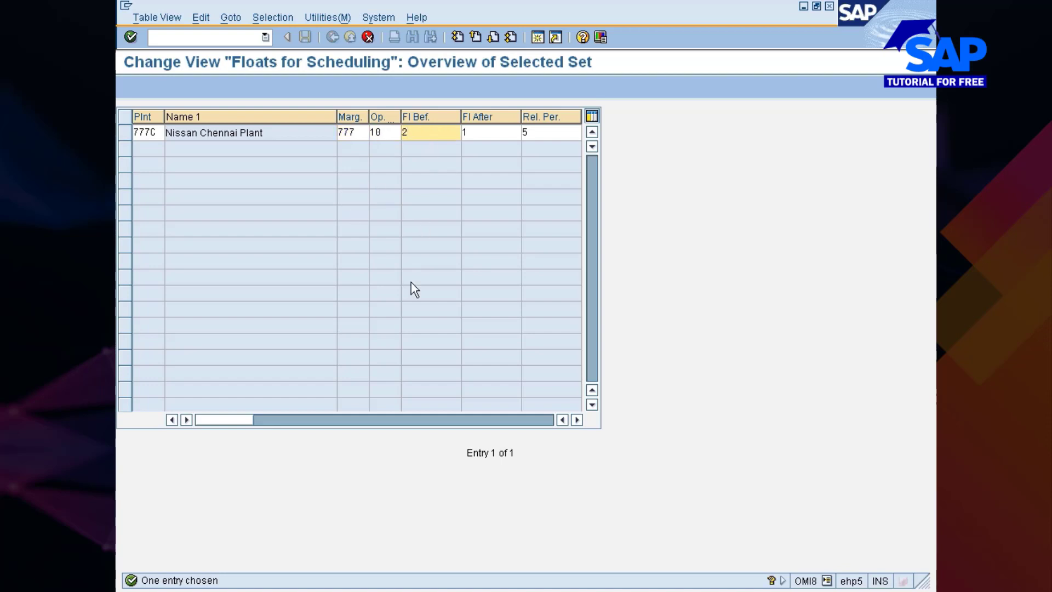
pyautogui.write('3')
pyautogui.press('Tab')
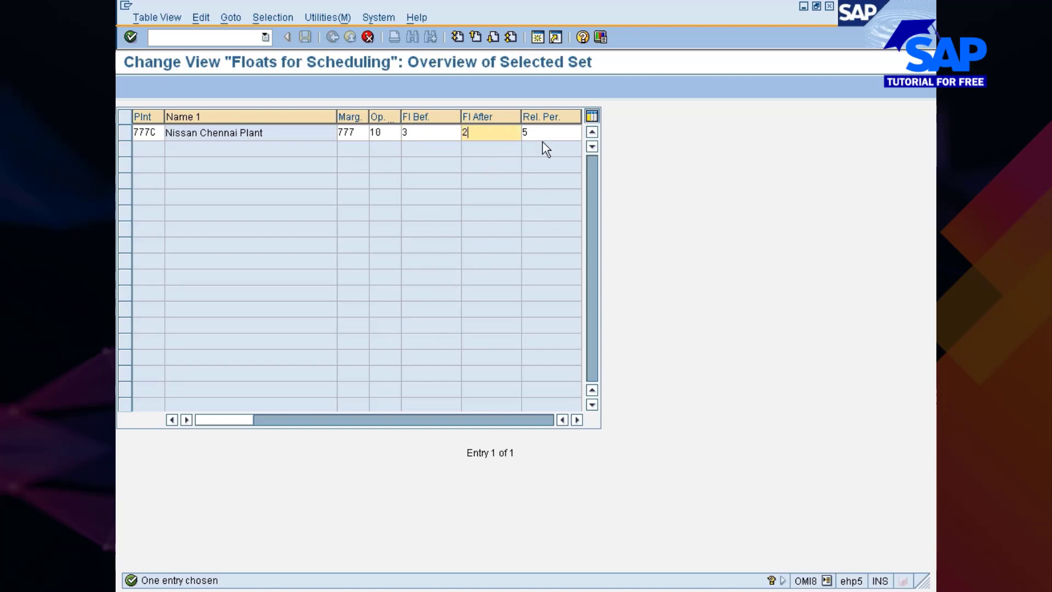
pyautogui.press('Tab')
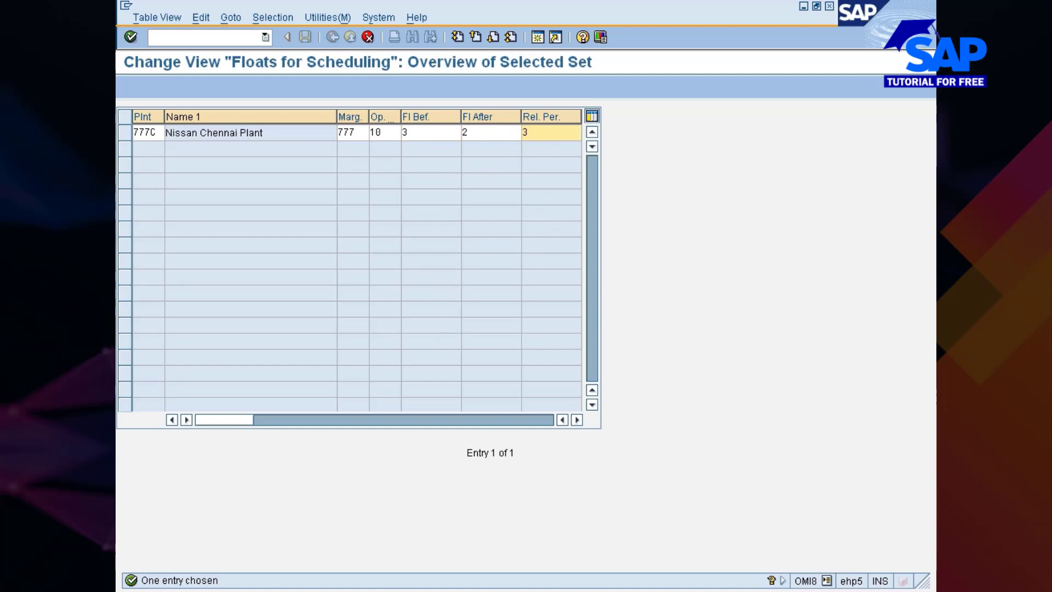
pyautogui.press('Return')
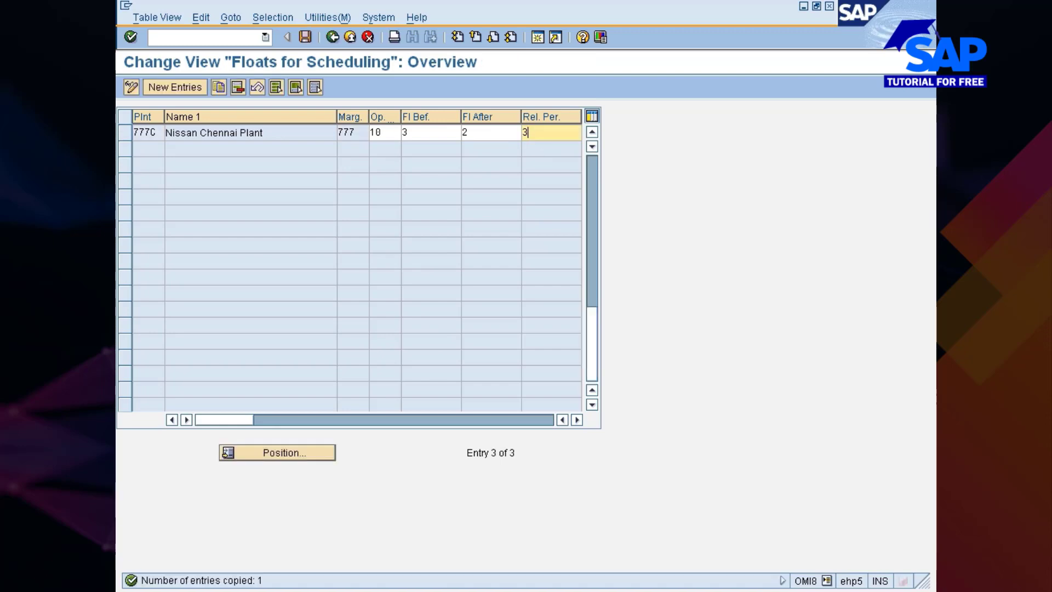
pyautogui.hotkey('ctrl', 's')
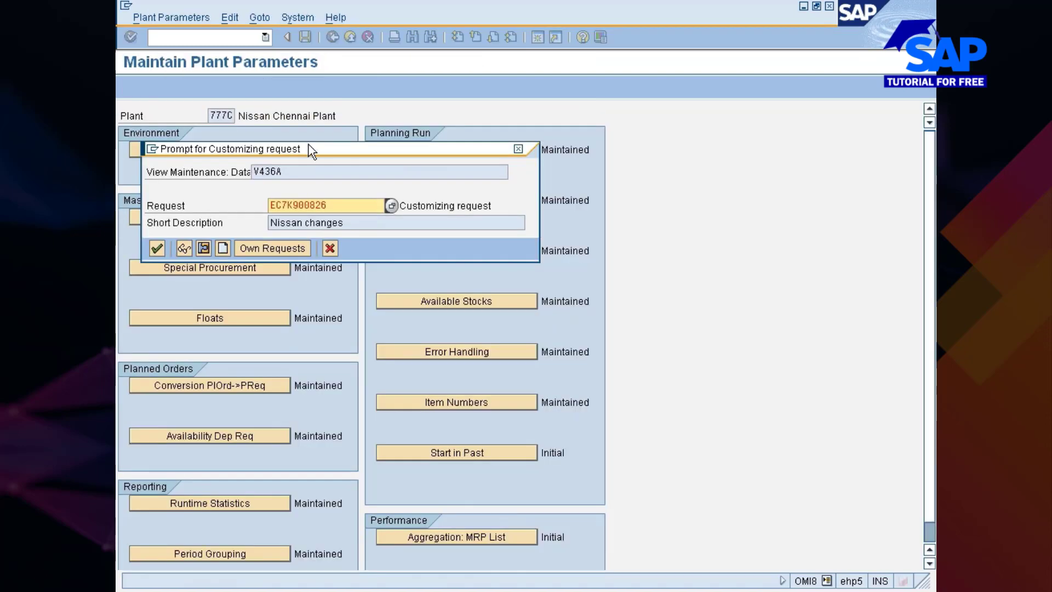
pyautogui.click(156, 249)
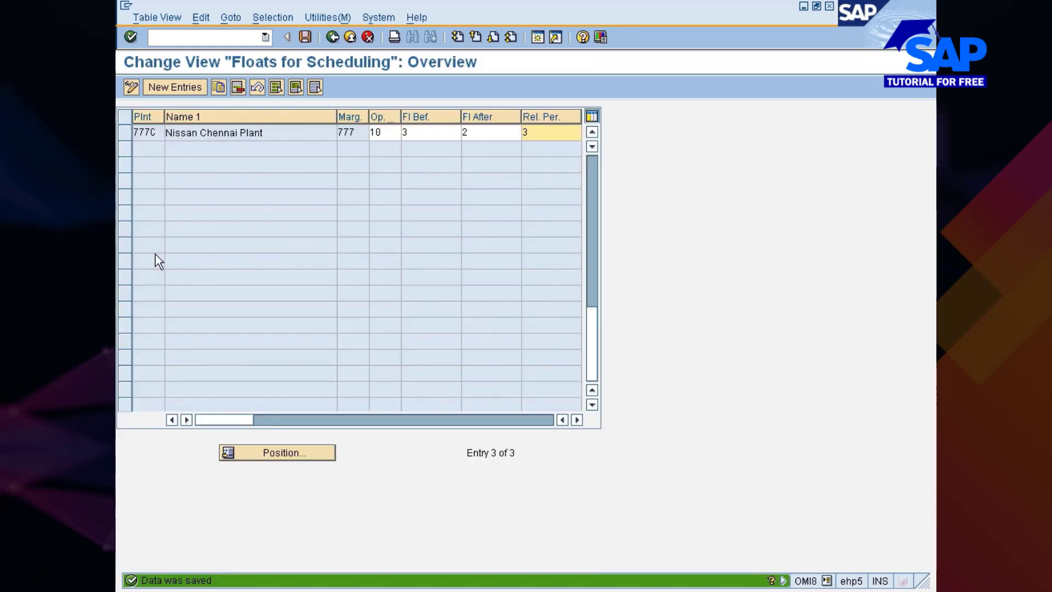
# Delete the float entries with margin keys 000 and 001 for plant 777C and save
pyautogui.scroll(2, 450, 255)
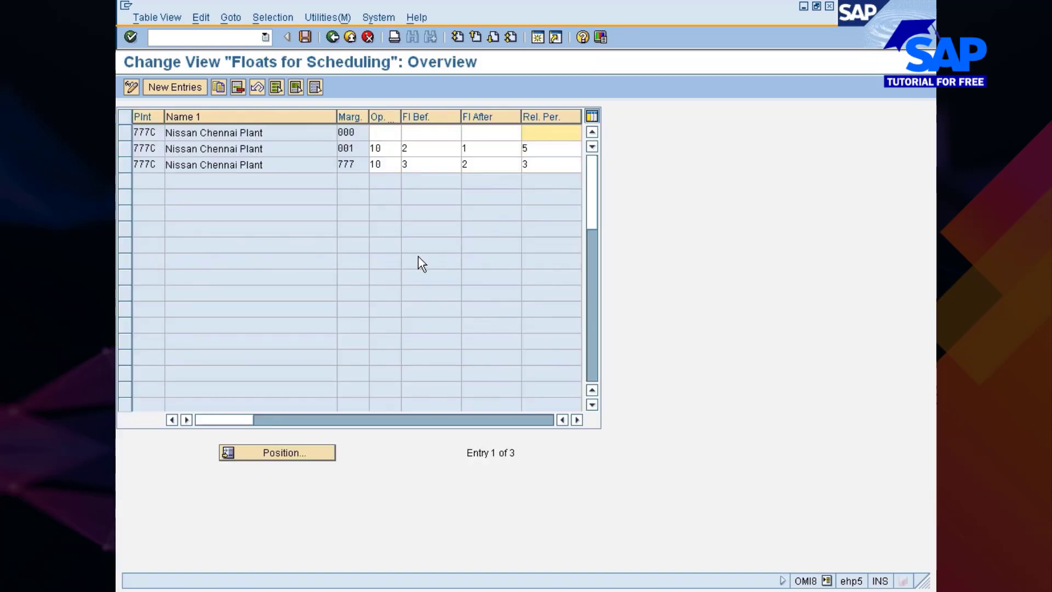
pyautogui.click(125, 134)
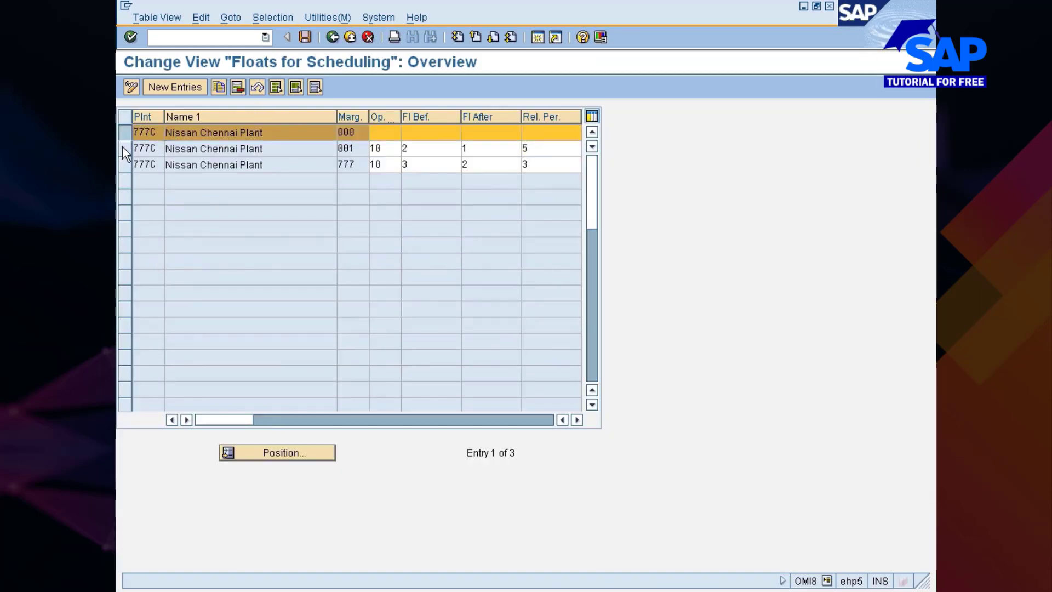
pyautogui.click(124, 147)
pyautogui.click(235, 87)
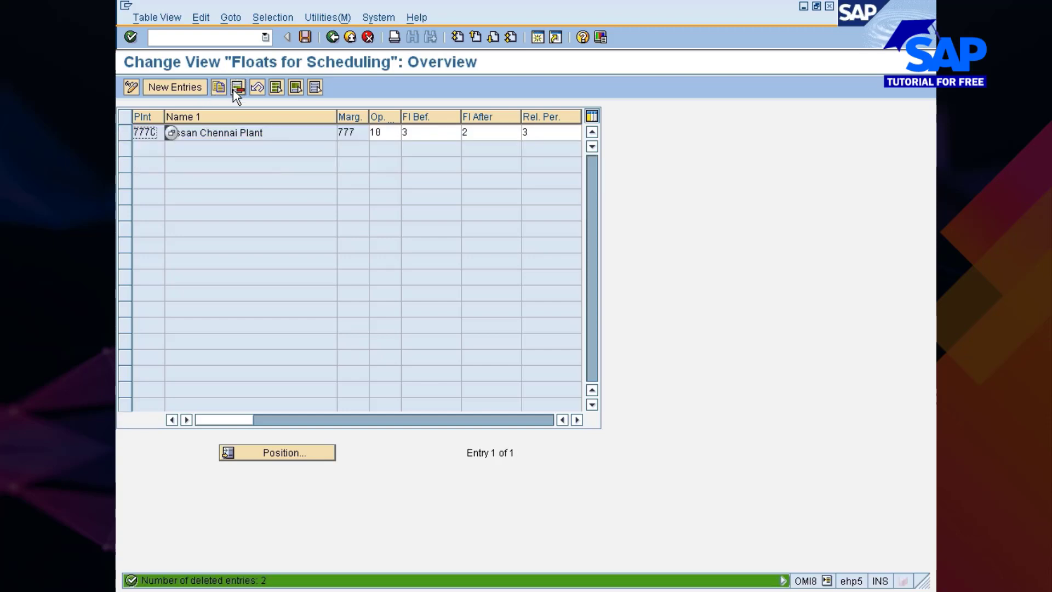
pyautogui.hotkey('ctrl', 's')
# Switch to the Display Material session and try to open material 10000423 for immediate change
pyautogui.hotkey('alt', 'Tab')
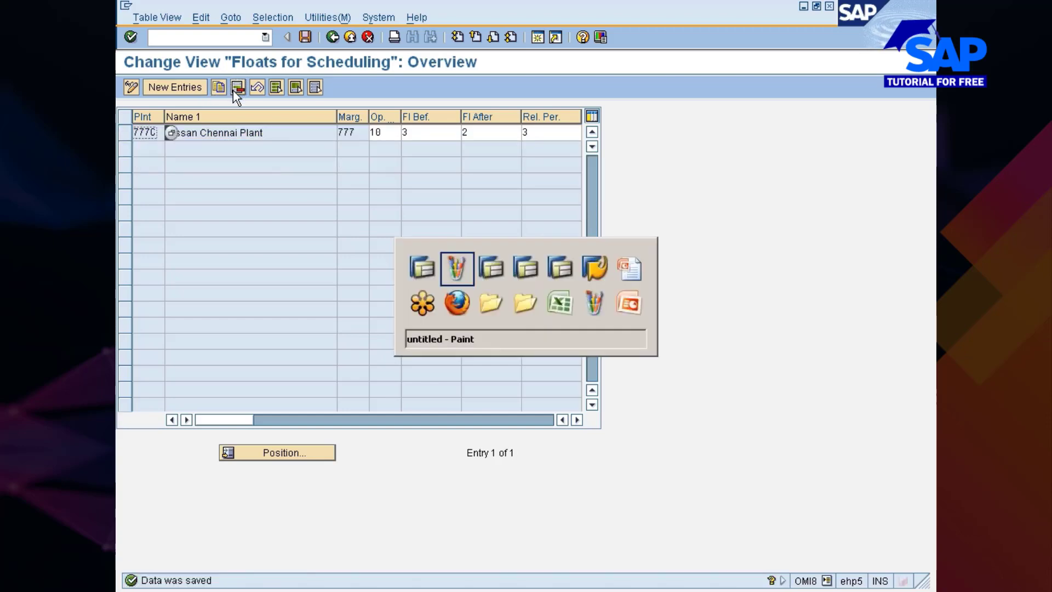
pyautogui.hotkey('alt', 'Tab')
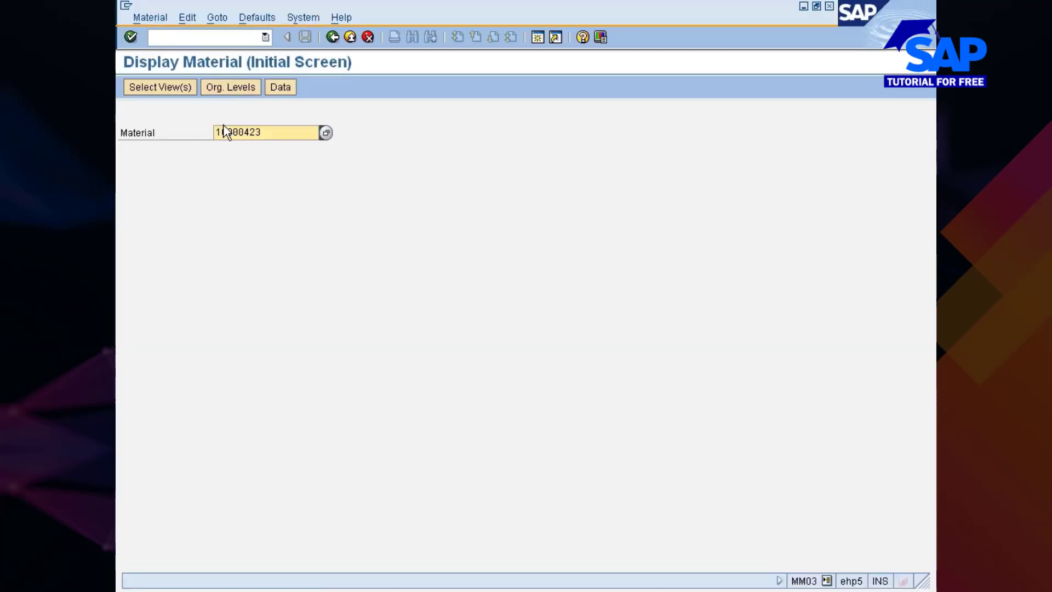
pyautogui.click(163, 22)
pyautogui.moveTo(166, 71)
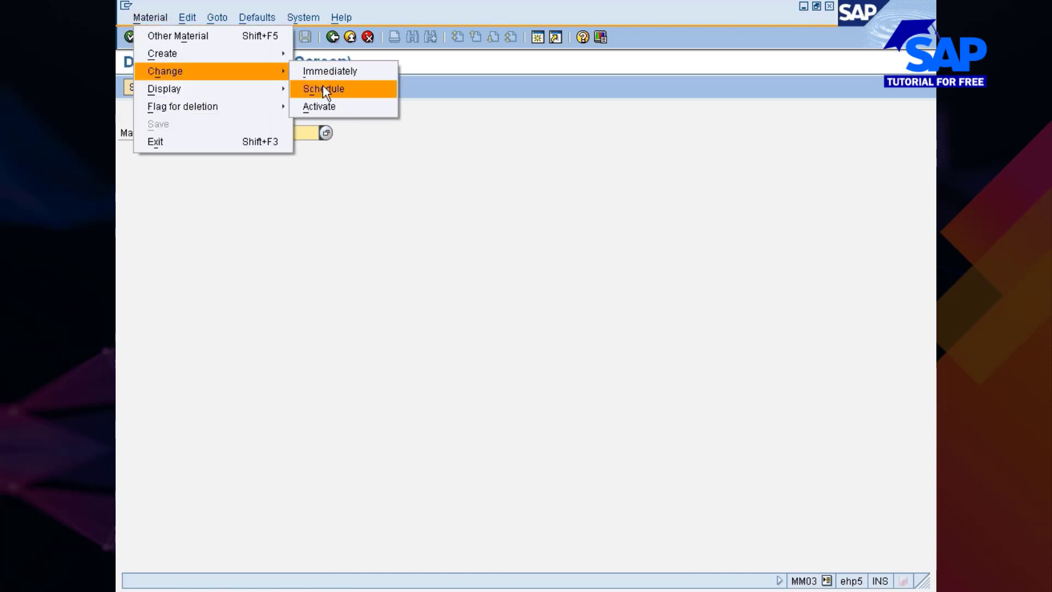
pyautogui.click(333, 70)
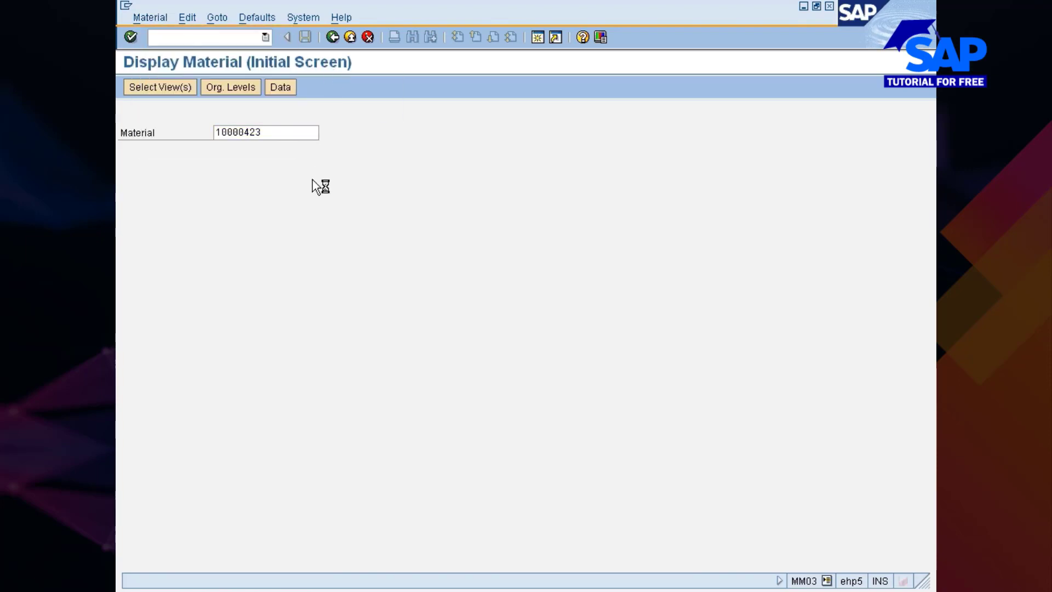
pyautogui.press('Return')
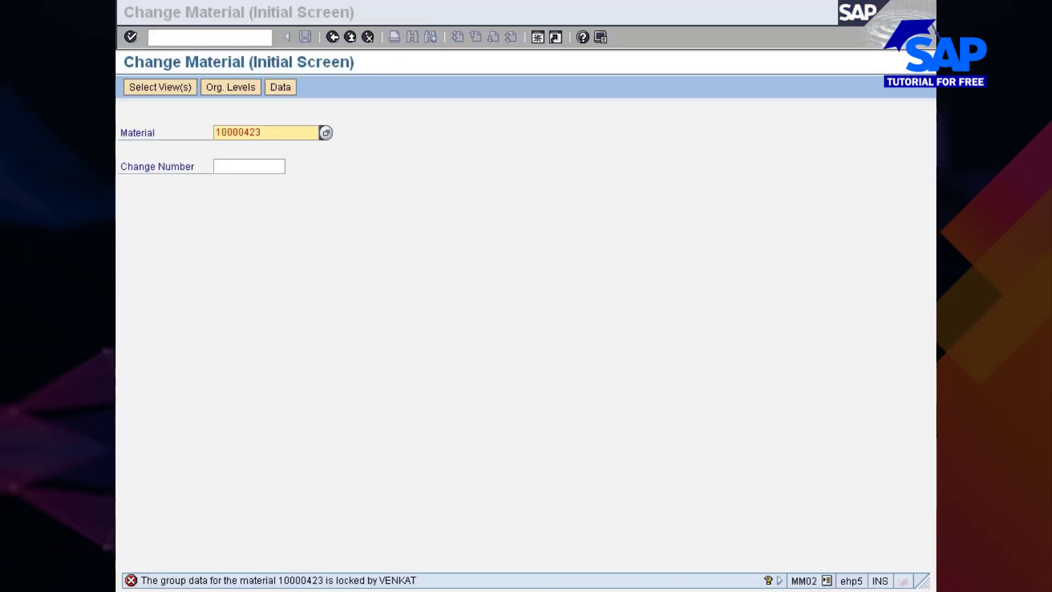
# Switch to the Create Material BOM session for material 10000423 and exit it without saving the BOM
pyautogui.click(607, 590)
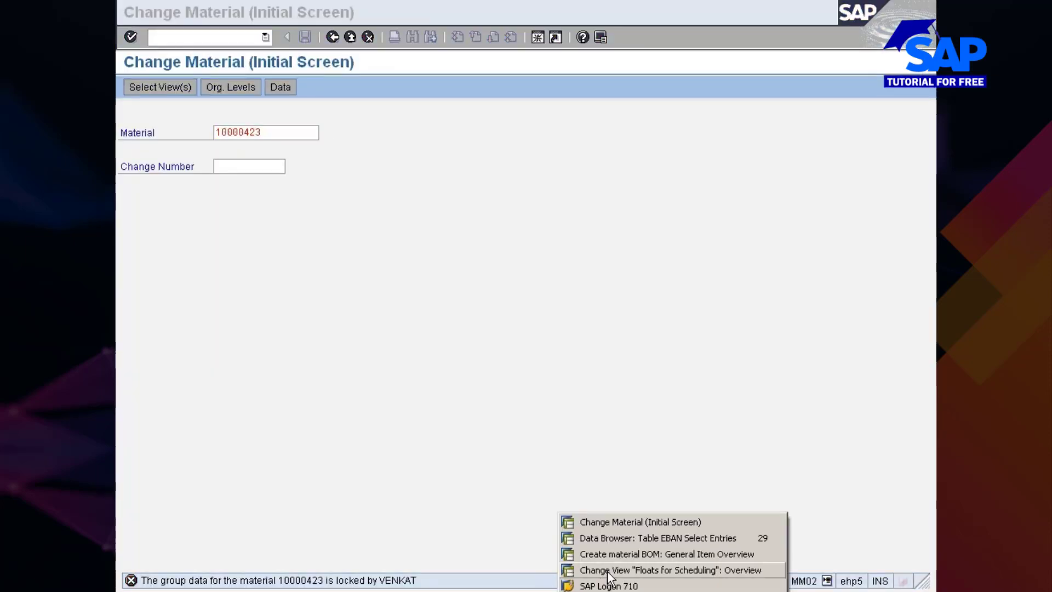
pyautogui.click(608, 558)
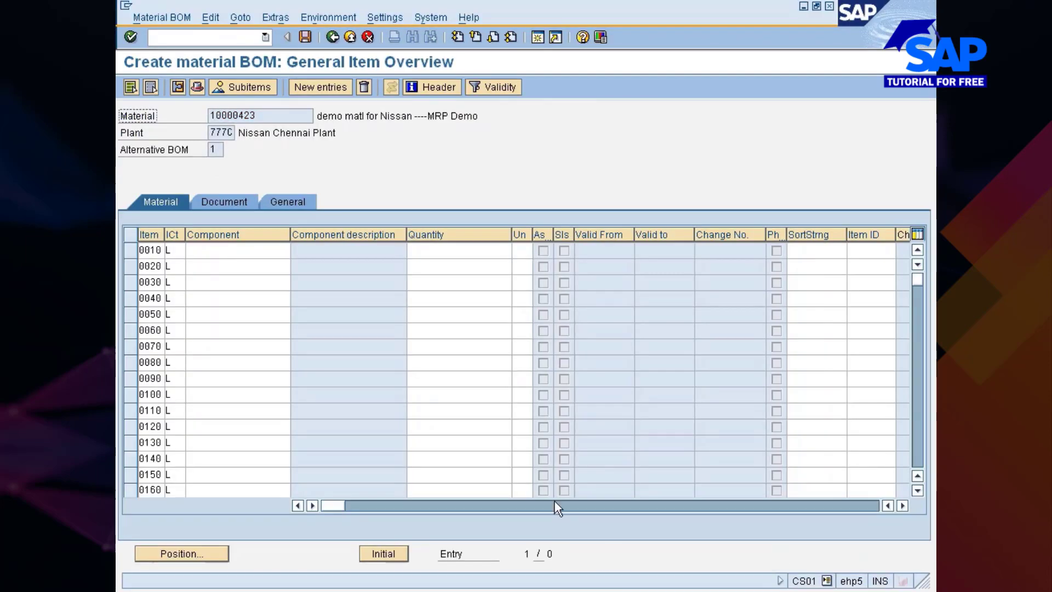
pyautogui.click(349, 37)
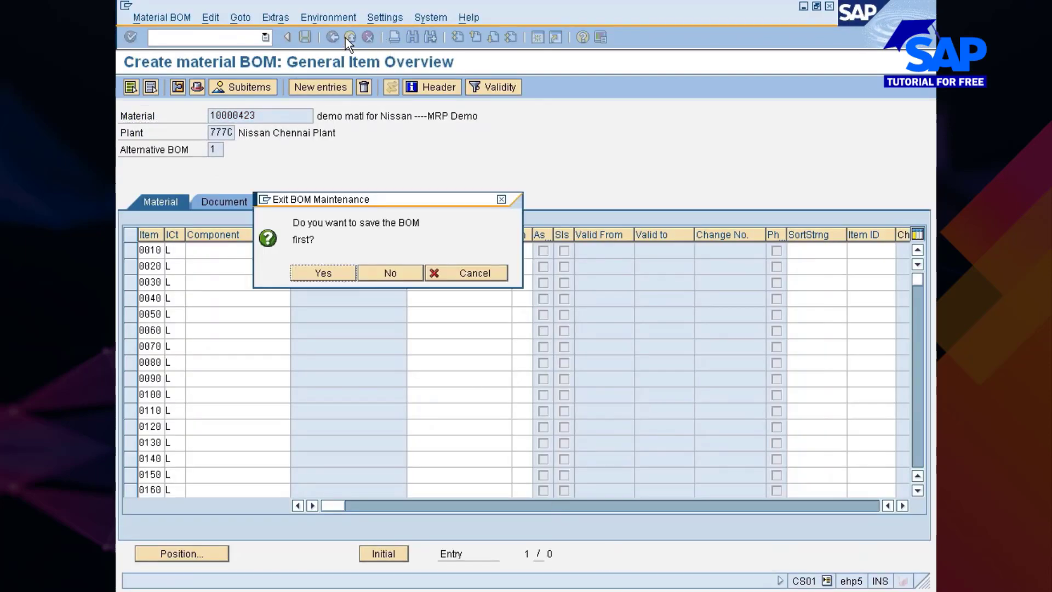
pyautogui.click(399, 268)
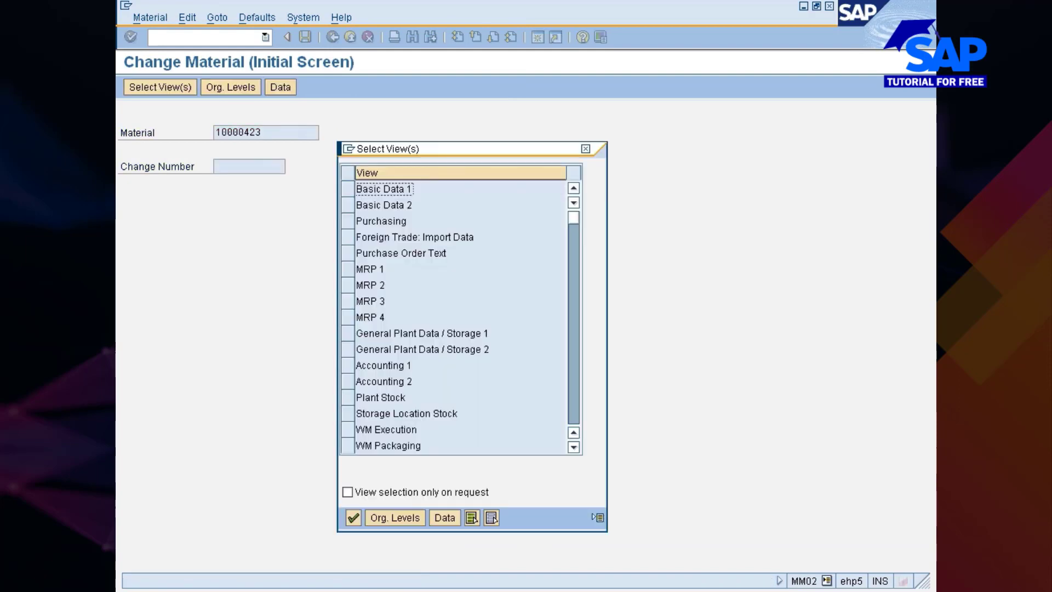
# Open the MRP 1 to MRP 4 views of material 10000423 for plant 777C and storage location 0001
pyautogui.moveTo(345, 275); pyautogui.dragTo(348, 318)
pyautogui.press('Return')
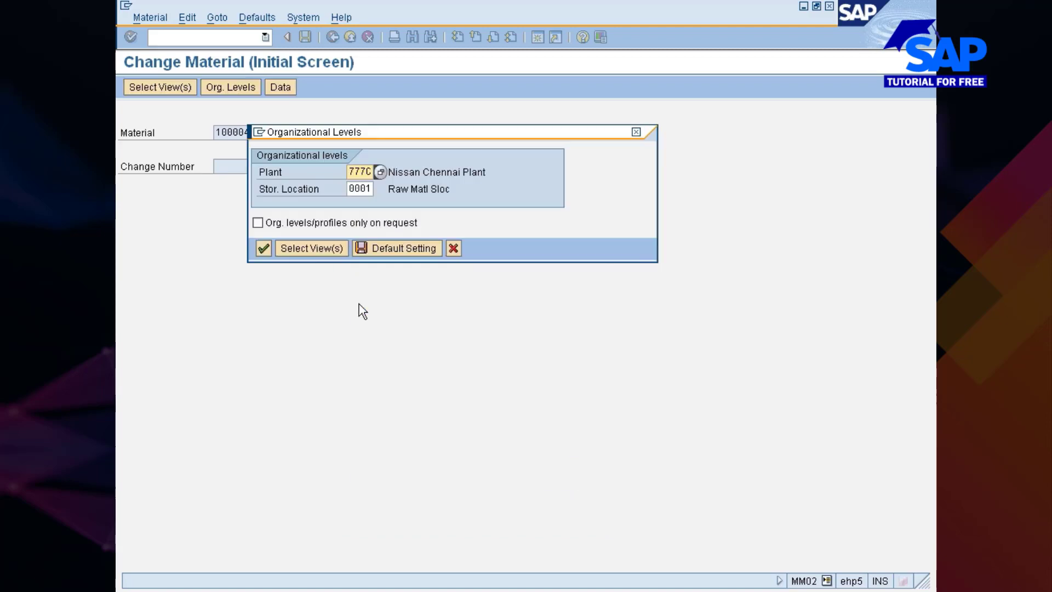
pyautogui.press('Return')
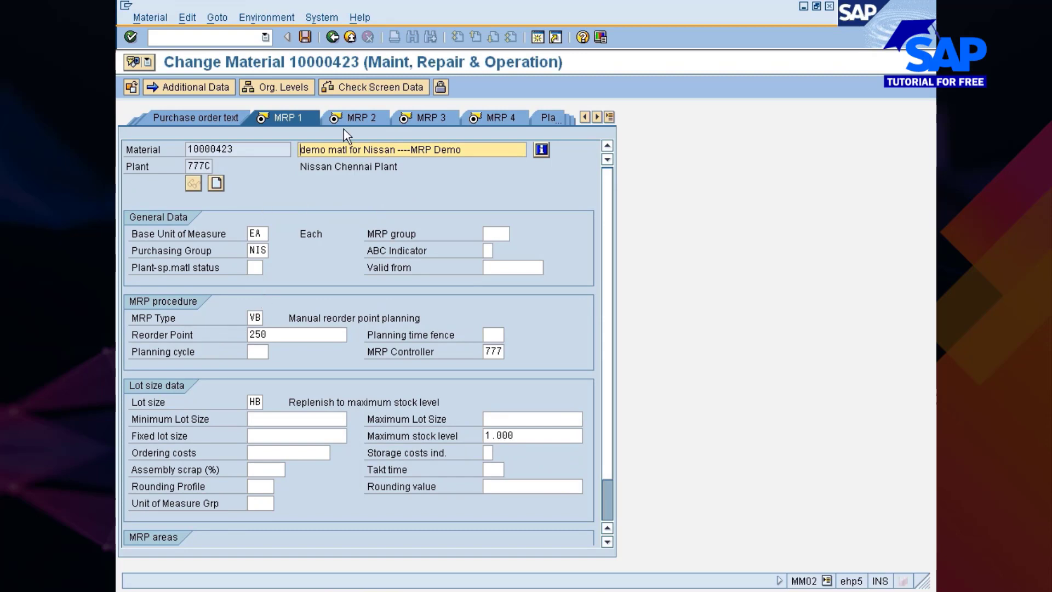
# Set the scheduling margin key in the material's MRP 2 view to 777 from the available entries
pyautogui.click(353, 117)
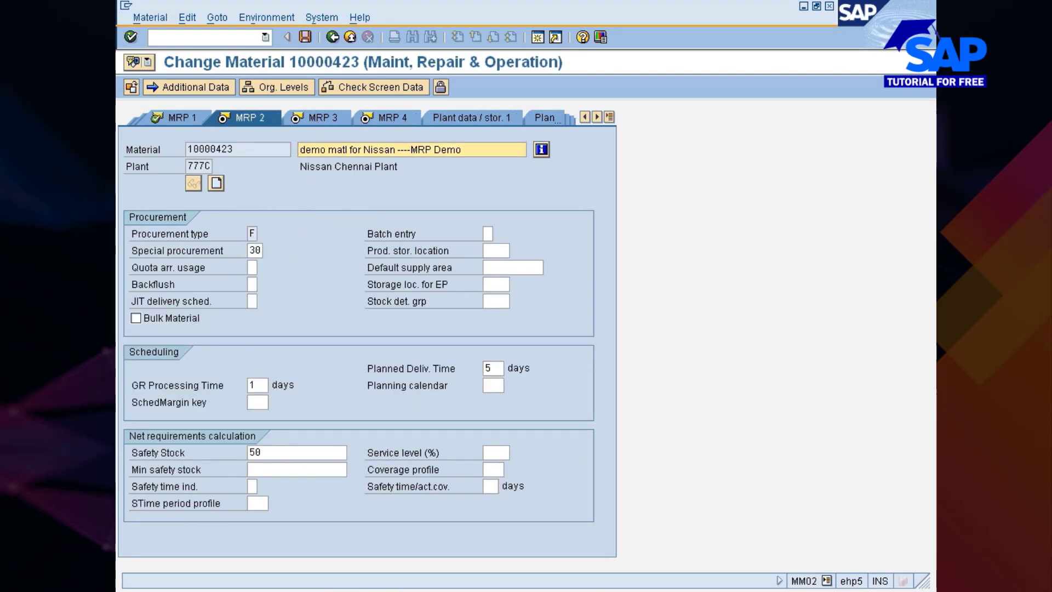
pyautogui.click(259, 403)
pyautogui.click(274, 404)
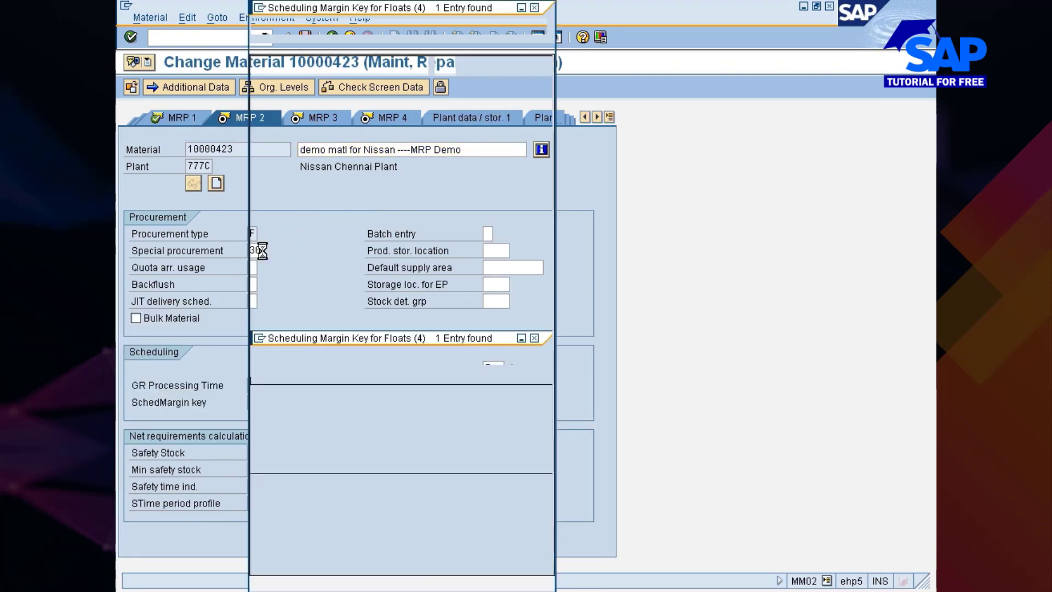
pyautogui.doubleClick(287, 103)
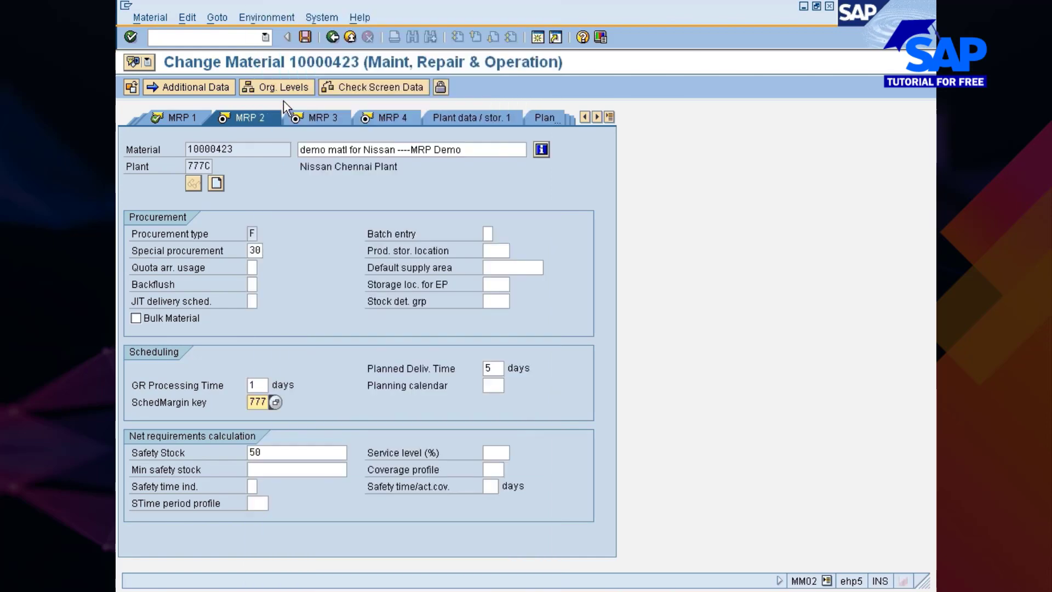
# Switch back to the Floats for Scheduling session and return to the plant parameters overview of plant 777C
pyautogui.hotkey('alt', 'Tab')
pyautogui.hotkey('alt', 'Tab')
pyautogui.hotkey('alt', 'Tab')
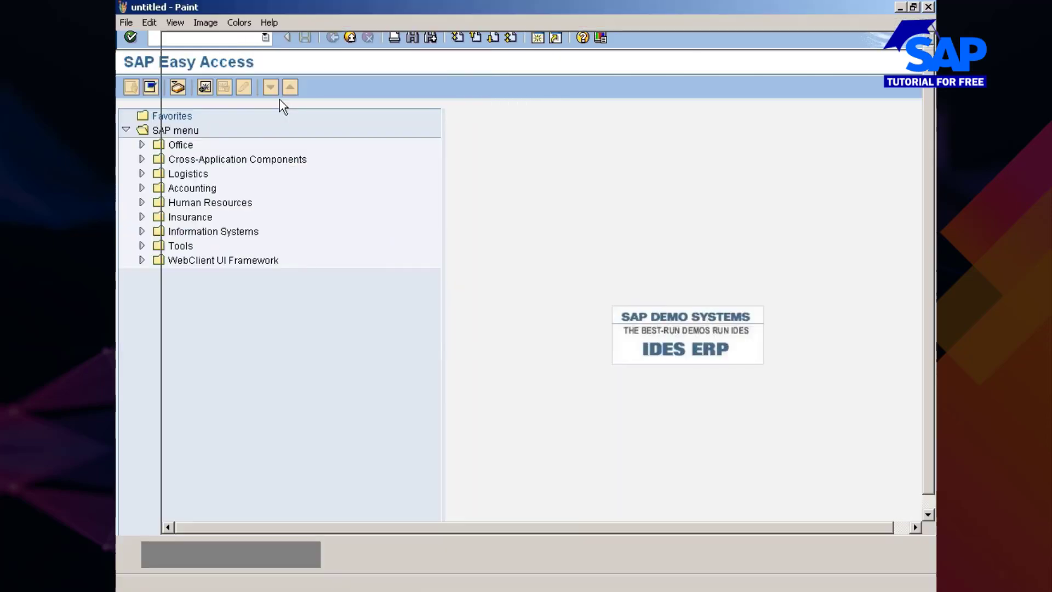
pyautogui.hotkey('alt', 'Tab')
pyautogui.hotkey('alt', 'Tab')
pyautogui.hotkey('alt', 'Tab')
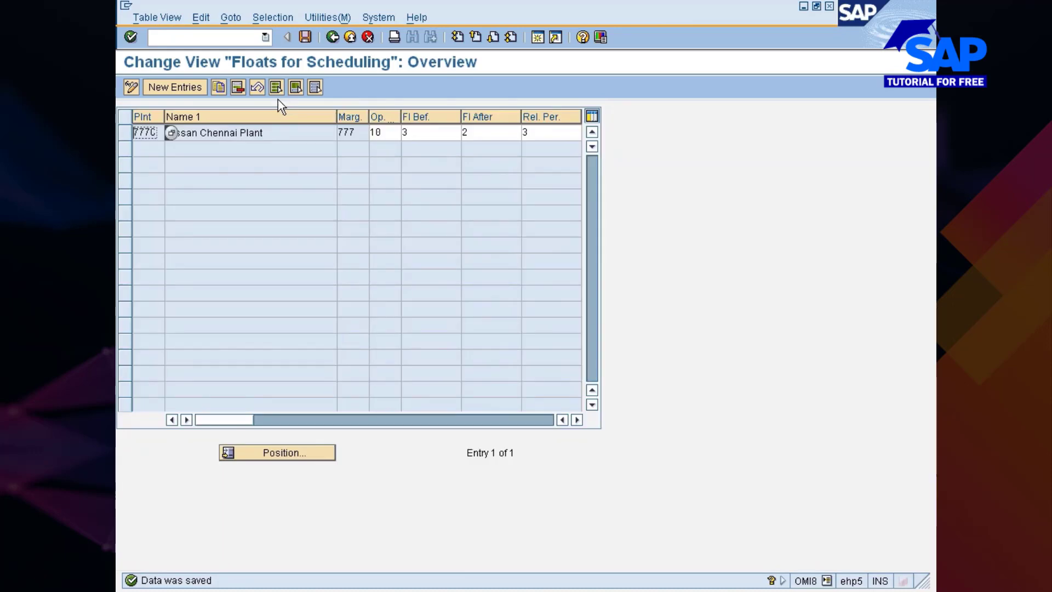
pyautogui.click(331, 38)
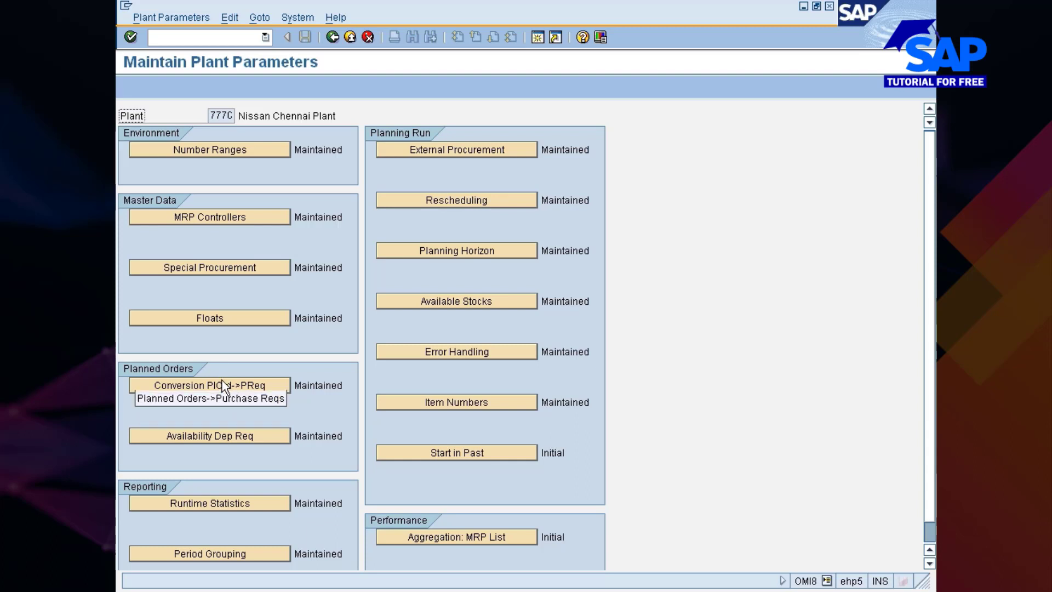
# Set plant 777C's number of planned orders for conversion to purchase requisitions to 50 and save it under the Nissan changes request
pyautogui.click(254, 386)
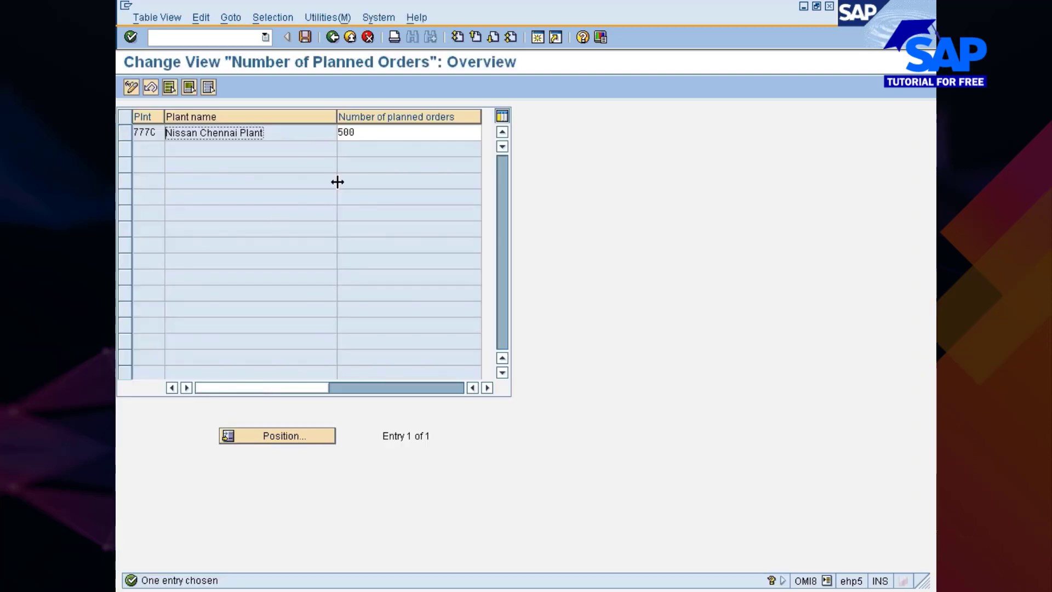
pyautogui.click(357, 133)
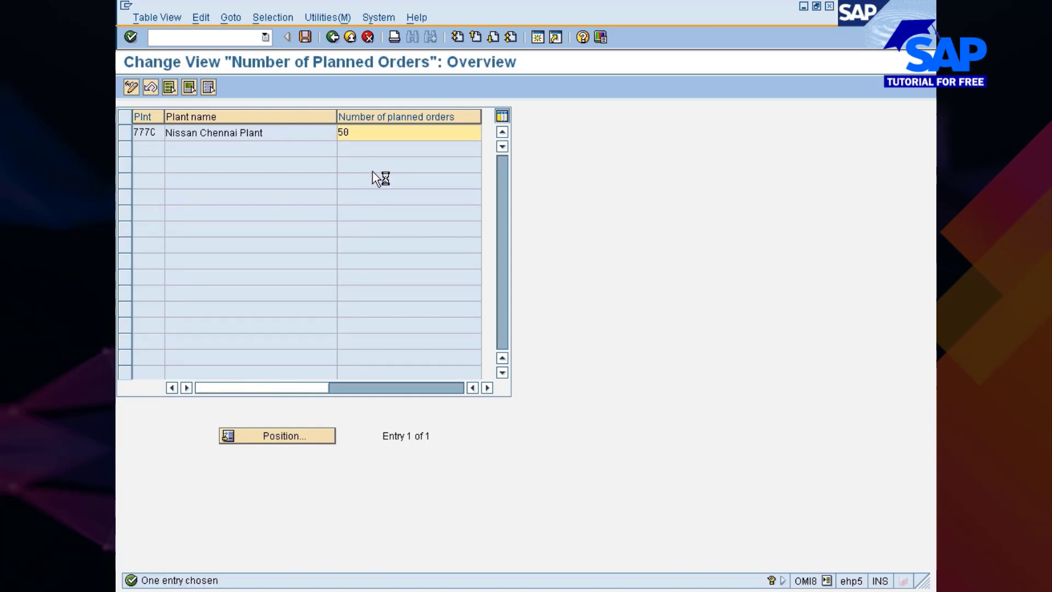
pyautogui.click(305, 37)
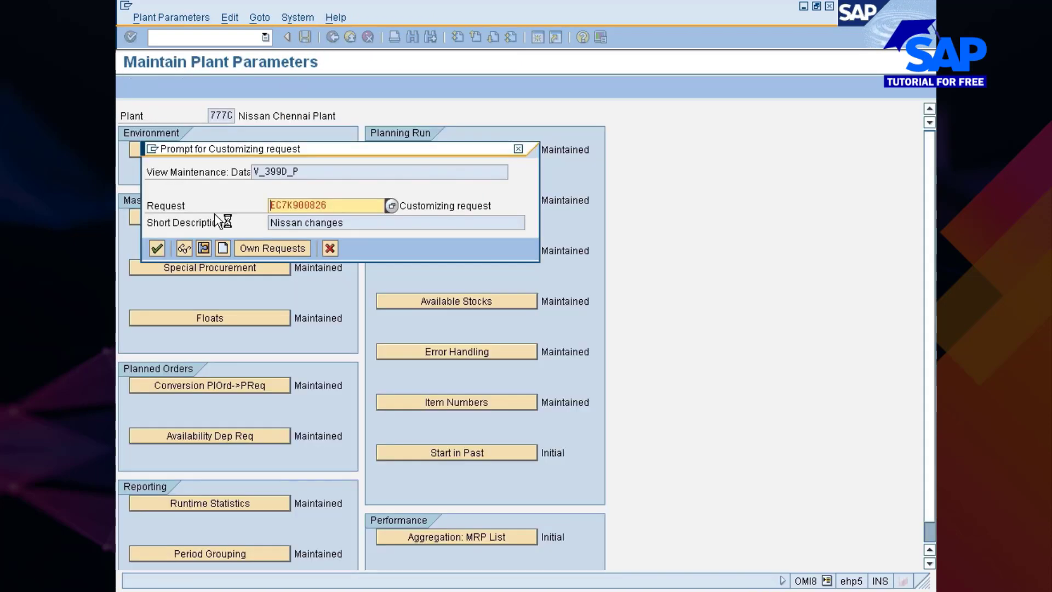
pyautogui.click(156, 248)
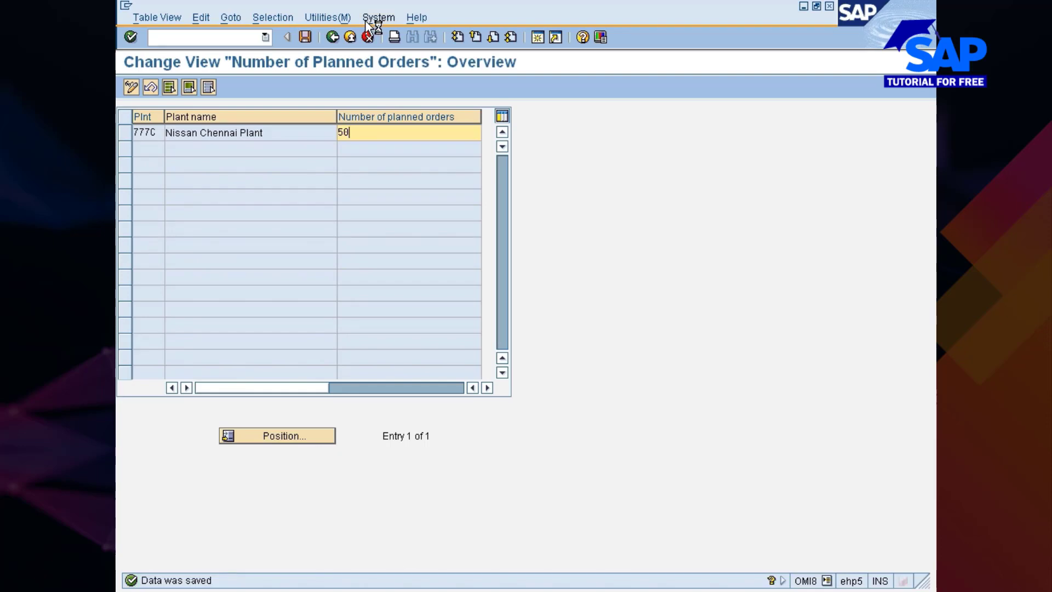
pyautogui.click(333, 36)
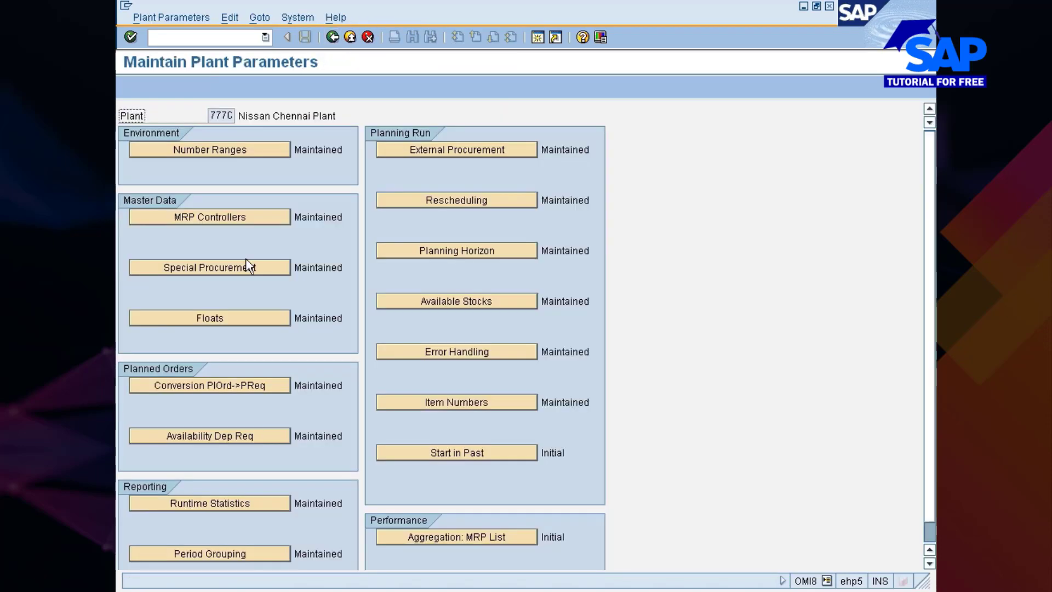
# Set plant 777C's availability check for dependent requirements to checking rule 01 and save it under the Nissan changes request
pyautogui.click(222, 439)
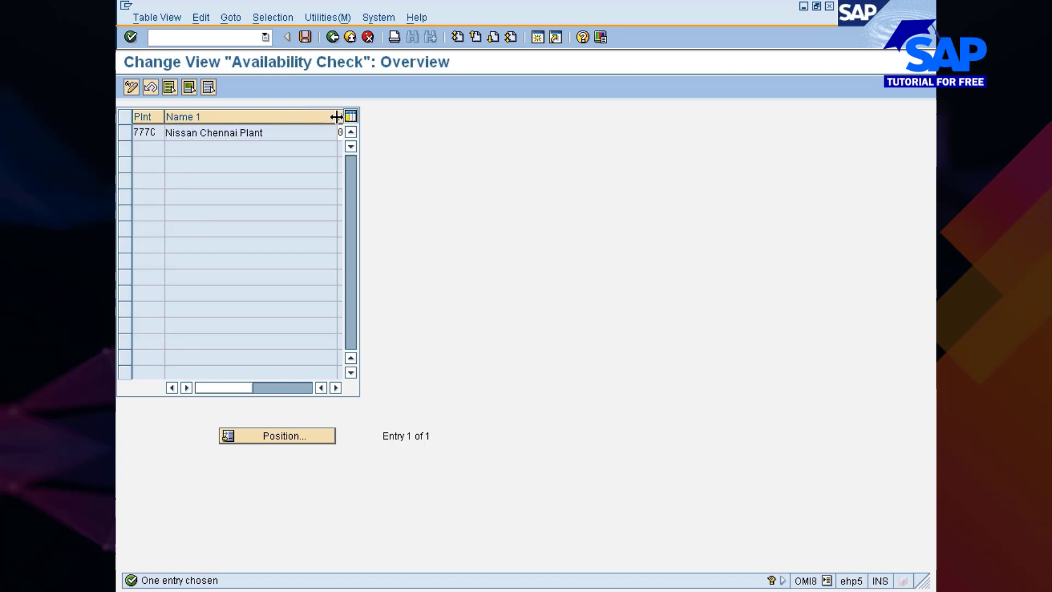
pyautogui.moveTo(336, 117); pyautogui.dragTo(276, 124)
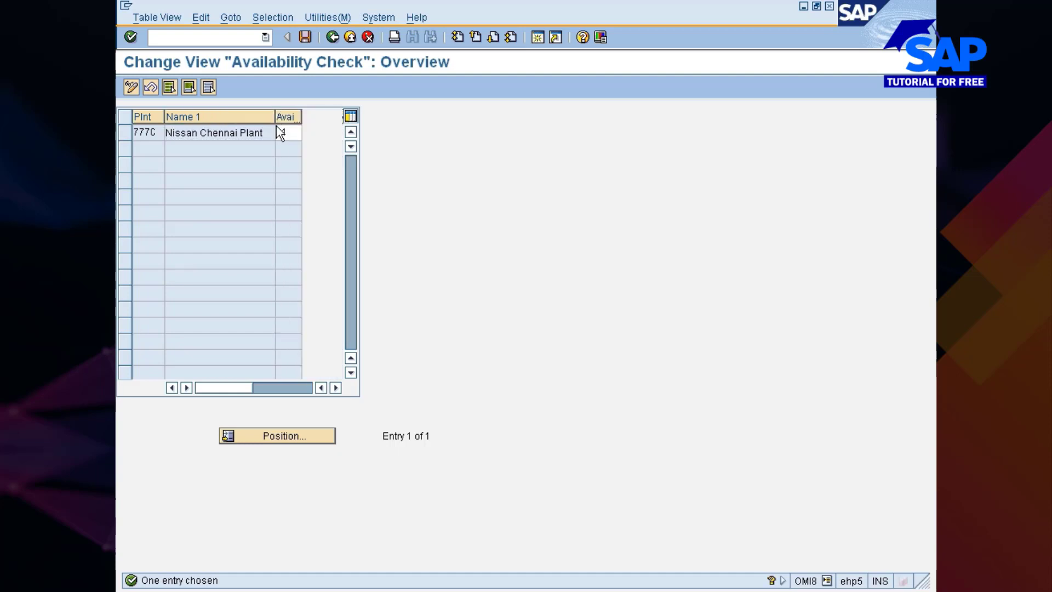
pyautogui.click(291, 133)
pyautogui.click(305, 133)
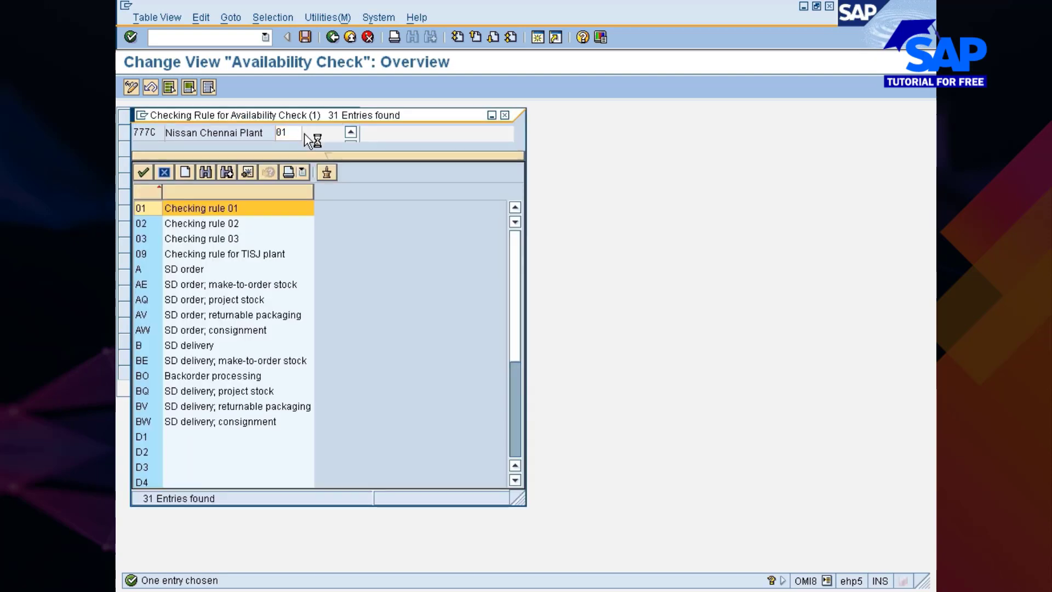
pyautogui.doubleClick(169, 212)
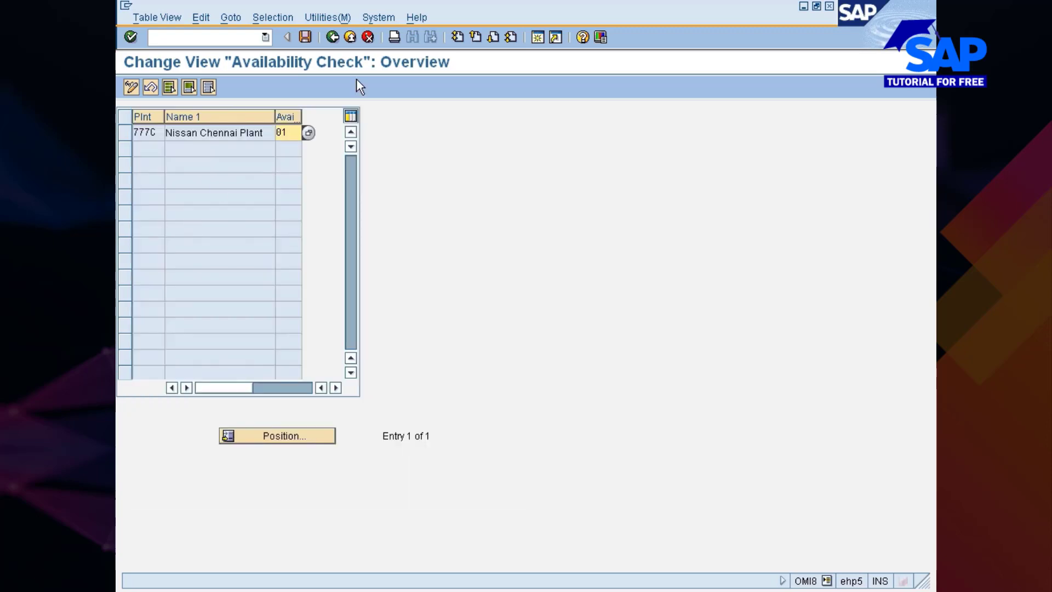
pyautogui.click(332, 38)
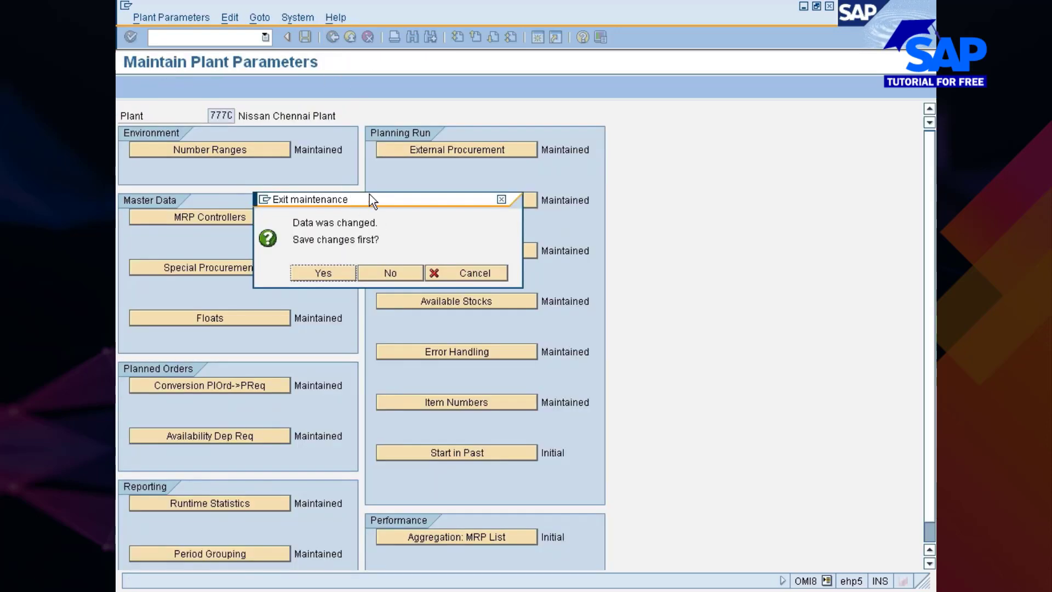
pyautogui.click(333, 271)
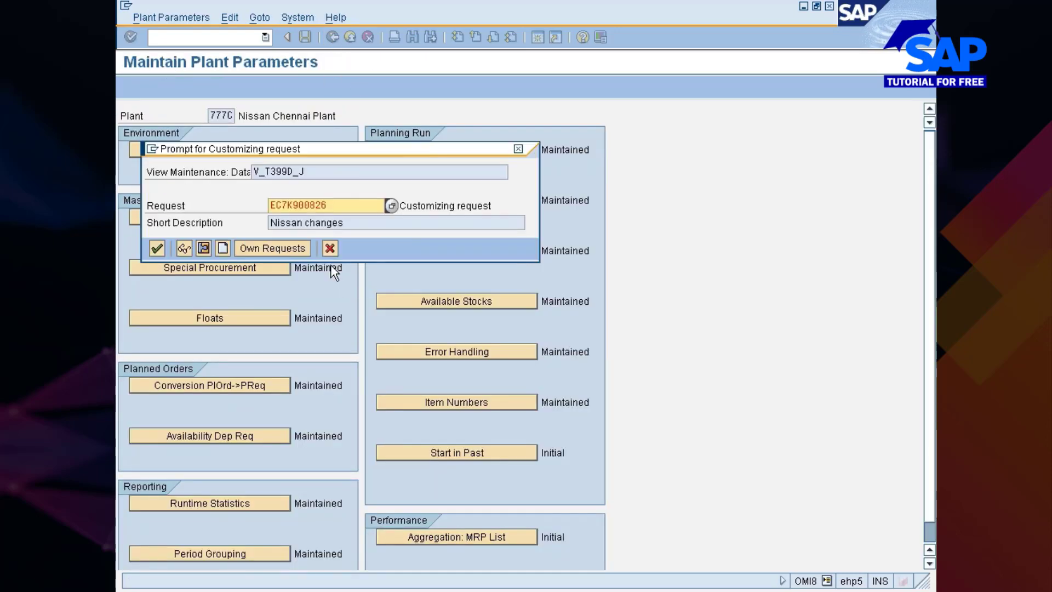
pyautogui.click(156, 249)
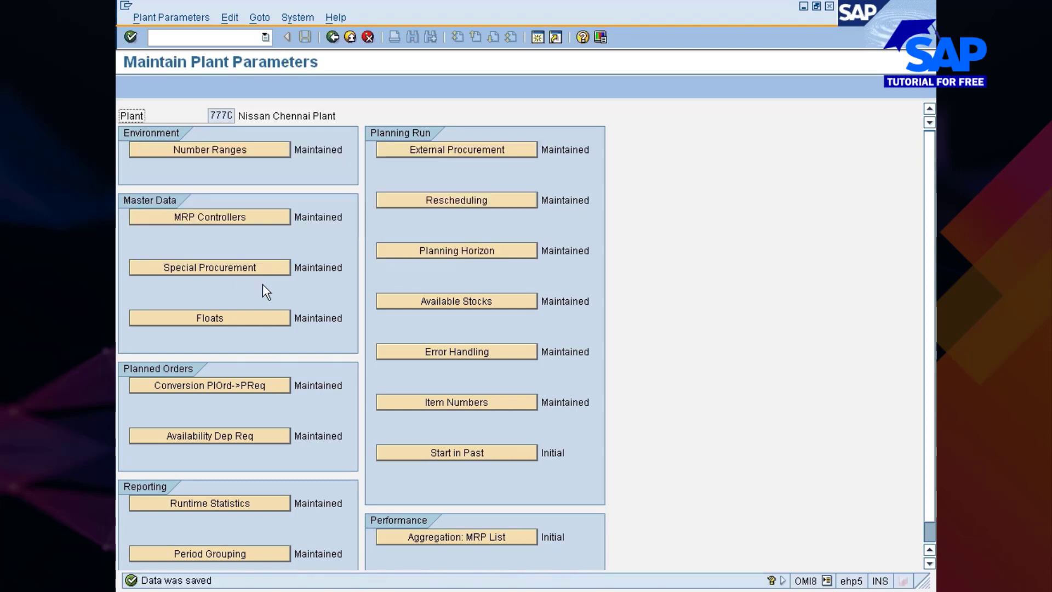
# Review the display list and frequency settings in plant 777C's runtime statistics and return to the parameters overview
pyautogui.scroll(-1, 248, 363)
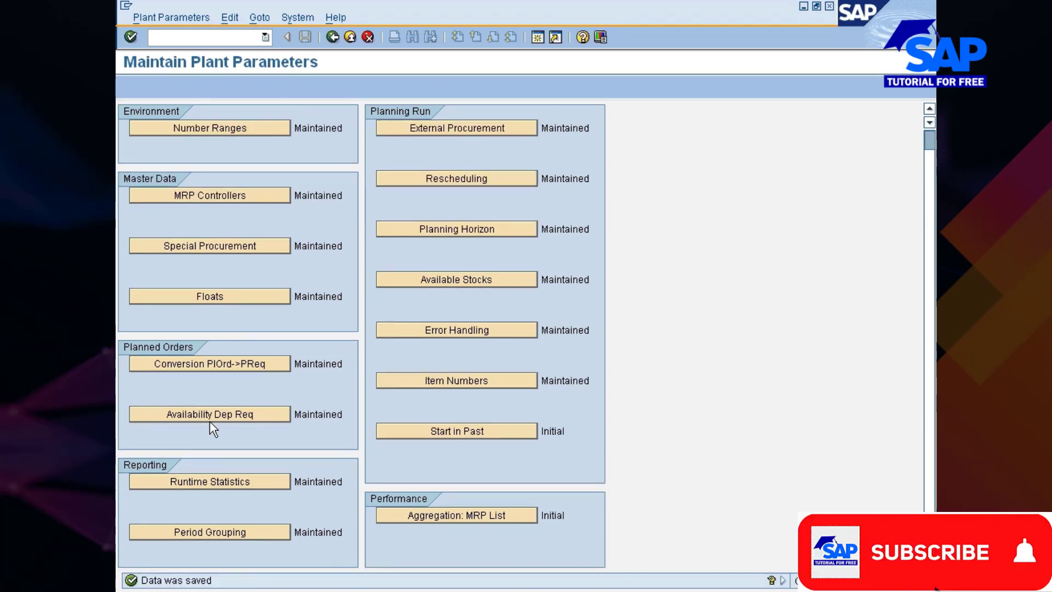
pyautogui.click(190, 482)
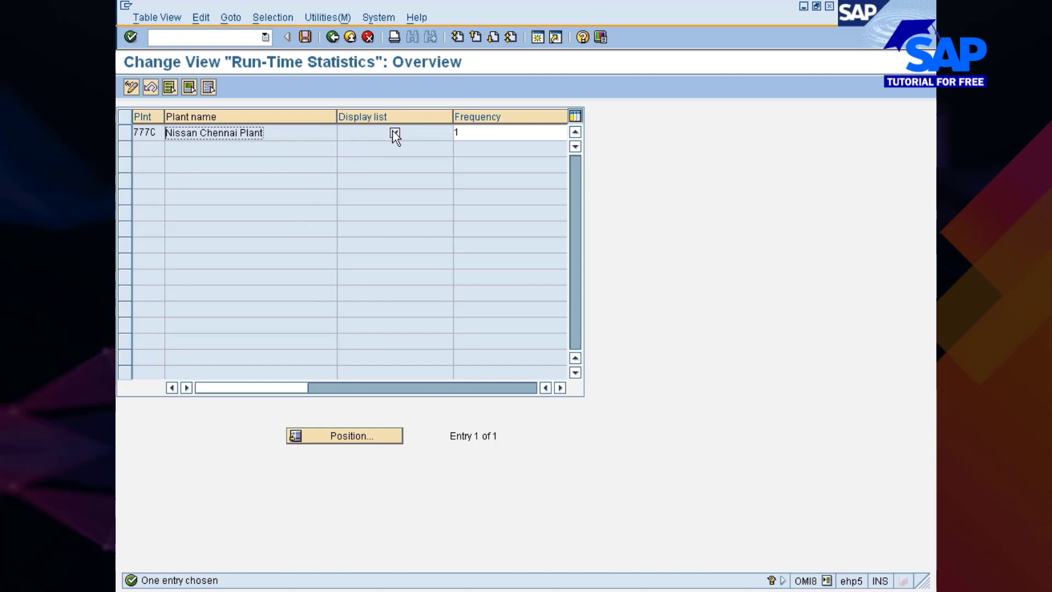
pyautogui.moveTo(453, 117); pyautogui.dragTo(414, 116)
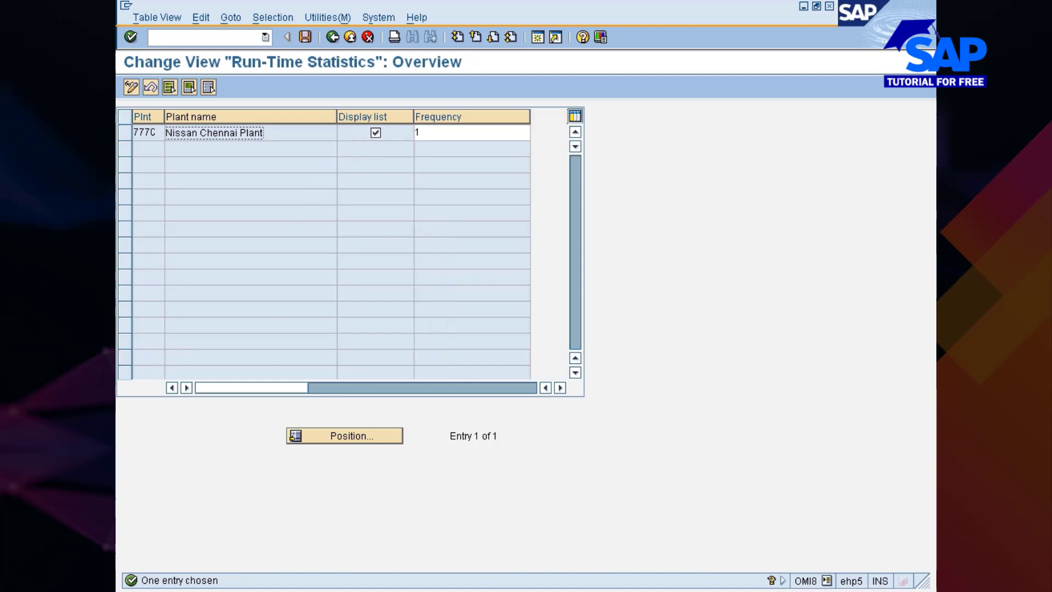
pyautogui.click(418, 133)
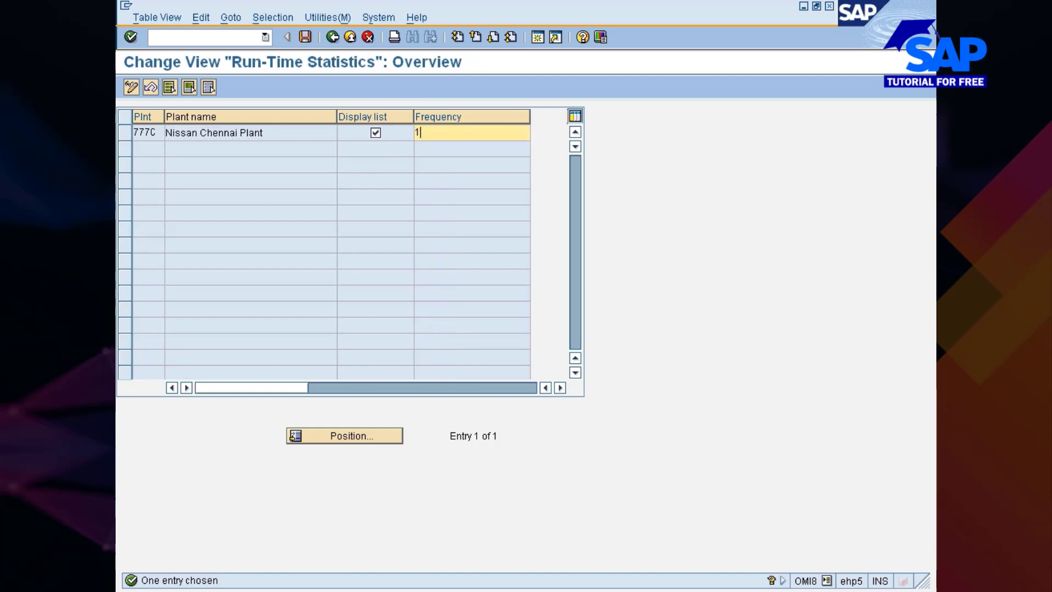
pyautogui.click(333, 38)
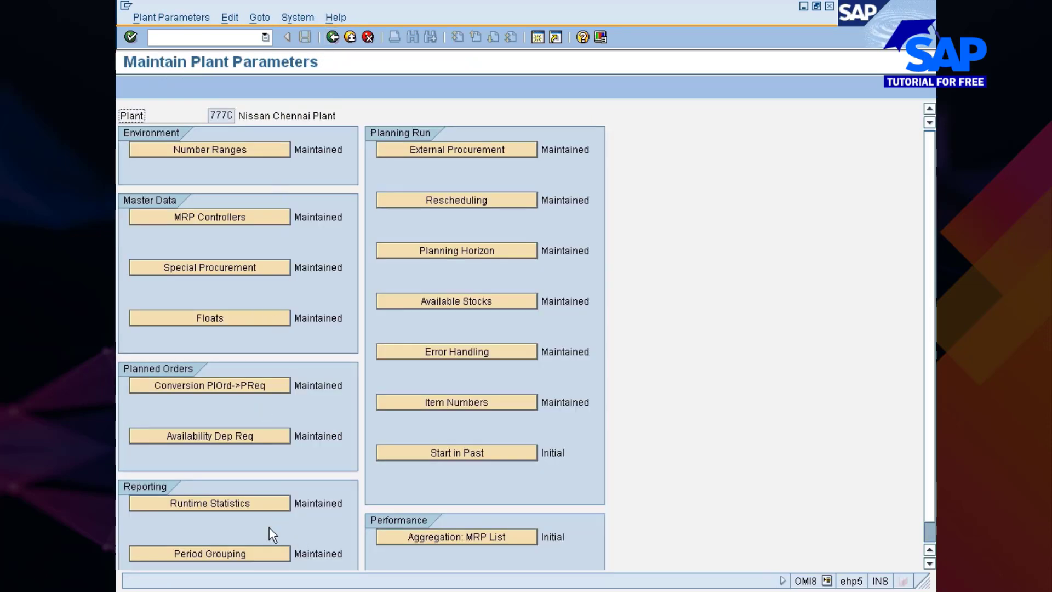
# Review the period grouping settings of plant 777C, including the planning calendar, and return to the parameters overview without saving
pyautogui.click(265, 552)
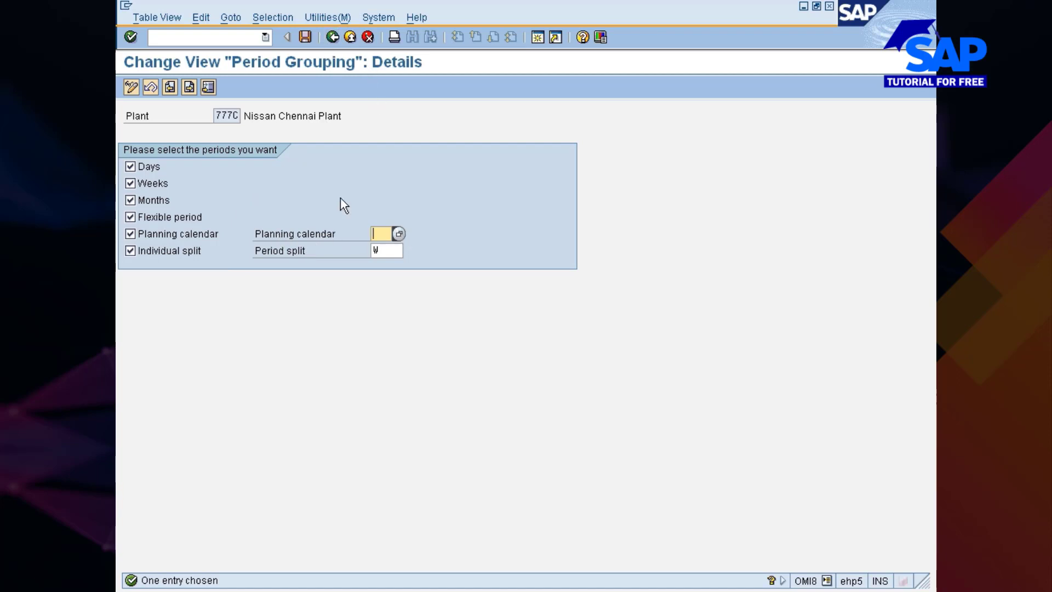
pyautogui.click(259, 234)
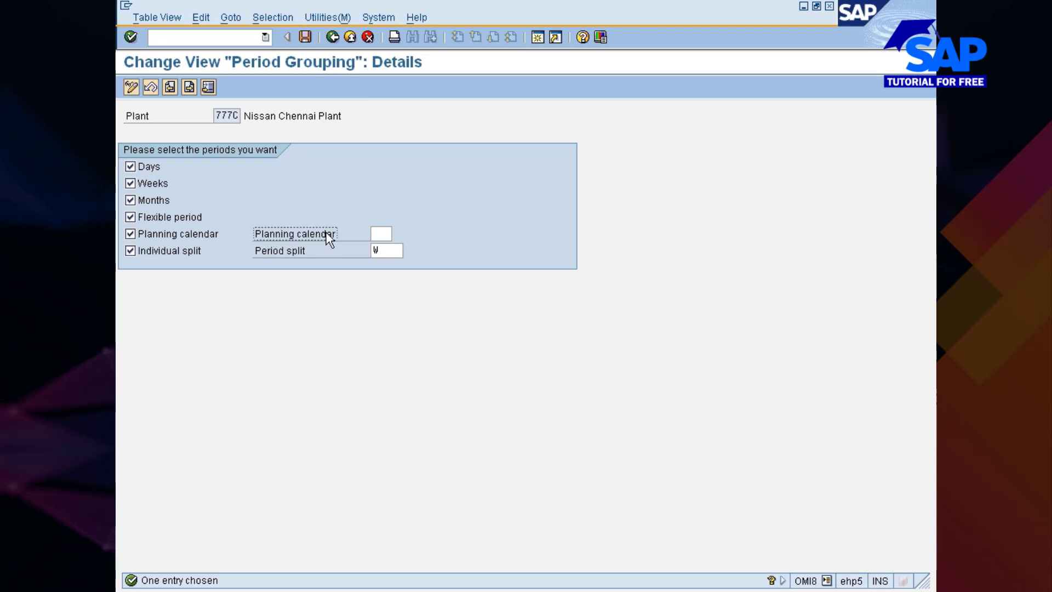
pyautogui.click(381, 234)
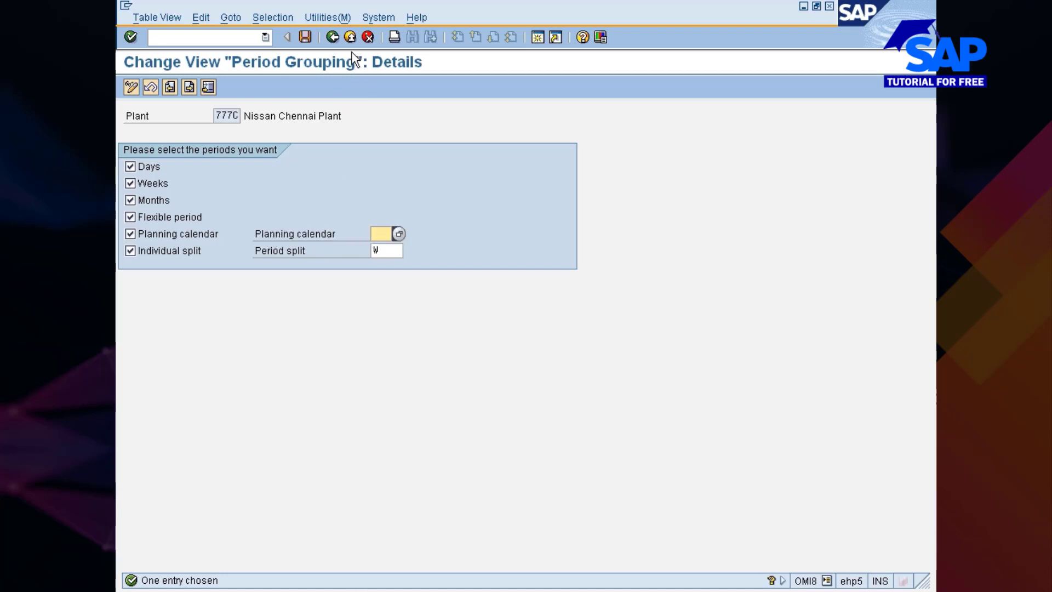
pyautogui.click(329, 40)
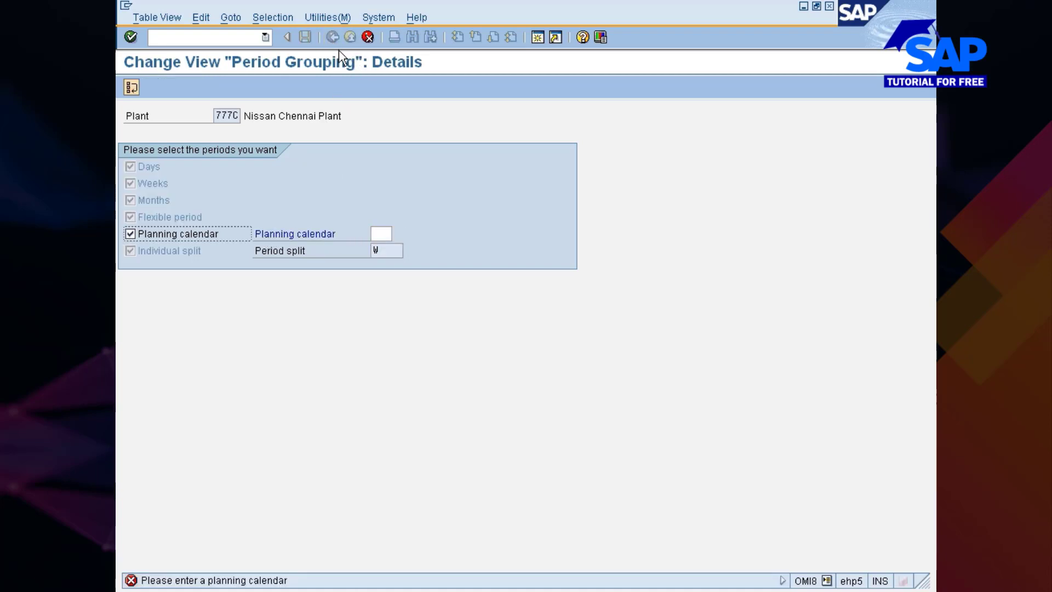
pyautogui.click(368, 37)
pyautogui.click(369, 36)
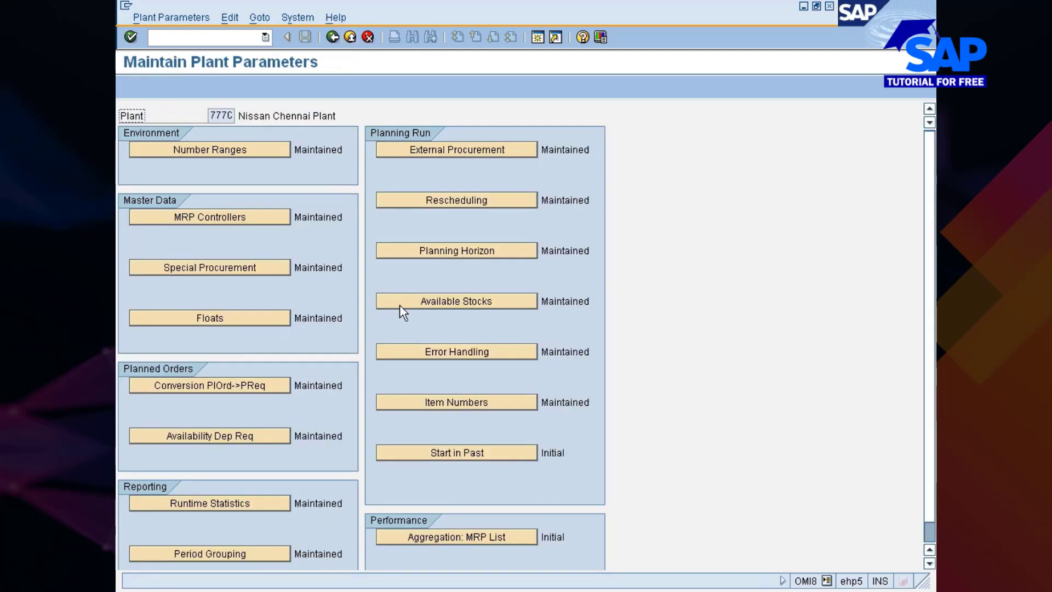
# Set the substitute purchasing group to NIS in plant 777C's external procurement defaults
pyautogui.scroll(-1, 400, 305)
pyautogui.scroll(1, 399, 297)
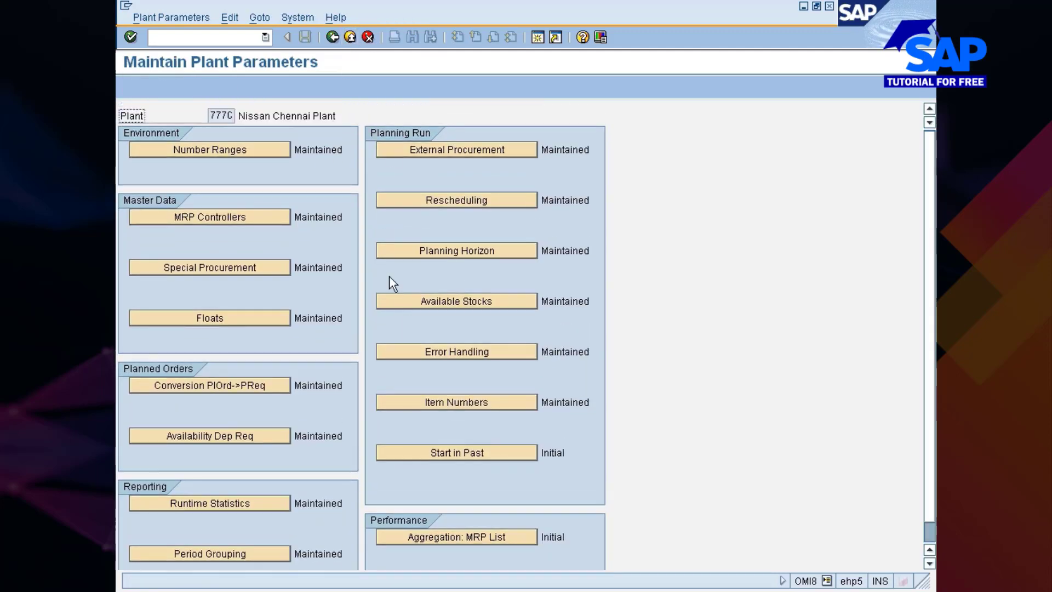
pyautogui.click(397, 151)
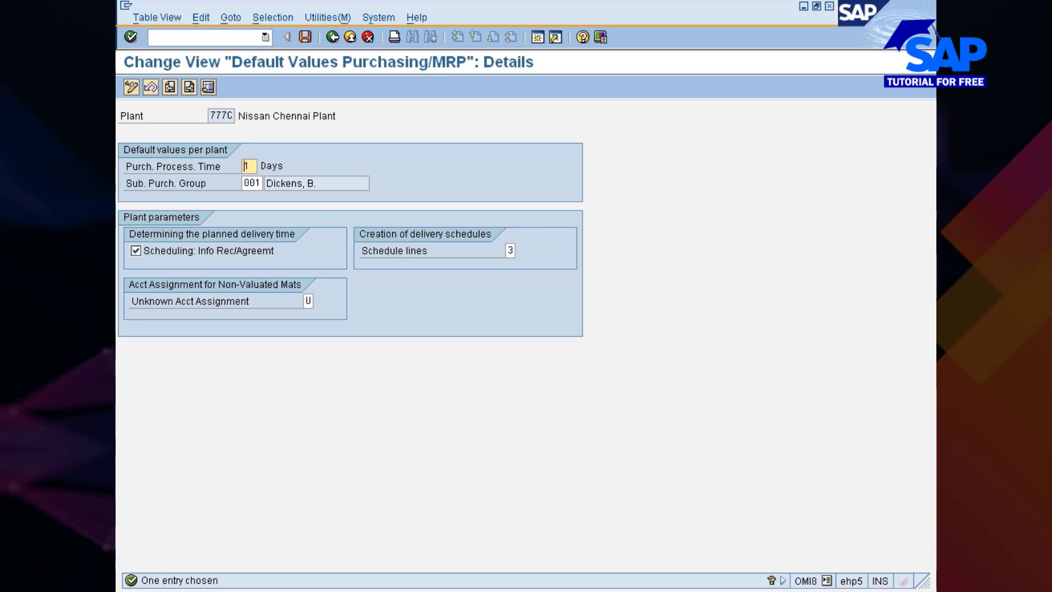
pyautogui.click(256, 183)
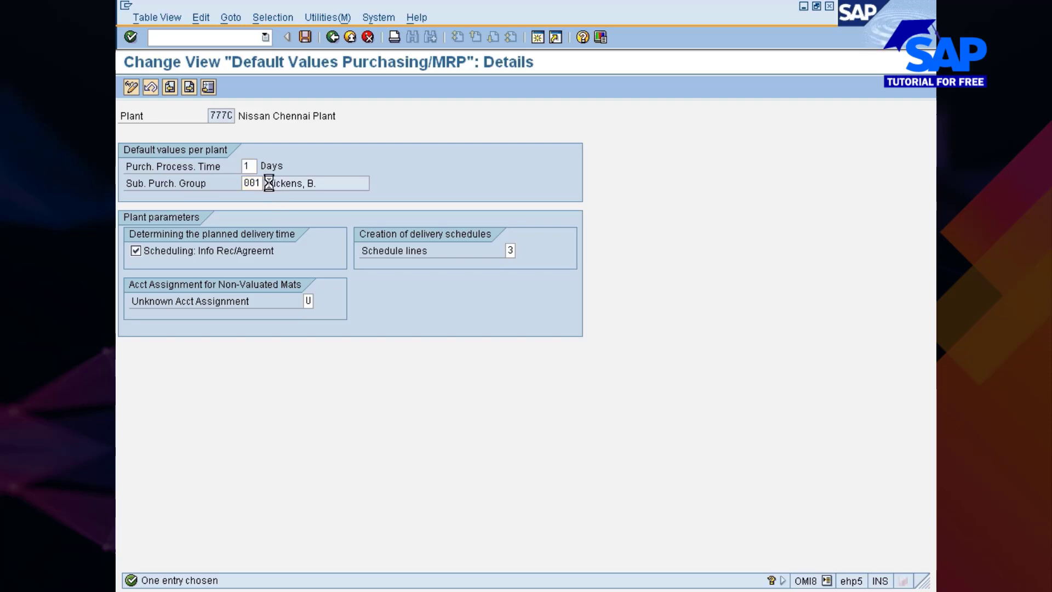
pyautogui.click(269, 183)
pyautogui.scroll(-15, 338, 305)
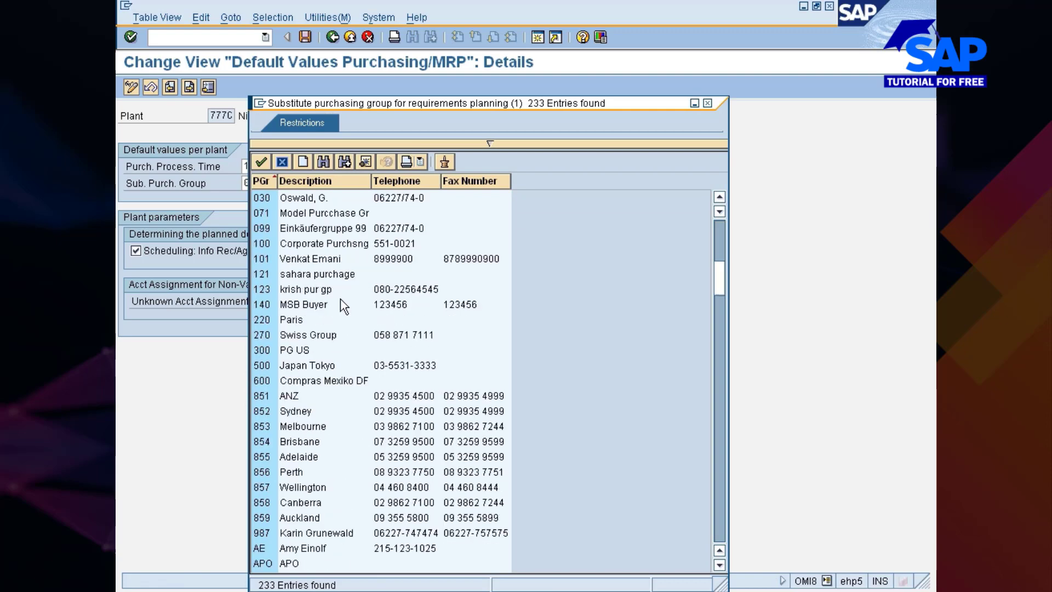
pyautogui.scroll(-15, 329, 312)
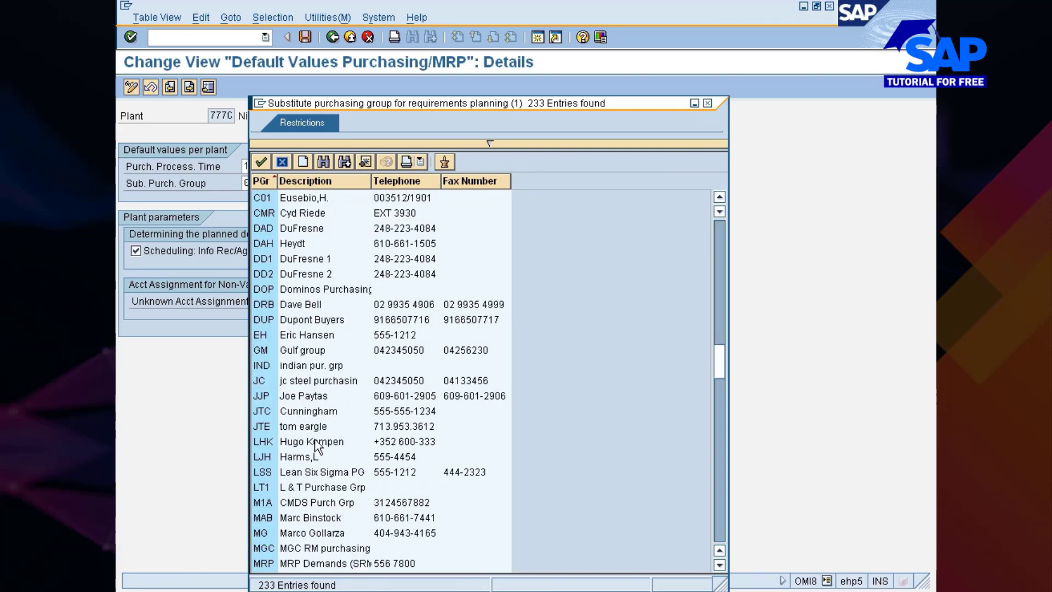
pyautogui.scroll(-4, 310, 435)
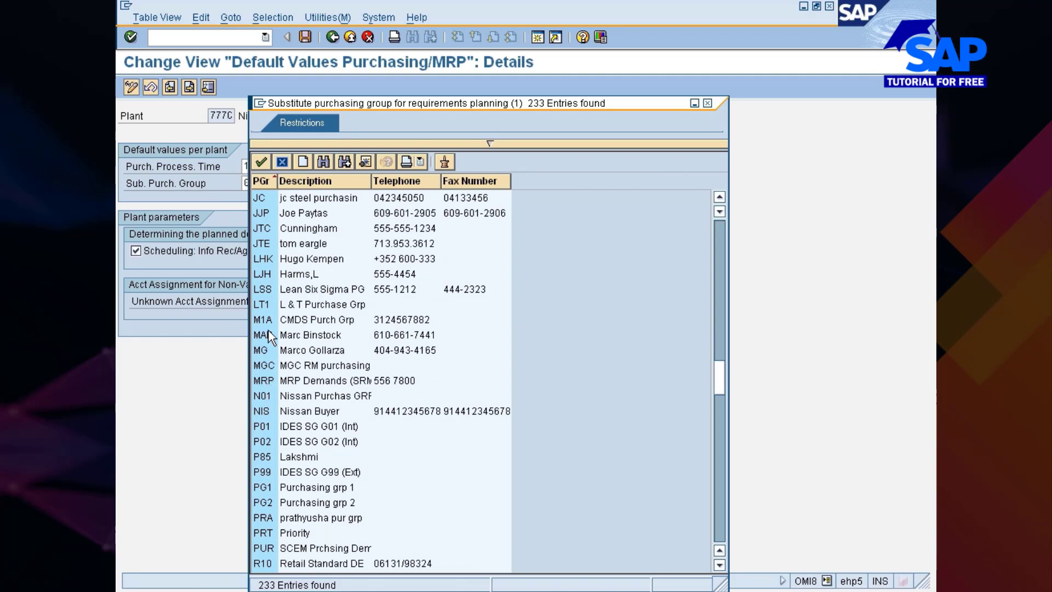
pyautogui.doubleClick(262, 410)
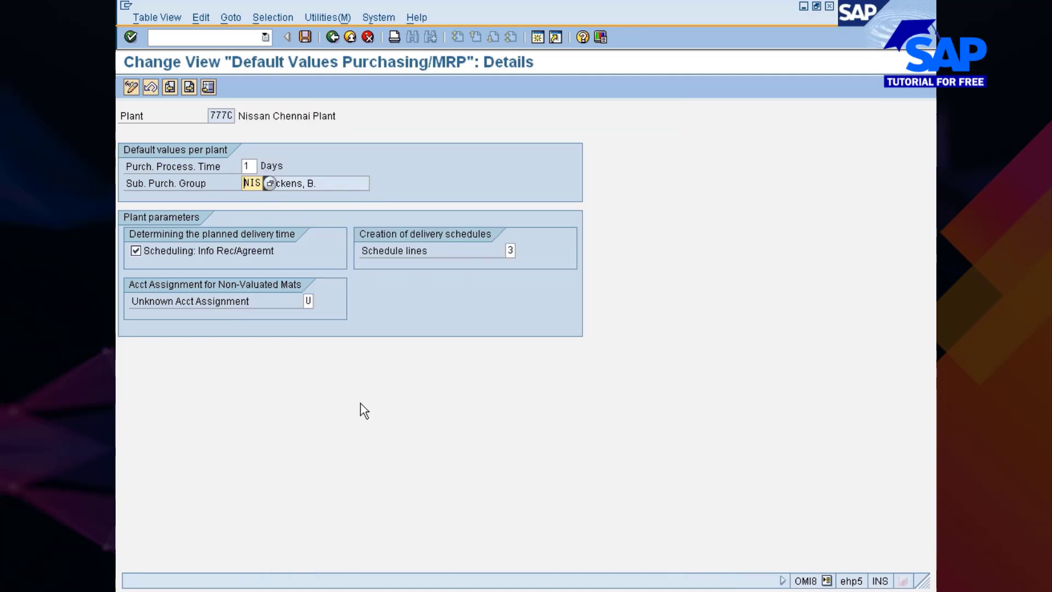
pyautogui.press('Return')
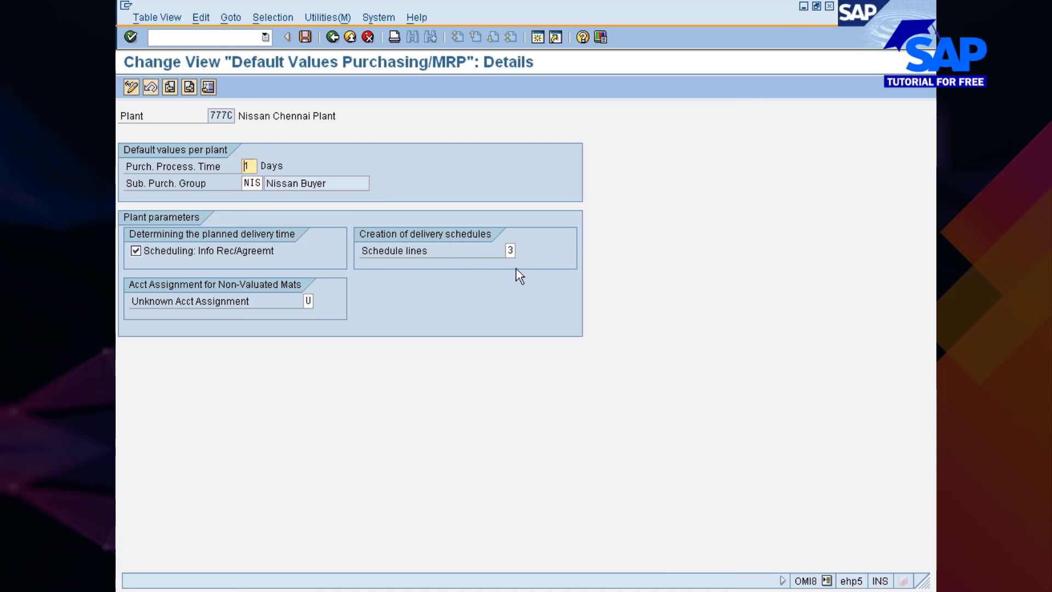
# Set the schedule lines indicator for delivery schedule creation to 1 and save the external procurement defaults under the Nissan changes request
pyautogui.click(511, 250)
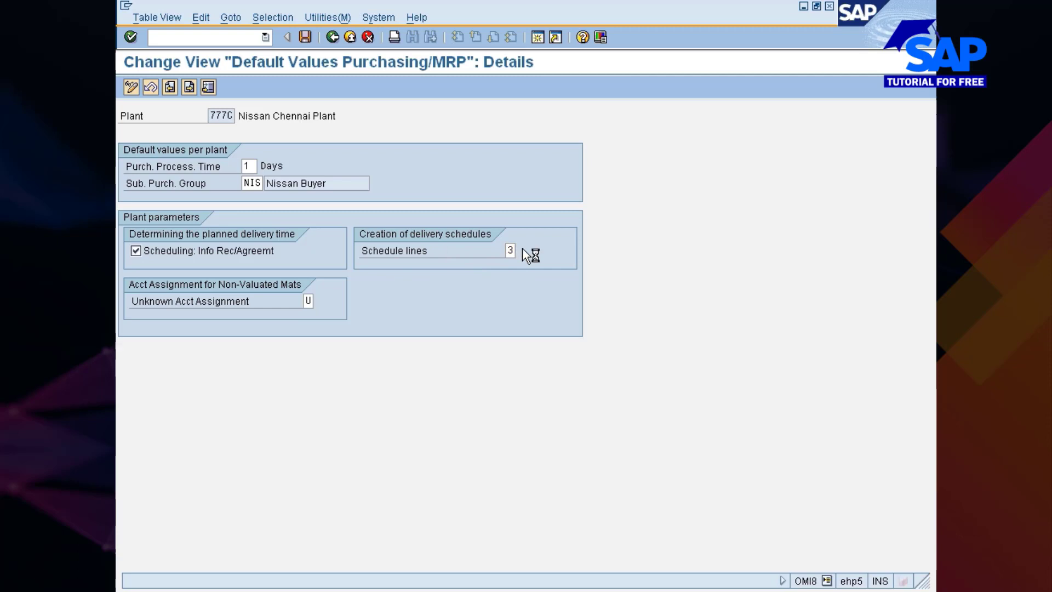
pyautogui.click(522, 251)
pyautogui.doubleClick(212, 165)
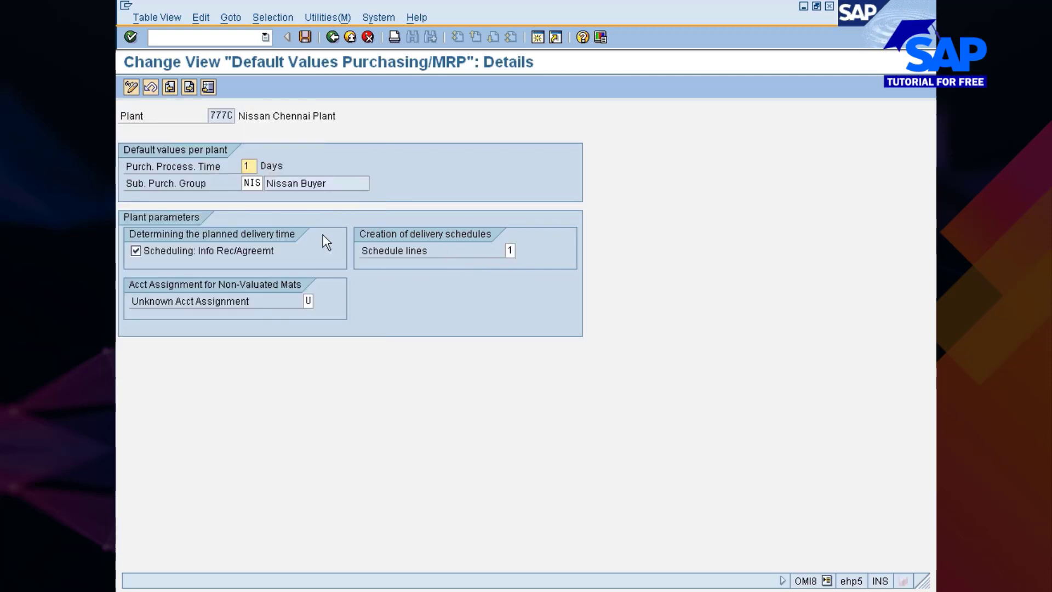
pyautogui.hotkey('ctrl', 's')
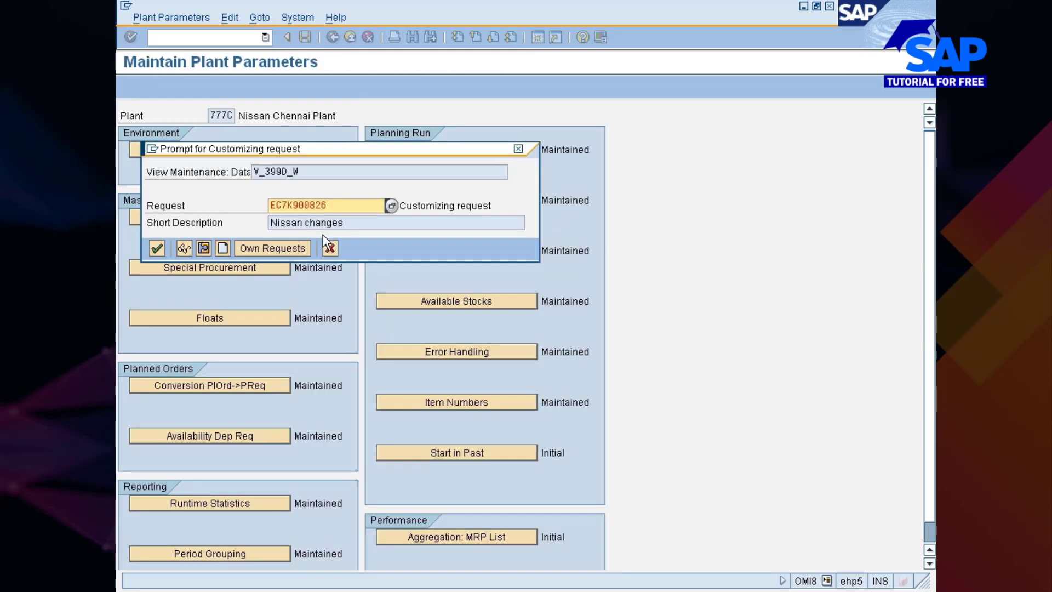
pyautogui.click(157, 247)
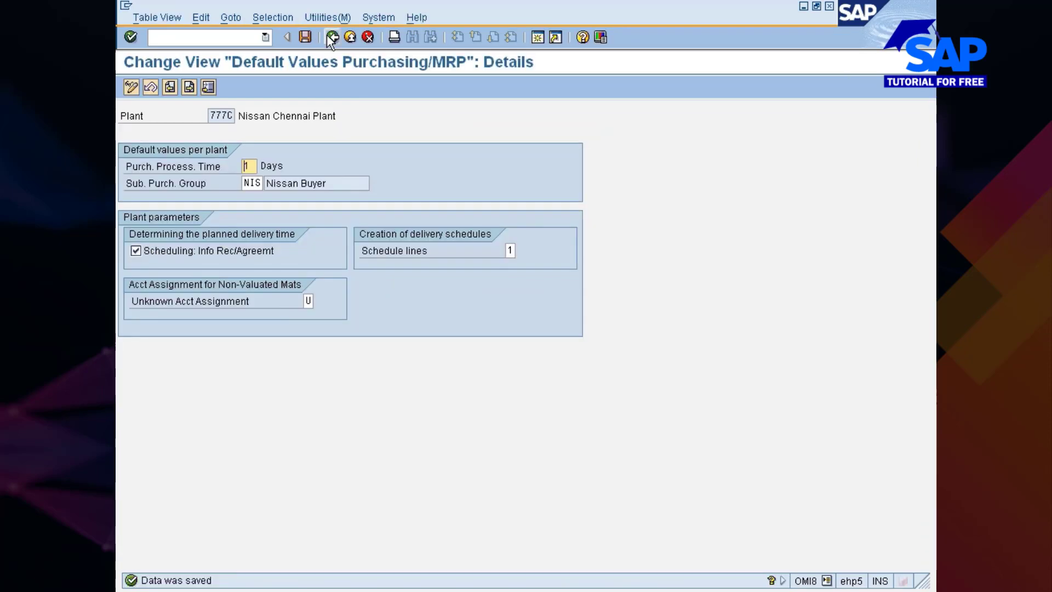
pyautogui.click(331, 38)
pyautogui.click(332, 37)
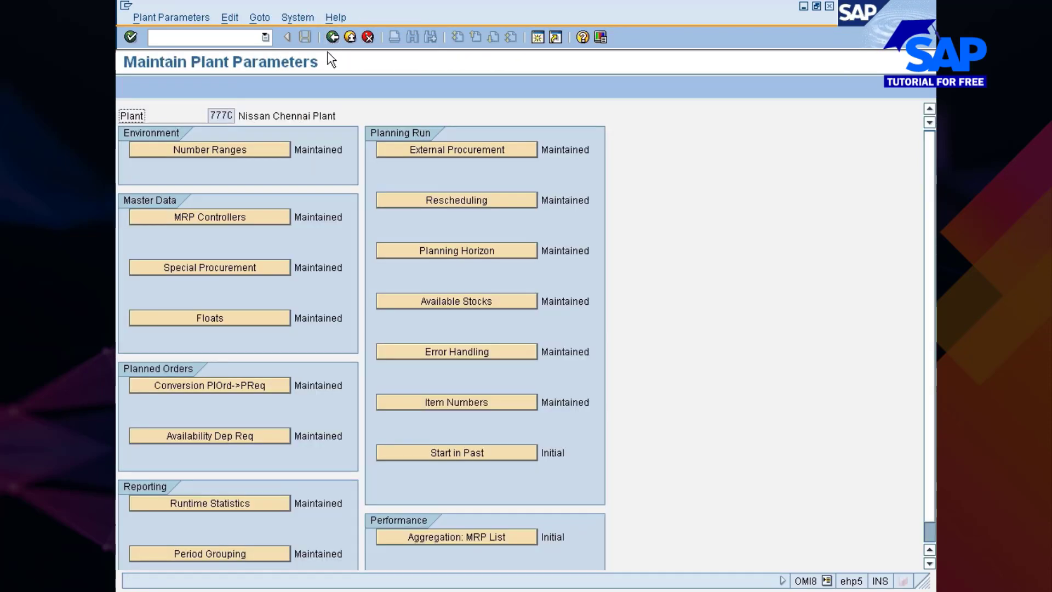
# Set plant 777C's rescheduling horizon to 60, save it under the Nissan changes request and return to the parameters overview
pyautogui.click(484, 203)
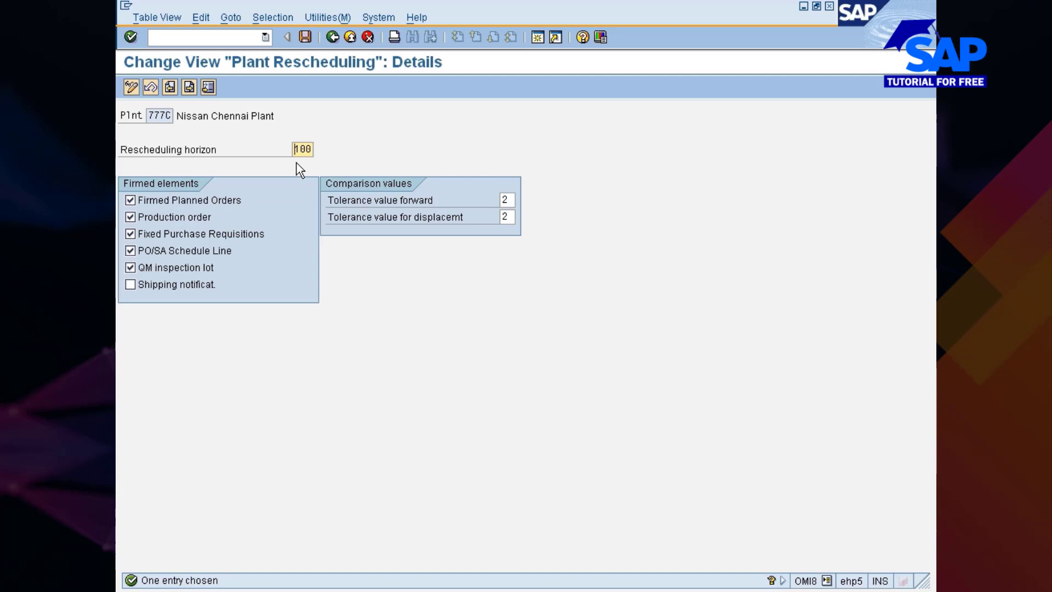
pyautogui.press('Delete')
pyautogui.press('Delete')
pyautogui.press('Delete')
pyautogui.write('60')
pyautogui.press('Return')
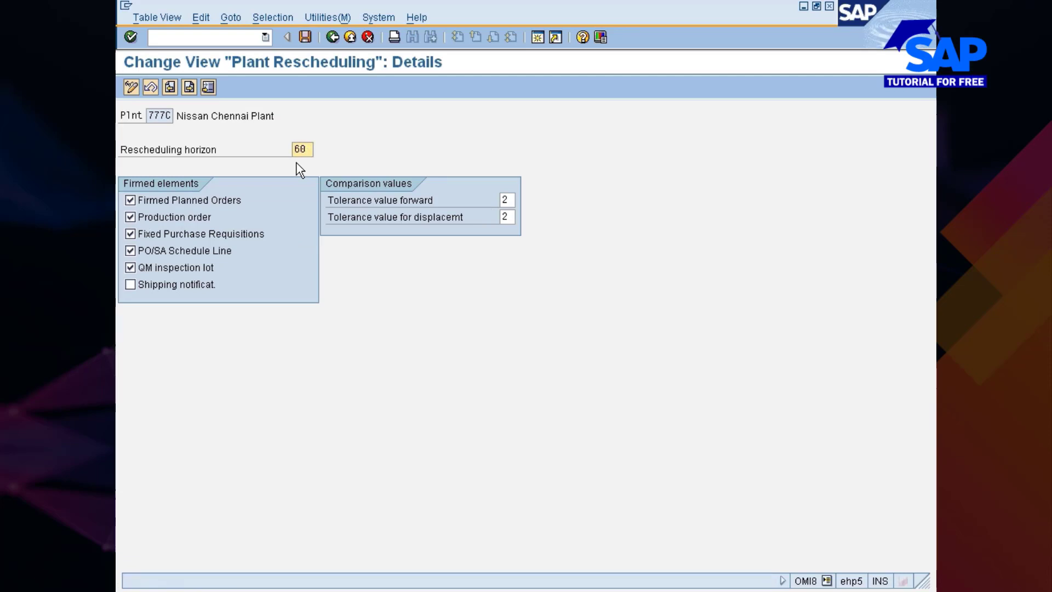
pyautogui.click(310, 38)
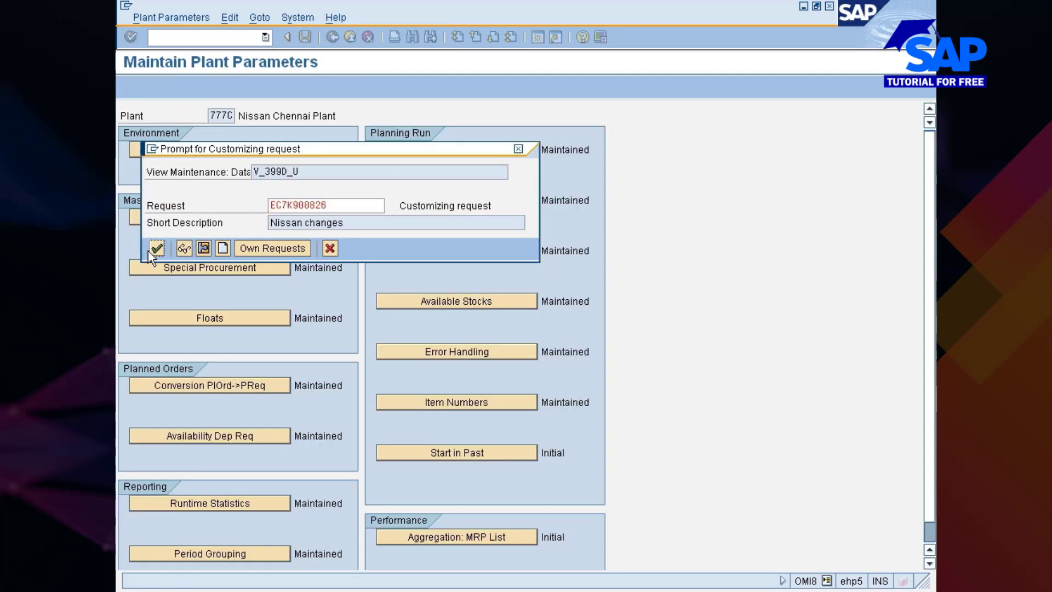
pyautogui.click(154, 250)
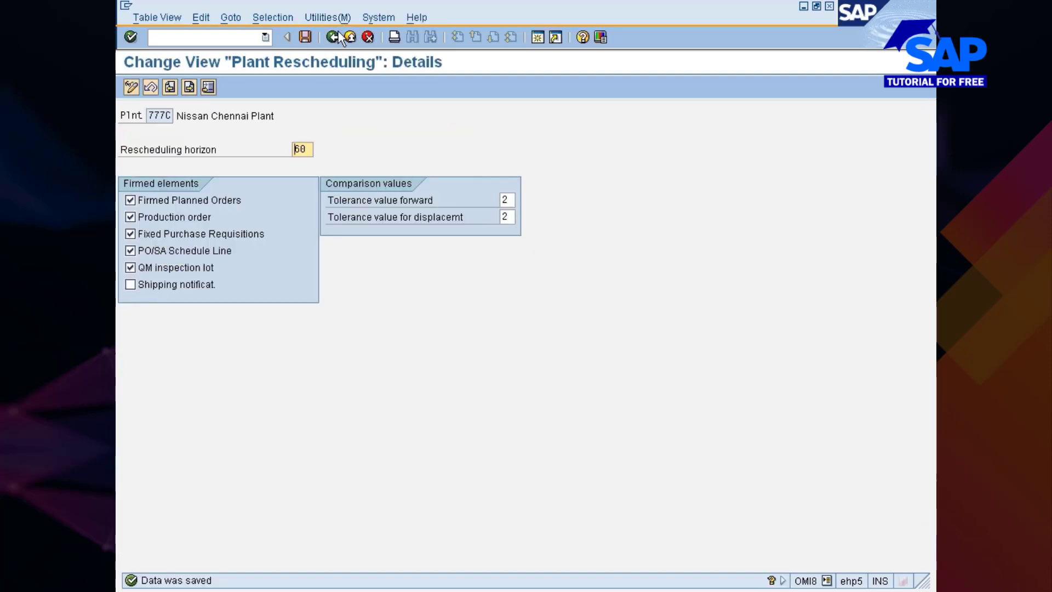
pyautogui.click(332, 37)
pyautogui.click(332, 37)
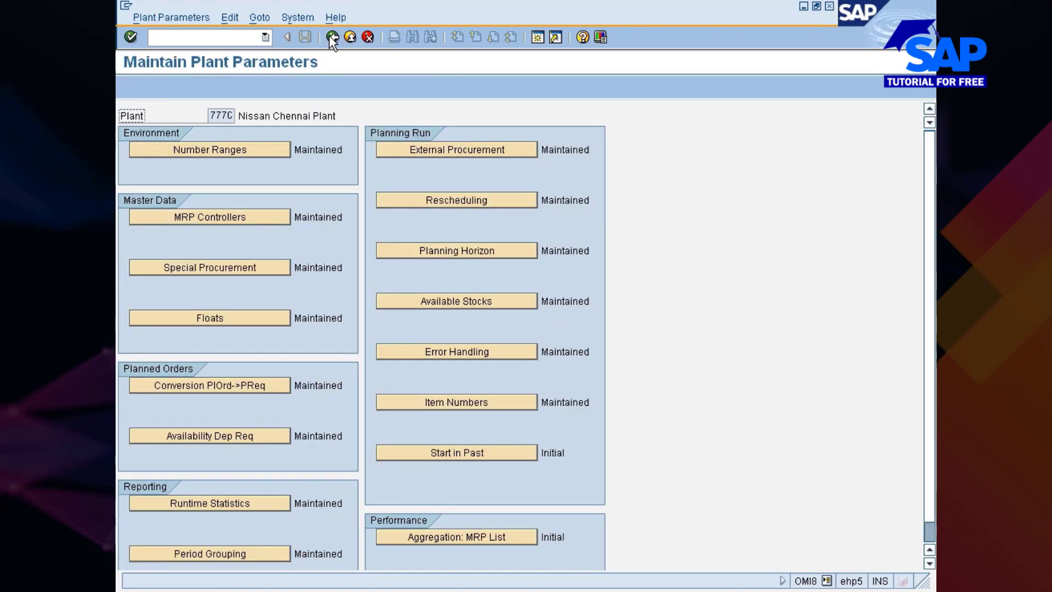
# Set plant 777C's planning horizon to 60, save it under the Nissan changes request and return to the parameters overview
pyautogui.click(474, 248)
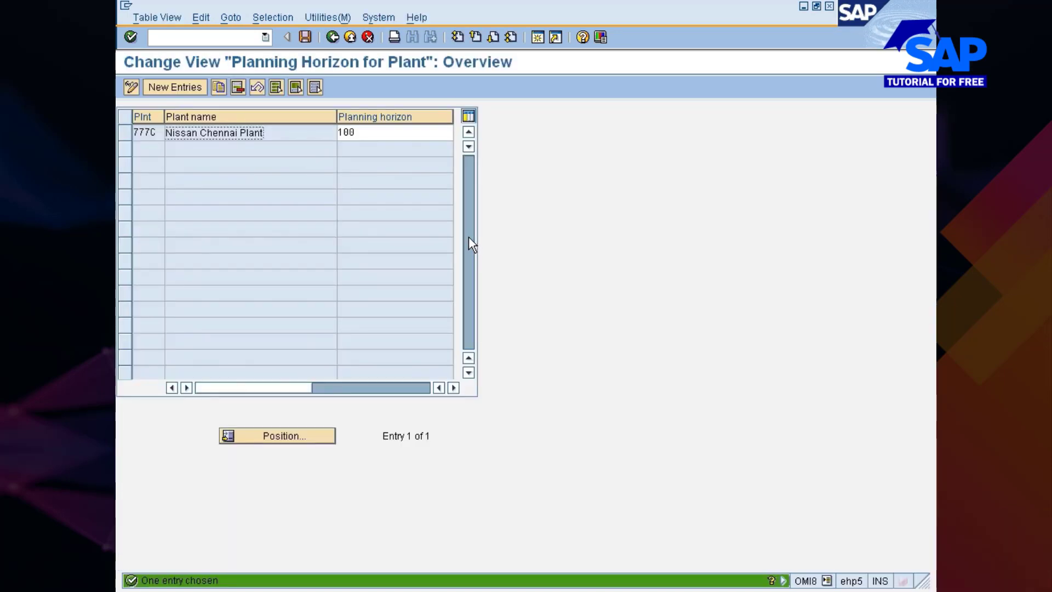
pyautogui.press('BackSpace')
pyautogui.press('BackSpace')
pyautogui.press('BackSpace')
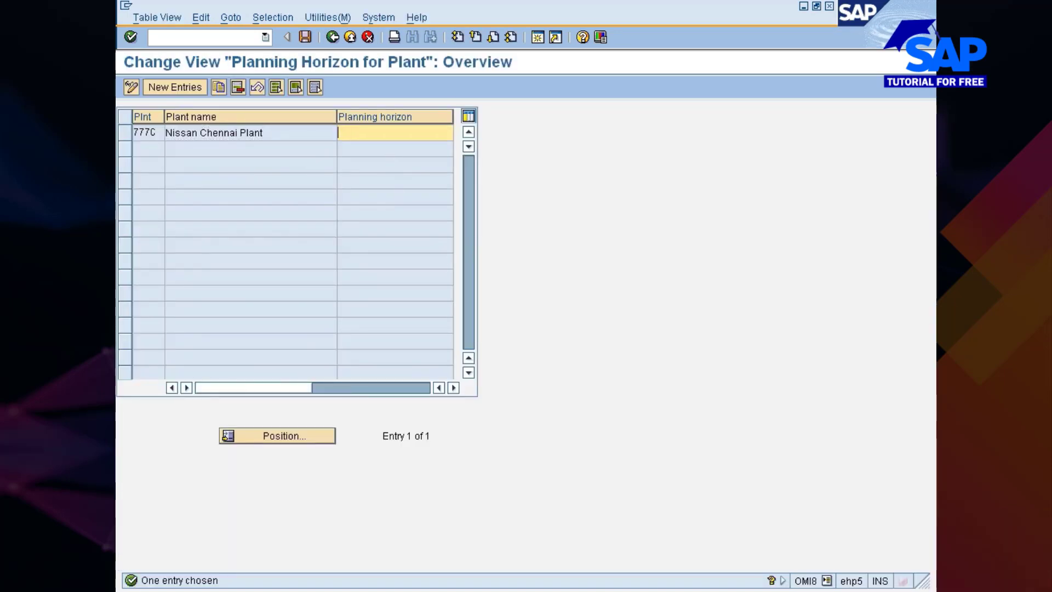
pyautogui.write('600')
pyautogui.hotkey('ctrl', 's')
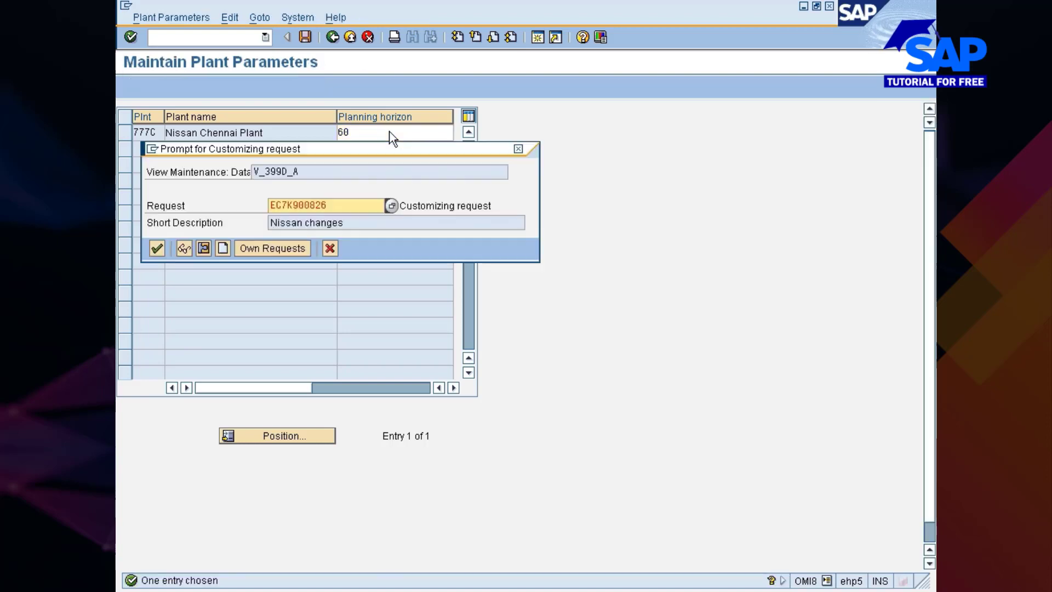
pyautogui.press('Return')
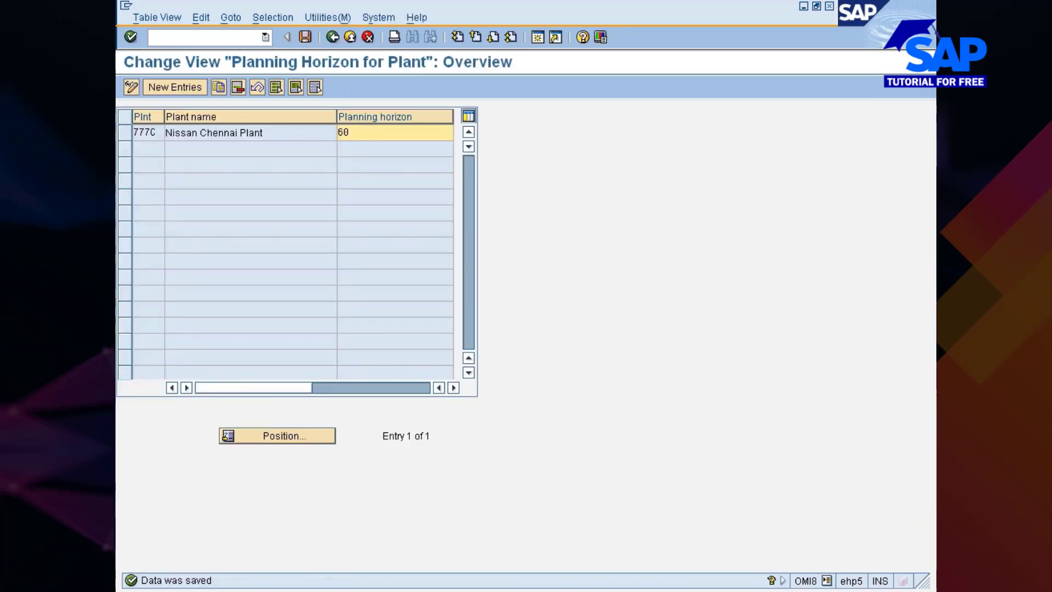
pyautogui.press('F3')
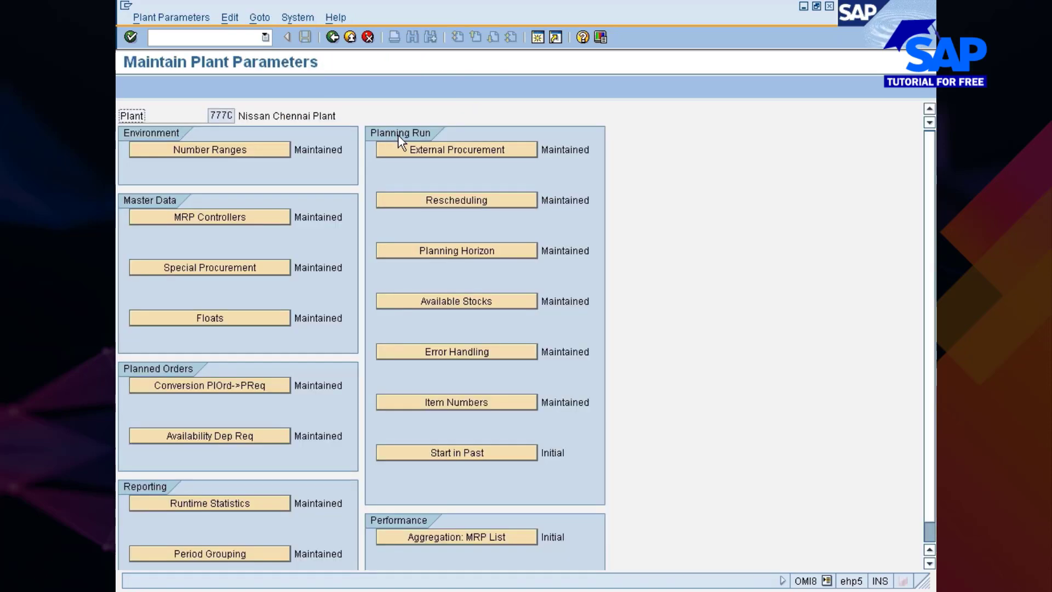
# Exclude blocked stock from plant 777C's available stocks and save the change under the Nissan changes request
pyautogui.click(490, 302)
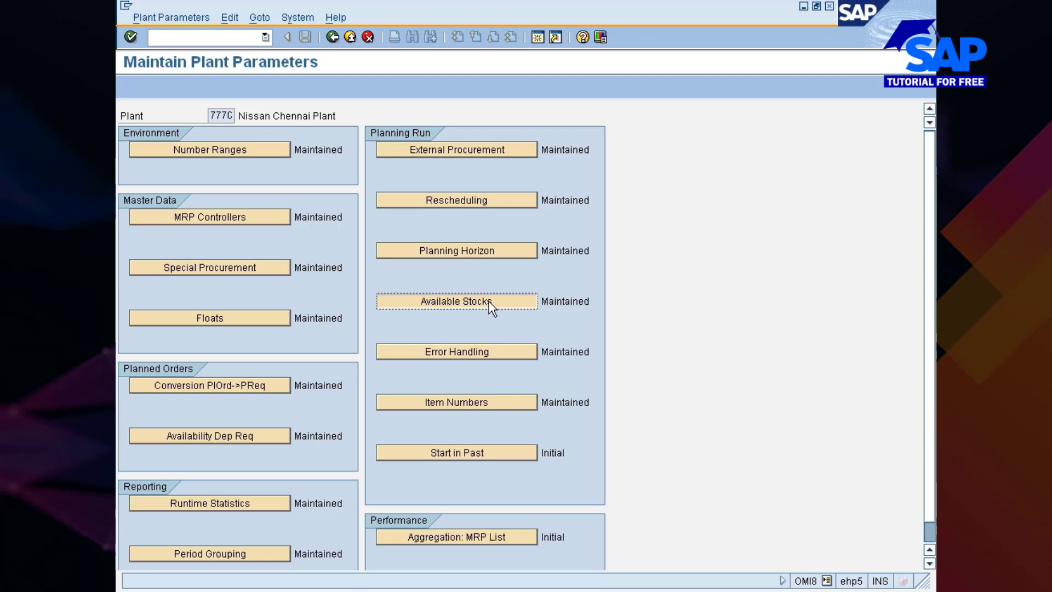
pyautogui.click(490, 302)
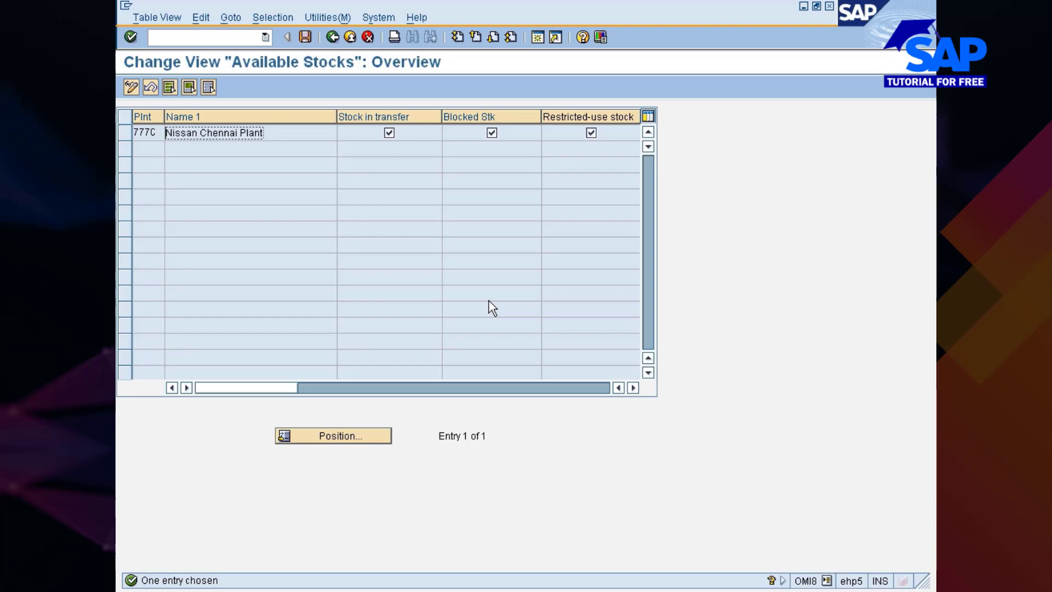
pyautogui.click(490, 134)
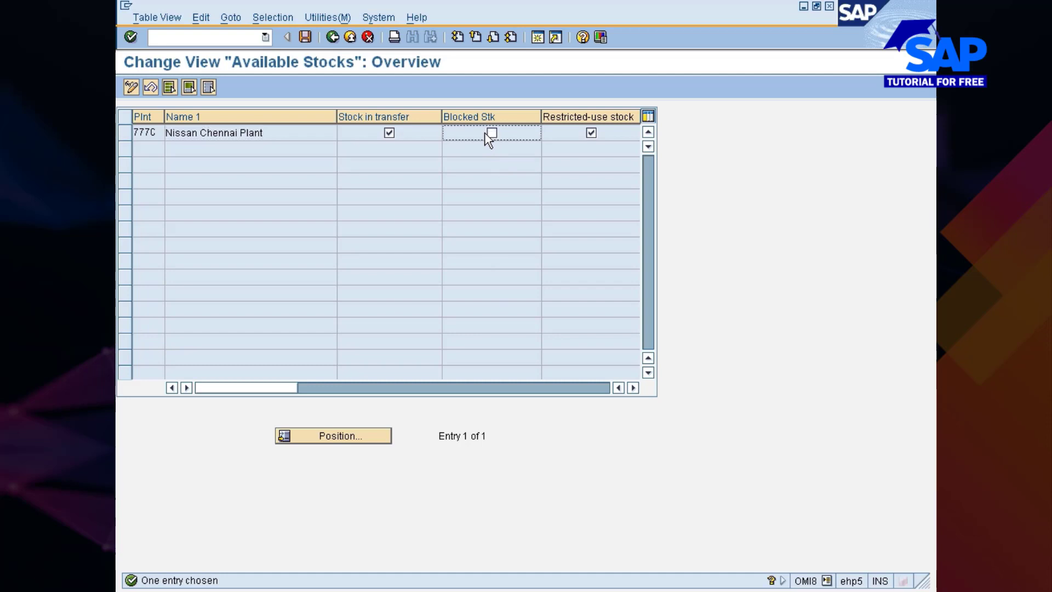
pyautogui.moveTo(245, 393)
pyautogui.mouseDown()
pyautogui.moveTo(350, 392)
pyautogui.moveTo(239, 387)
pyautogui.mouseUp()
pyautogui.click(306, 36)
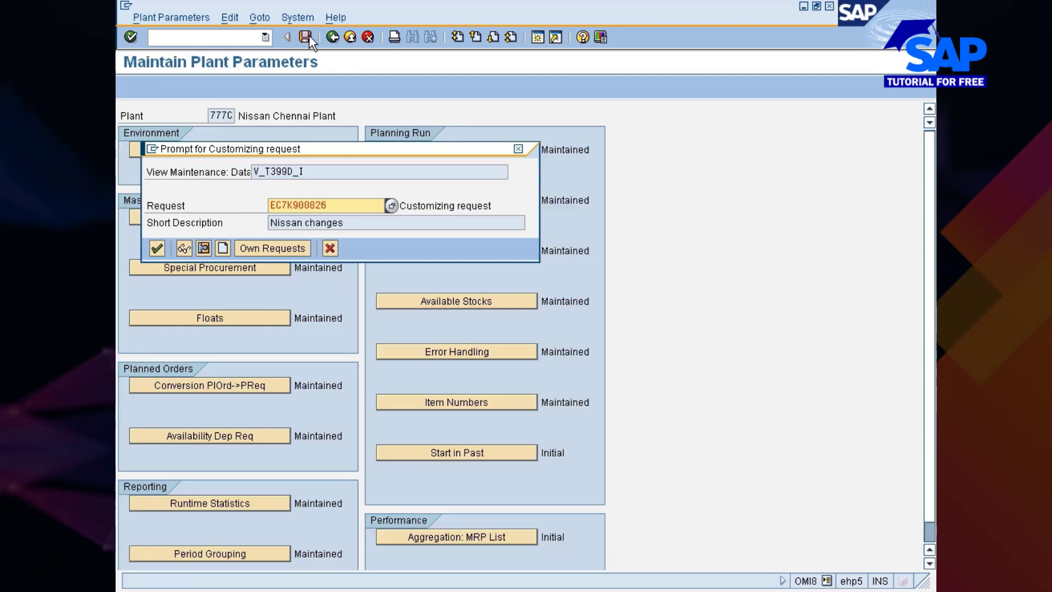
pyautogui.click(157, 247)
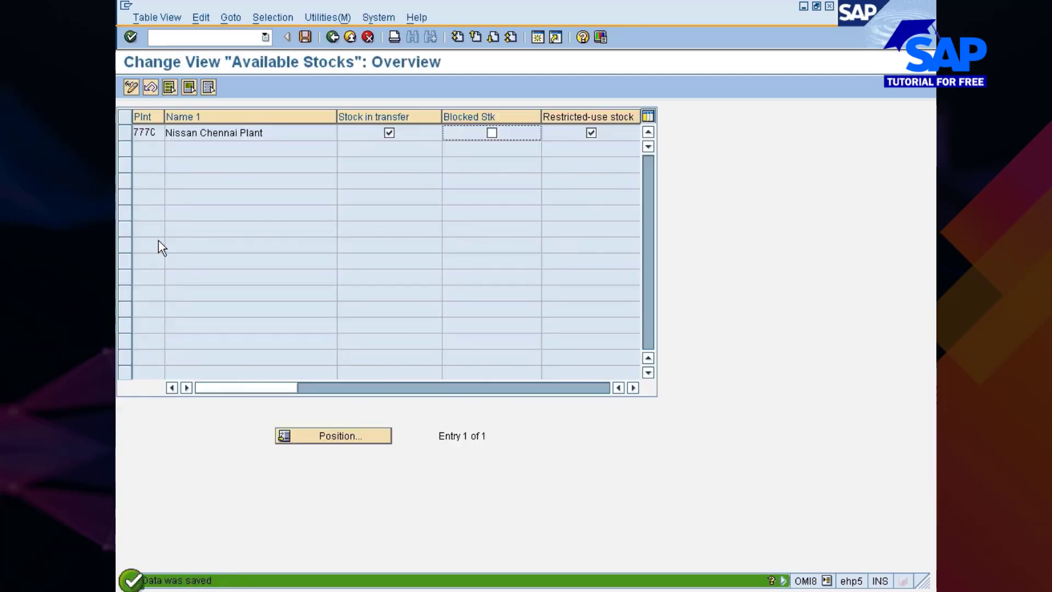
pyautogui.click(331, 38)
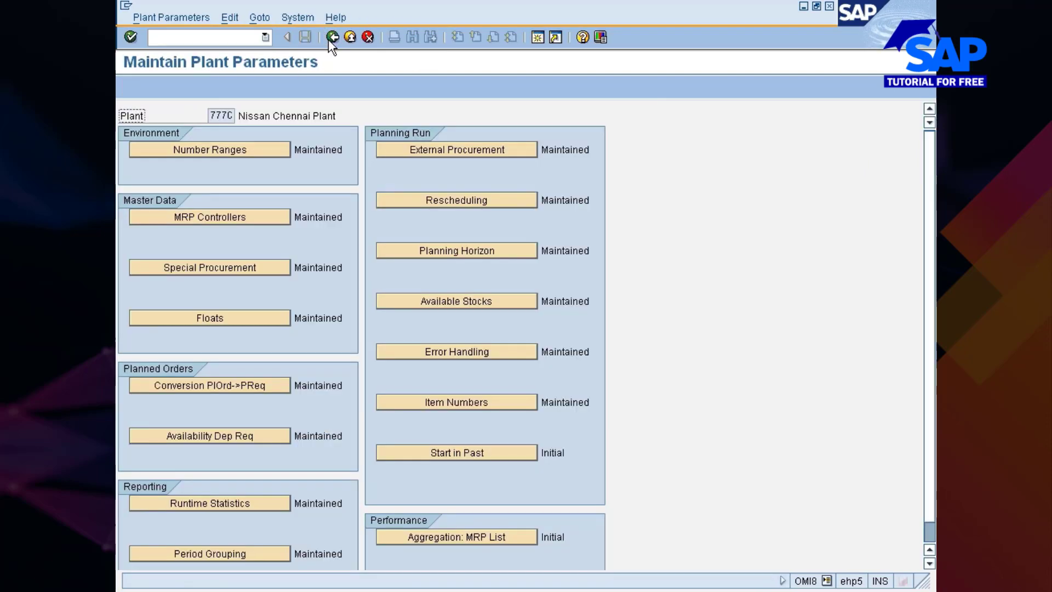
# In plant 777C's planning run error handling, set the substitute MRP controller to 777, save and return to the parameters overview
pyautogui.click(530, 351)
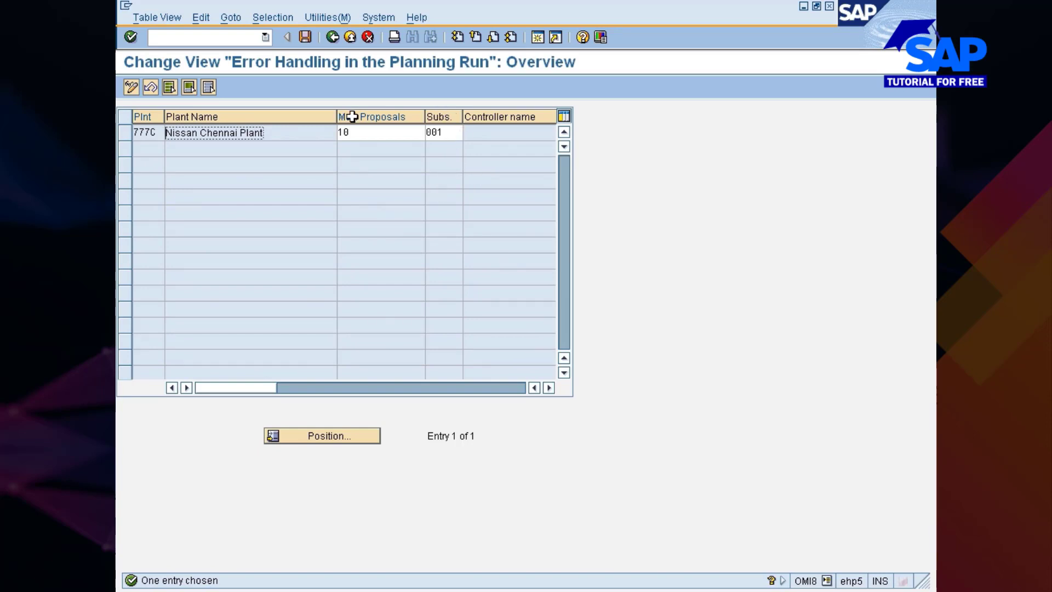
pyautogui.moveTo(335, 120); pyautogui.dragTo(281, 120)
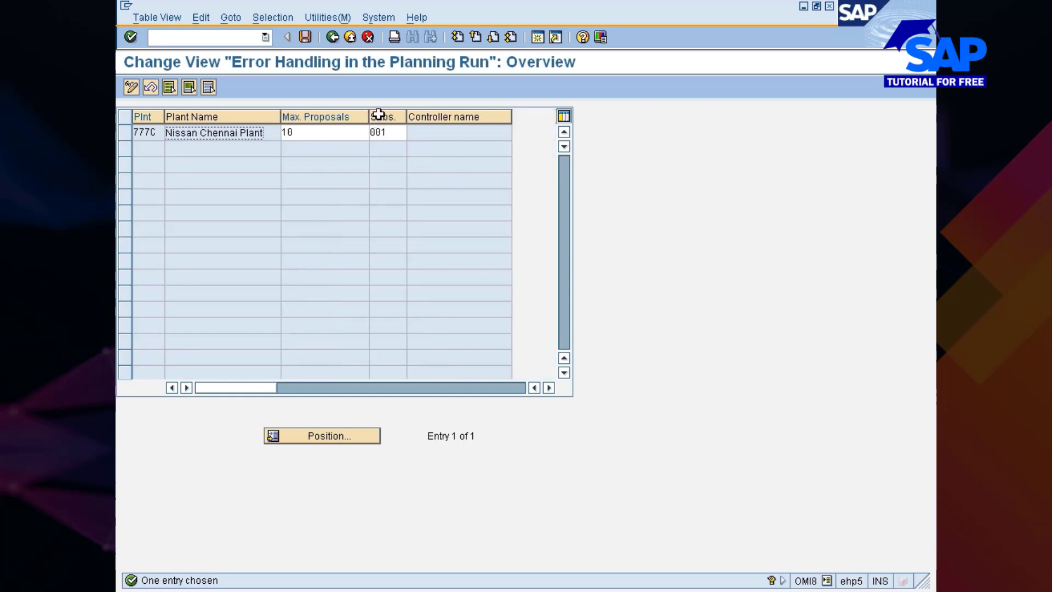
pyautogui.click(413, 133)
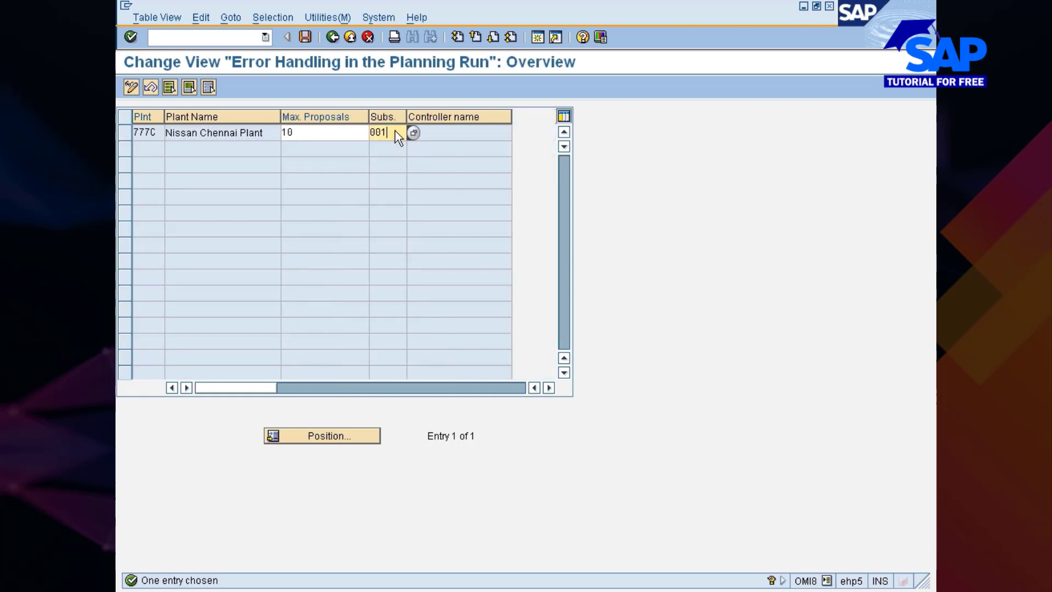
pyautogui.press('F1')
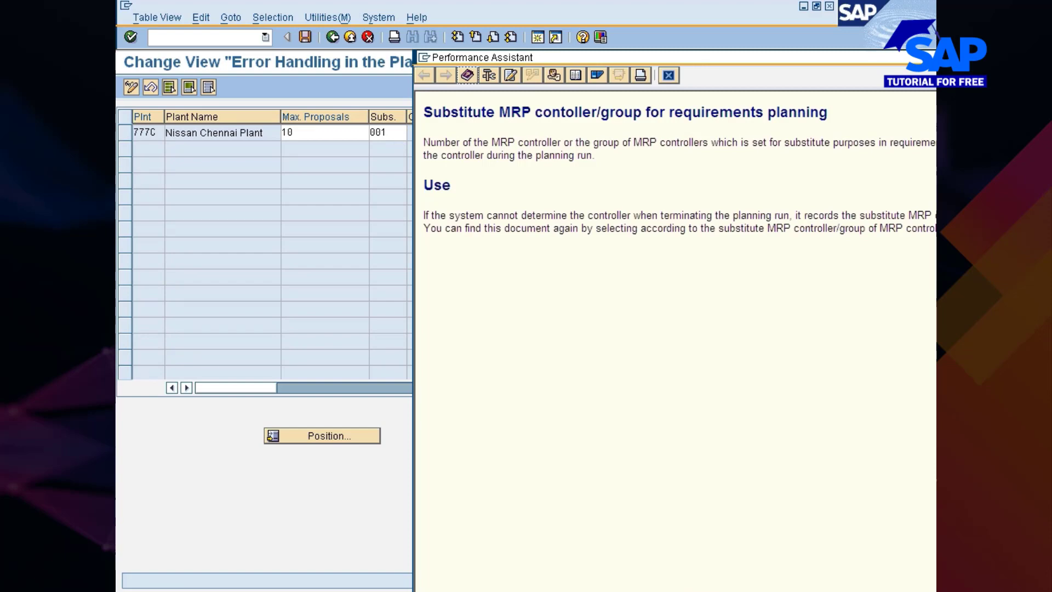
pyautogui.click(668, 75)
pyautogui.click(399, 137)
pyautogui.click(414, 136)
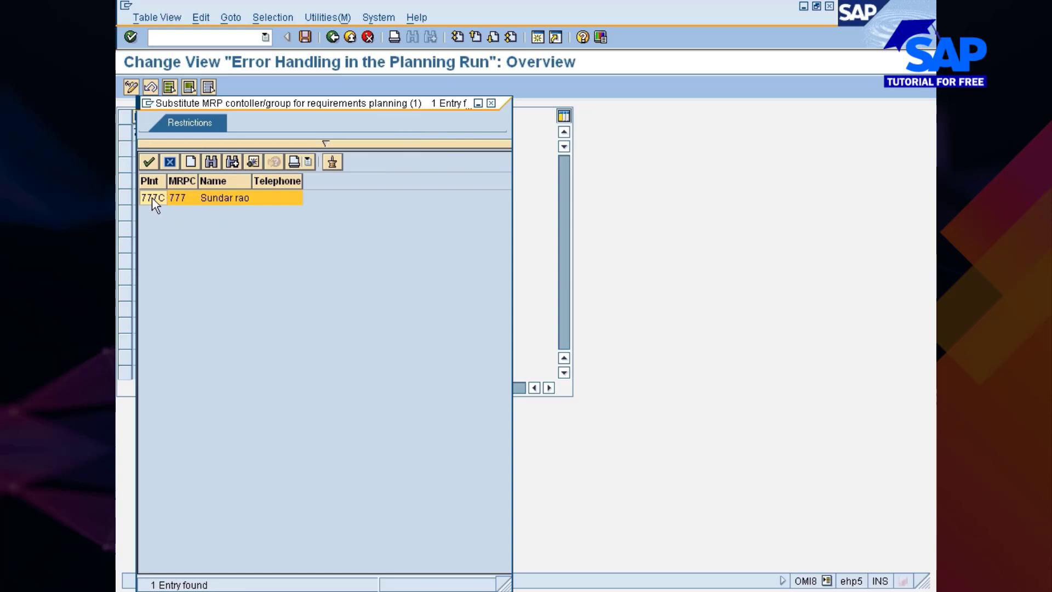
pyautogui.doubleClick(149, 197)
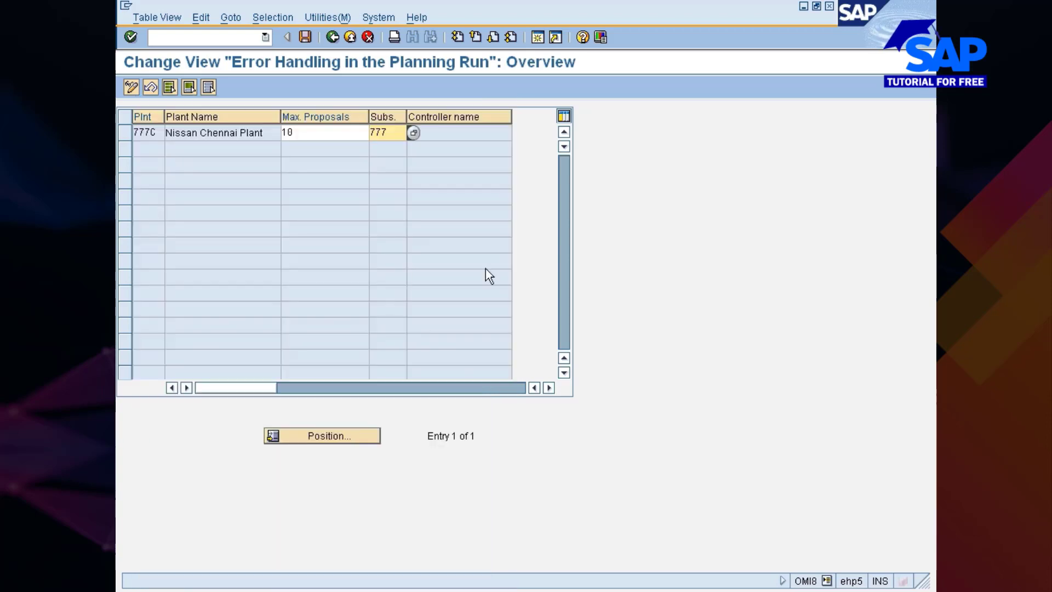
pyautogui.click(308, 39)
pyautogui.press('Return')
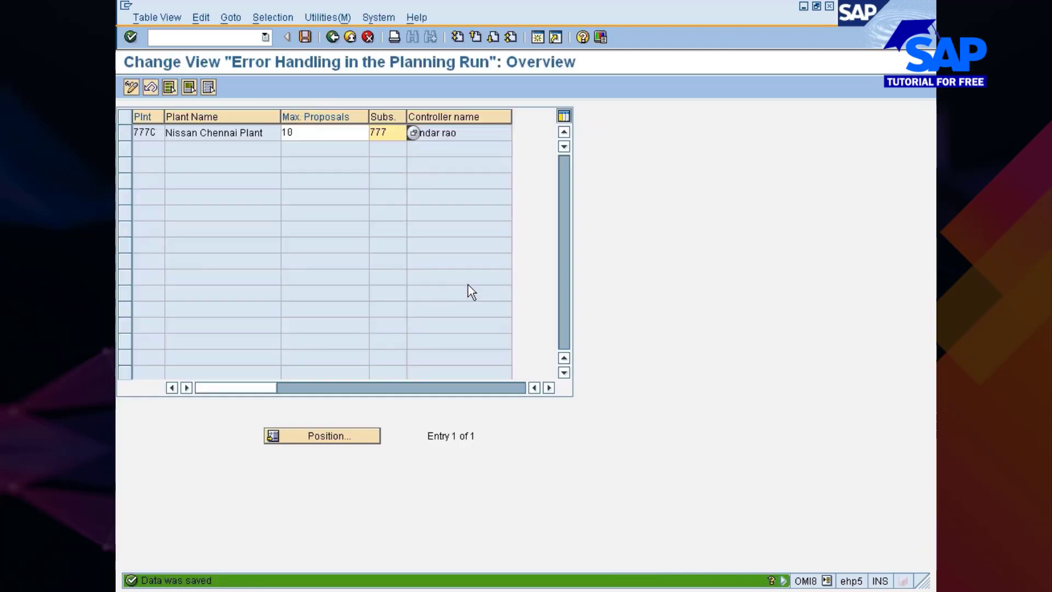
pyautogui.press('F3')
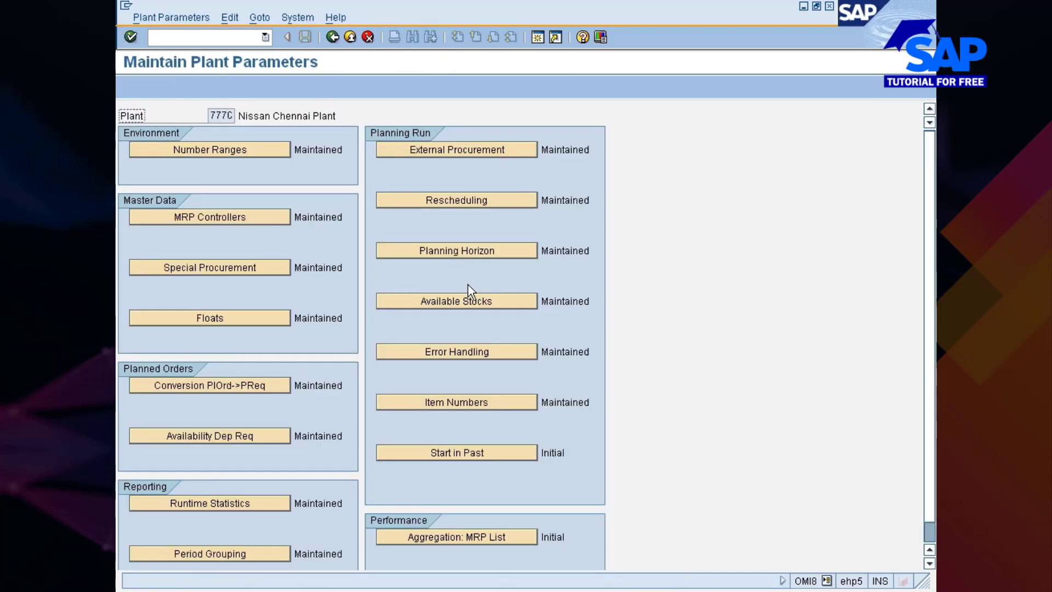
# Set plant 777C's purchase requisition item number to 1, save the change and return to the parameters overview
pyautogui.click(475, 406)
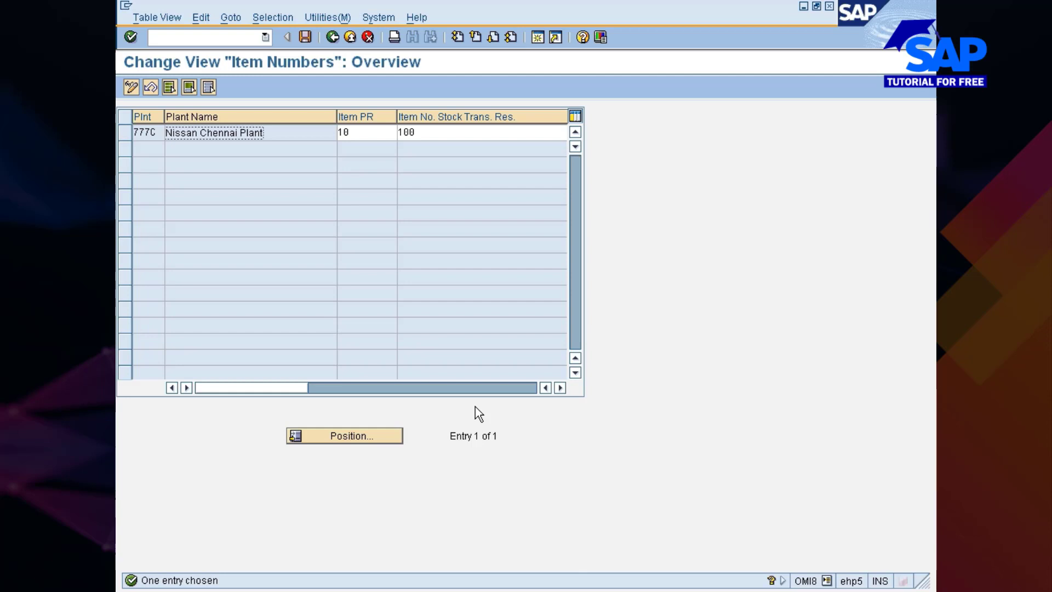
pyautogui.moveTo(335, 117); pyautogui.dragTo(307, 120)
pyautogui.click(329, 132)
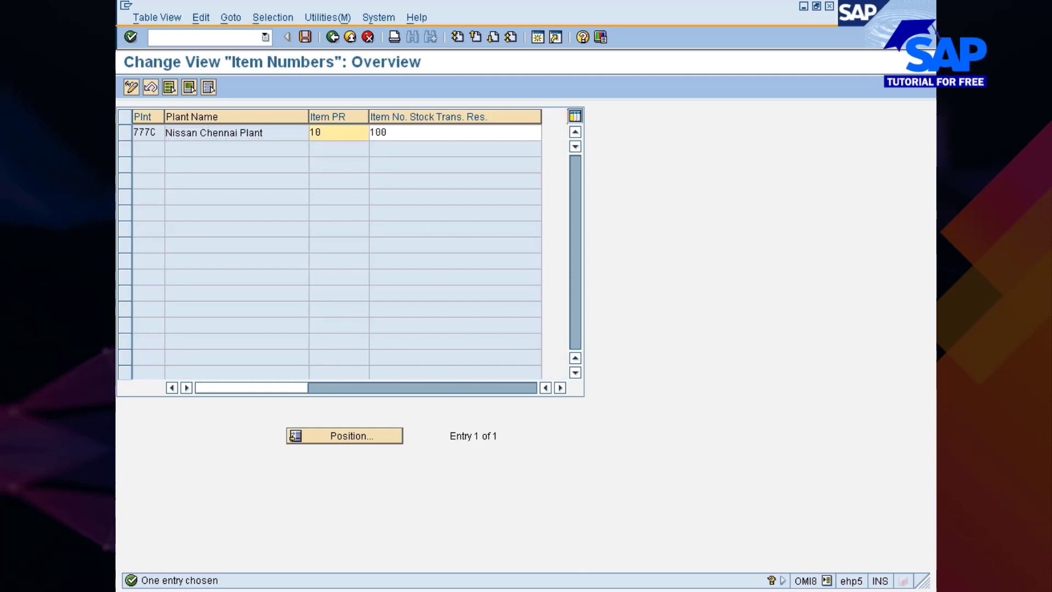
pyautogui.press('BackSpace')
pyautogui.press('Return')
pyautogui.hotkey('ctrl', 's')
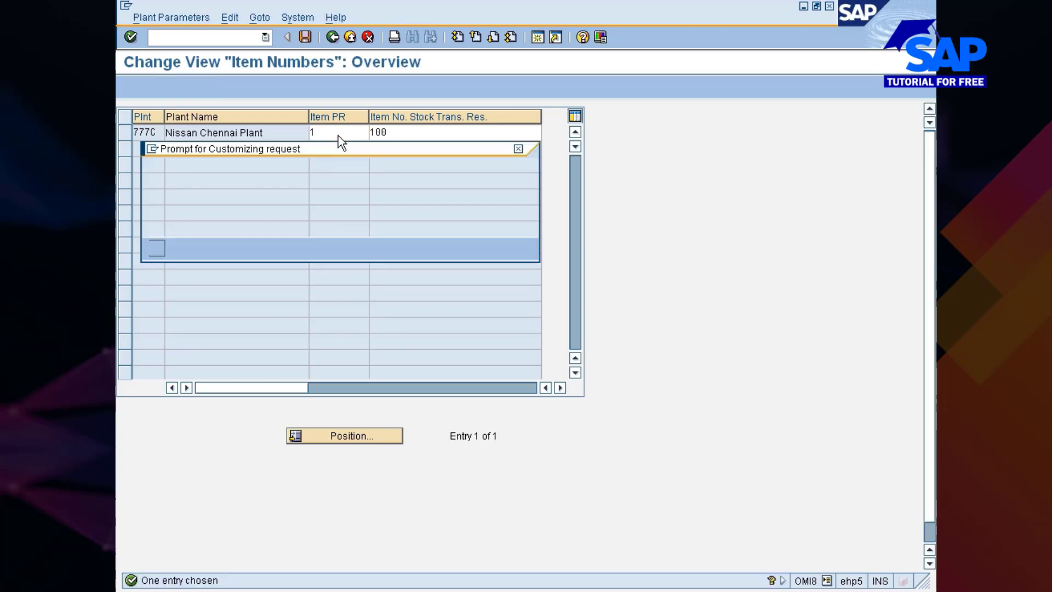
pyautogui.press('Return')
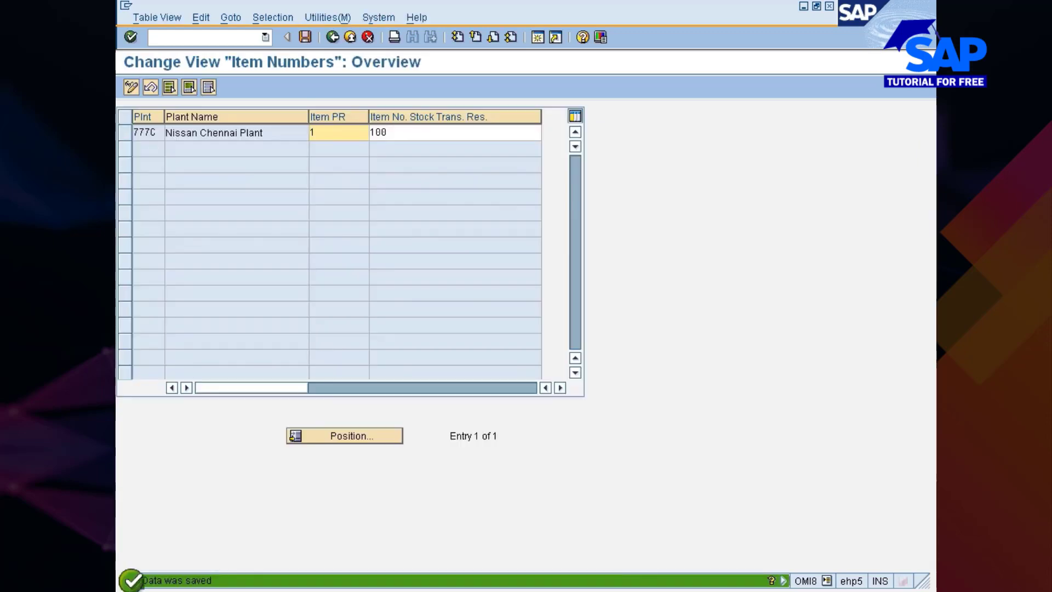
pyautogui.press('F3')
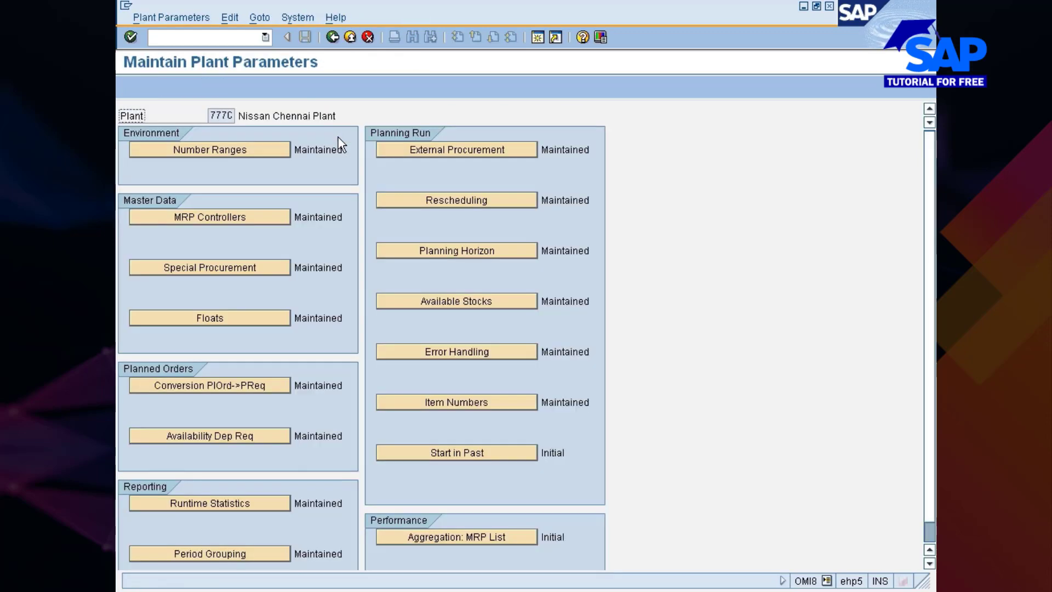
# Allow order proposals to start in the past for plant 777C, save the change and return to the parameters overview
pyautogui.click(491, 455)
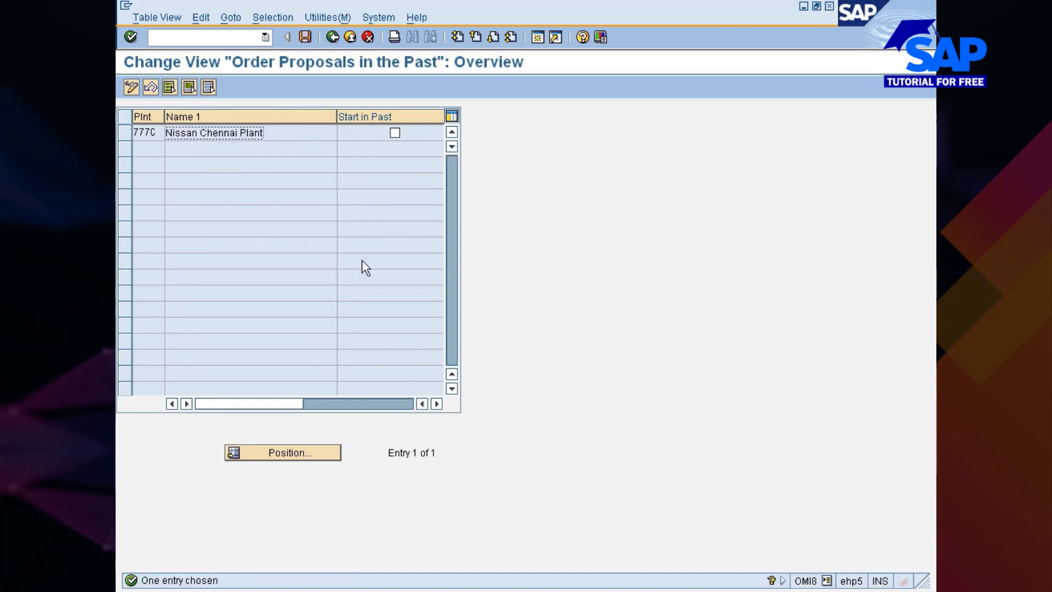
pyautogui.click(397, 133)
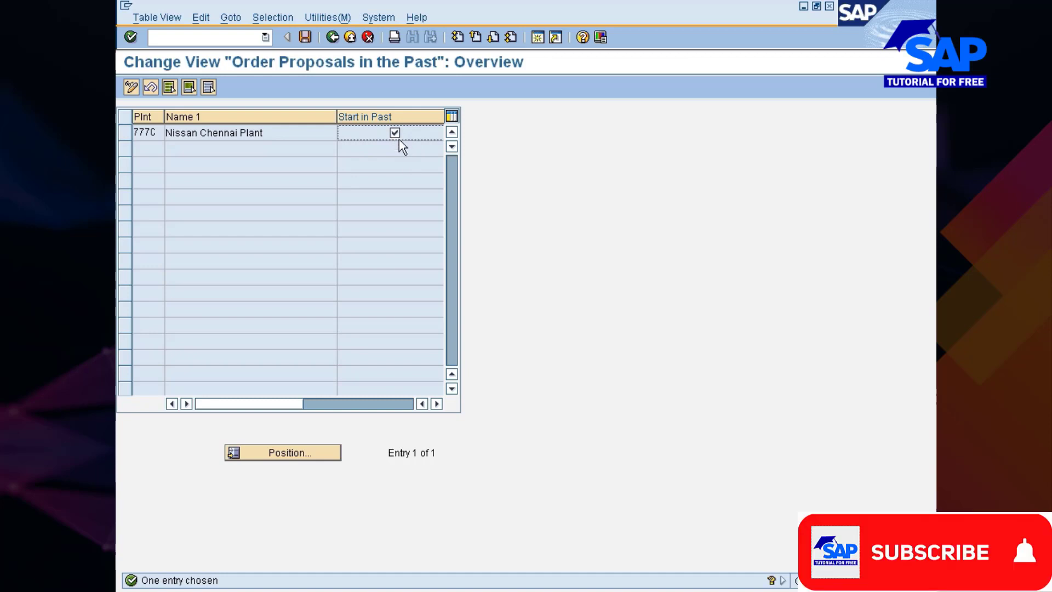
pyautogui.click(305, 36)
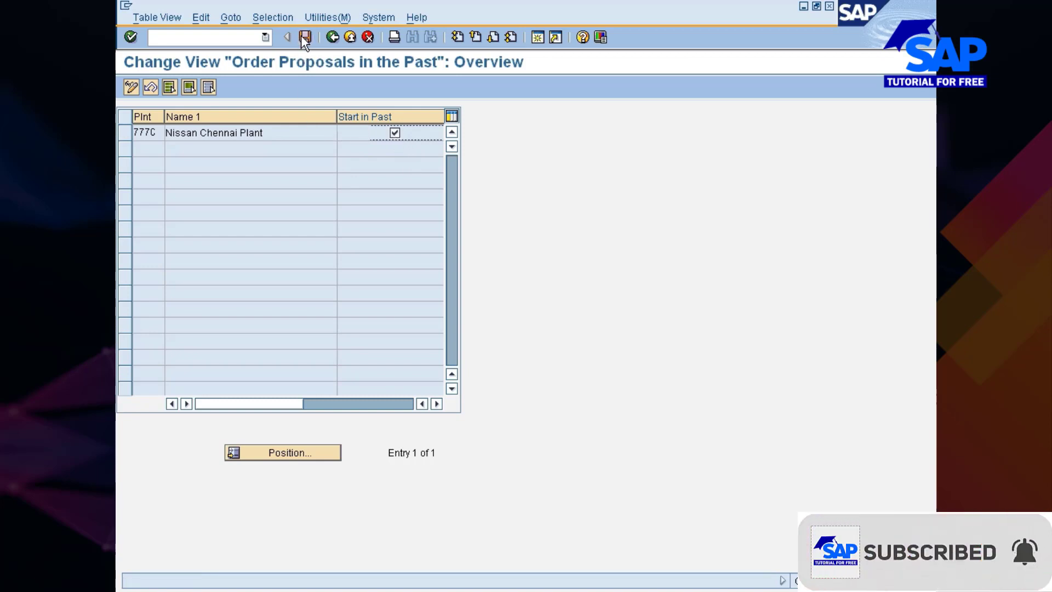
pyautogui.click(157, 249)
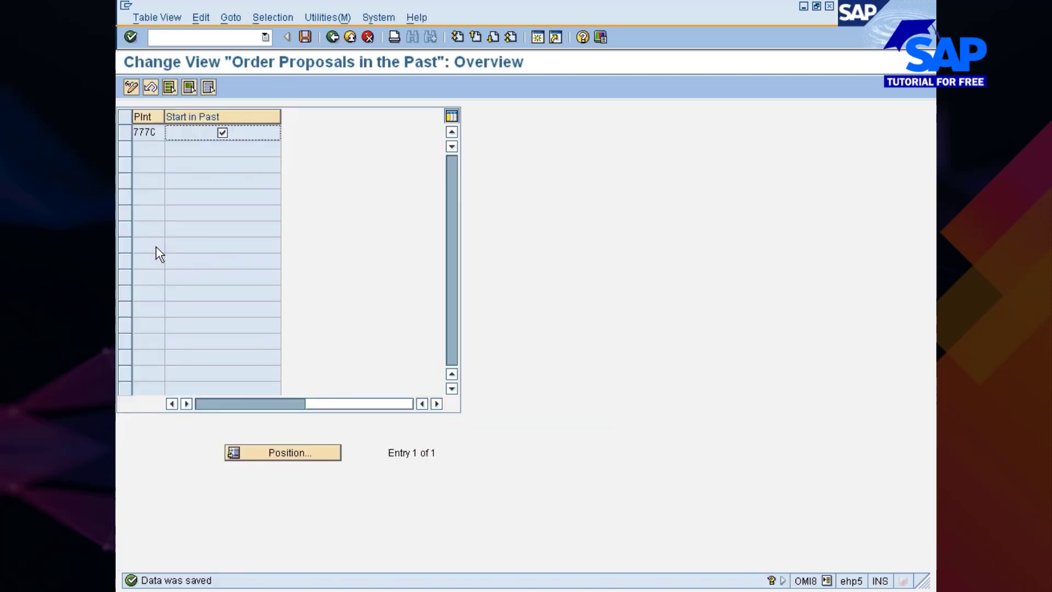
pyautogui.click(332, 37)
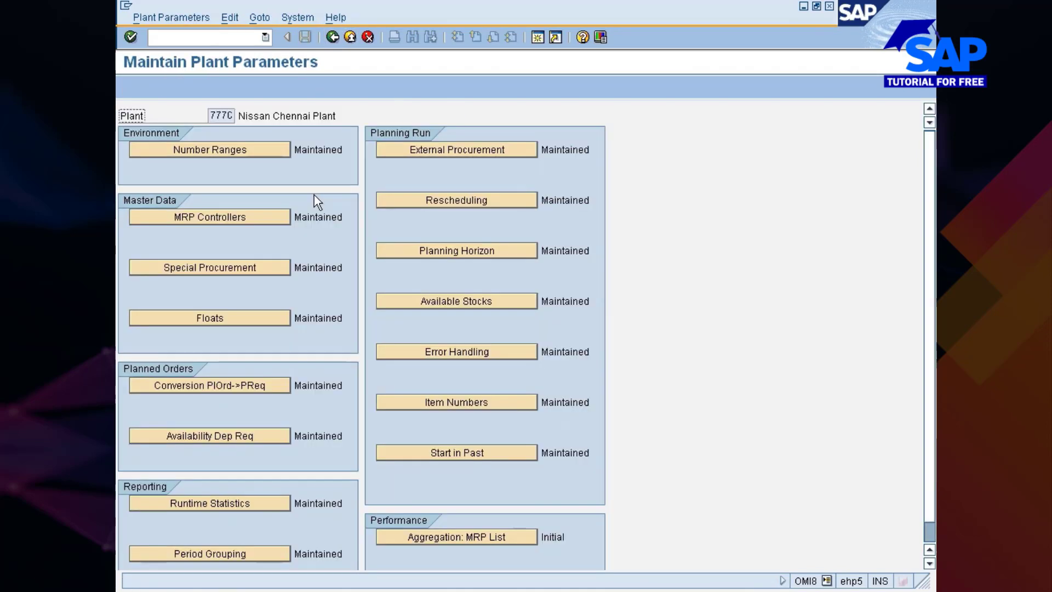
# View plant 777C's MRP list aggregation setting and go back to the implementation guide
pyautogui.scroll(-1, 377, 345)
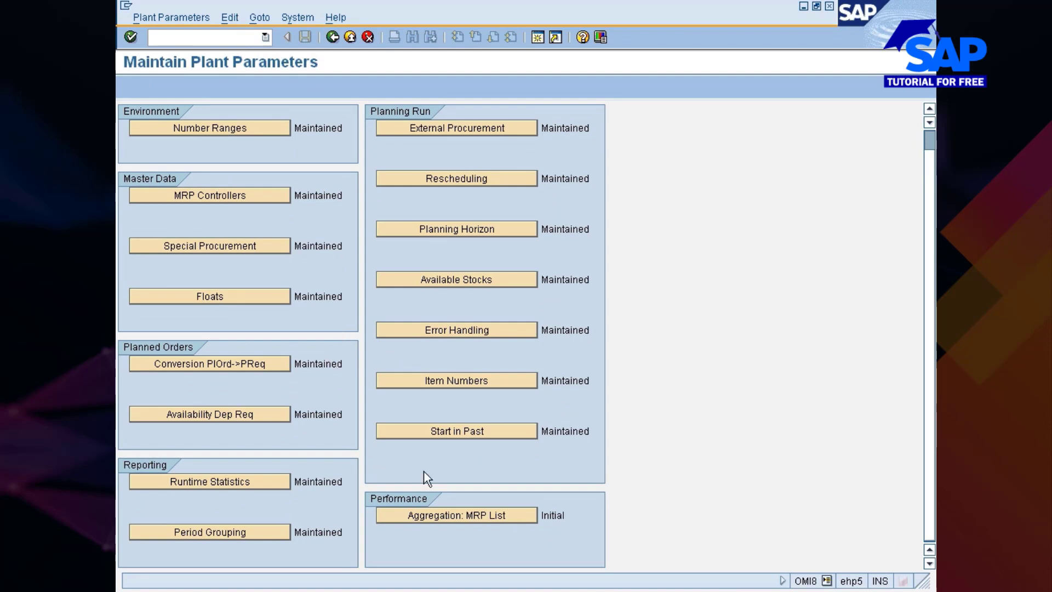
pyautogui.click(475, 514)
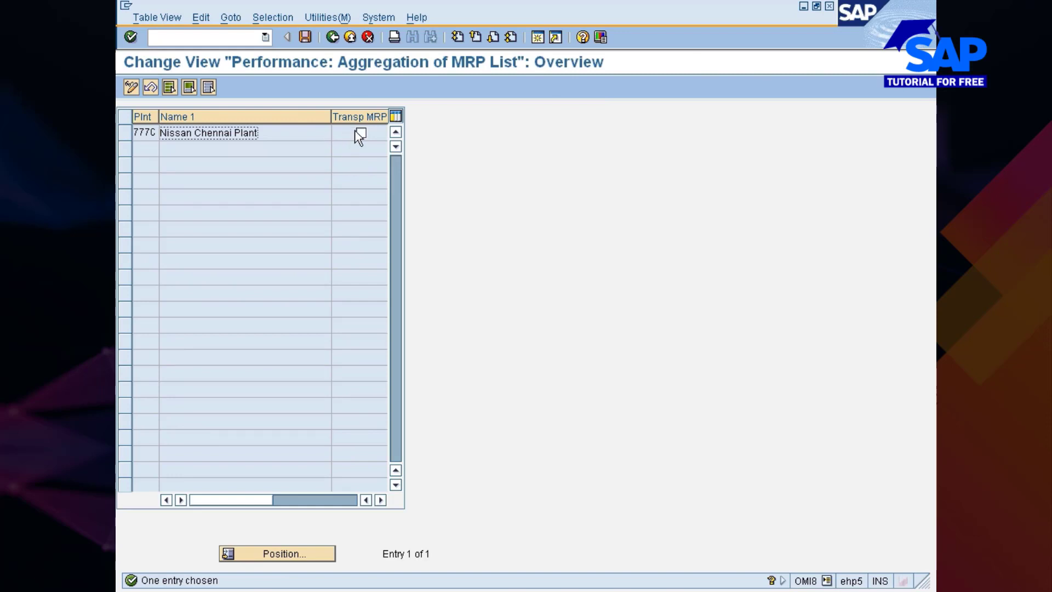
pyautogui.click(334, 38)
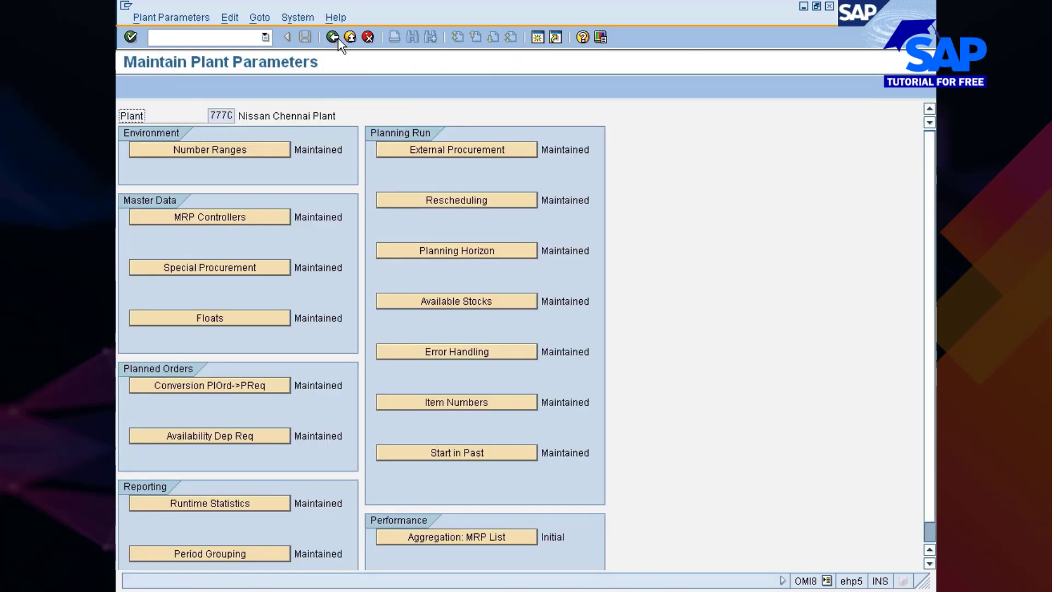
pyautogui.click(338, 40)
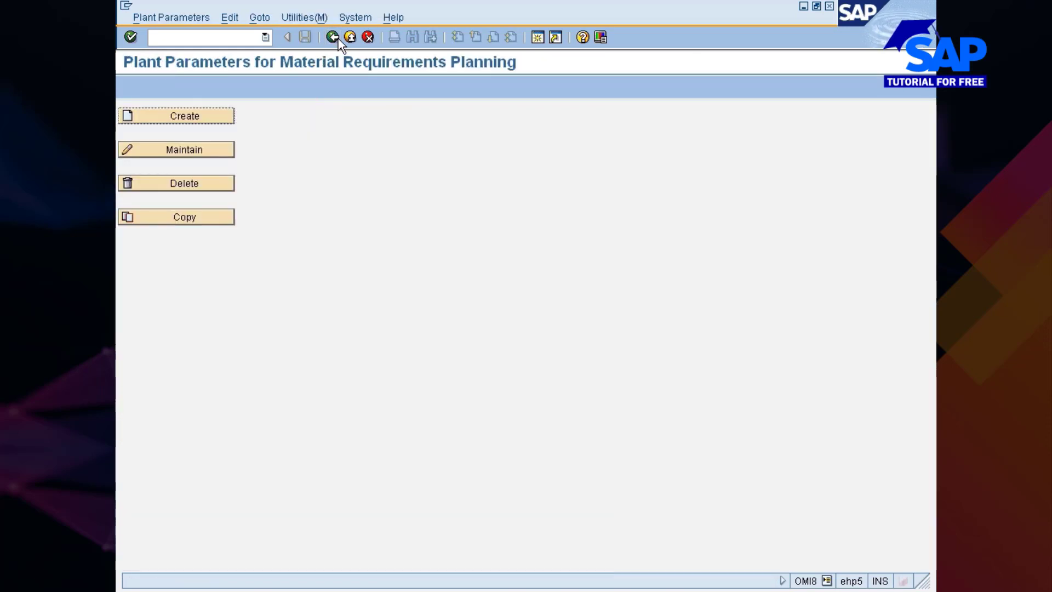
pyautogui.click(337, 39)
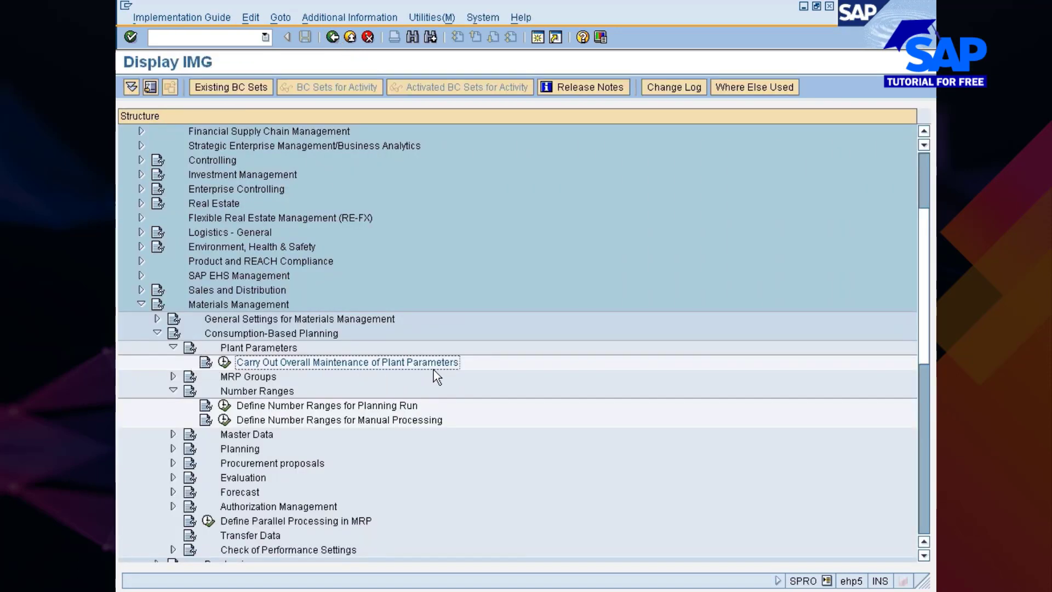
# Expand MRP Groups under Consumption-Based Planning and view the overall maintenance entry for plant 777C's MRP groups, then cancel it
pyautogui.click(174, 348)
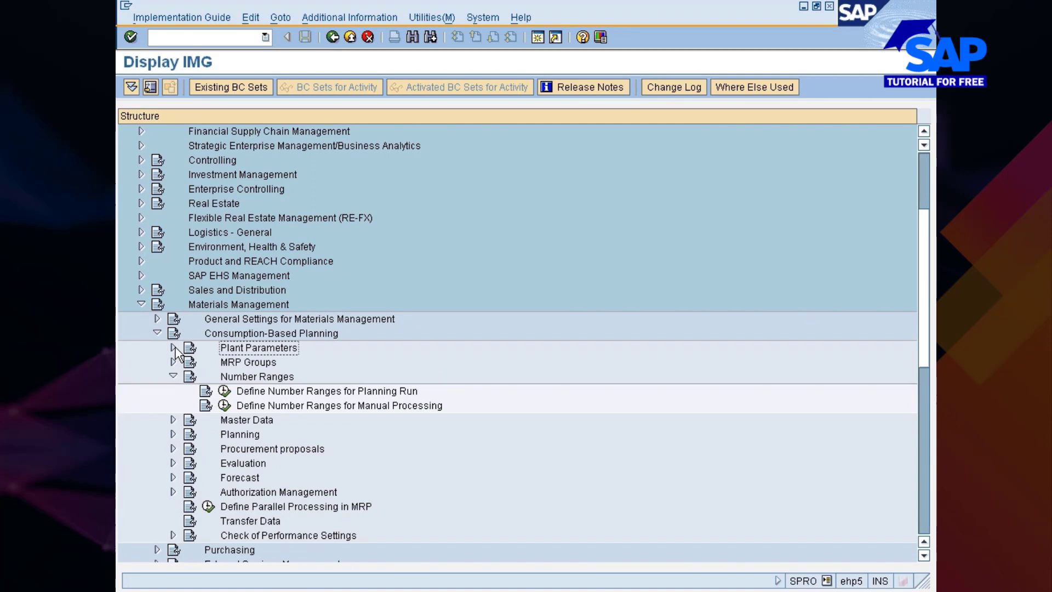
pyautogui.click(250, 366)
pyautogui.click(173, 362)
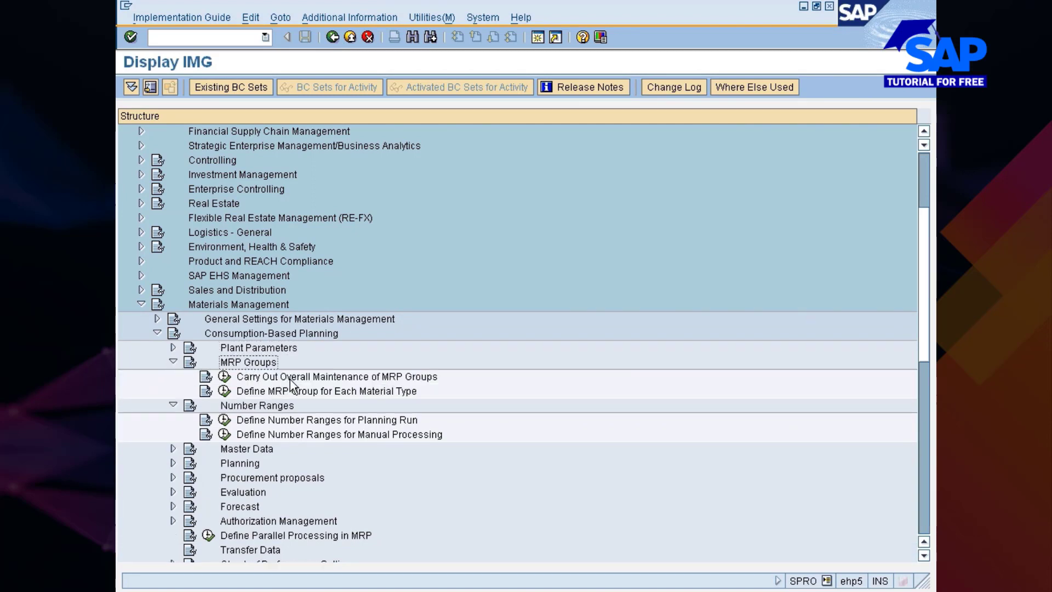
pyautogui.click(224, 376)
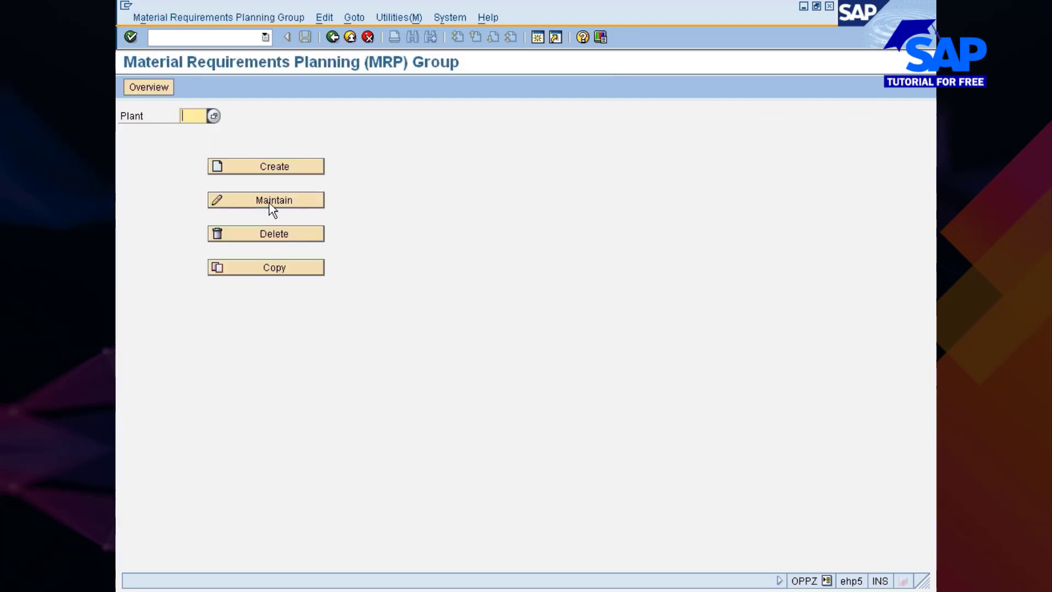
pyautogui.click(261, 203)
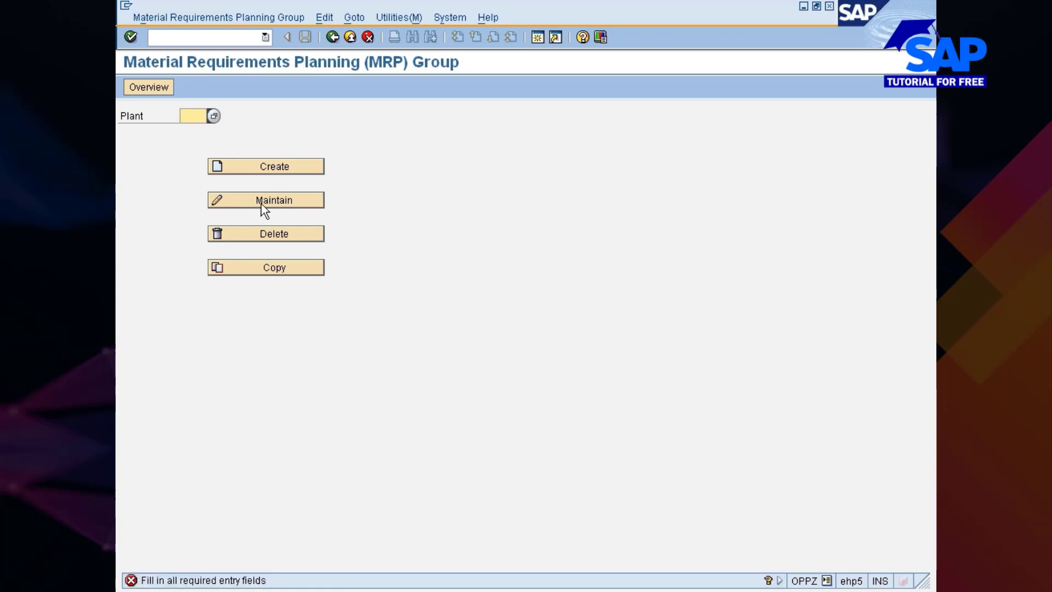
pyautogui.write('777c')
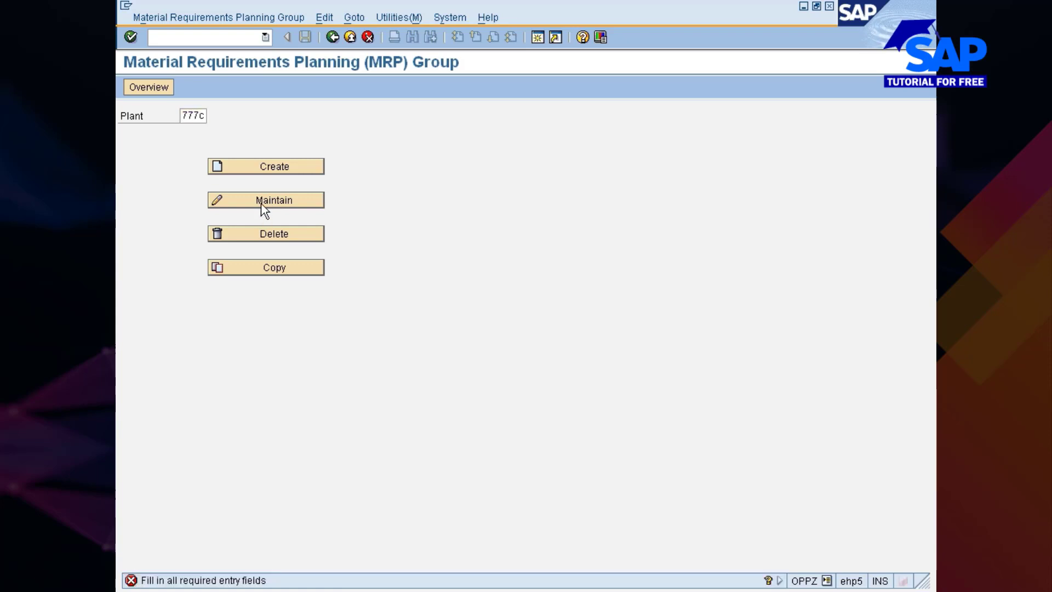
pyautogui.click(261, 202)
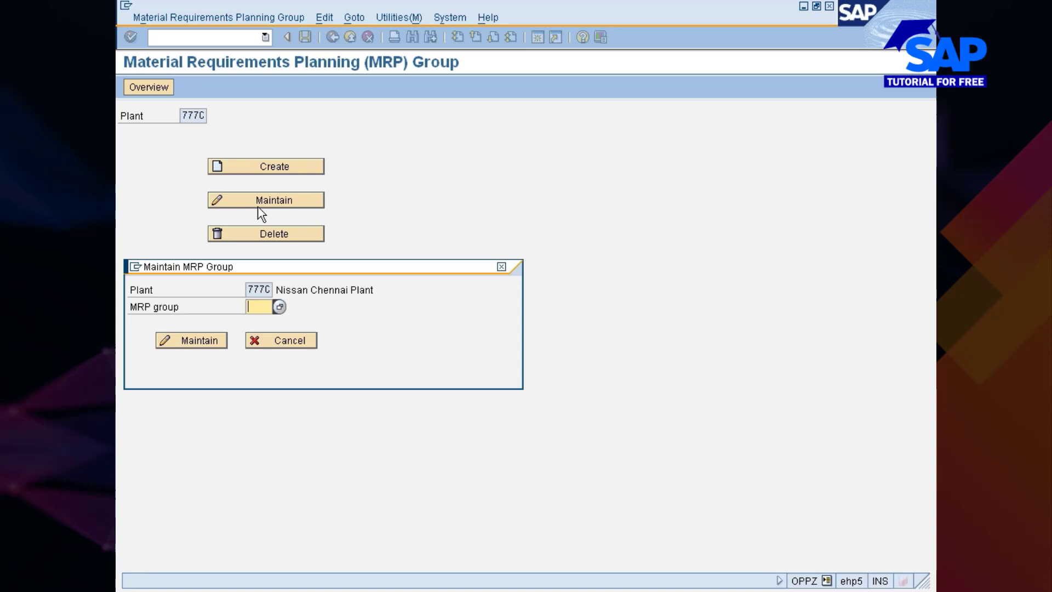
pyautogui.click(297, 343)
pyautogui.click(333, 37)
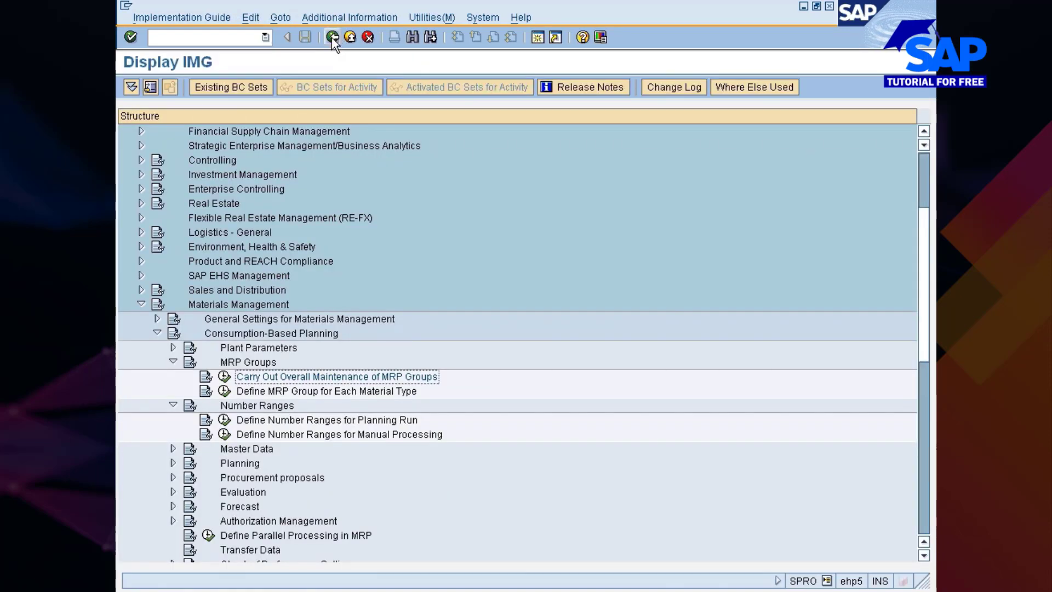
# Reopen the overall maintenance of MRP groups for plant 777C, cancel the MRP group selection and return to the implementation guide
pyautogui.click(226, 376)
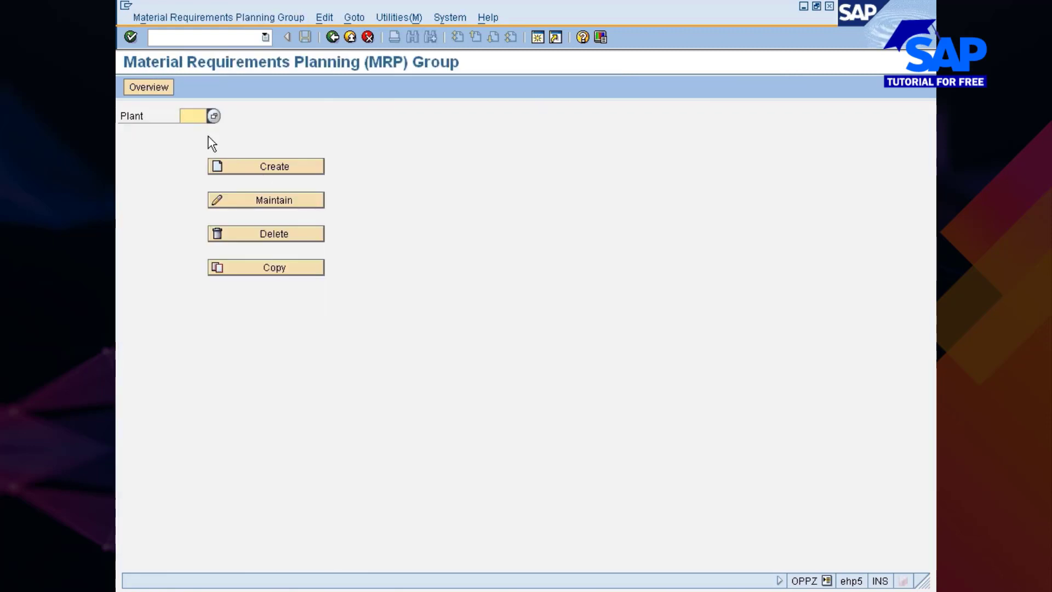
pyautogui.write('7777')
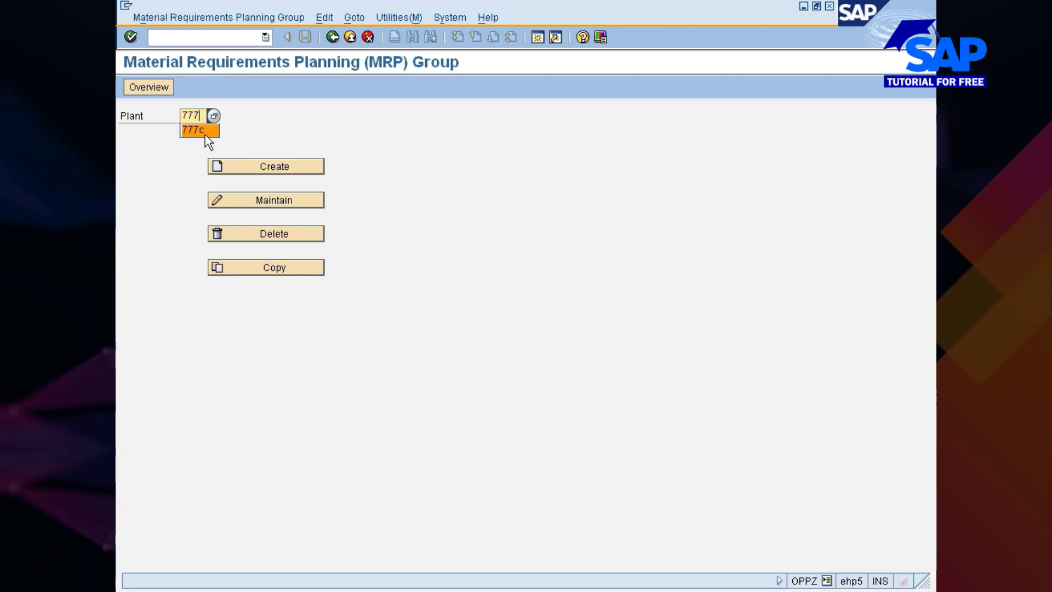
pyautogui.click(197, 130)
pyautogui.click(250, 199)
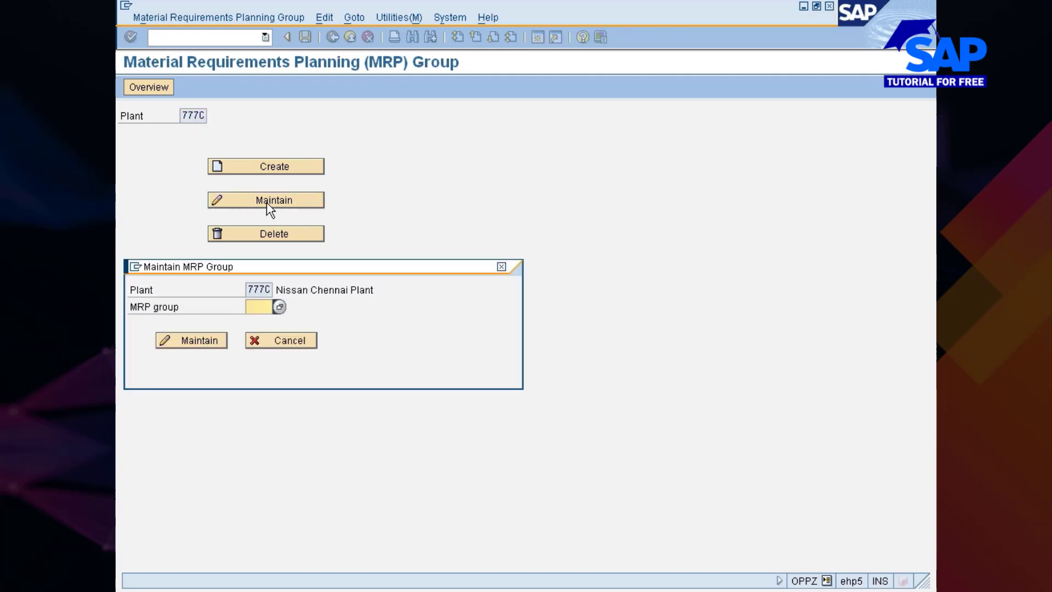
pyautogui.click(287, 346)
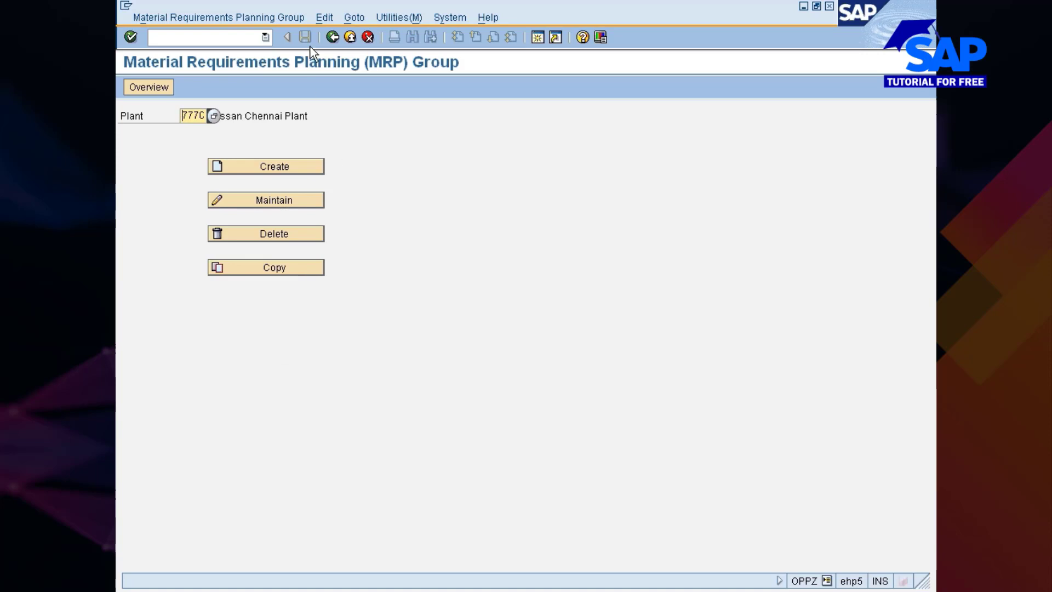
pyautogui.click(334, 37)
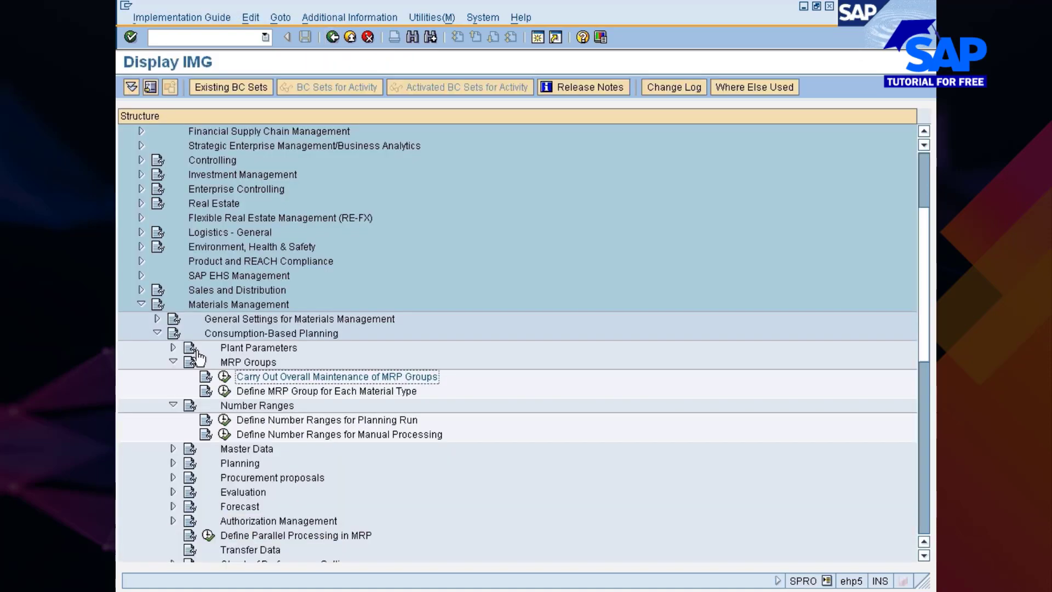
# Collapse MRP Groups, open the overall maintenance of plant parameters for plant 777C and display its MRP list aggregation setting
pyautogui.click(173, 362)
pyautogui.click(173, 347)
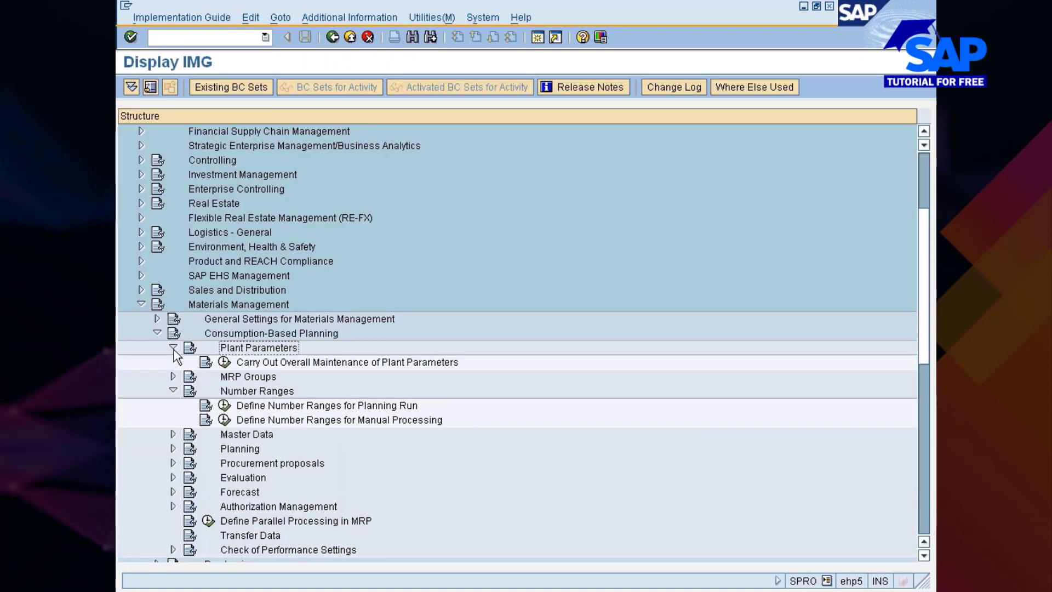
pyautogui.click(241, 363)
pyautogui.click(228, 364)
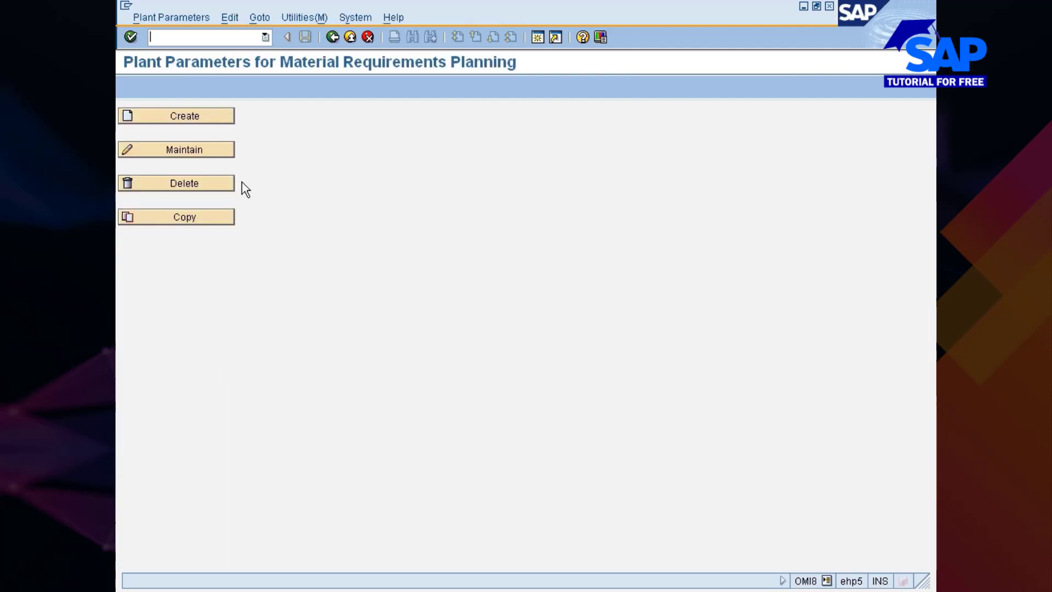
pyautogui.click(197, 154)
pyautogui.write('777')
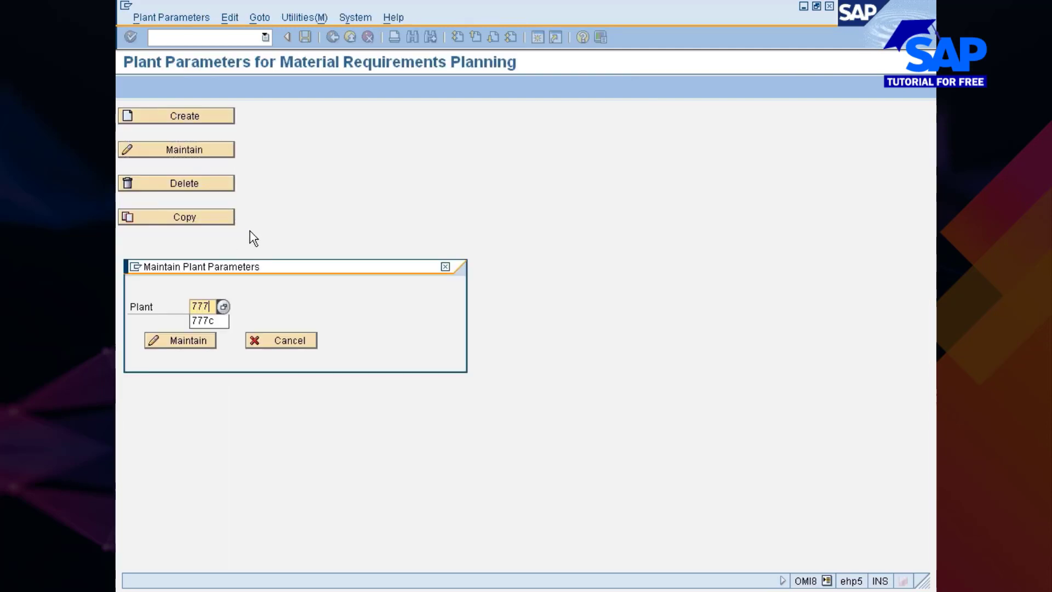
pyautogui.click(205, 320)
pyautogui.click(194, 341)
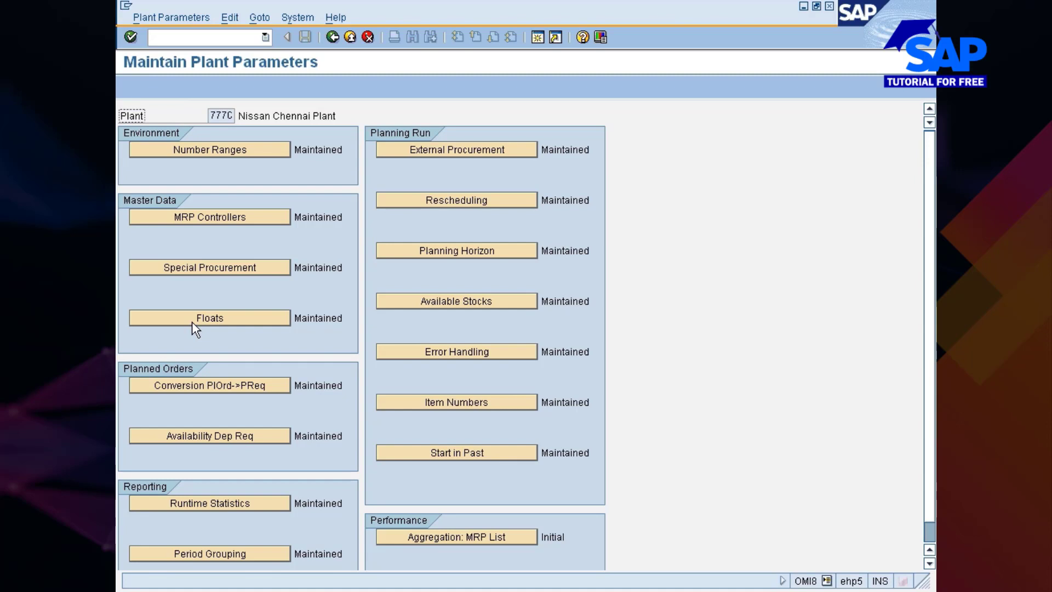
pyautogui.click(458, 536)
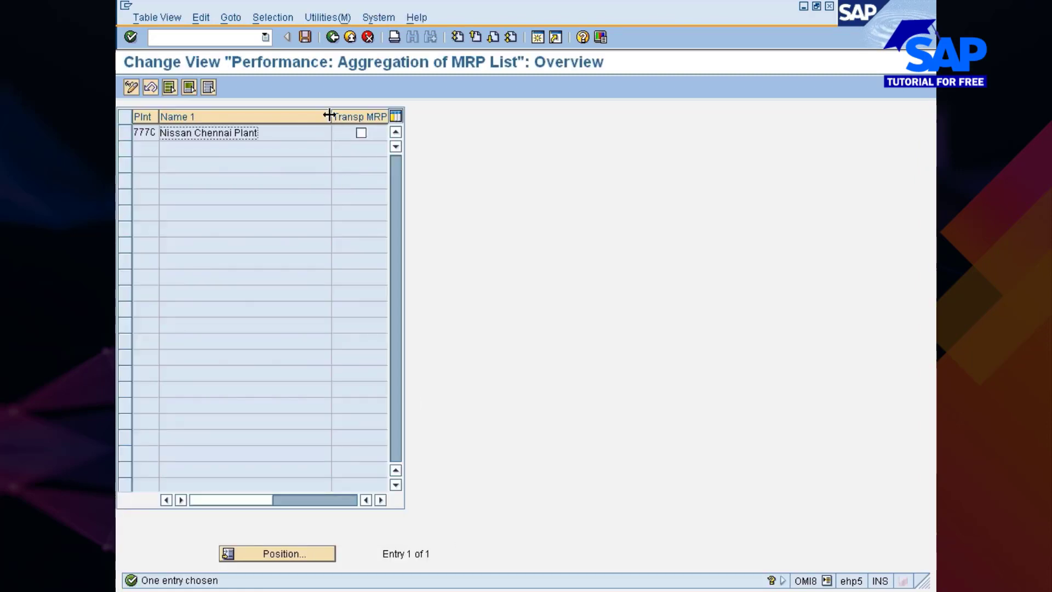
# Turn on transparent MRP list storage for plant 777C and read the indicator's help on memory use and system performance
pyautogui.moveTo(331, 116); pyautogui.dragTo(269, 117)
pyautogui.click(300, 133)
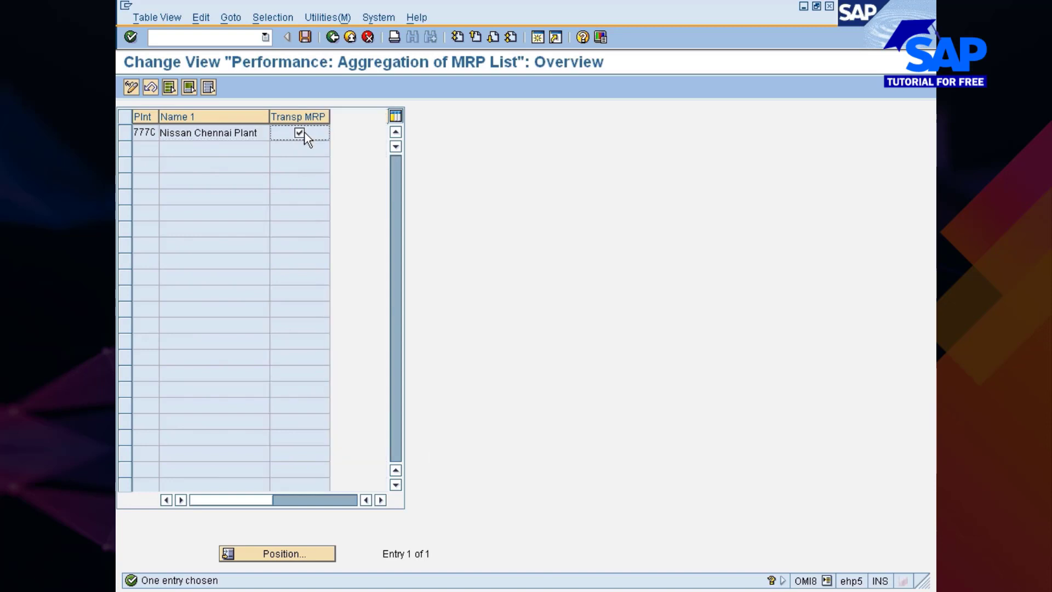
pyautogui.press('F1')
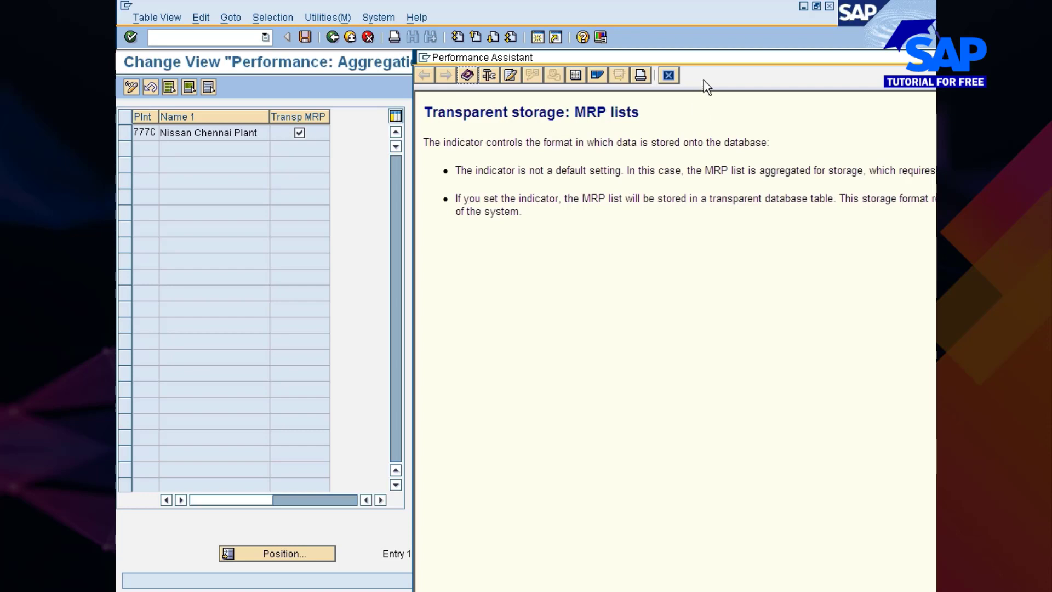
pyautogui.moveTo(708, 56); pyautogui.dragTo(525, 49)
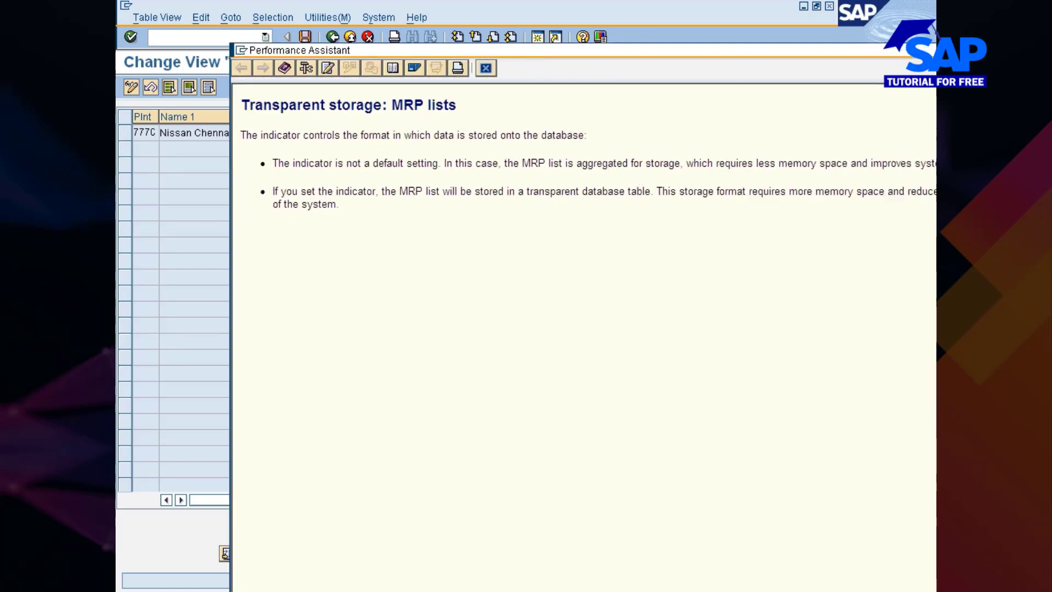
pyautogui.moveTo(576, 164); pyautogui.dragTo(682, 164)
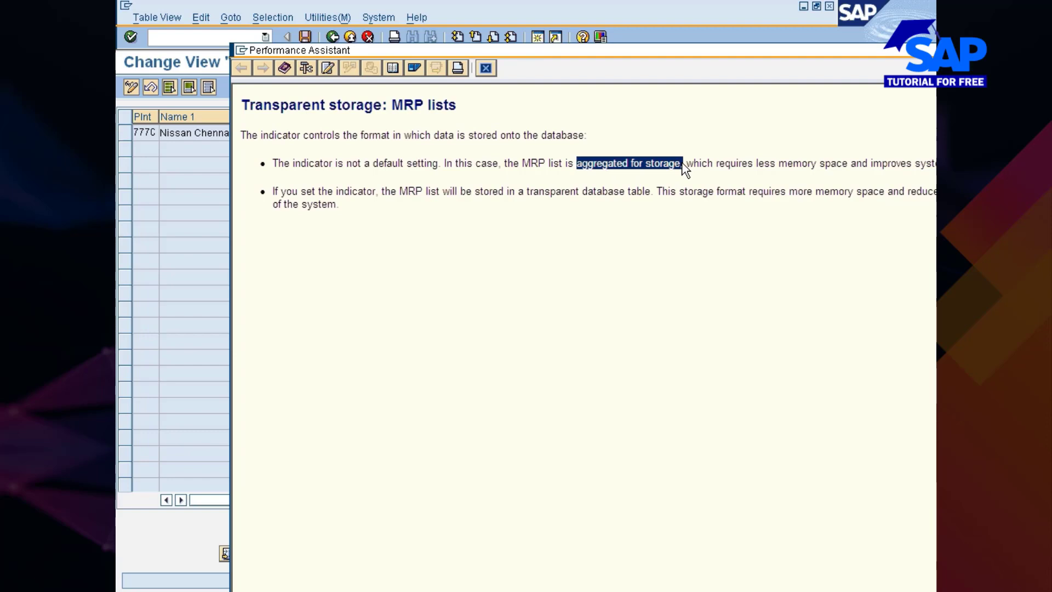
pyautogui.moveTo(645, 50); pyautogui.dragTo(612, 58)
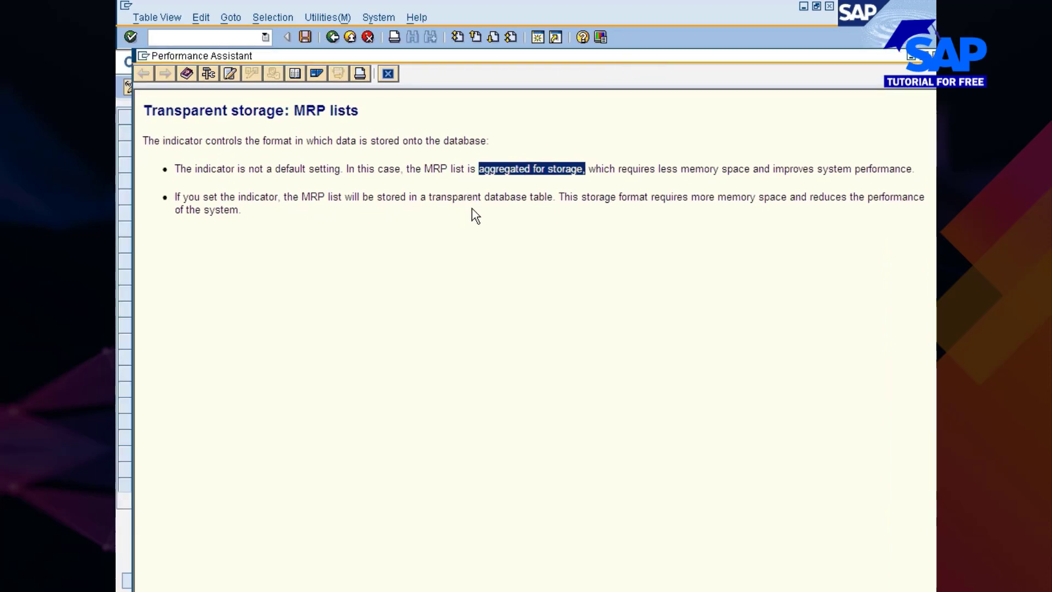
pyautogui.click(523, 206)
pyautogui.moveTo(581, 196); pyautogui.dragTo(866, 224)
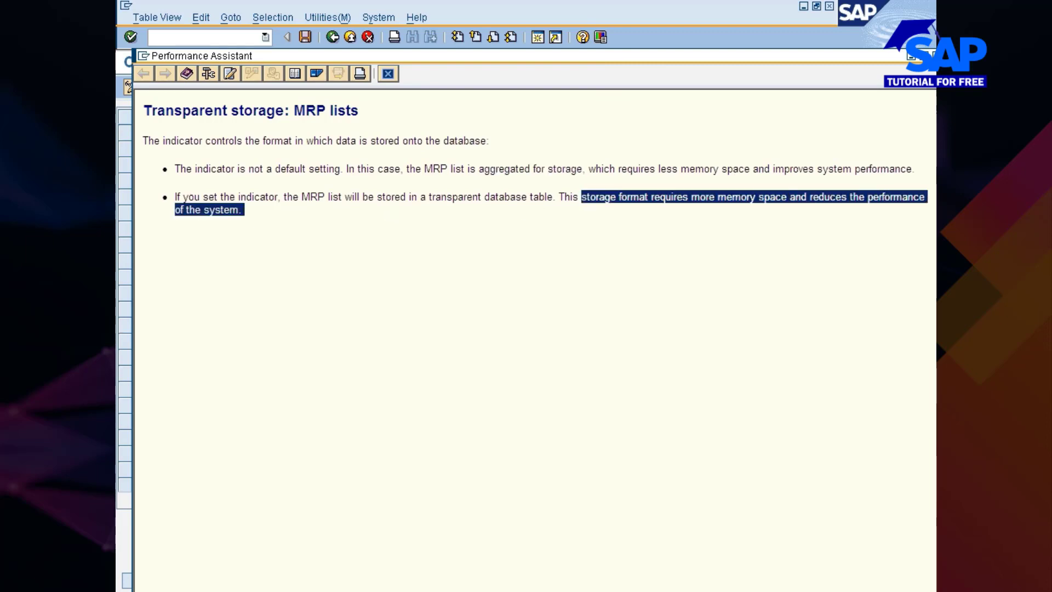
pyautogui.click(389, 74)
# Clear the transparent MRP list indicator for plant 777C, save with the Nissan changes request and return to the implementation guide
pyautogui.click(300, 133)
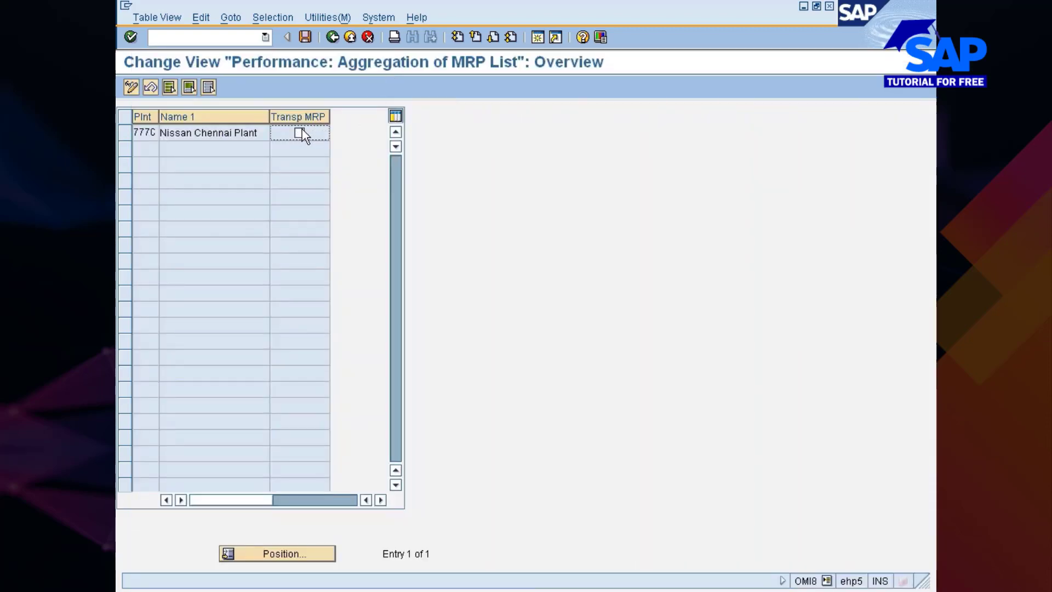
pyautogui.click(304, 37)
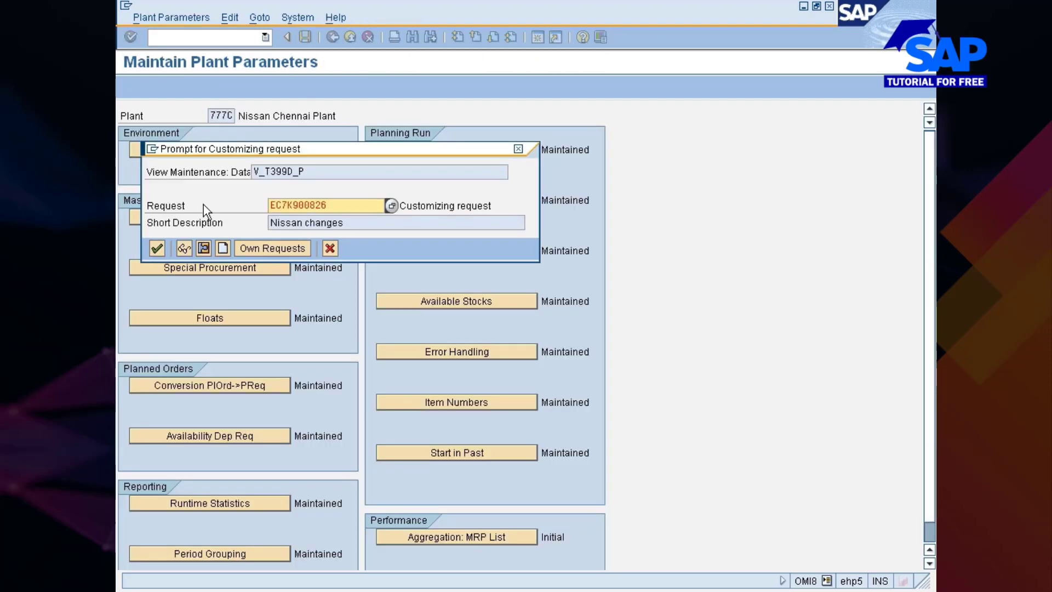
pyautogui.click(156, 248)
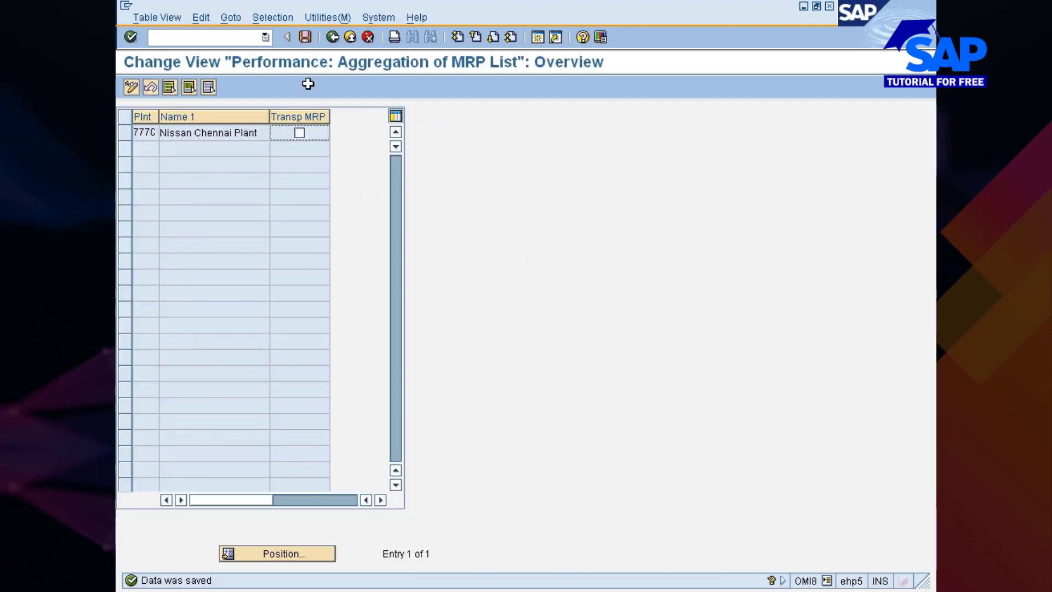
pyautogui.click(332, 36)
pyautogui.click(332, 37)
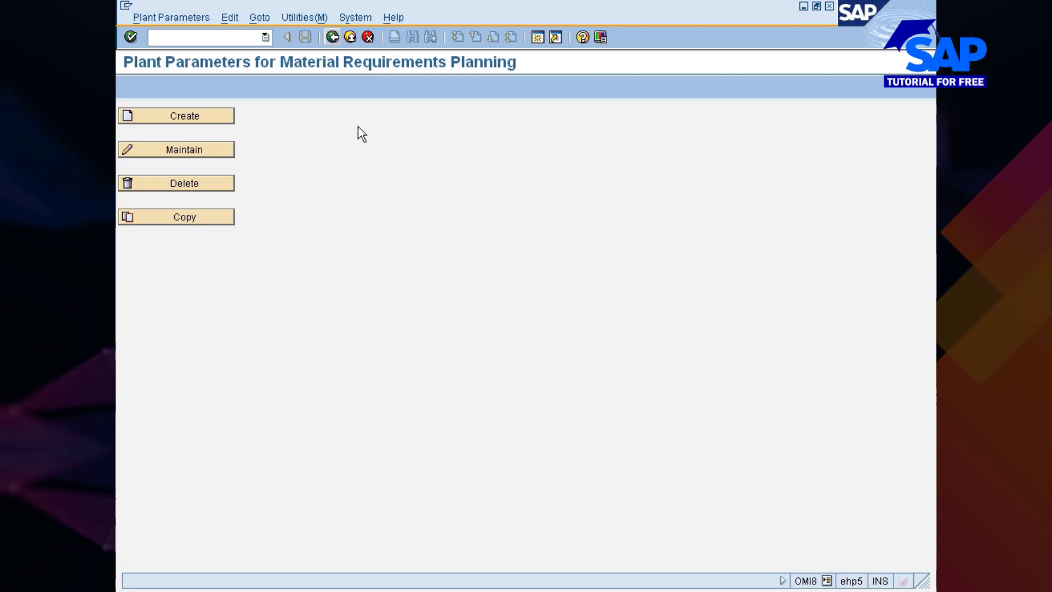
pyautogui.click(334, 38)
# Collapse Plant Parameters and expand MRP Groups under Consumption-Based Planning
pyautogui.scroll(-5, 342, 225)
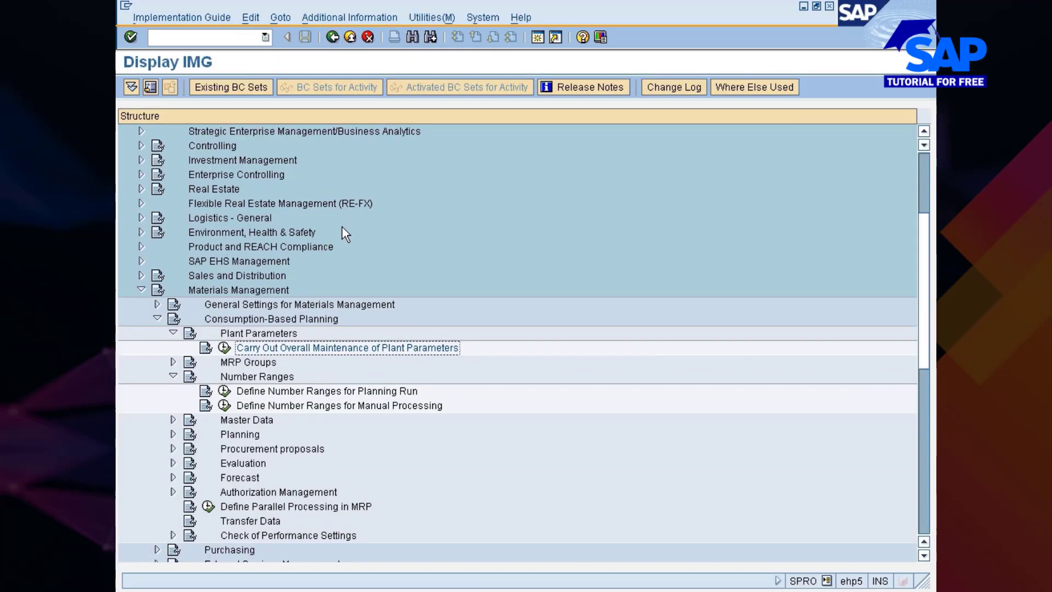
pyautogui.click(173, 275)
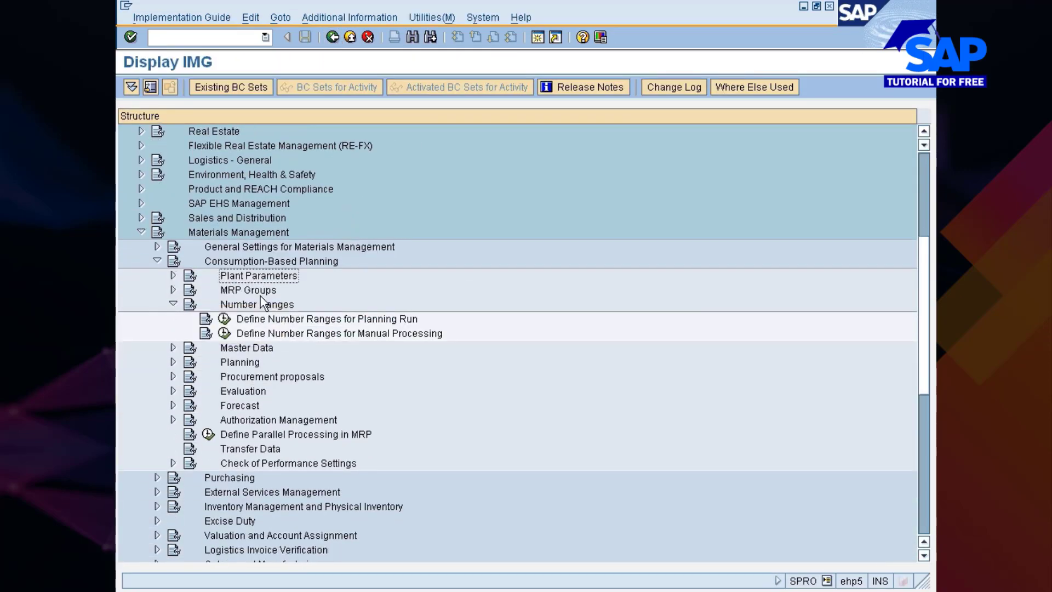
pyautogui.click(256, 291)
pyautogui.click(173, 290)
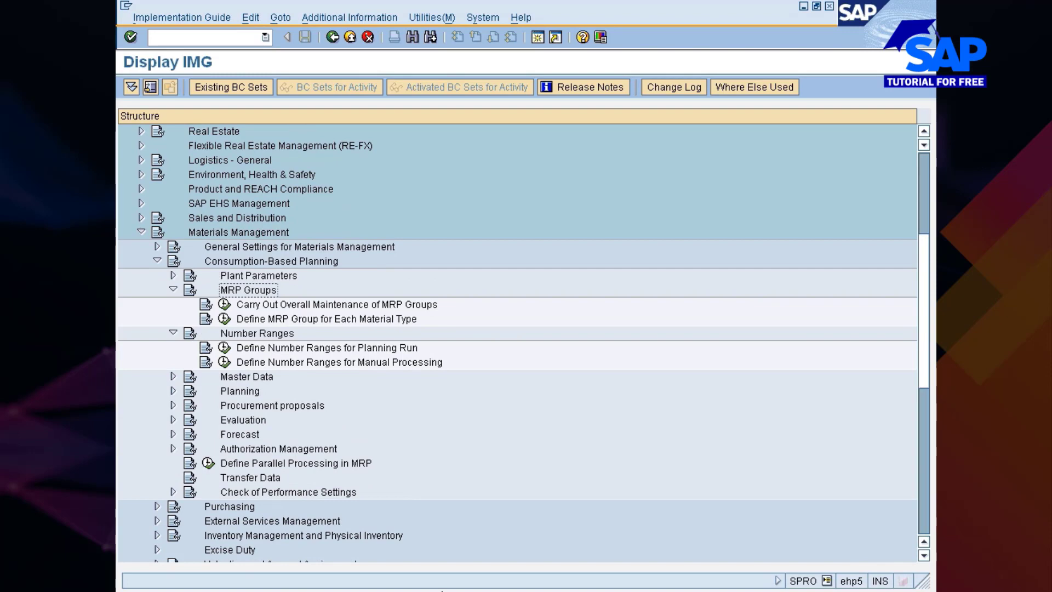
# Switch to the change session of material 10000423 and look at its MRP 1 data
pyautogui.click(602, 590)
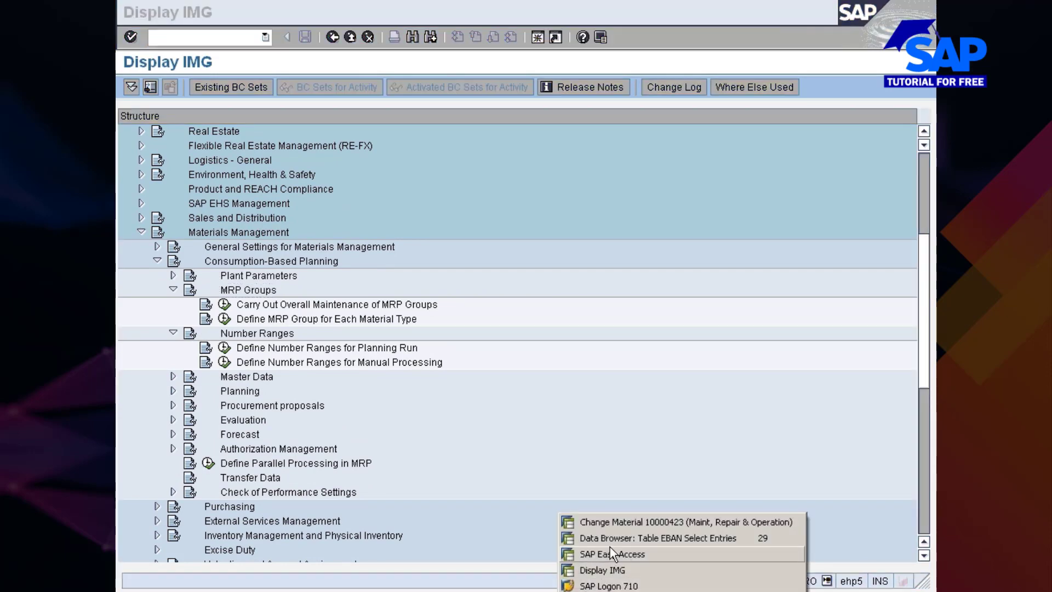
pyautogui.click(617, 521)
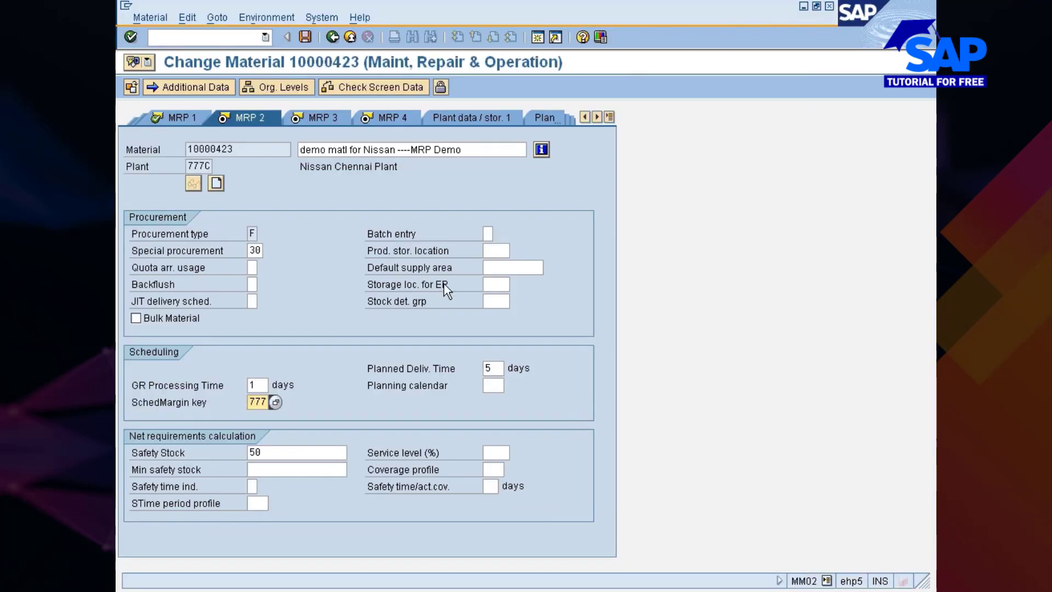
pyautogui.click(174, 118)
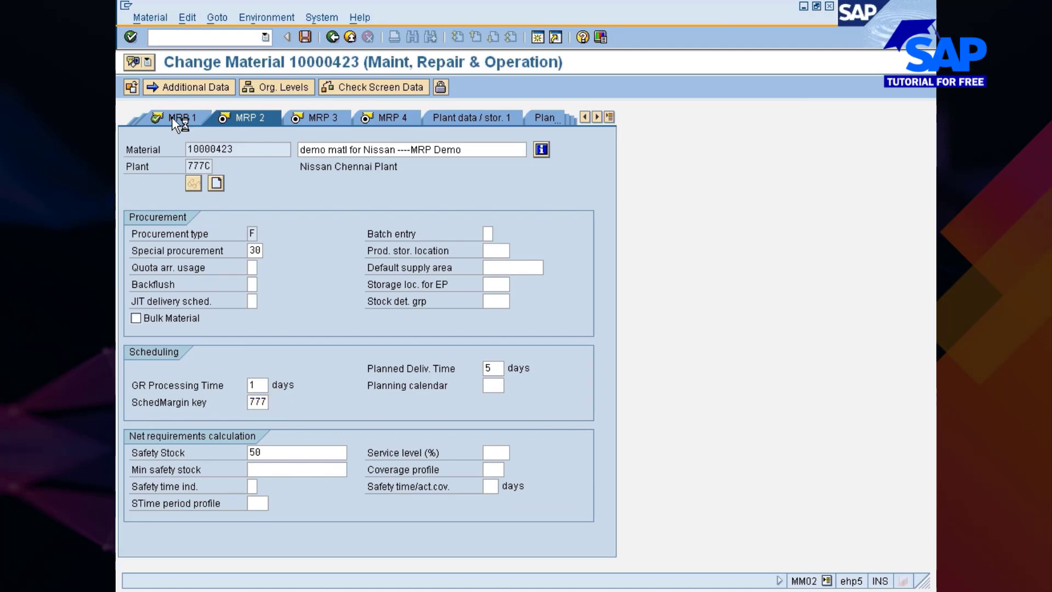
pyautogui.click(496, 234)
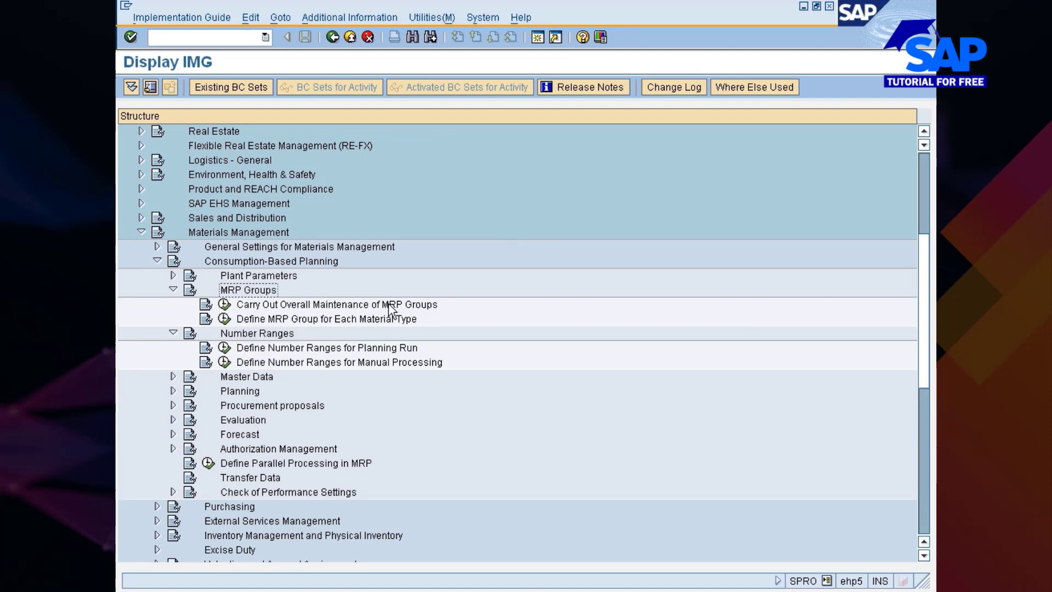
# Start the overall maintenance of MRP groups from the implementation guide for plant 777C
pyautogui.click(225, 304)
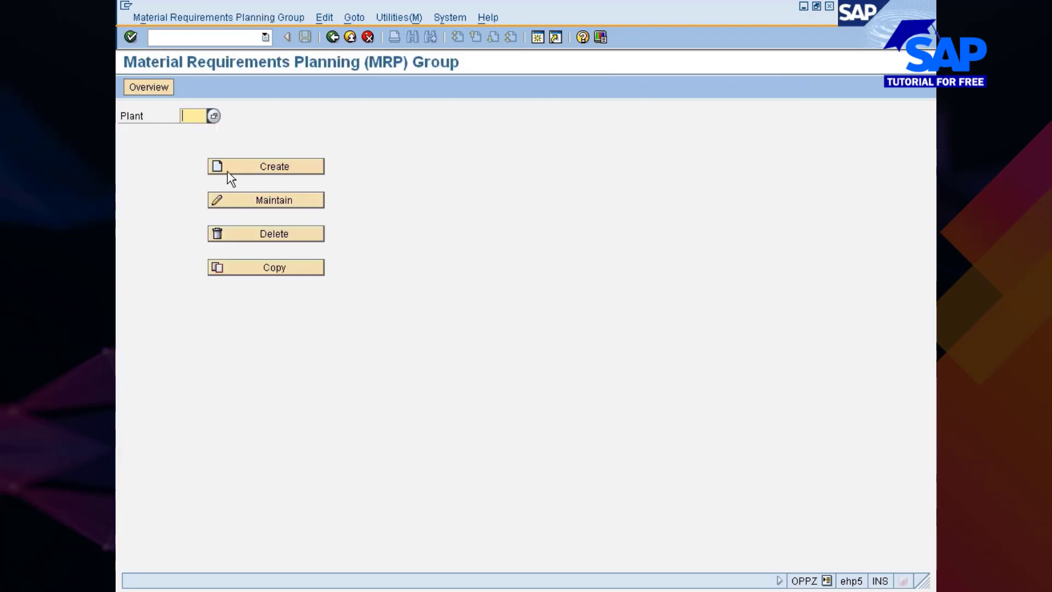
pyautogui.write('7777')
pyautogui.press('BackSpace')
pyautogui.write('C')
pyautogui.press('Return')
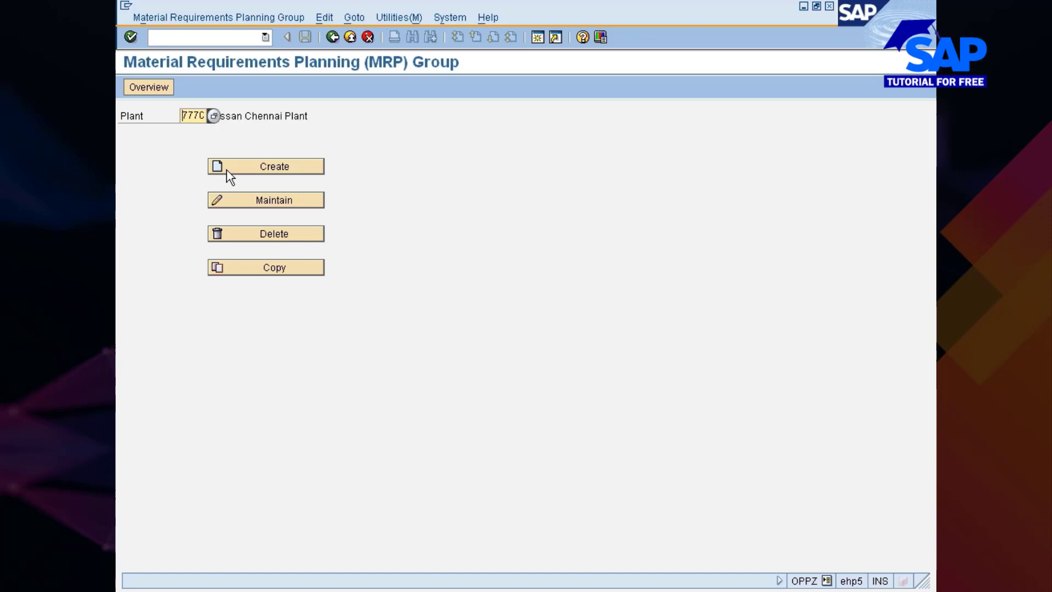
# List the existing MRP groups available for maintenance in plant 777C, then cancel the selection
pyautogui.click(261, 199)
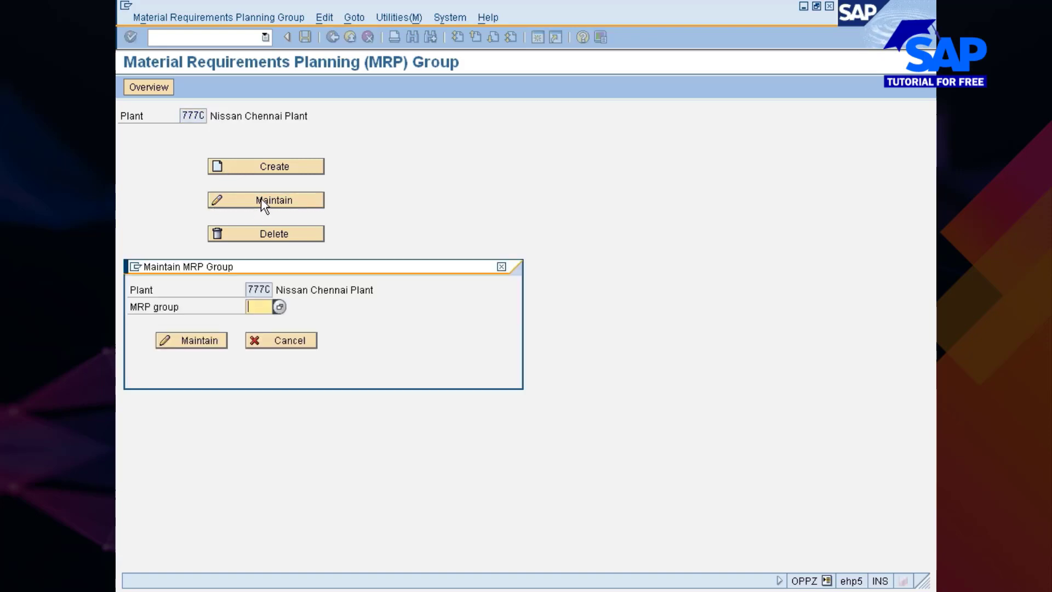
pyautogui.click(279, 307)
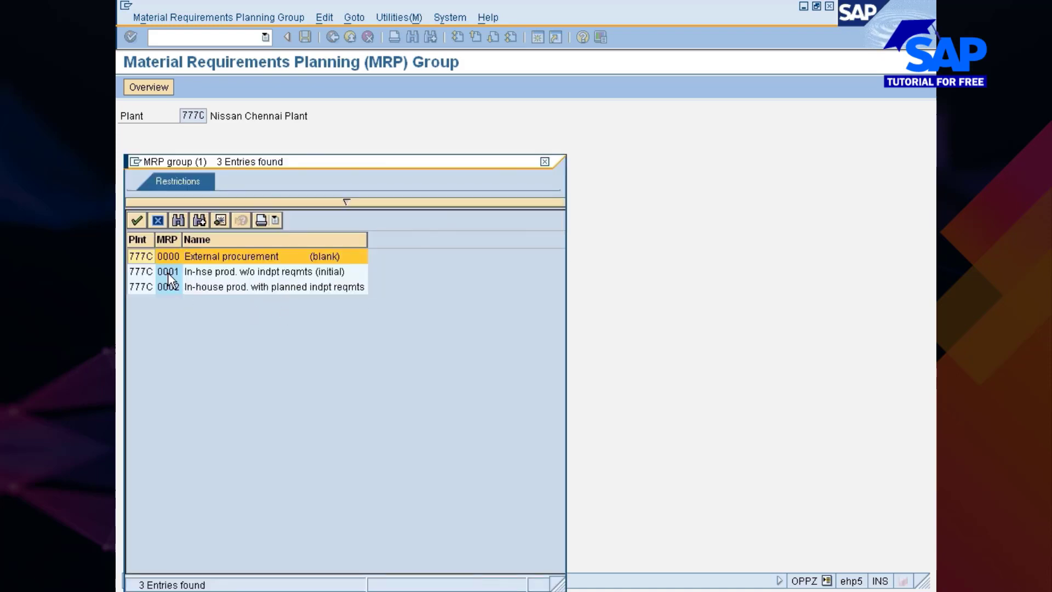
pyautogui.click(545, 161)
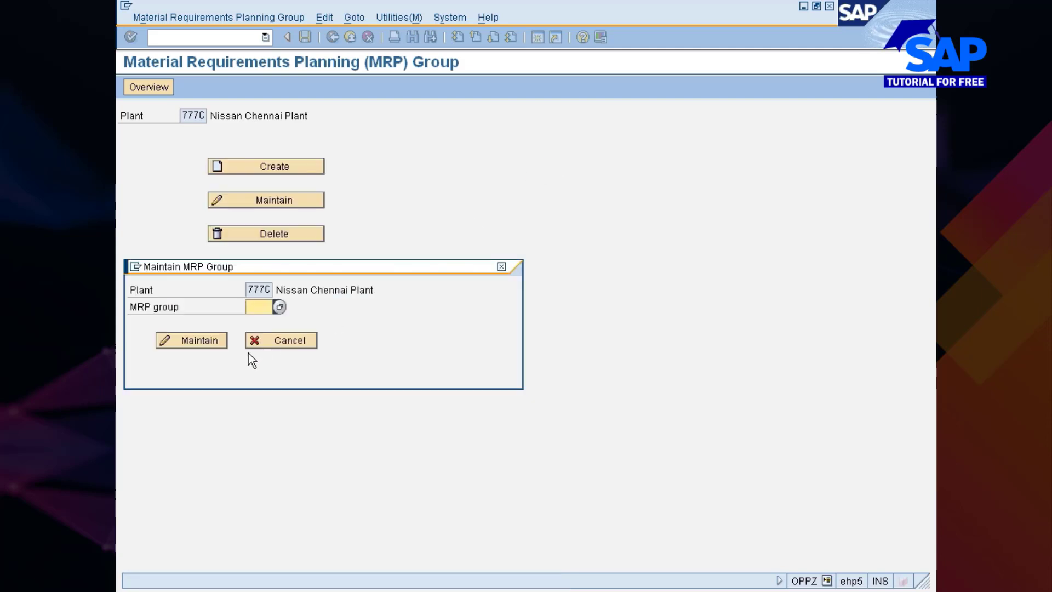
pyautogui.click(501, 267)
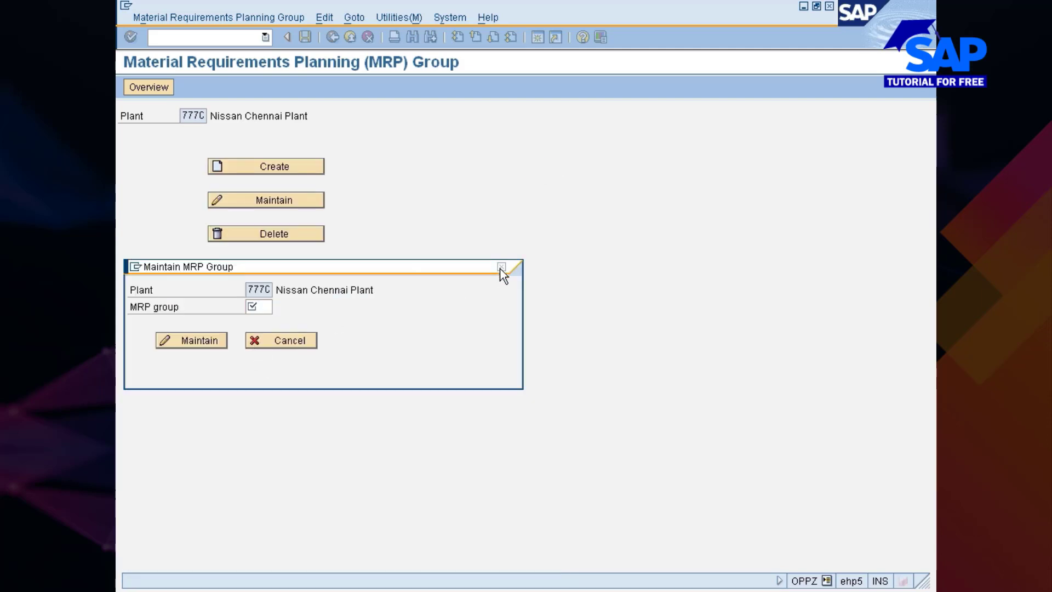
# Create MRP group 7777 for plant 777C and enter a name as its description
pyautogui.click(274, 171)
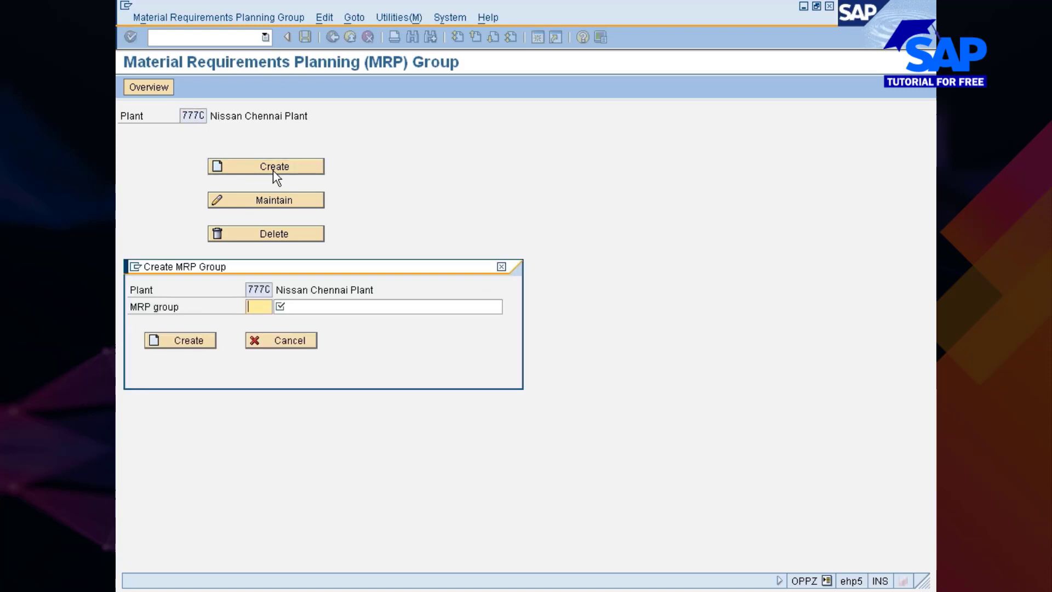
pyautogui.write('7777')
pyautogui.press('Tab')
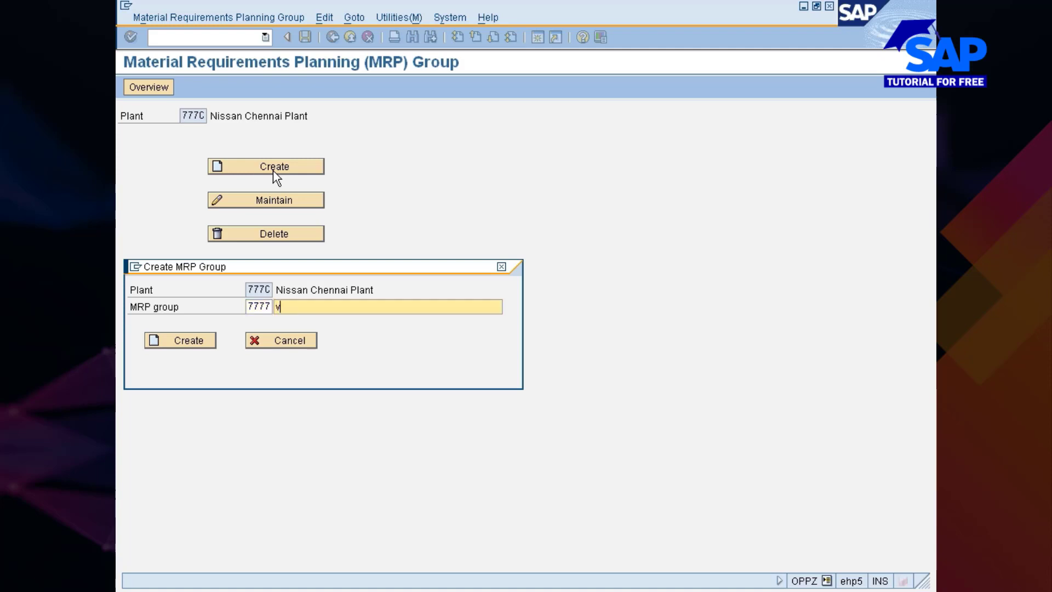
pyautogui.write('Venkat')
pyautogui.click(188, 344)
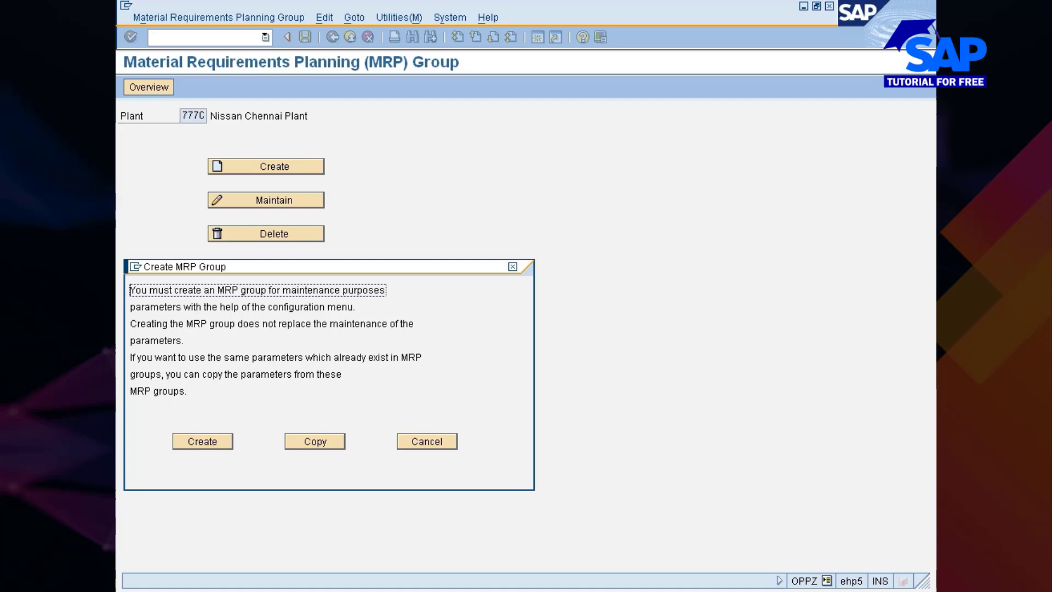
# Copy the parameters of MRP group 0000 in plant 777C to MRP group 7777
pyautogui.click(320, 447)
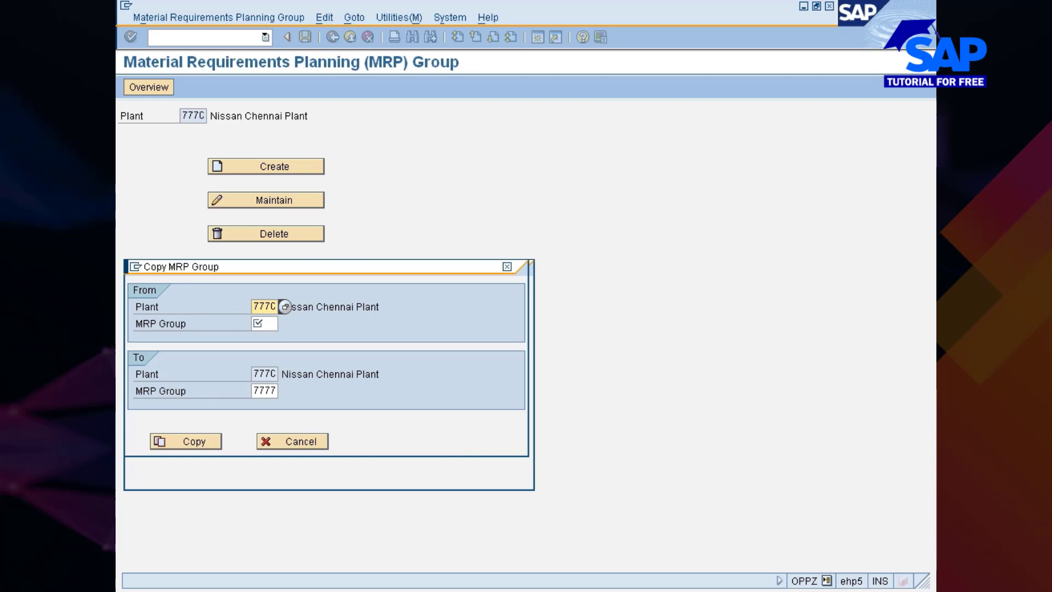
pyautogui.click(263, 324)
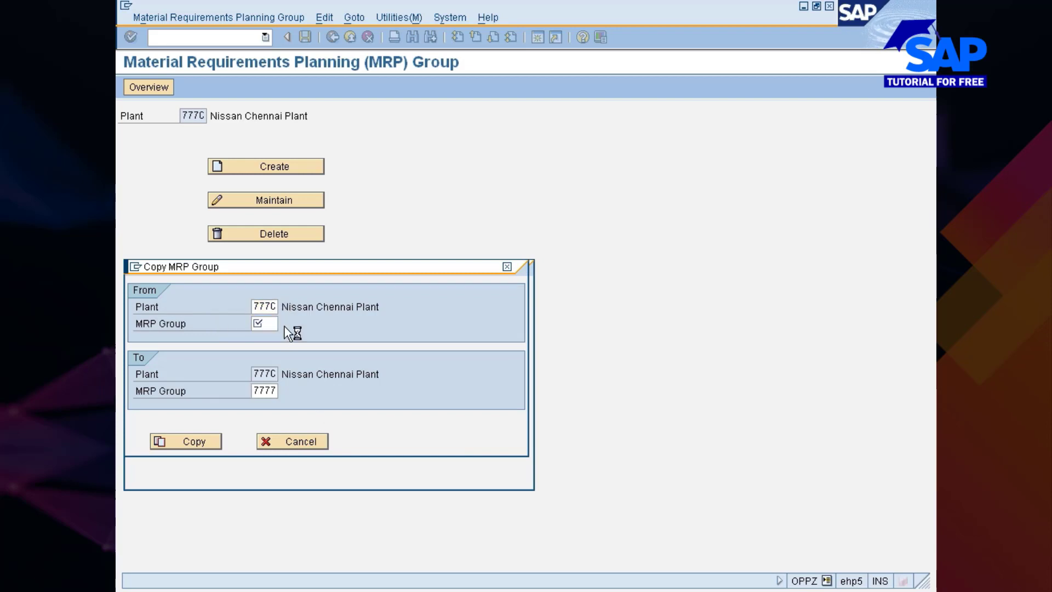
pyautogui.press('F4')
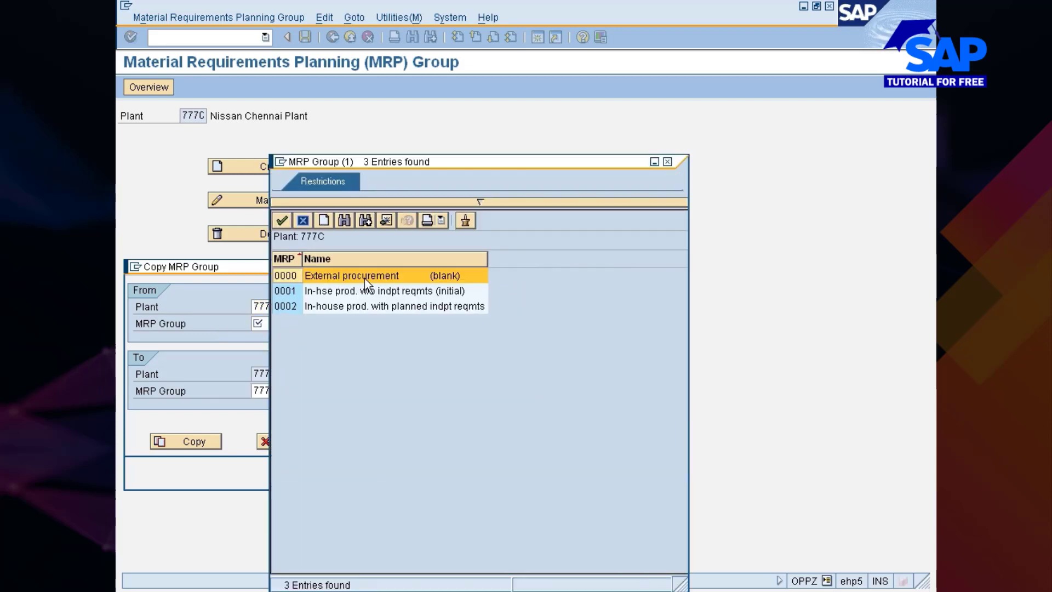
pyautogui.doubleClick(288, 275)
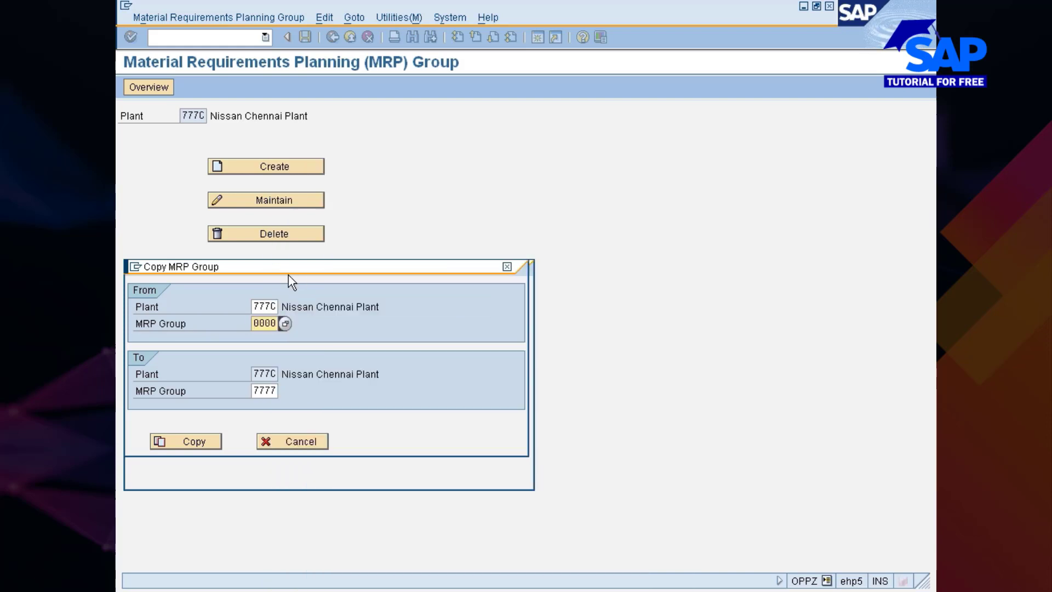
pyautogui.click(174, 445)
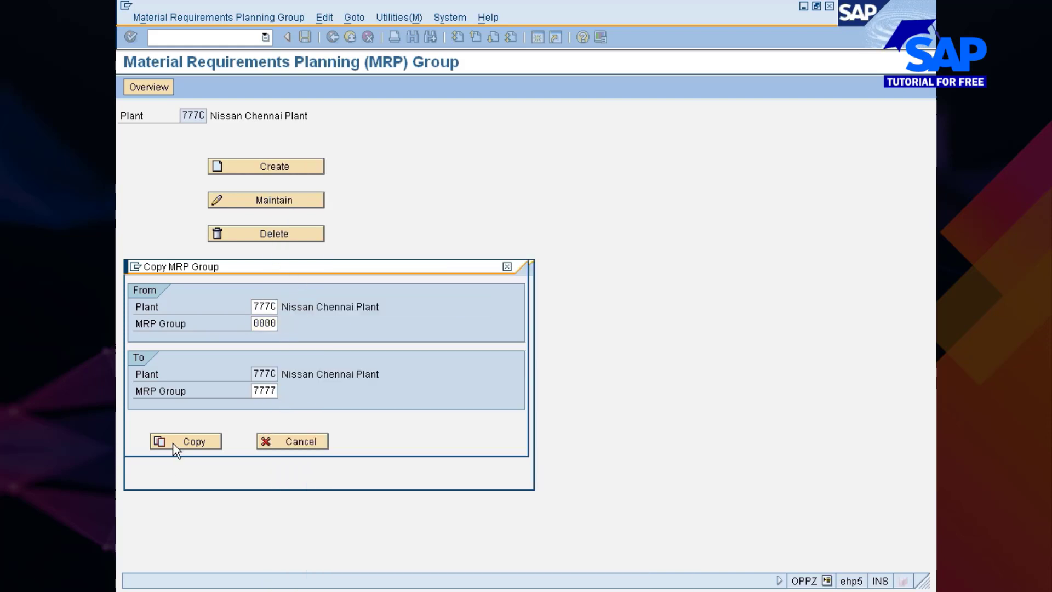
pyautogui.click(158, 232)
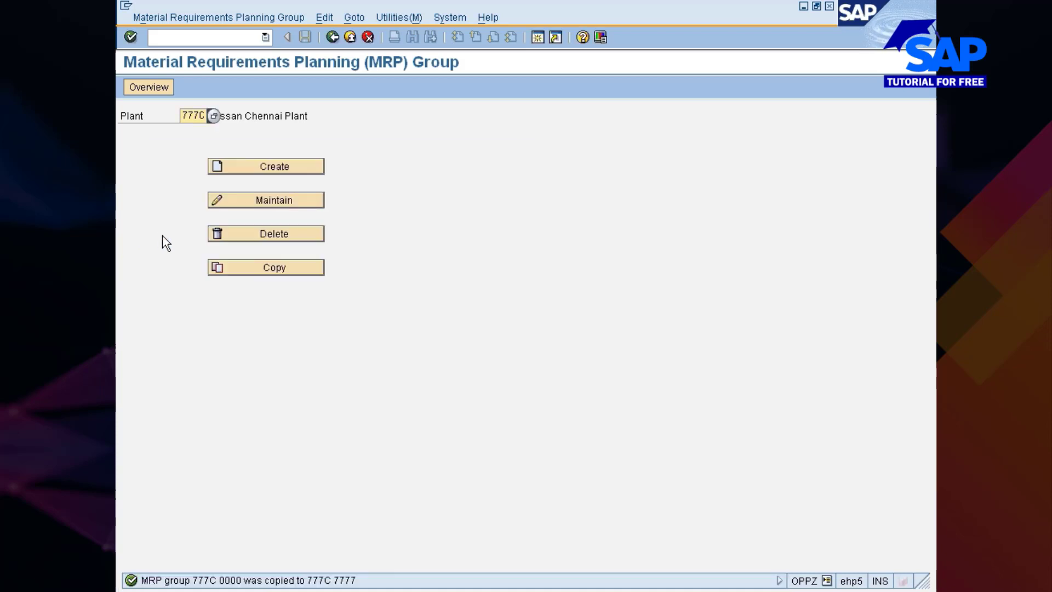
# Open MRP group 7777 of plant 777C for maintenance and change its description to External Proc dept
pyautogui.click(254, 201)
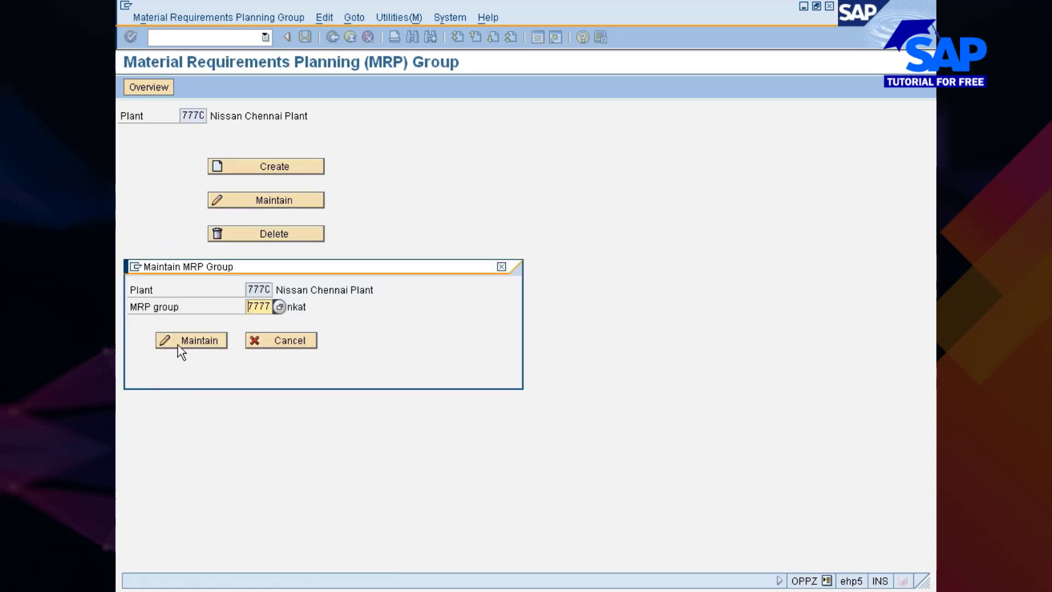
pyautogui.click(181, 345)
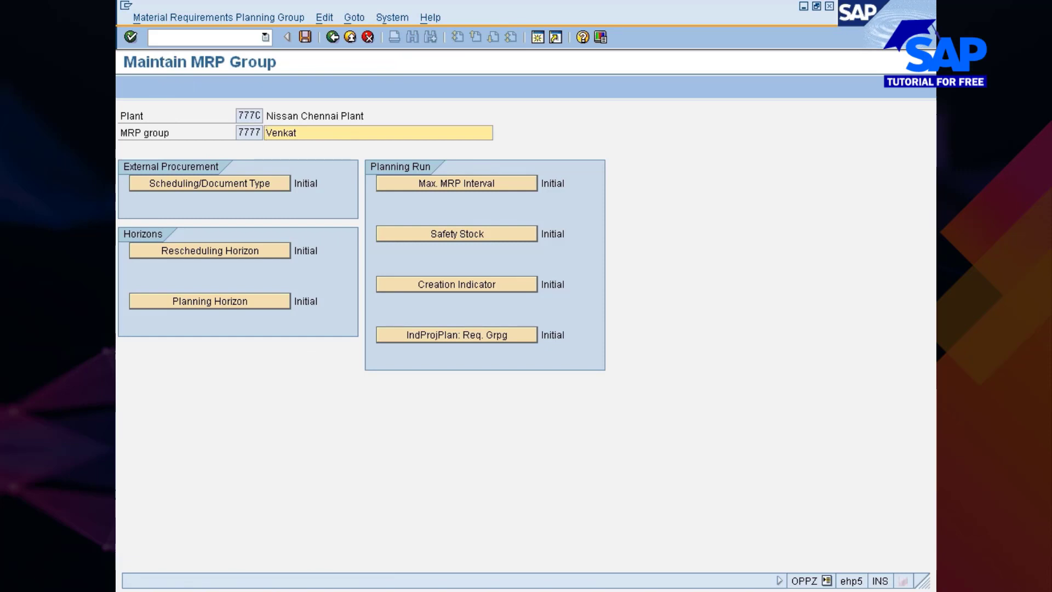
pyautogui.click(323, 136)
pyautogui.press('BackSpace')
pyautogui.press('BackSpace')
pyautogui.press('BackSpace')
pyautogui.press('BackSpace')
pyautogui.press('BackSpace')
pyautogui.press('BackSpace')
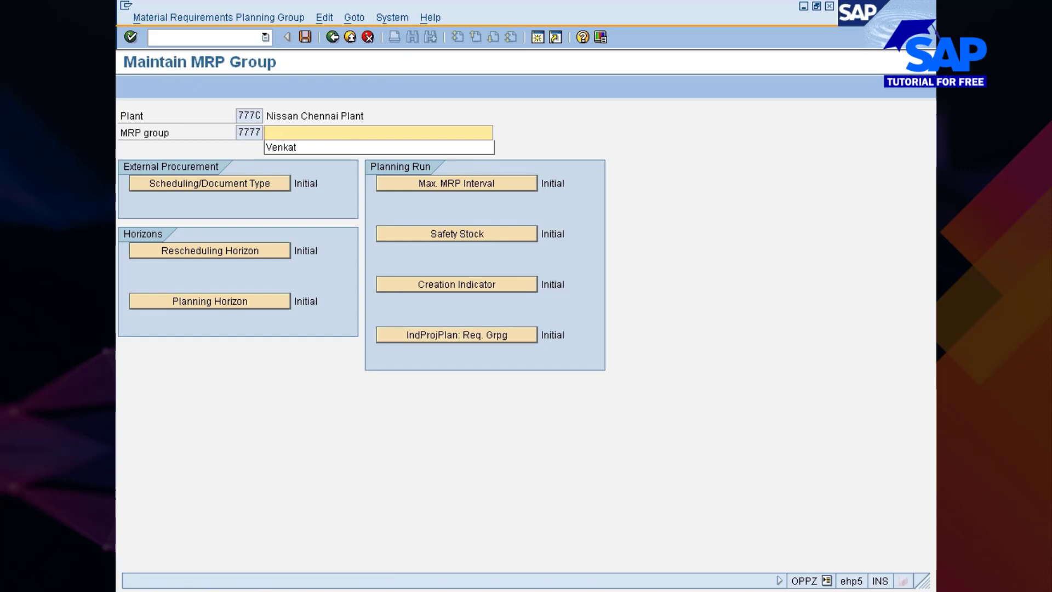
pyautogui.write('Exter')
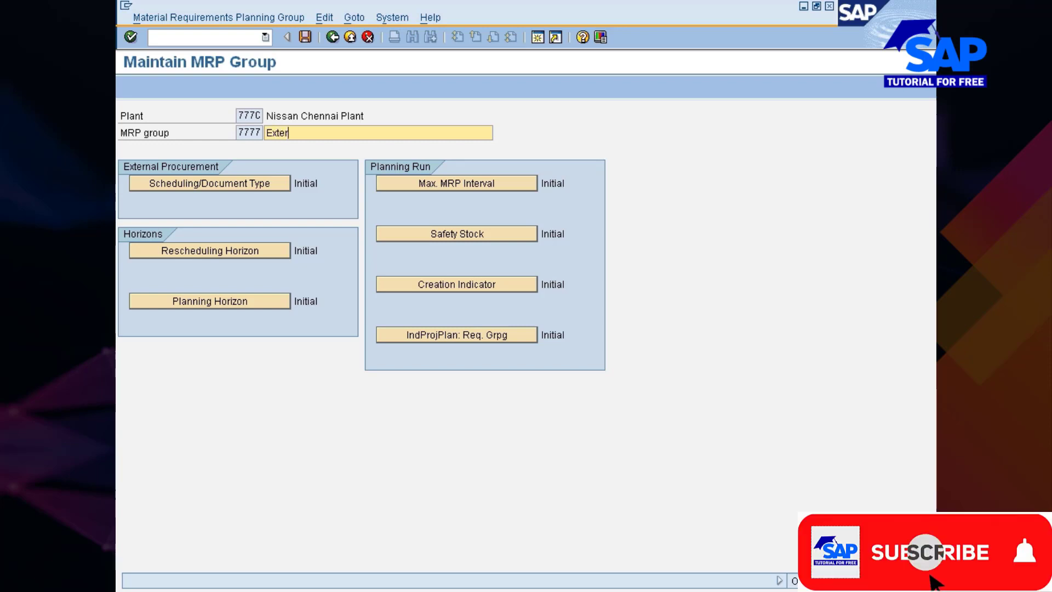
pyautogui.write('nal Proc')
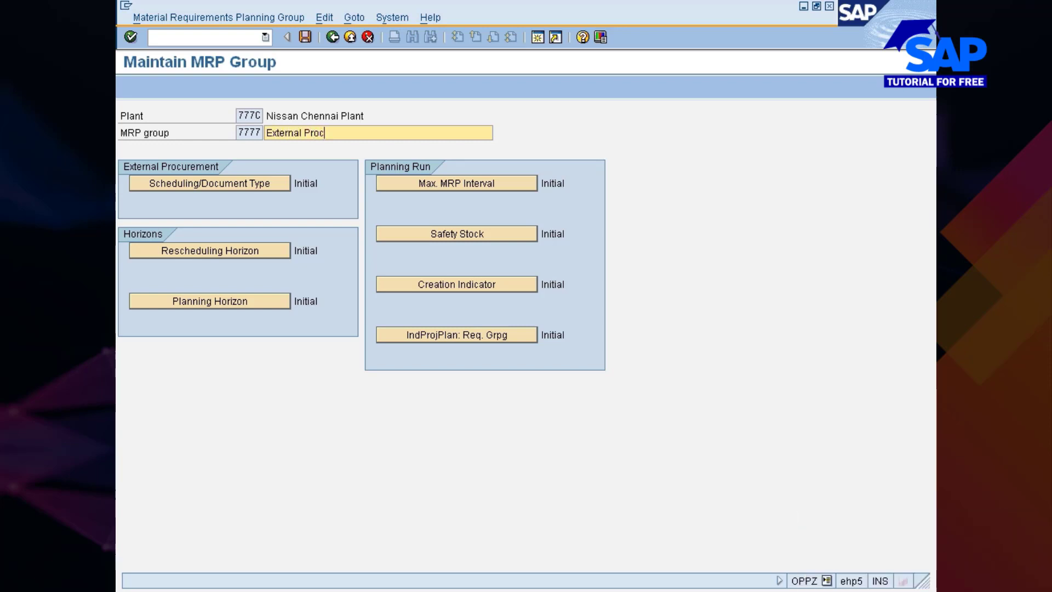
pyautogui.write(' dept')
# In the group's external procurement settings, choose requisition document type NB for standard purchase orders and for subcontracting
pyautogui.click(219, 186)
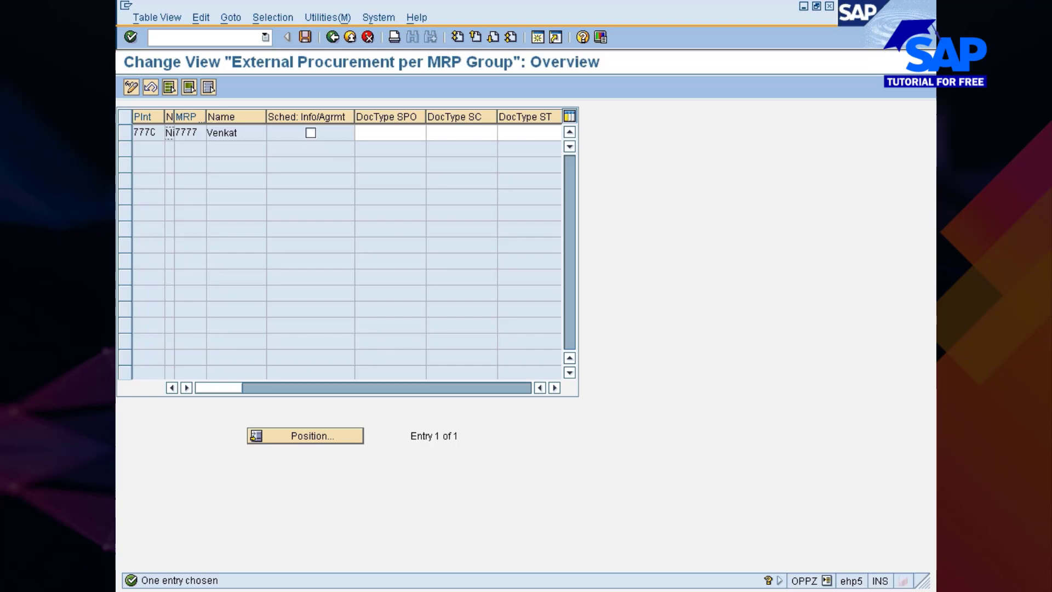
pyautogui.click(380, 134)
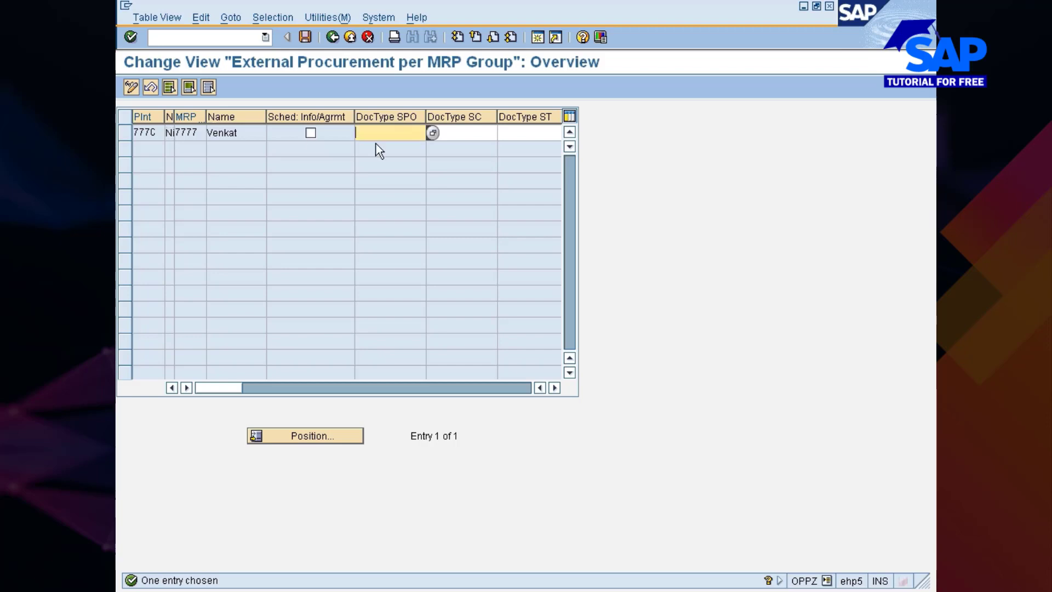
pyautogui.click(432, 133)
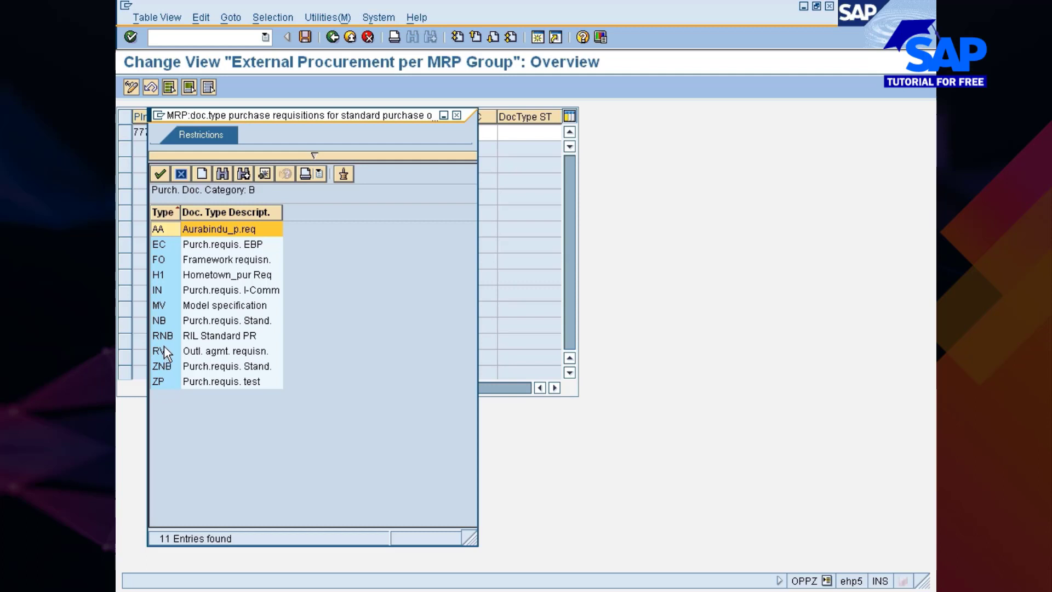
pyautogui.click(160, 320)
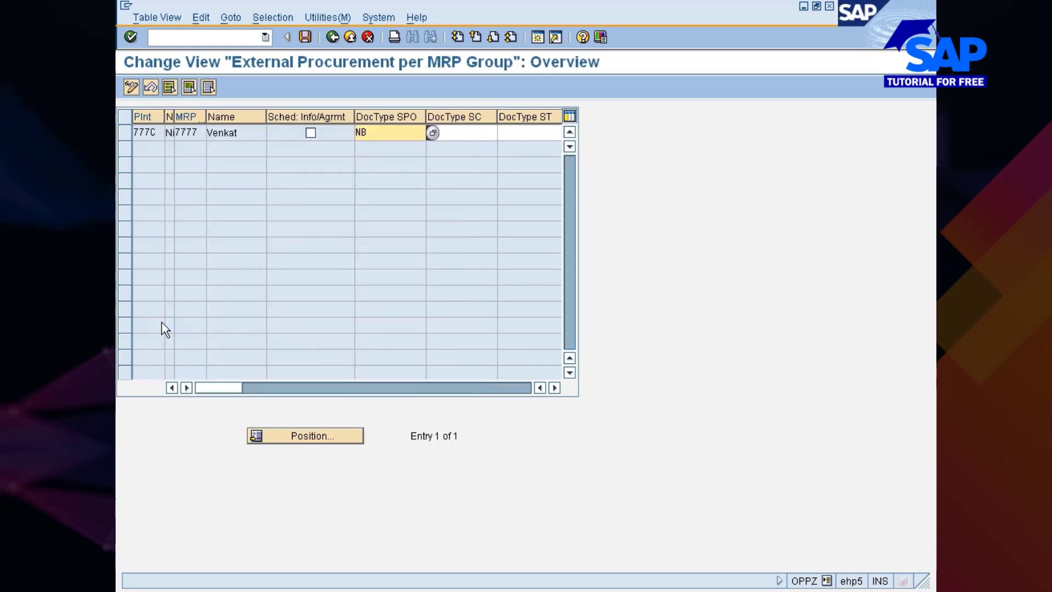
pyautogui.click(461, 133)
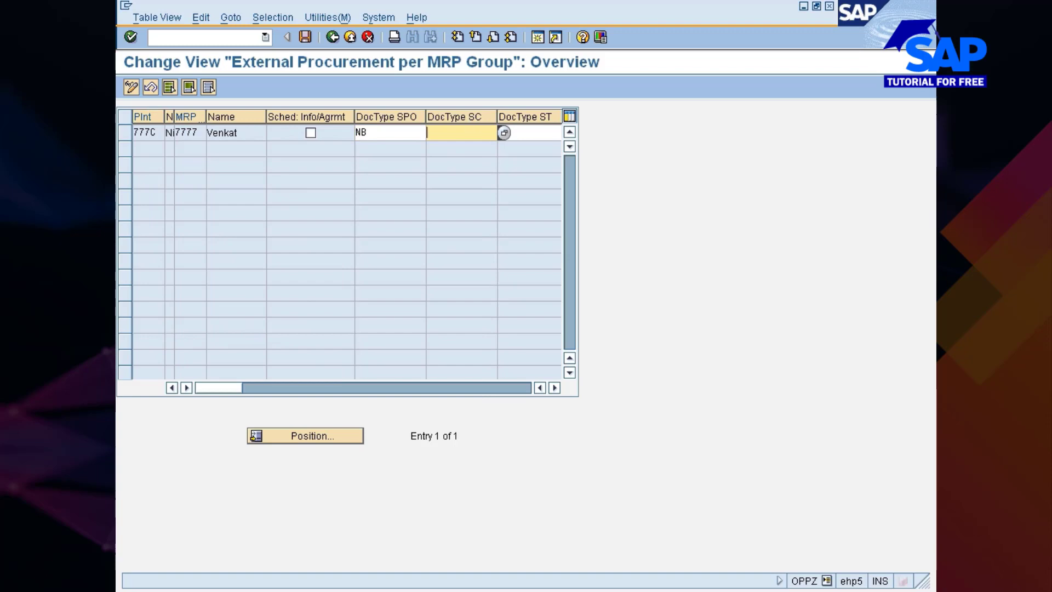
pyautogui.click(502, 132)
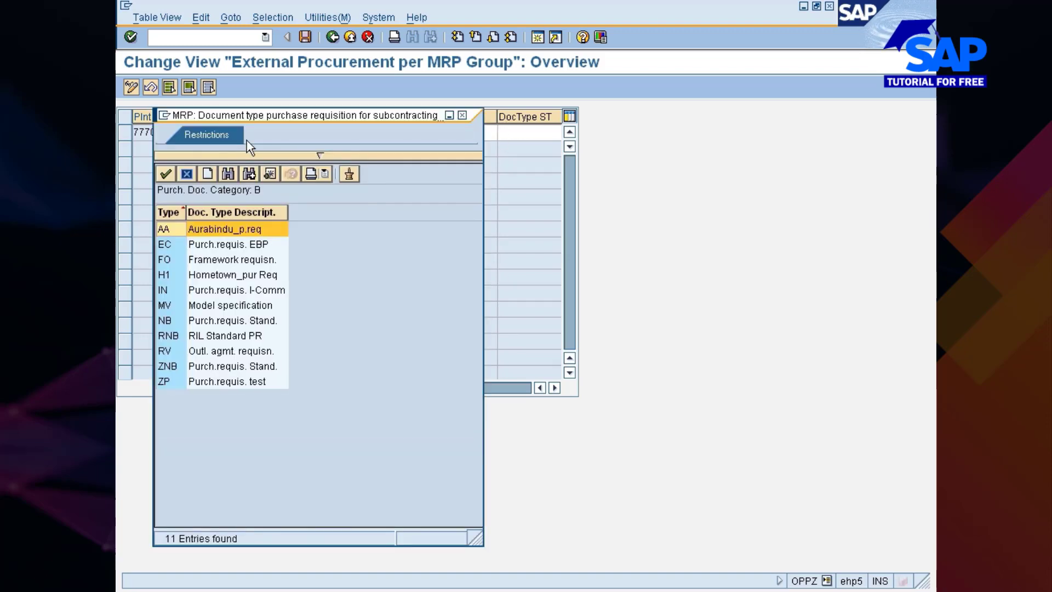
pyautogui.click(184, 321)
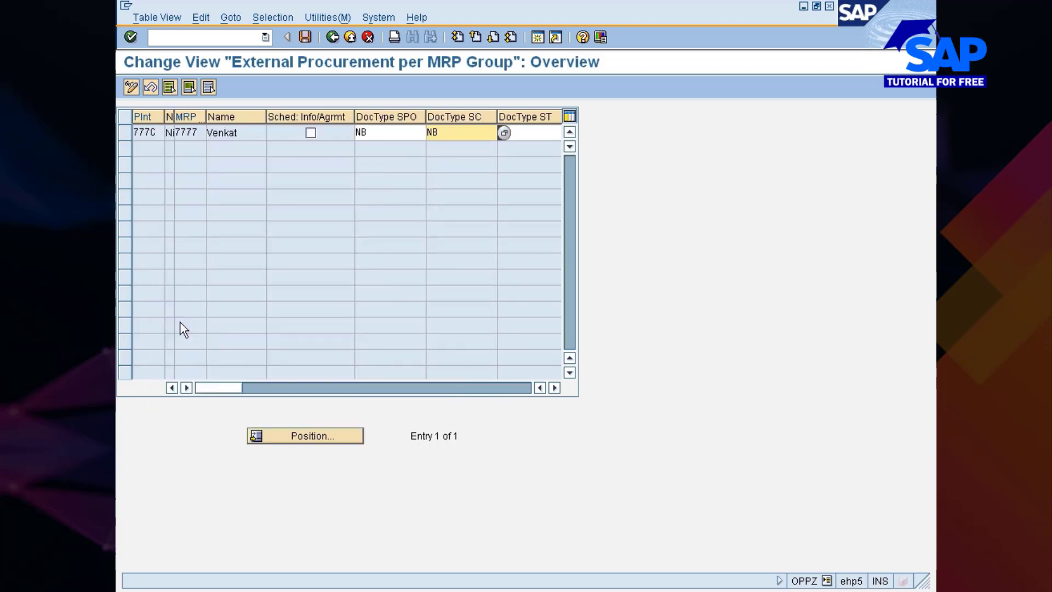
# Choose document type NB for stock transfer, save to the Nissan changes request, and return to the MRP group overview
pyautogui.click(520, 133)
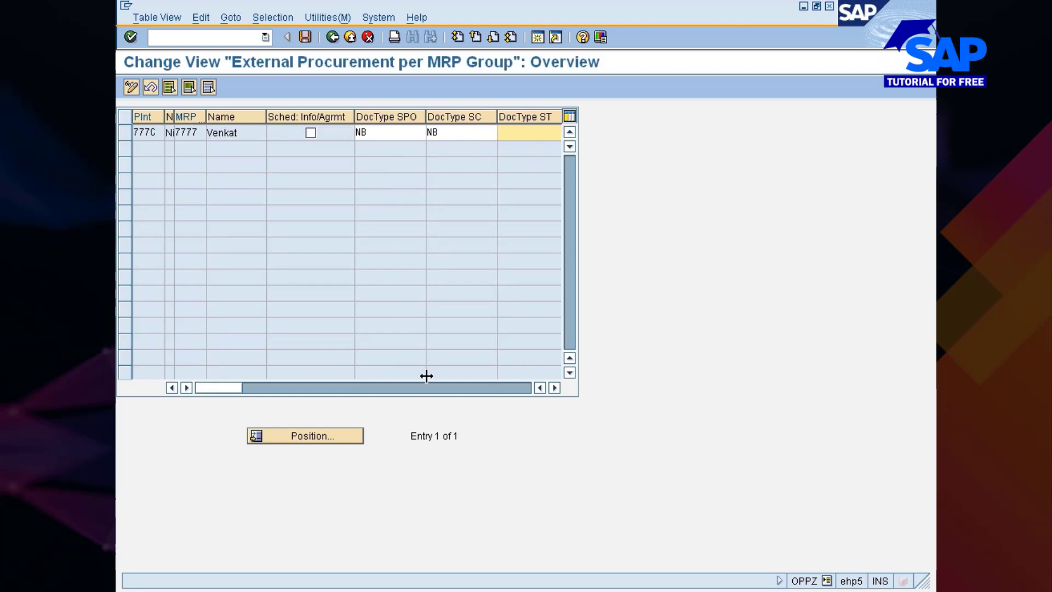
pyautogui.moveTo(219, 386); pyautogui.dragTo(330, 384)
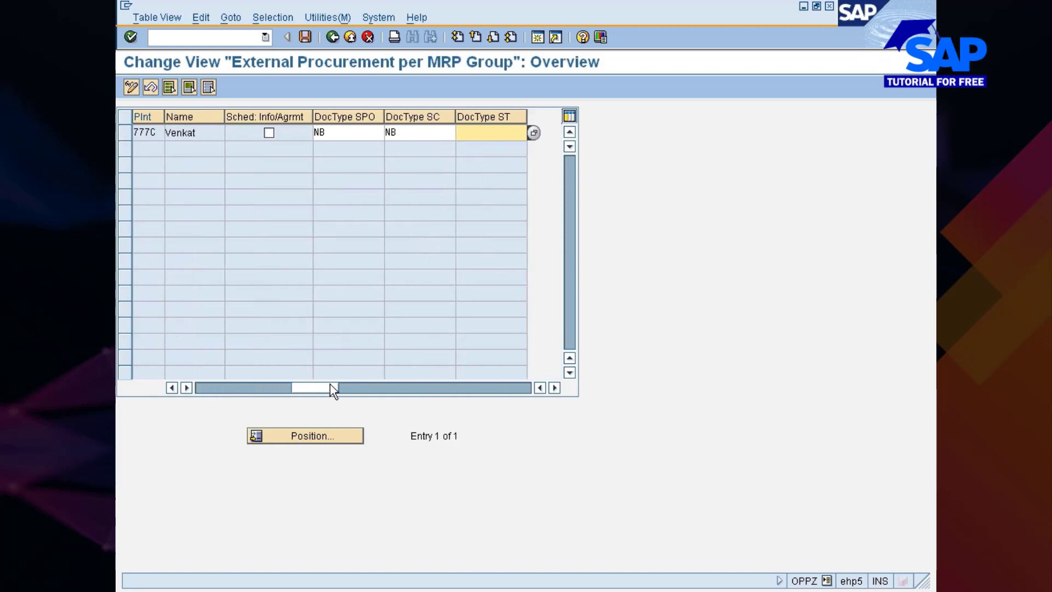
pyautogui.click(533, 132)
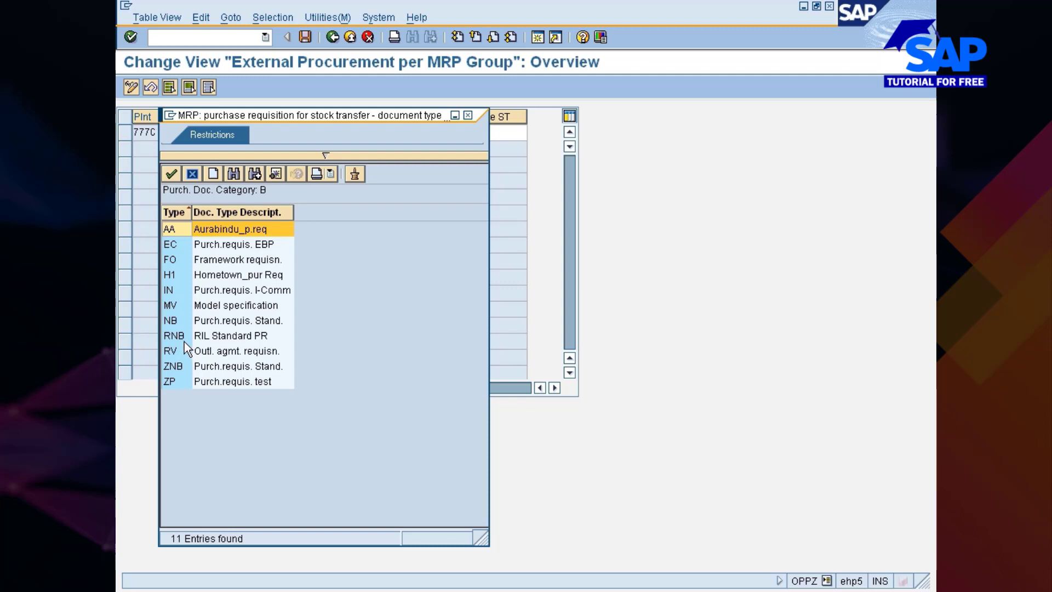
pyautogui.doubleClick(178, 321)
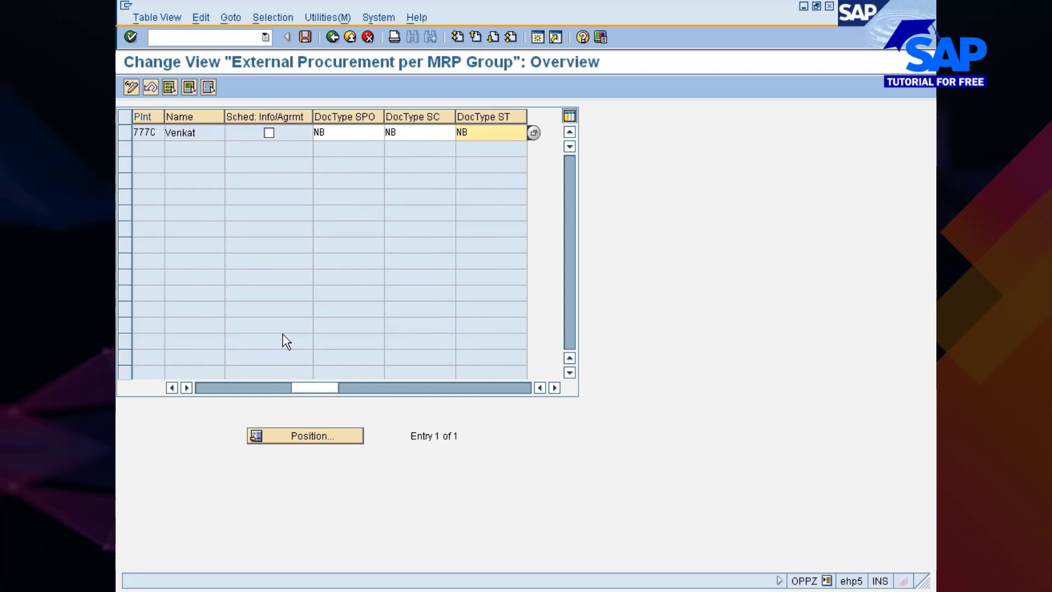
pyautogui.click(306, 37)
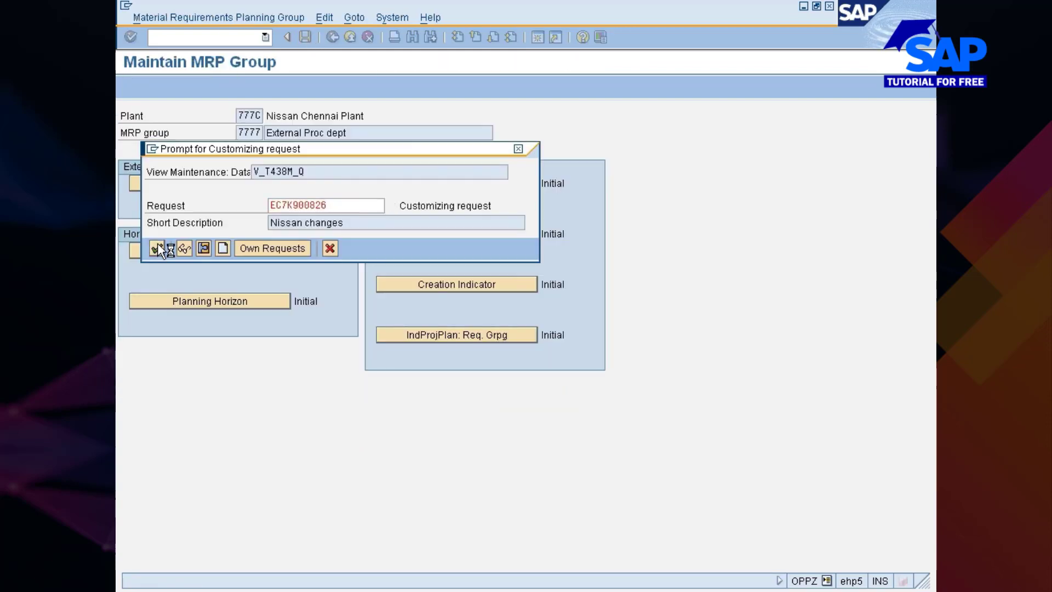
pyautogui.click(157, 249)
pyautogui.click(332, 37)
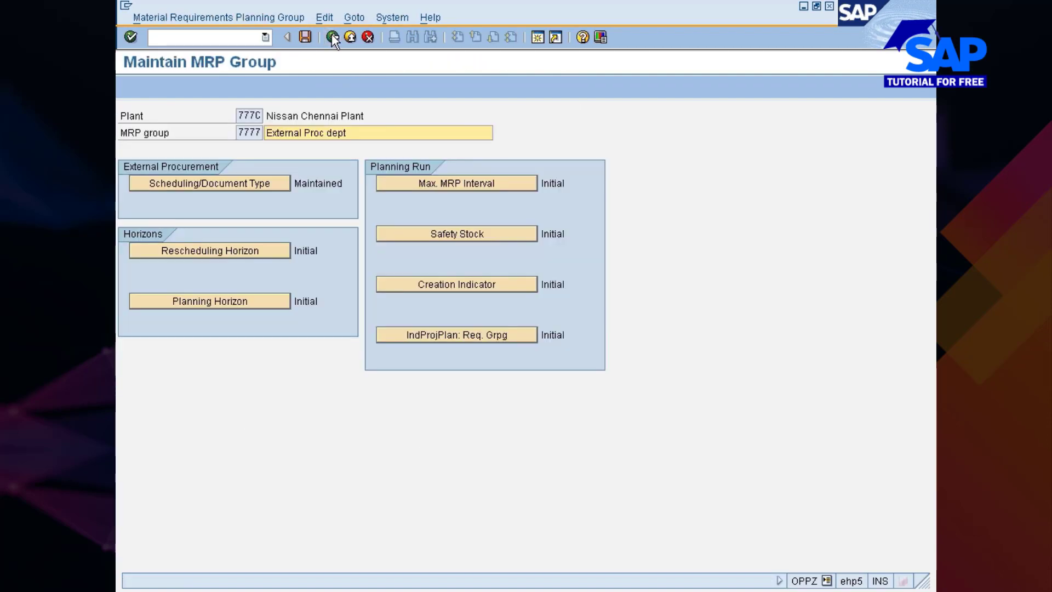
# Set the rescheduling horizon of MRP group 7777 to 60, save it to the Nissan changes request, and return to the group
pyautogui.click(196, 252)
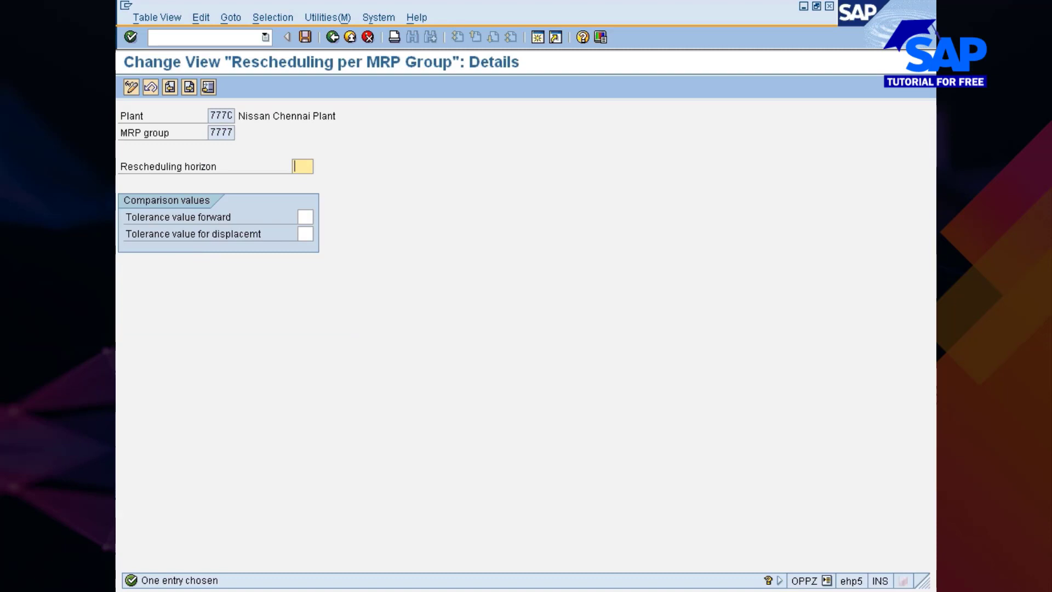
pyautogui.write('60')
pyautogui.press('Return')
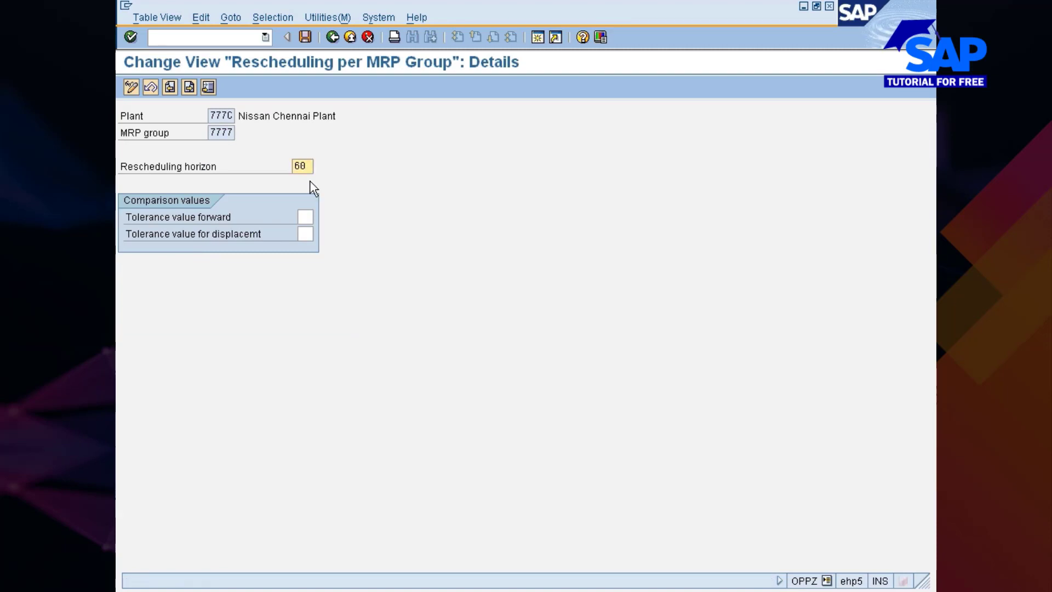
pyautogui.hotkey('ctrl', 's')
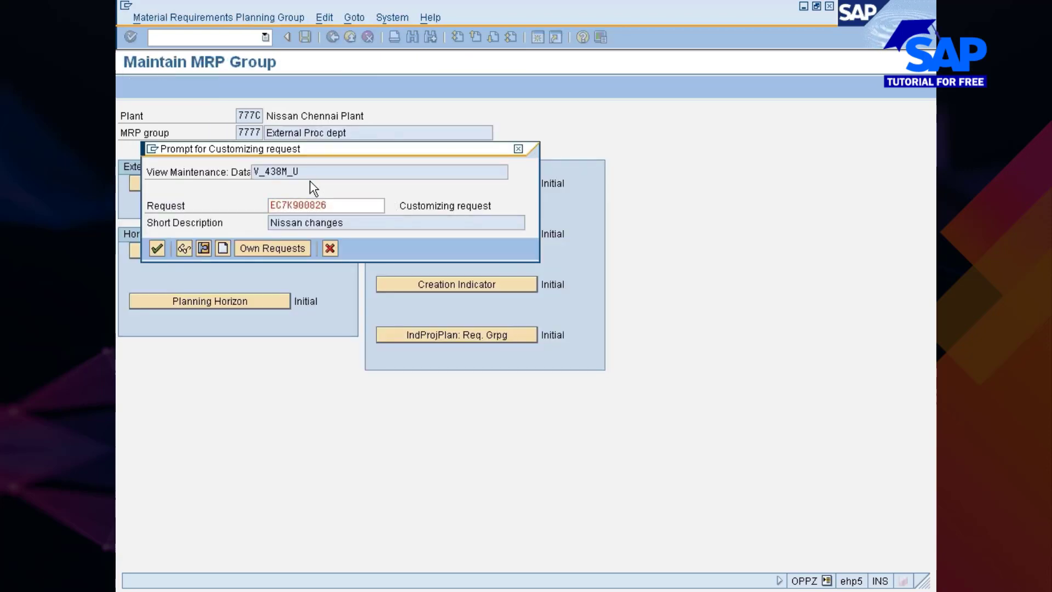
pyautogui.press('Return')
pyautogui.press('F3')
pyautogui.press('F3')
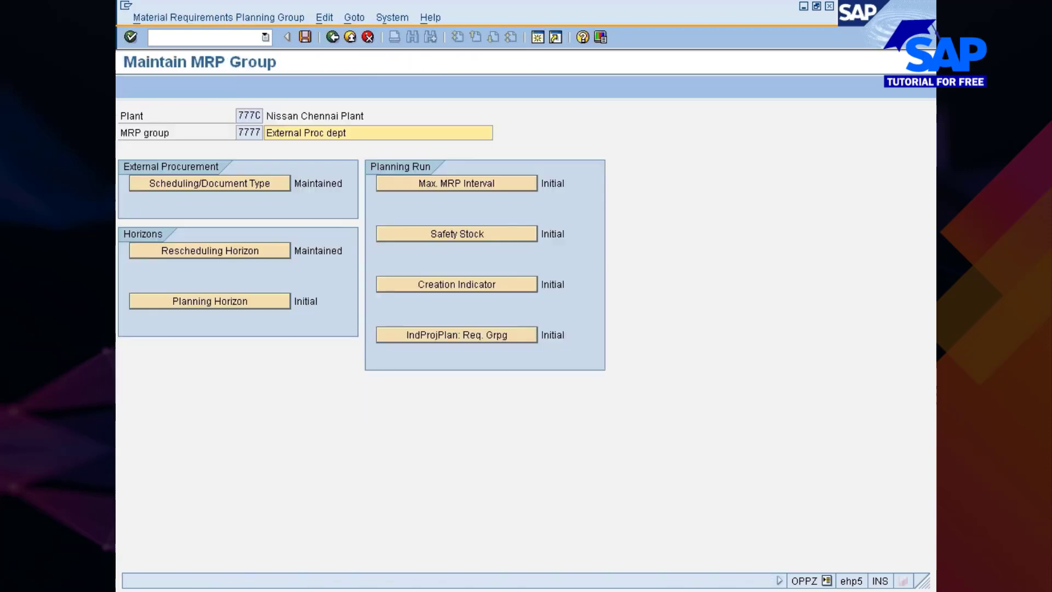
# Set the planning horizon of MRP group 7777 to 60, save it to the Nissan changes request, and return to the group
pyautogui.click(227, 303)
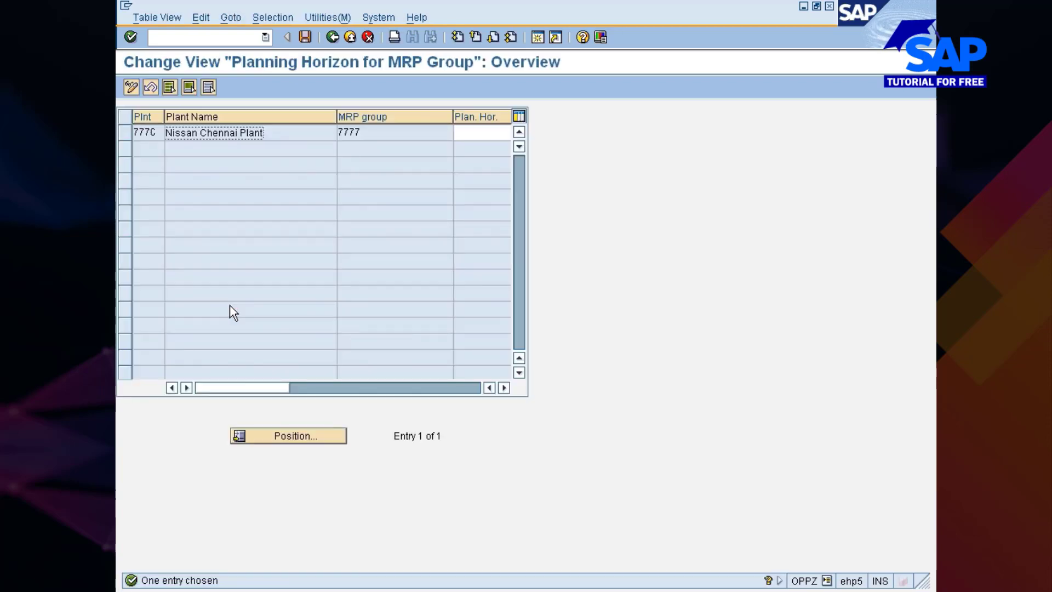
pyautogui.click(473, 132)
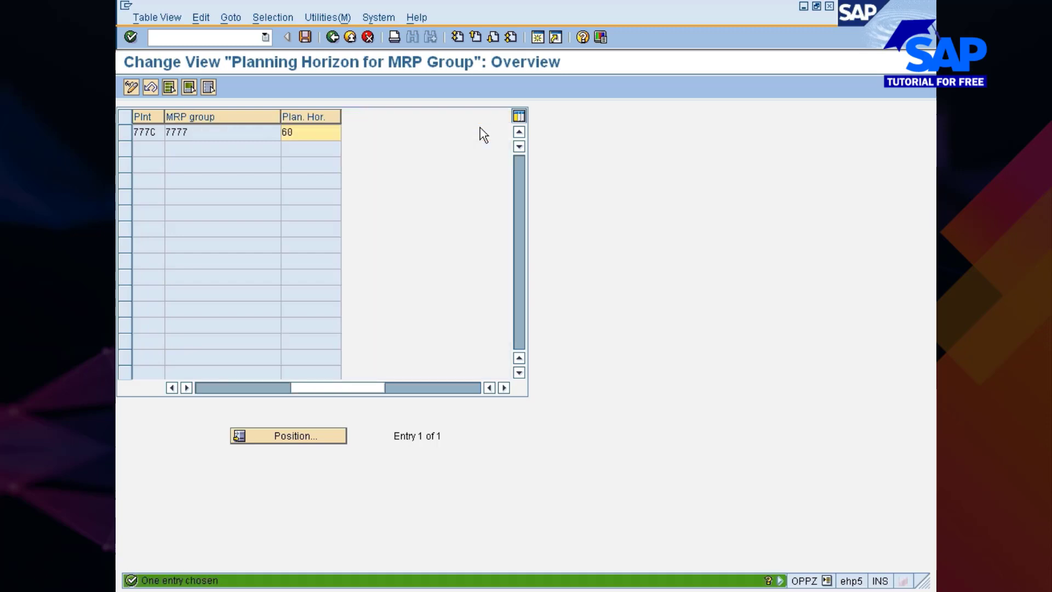
pyautogui.hotkey('ctrl', 's')
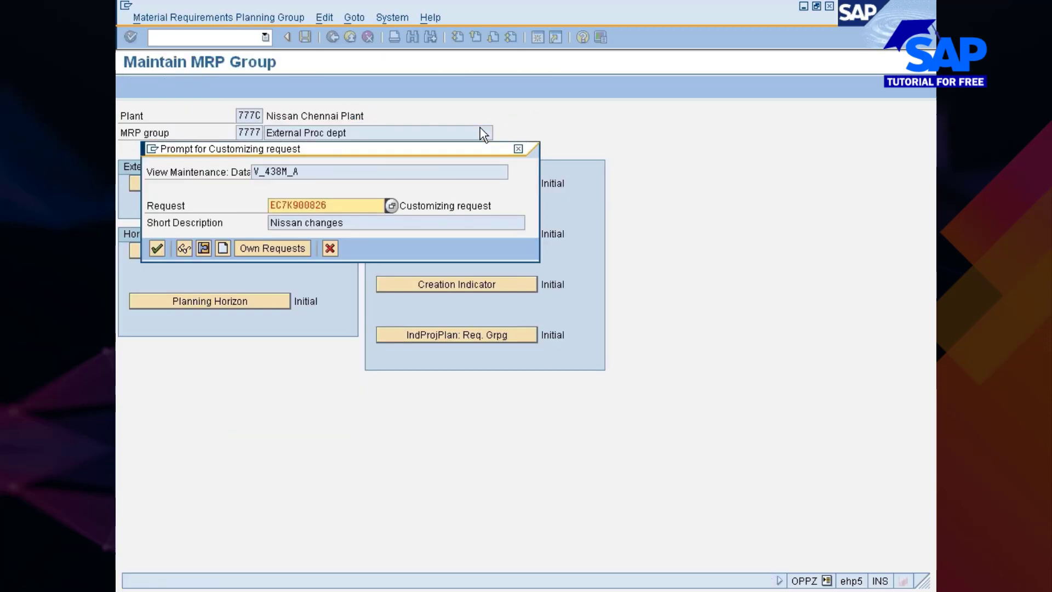
pyautogui.press('Return')
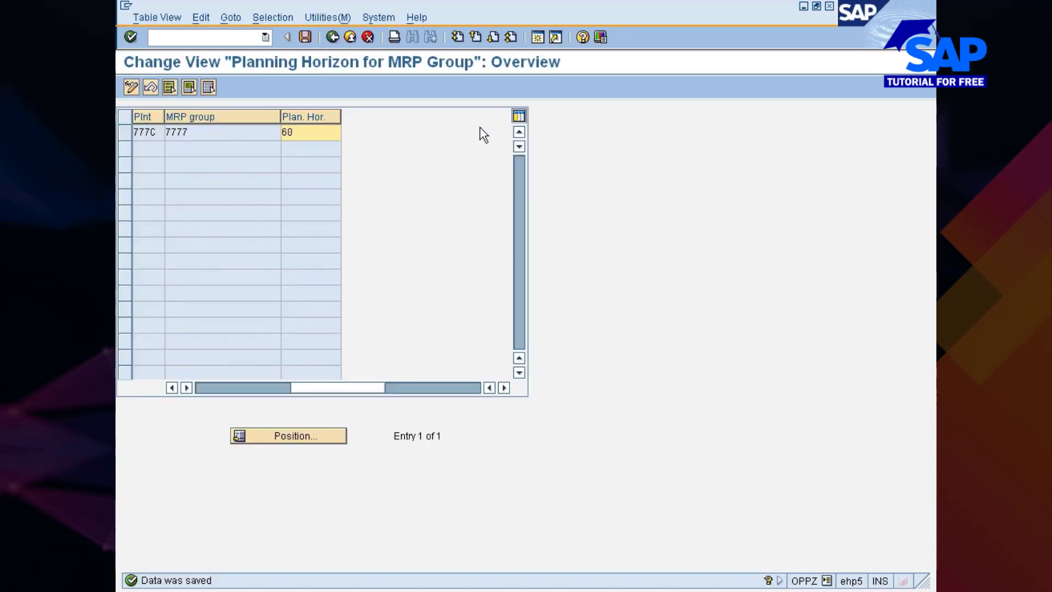
pyautogui.press('F3')
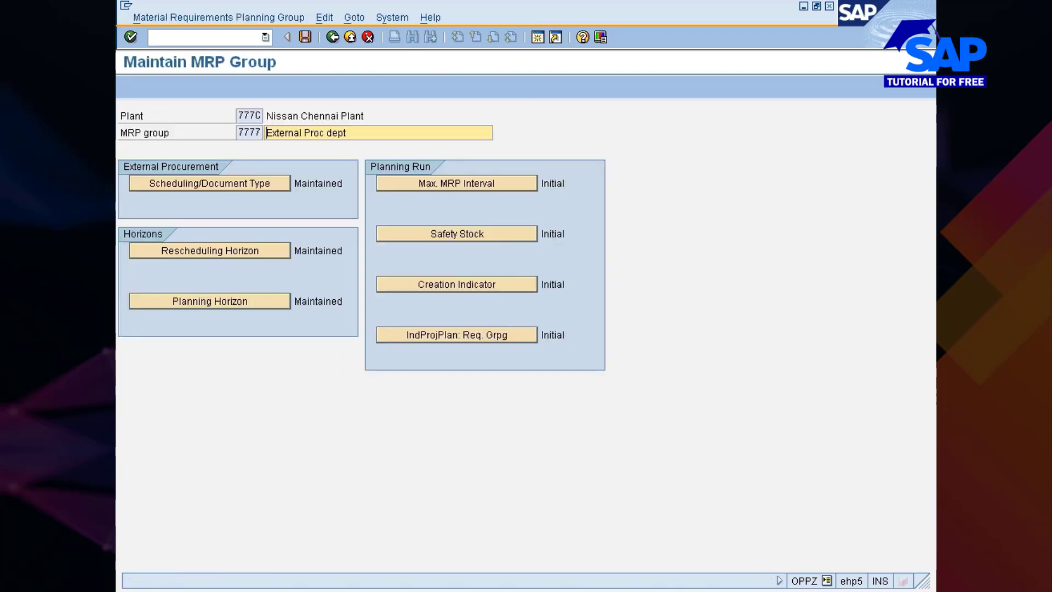
# Read the help for MRP group 7777's maximum interval before MRP, set it to 15, save, and return to the group
pyautogui.click(454, 185)
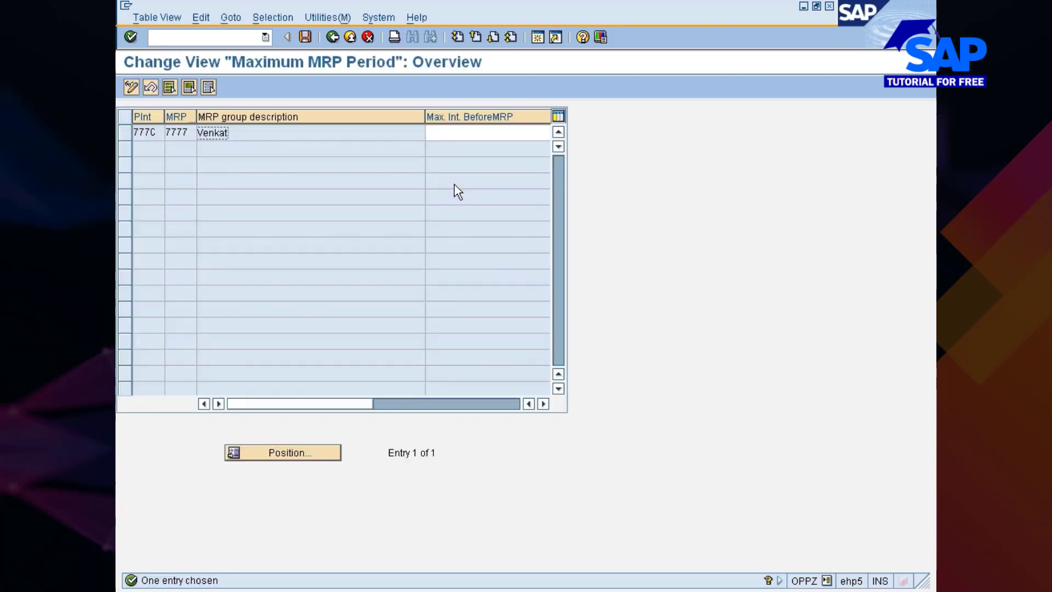
pyautogui.click(464, 133)
pyautogui.click(459, 143)
pyautogui.press('F1')
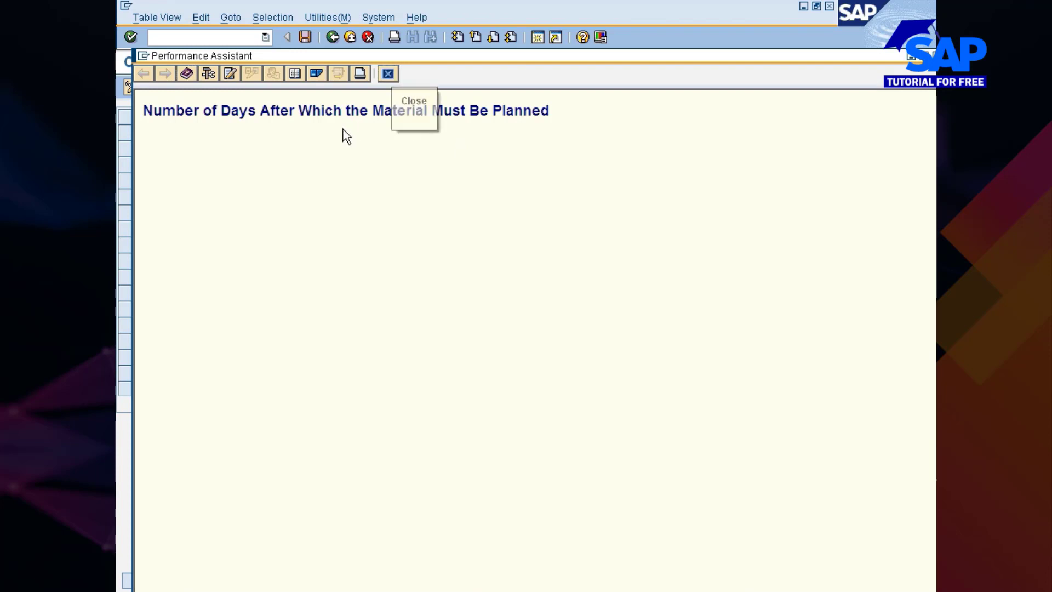
pyautogui.click(388, 73)
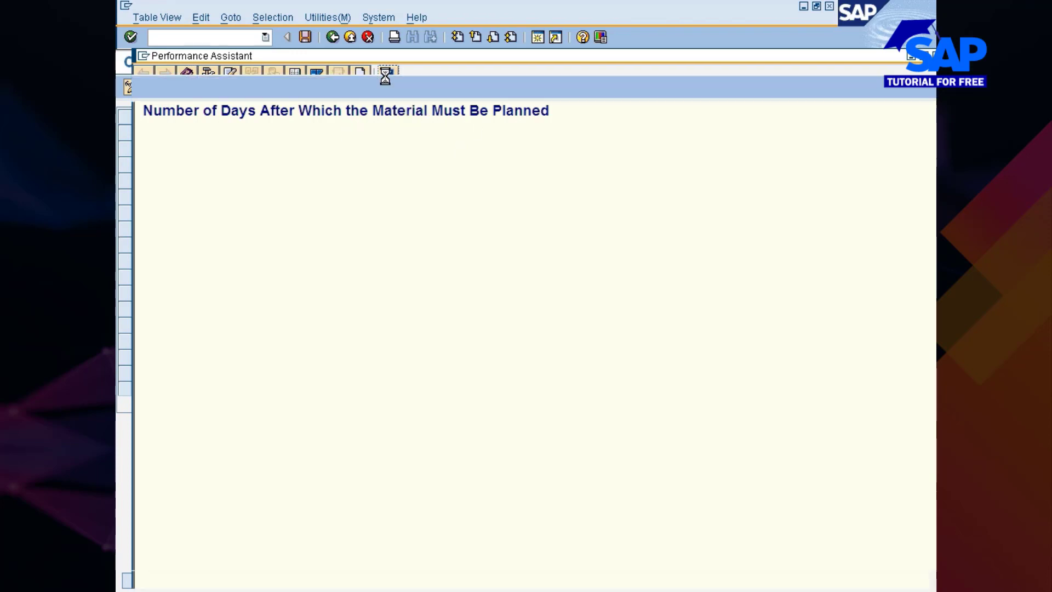
pyautogui.write('1')
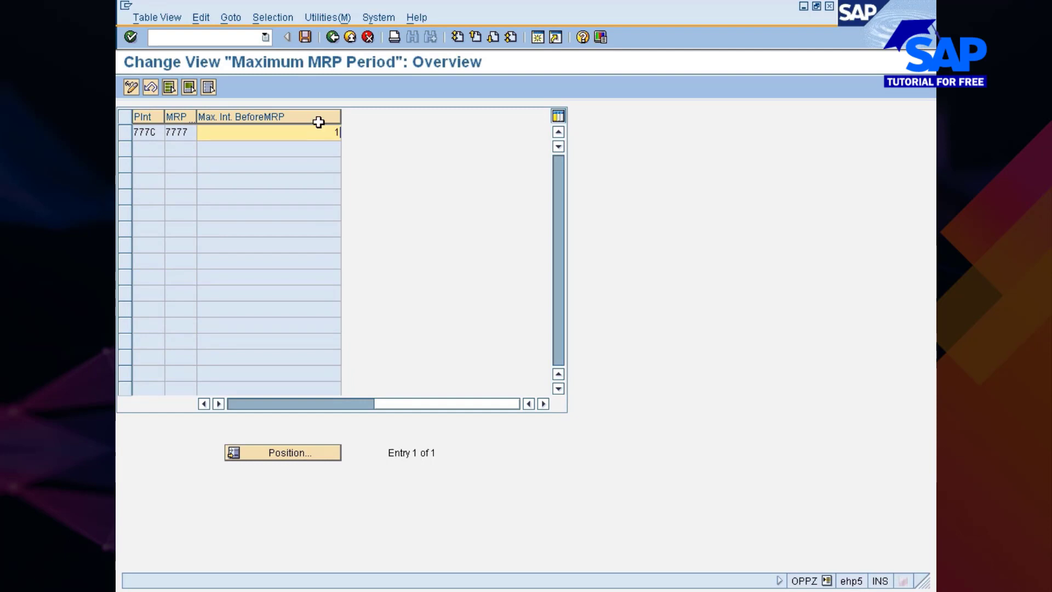
pyautogui.write('5')
pyautogui.press('Return')
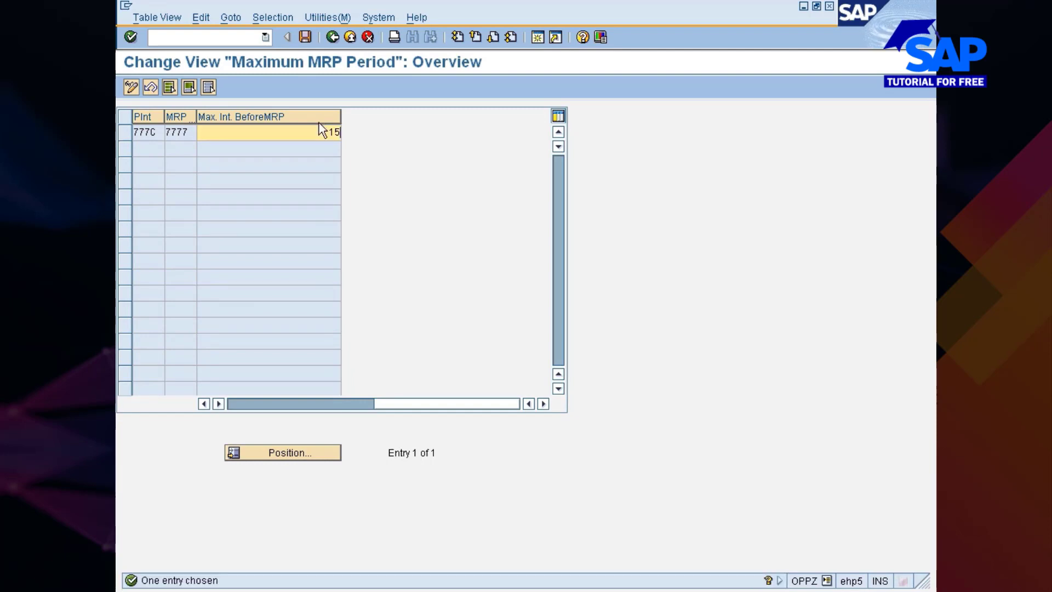
pyautogui.hotkey('ctrl', 's')
pyautogui.press('Return')
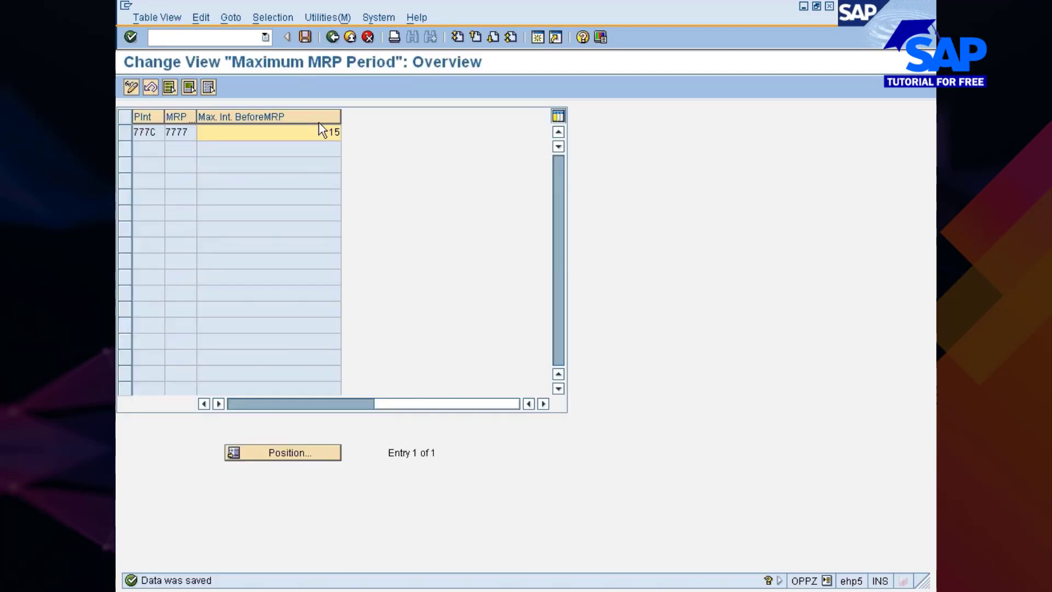
pyautogui.press('F3')
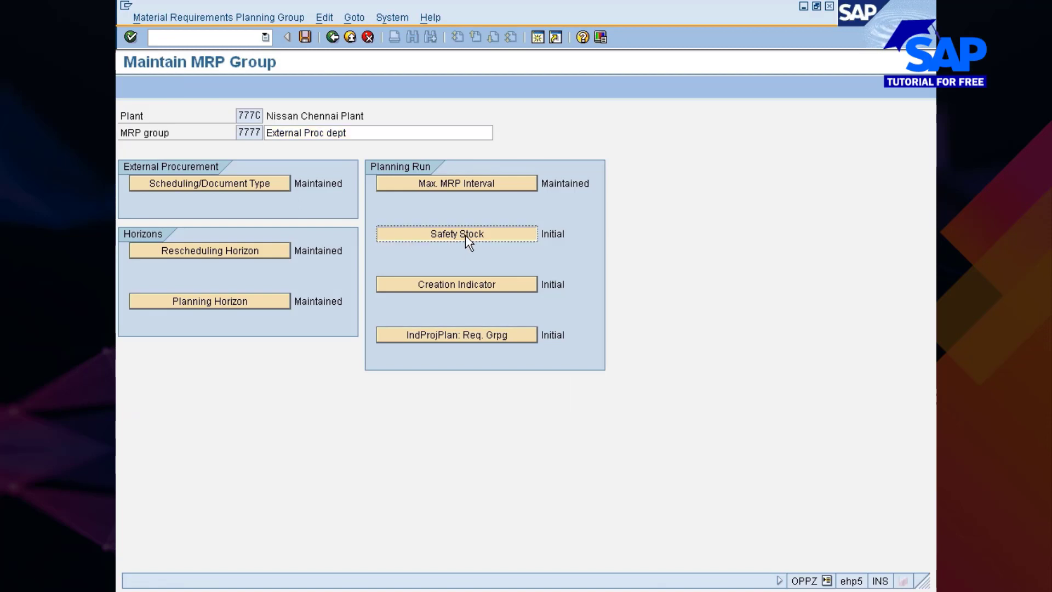
# Set the available safety stock share of MRP group 7777 to 50, save it to the Nissan changes request, and return to the group
pyautogui.click(465, 234)
pyautogui.click(471, 133)
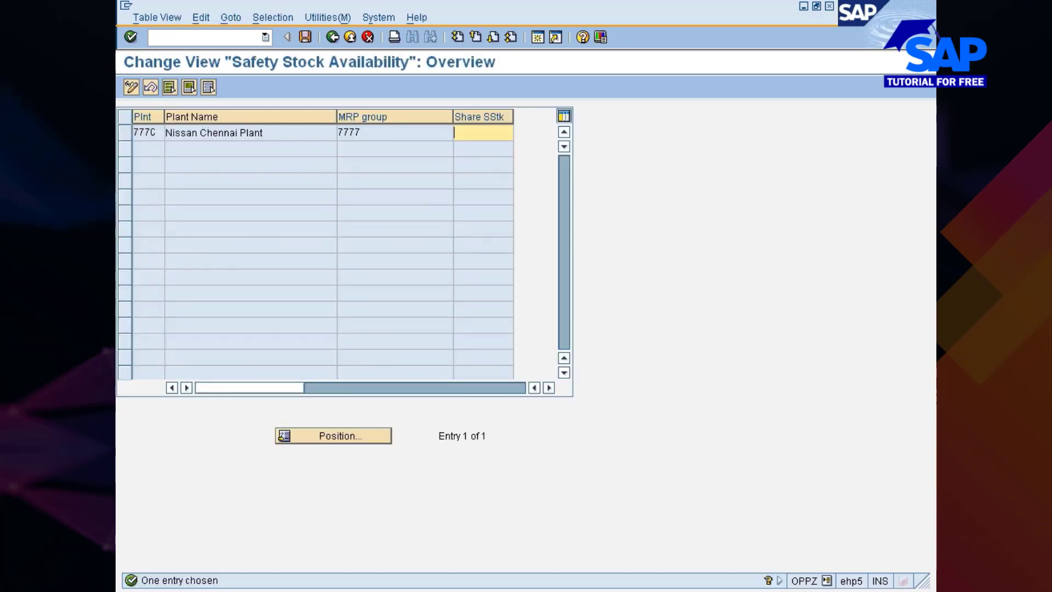
pyautogui.write('50')
pyautogui.press('Return')
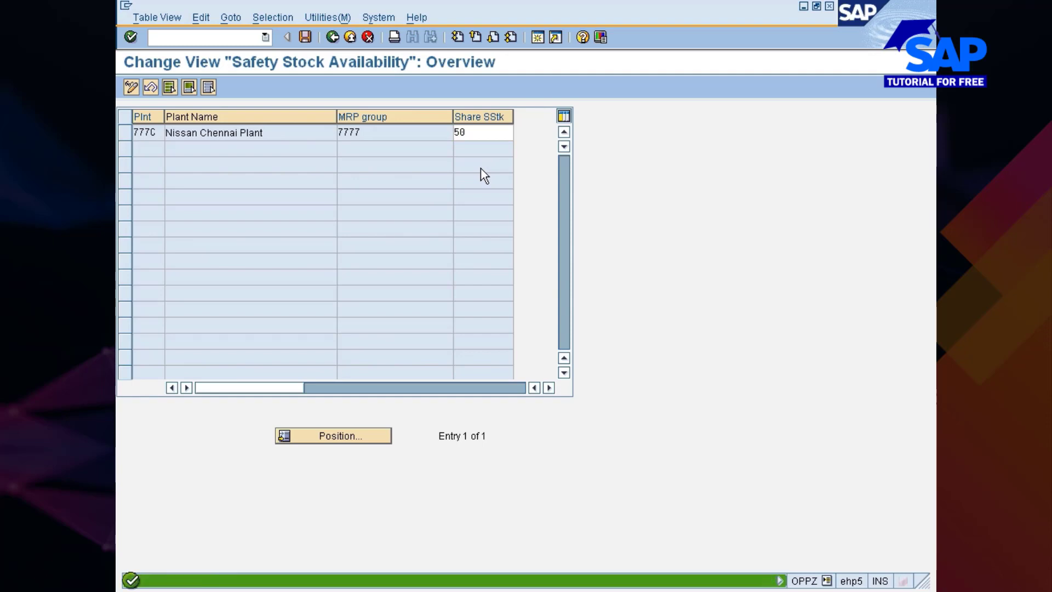
pyautogui.hotkey('ctrl', 's')
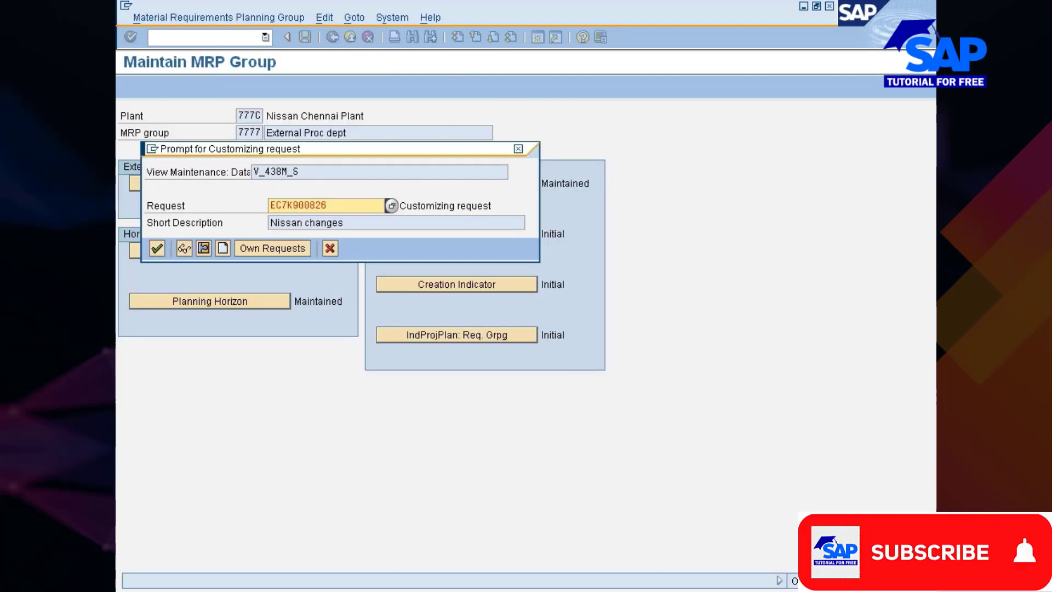
pyautogui.press('Return')
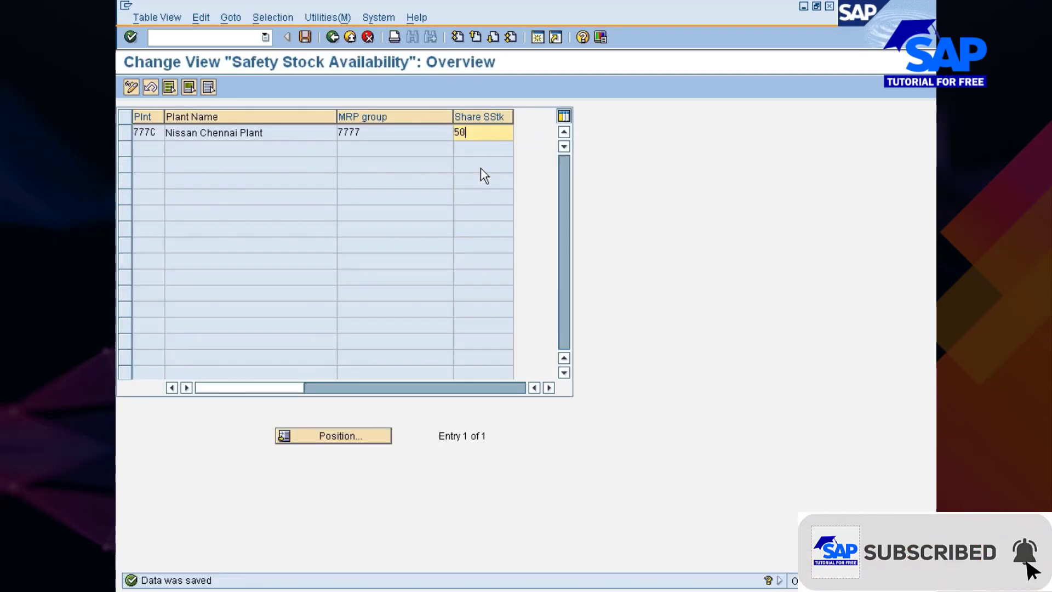
pyautogui.press('F3')
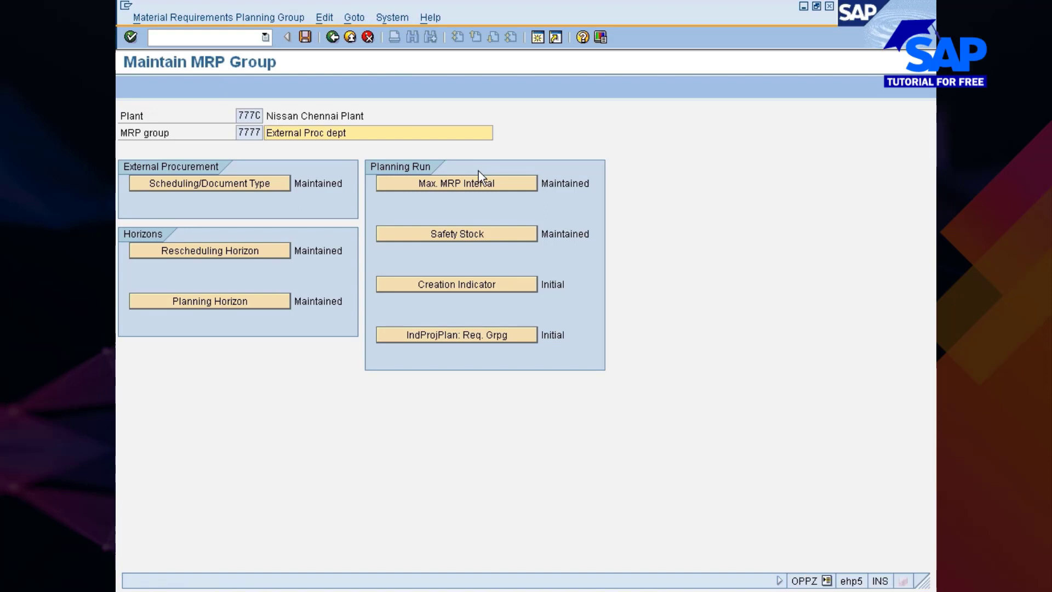
# In the group's creation indicators, choose 1 (Purchase requisitions) for purchase requisition creation and 1 (MRP list) for MRP list creation
pyautogui.click(454, 284)
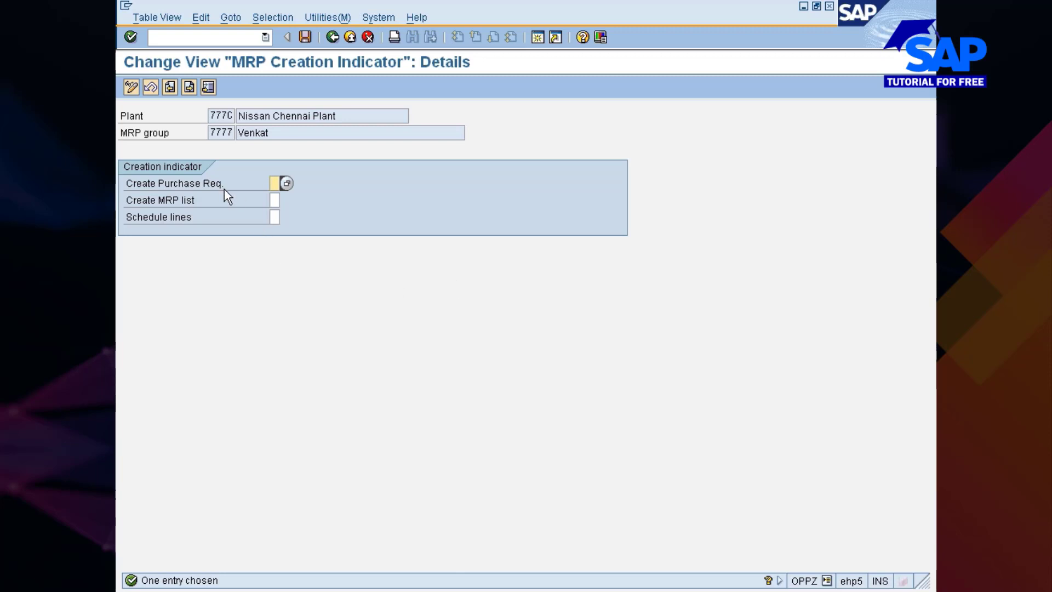
pyautogui.click(285, 183)
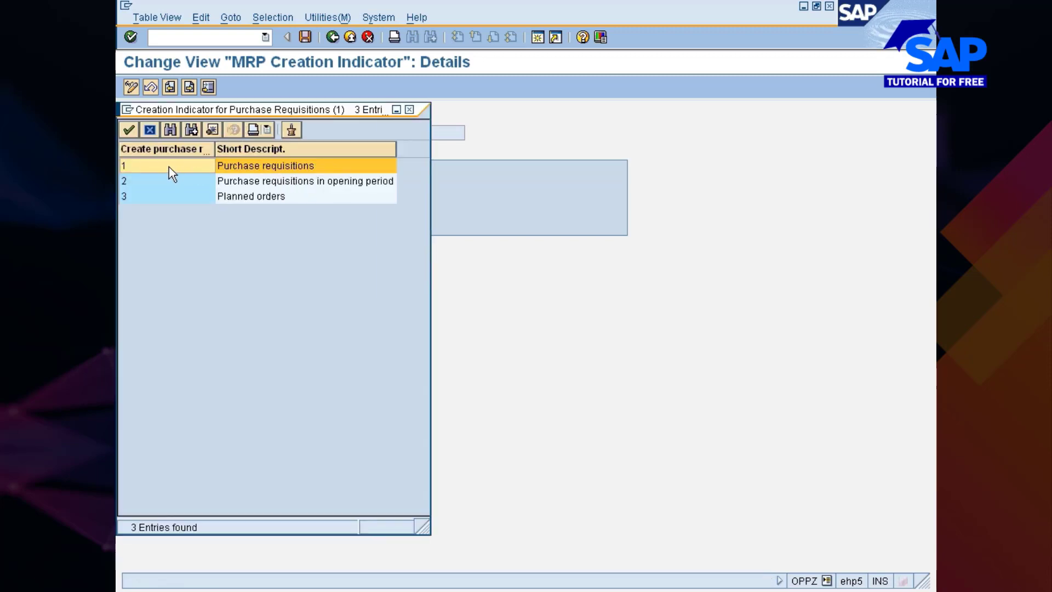
pyautogui.moveTo(216, 107); pyautogui.dragTo(512, 80)
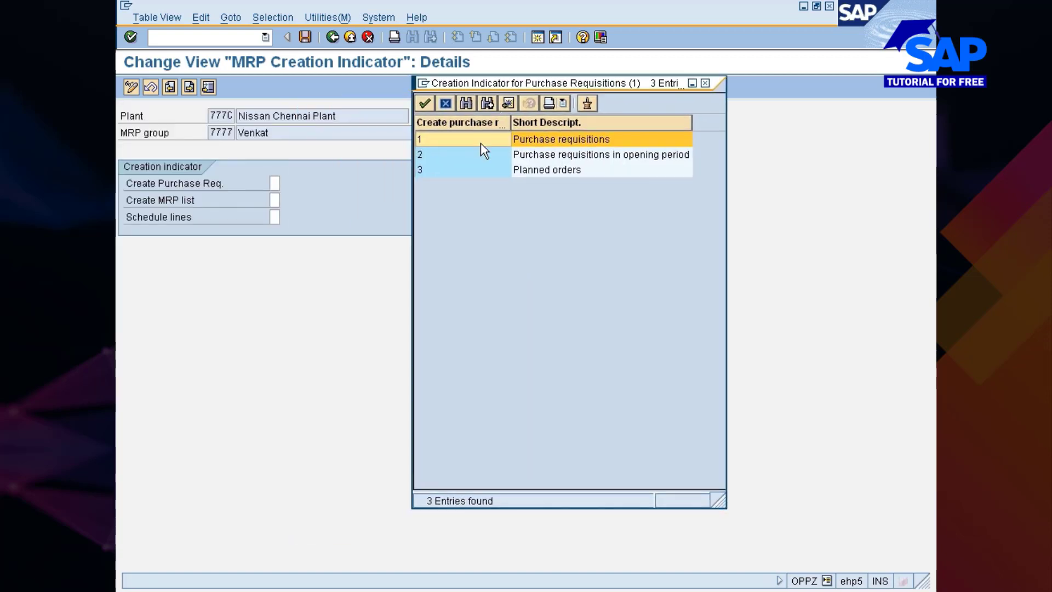
pyautogui.doubleClick(451, 140)
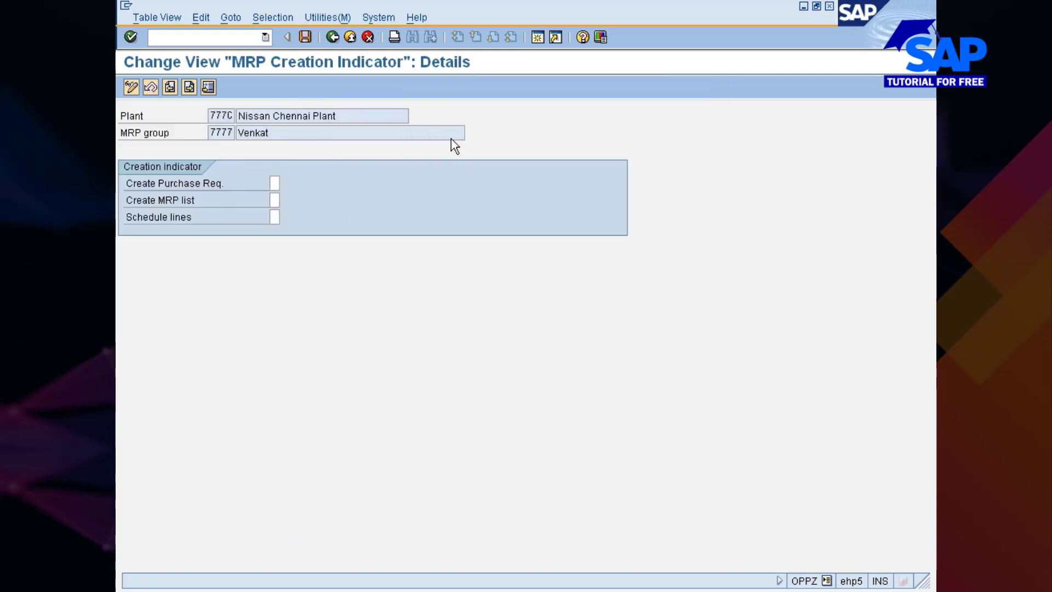
pyautogui.click(274, 200)
pyautogui.click(287, 200)
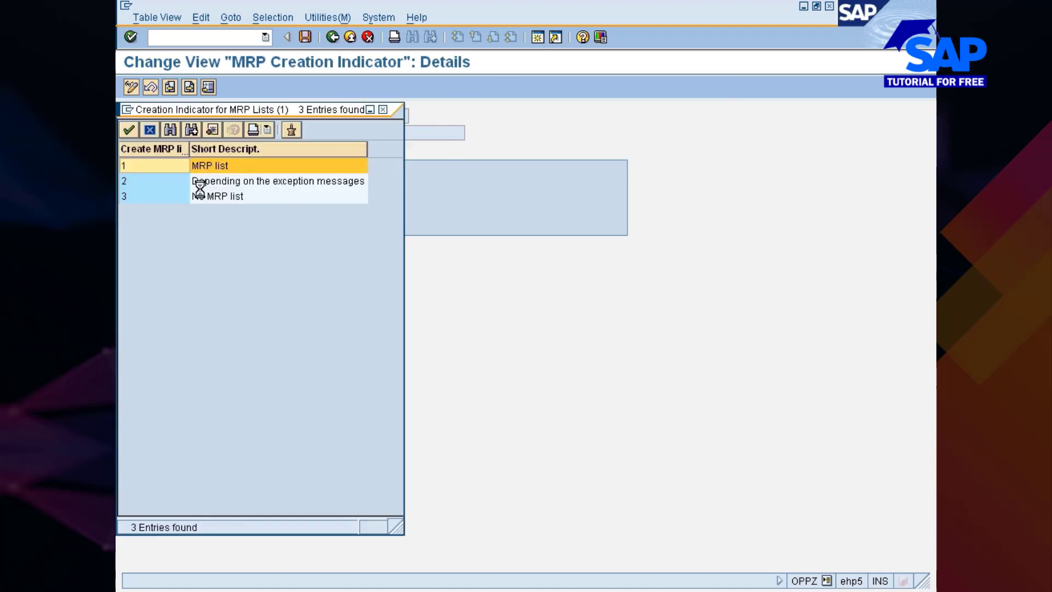
pyautogui.doubleClick(149, 168)
# Choose 1 (No schedule lines) for schedule lines, save to the Nissan changes request, and return to the MRP group overview
pyautogui.click(274, 217)
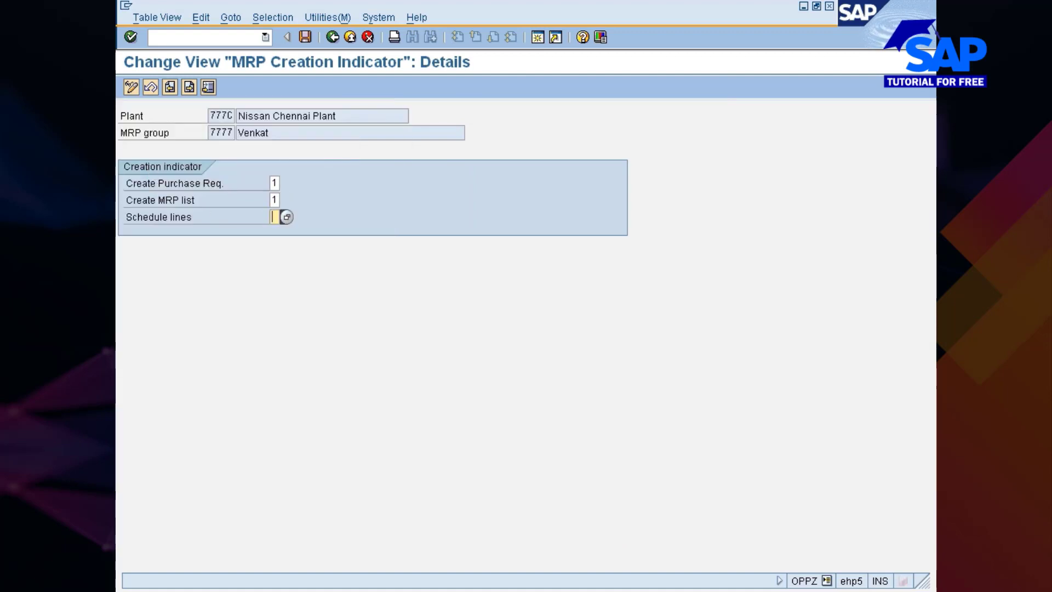
pyautogui.click(286, 217)
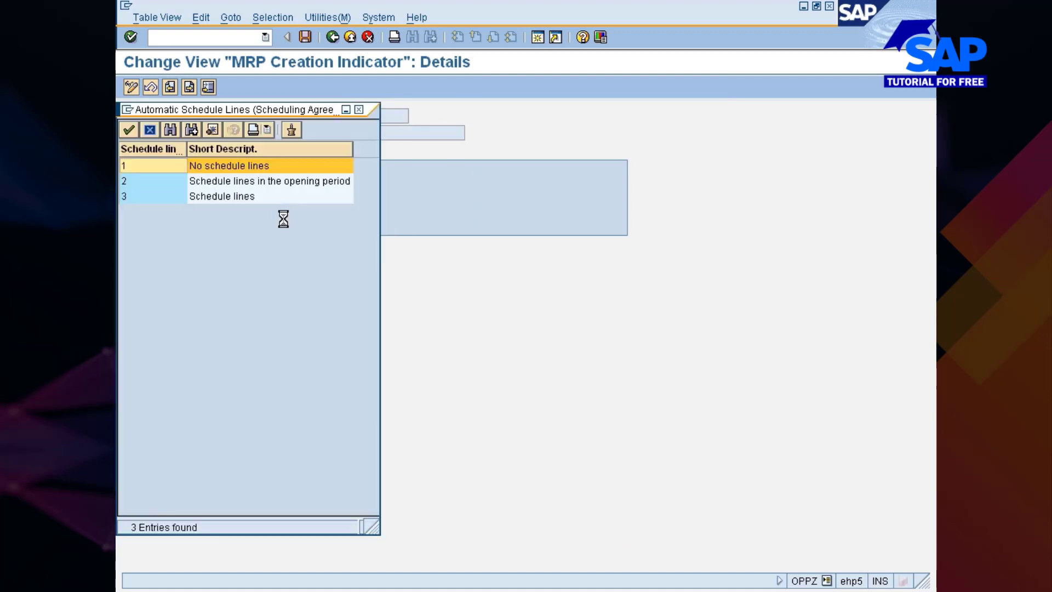
pyautogui.doubleClick(211, 166)
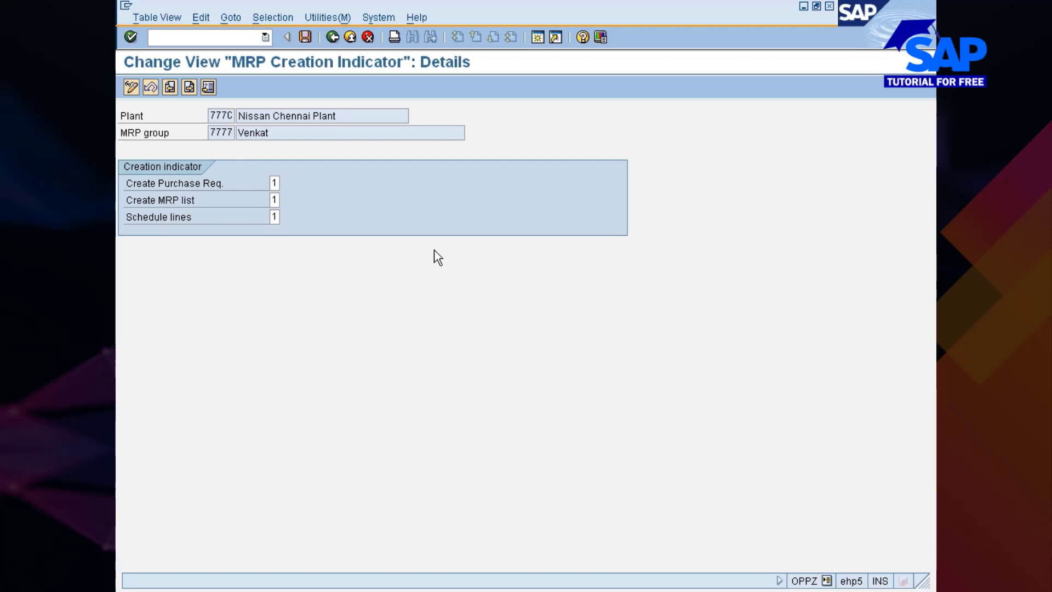
pyautogui.press('Return')
pyautogui.hotkey('ctrl', 's')
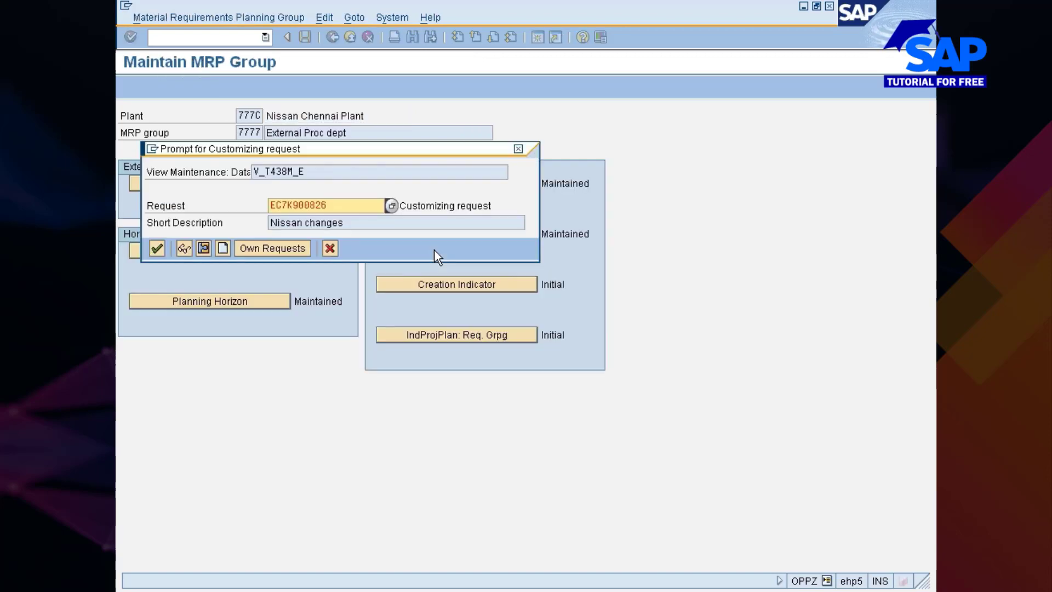
pyautogui.press('Return')
pyautogui.press('F3')
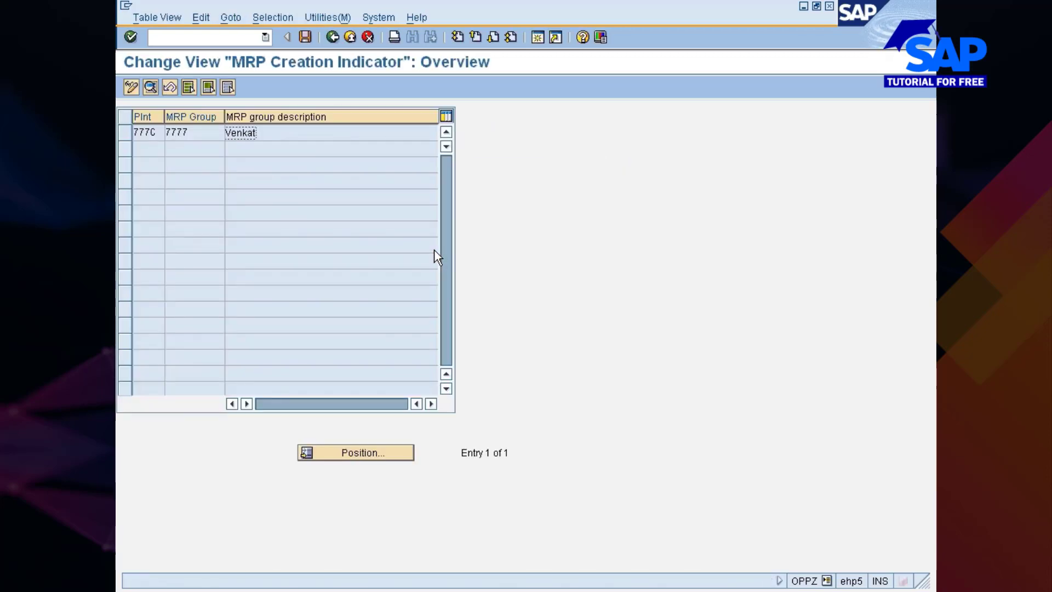
pyautogui.press('F3')
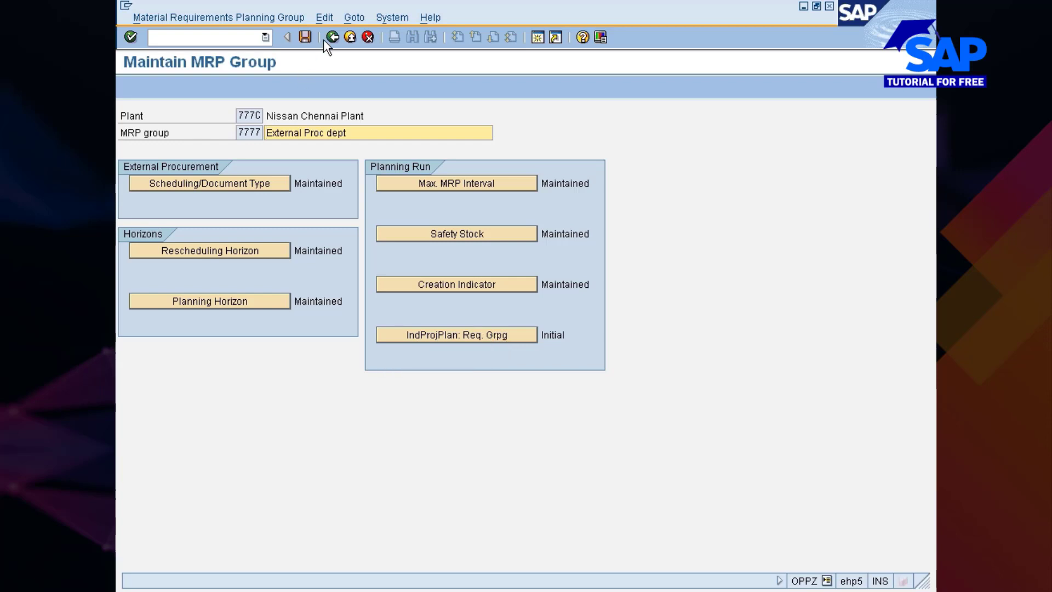
# Save MRP group 7777 for plant 777C to the Nissan changes request and return to the implementation guide
pyautogui.click(307, 35)
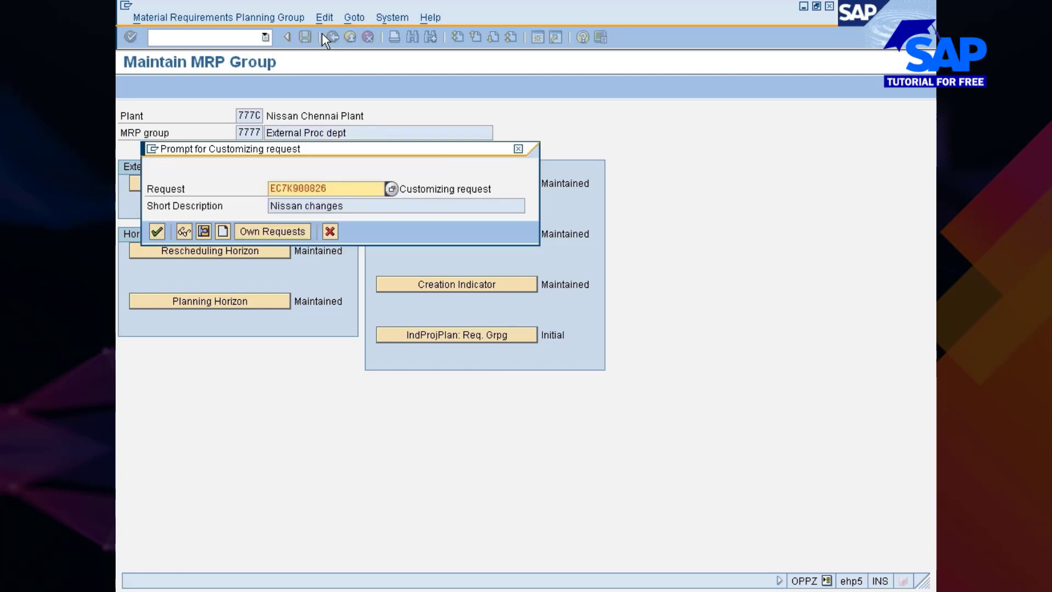
pyautogui.click(157, 231)
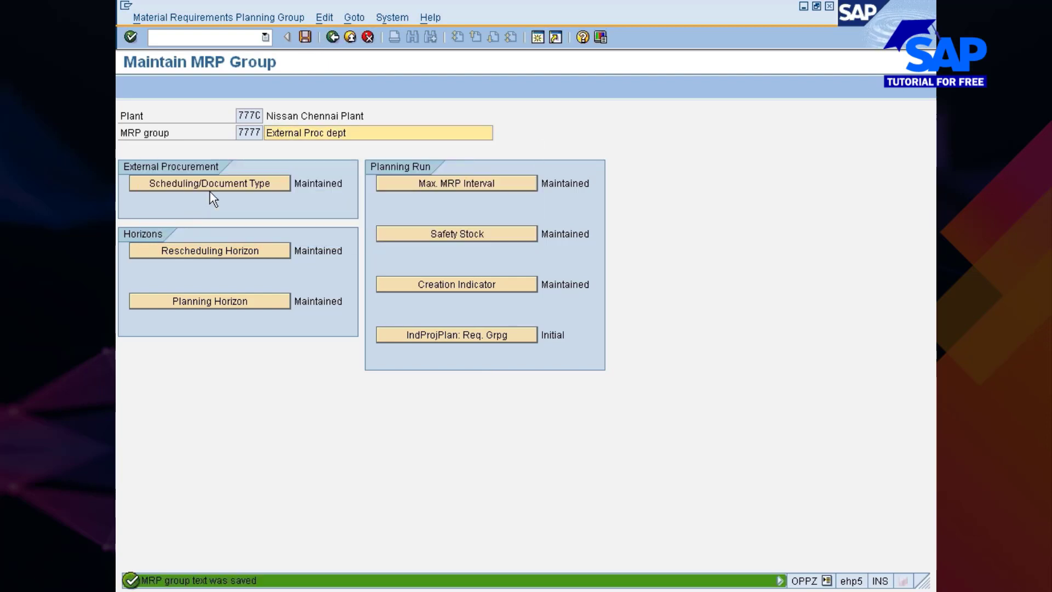
pyautogui.click(332, 37)
pyautogui.click(333, 37)
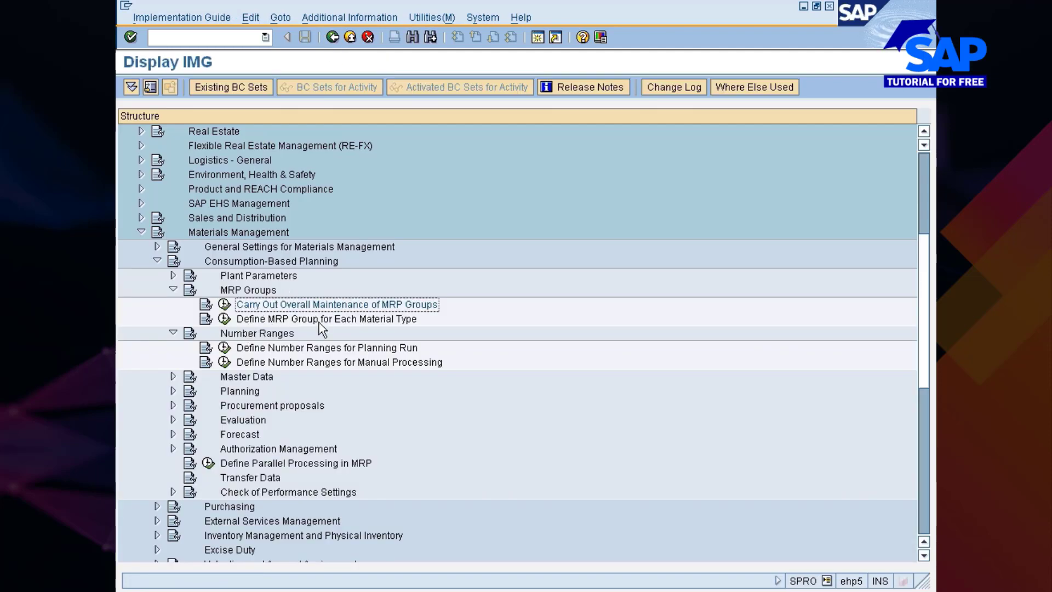
# Open Define MRP Group for Each Material Type and look for existing entries around material type ZMR
pyautogui.click(224, 319)
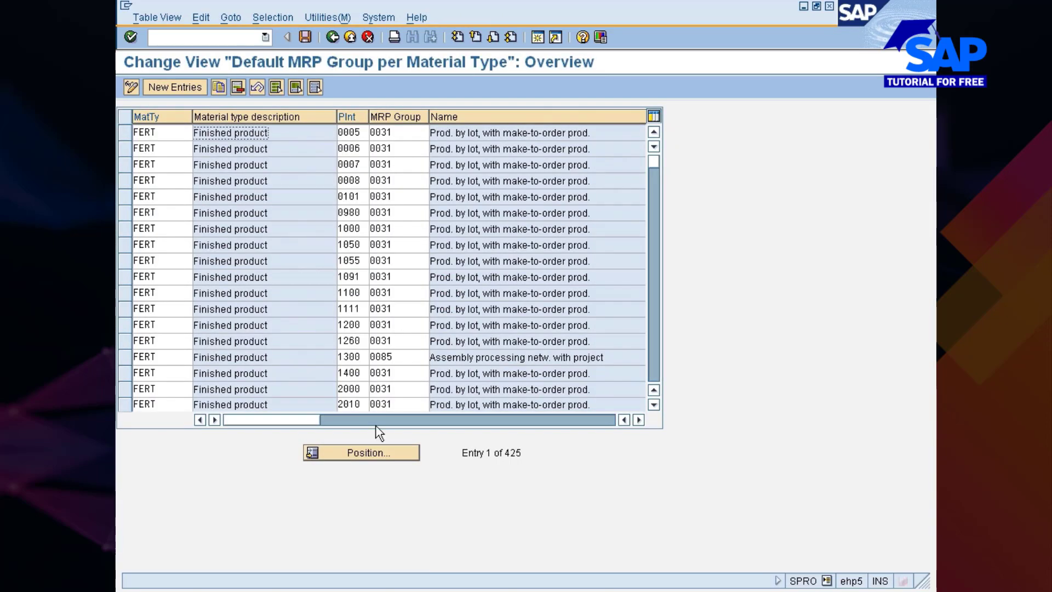
pyautogui.click(354, 454)
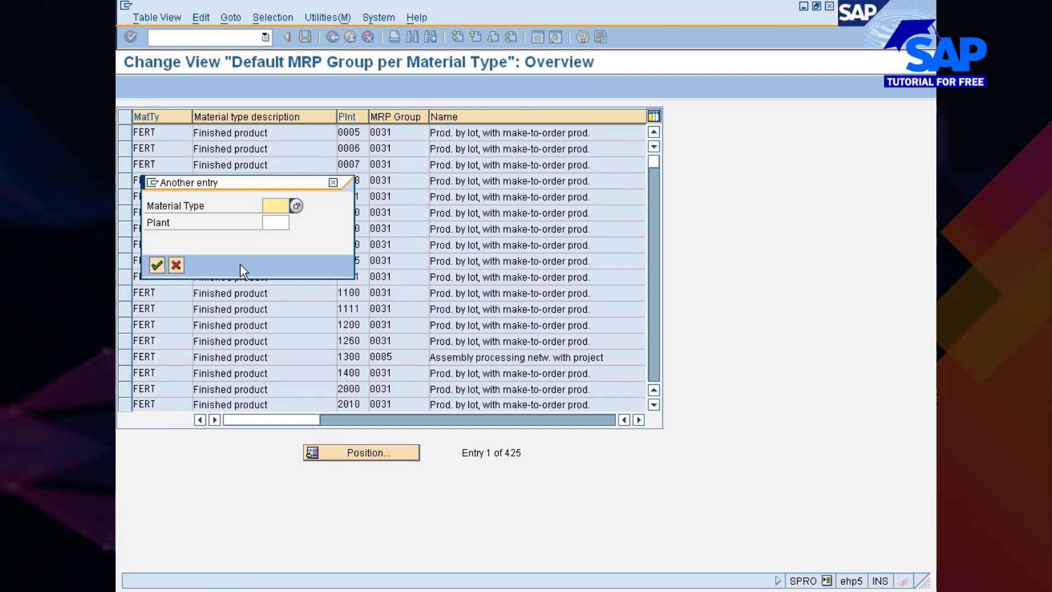
pyautogui.write('zmr')
pyautogui.press('Return')
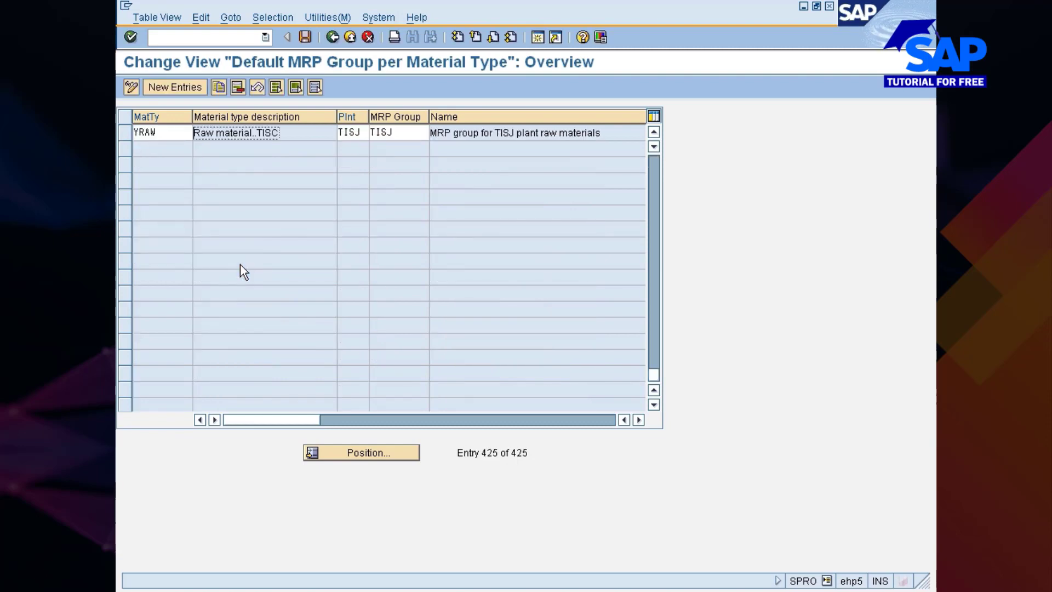
pyautogui.scroll(1, 299, 203)
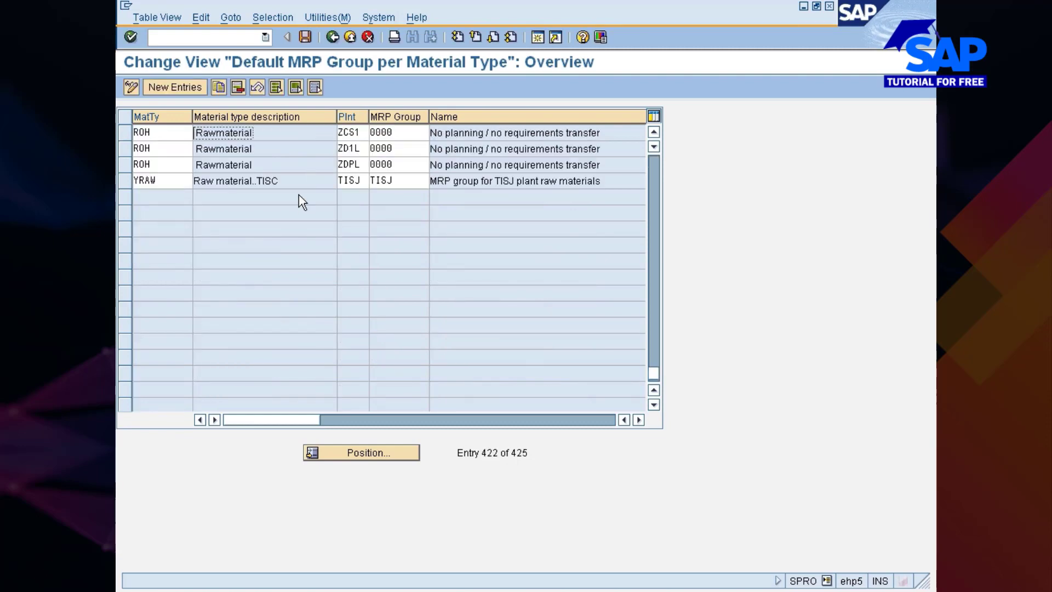
# Start a new default MRP group entry and choose material type ZMRO (Maint, Repair & Operation)
pyautogui.click(178, 90)
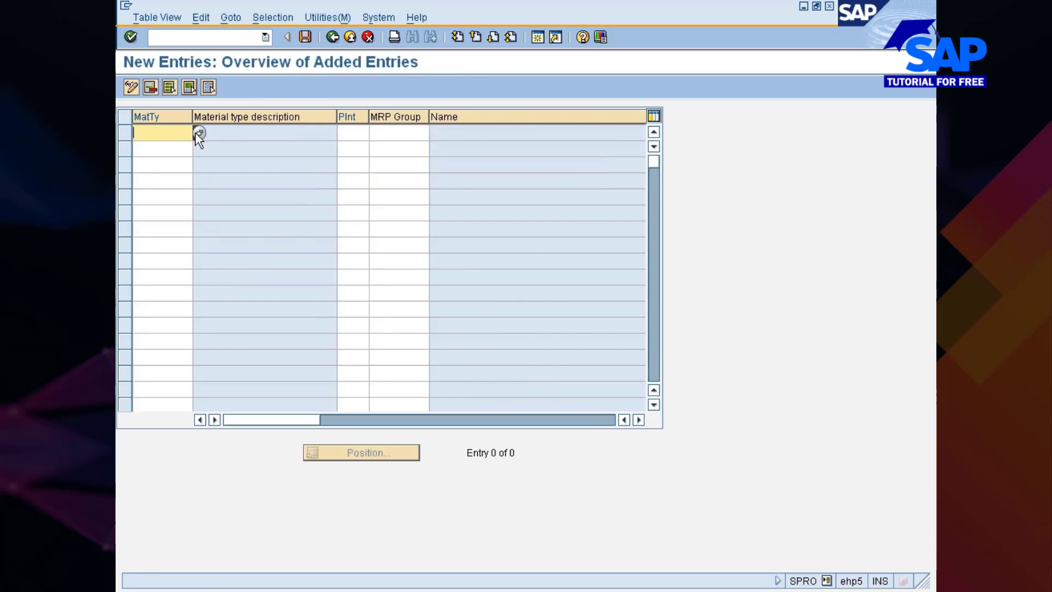
pyautogui.press('F4')
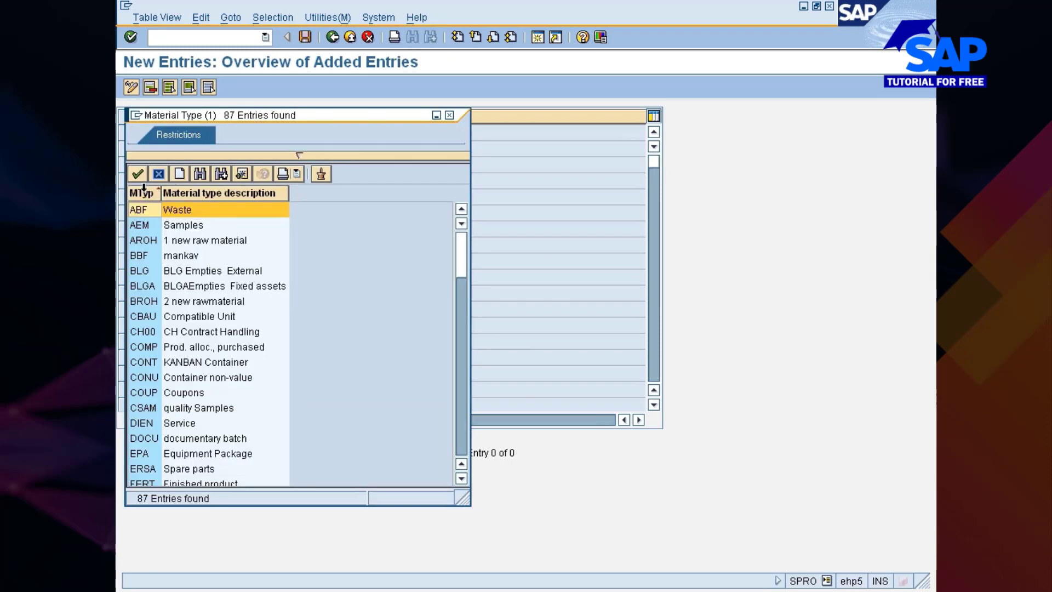
pyautogui.click(142, 193)
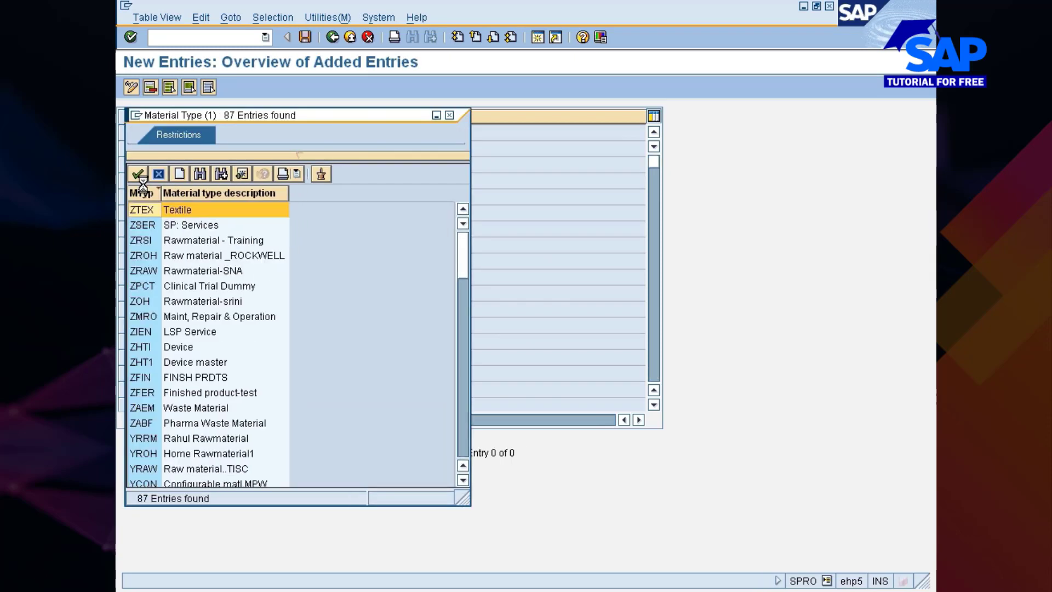
pyautogui.click(141, 316)
pyautogui.doubleClick(142, 317)
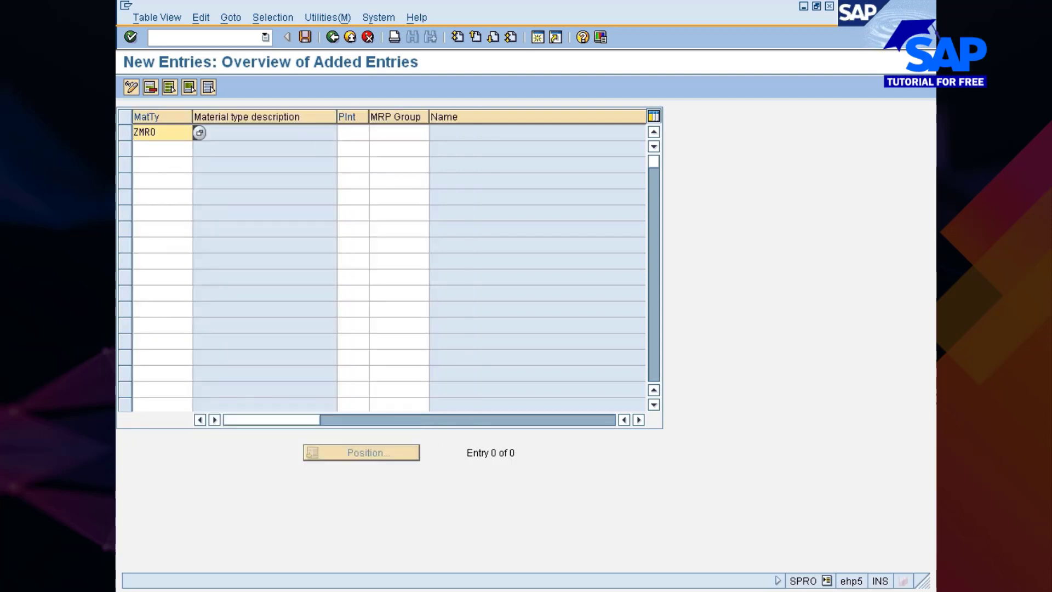
# Assign plant 777C and MRP group 7777 (External Proc dept) to the ZMRO entry
pyautogui.click(352, 132)
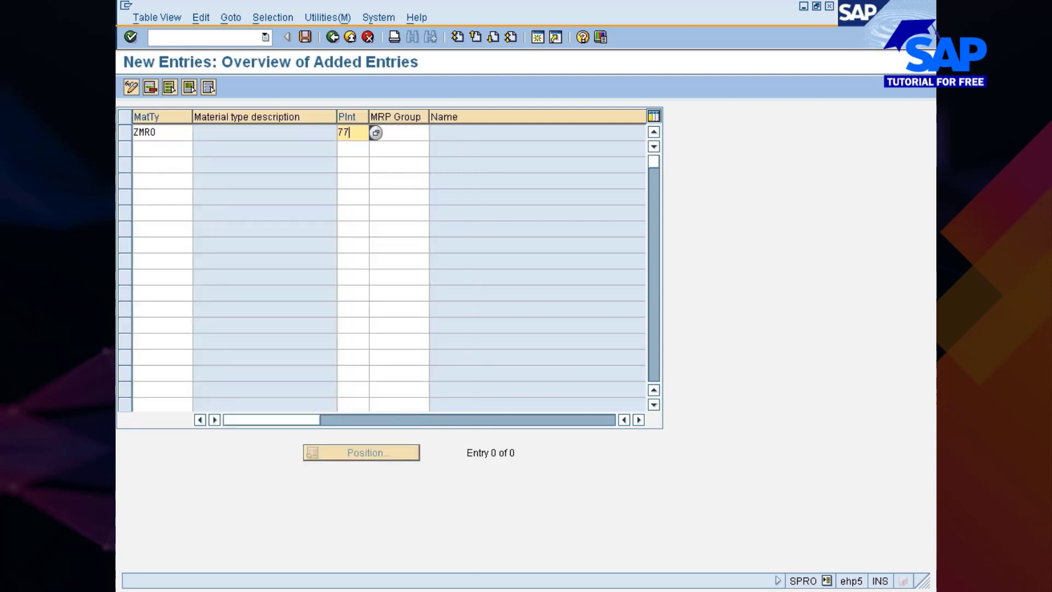
pyautogui.click(399, 133)
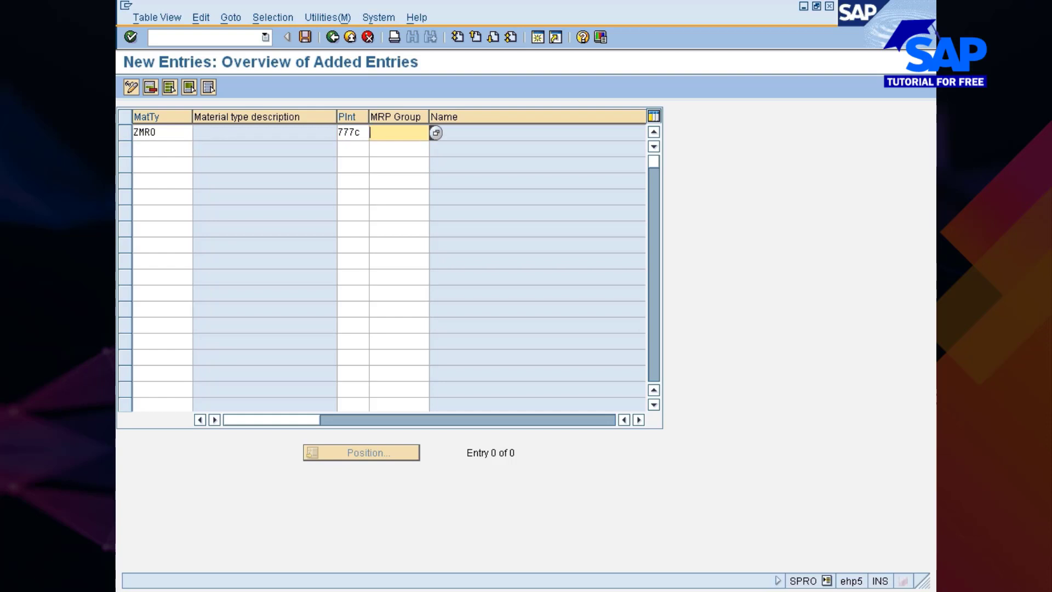
pyautogui.press('F4')
pyautogui.press('Down')
pyautogui.press('Down')
pyautogui.press('Down')
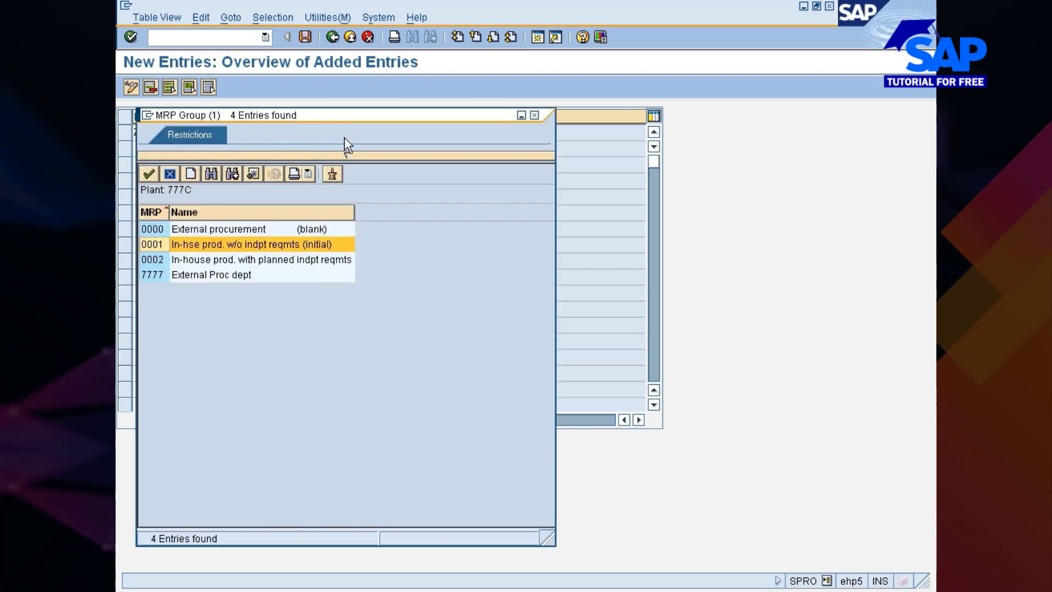
pyautogui.press('Return')
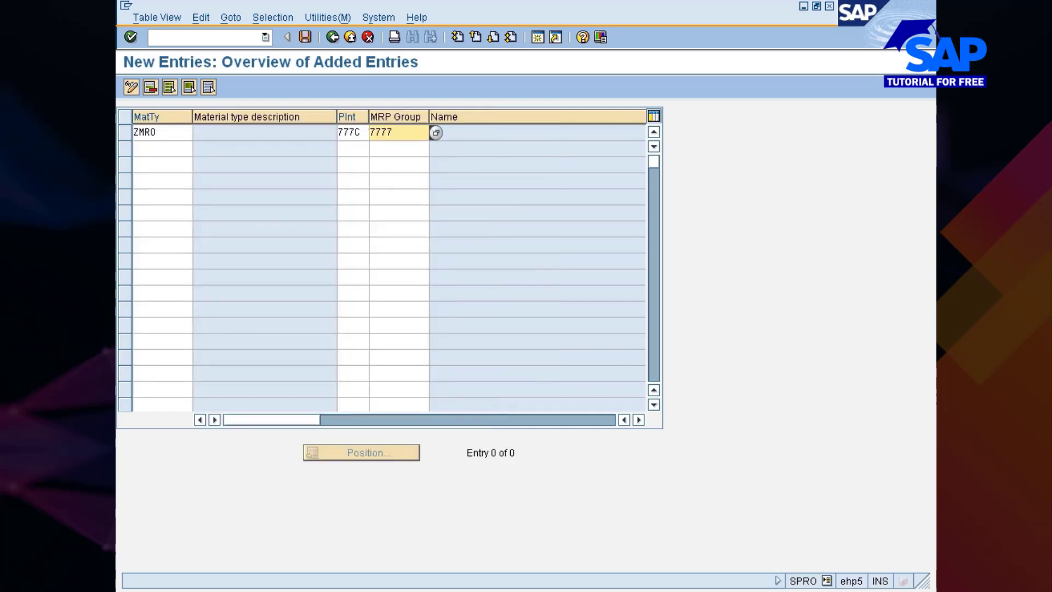
pyautogui.press('Return')
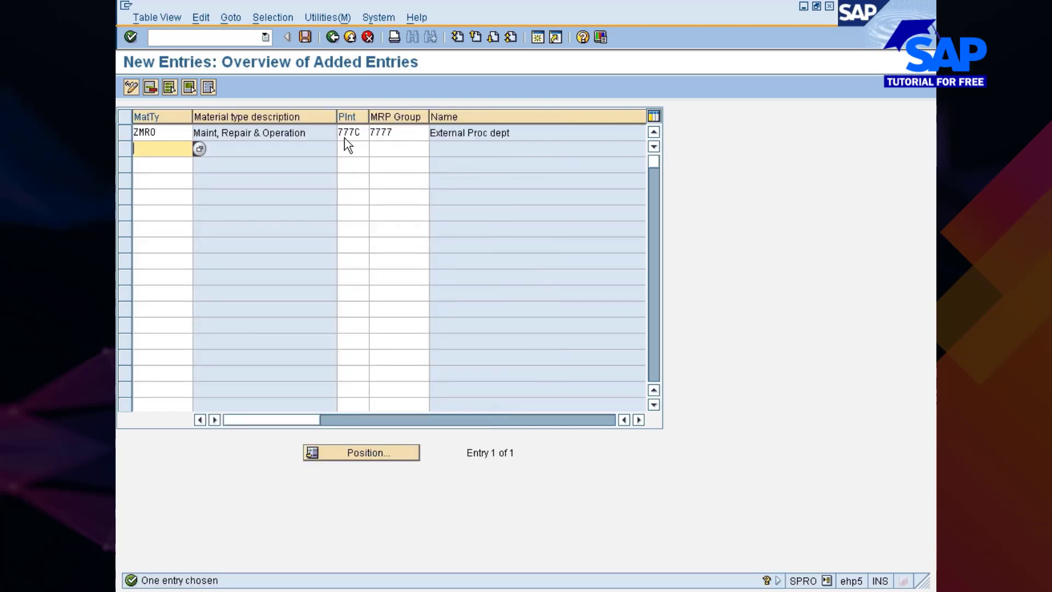
# Save the new default MRP group entry to the customizing request and return to the implementation guide
pyautogui.hotkey('ctrl', 's')
pyautogui.press('Return')
pyautogui.press('F3')
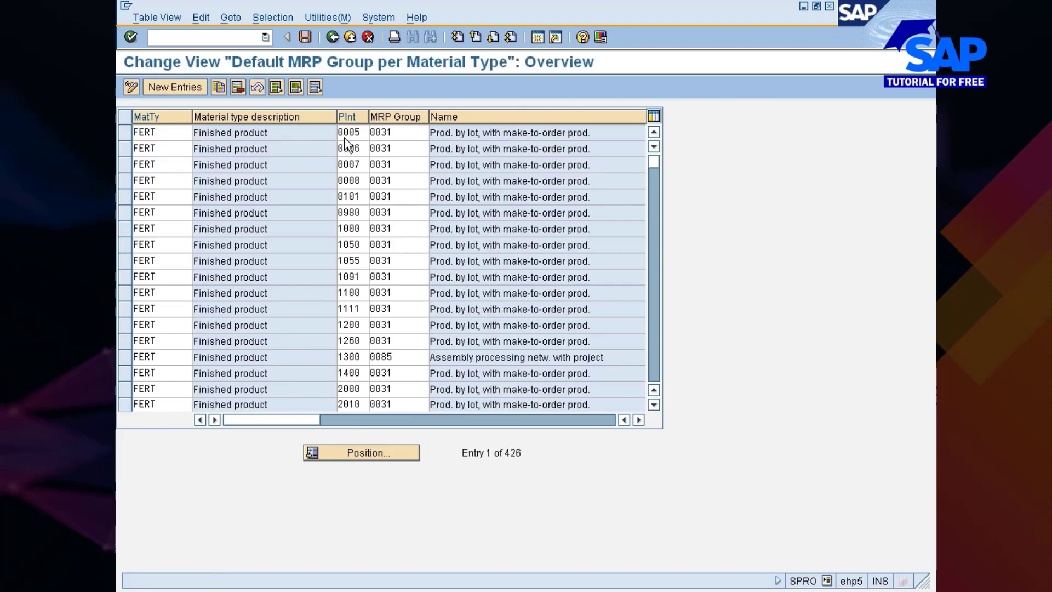
pyautogui.press('F3')
# Collapse the MRP Groups node and open Define Number Ranges for Planning Run
pyautogui.press('Up')
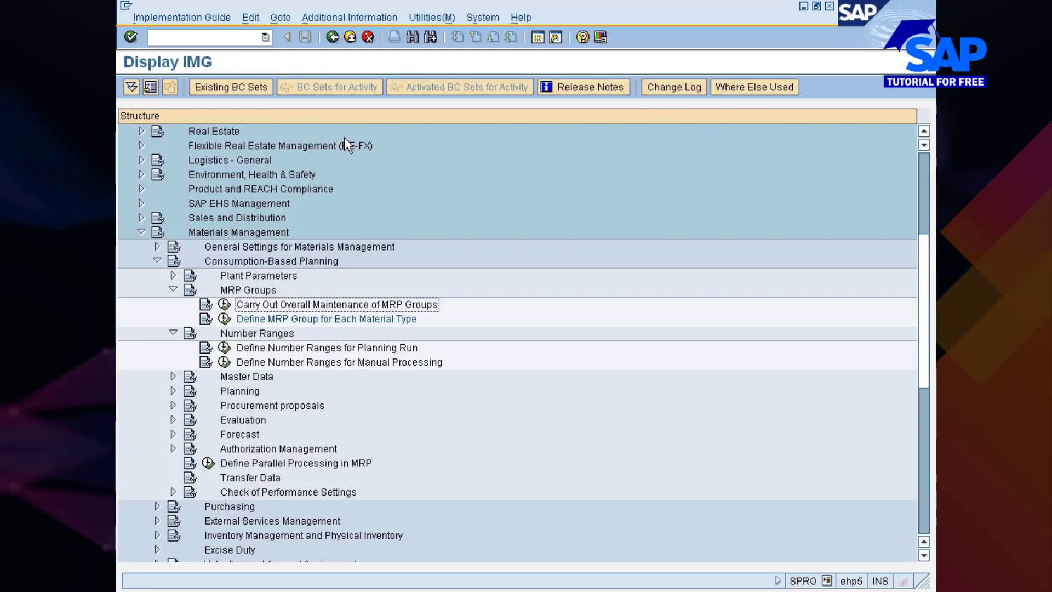
pyautogui.press('Up')
pyautogui.press('Left')
pyautogui.press('Down')
pyautogui.press('Down')
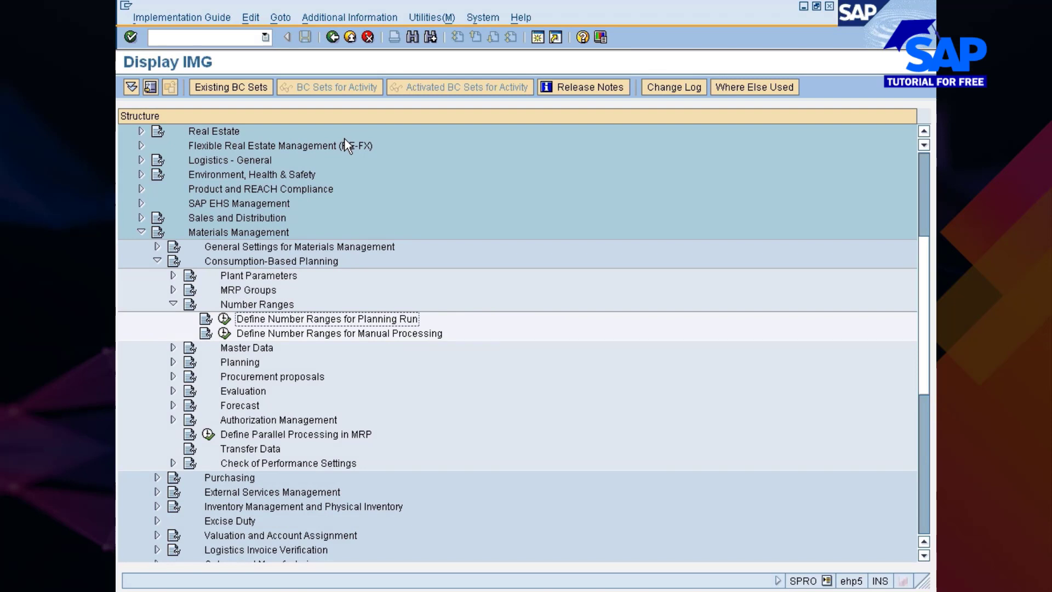
pyautogui.click(224, 319)
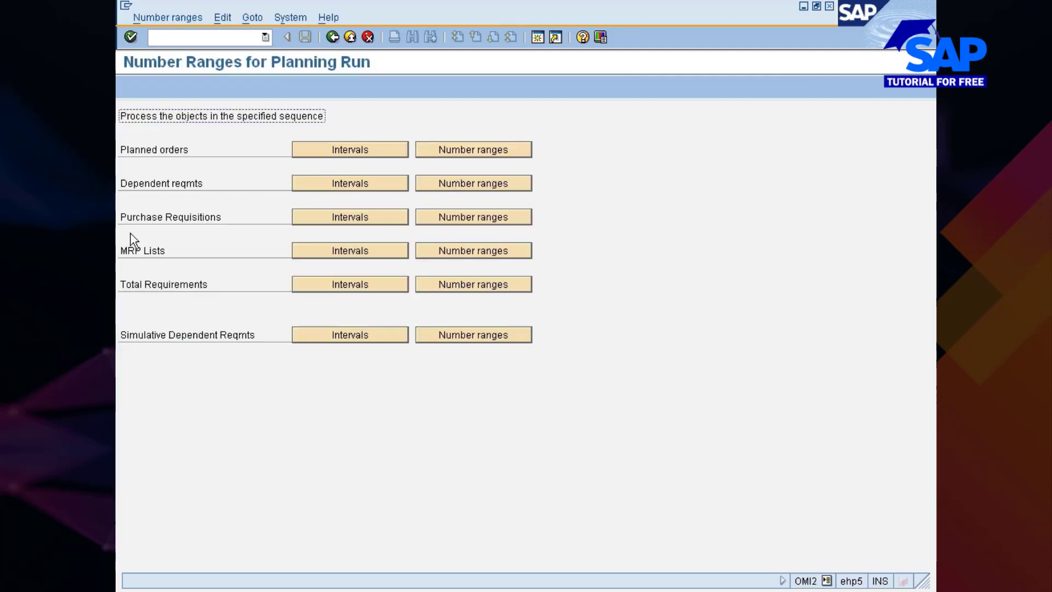
# Check the purchase requisition number range assigned to plant 777C and return to the implementation guide
pyautogui.click(441, 219)
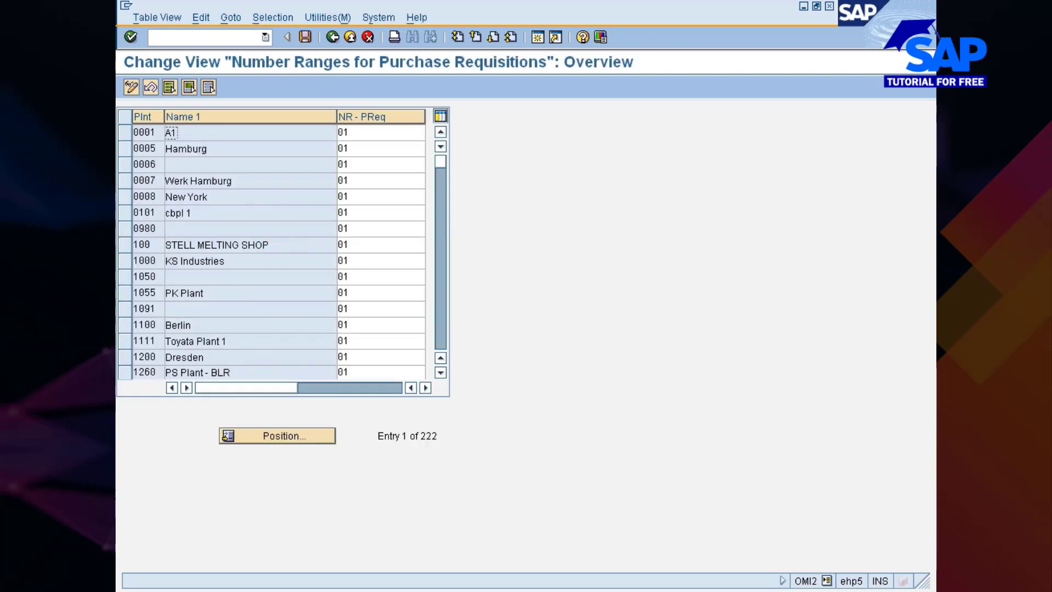
pyautogui.click(272, 438)
pyautogui.write('777C')
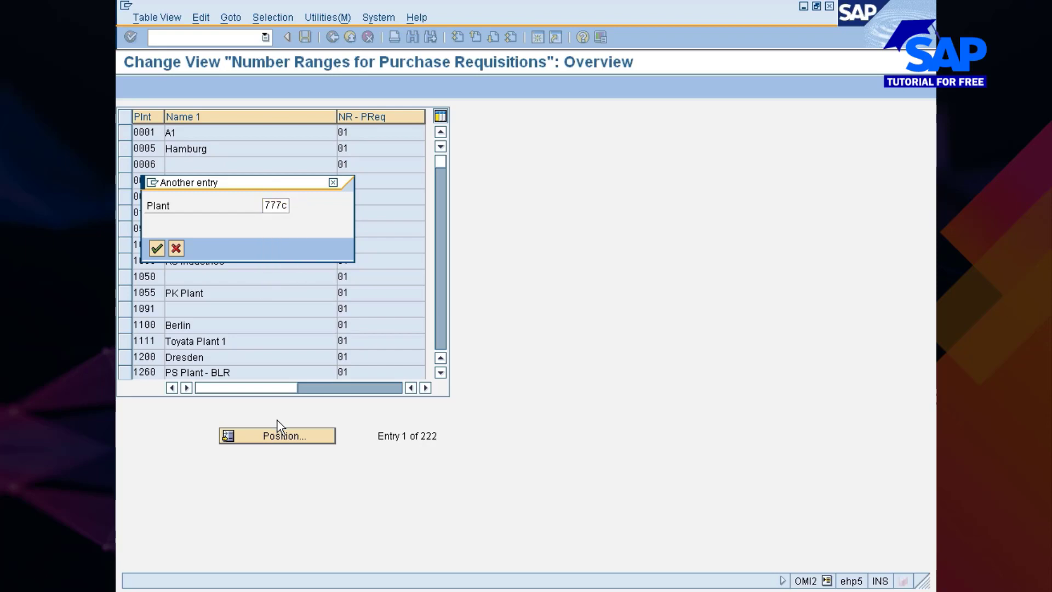
pyautogui.press('Return')
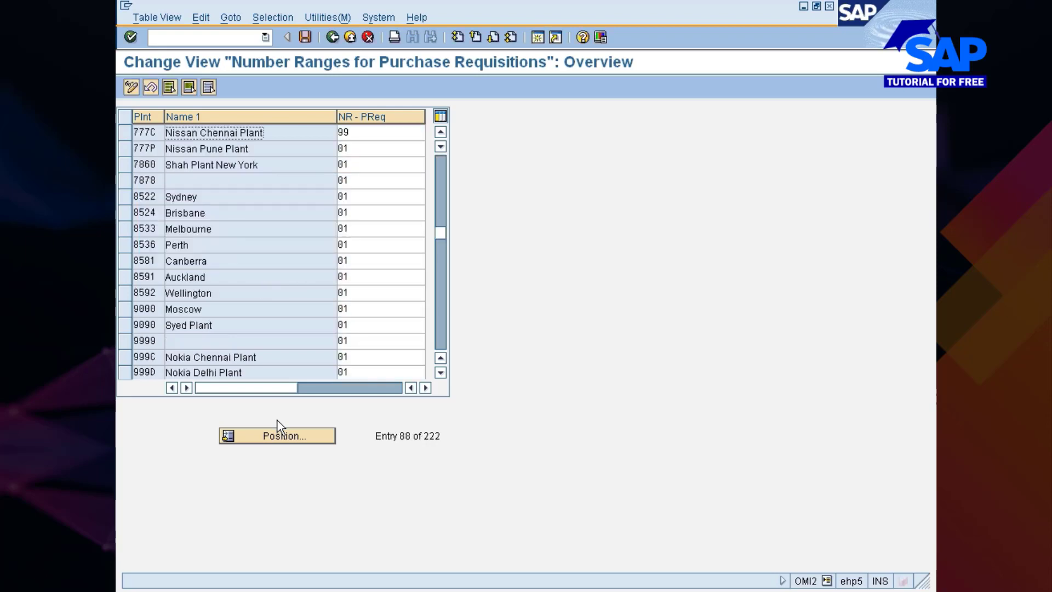
pyautogui.press('F3')
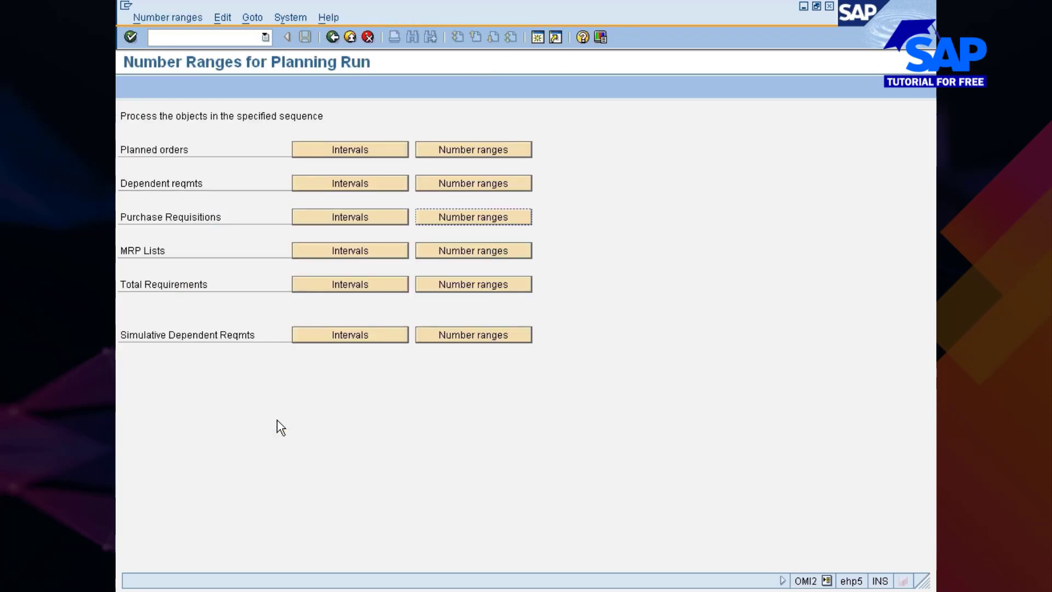
pyautogui.press('F3')
# Collapse Number Ranges, expand Master Data under Consumption-Based Planning, and open Define MRP Controllers
pyautogui.press('Left')
pyautogui.press('Left')
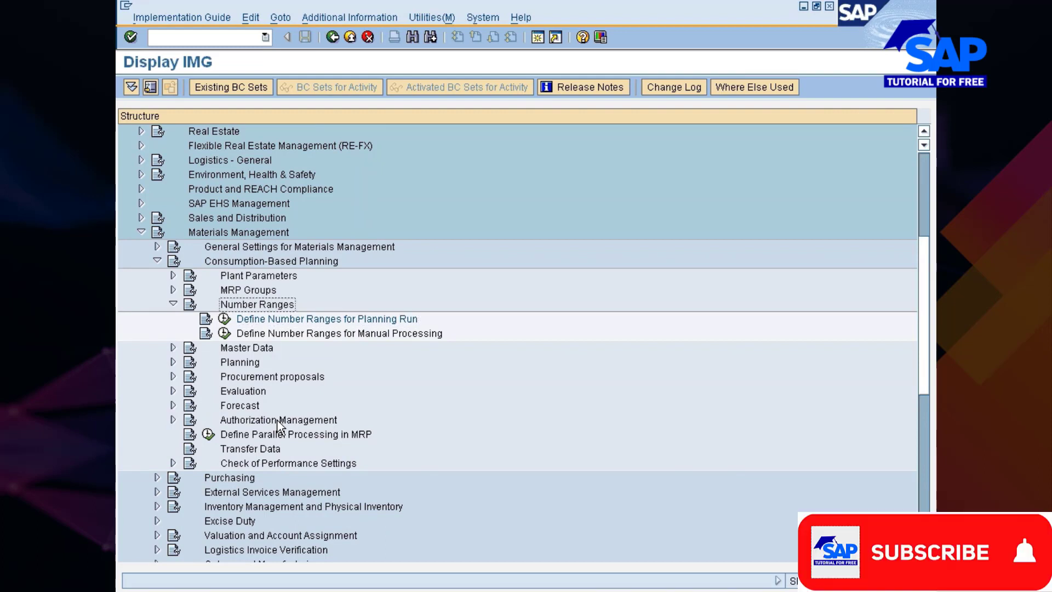
pyautogui.press('Down')
pyautogui.press('Right')
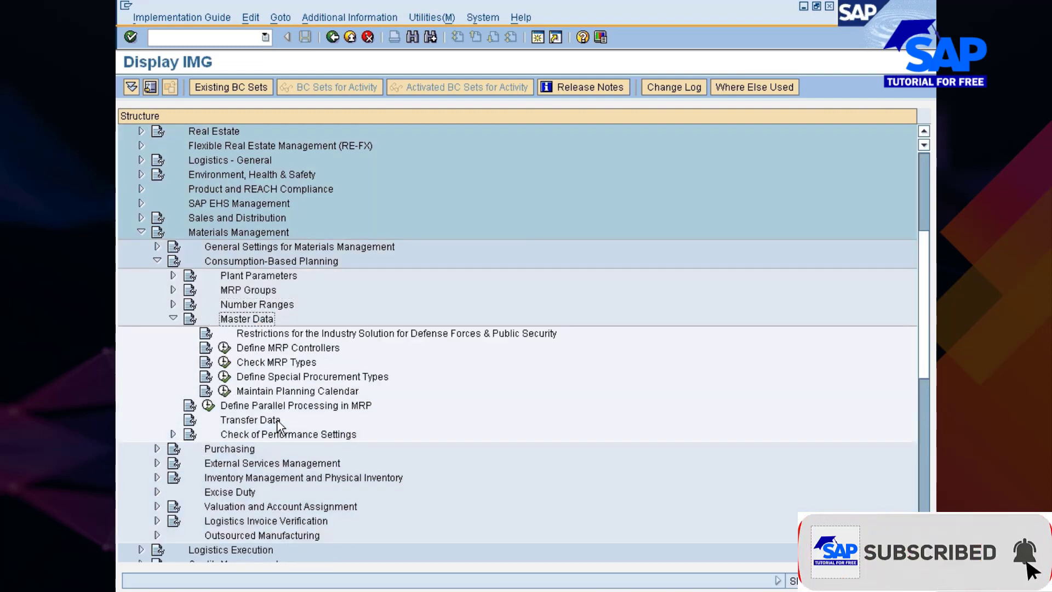
pyautogui.press('Down')
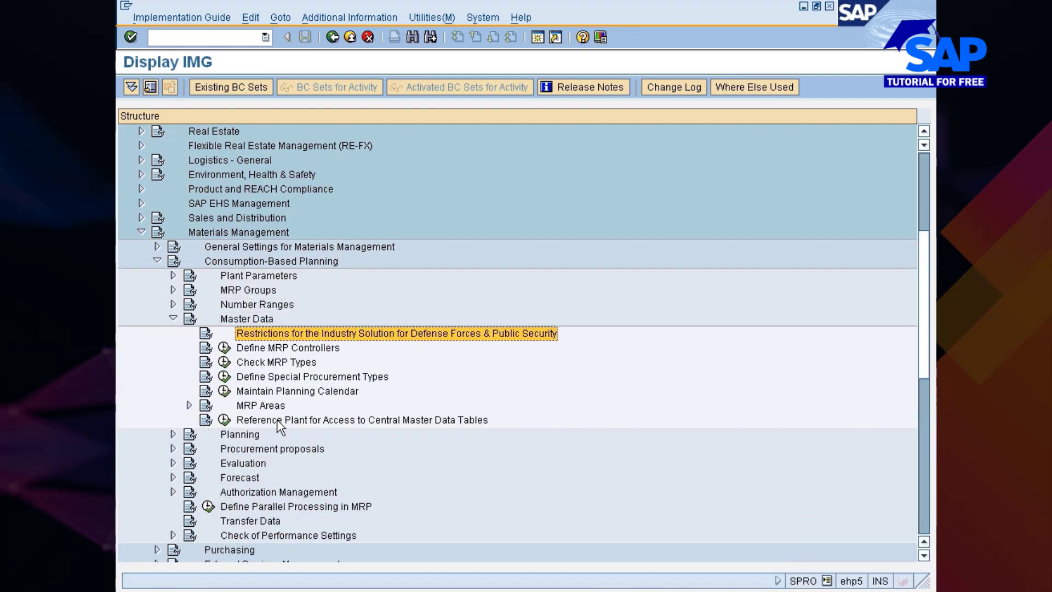
pyautogui.press('Down')
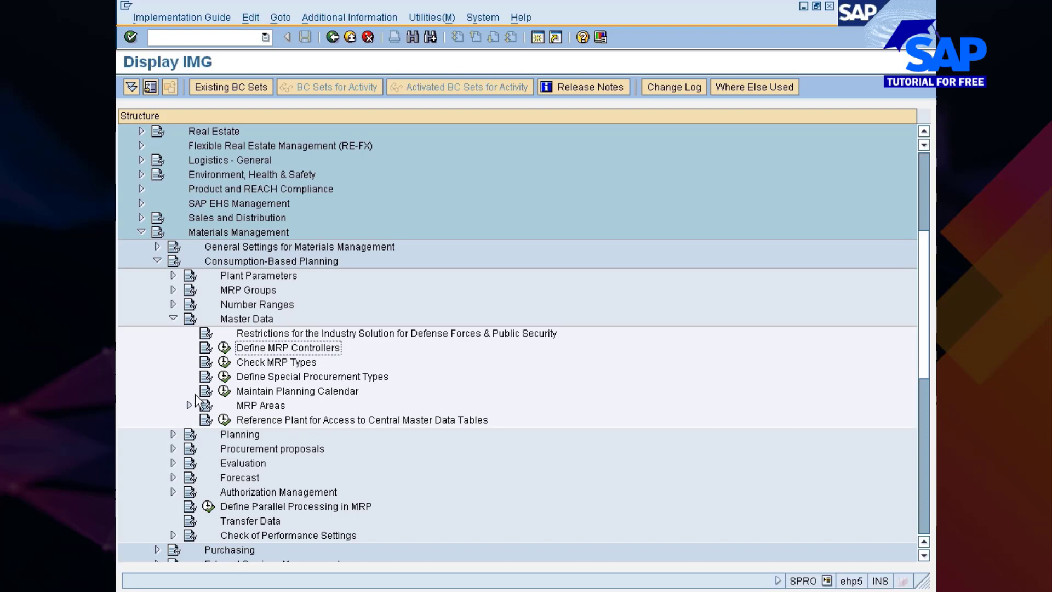
pyautogui.click(224, 348)
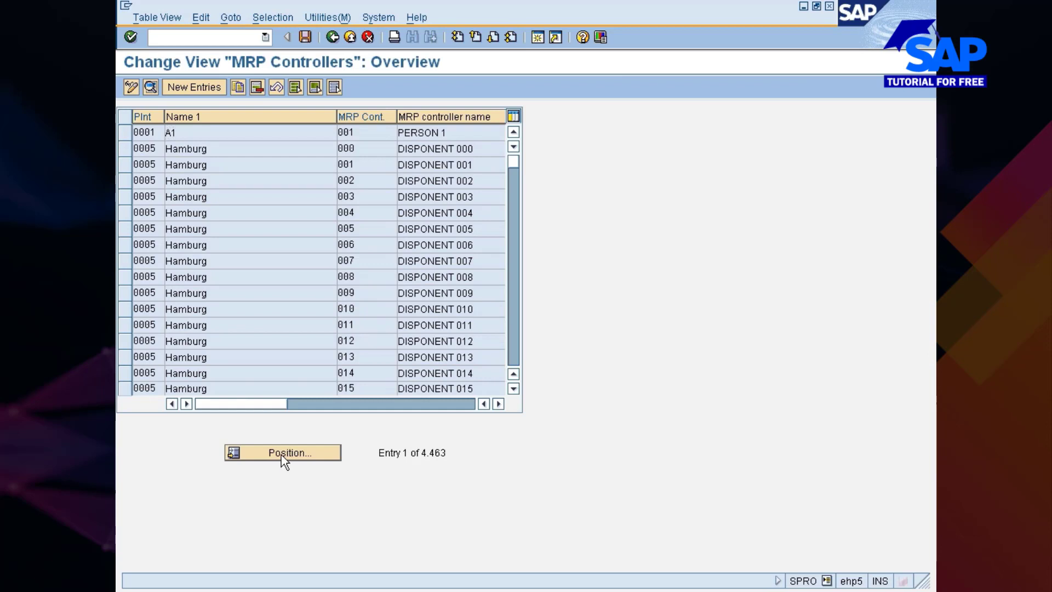
# Position the MRP controllers list at plant 7777, check the Nissan Chennai Plant entry, and return to the implementation guide
pyautogui.click(282, 453)
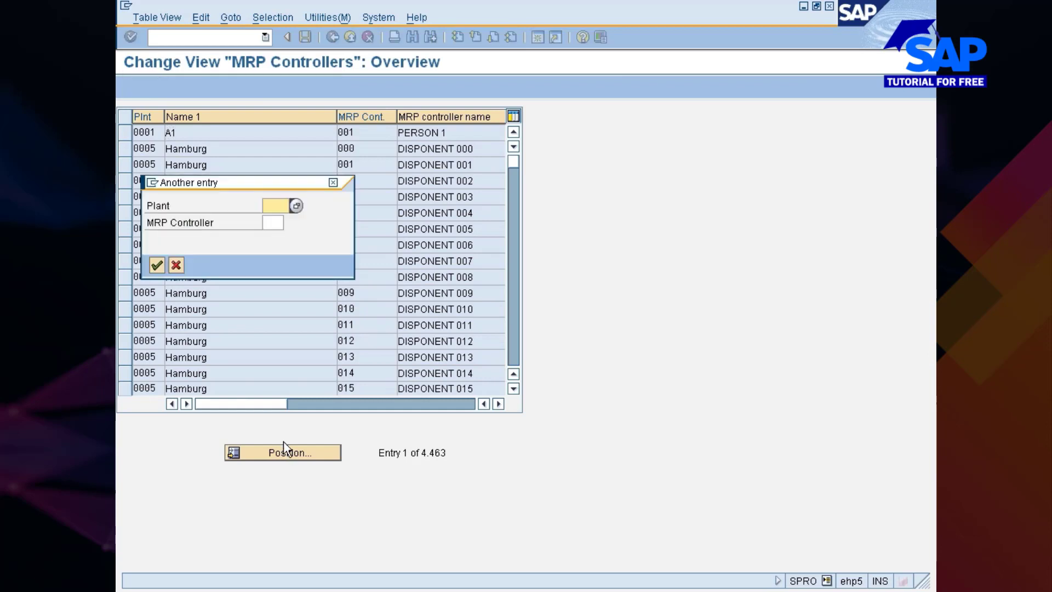
pyautogui.write('7777')
pyautogui.press('Return')
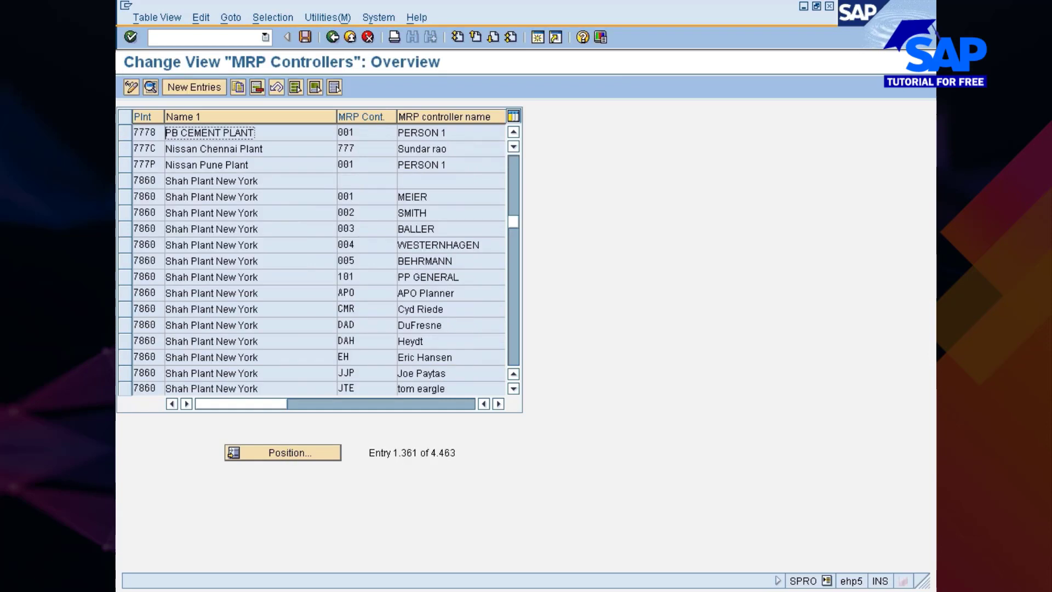
pyautogui.click(193, 148)
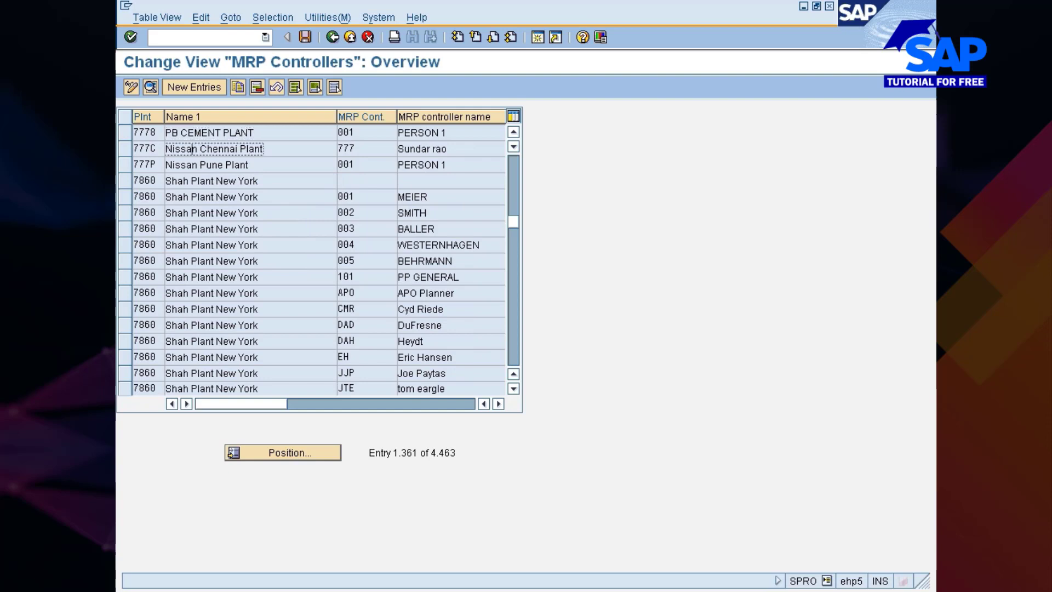
pyautogui.click(125, 148)
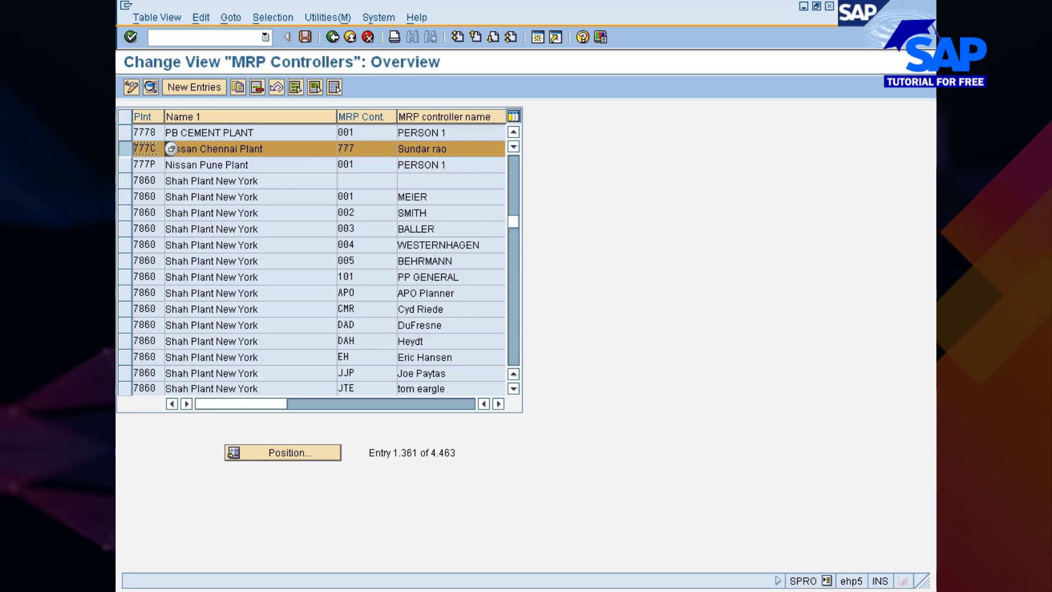
pyautogui.click(332, 36)
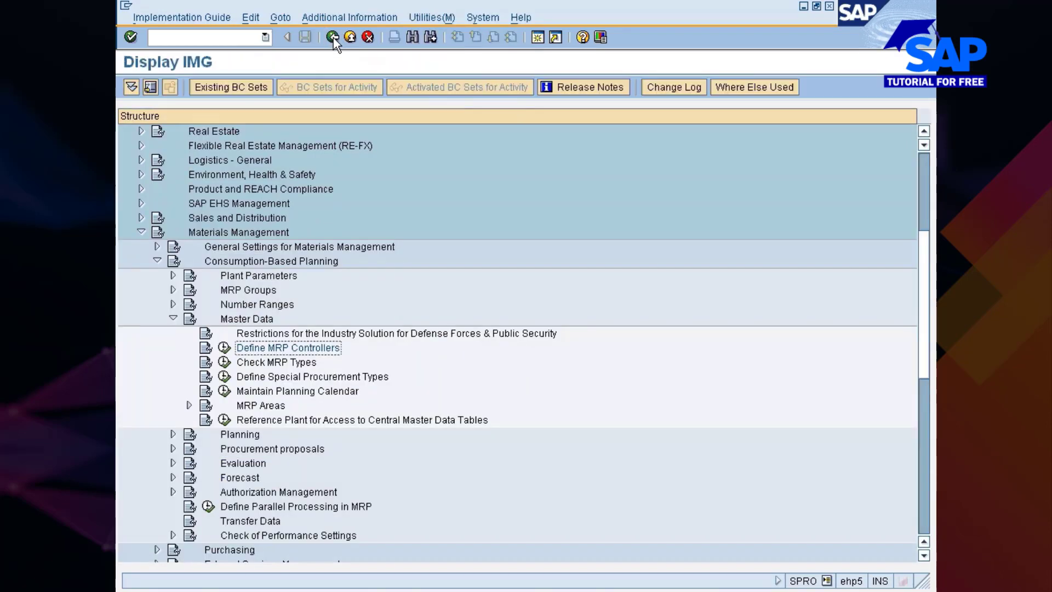
# Open Check MRP Types, then switch to material 10000423 and browse the available values for its MRP type
pyautogui.click(259, 364)
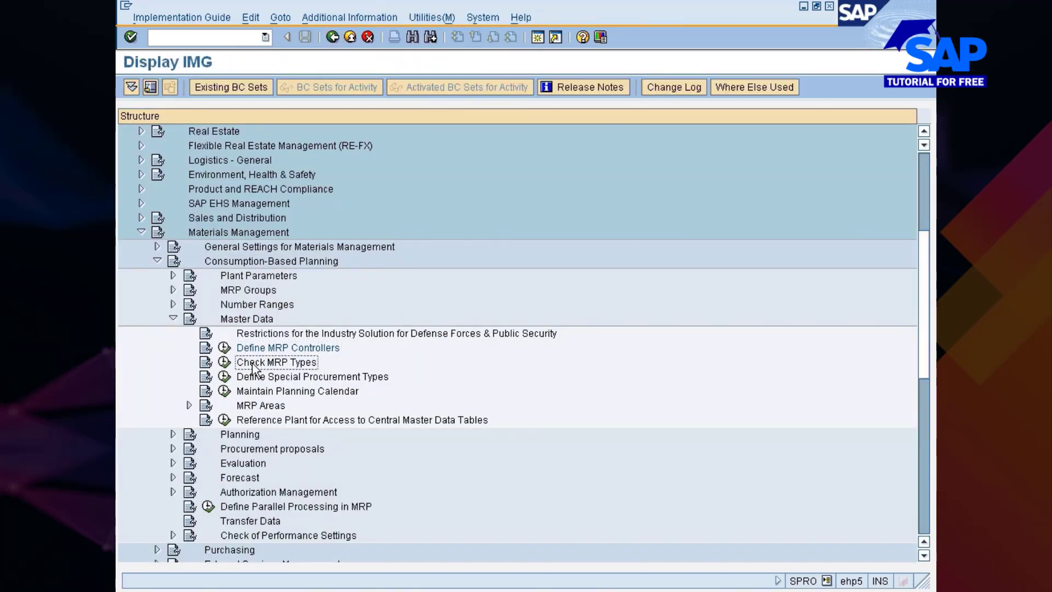
pyautogui.click(225, 361)
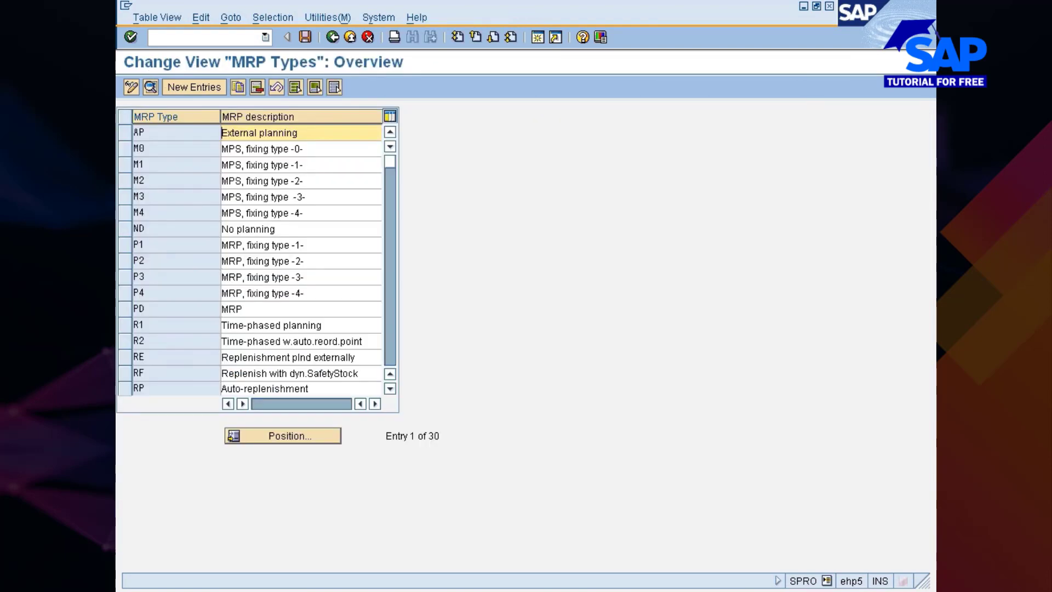
pyautogui.hotkey('alt', 'Tab')
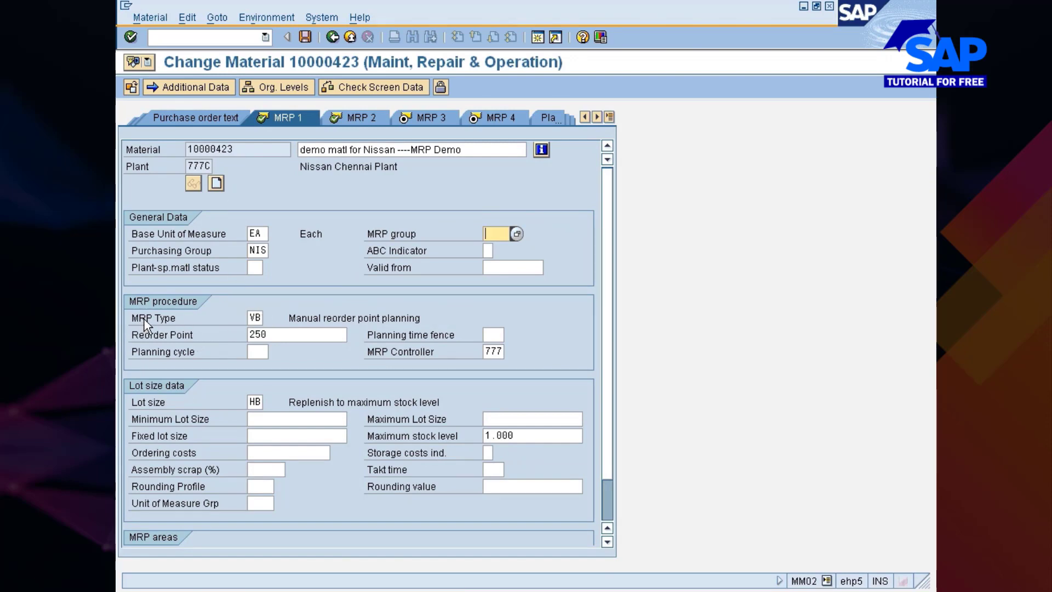
pyautogui.click(254, 318)
pyautogui.click(269, 318)
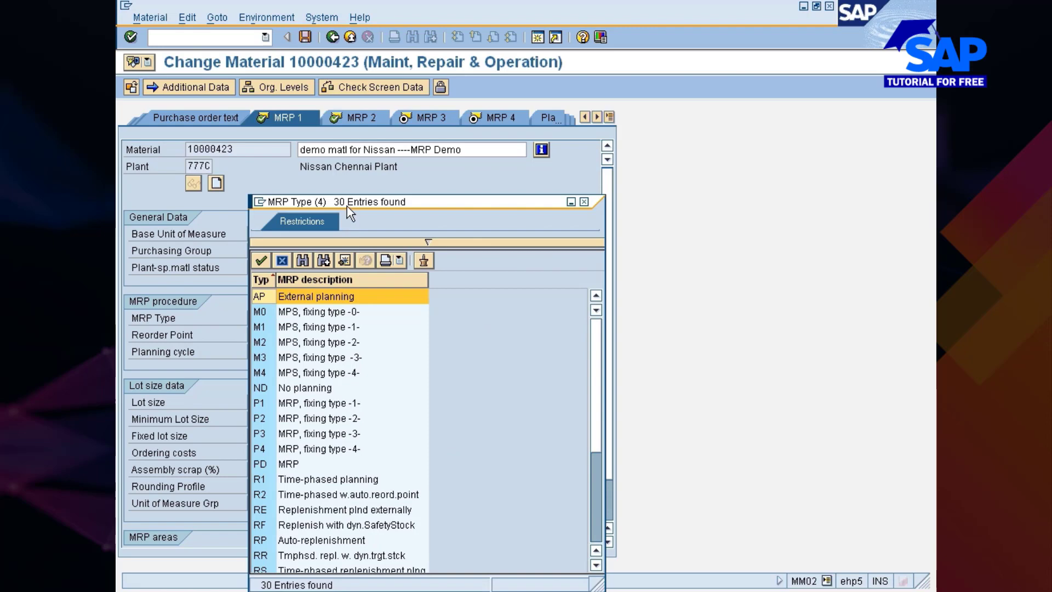
pyautogui.moveTo(346, 206); pyautogui.dragTo(386, 40)
pyautogui.moveTo(637, 171); pyautogui.dragTo(637, 338)
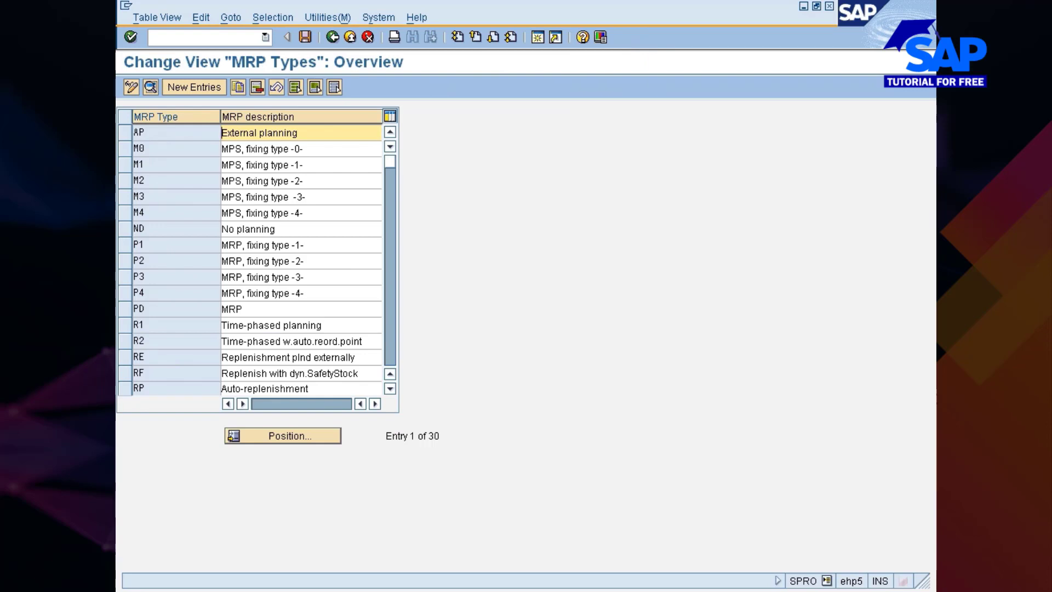
# Position the MRP types list at VB and open the details of manual reorder point planning
pyautogui.click(285, 435)
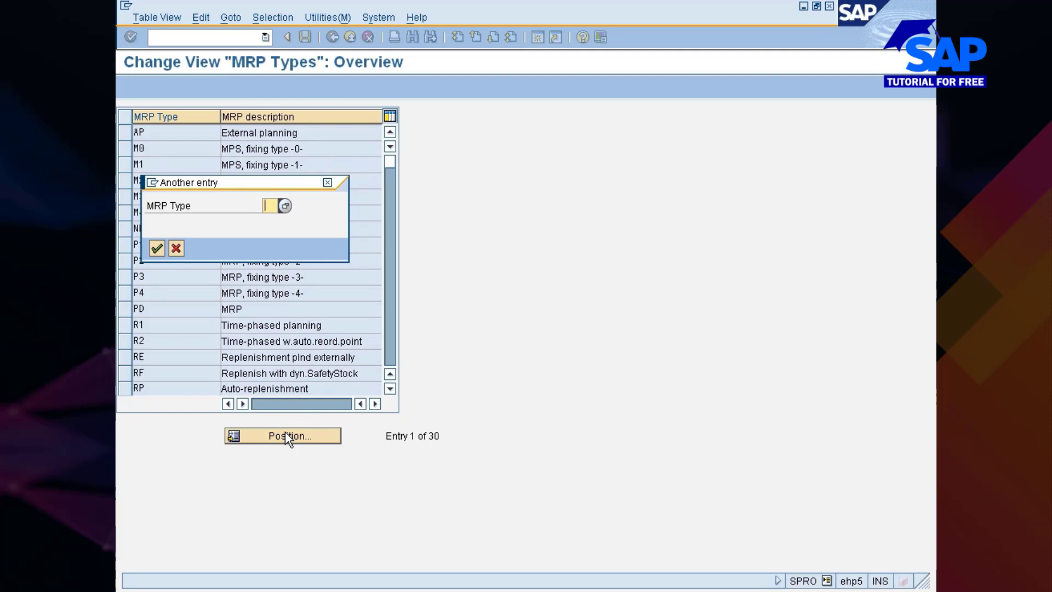
pyautogui.write('VB')
pyautogui.press('Return')
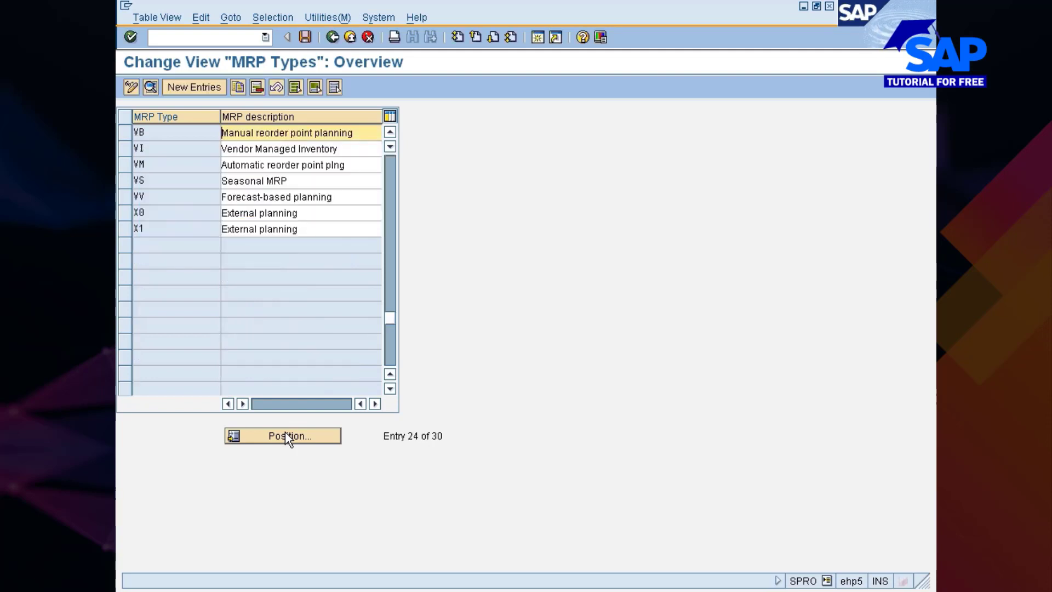
pyautogui.click(120, 135)
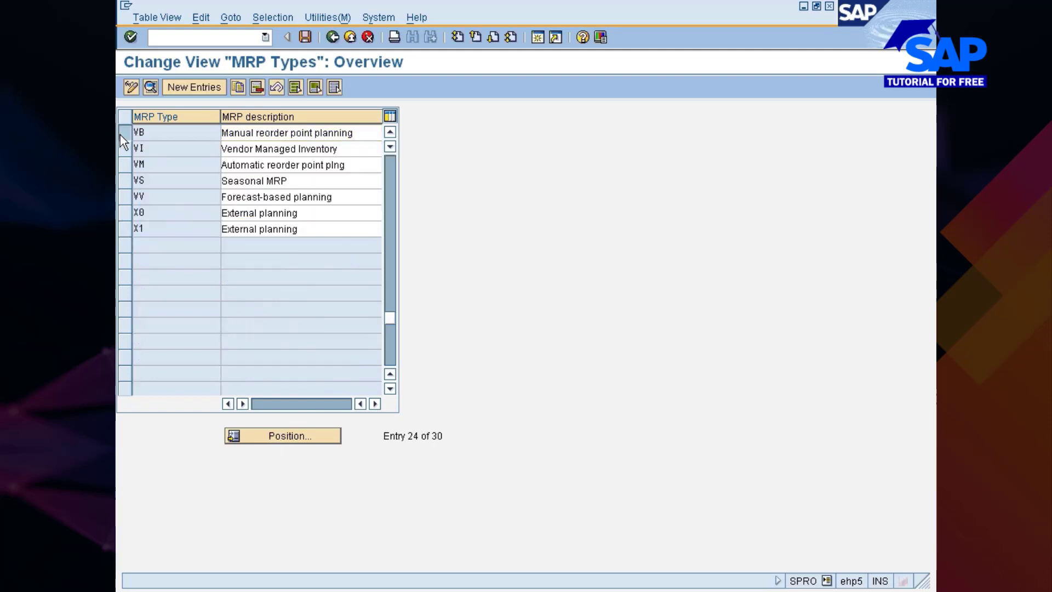
pyautogui.click(150, 87)
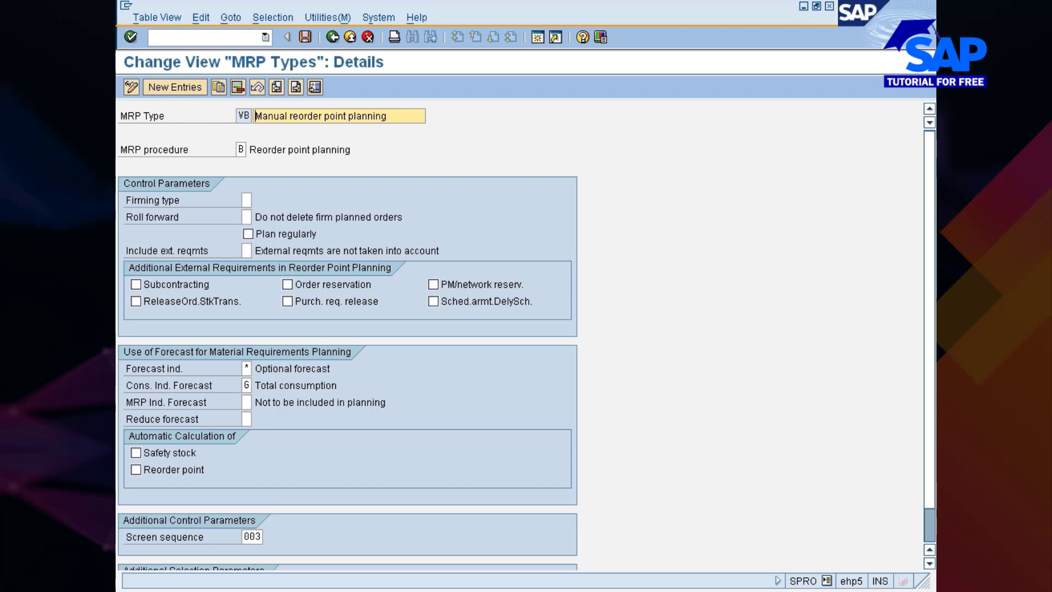
# Review the forecast, consumption and additional parameters of MRP type VB and return to the MRP types overview
pyautogui.moveTo(256, 385); pyautogui.dragTo(337, 385)
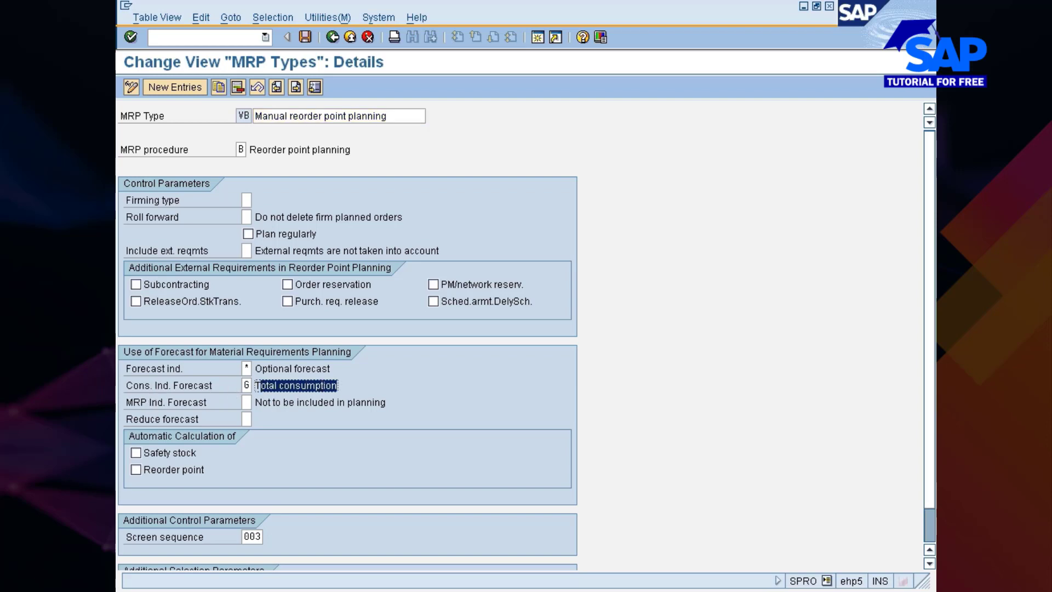
pyautogui.click(337, 386)
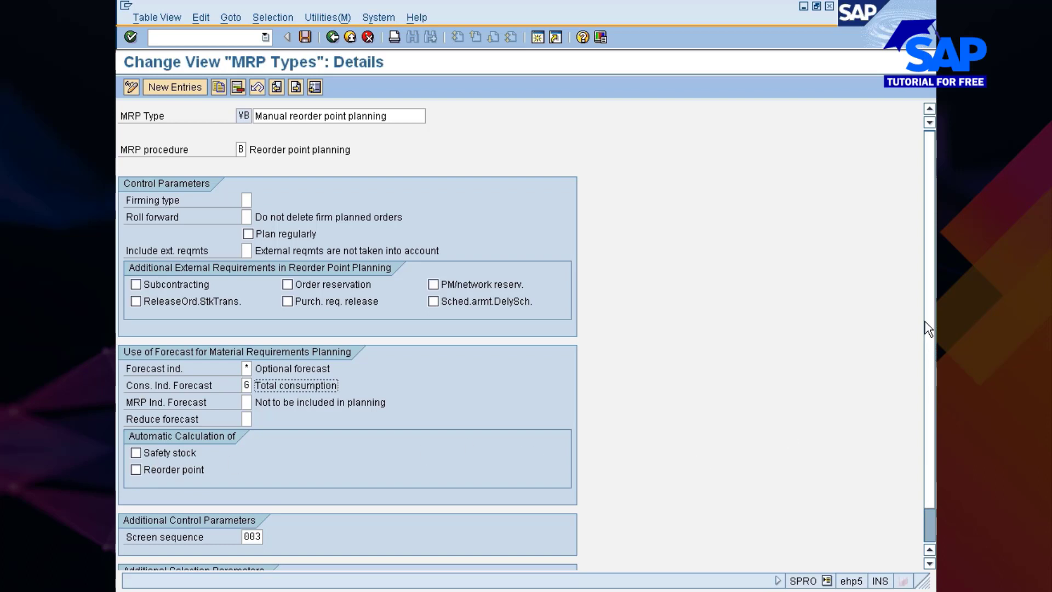
pyautogui.scroll(-2, 927, 329)
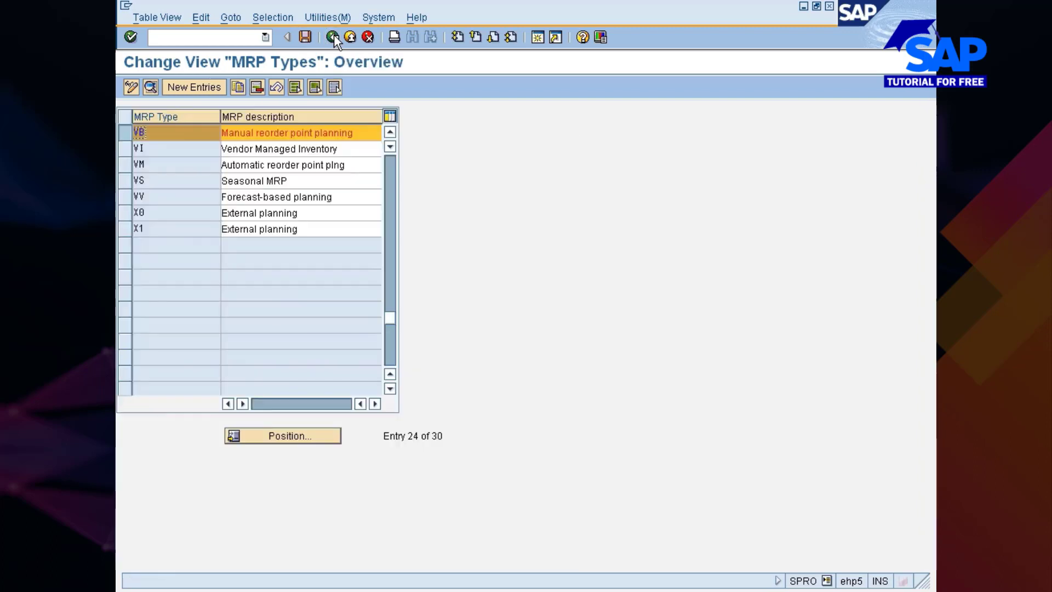
pyautogui.click(332, 36)
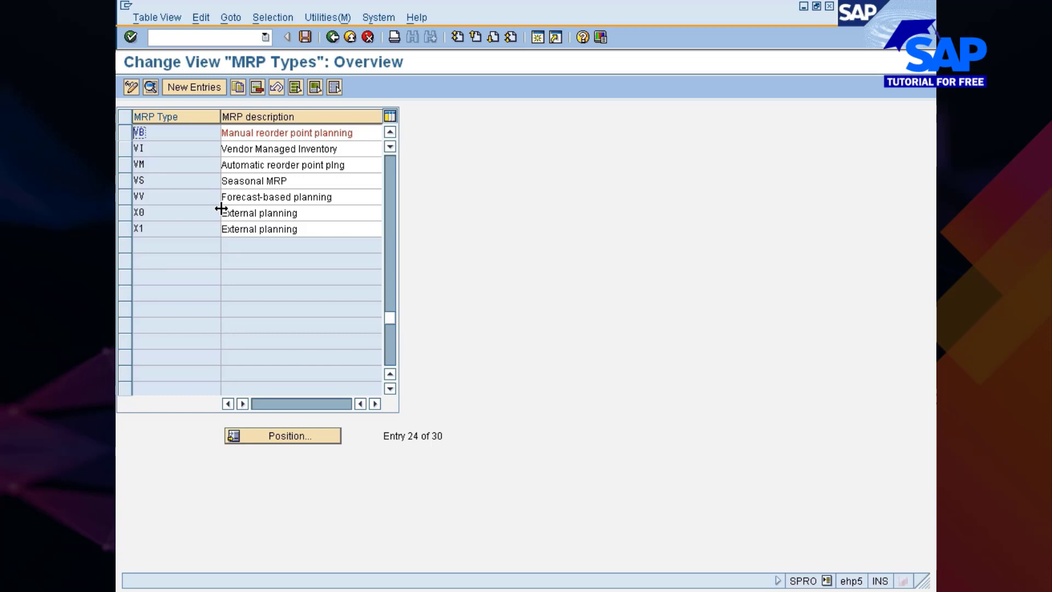
# Review the details of MRP type VM, including its automatic calculation settings, and return to the implementation guide
pyautogui.scroll(2, 221, 209)
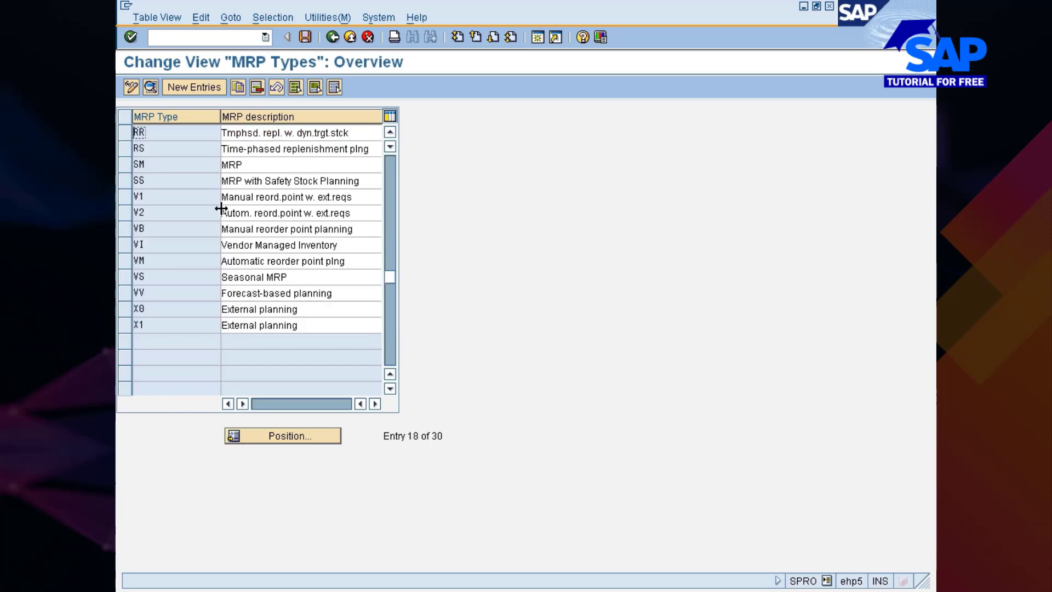
pyautogui.click(124, 214)
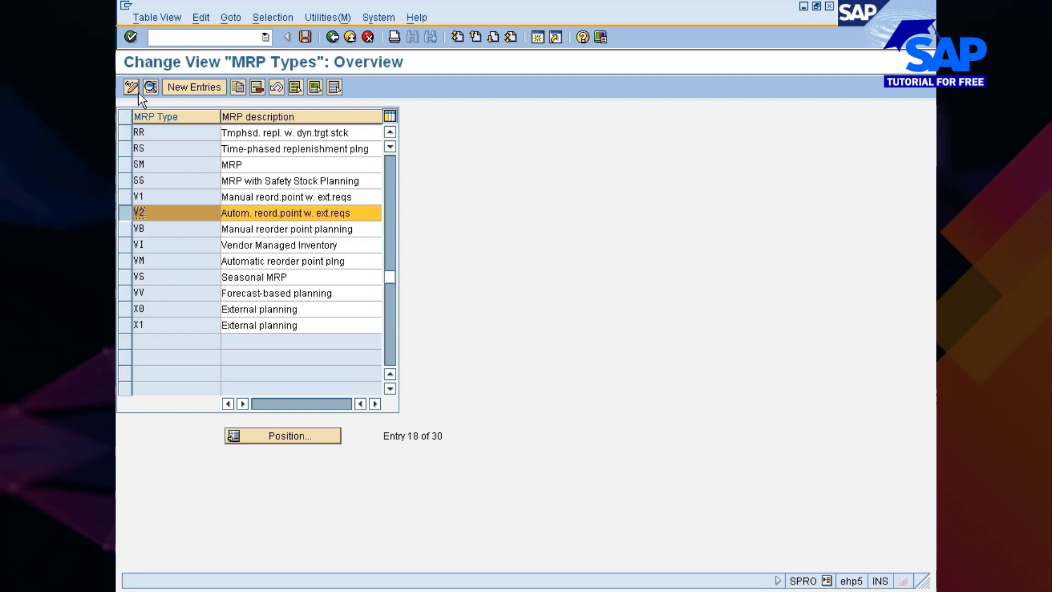
pyautogui.click(125, 261)
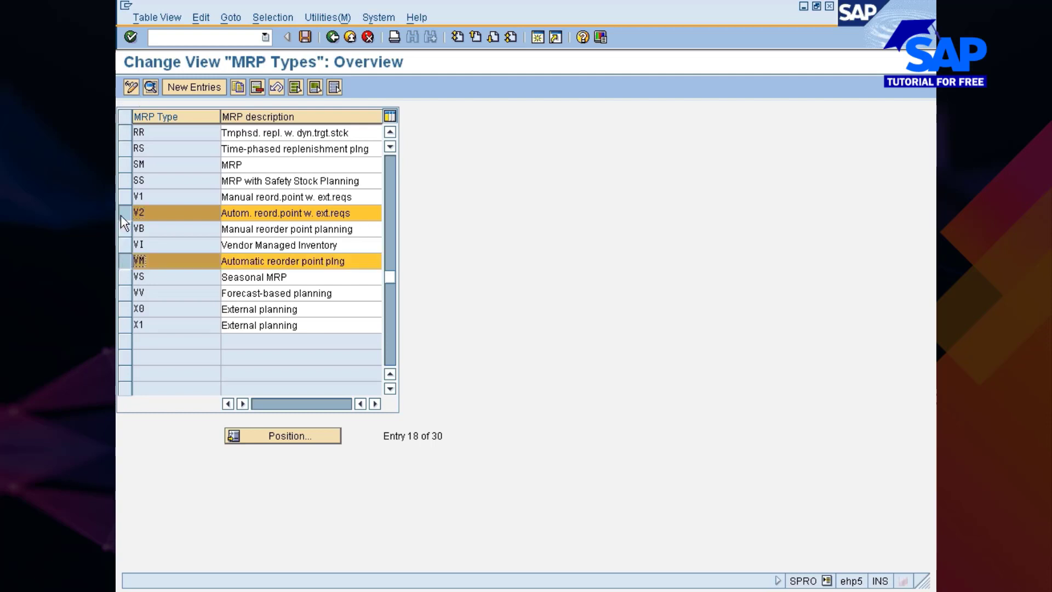
pyautogui.click(149, 87)
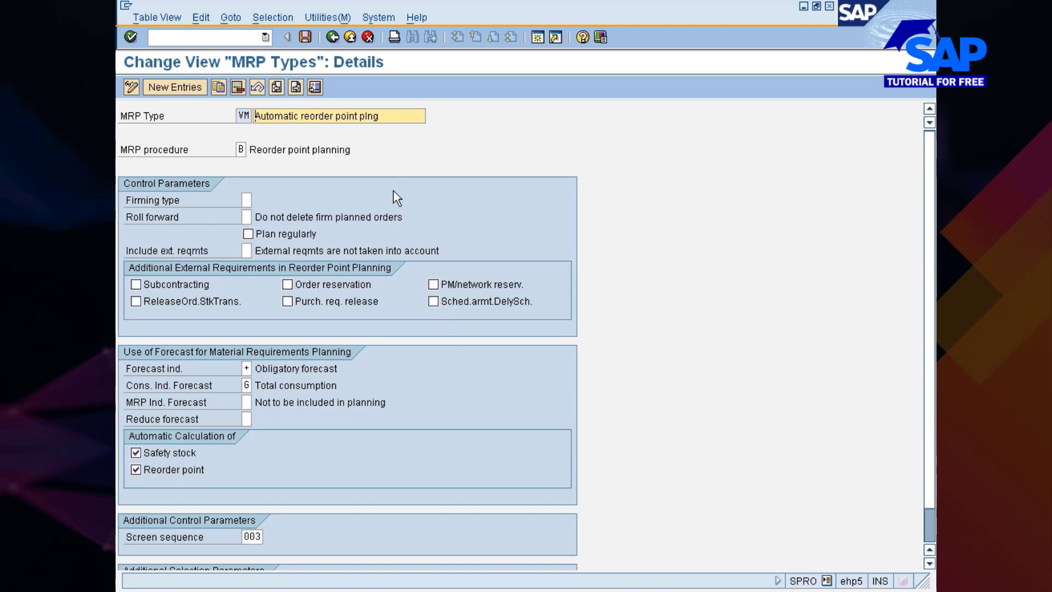
pyautogui.click(330, 38)
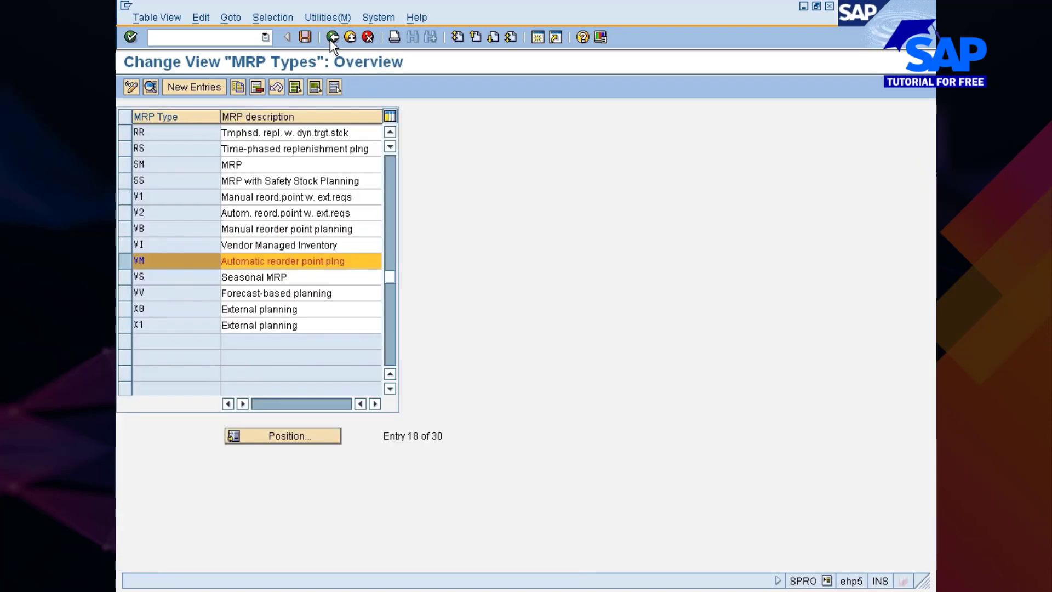
pyautogui.click(331, 37)
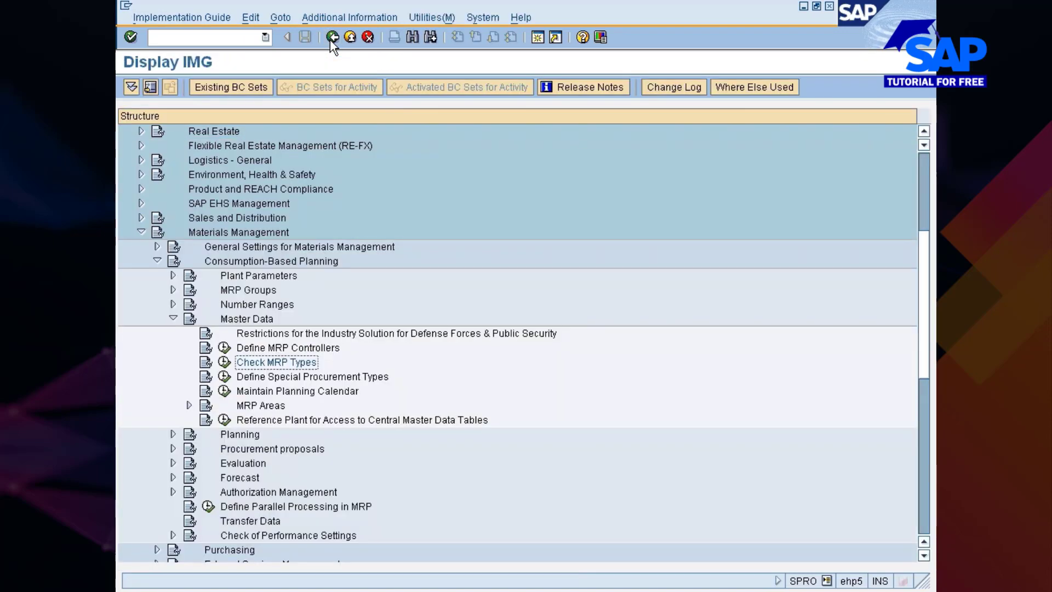
# Open Define Special Procurement Types and position the list at plant 777C
pyautogui.click(247, 378)
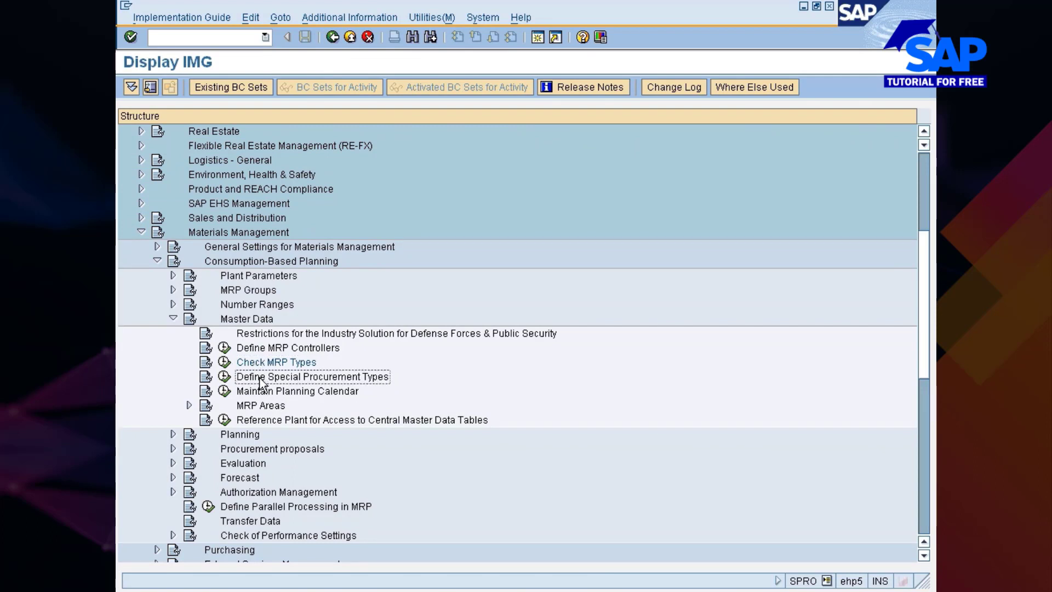
pyautogui.click(225, 376)
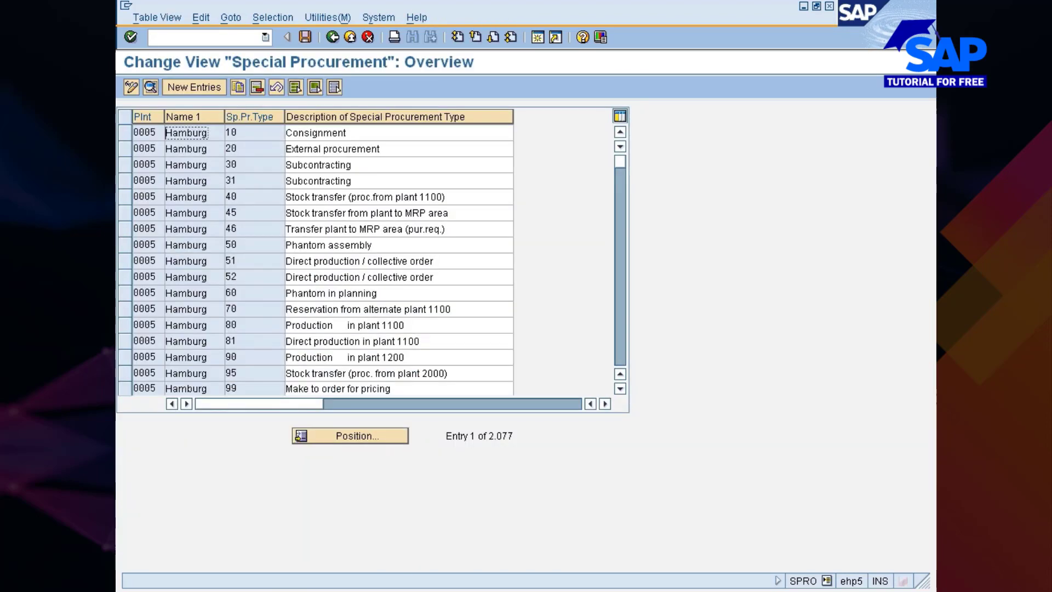
pyautogui.click(328, 435)
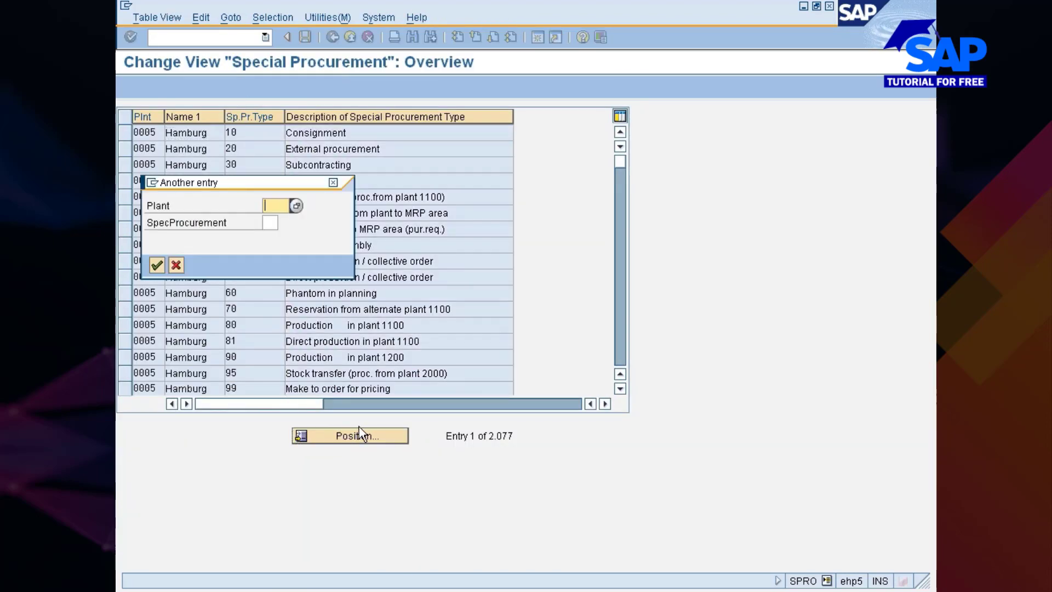
pyautogui.write('777C')
pyautogui.press('Return')
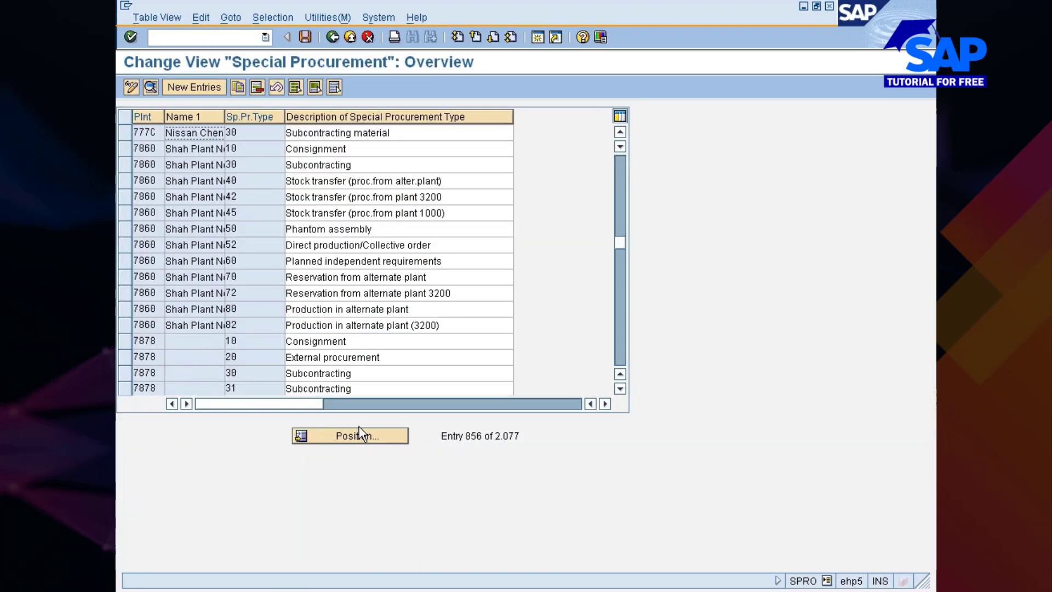
# Check plant 777C's special procurement type 30 entry and return to the implementation guide
pyautogui.click(234, 133)
pyautogui.click(397, 133)
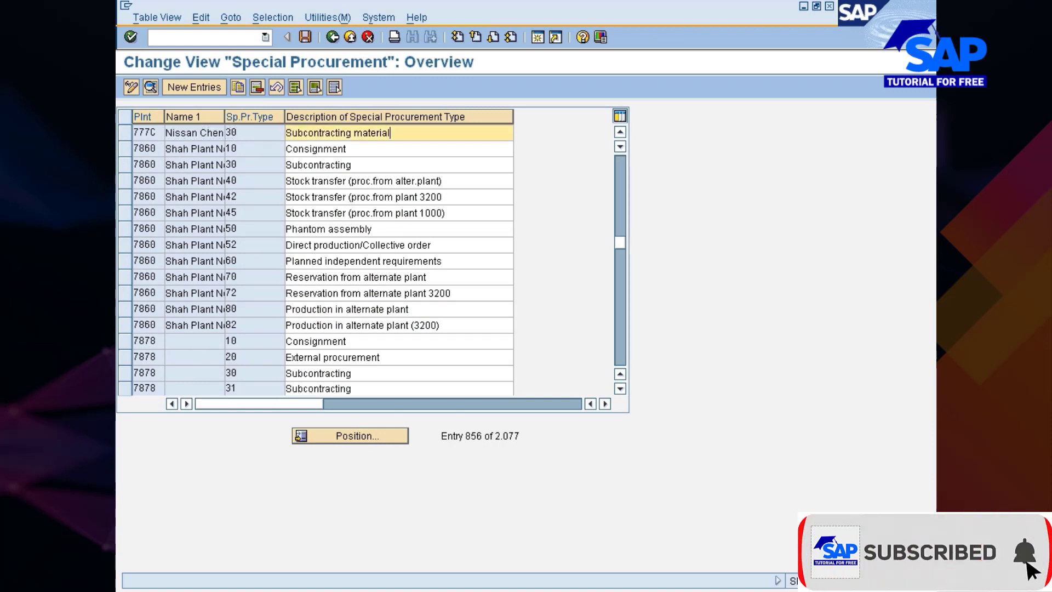
pyautogui.click(124, 133)
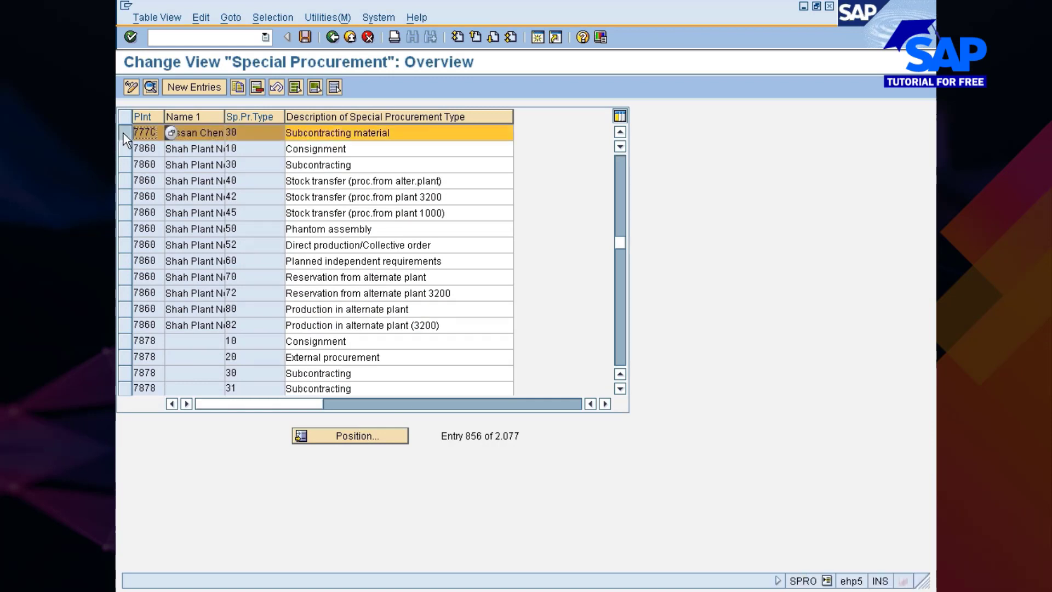
pyautogui.click(332, 37)
# Expand Plant Parameters, open Carry Out Overall Maintenance of Plant Parameters, and open plant 777C for maintenance
pyautogui.click(278, 391)
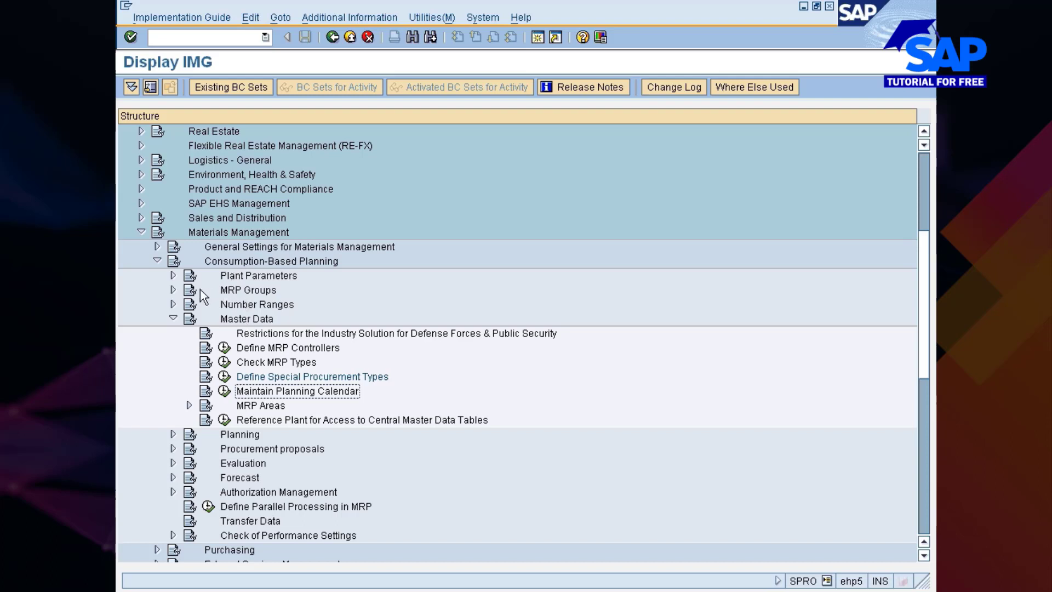
pyautogui.click(173, 276)
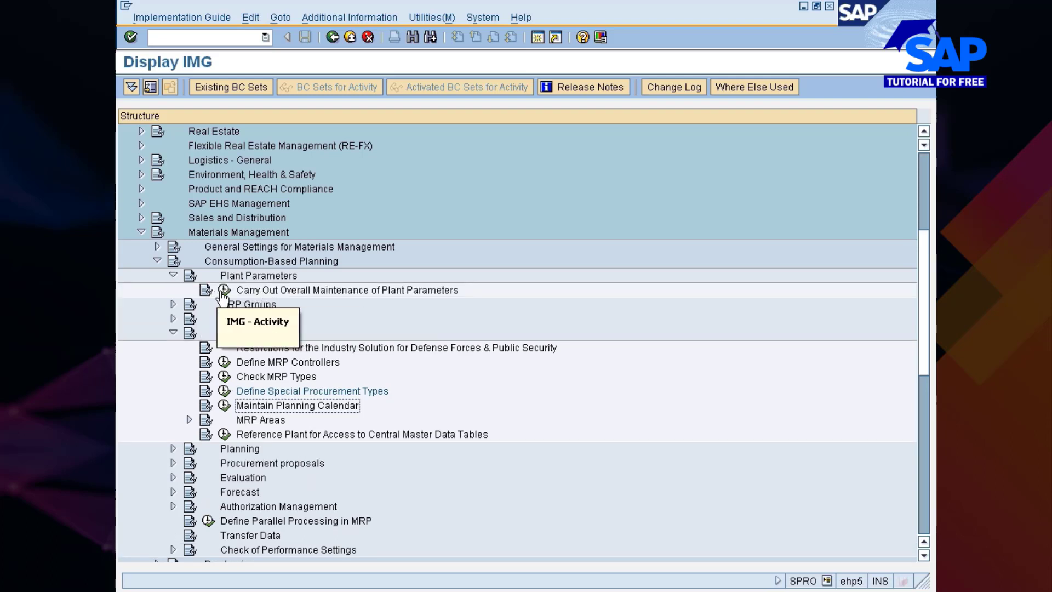
pyautogui.doubleClick(267, 291)
pyautogui.click(175, 152)
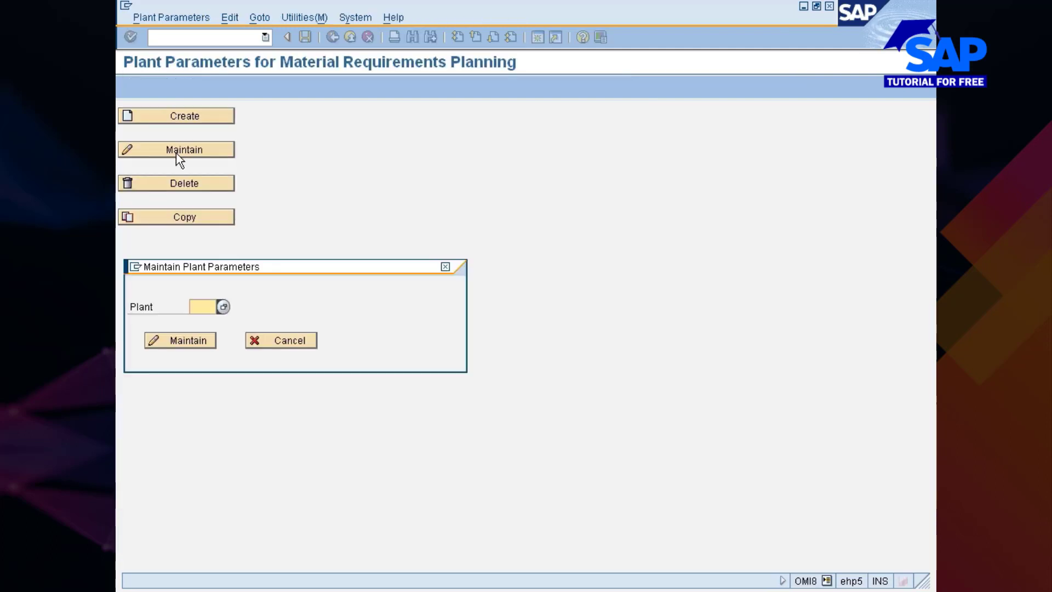
pyautogui.write('777')
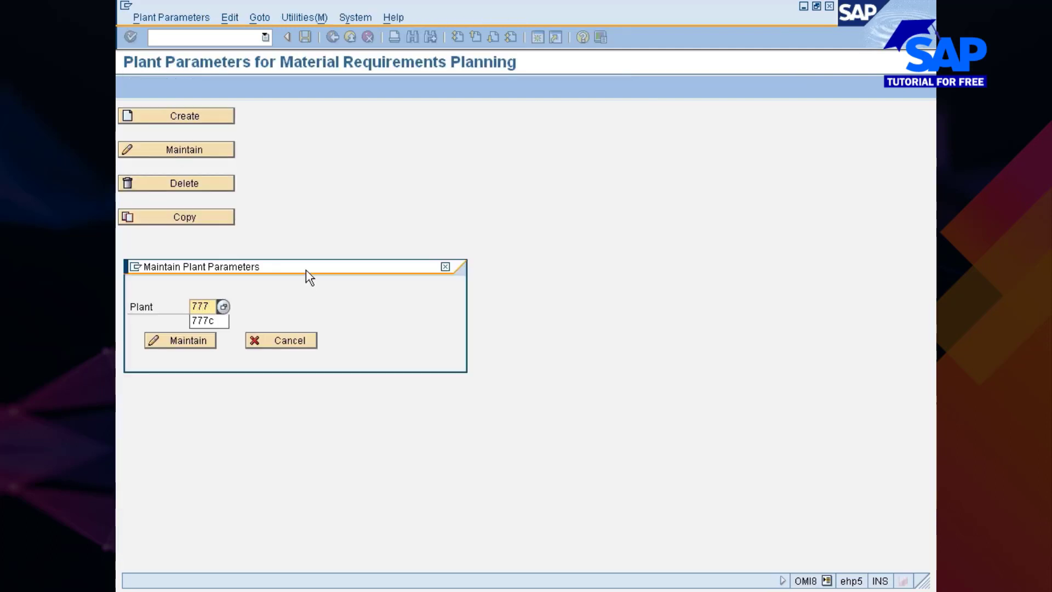
pyautogui.write('c')
pyautogui.press('Return')
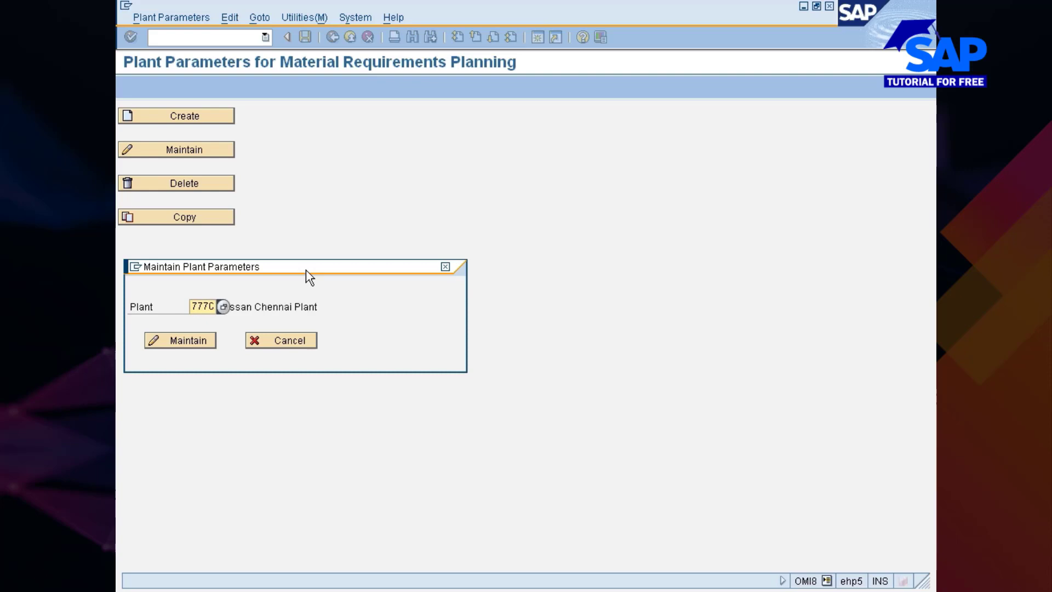
pyautogui.click(188, 344)
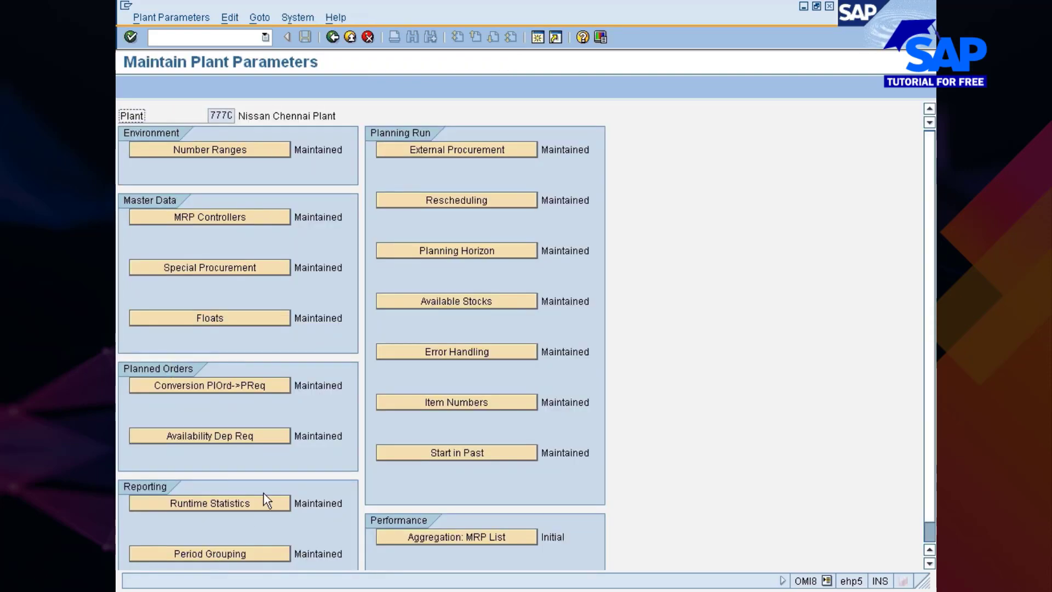
# Check the Period Grouping settings of plant 777C, cancel out of them, and leave the plant's parameter maintenance
pyautogui.scroll(-1, 265, 498)
pyautogui.click(226, 532)
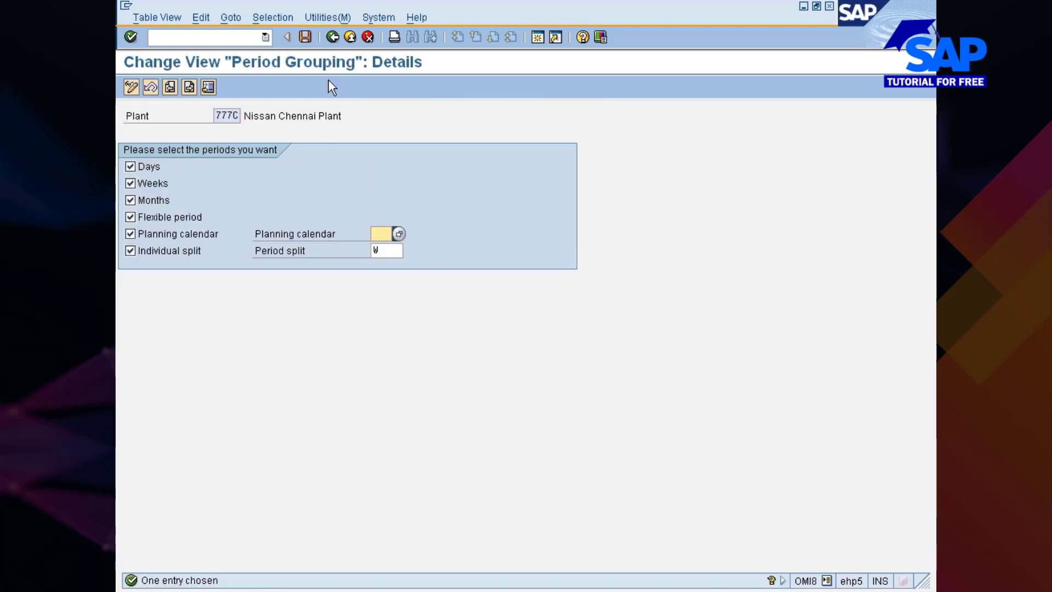
pyautogui.click(333, 38)
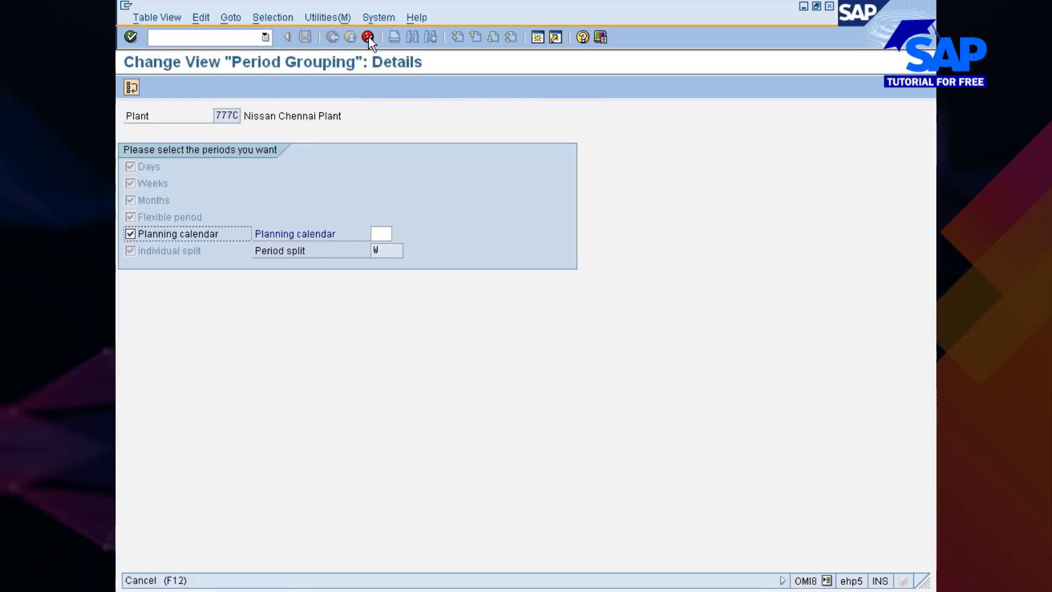
pyautogui.click(368, 36)
pyautogui.click(333, 37)
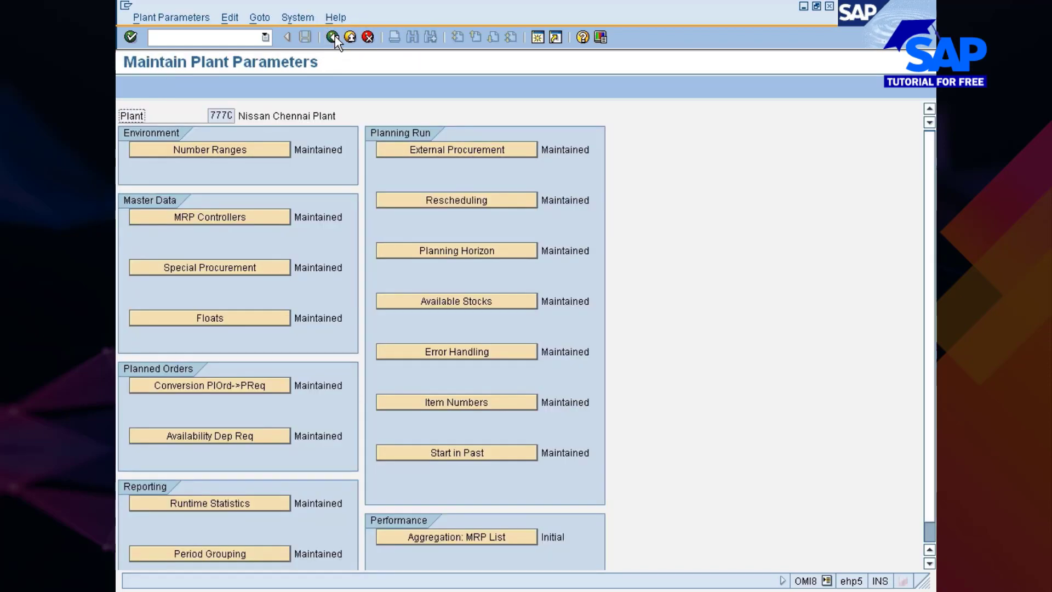
pyautogui.click(333, 37)
pyautogui.click(333, 38)
pyautogui.click(333, 38)
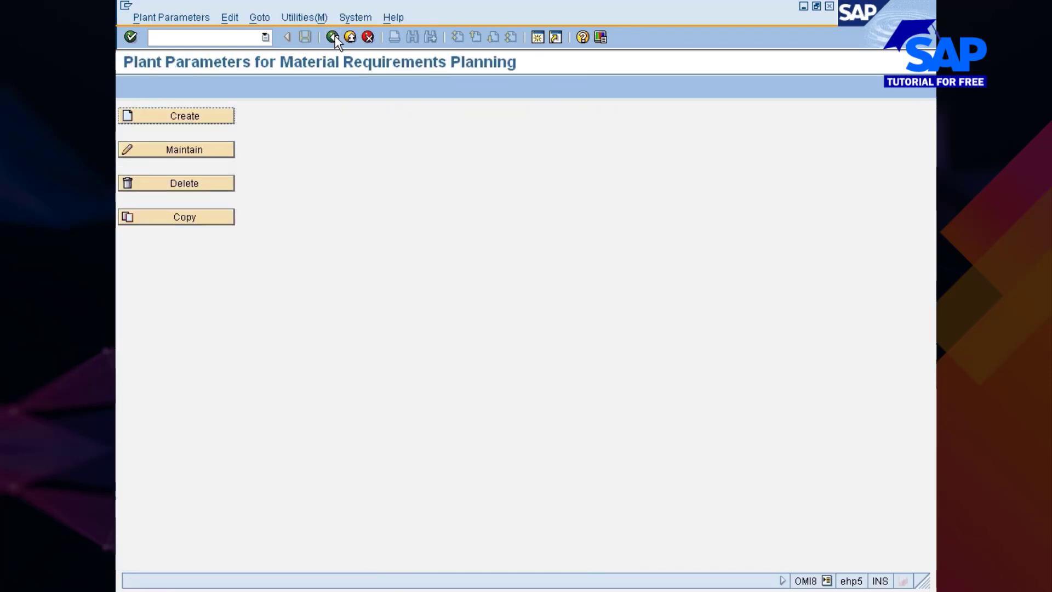
# Return to the implementation guide and open Create PPC Planning Calendar from Maintain Planning Calendar under Master Data
pyautogui.click(333, 37)
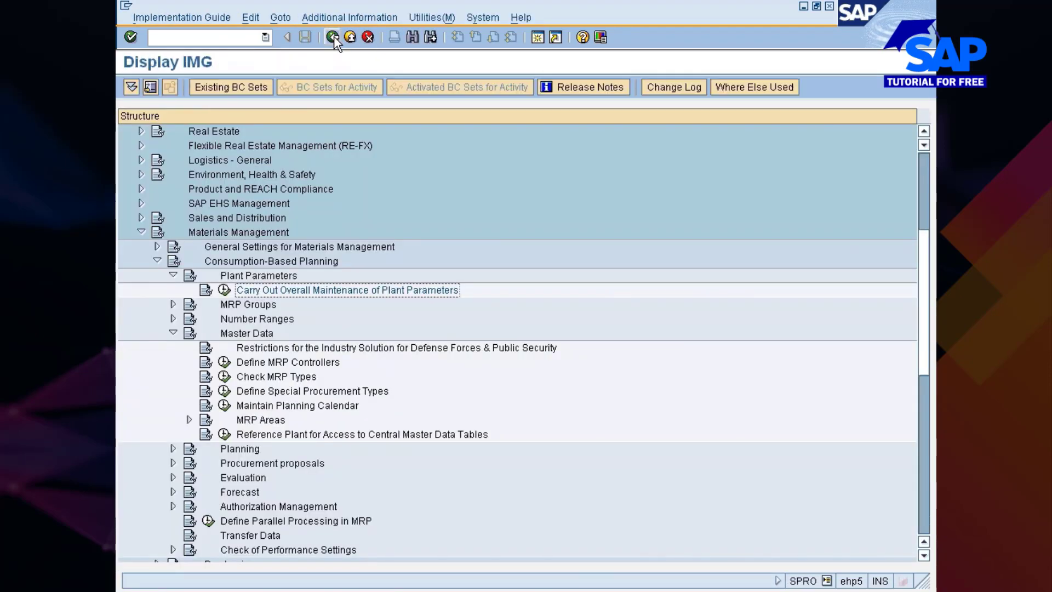
pyautogui.click(268, 406)
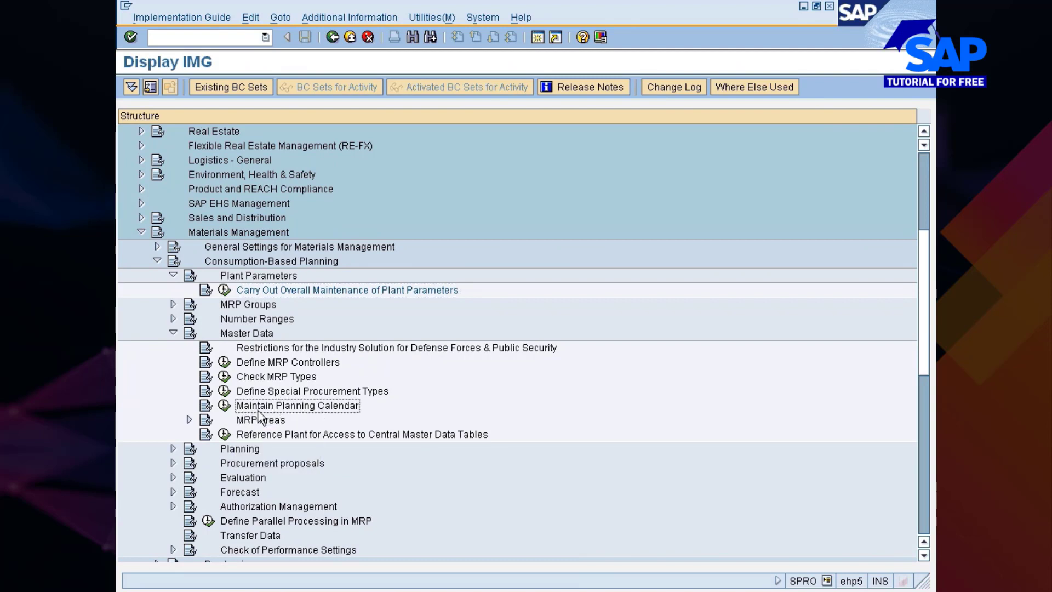
pyautogui.click(225, 406)
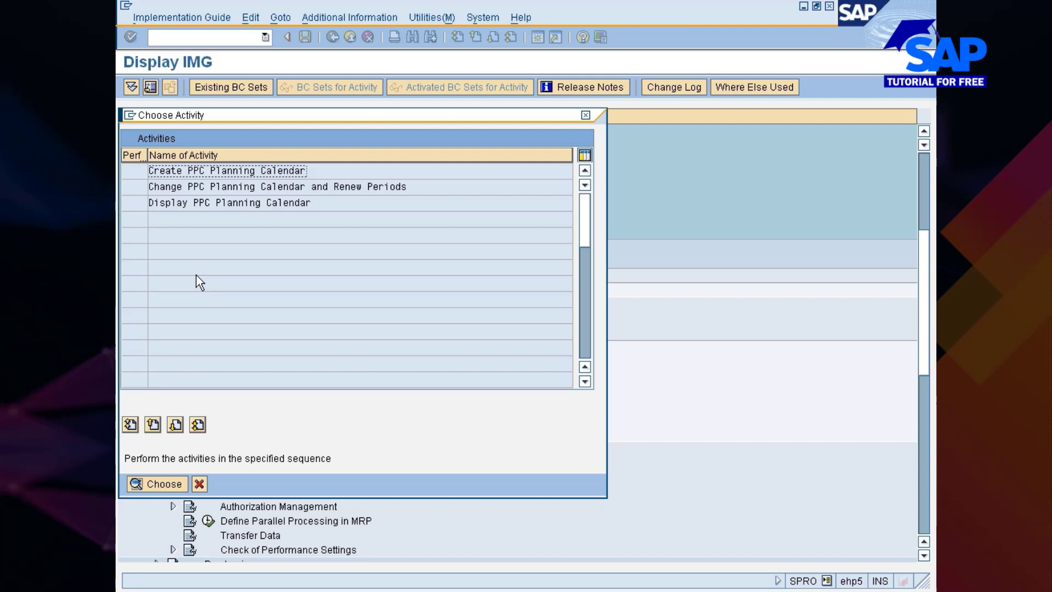
pyautogui.doubleClick(192, 170)
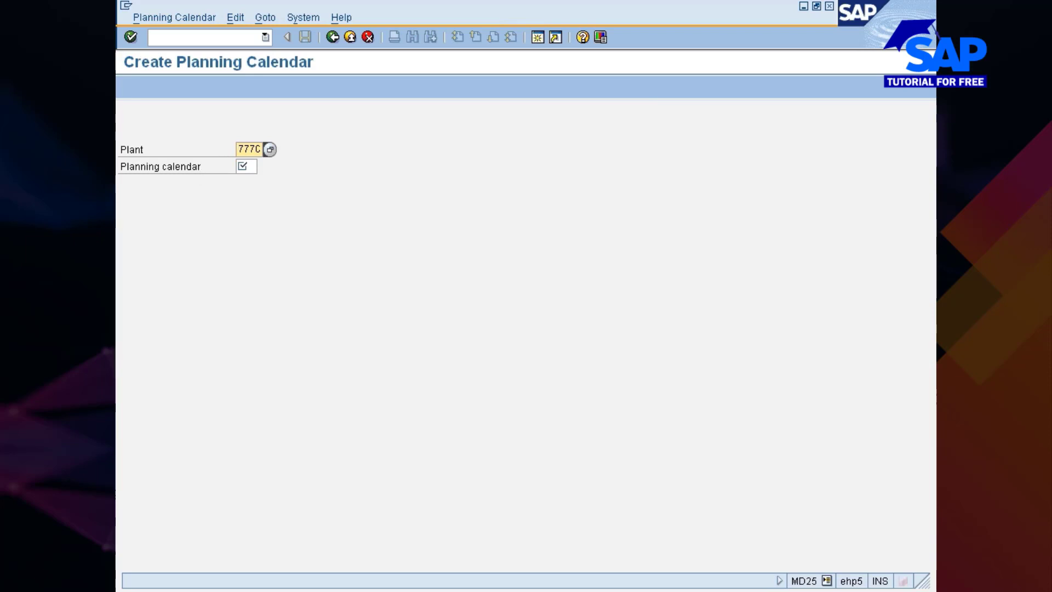
# Start planning calendar 777 for plant 777C and describe it as "Planning calendar for Niissan Plants"
pyautogui.press('Tab')
pyautogui.write('777')
pyautogui.press('Return')
pyautogui.write('P')
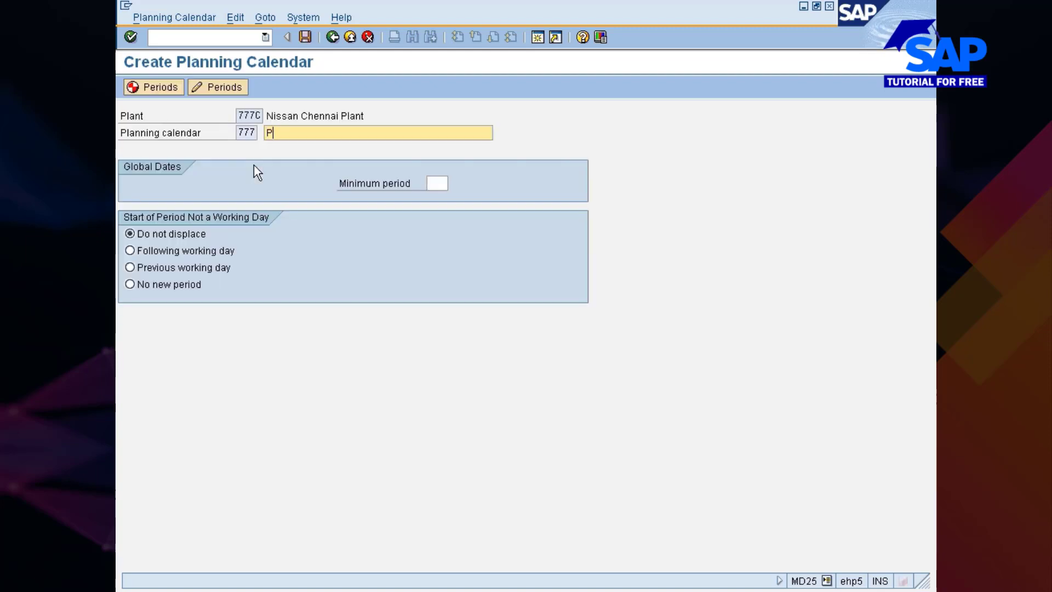
pyautogui.write('lanning cap')
pyautogui.press('BackSpace')
pyautogui.write('lendar for ')
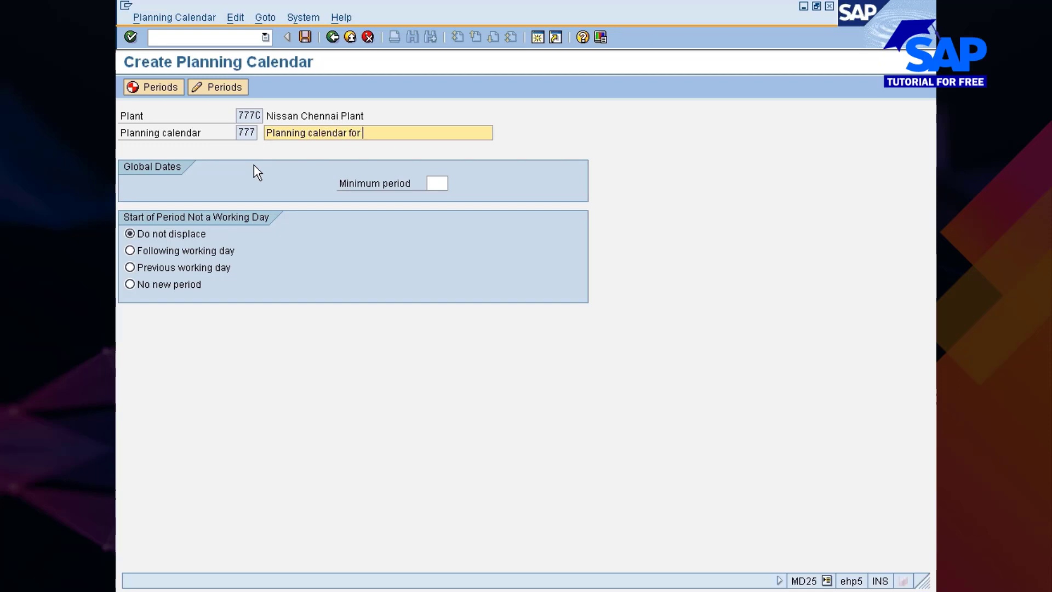
pyautogui.write('Niissan Plants')
# Choose Weeks (Week Days) as the planning calendar's calculation rule
pyautogui.press('Return')
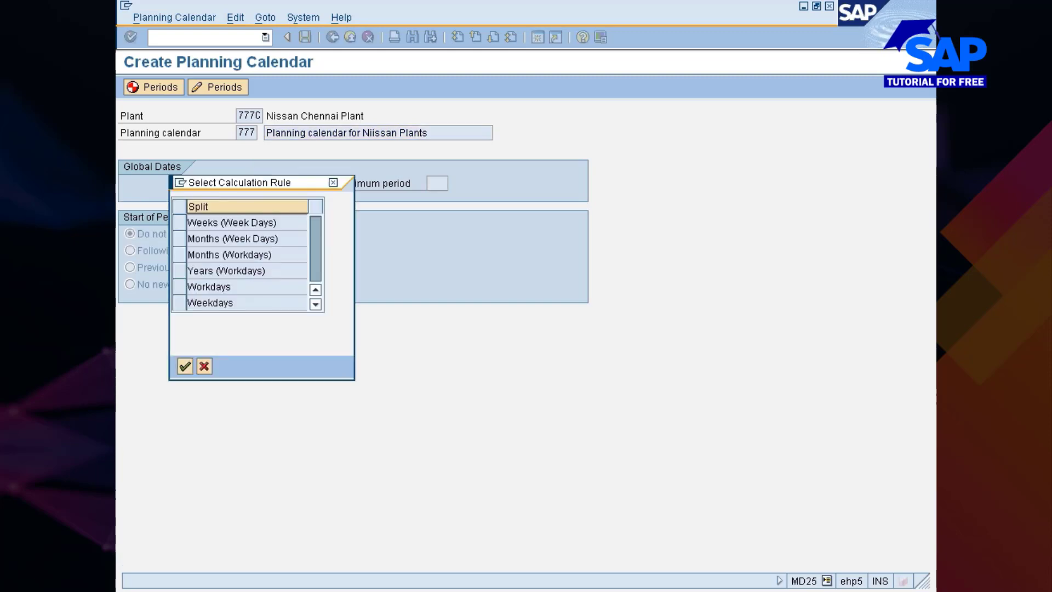
pyautogui.click(179, 223)
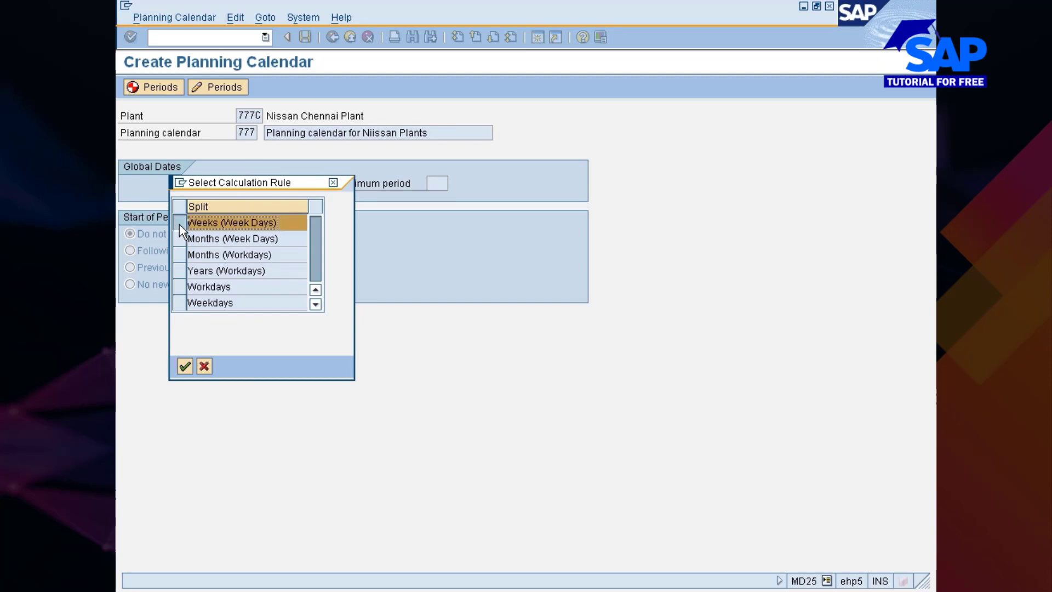
pyautogui.click(184, 366)
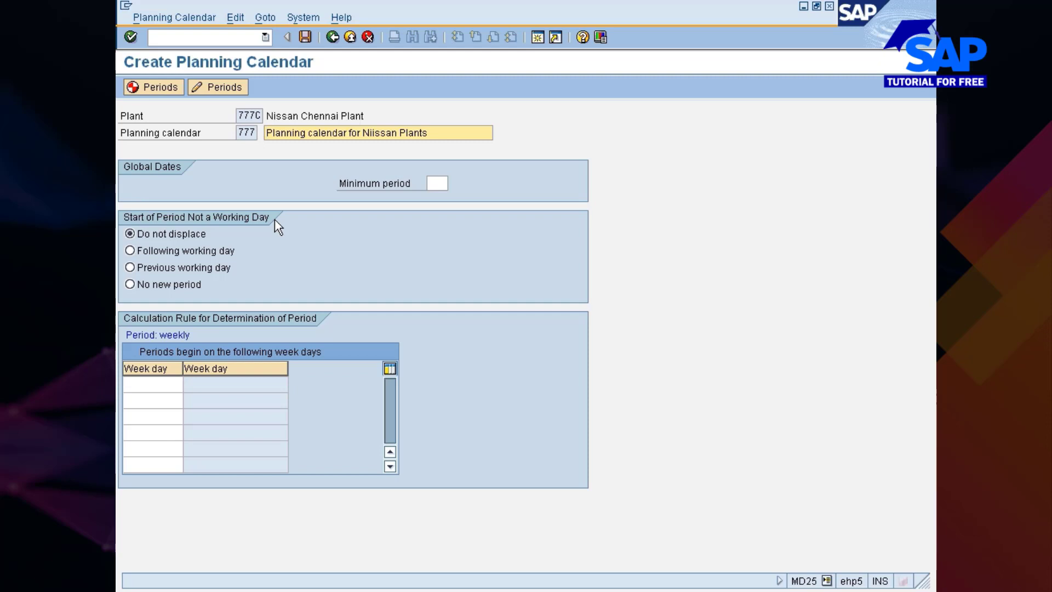
# Move period starts on non-working days to the following working day and set the minimum period to 10, keeping the weekly rule
pyautogui.click(148, 252)
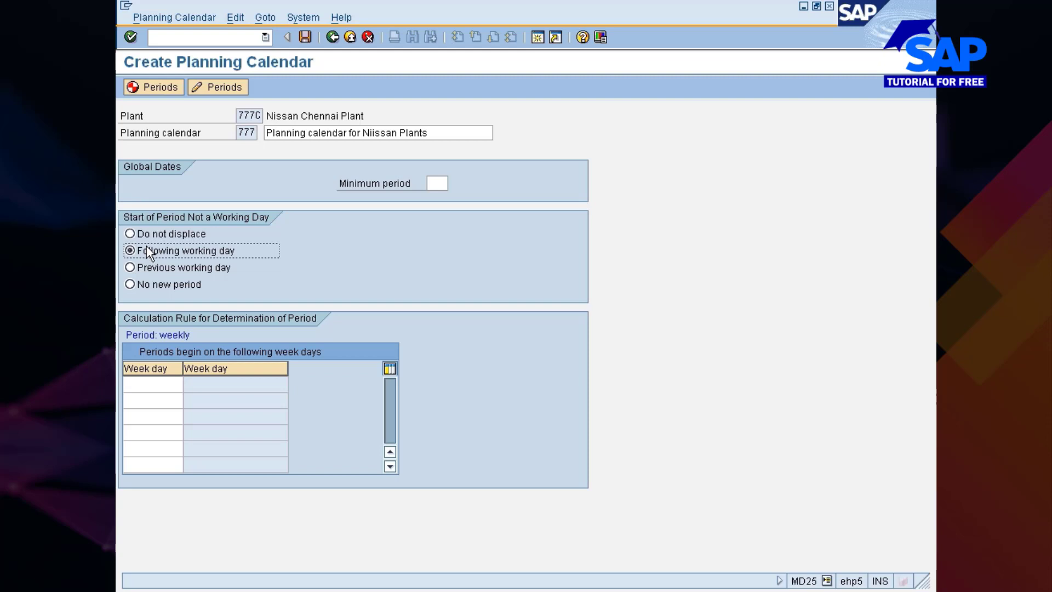
pyautogui.click(152, 384)
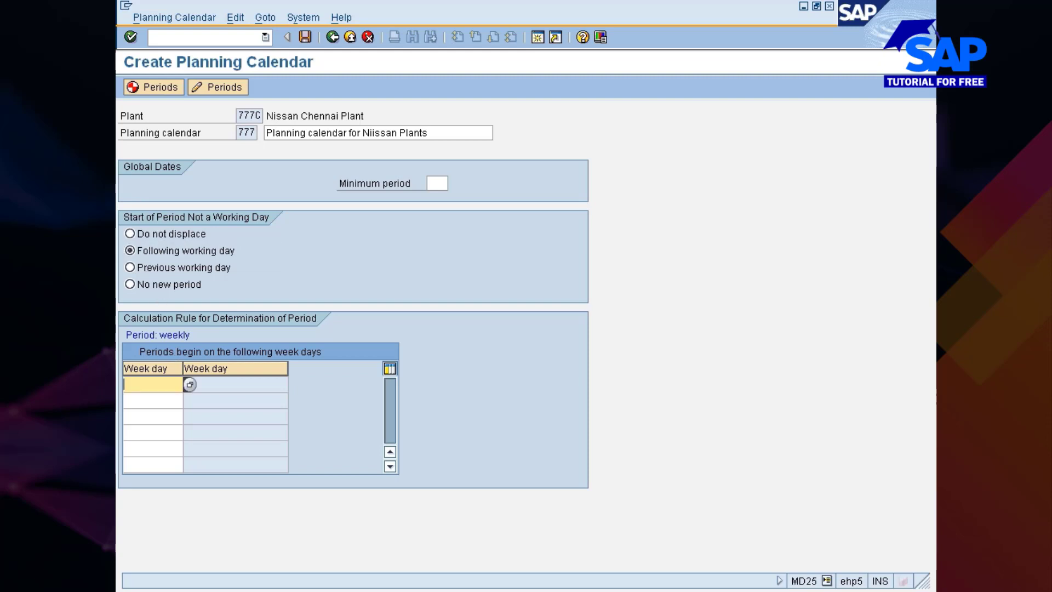
pyautogui.click(437, 184)
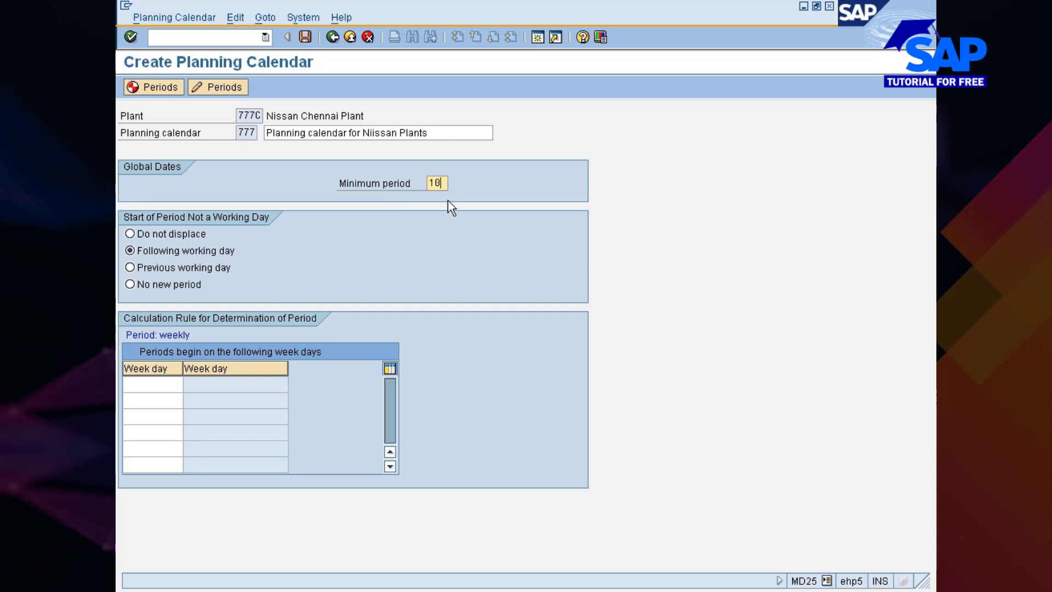
pyautogui.press('Return')
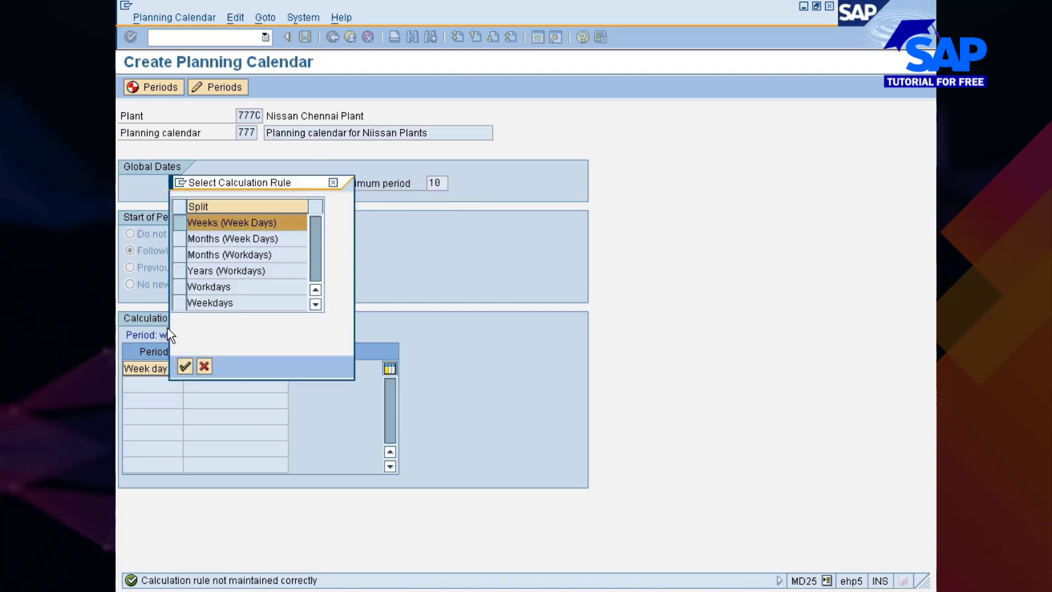
pyautogui.click(185, 366)
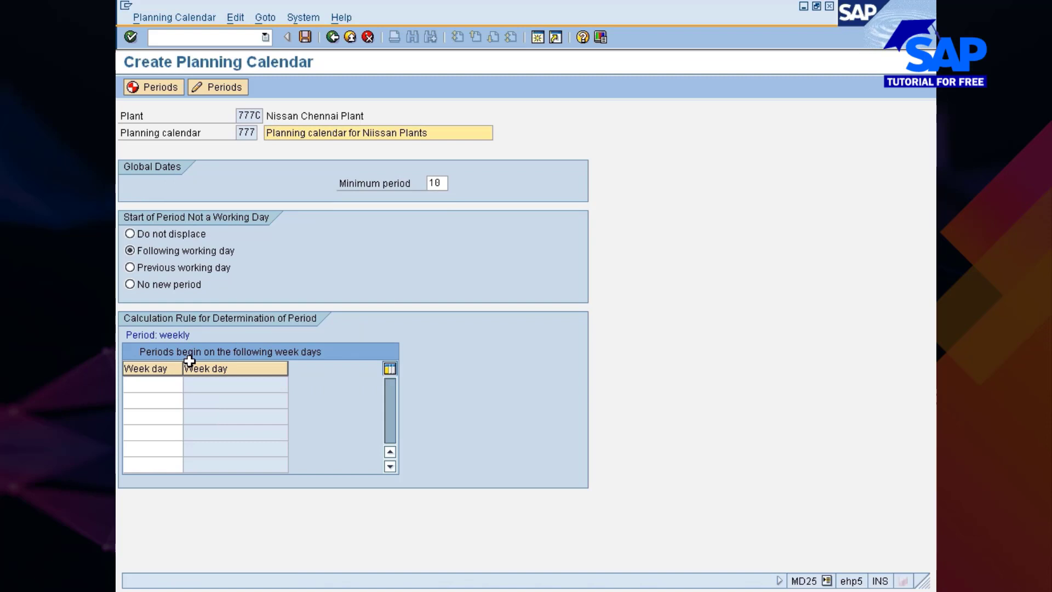
# Keep the weekly calculation rule and pick Monday (1) as the week day on which periods begin
pyautogui.click(153, 88)
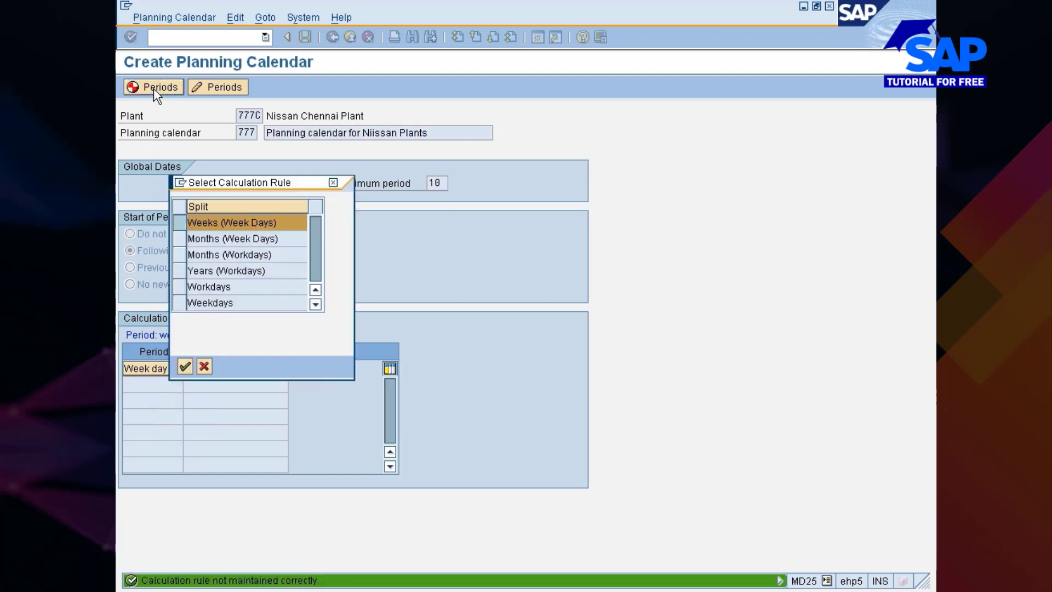
pyautogui.click(184, 366)
pyautogui.click(186, 384)
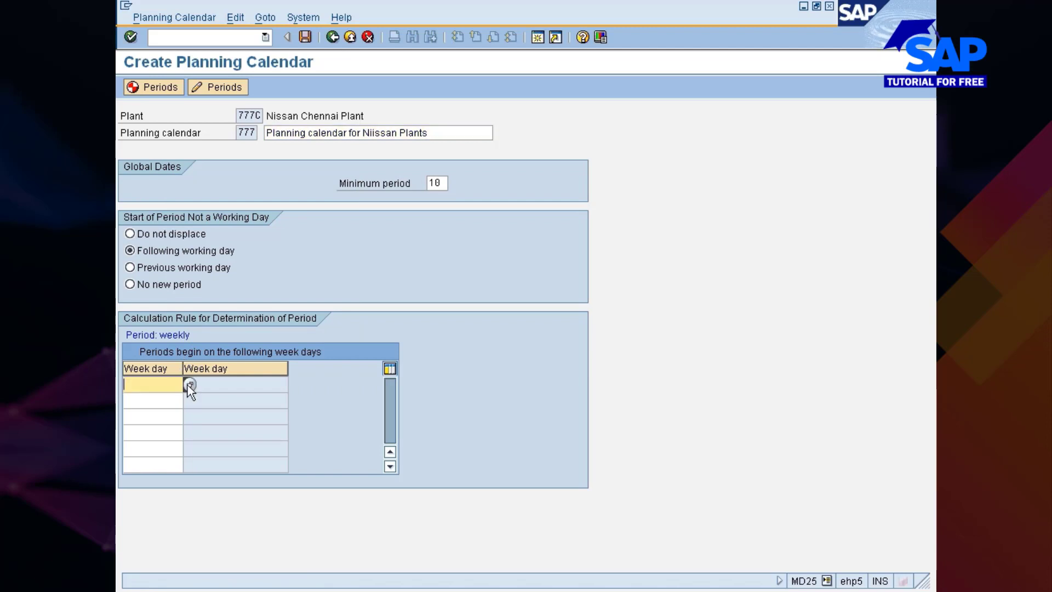
pyautogui.click(188, 386)
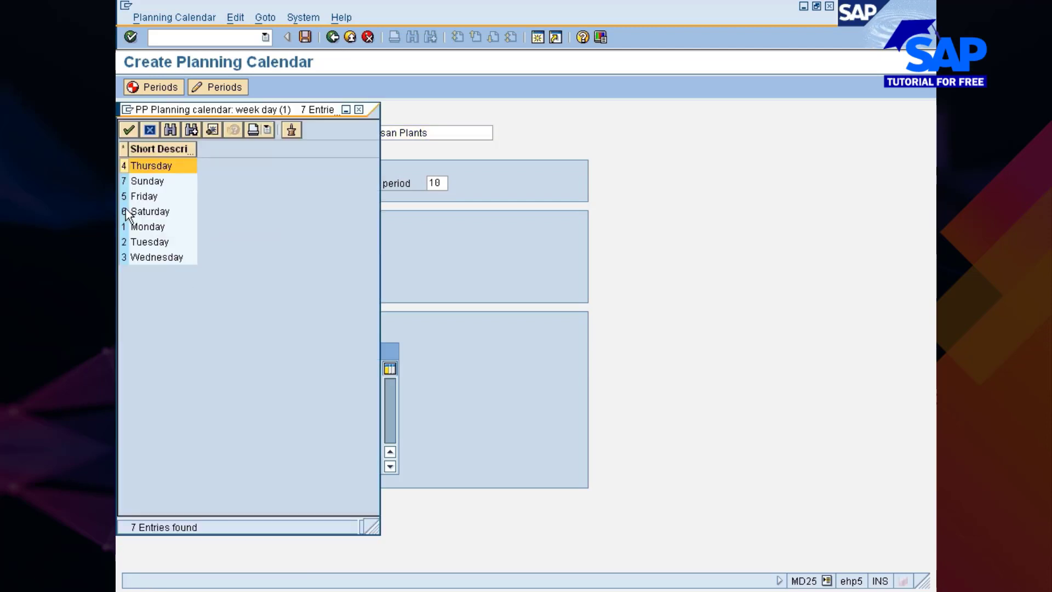
pyautogui.doubleClick(123, 226)
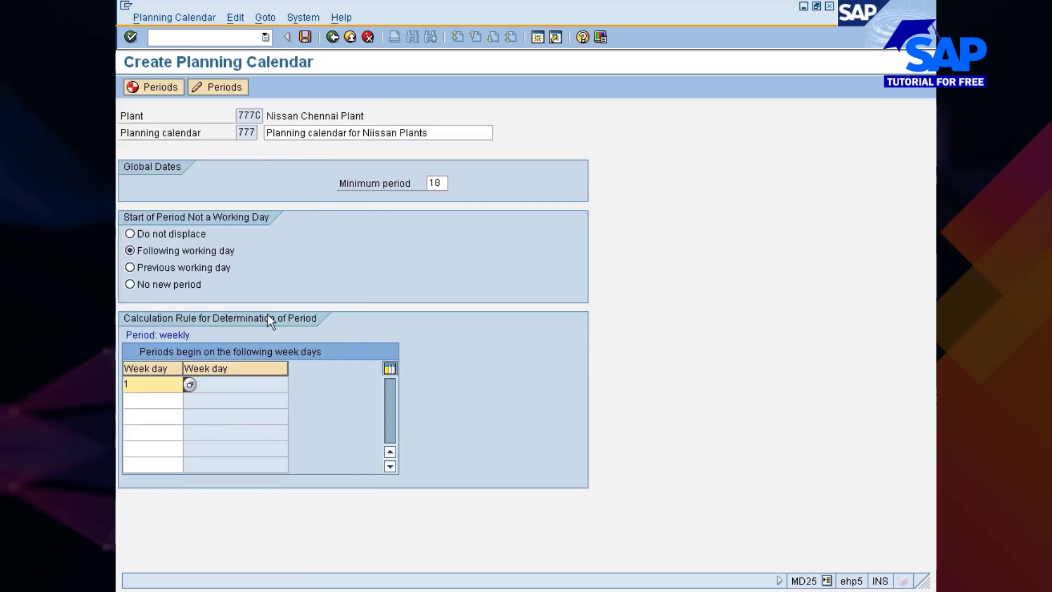
# Generate the calendar's weekly periods with a validity start of 01.07.2012
pyautogui.press('Return')
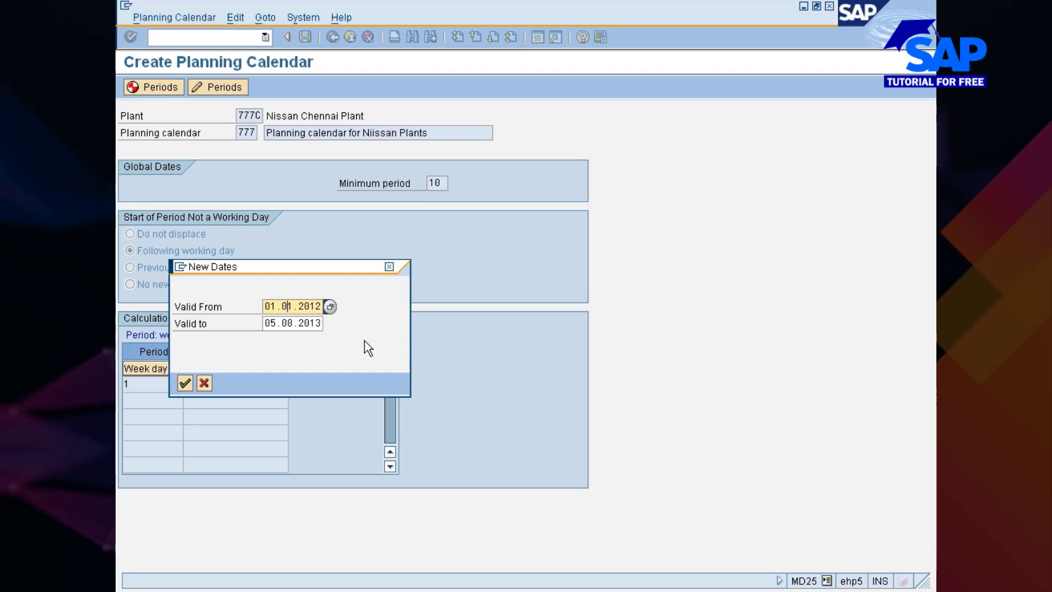
pyautogui.press('Delete')
pyautogui.write('7')
pyautogui.press('Return')
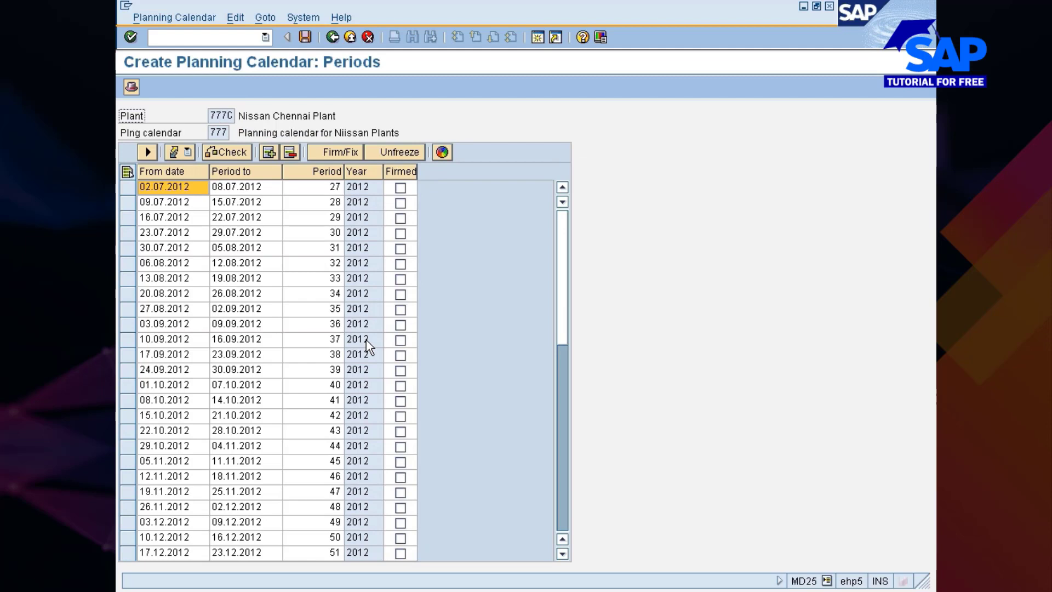
# Save planning calendar 777 with its periods in customizing request EC7K900826
pyautogui.moveTo(564, 268); pyautogui.dragTo(561, 246)
pyautogui.click(305, 37)
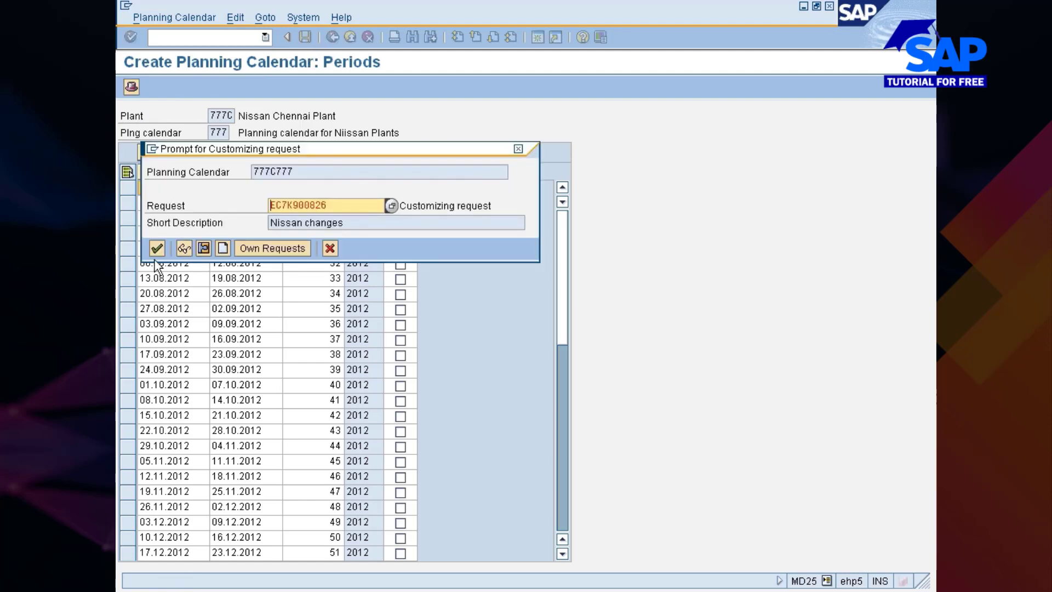
pyautogui.click(157, 248)
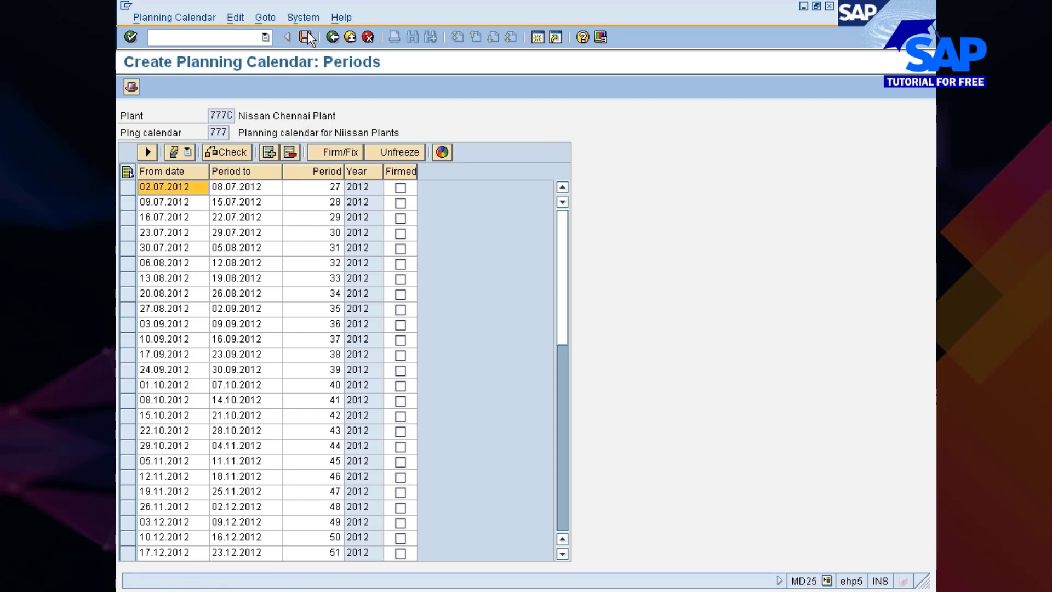
pyautogui.click(307, 35)
pyautogui.click(157, 249)
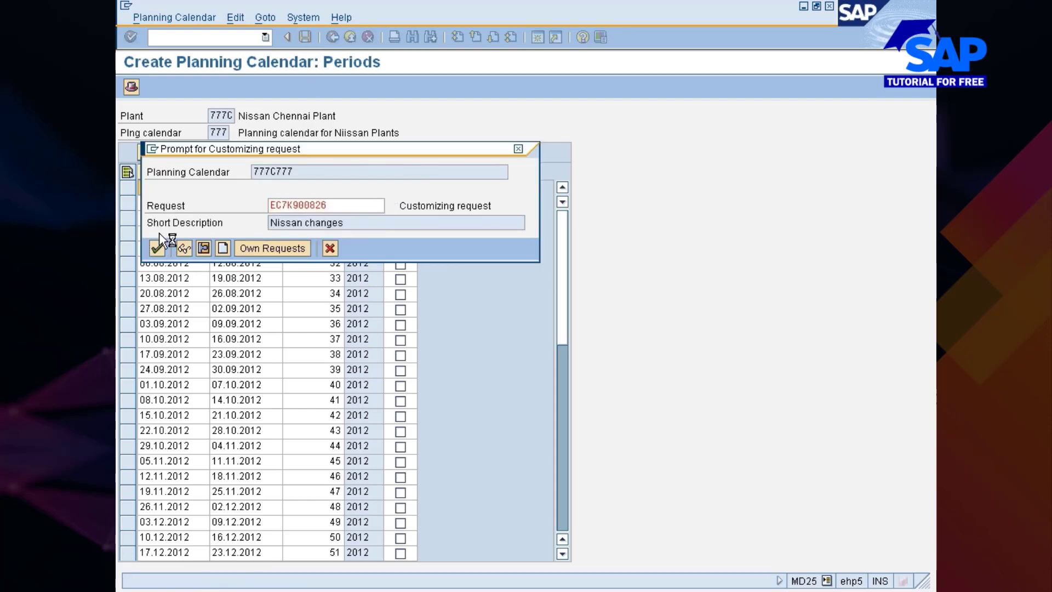
pyautogui.click(303, 36)
pyautogui.click(156, 248)
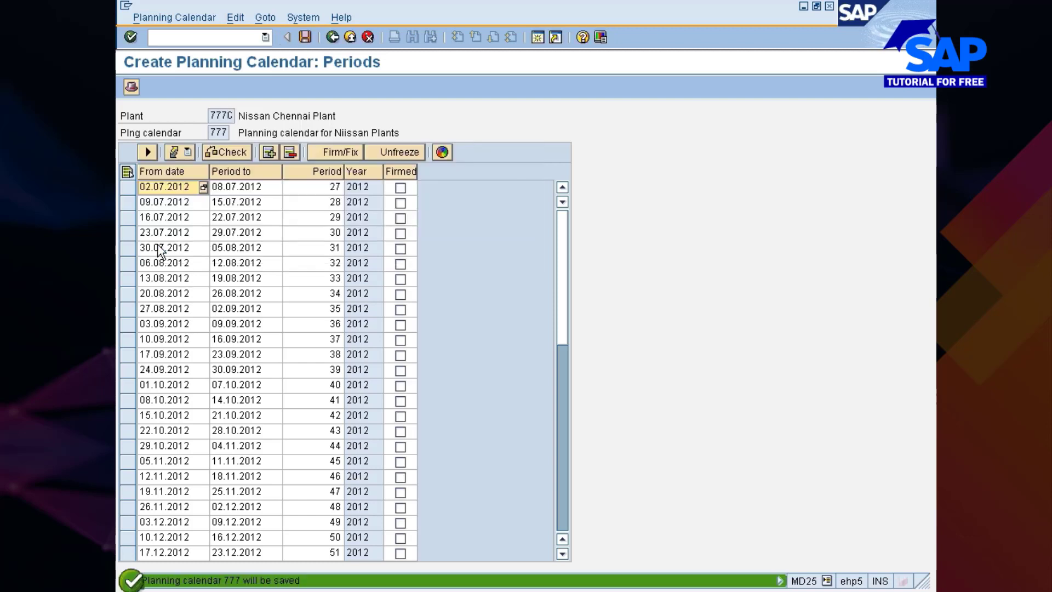
# Leave Create Planning Calendar, filling the required calendar field with 777, and return to the implementation guide
pyautogui.click(332, 37)
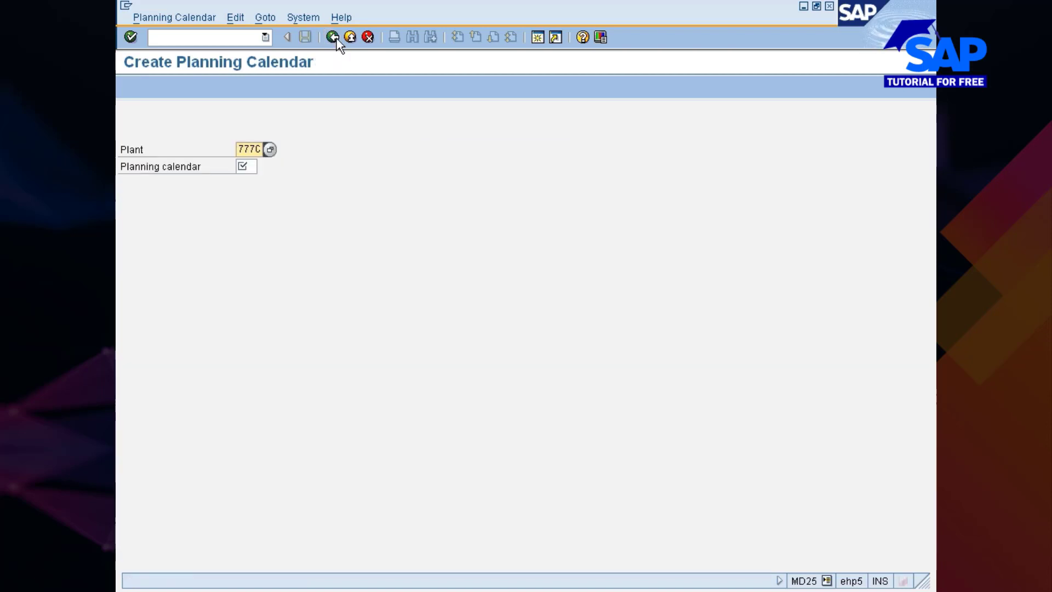
pyautogui.click(333, 37)
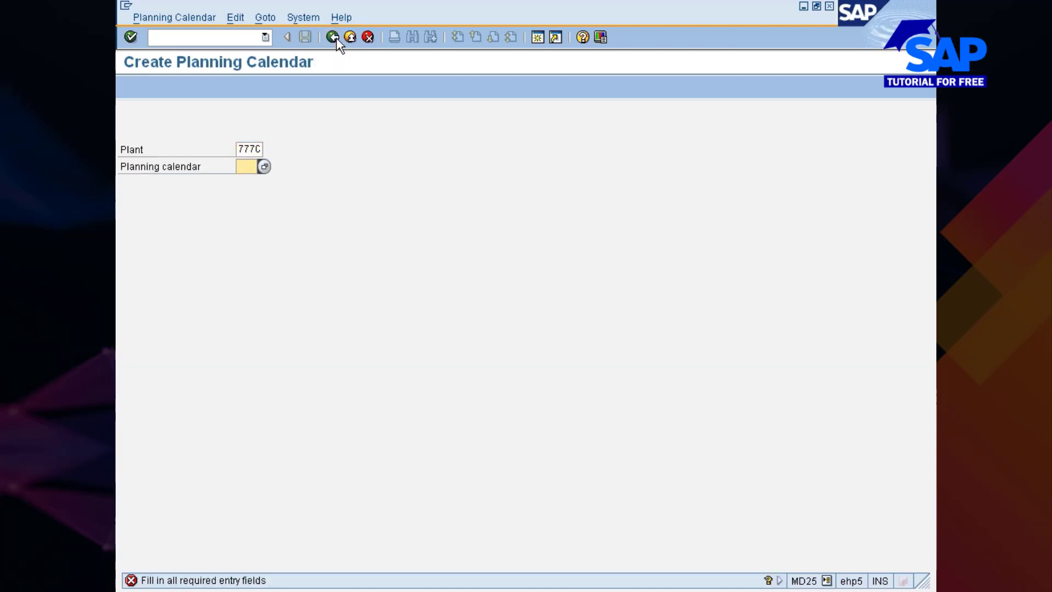
pyautogui.write('777')
pyautogui.press('Return')
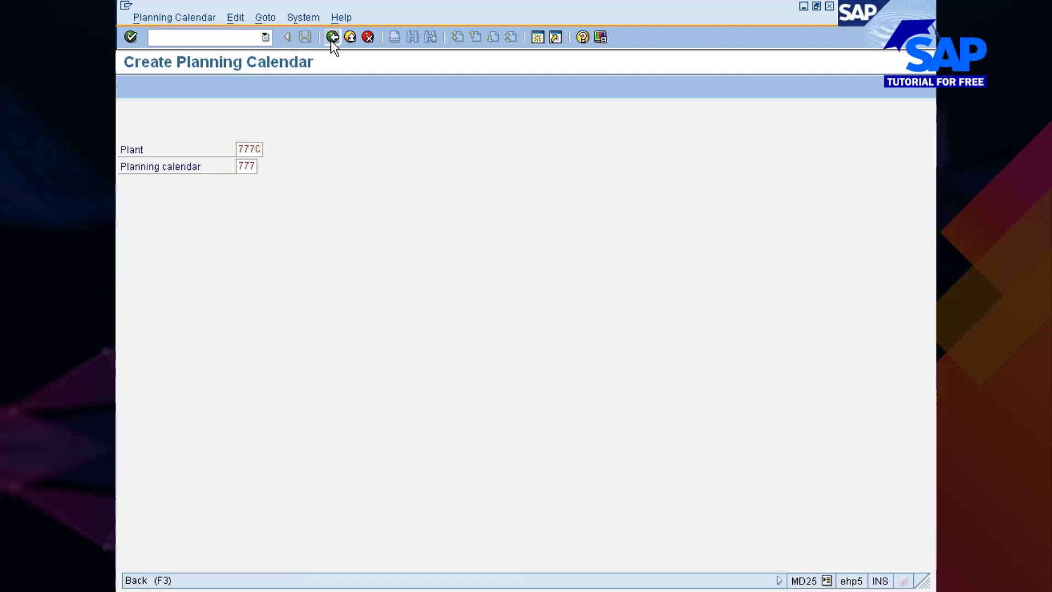
pyautogui.click(332, 38)
pyautogui.click(351, 36)
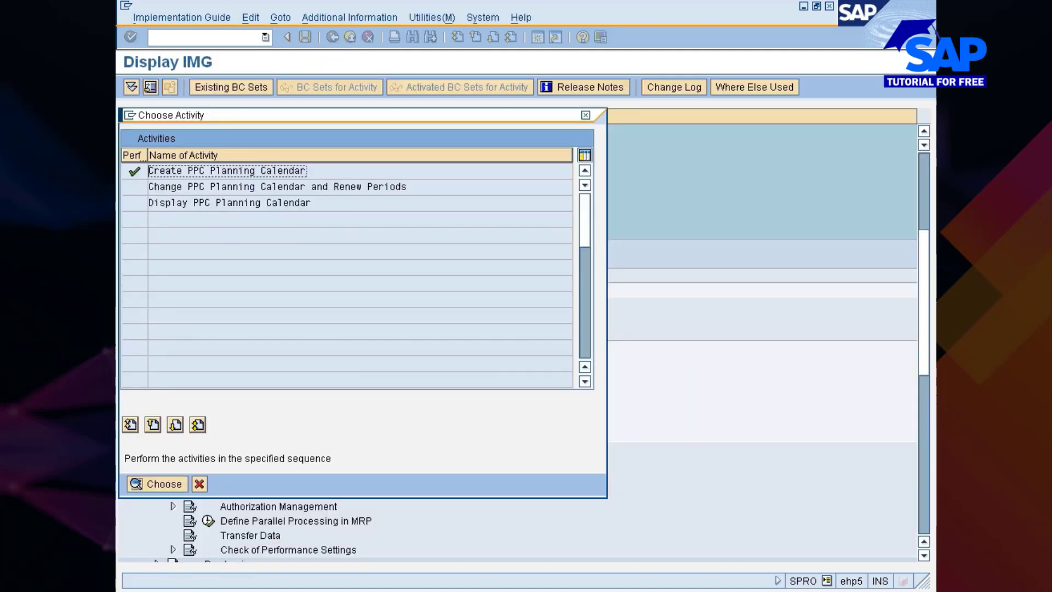
pyautogui.click(200, 483)
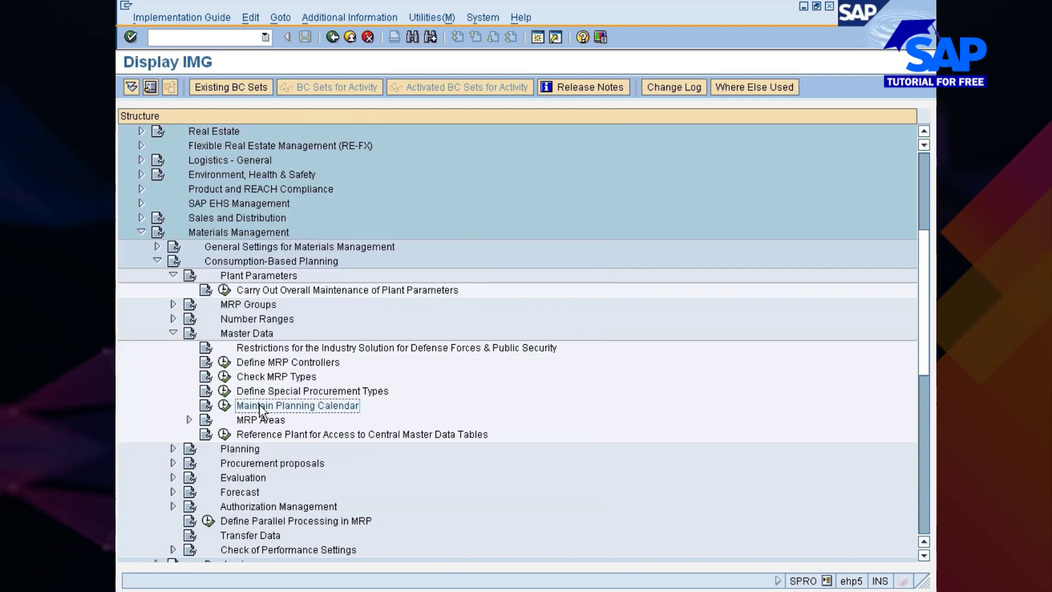
# Open Carry Out Overall Maintenance of Plant Parameters and bring up plant 777C for maintenance
pyautogui.click(224, 290)
pyautogui.click(180, 148)
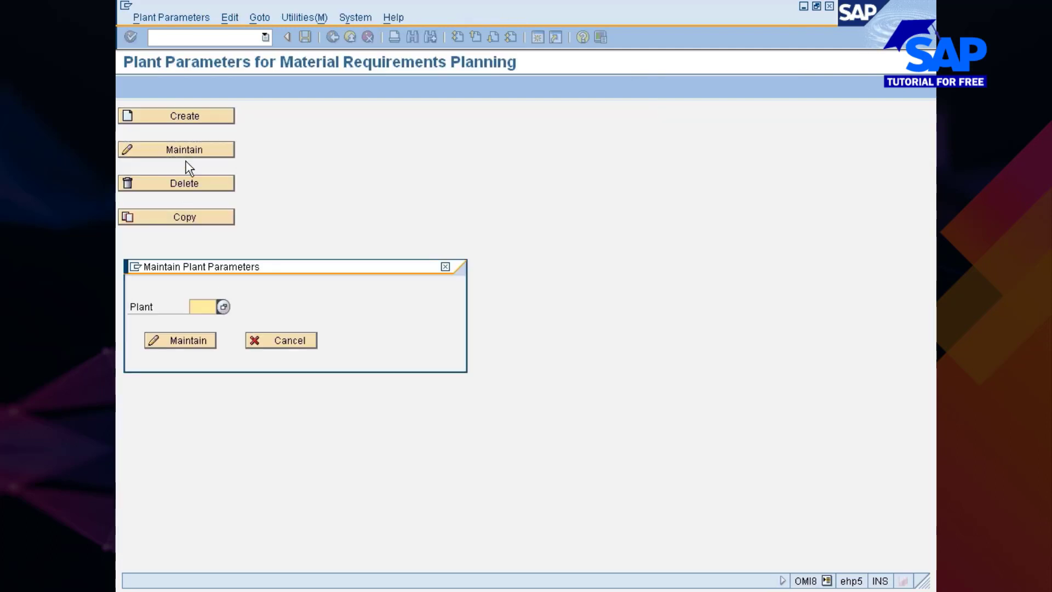
pyautogui.write('7777')
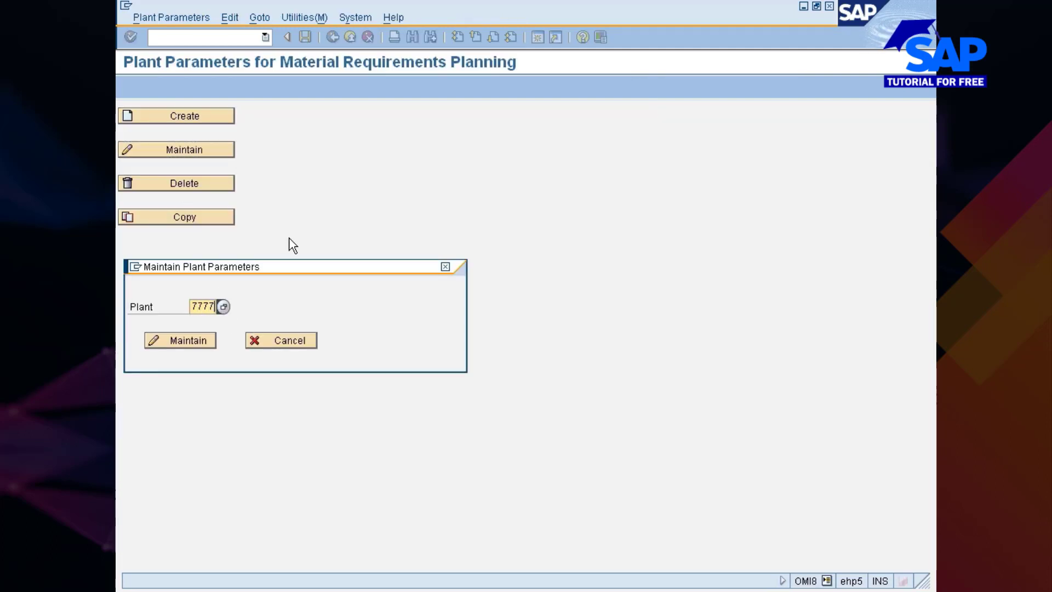
pyautogui.press('Return')
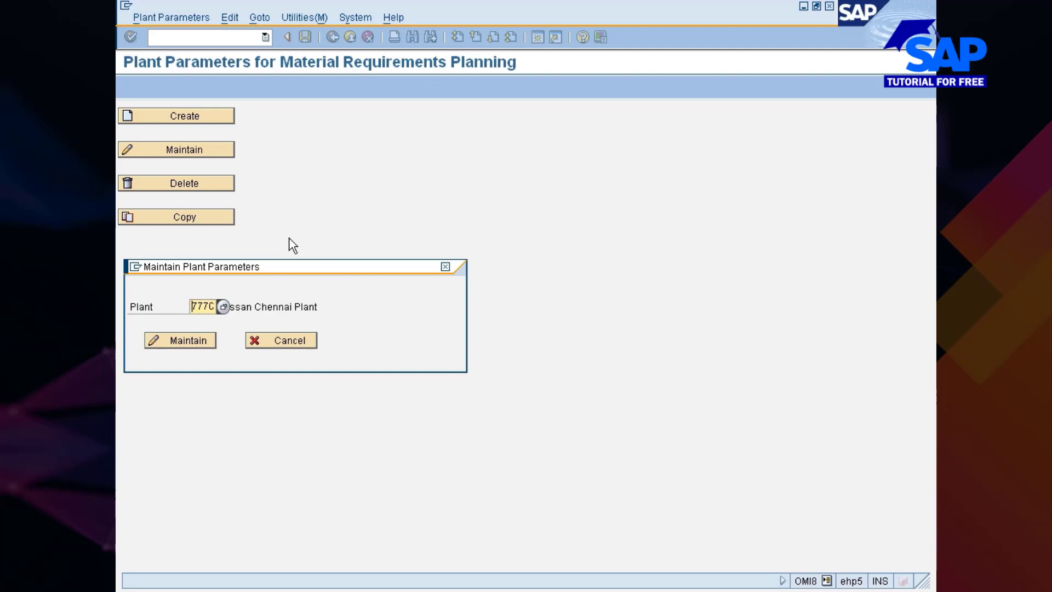
pyautogui.click(186, 339)
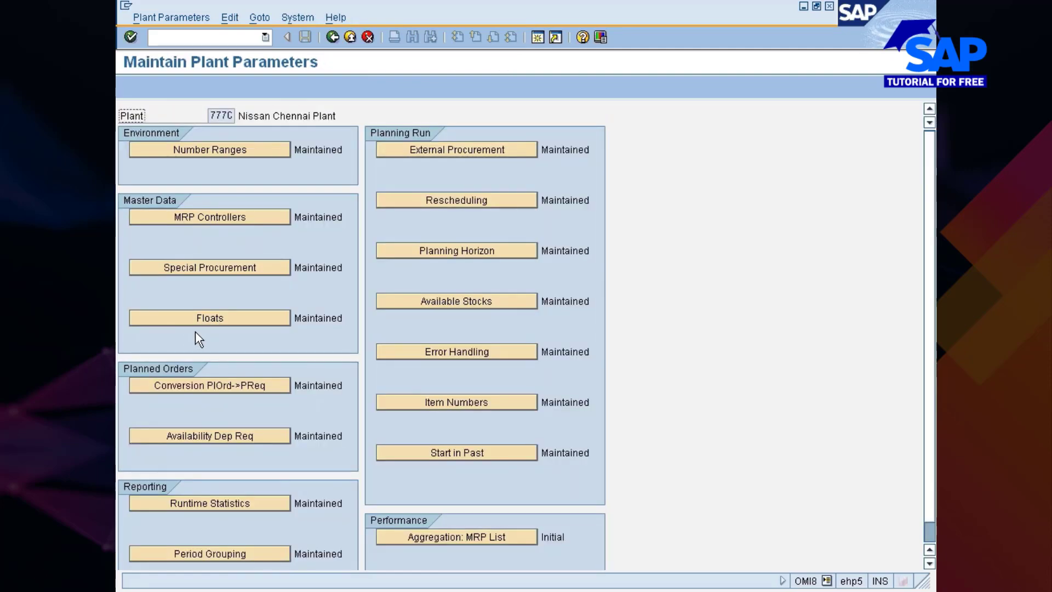
# Open Period Grouping for plant 777C and assign planning calendar 777
pyautogui.click(215, 553)
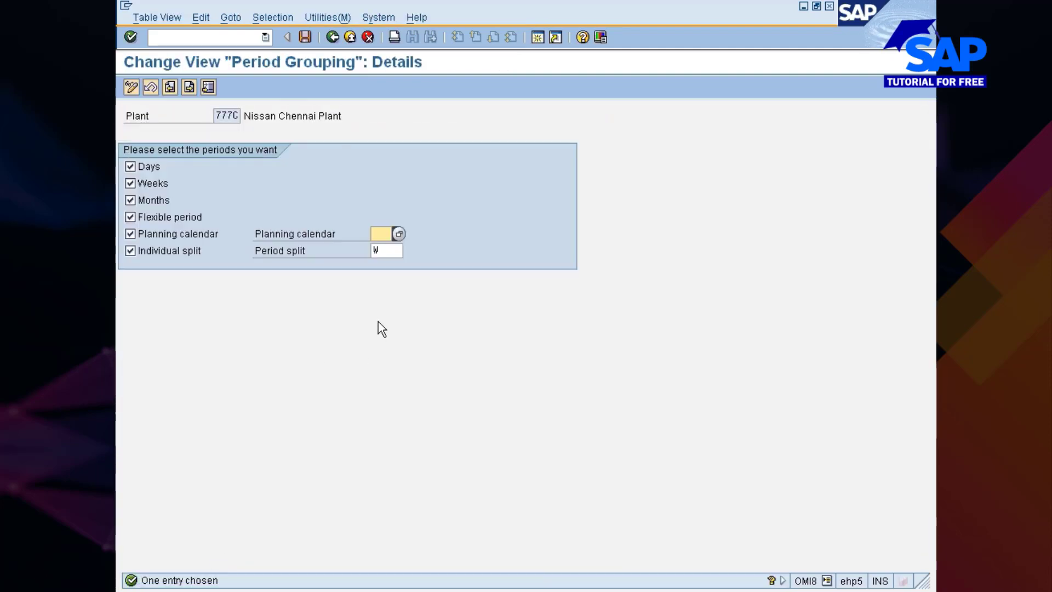
pyautogui.click(398, 231)
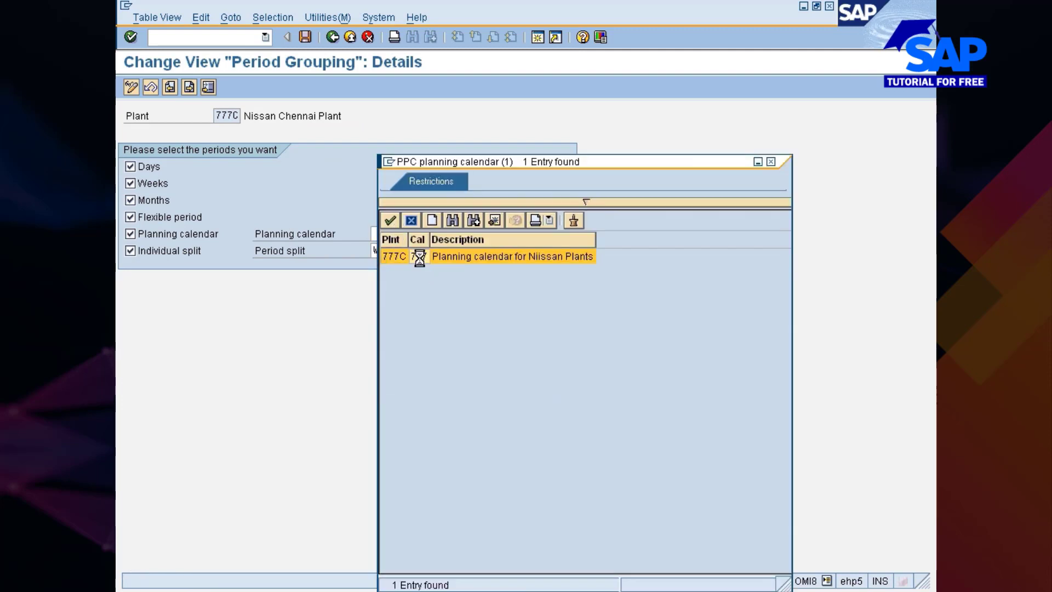
pyautogui.doubleClick(420, 259)
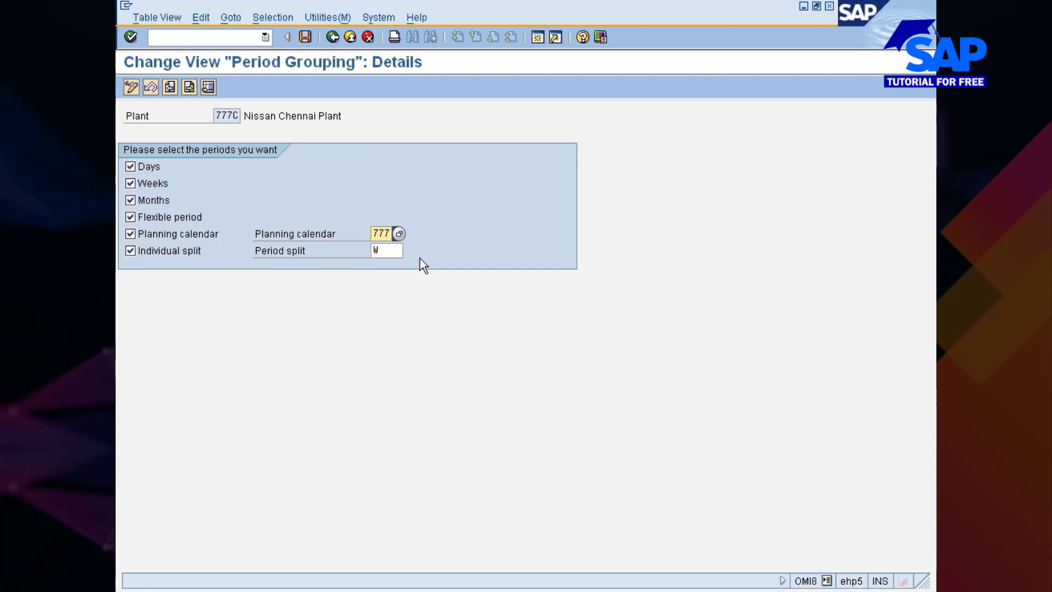
# Save the period grouping in customizing request EC7K900826 and return to the implementation guide
pyautogui.hotkey('ctrl', 's')
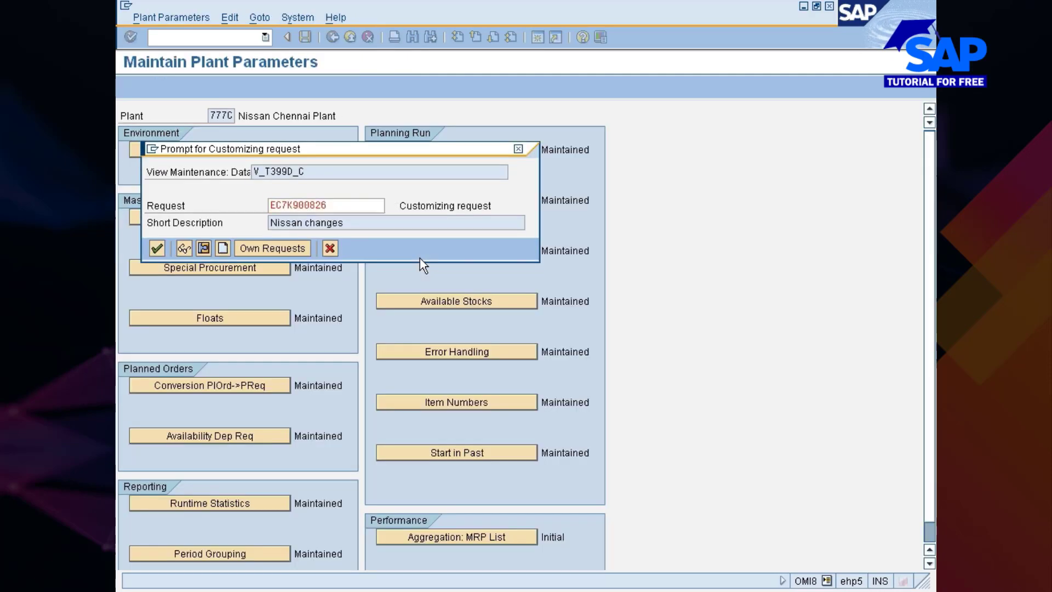
pyautogui.press('Return')
pyautogui.press('F3')
pyautogui.press('F3')
pyautogui.press('F3')
pyautogui.press('F3')
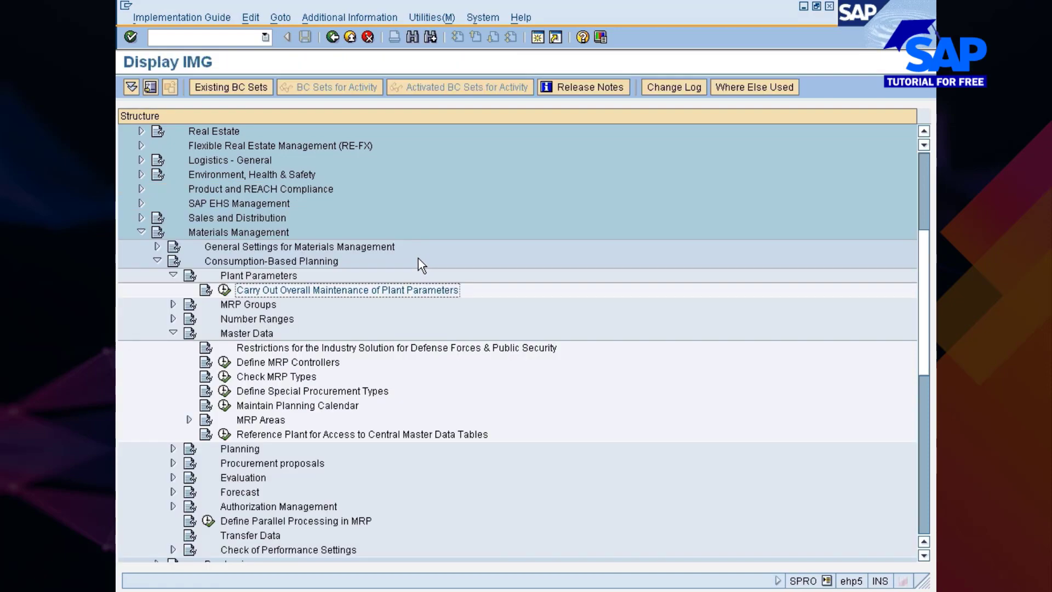
# Check the MRP area activation setting in Activate MRP for MRP Areas and return to the implementation guide
pyautogui.click(256, 418)
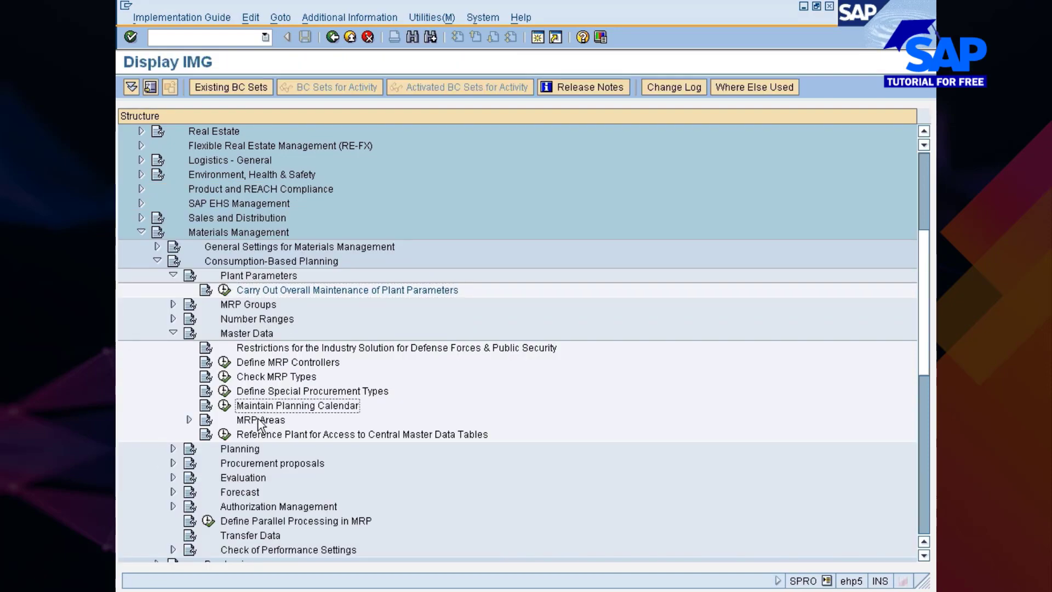
pyautogui.click(189, 419)
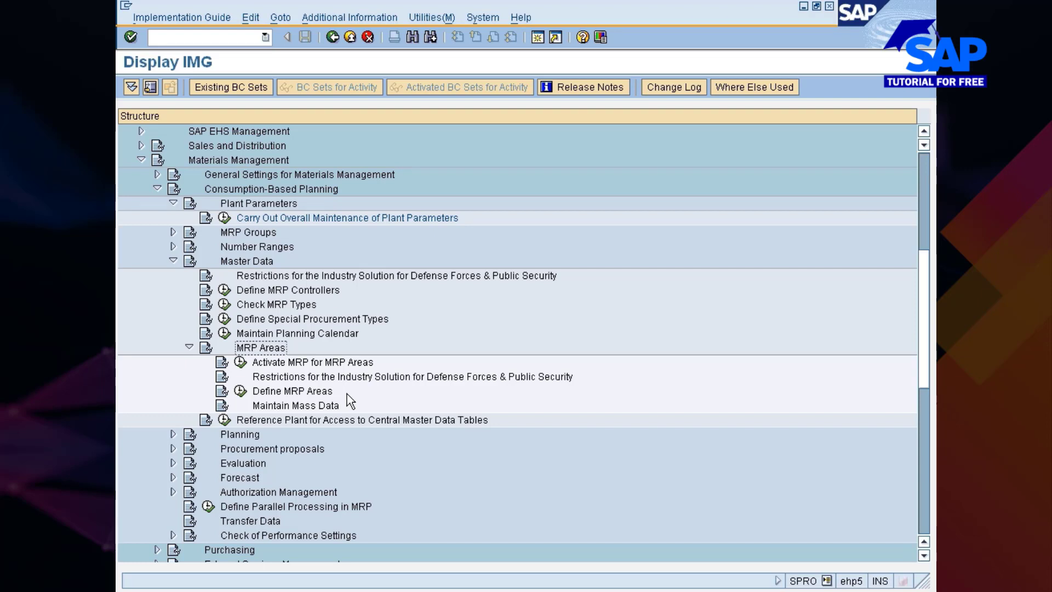
pyautogui.click(240, 362)
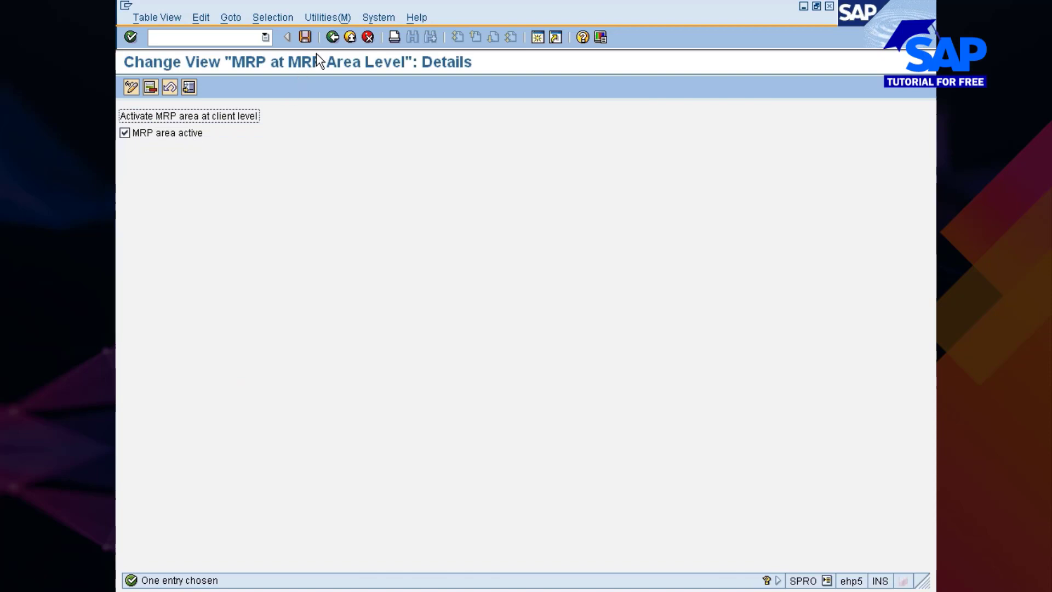
pyautogui.click(329, 37)
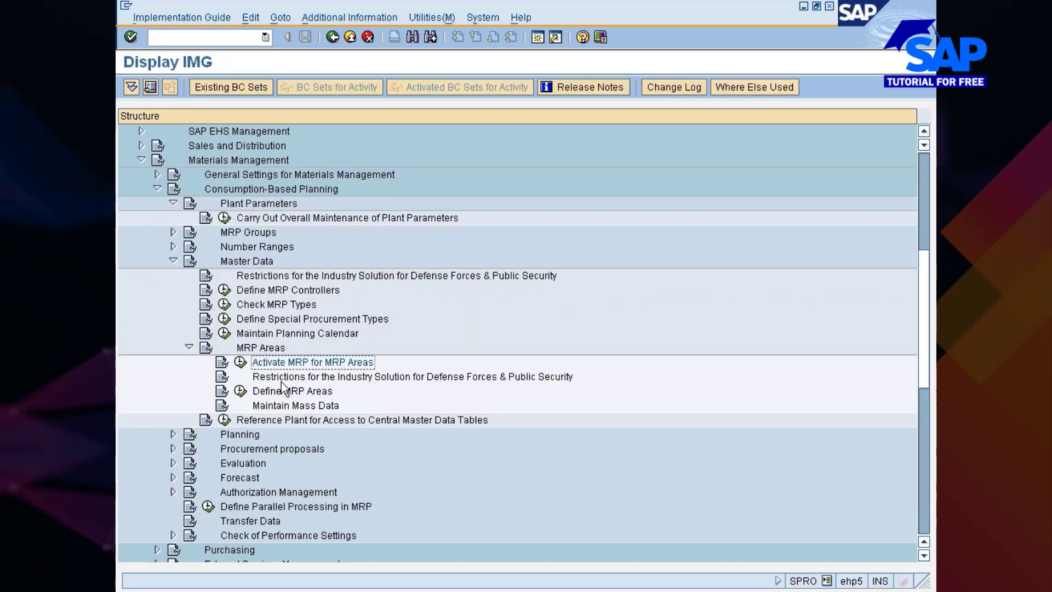
# Open Define MRP Areas at entry 777C and view the available MRP area types
pyautogui.click(241, 391)
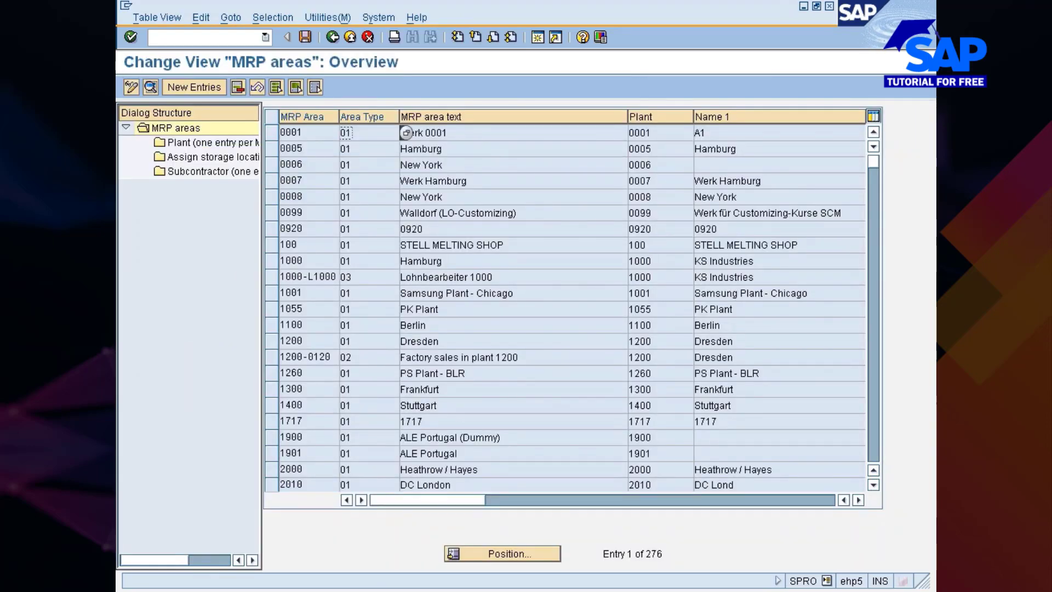
pyautogui.click(508, 558)
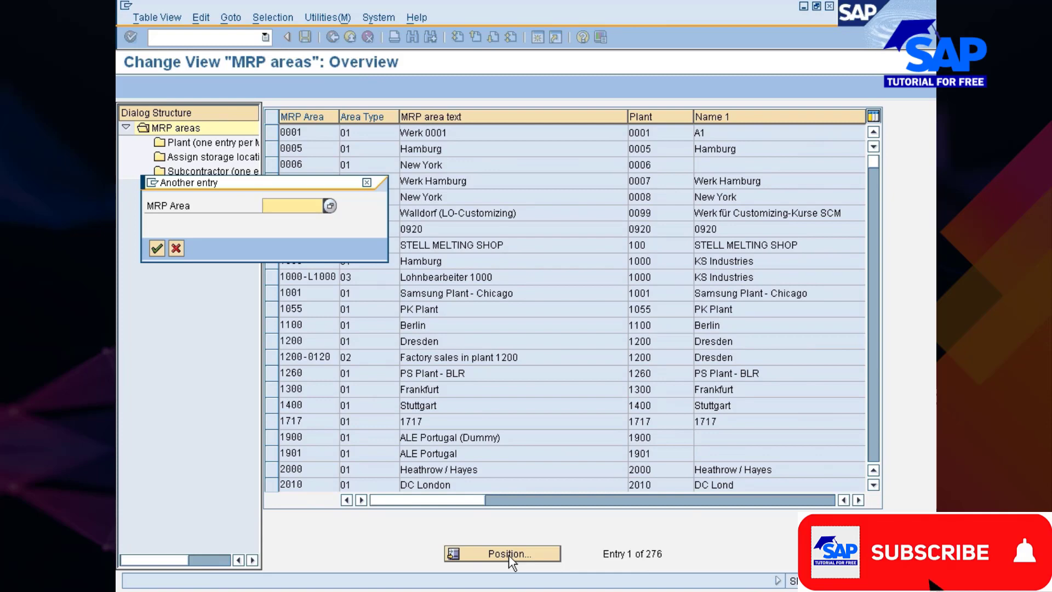
pyautogui.write('777C')
pyautogui.press('Return')
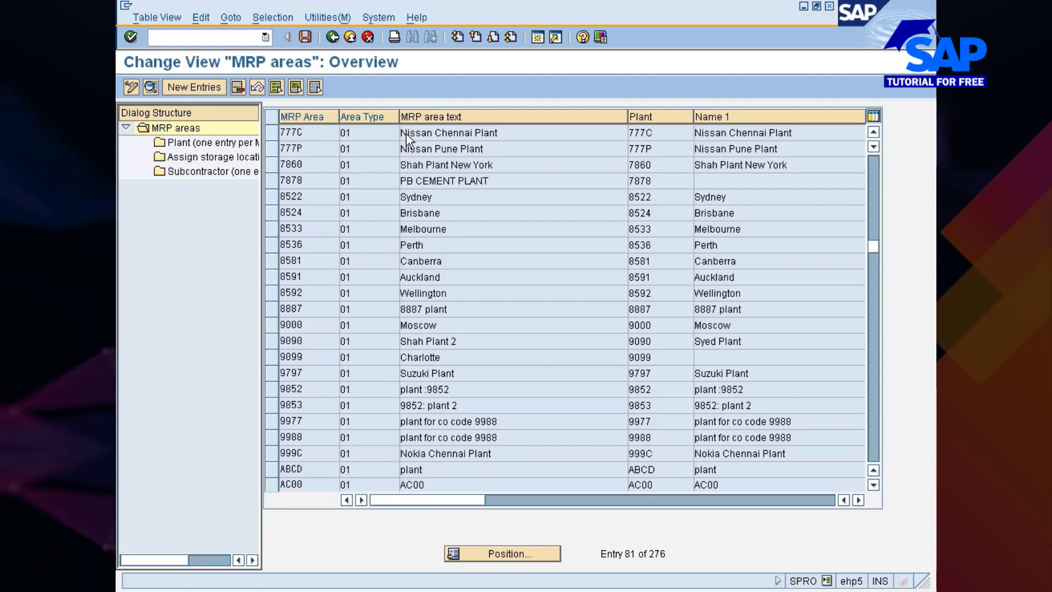
pyautogui.press('F4')
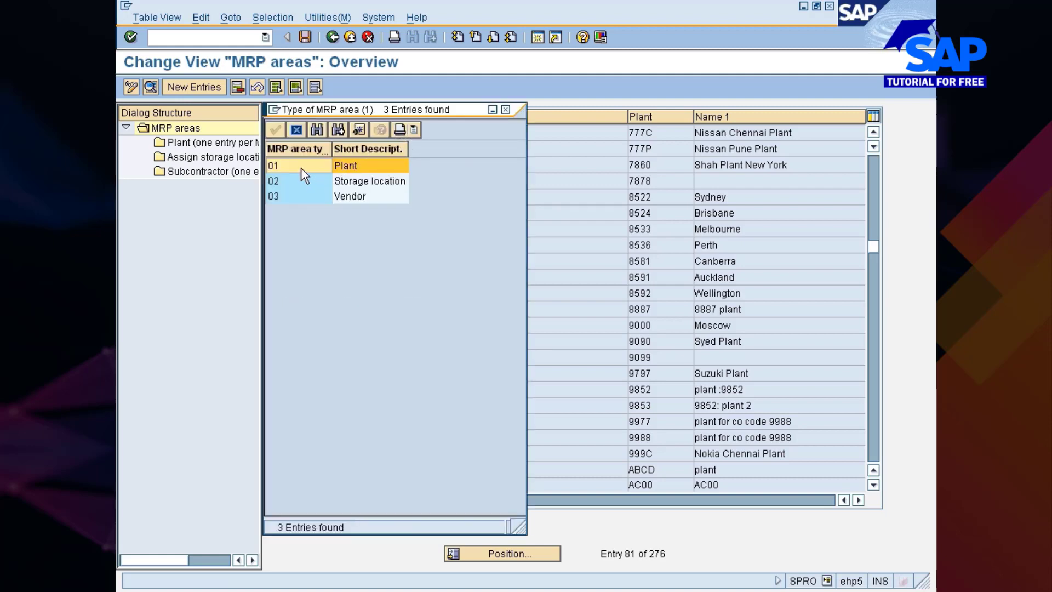
pyautogui.click(504, 110)
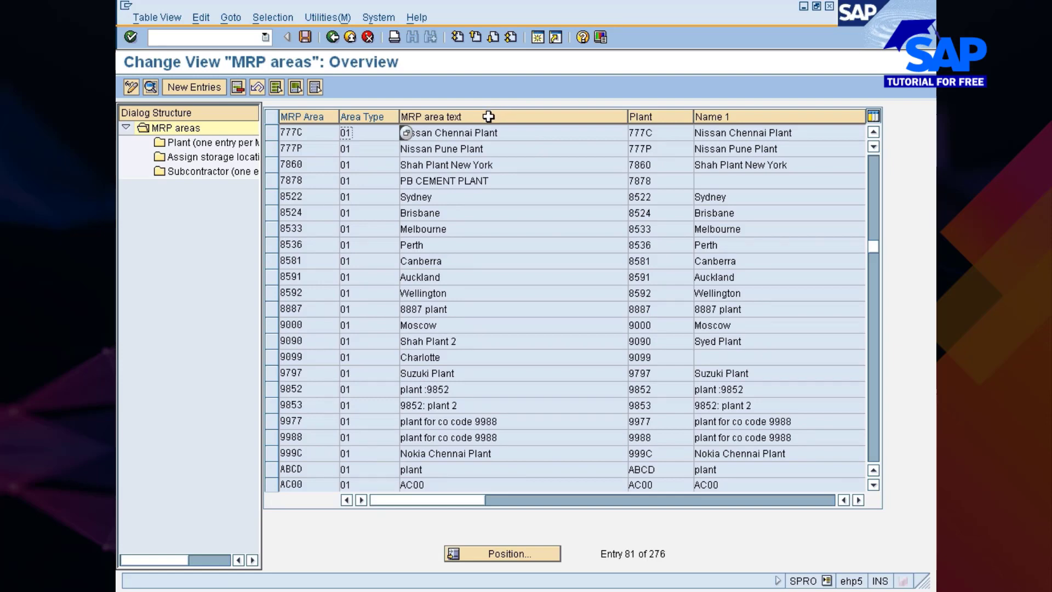
# Try to delete MRP area 777P, Nissan Pune Plant, with its dependent entries and save the change
pyautogui.click(271, 149)
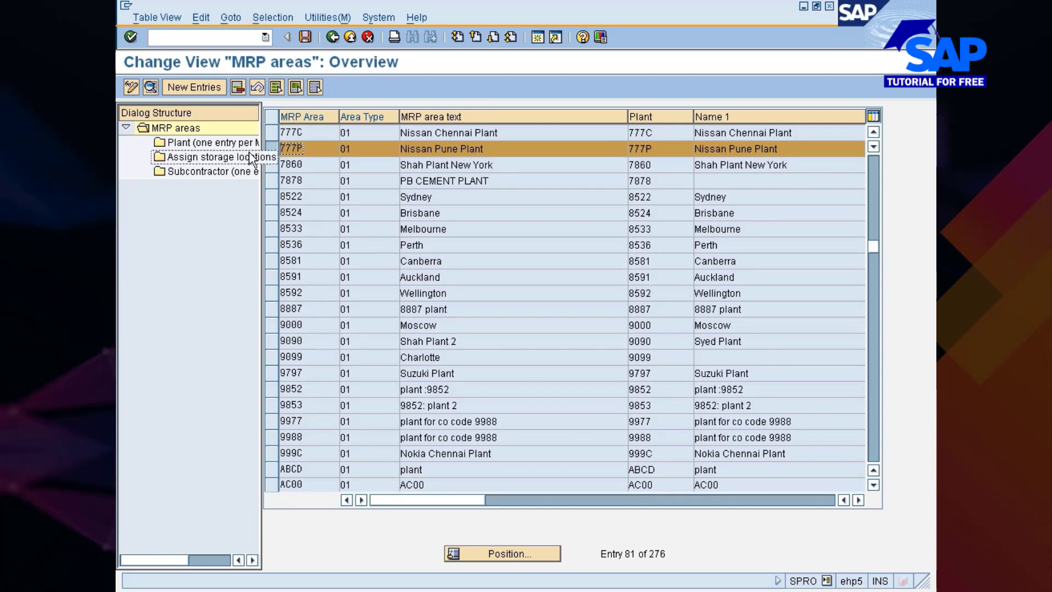
pyautogui.click(237, 88)
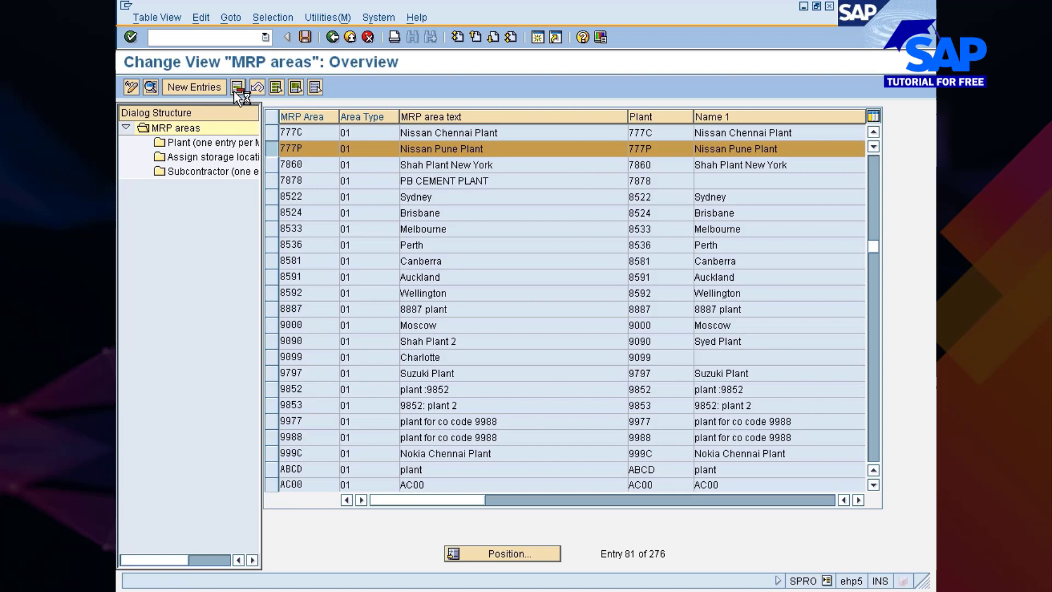
pyautogui.click(522, 238)
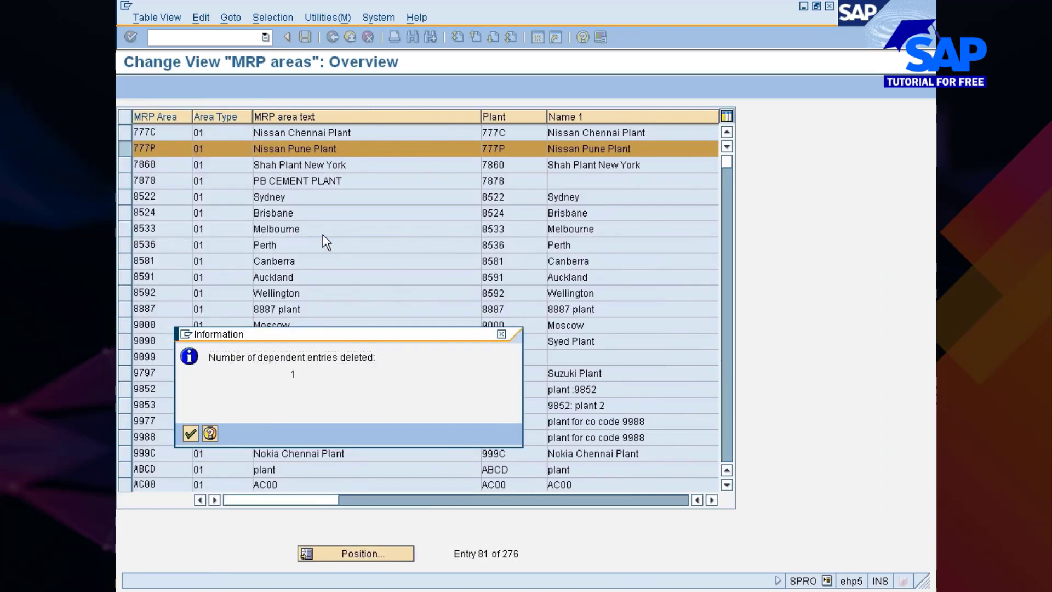
pyautogui.press('Return')
pyautogui.hotkey('ctrl', 's')
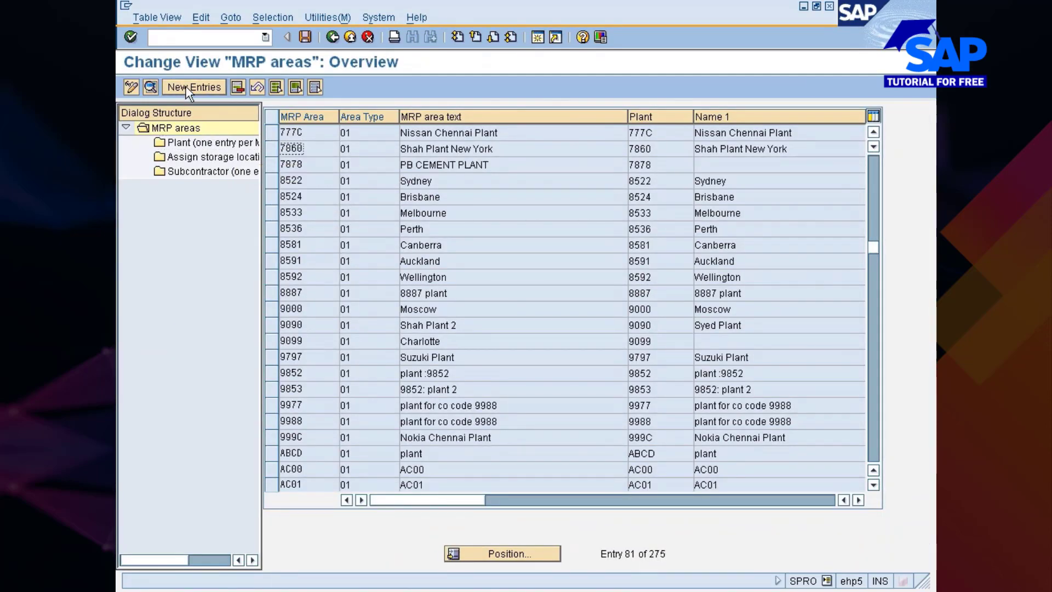
# Start a new MRP area entry with code 777P and the text "Sloc level MRP for Pune plant"
pyautogui.click(187, 88)
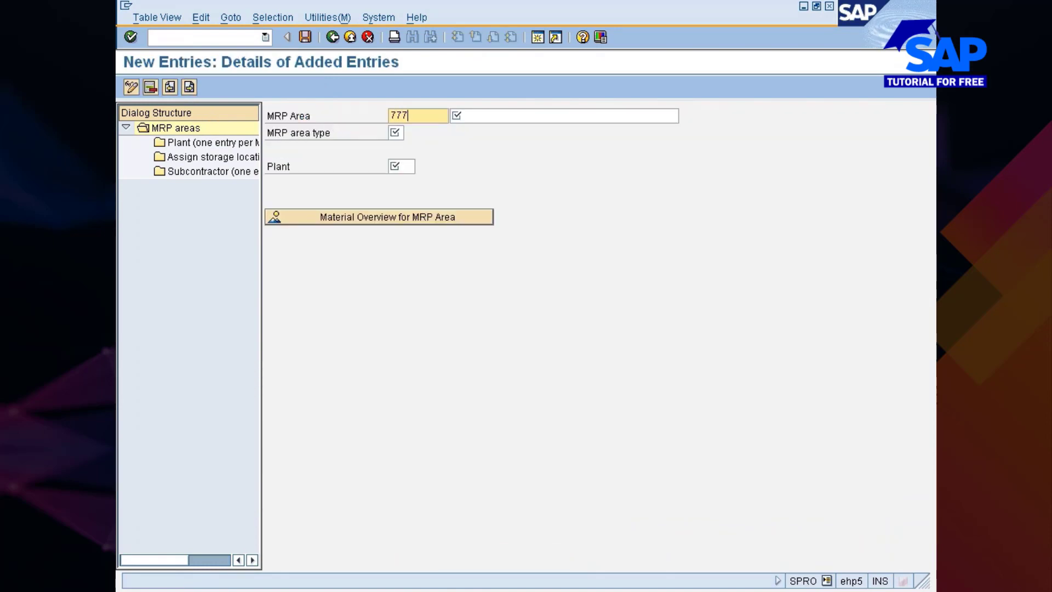
pyautogui.write('777p')
pyautogui.press('Tab')
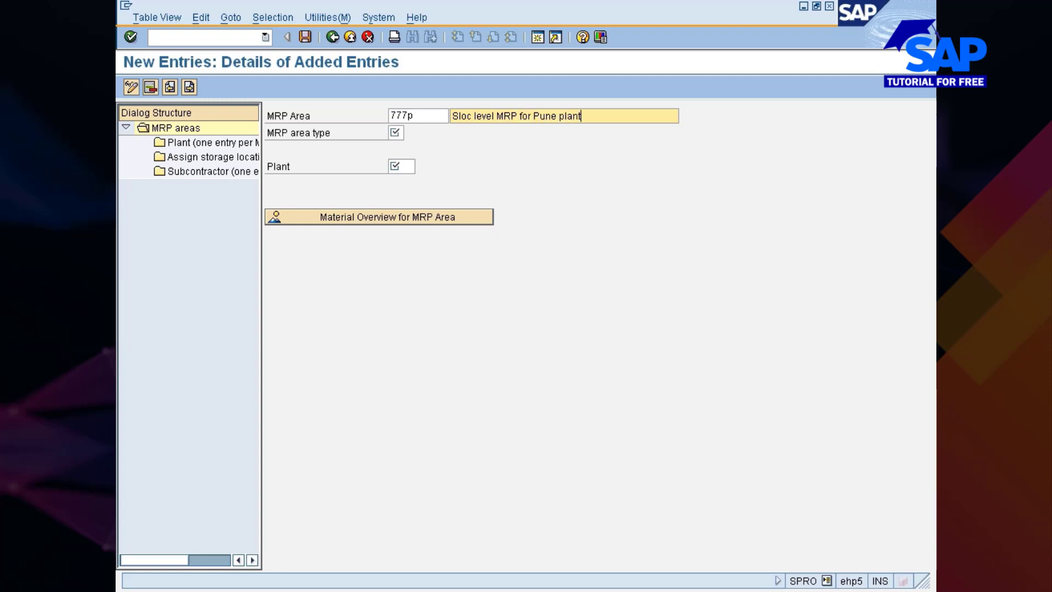
pyautogui.press('Return')
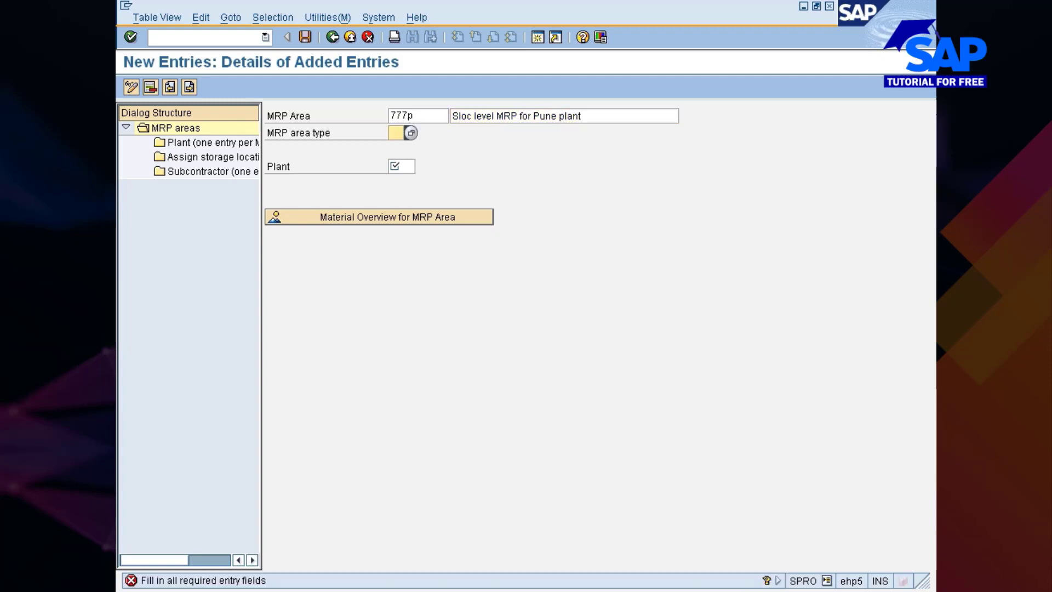
pyautogui.hotkey('shift', 'Tab')
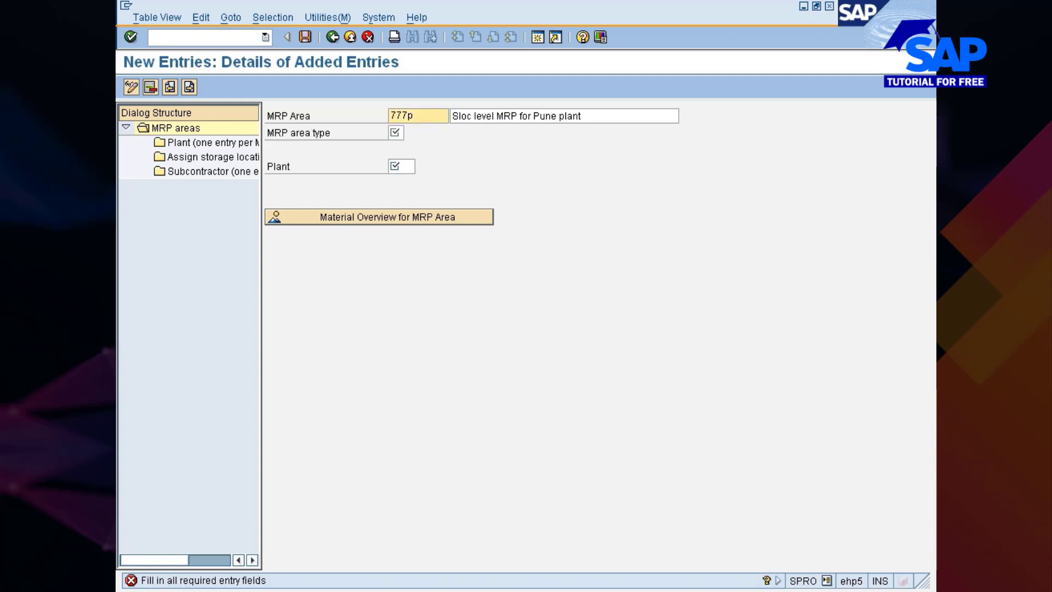
pyautogui.press('BackSpace')
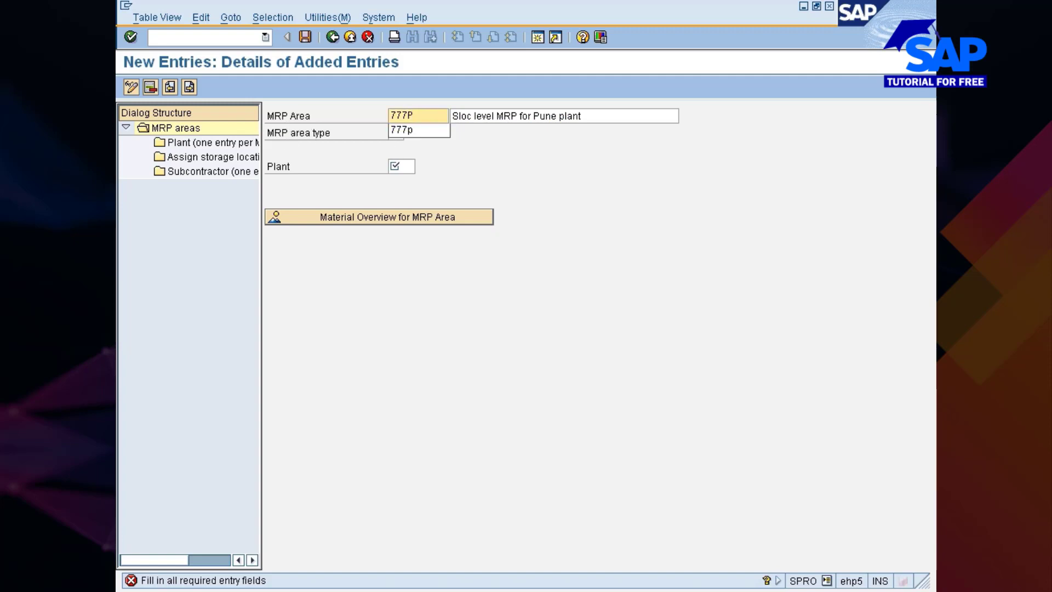
pyautogui.press('Tab')
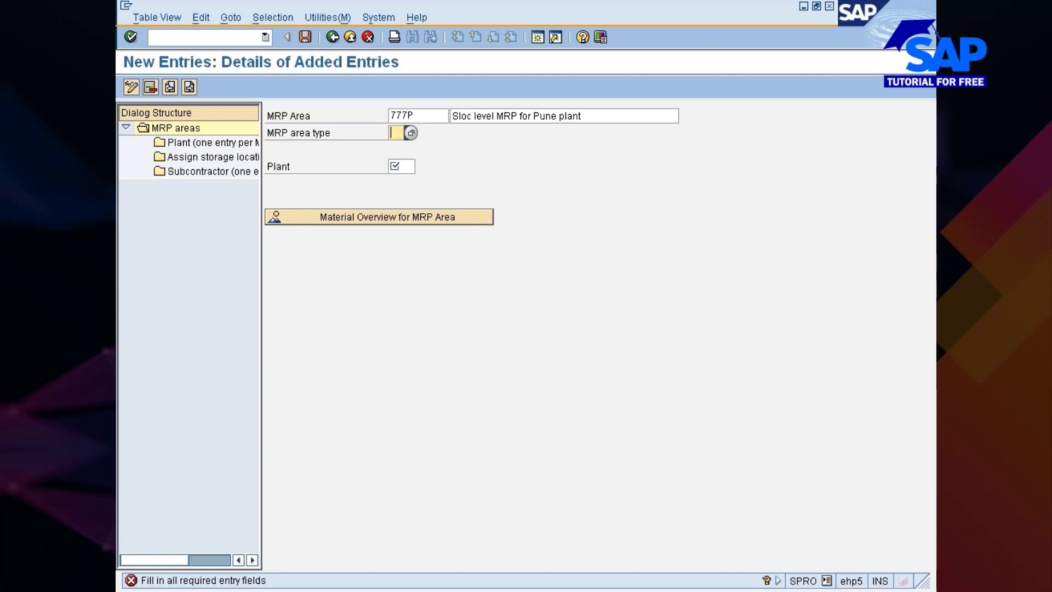
# Set the new MRP area's type to 02 (Storage location) and its plant to 777P
pyautogui.click(411, 132)
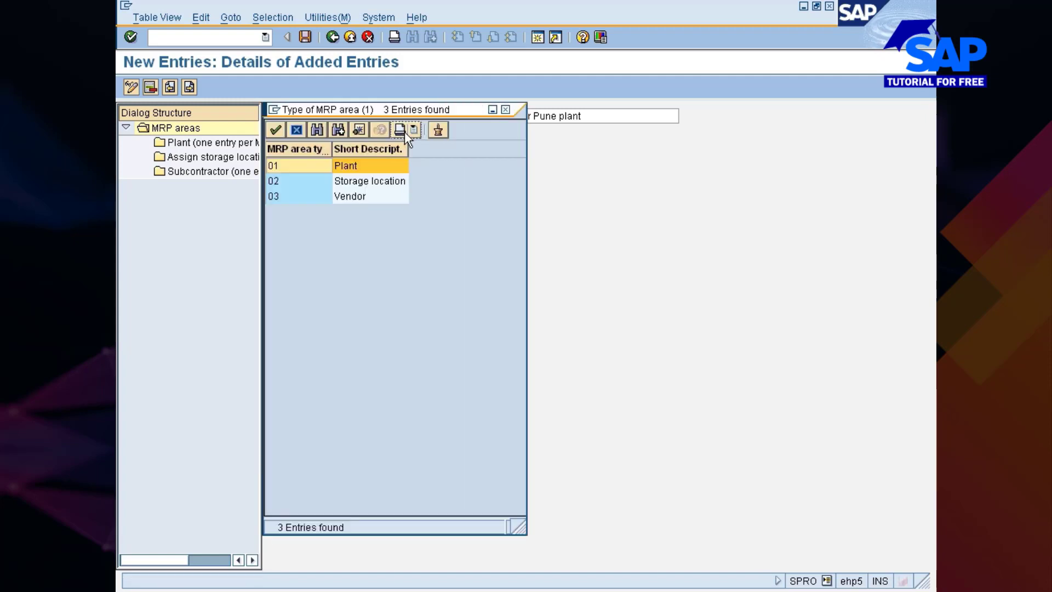
pyautogui.doubleClick(333, 182)
pyautogui.press('Tab')
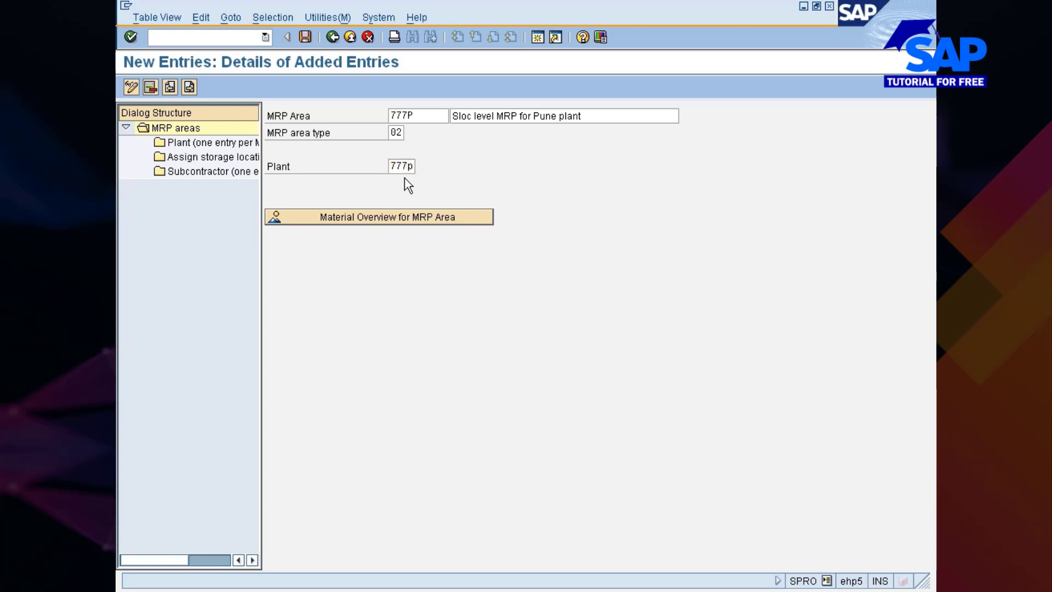
pyautogui.press('Return')
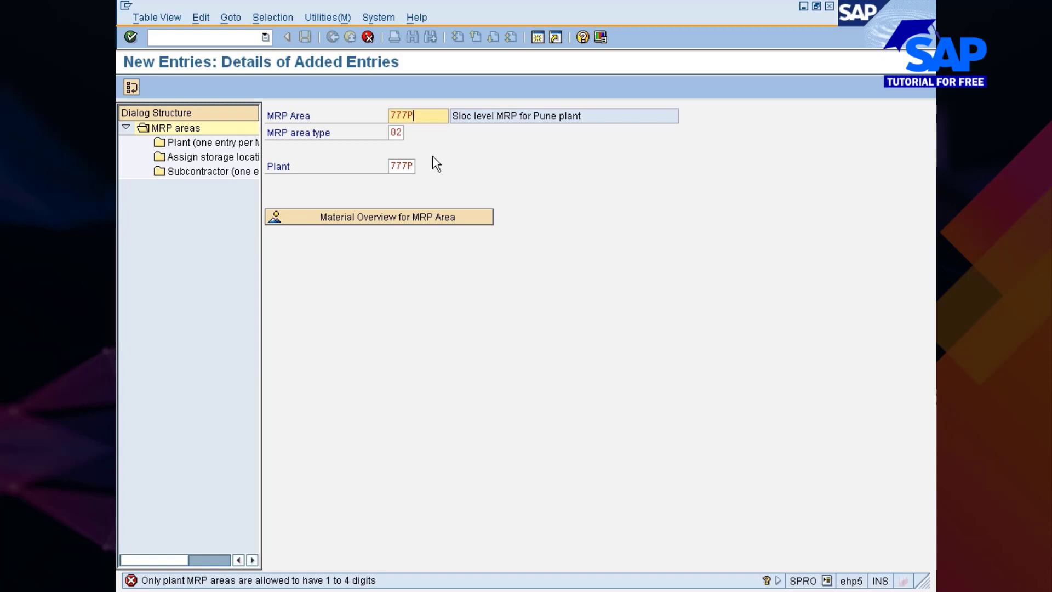
# Change the new MRP area's code to 7777P and validate the entry
pyautogui.press('BackSpace')
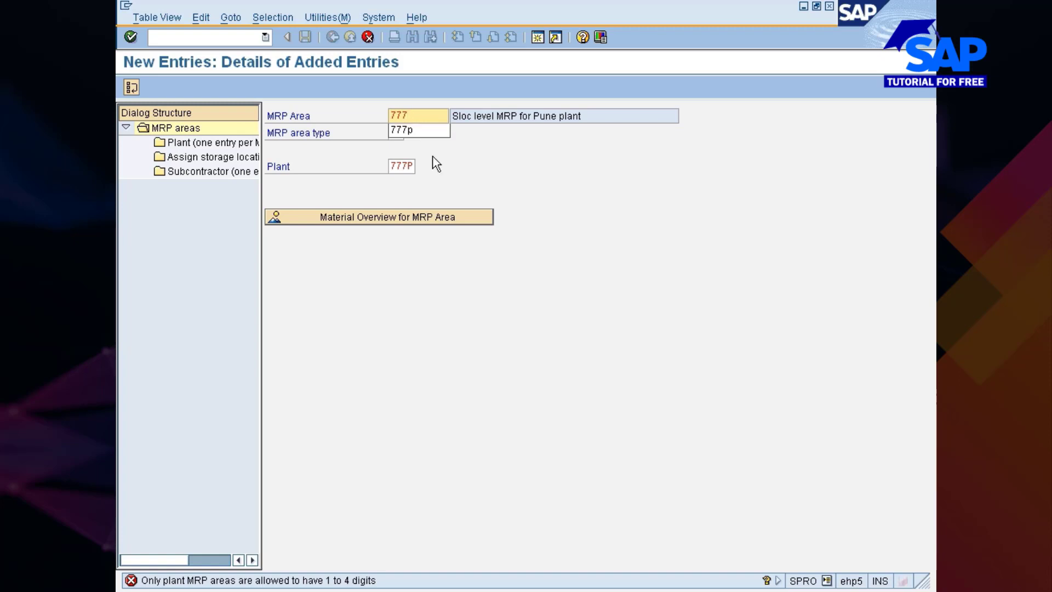
pyautogui.press('Return')
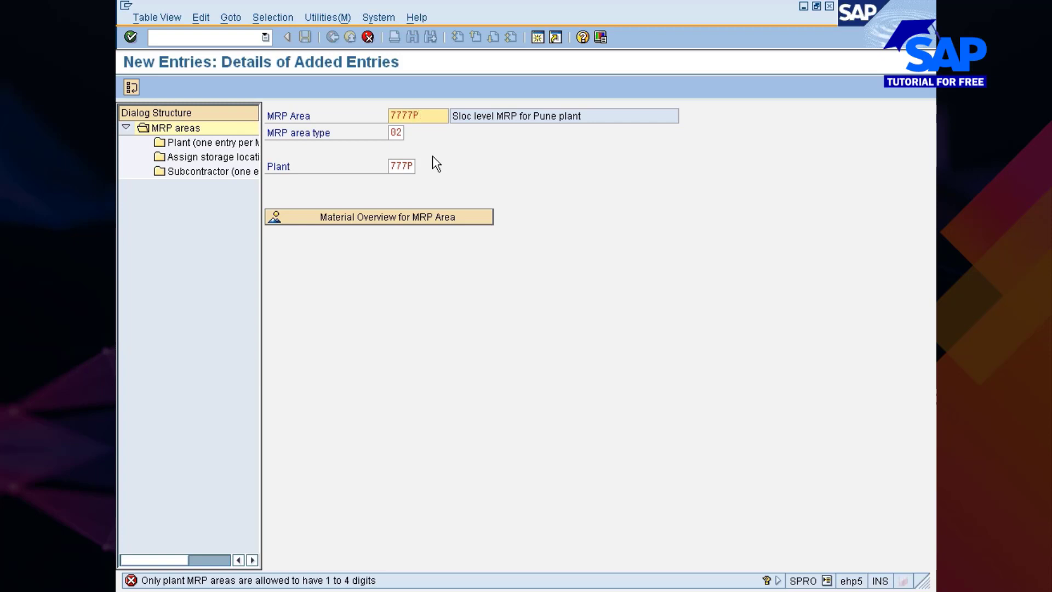
pyautogui.press('Return')
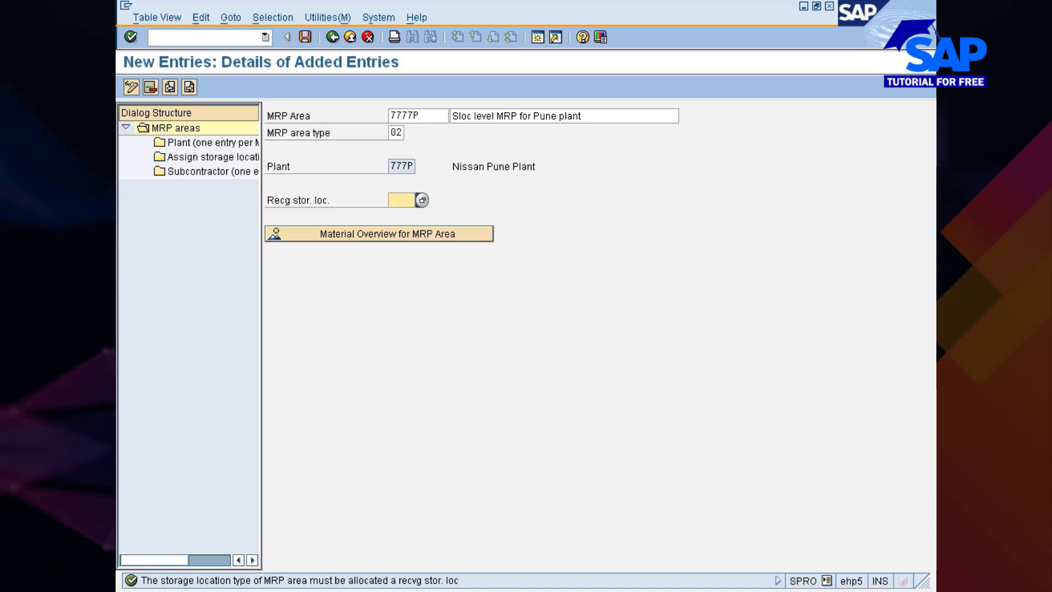
# Assign receiving storage location 0001 (Raw Matl Sloc) to the new MRP area and save the entry
pyautogui.click(422, 201)
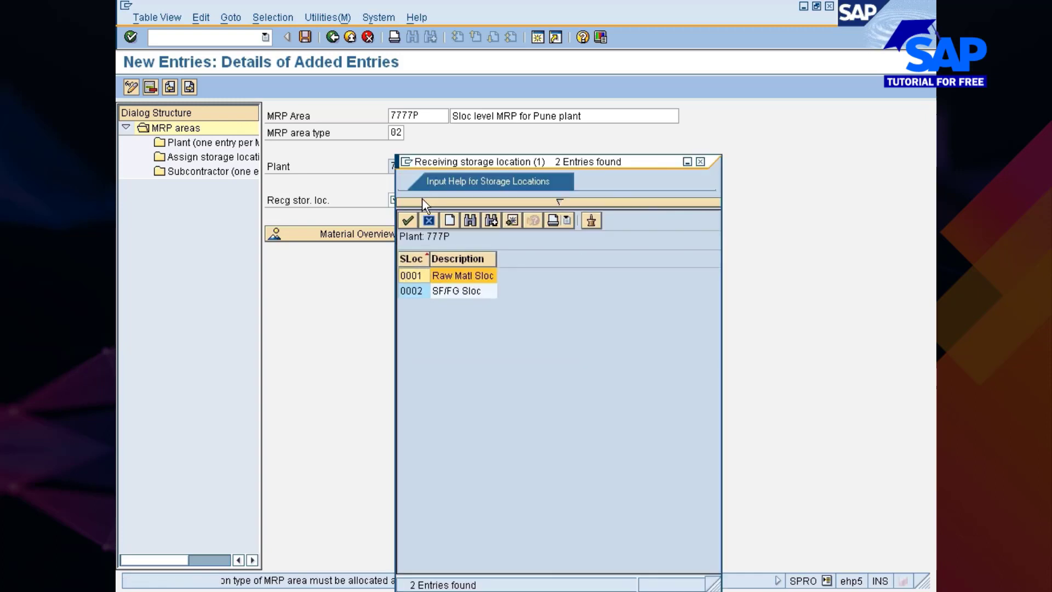
pyautogui.doubleClick(411, 275)
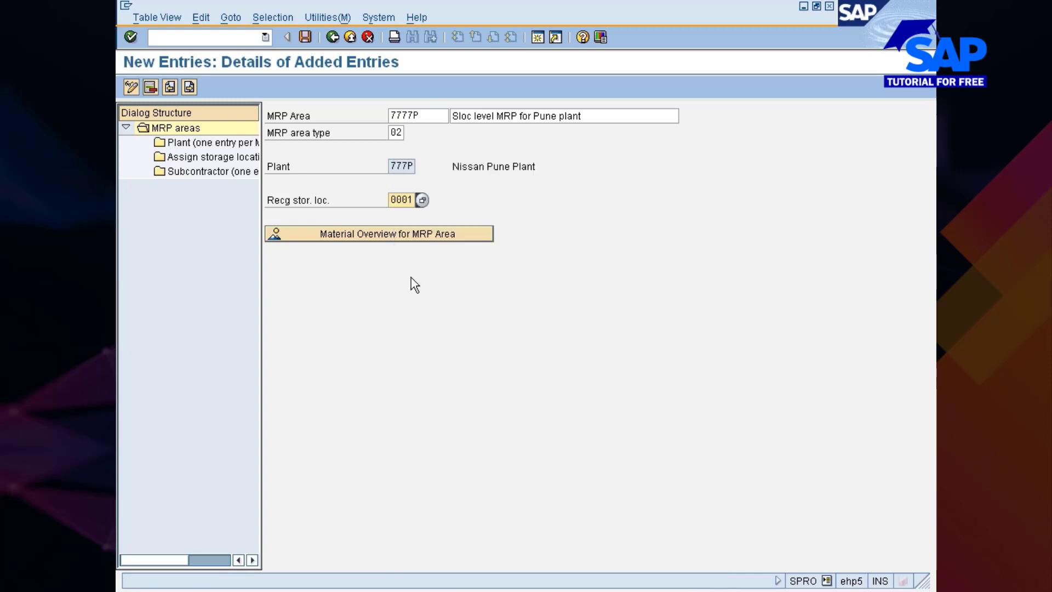
pyautogui.press('Return')
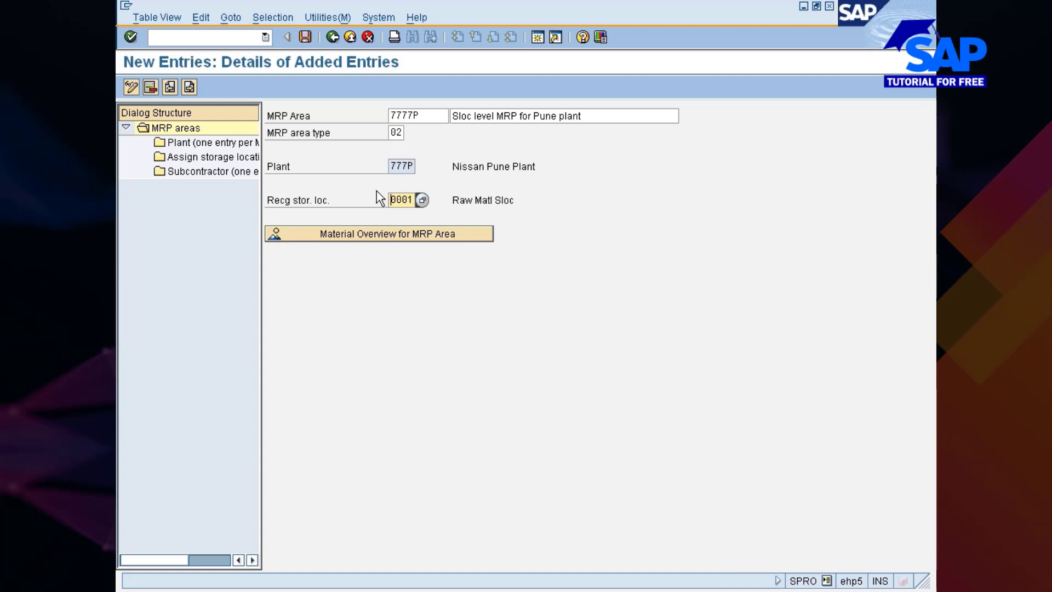
pyautogui.click(303, 37)
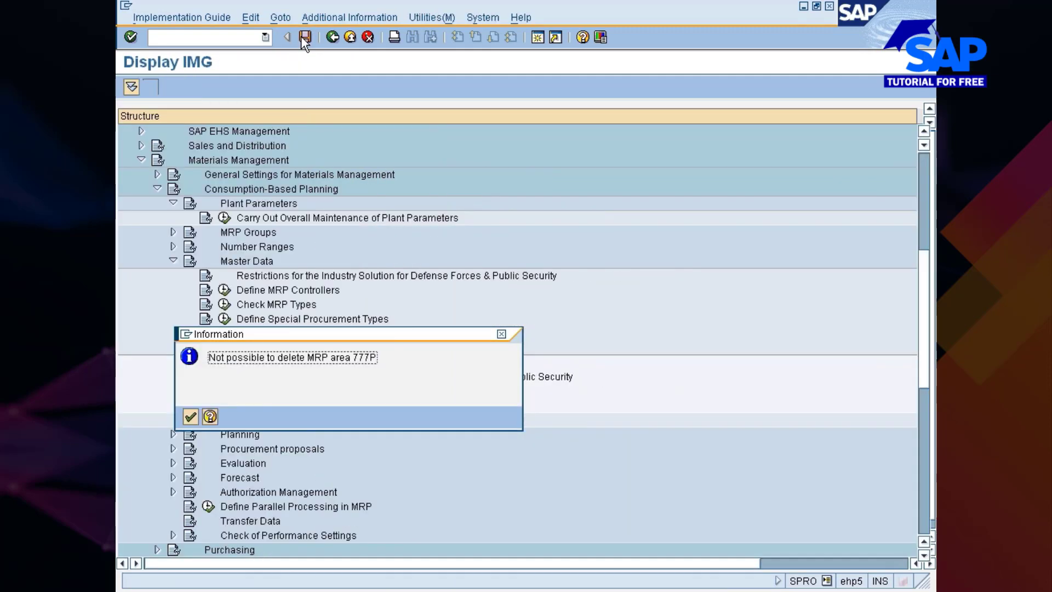
pyautogui.click(190, 417)
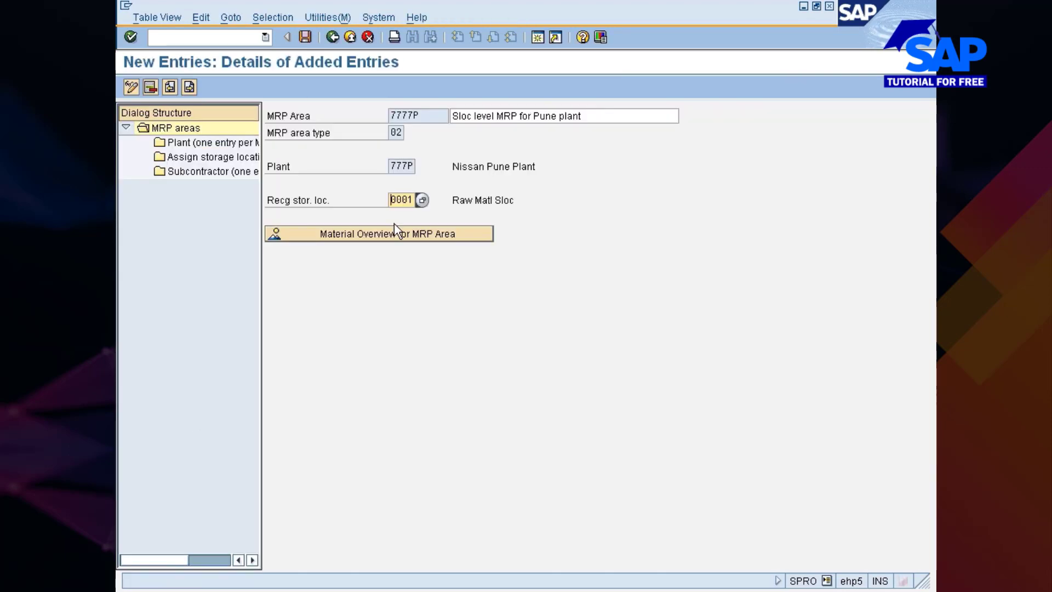
# Review the storage location and plant assignments of MRP area 7777P and try to save the entry
pyautogui.doubleClick(194, 158)
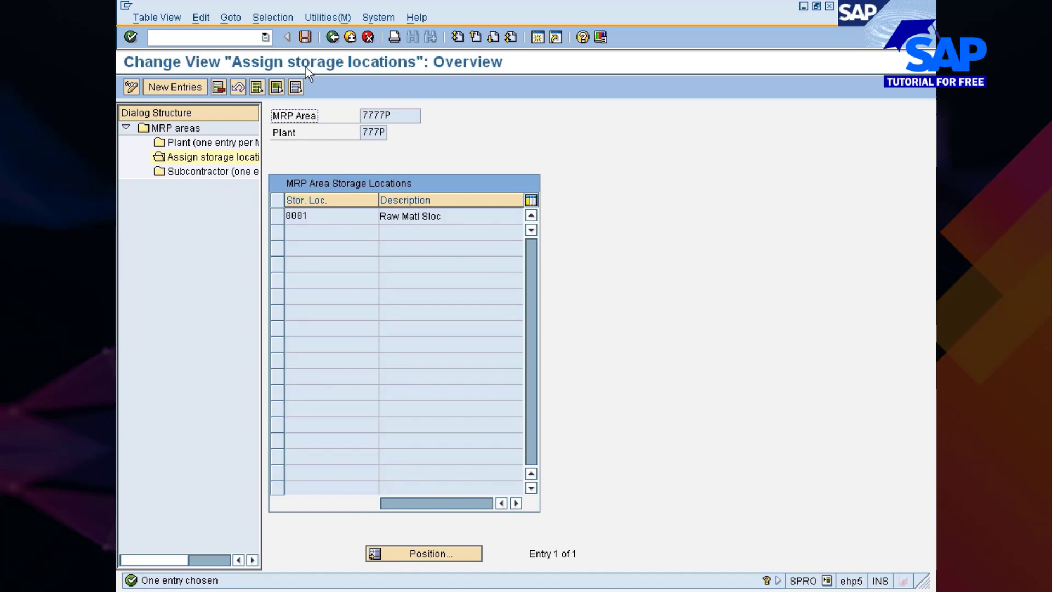
pyautogui.click(305, 37)
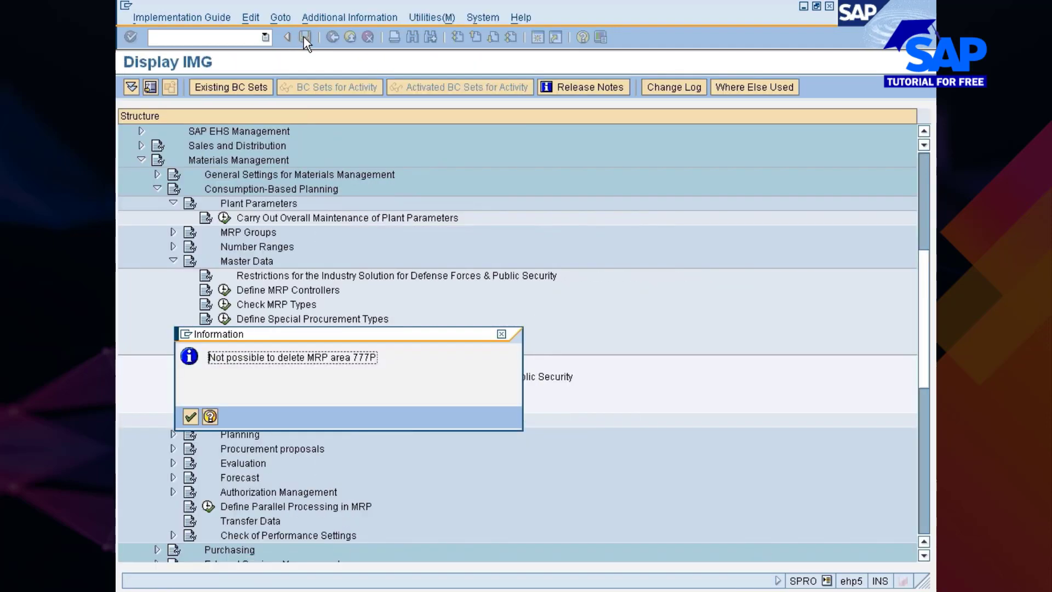
pyautogui.press('Return')
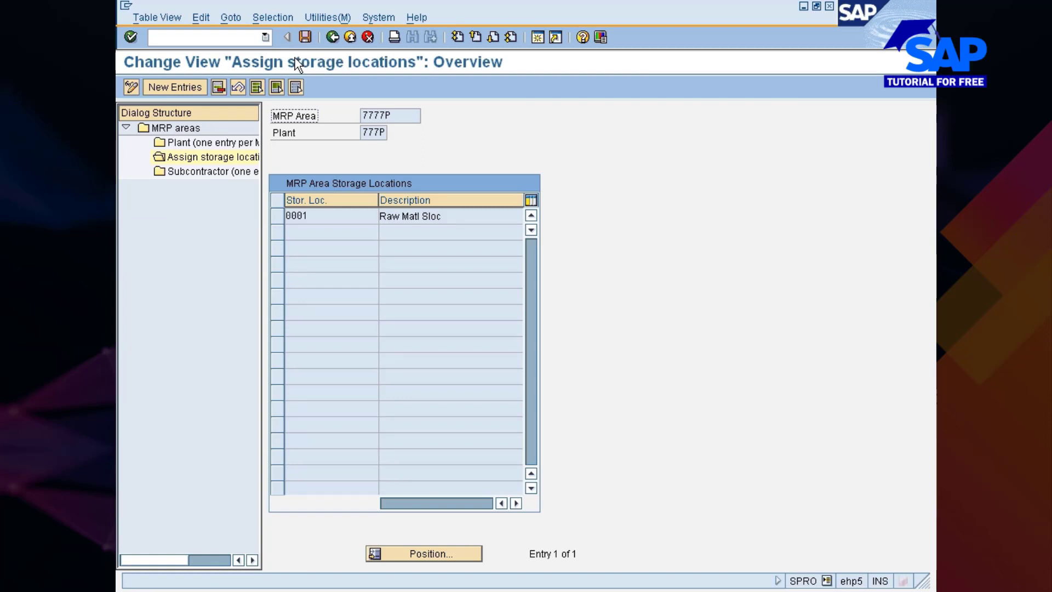
pyautogui.doubleClick(210, 145)
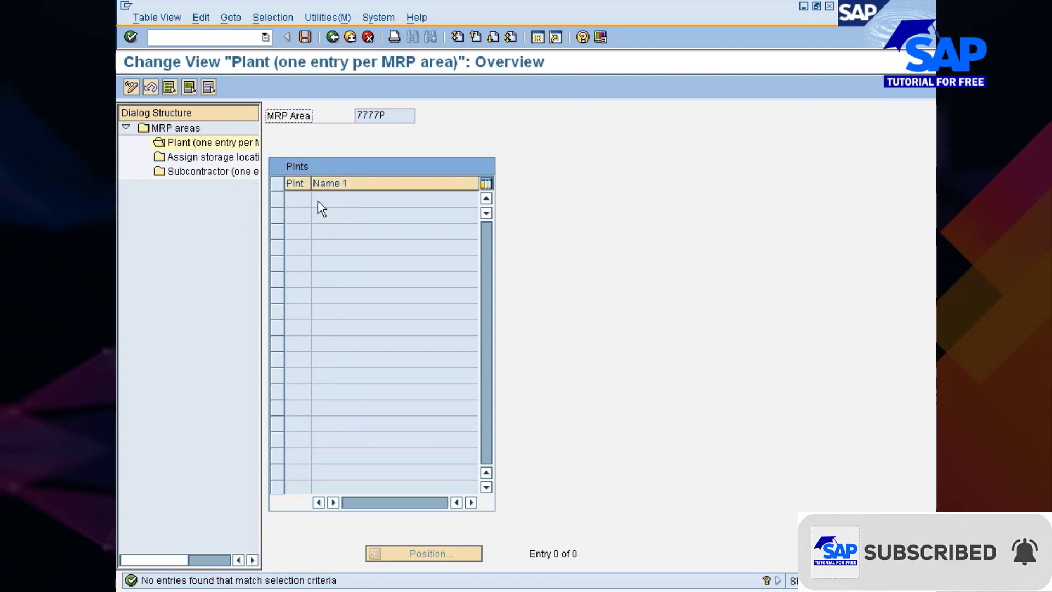
pyautogui.doubleClick(204, 157)
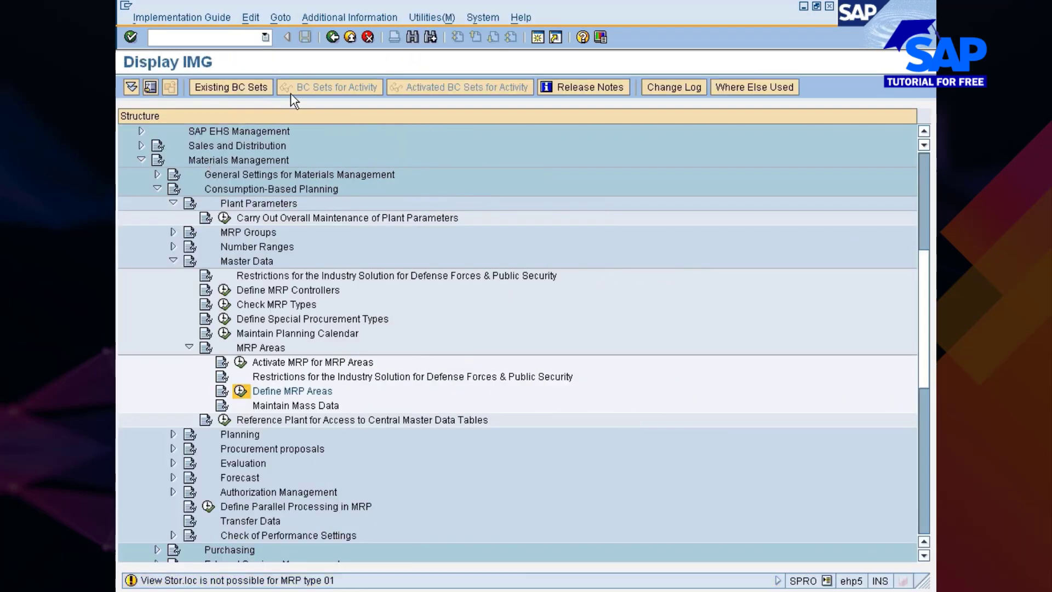
# Try to reopen the Define MRP Areas activity from the implementation guide
pyautogui.click(241, 391)
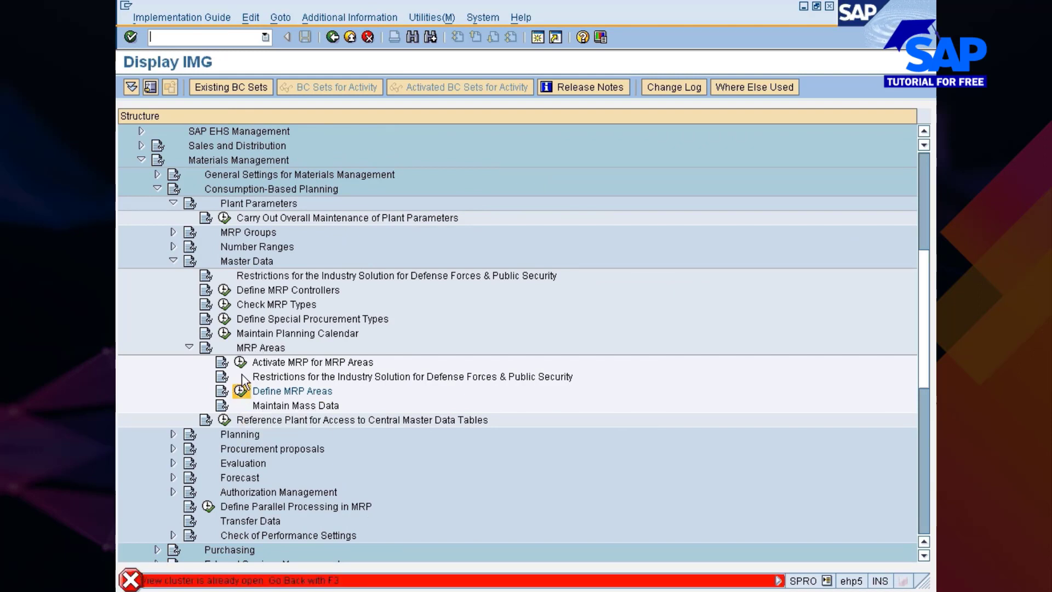
pyautogui.press('Return')
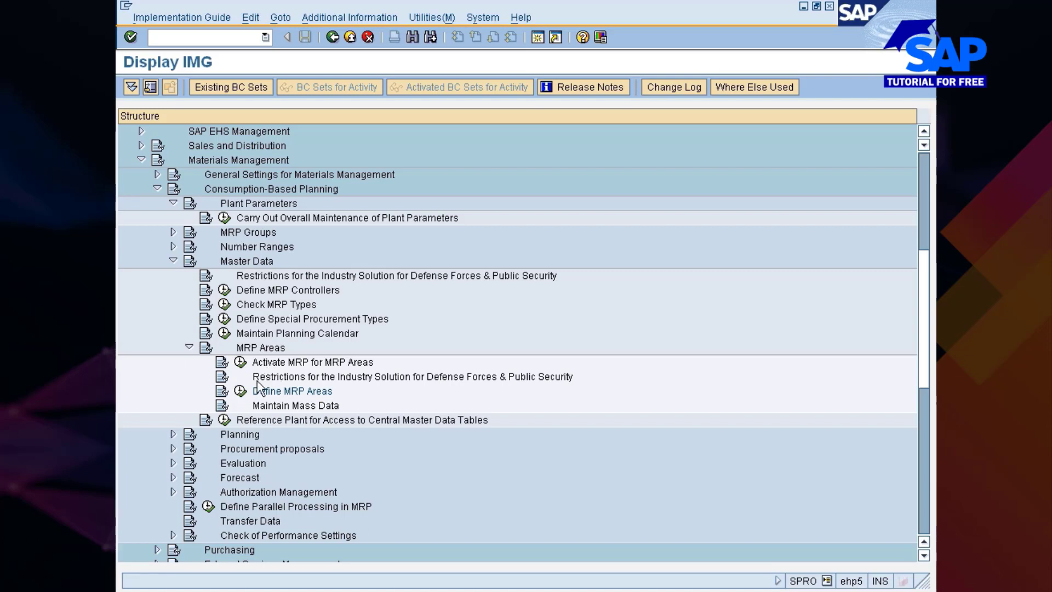
pyautogui.click(241, 391)
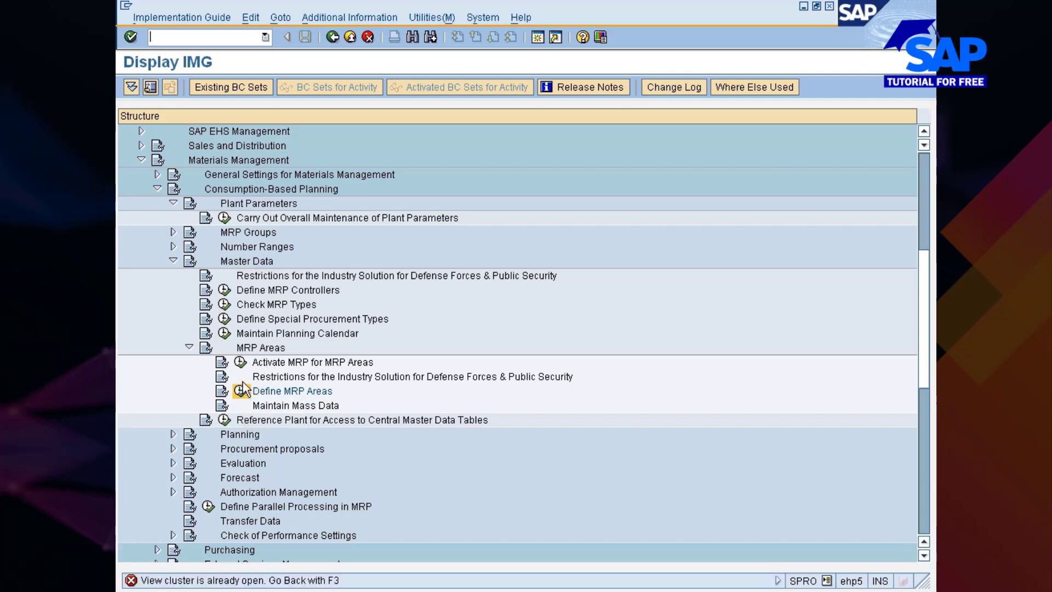
pyautogui.click(603, 591)
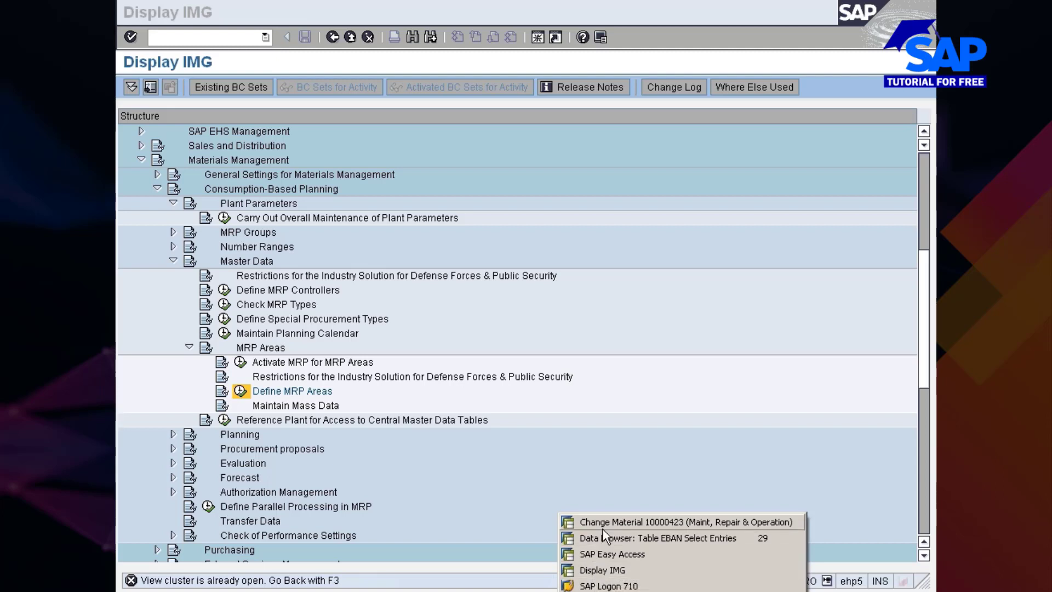
pyautogui.click(476, 456)
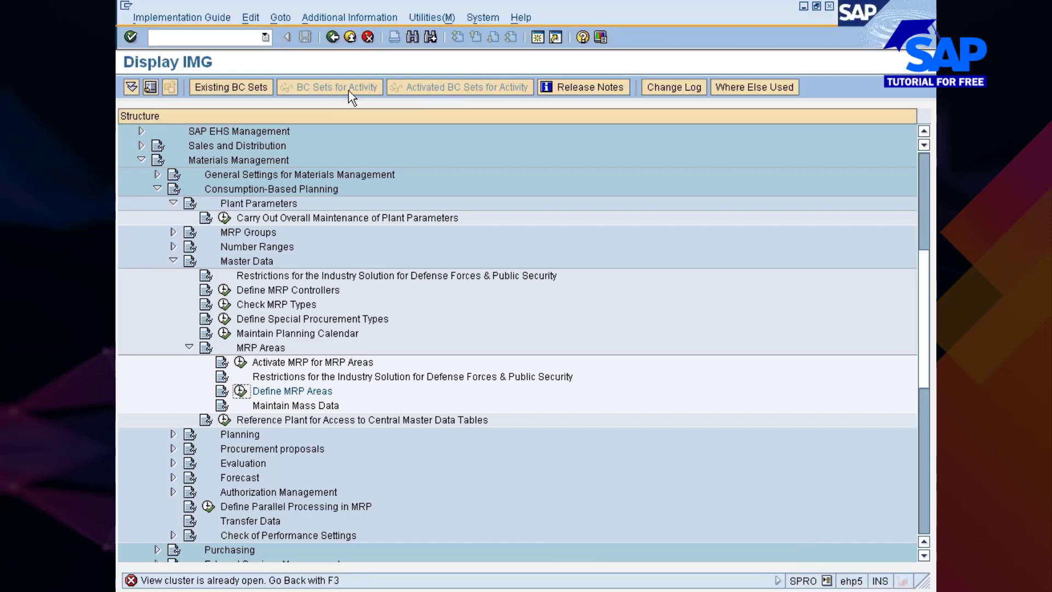
# Leave the customizing session and reopen the SAP Reference IMG through transaction SPRO
pyautogui.click(333, 37)
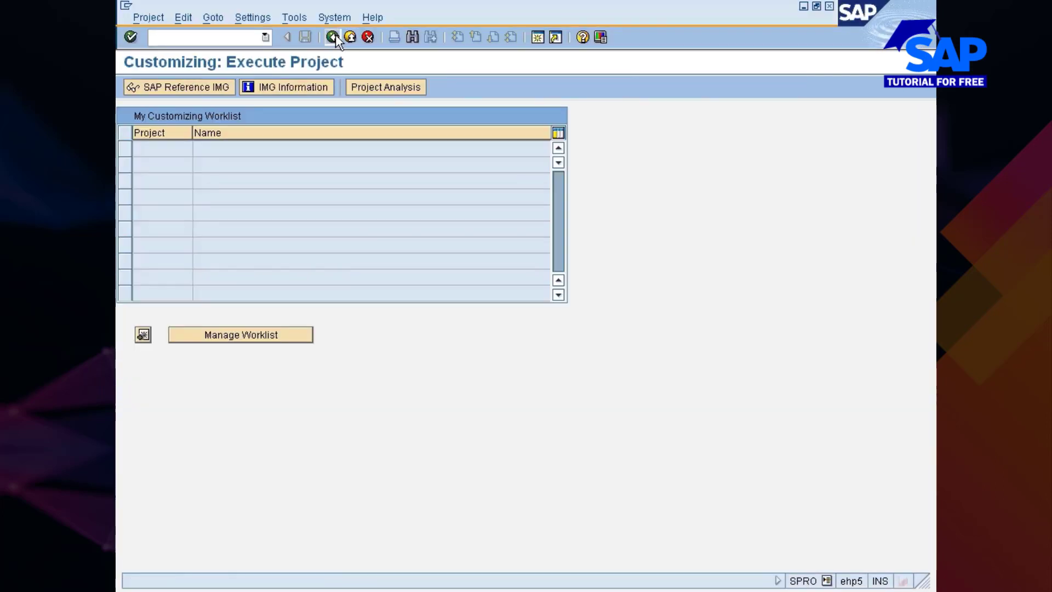
pyautogui.click(332, 36)
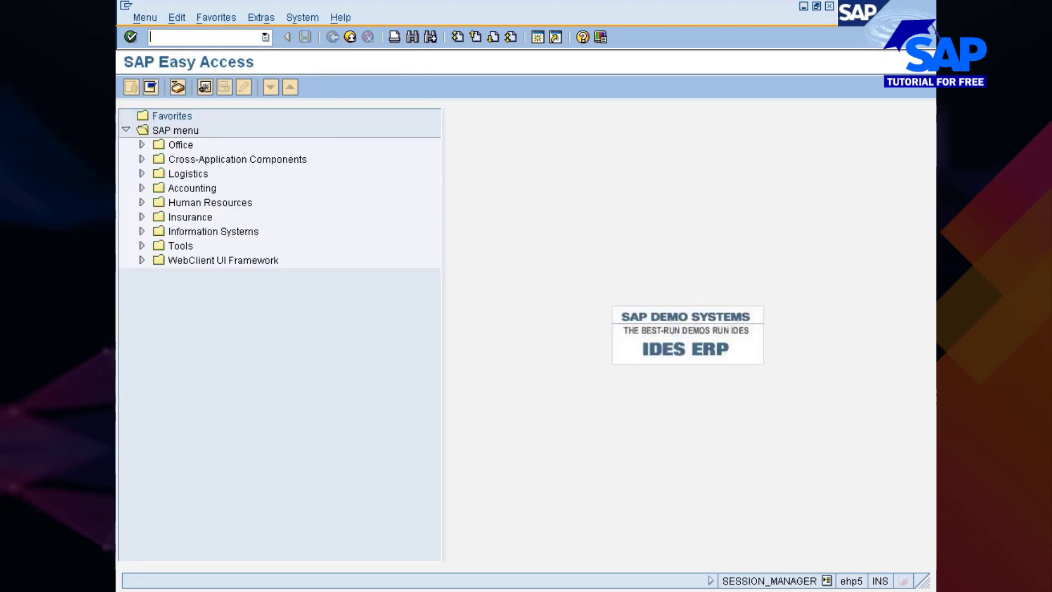
pyautogui.click(588, 589)
pyautogui.click(593, 554)
pyautogui.press('Return')
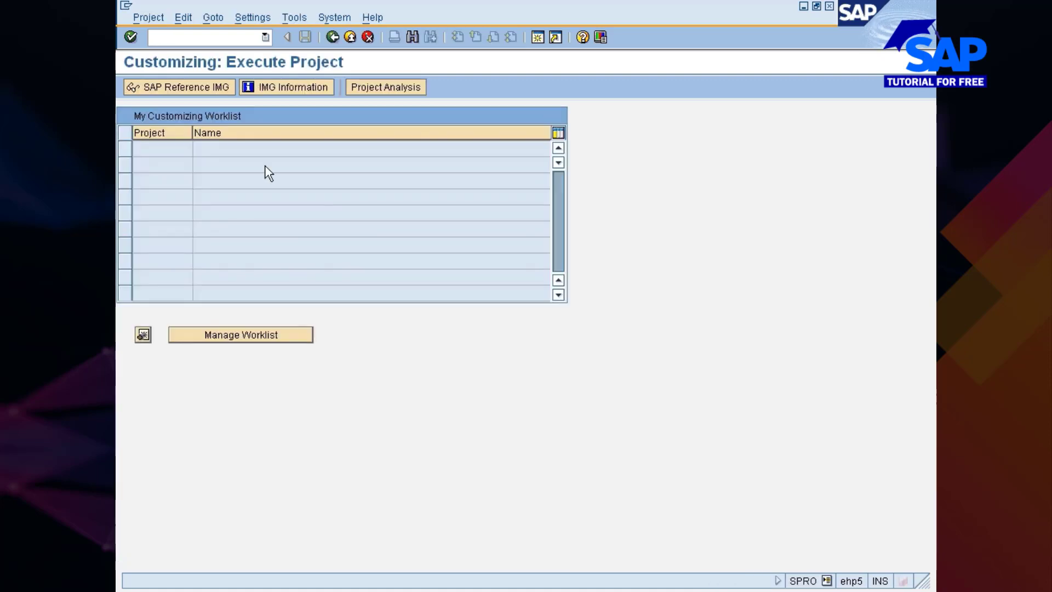
pyautogui.press('F5')
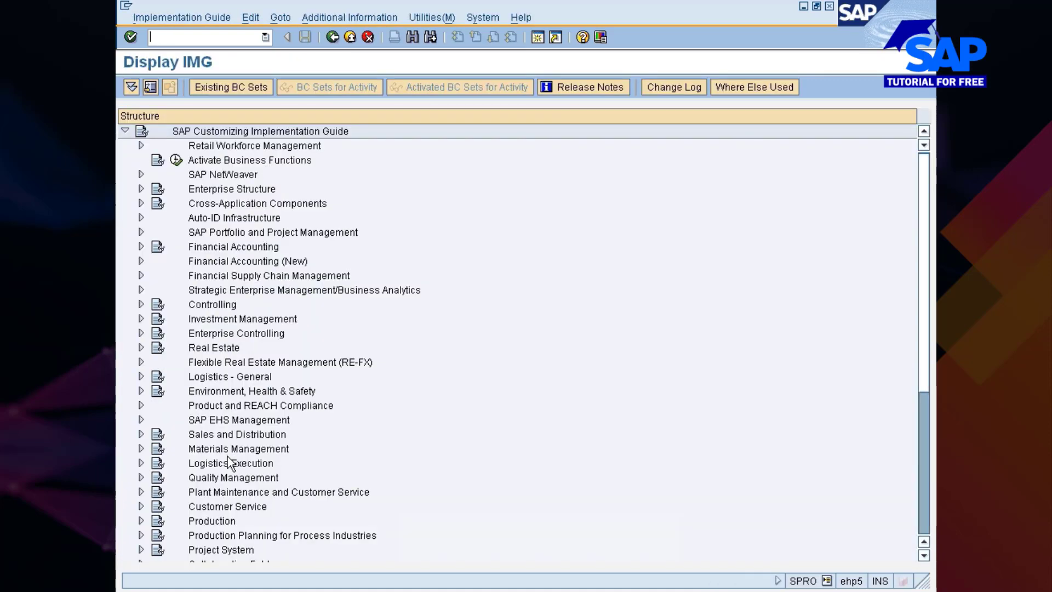
# Expand Materials Management and its Consumption-Based Planning node in the implementation guide
pyautogui.press('Right')
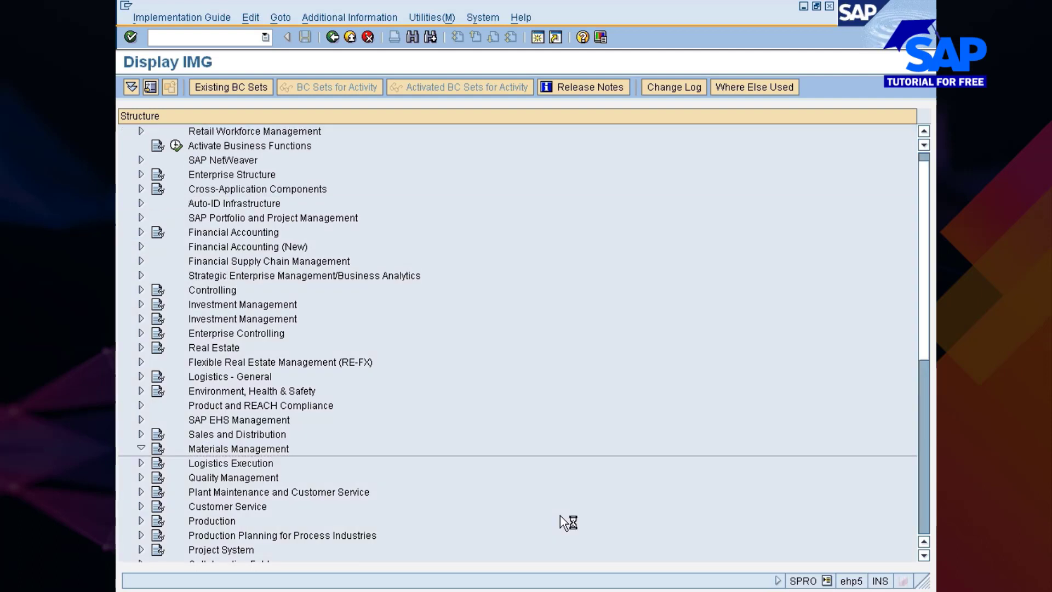
pyautogui.press('Down')
pyautogui.press('Down')
pyautogui.press('Right')
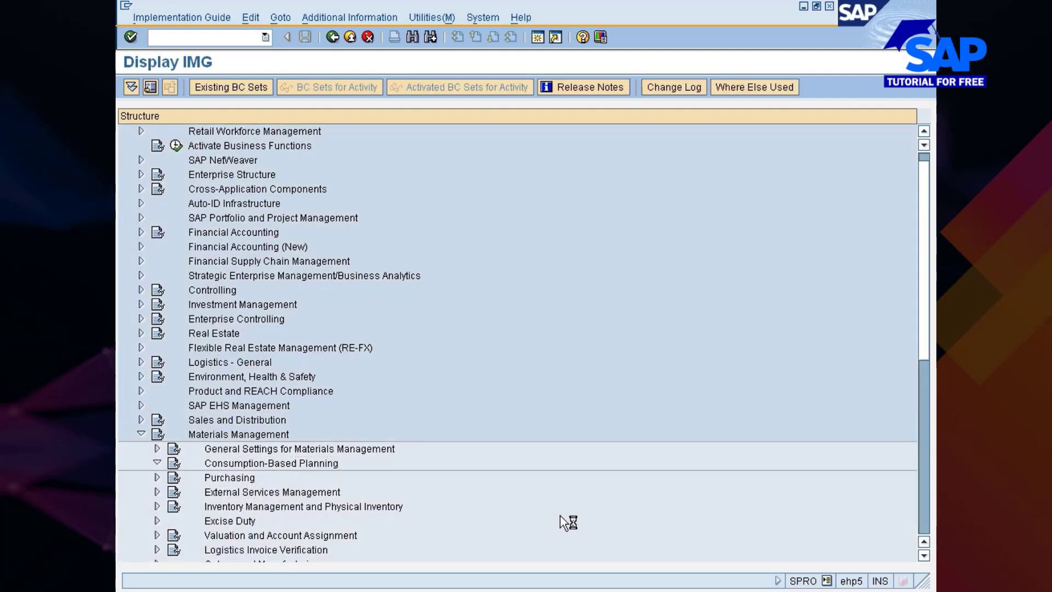
pyautogui.press('Down')
pyautogui.press('Down')
pyautogui.press('Down')
pyautogui.press('Down')
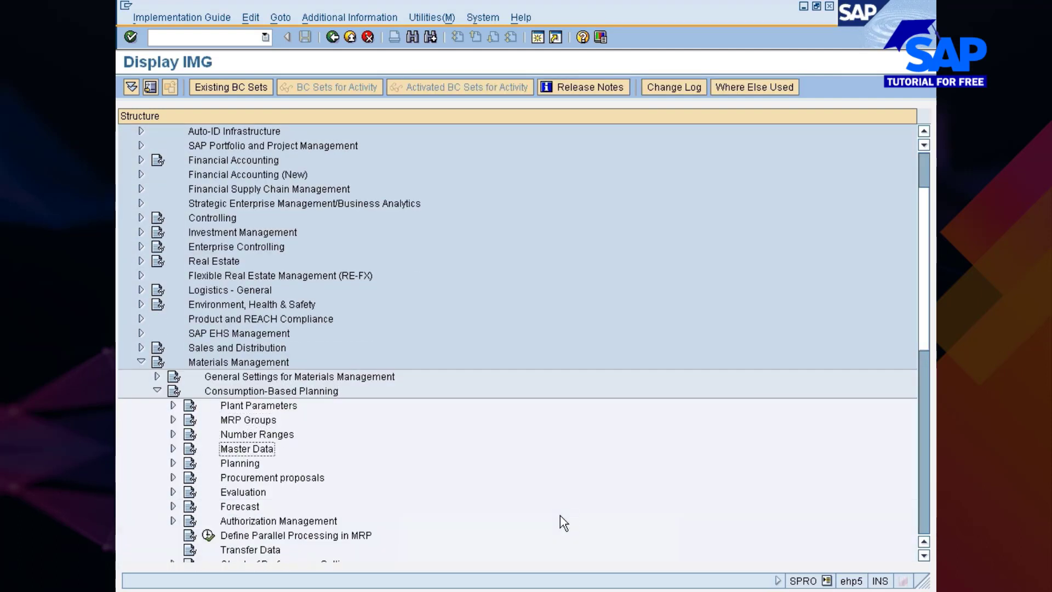
# Expand the Master Data node under Consumption-Based Planning
pyautogui.press('Up')
pyautogui.press('Up')
pyautogui.press('Up')
pyautogui.press('Right')
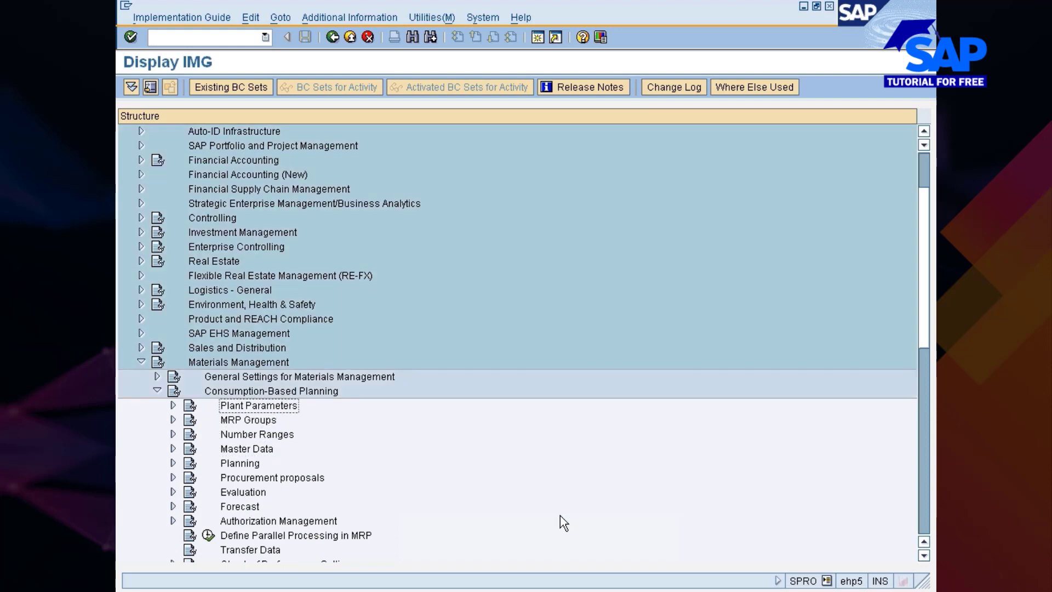
pyautogui.press('Left')
pyautogui.press('Down')
pyautogui.press('Down')
pyautogui.press('Down')
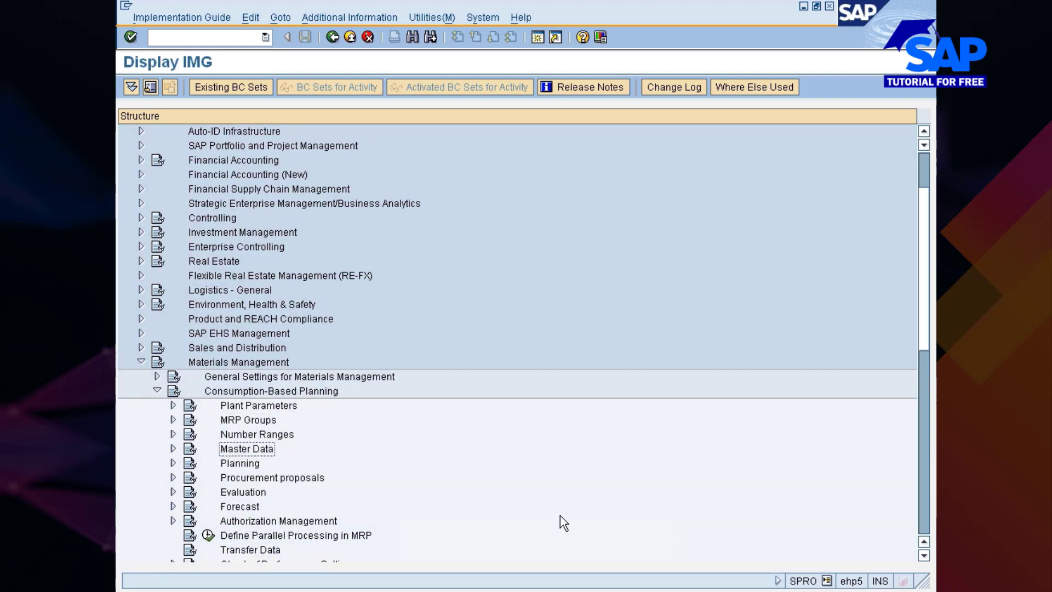
pyautogui.press('Right')
pyautogui.press('Down')
pyautogui.press('Down')
pyautogui.press('Down')
pyautogui.press('Down')
pyautogui.press('Down')
pyautogui.press('Down')
pyautogui.press('Down')
pyautogui.press('Down')
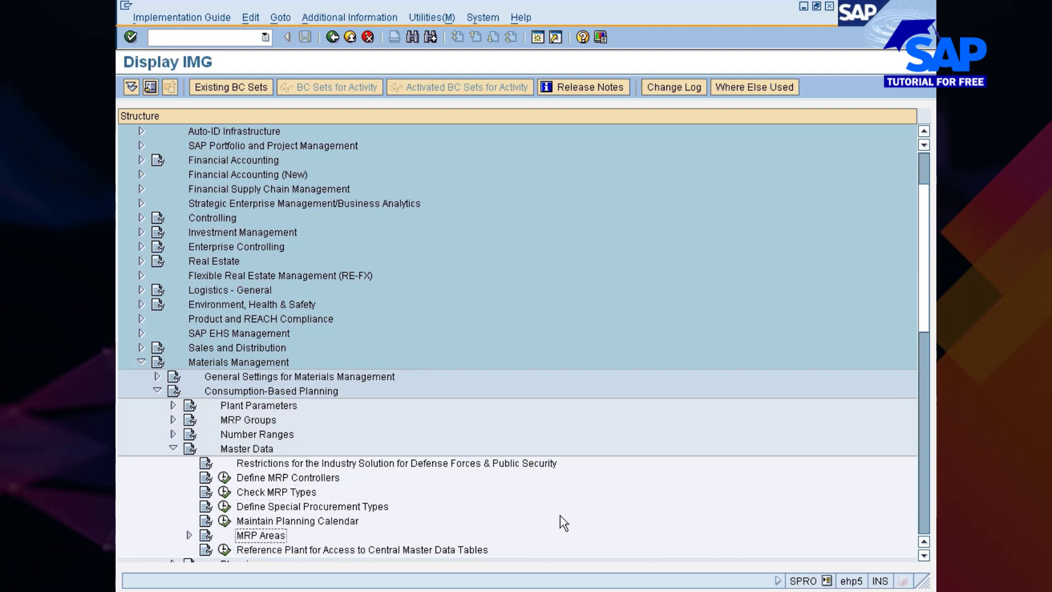
# Expand MRP Areas under Master Data and open the Define MRP Areas activity
pyautogui.press('Down')
pyautogui.press('Up')
pyautogui.press('Up')
pyautogui.press('Up')
pyautogui.press('Right')
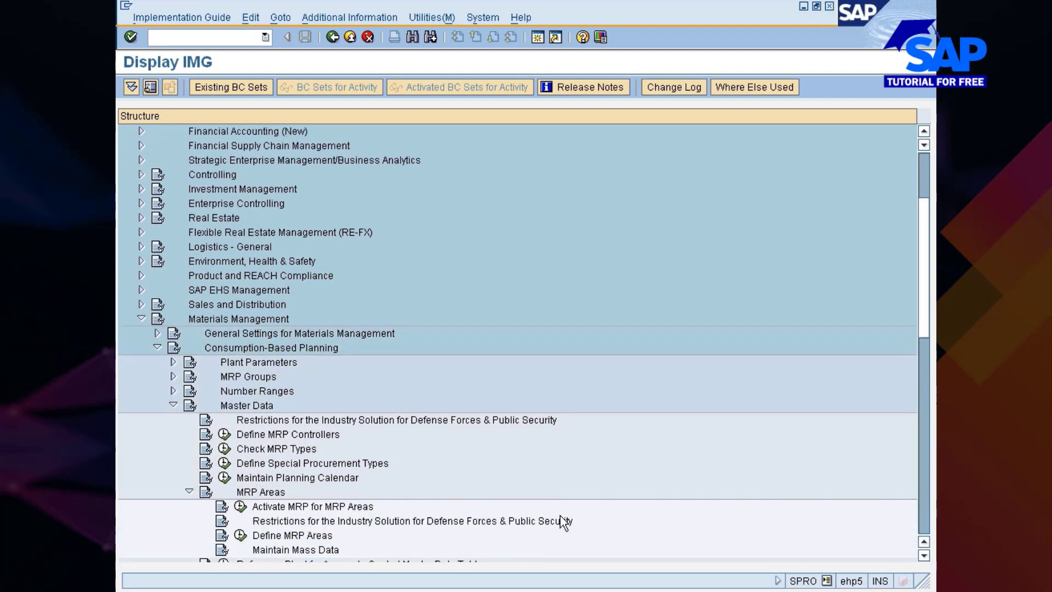
pyautogui.press('Down')
pyautogui.press('Down')
pyautogui.press('Down')
pyautogui.press('Down')
pyautogui.press('Down')
pyautogui.press('Up')
pyautogui.press('Up')
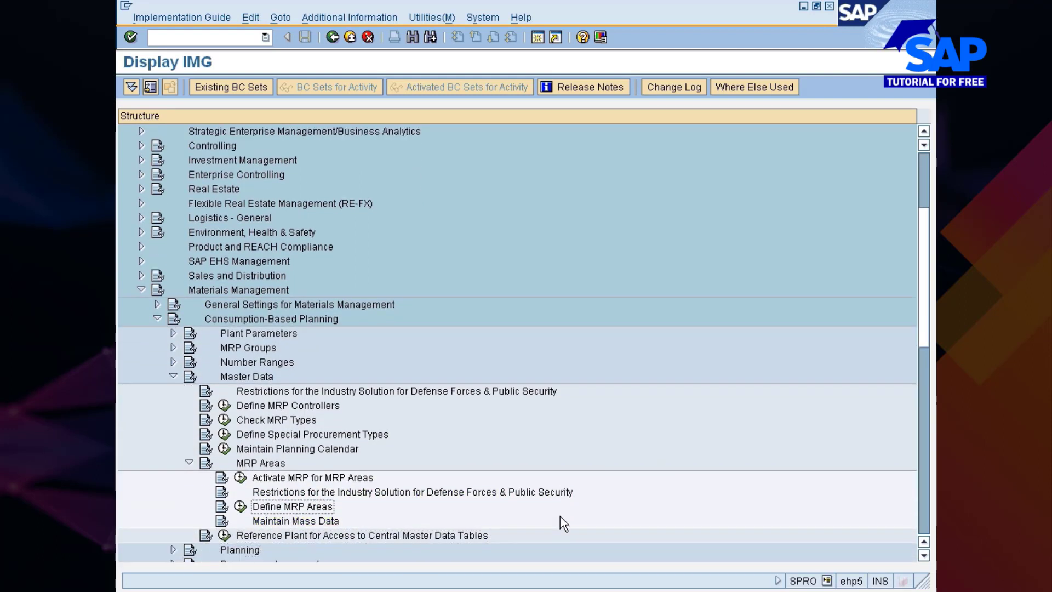
pyautogui.click(239, 506)
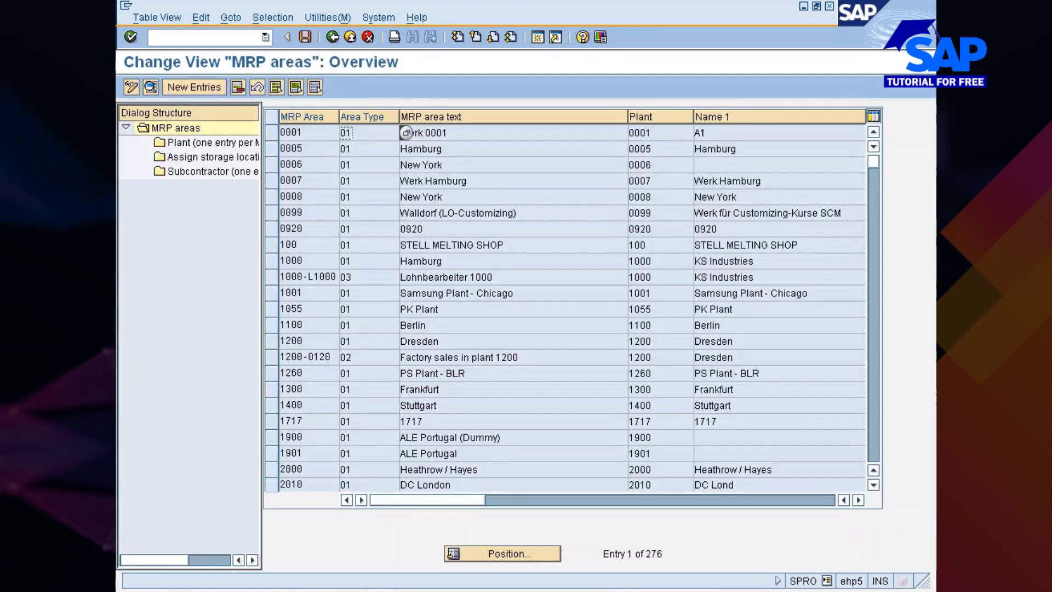
# Position the MRP area overview at entry 7777P and look through the neighbouring entries
pyautogui.click(511, 553)
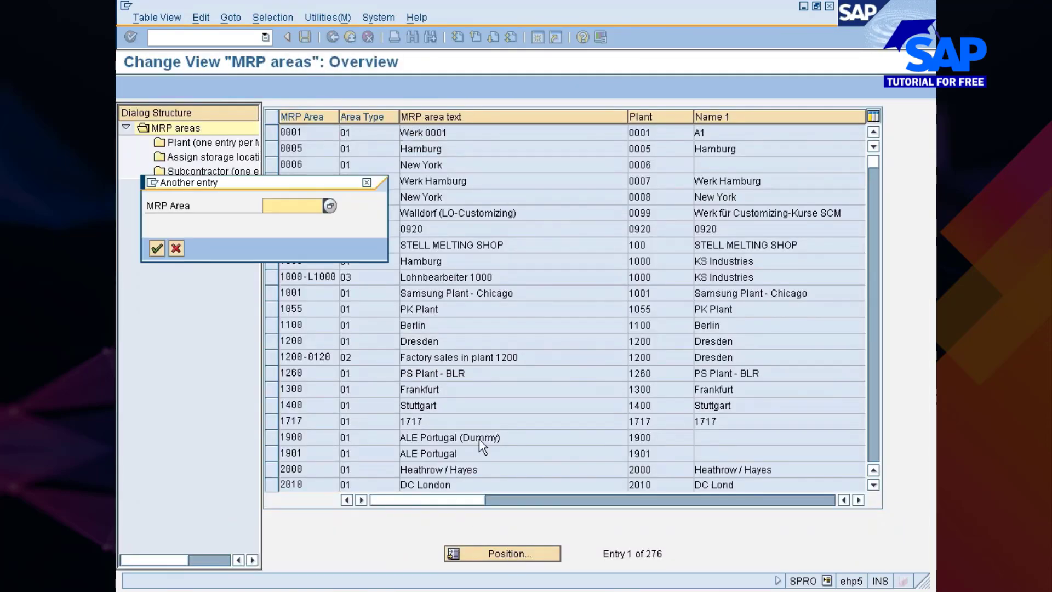
pyautogui.write('777')
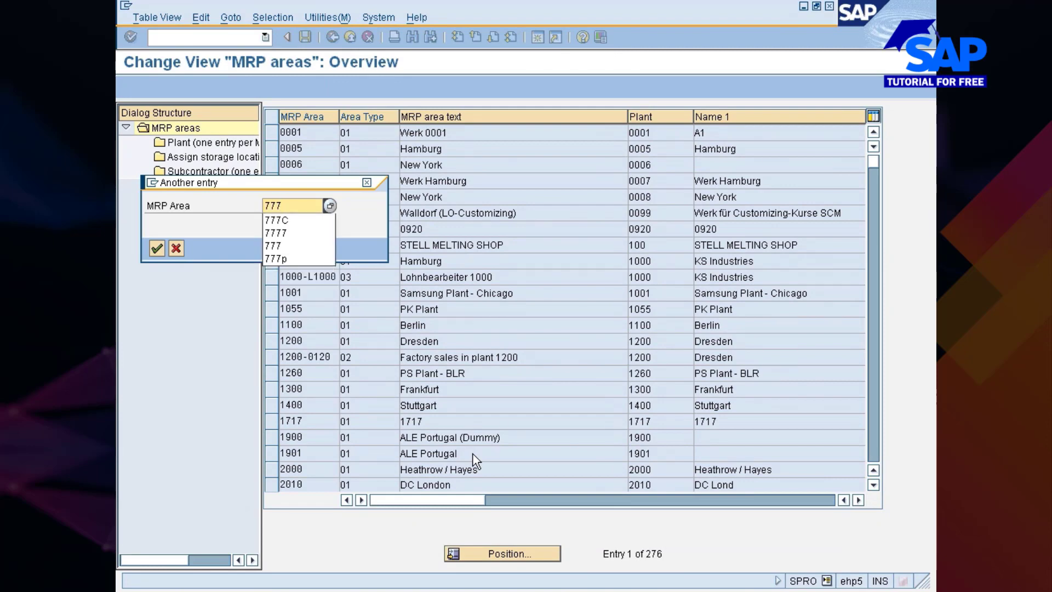
pyautogui.write('7p')
pyautogui.press('Return')
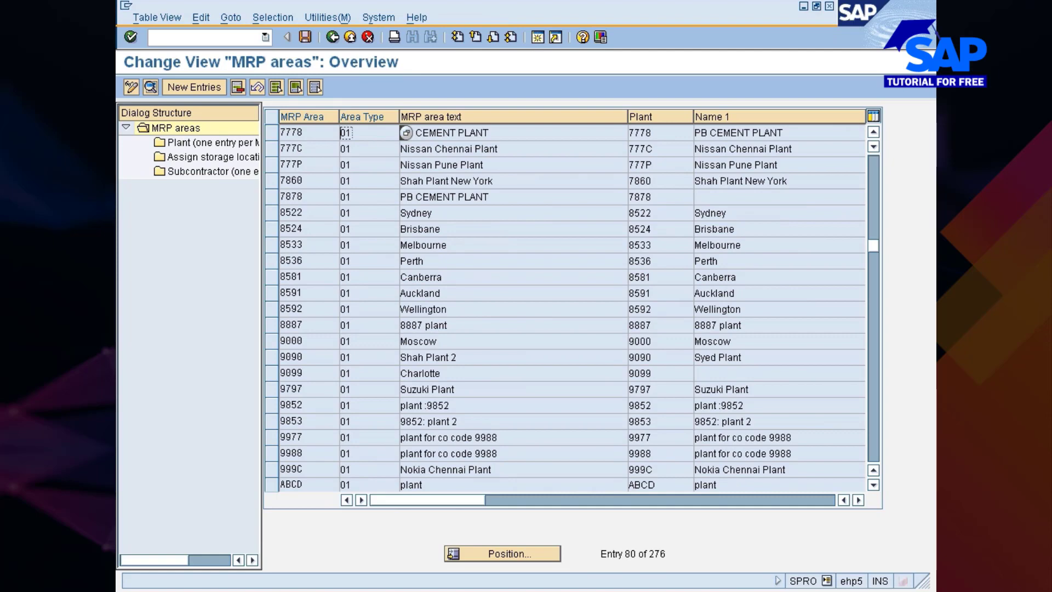
pyautogui.click(428, 165)
pyautogui.scroll(1, 573, 307)
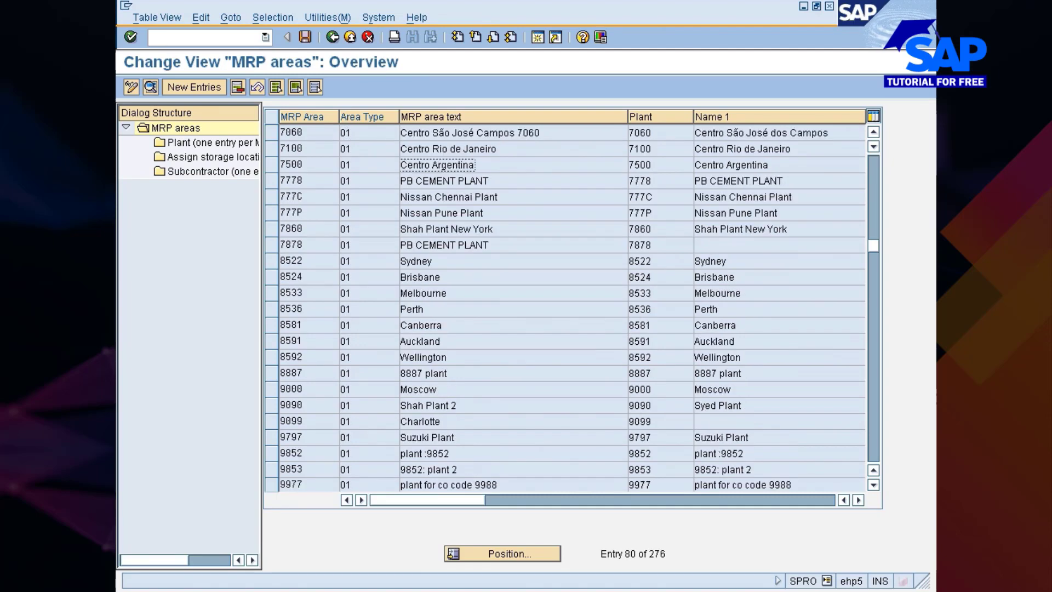
# Delete MRP area 777P (Nissan Pune Plant) together with all its dependent entries and try to save the deletion
pyautogui.click(272, 213)
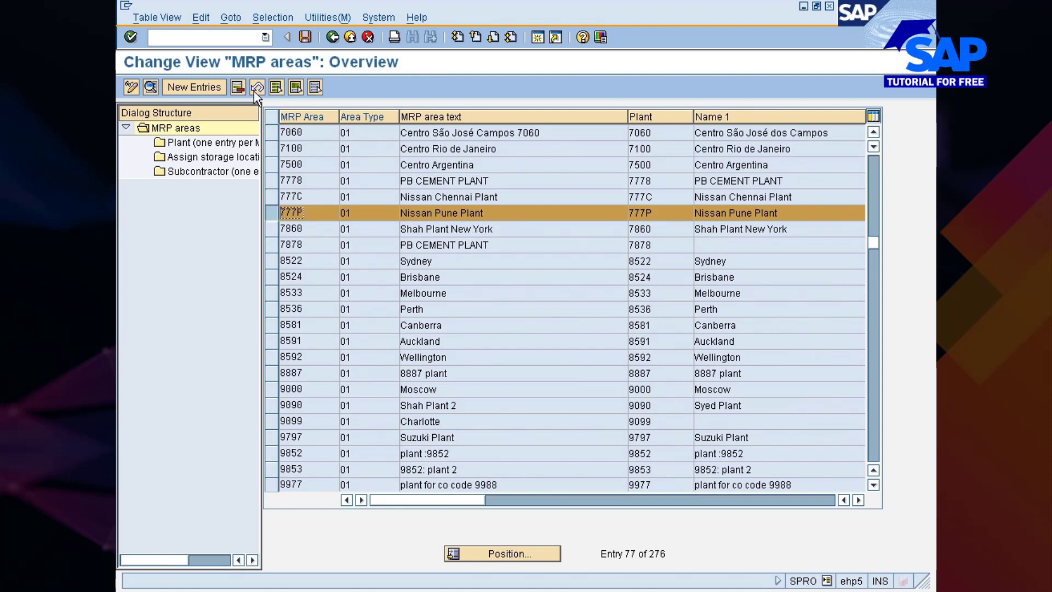
pyautogui.click(237, 88)
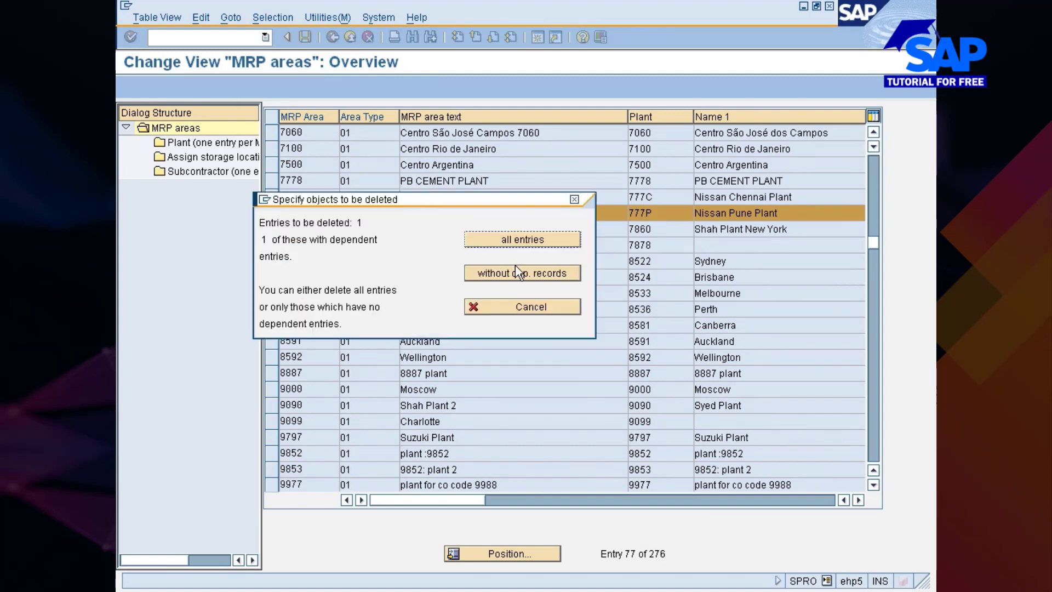
pyautogui.click(521, 240)
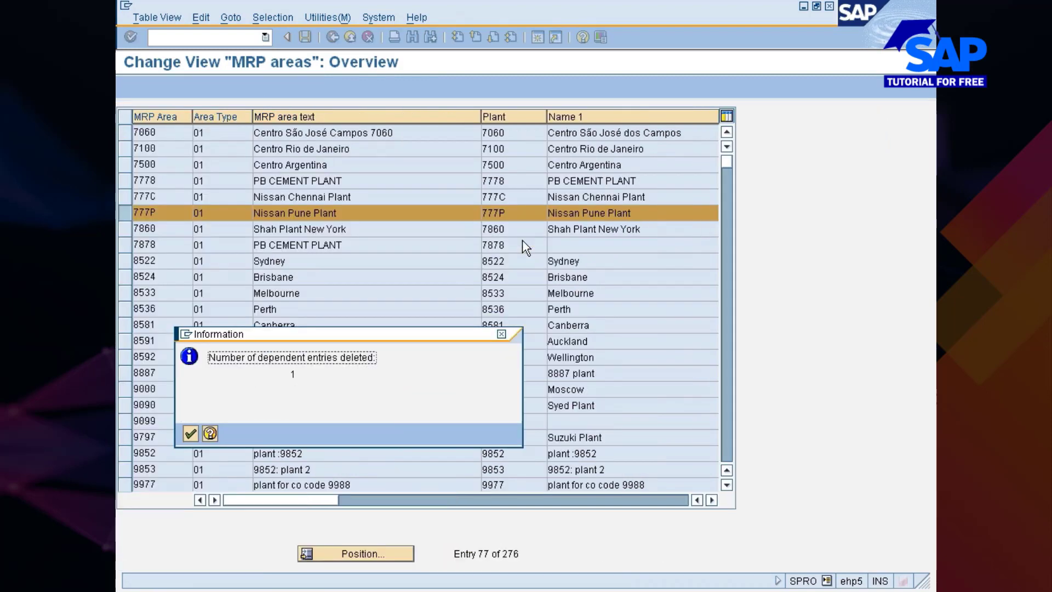
pyautogui.click(190, 434)
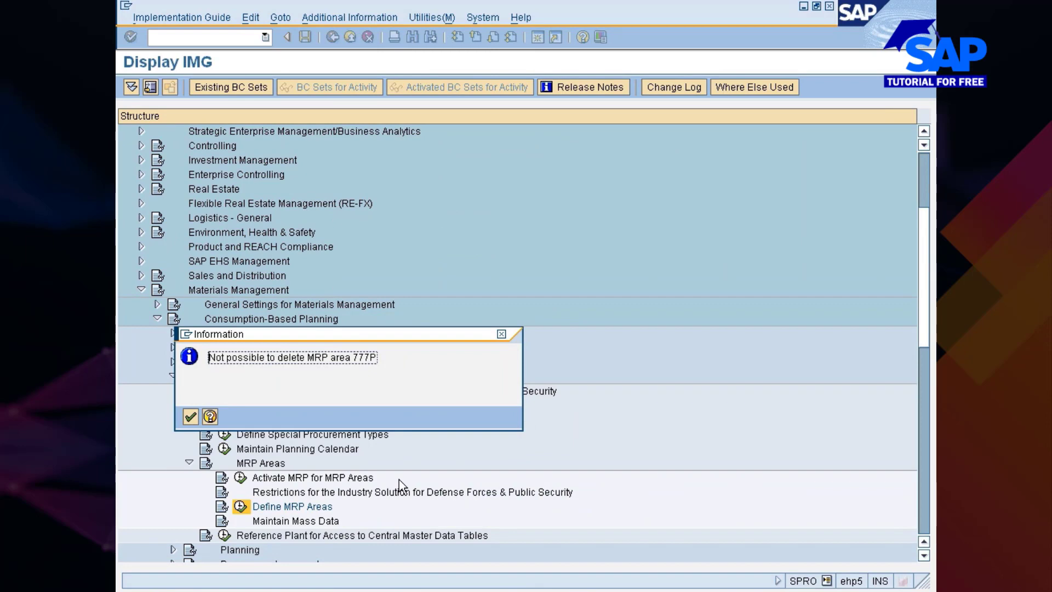
pyautogui.press('Return')
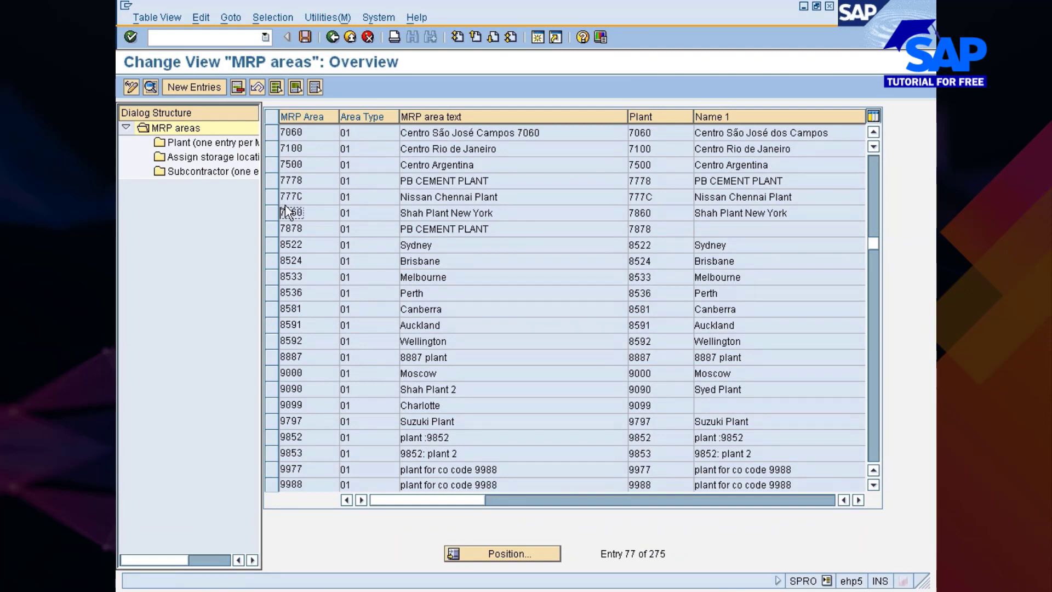
pyautogui.click(305, 37)
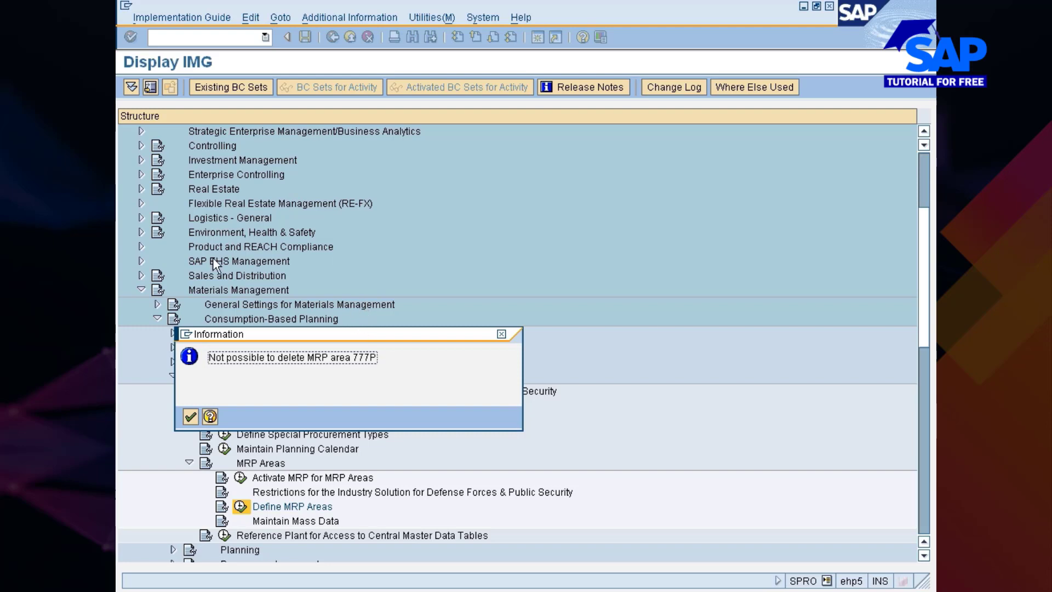
pyautogui.click(190, 416)
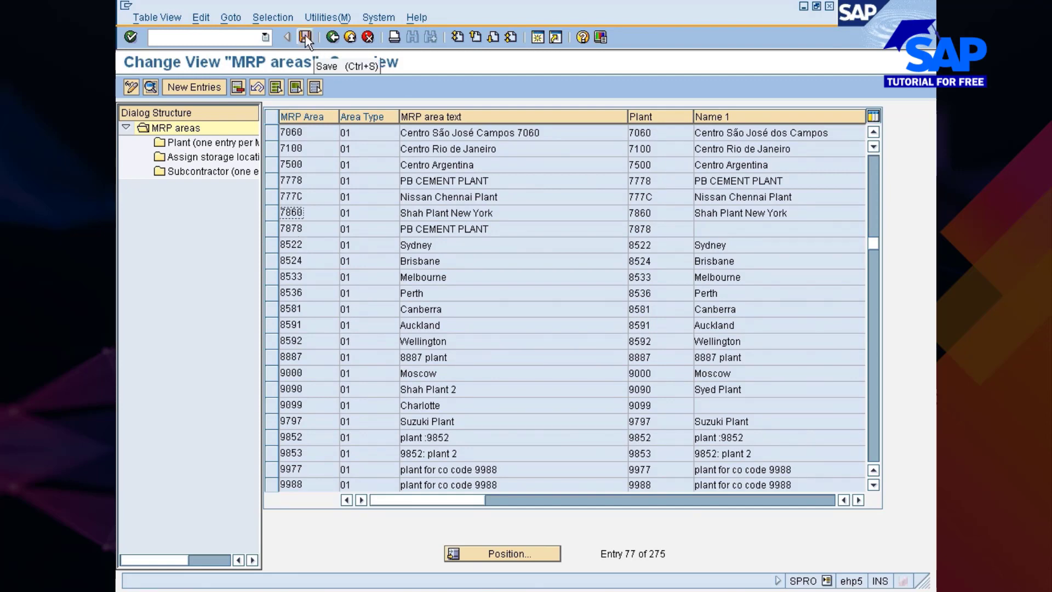
# Start a new MRP area entry 7777P with the description "Sloc level MRP for Pune plant"
pyautogui.click(192, 86)
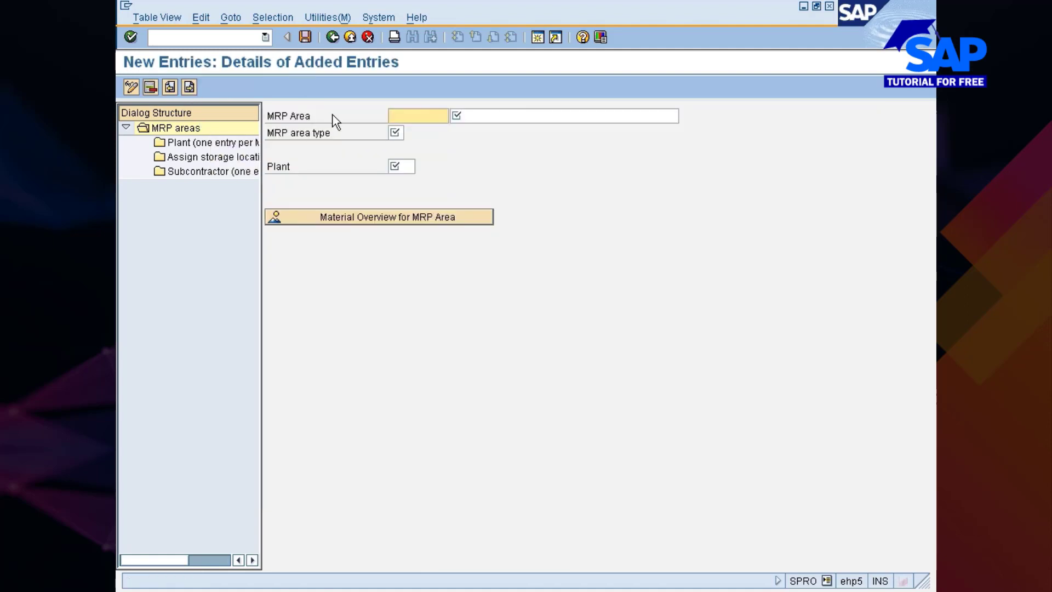
pyautogui.write('777')
pyautogui.press('Down')
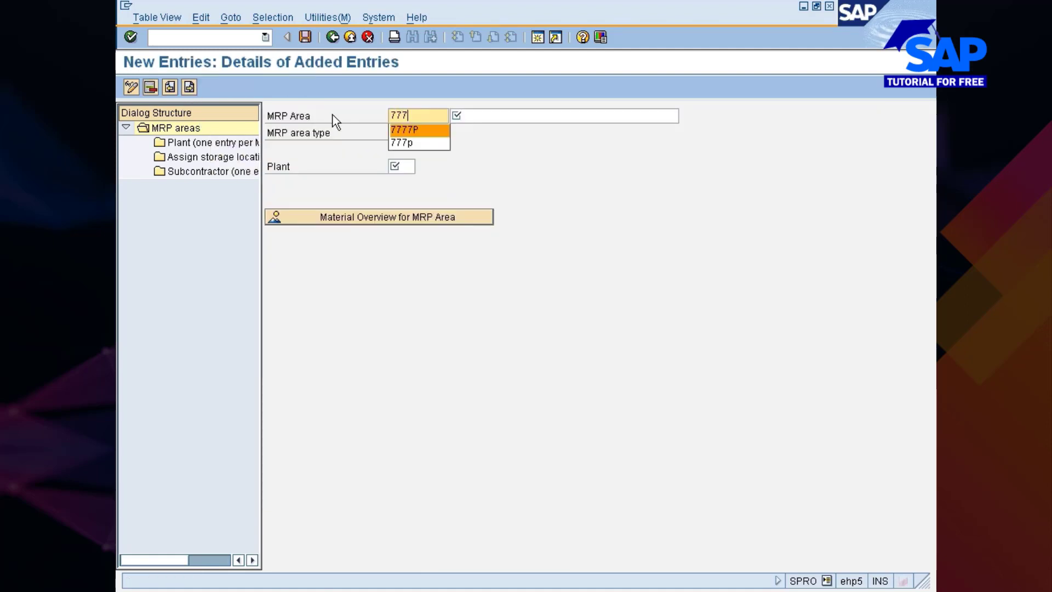
pyautogui.press('Return')
pyautogui.write('S')
pyautogui.press('Down')
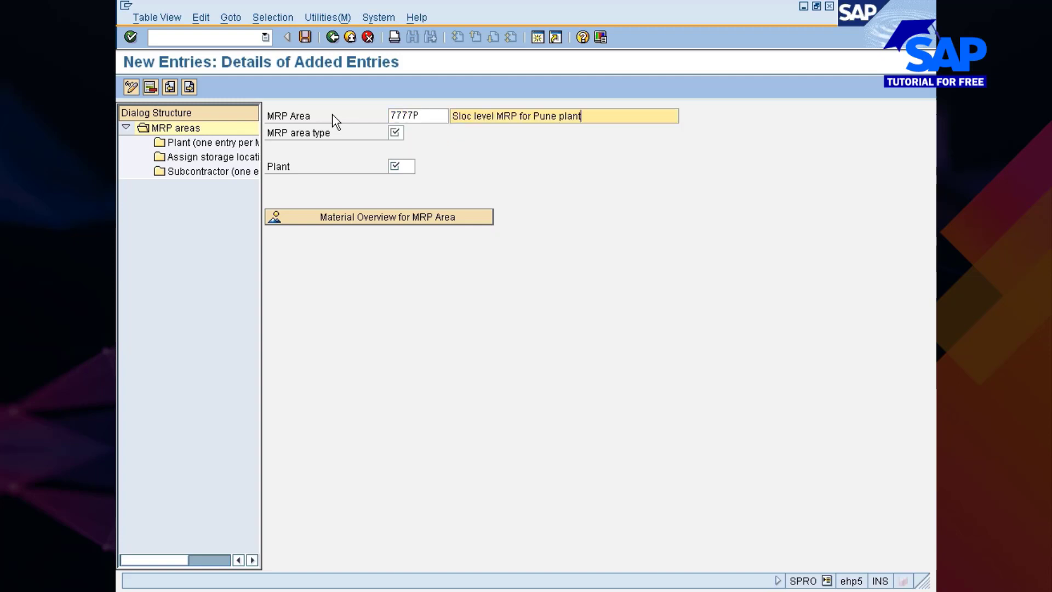
pyautogui.press('Return')
# Give the new MRP area type 02, plant 777P and receiving storage location 0001
pyautogui.write('0')
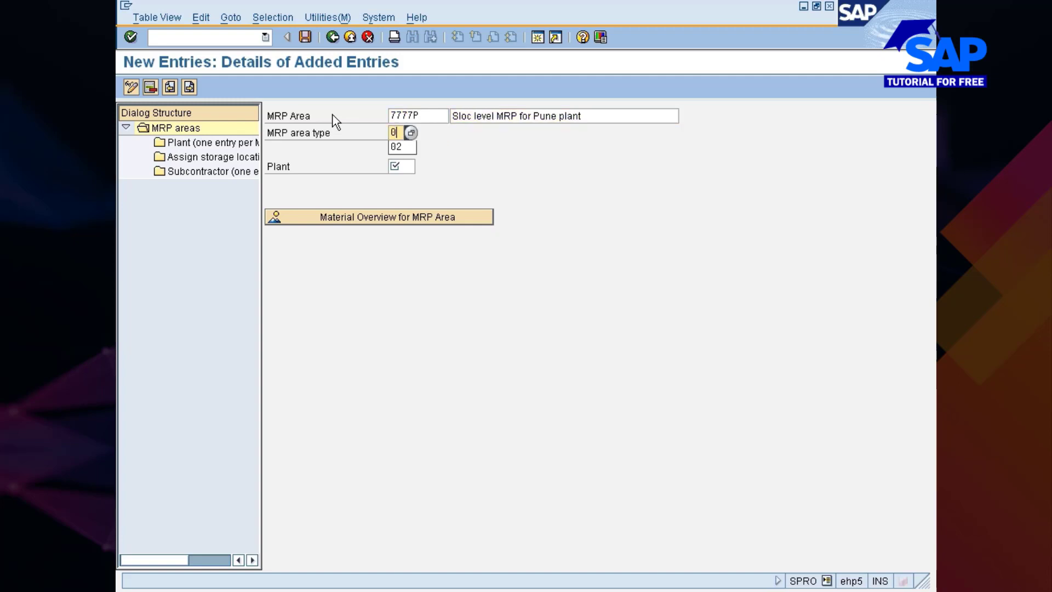
pyautogui.press('Down')
pyautogui.press('Return')
pyautogui.write('777')
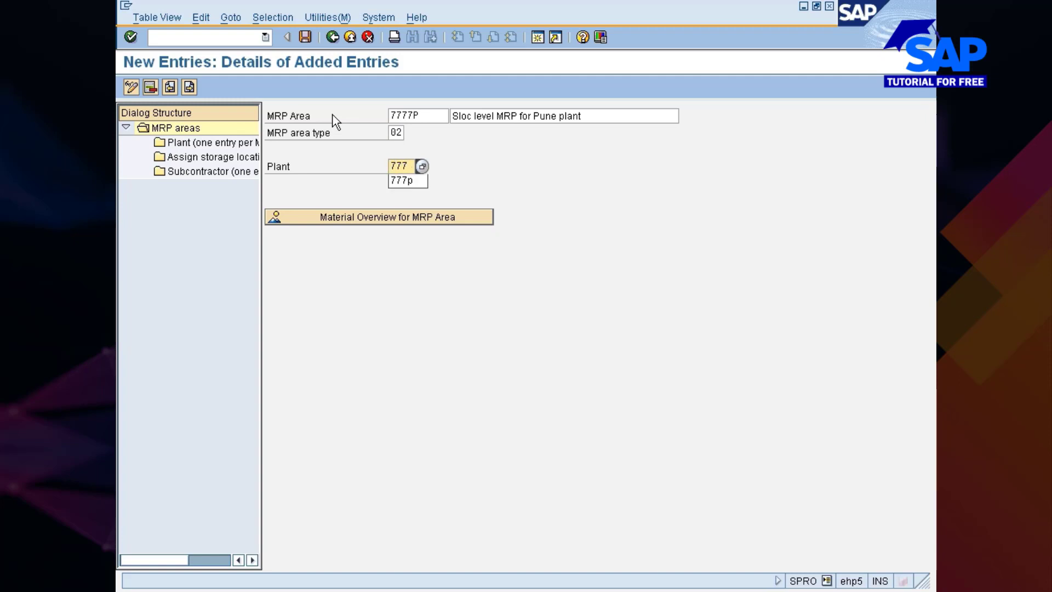
pyautogui.press('Down')
pyautogui.press('Return')
pyautogui.press('Return')
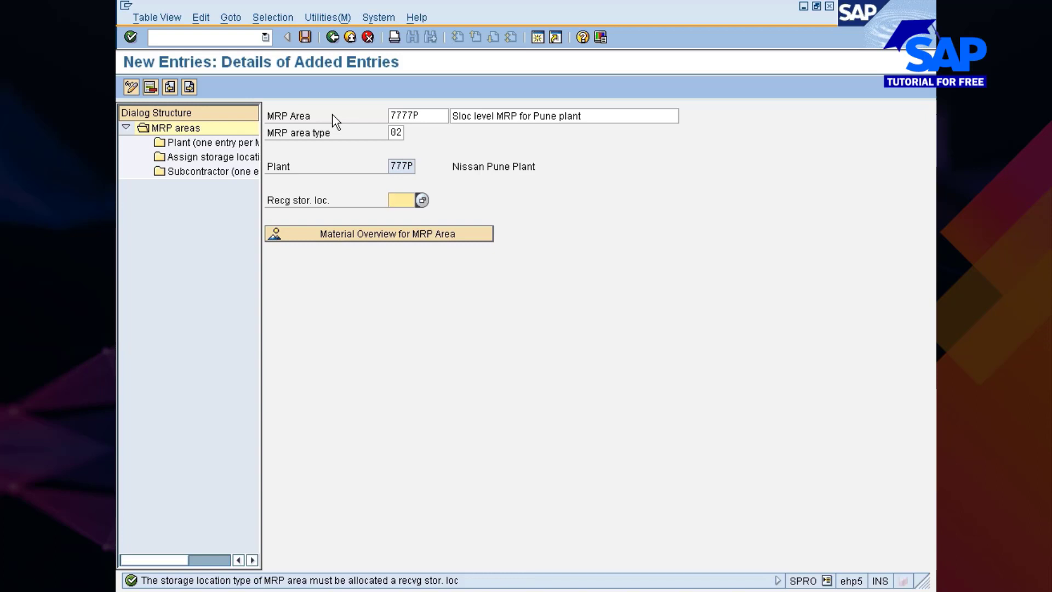
pyautogui.write('0001')
# Assign storage location 0001 to MRP area 7777P as a new entry
pyautogui.click(208, 156)
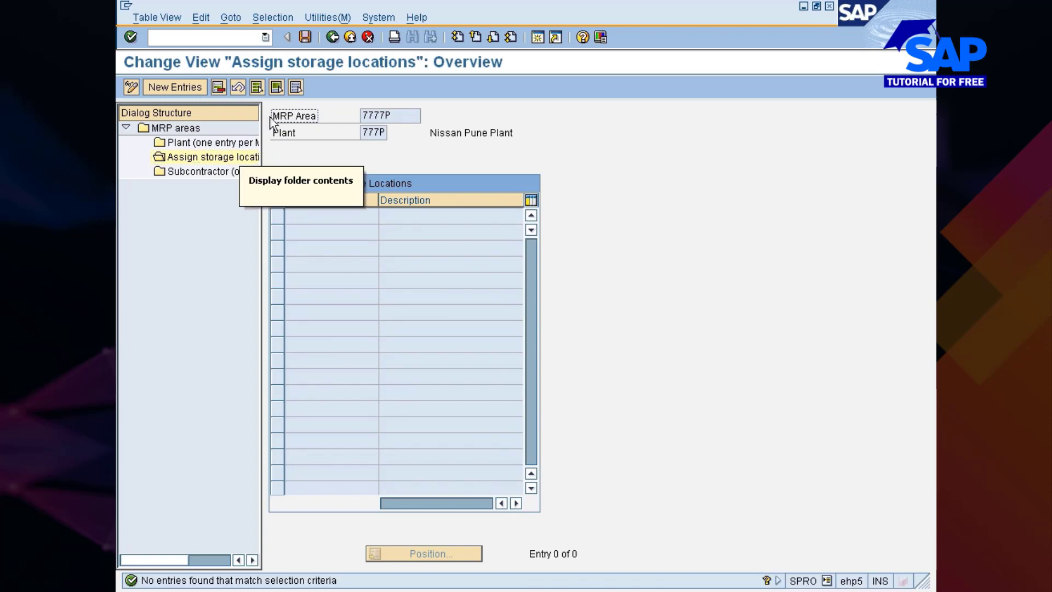
pyautogui.click(167, 84)
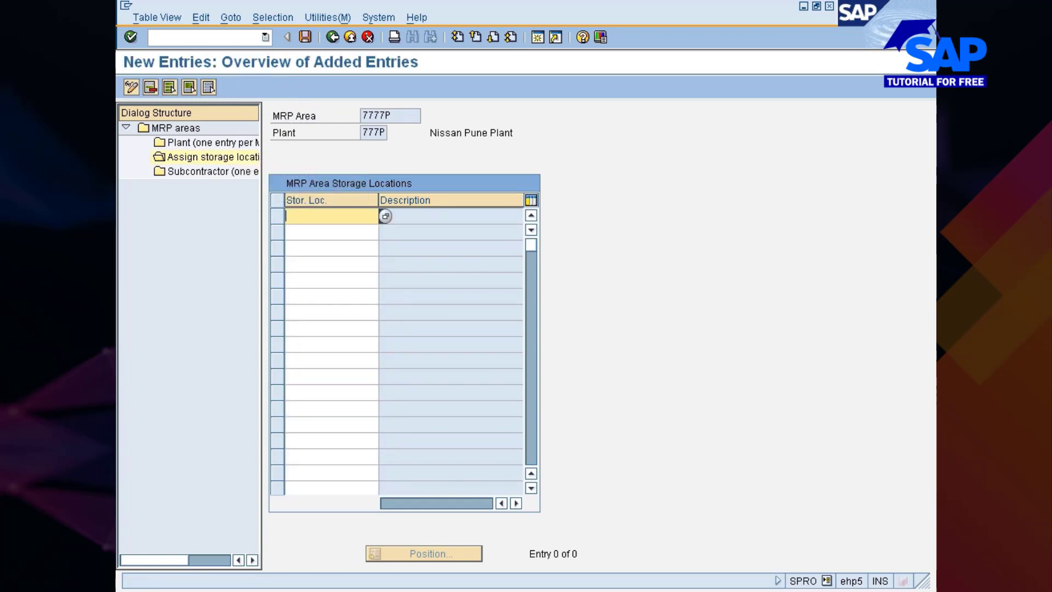
pyautogui.write('0001')
pyautogui.press('Return')
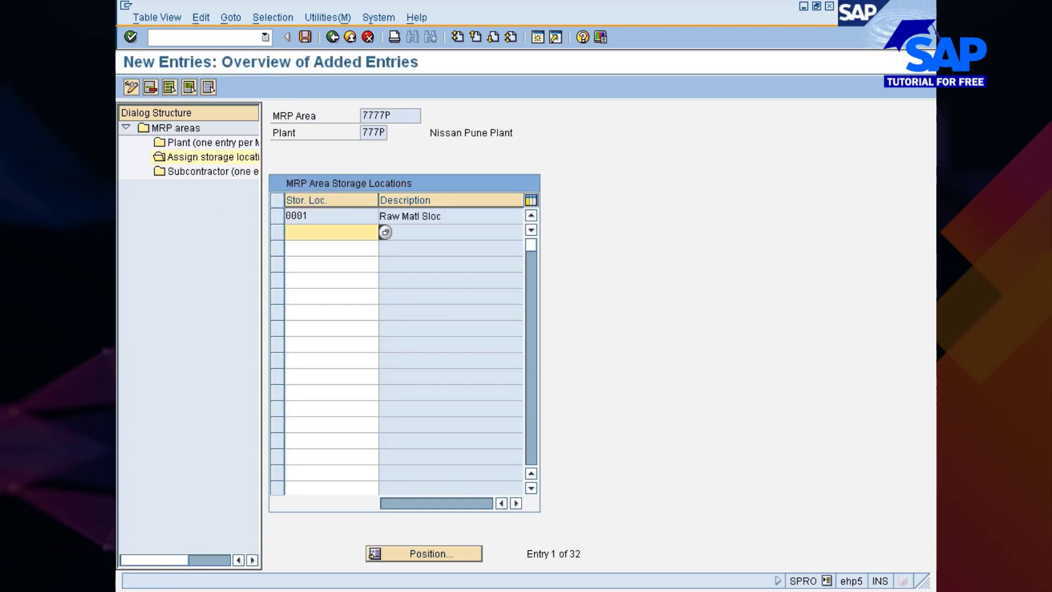
# Try to save the storage location assignment of MRP area 7777P and consult the help for the resulting message
pyautogui.click(305, 37)
pyautogui.click(304, 37)
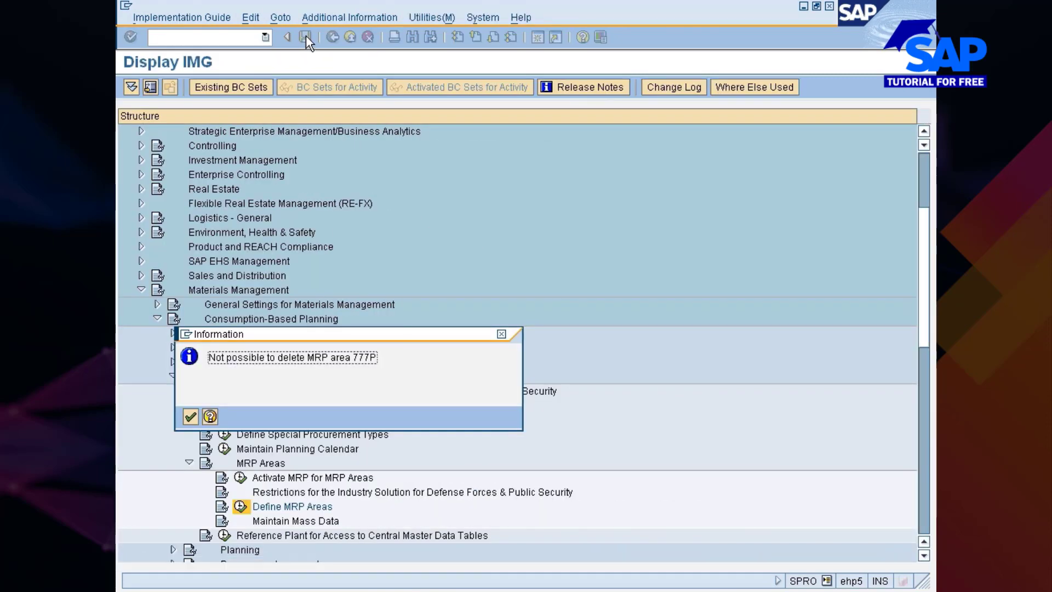
pyautogui.click(209, 416)
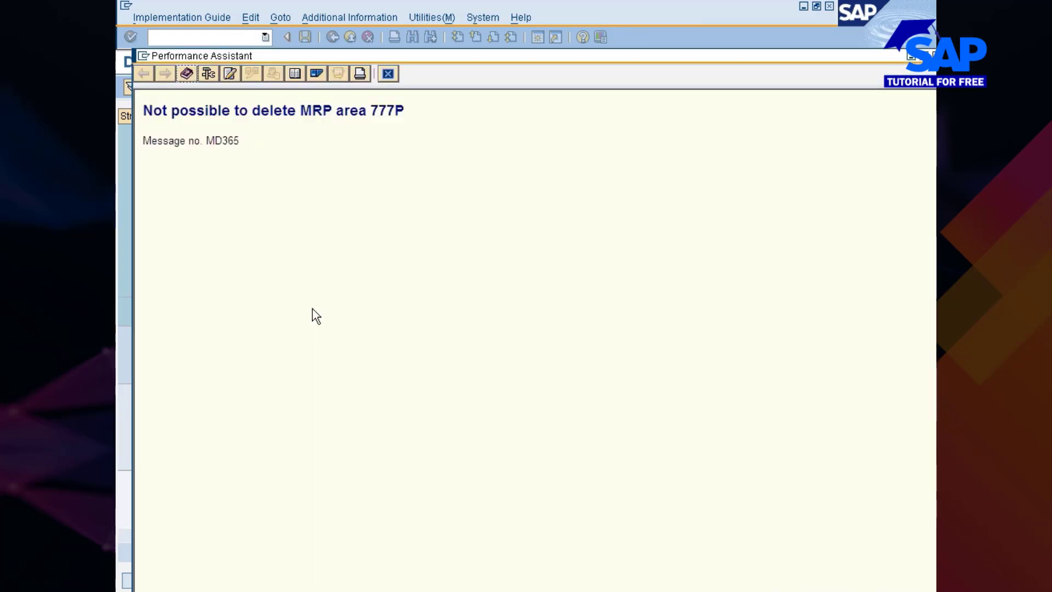
pyautogui.click(387, 73)
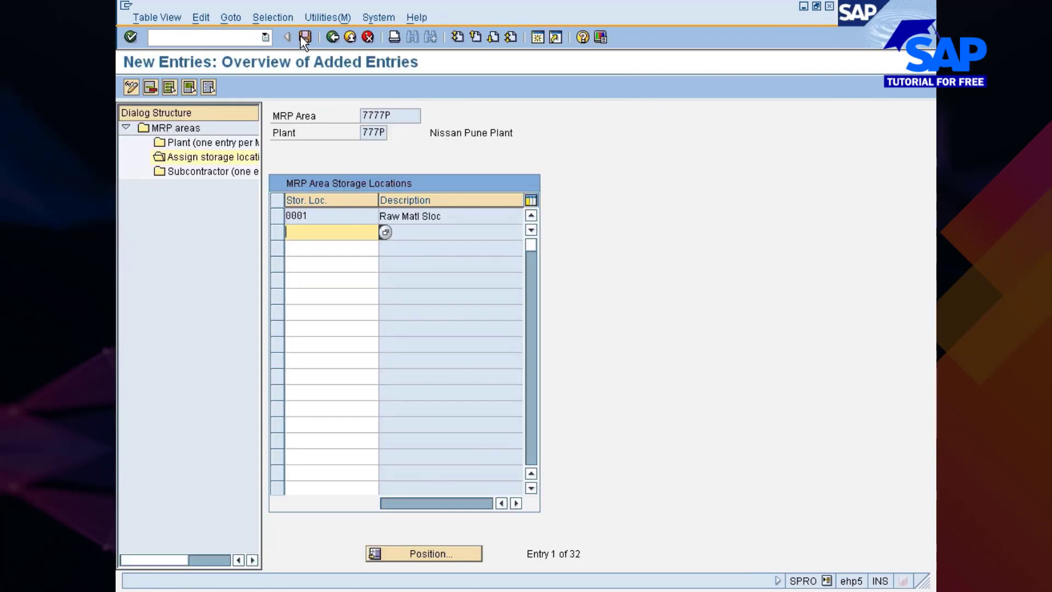
# Go back to the MRP areas overview and try to save the changes, including on exit from the maintenance
pyautogui.click(332, 36)
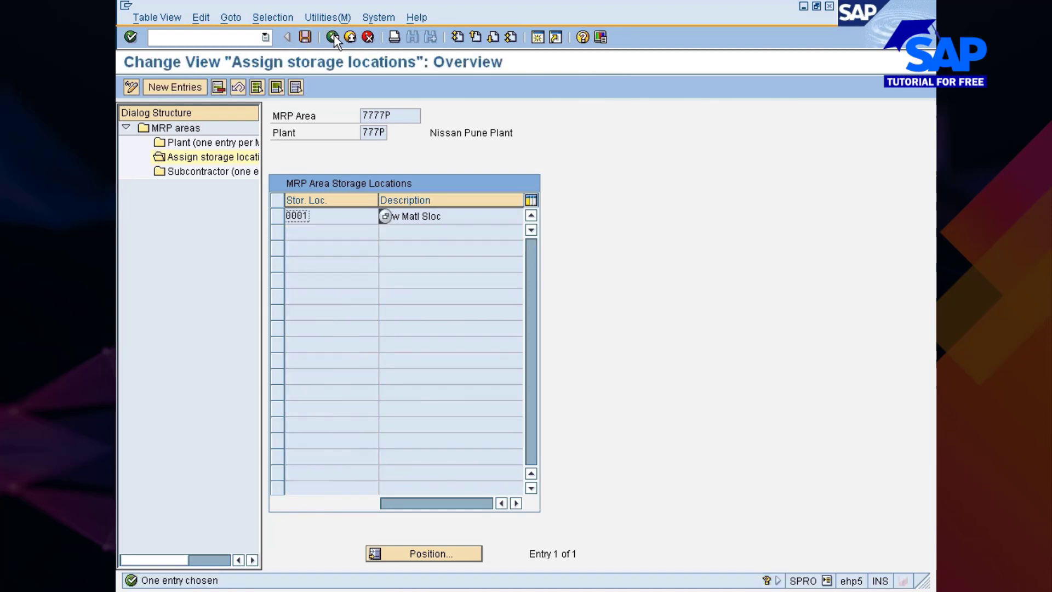
pyautogui.click(333, 37)
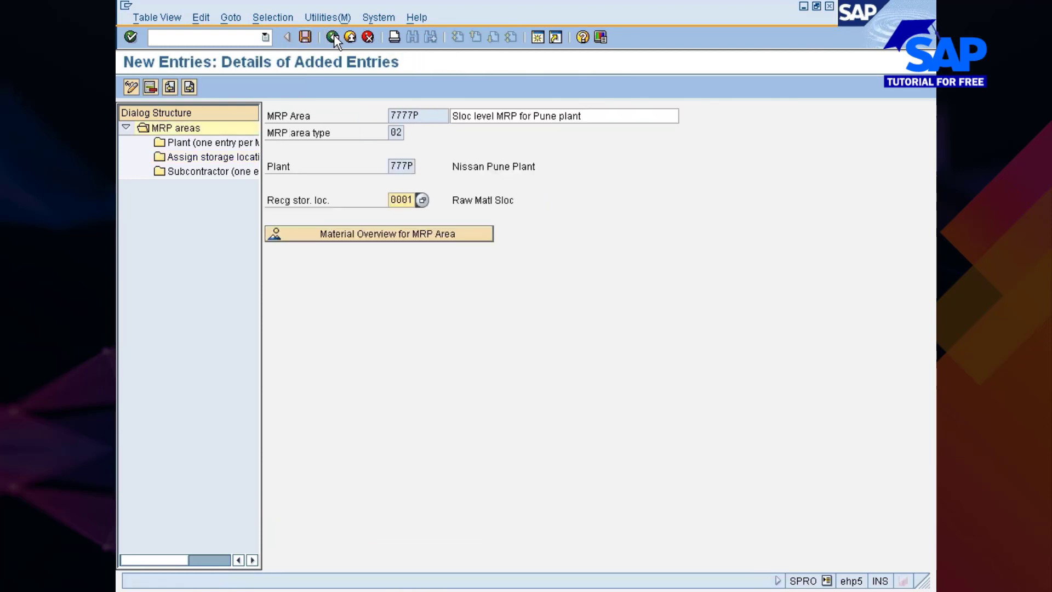
pyautogui.click(305, 37)
pyautogui.click(332, 37)
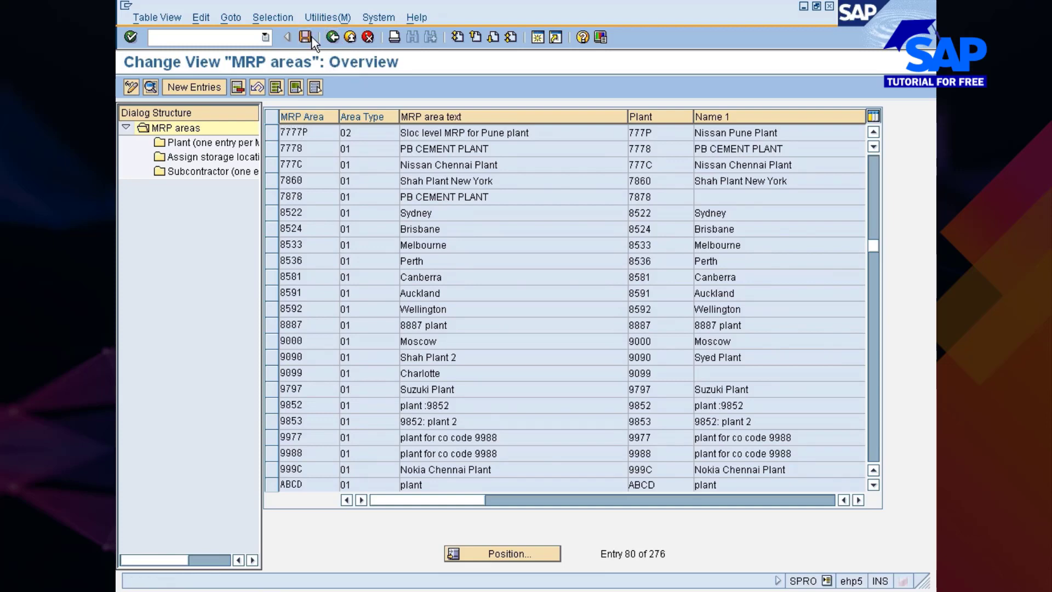
pyautogui.click(310, 36)
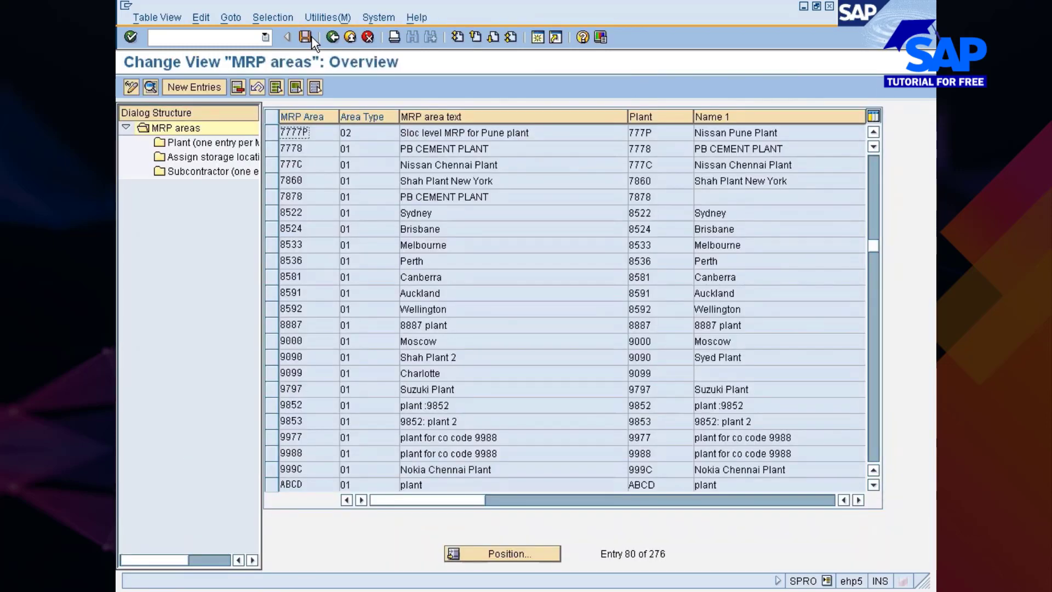
pyautogui.click(331, 37)
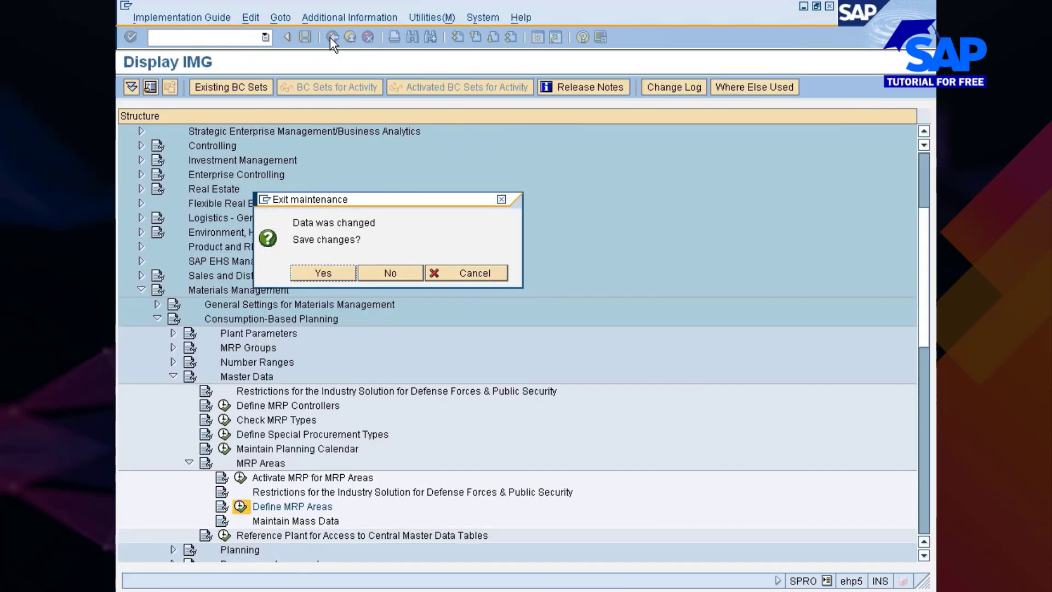
pyautogui.click(310, 272)
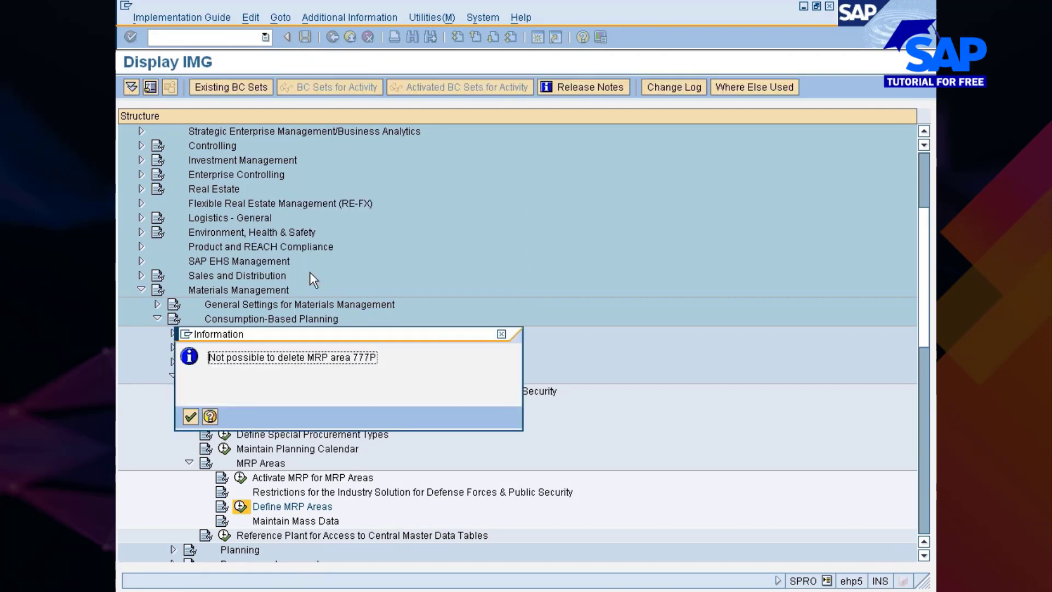
pyautogui.press('Return')
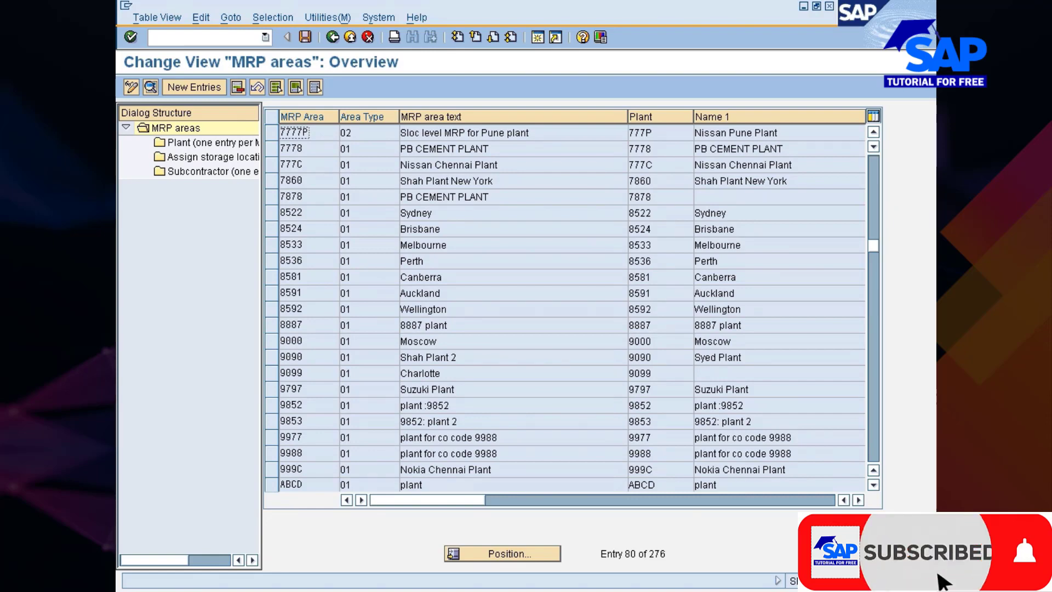
# Select the MRP area 7777P entry and retry leaving the maintenance with the changes saved
pyautogui.click(271, 131)
pyautogui.click(333, 37)
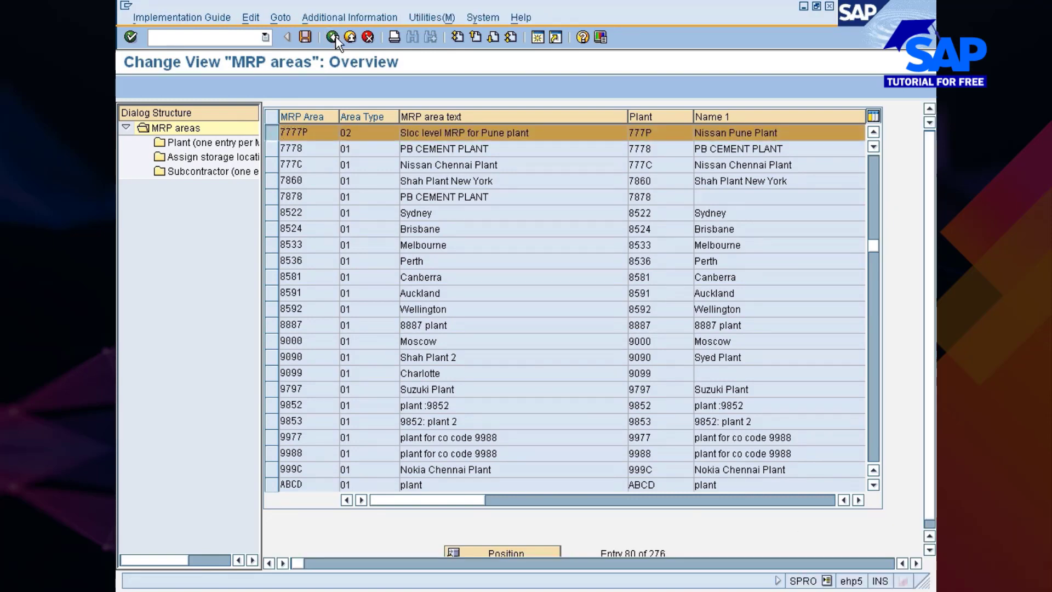
pyautogui.click(316, 274)
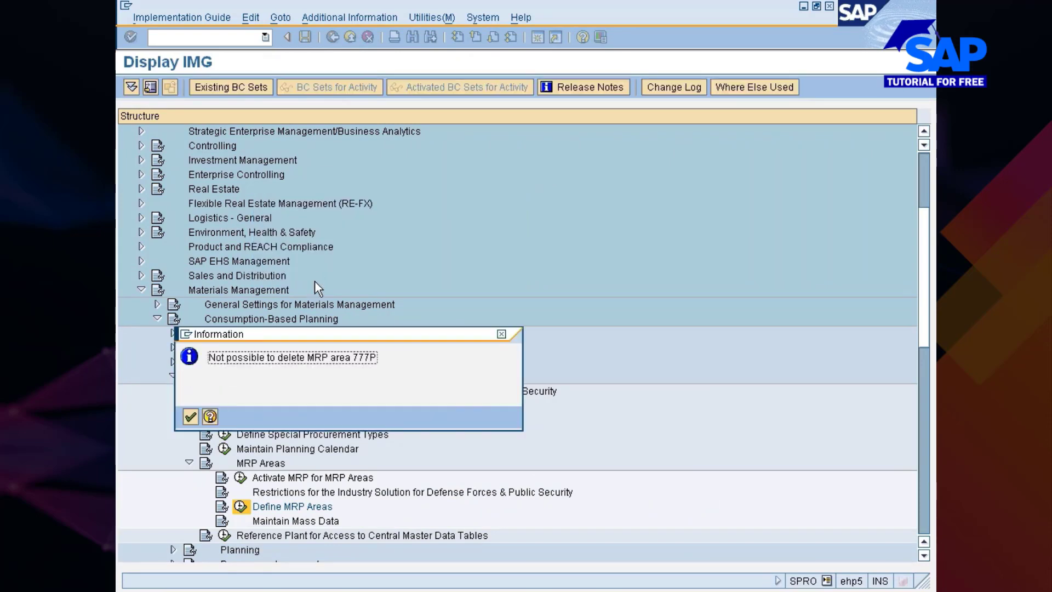
pyautogui.click(191, 414)
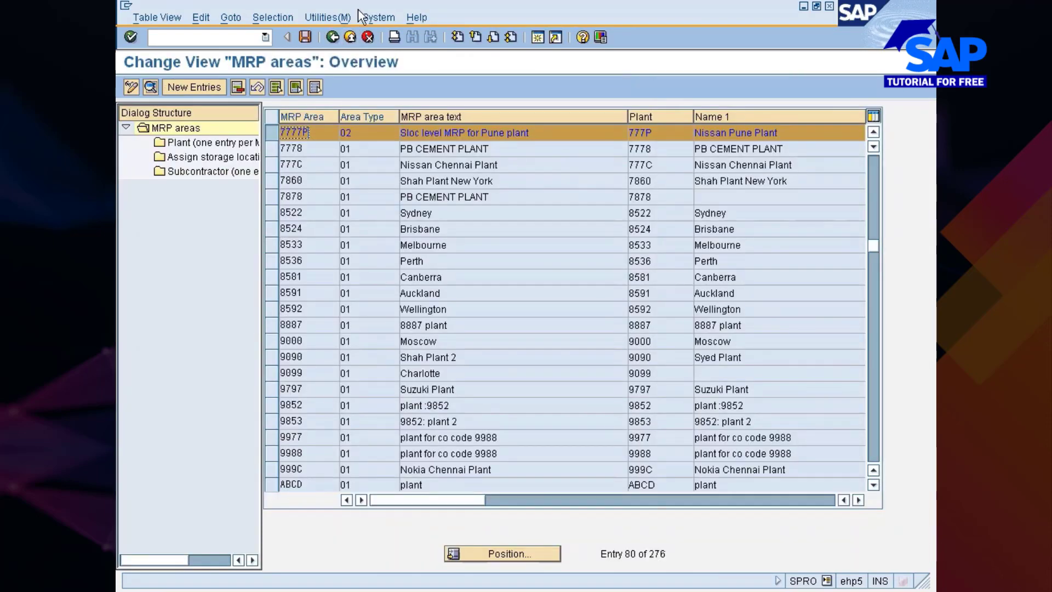
pyautogui.click(333, 37)
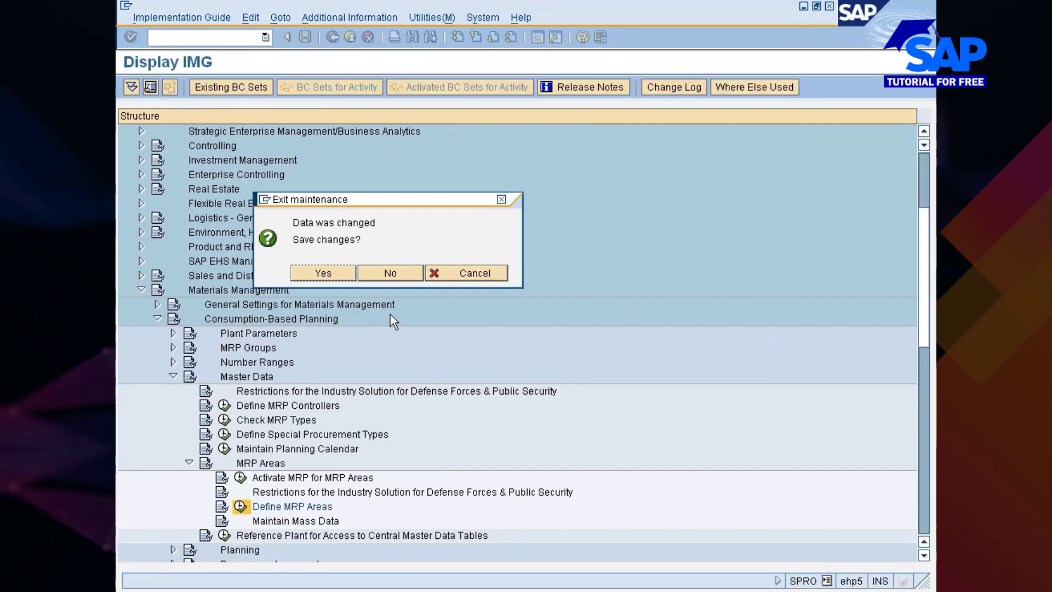
pyautogui.click(322, 274)
pyautogui.click(190, 416)
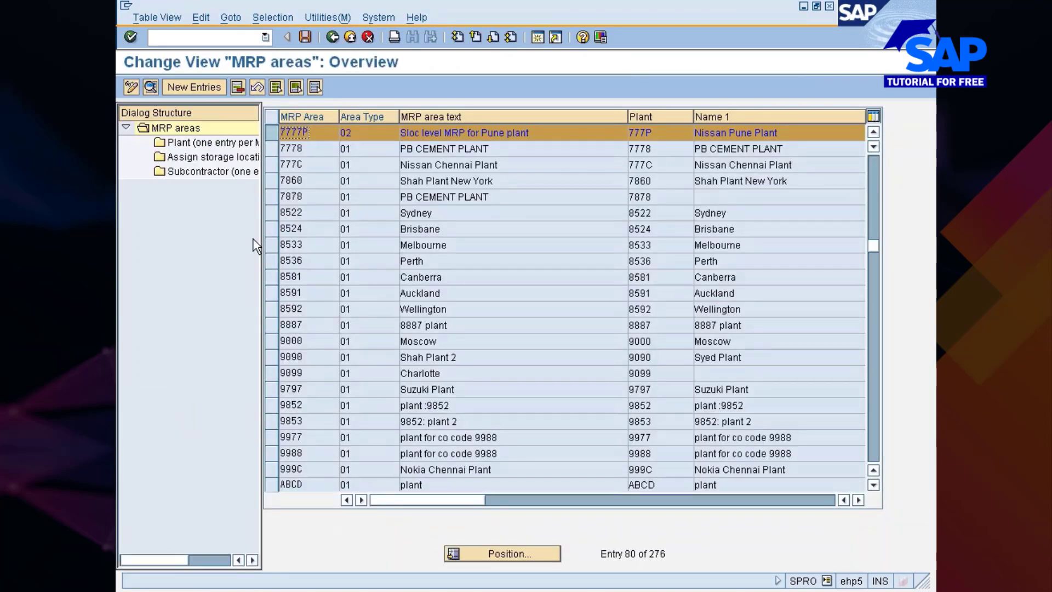
# Exit the MRP areas maintenance without saving the changes
pyautogui.click(367, 36)
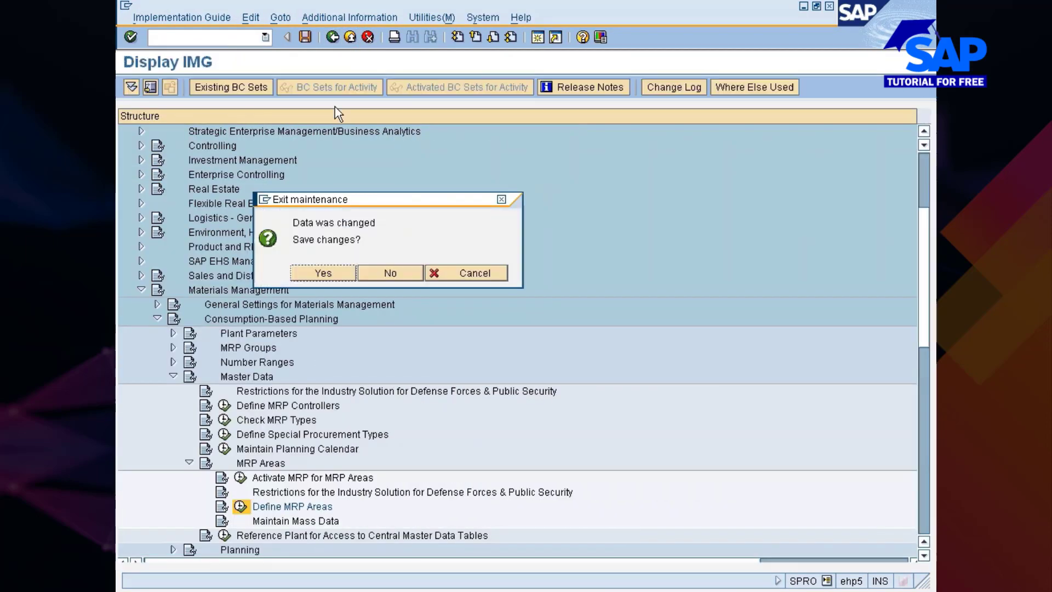
pyautogui.click(376, 279)
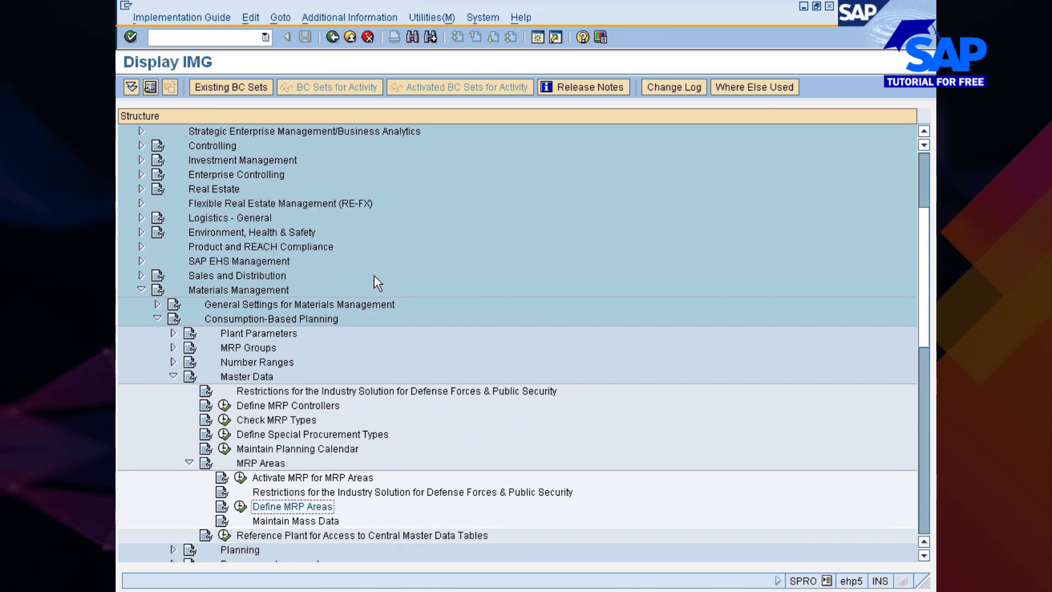
# Collapse the MRP Areas node and expand the Planning node under Consumption-Based Planning
pyautogui.scroll(-2, 284, 482)
pyautogui.click(281, 464)
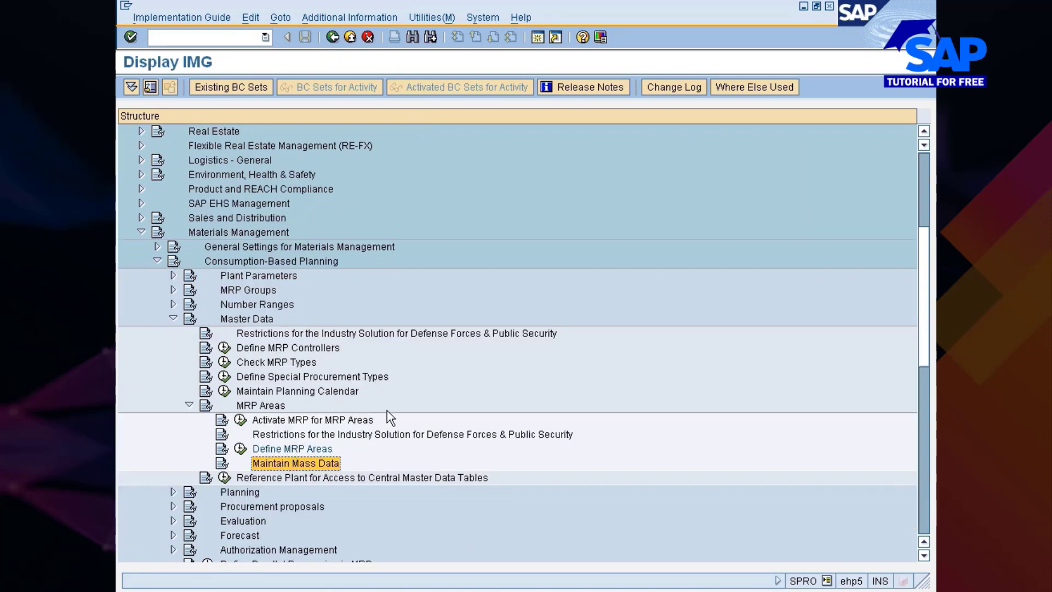
pyautogui.scroll(-3, 386, 410)
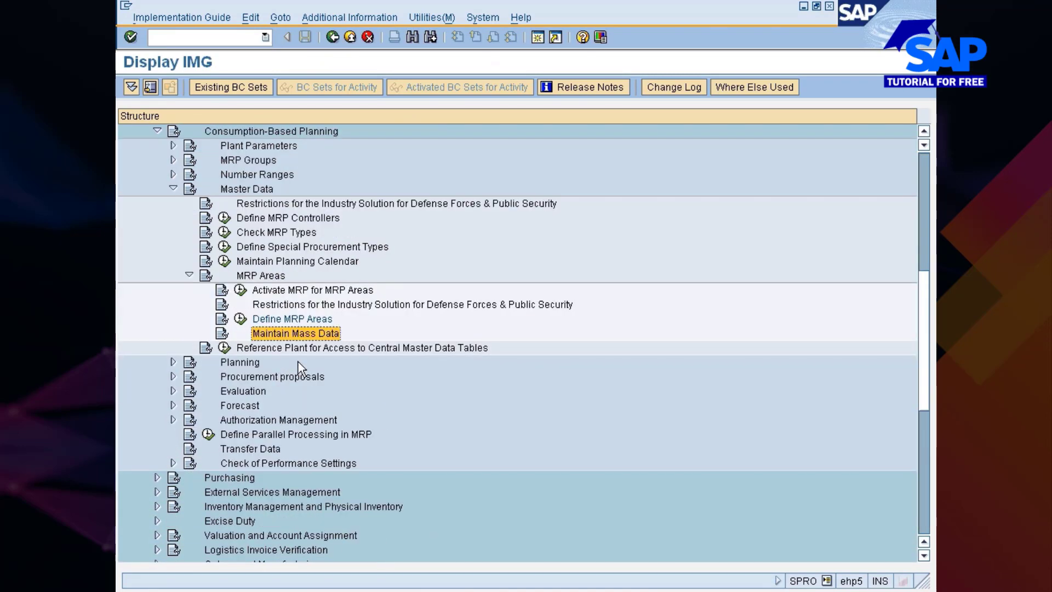
pyautogui.scroll(-1, 300, 368)
pyautogui.click(189, 231)
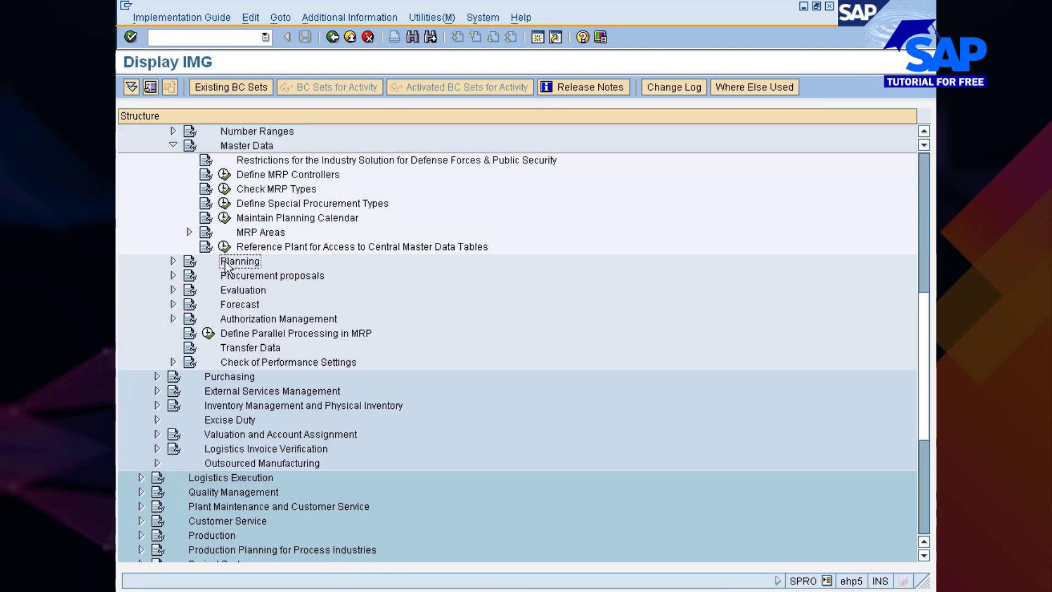
pyautogui.click(173, 261)
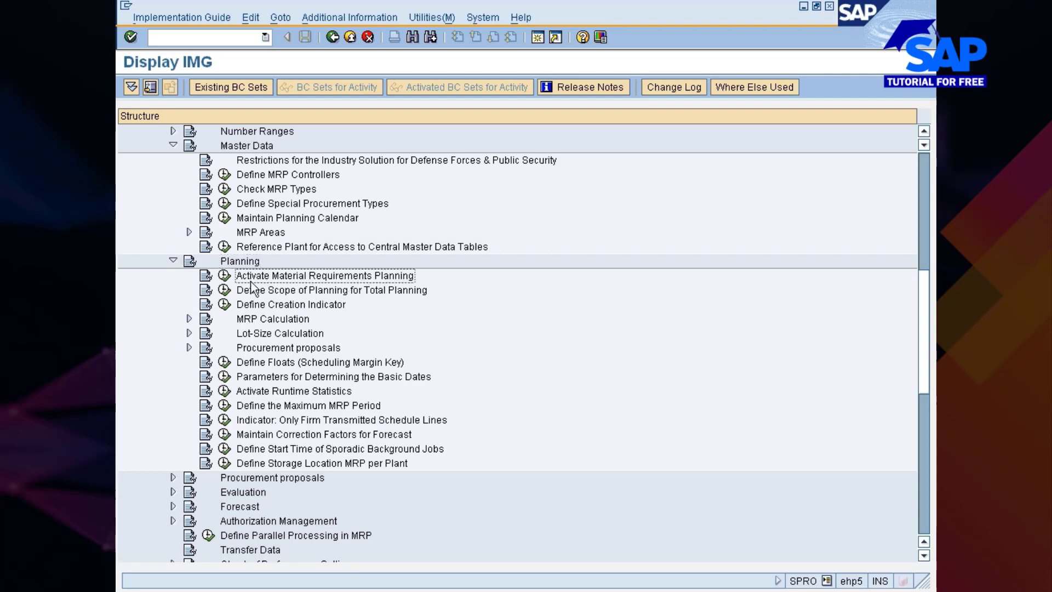
# Open the plant list in Activate Material Requirements Planning, position it at plant 777C and check the activation of the Nissan plants
pyautogui.click(224, 276)
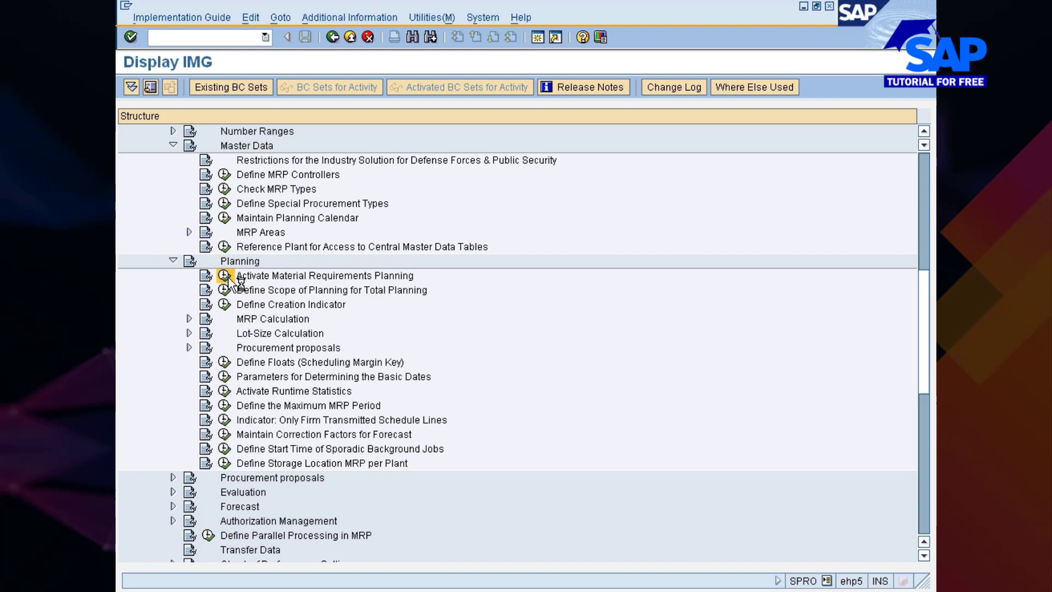
pyautogui.click(317, 154)
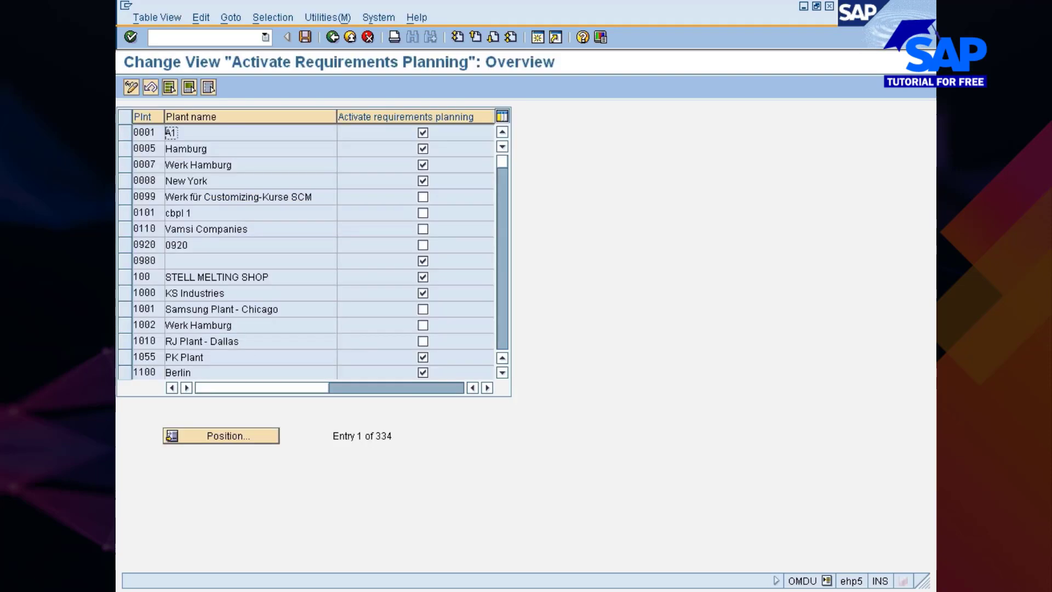
pyautogui.click(244, 435)
pyautogui.write('777c')
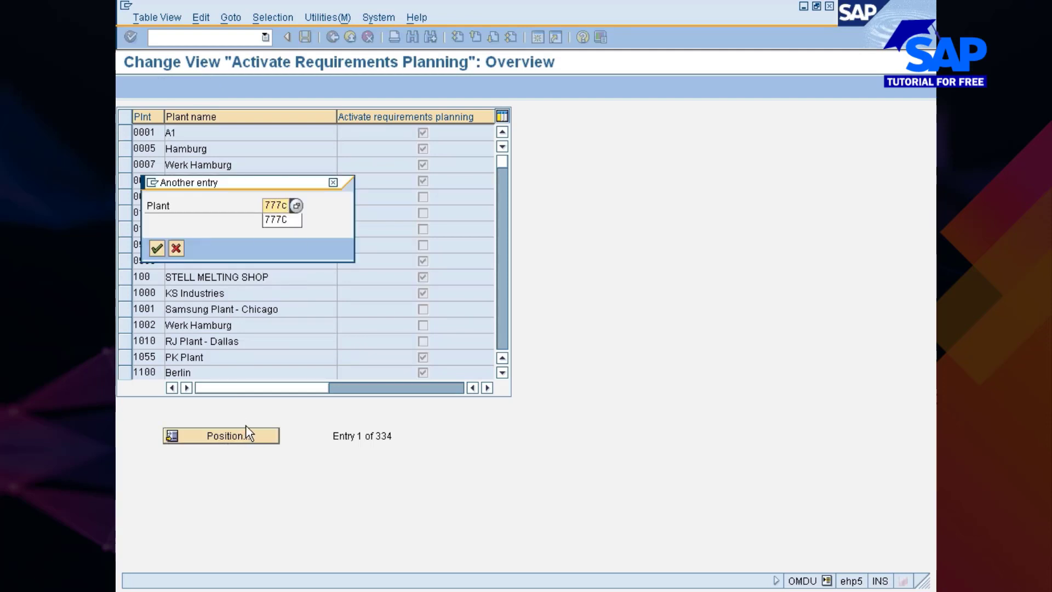
pyautogui.press('Return')
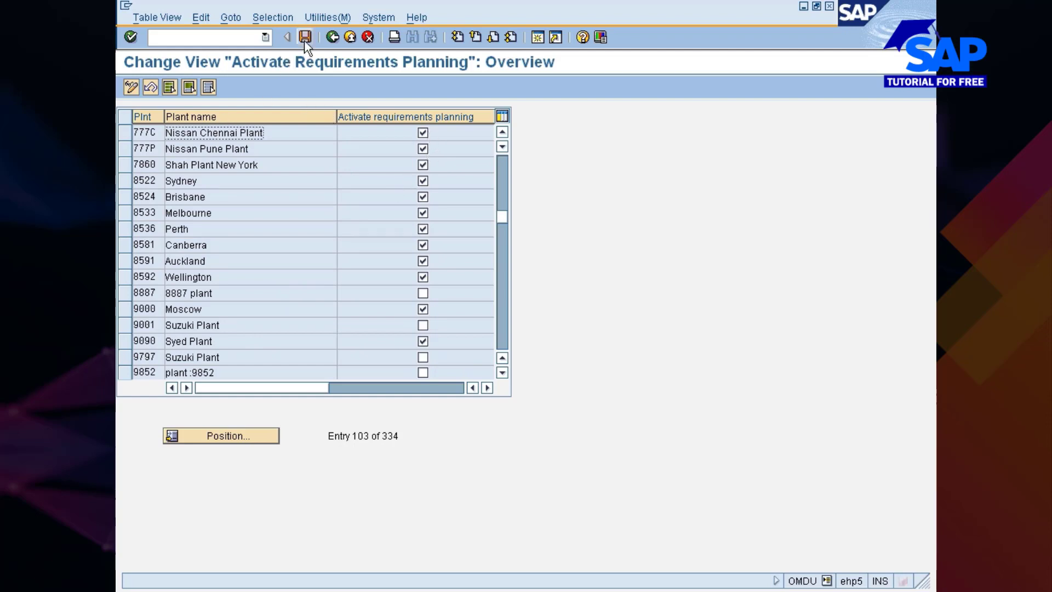
pyautogui.click(328, 36)
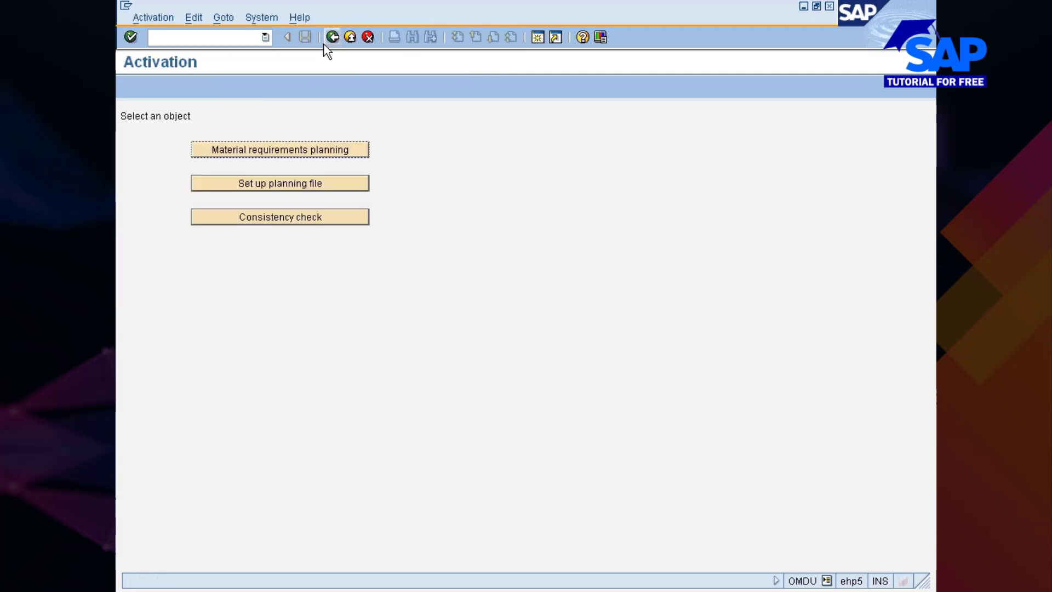
# Create variant 7777 for setting up planning file entries, assigned to individual selection screen 1000
pyautogui.click(270, 188)
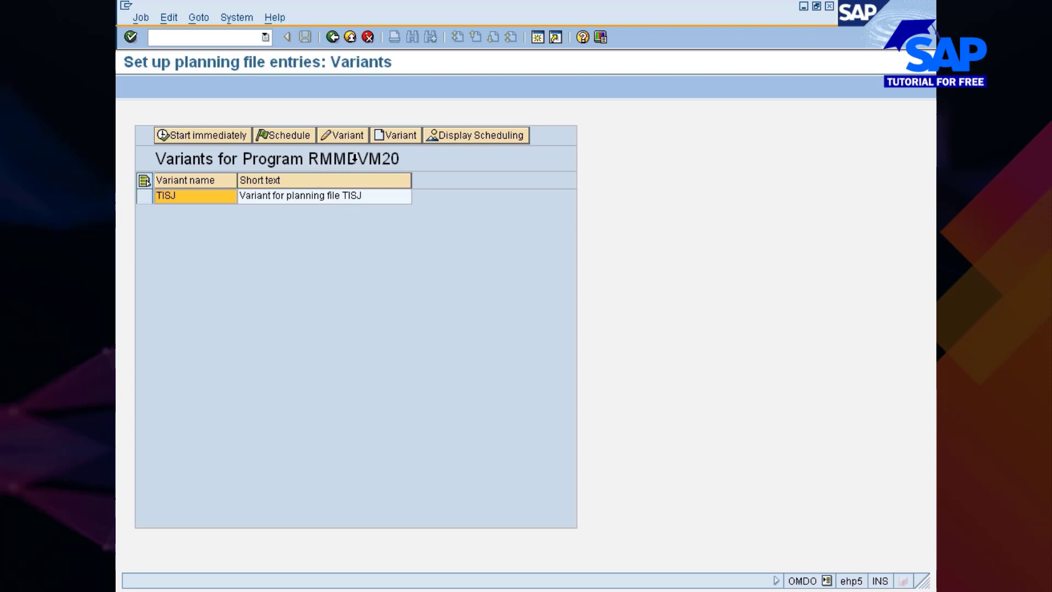
pyautogui.click(396, 138)
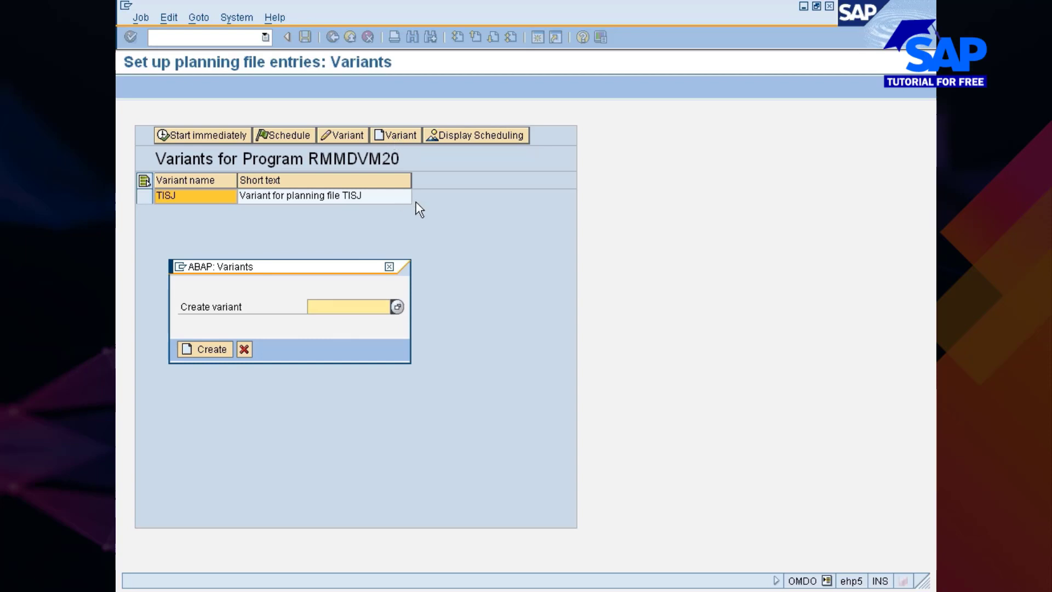
pyautogui.write('7777')
pyautogui.press('Return')
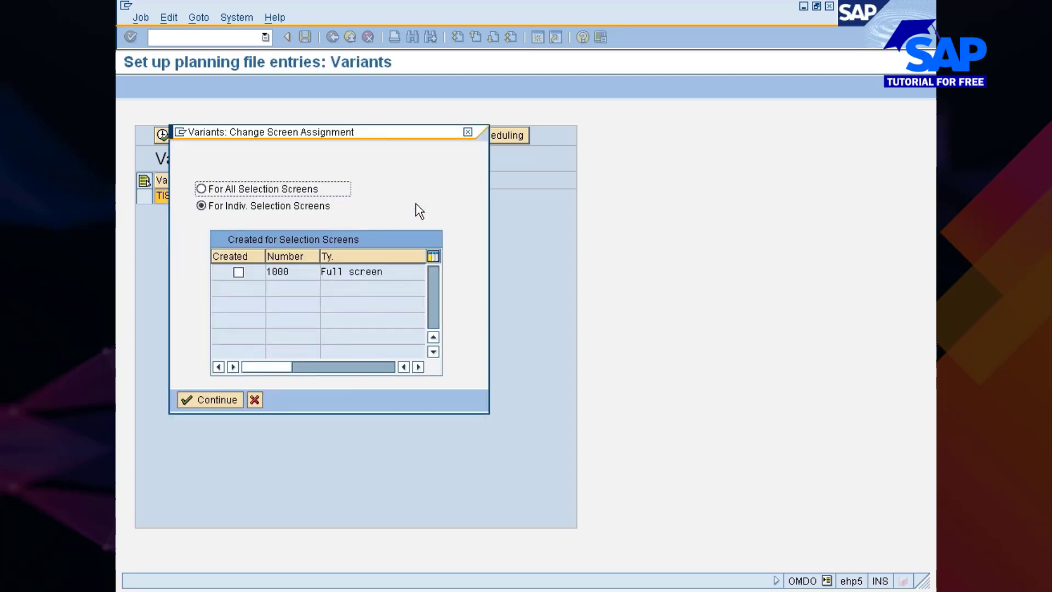
pyautogui.click(237, 271)
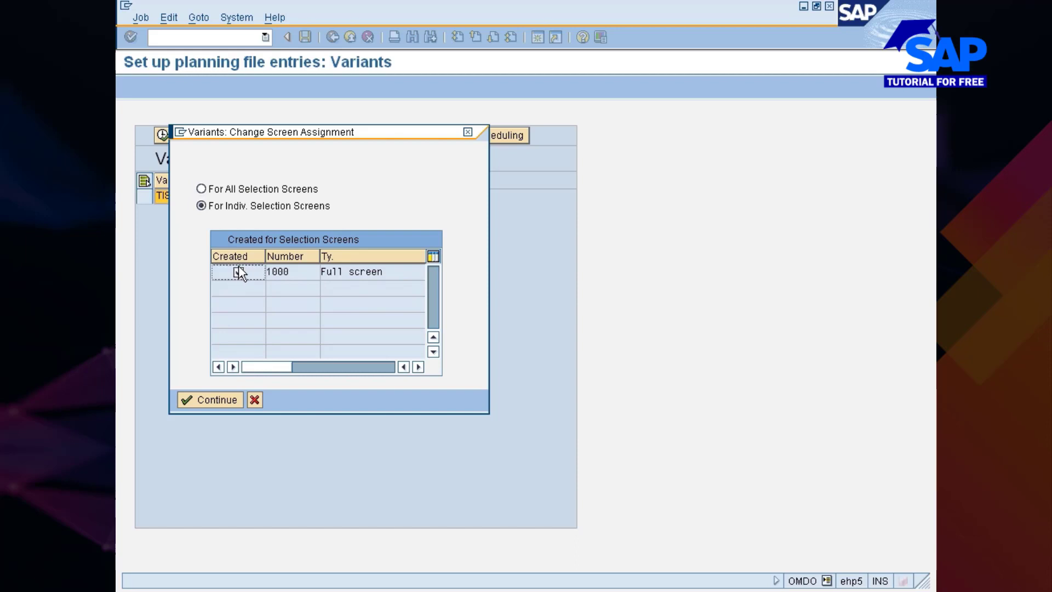
pyautogui.click(211, 399)
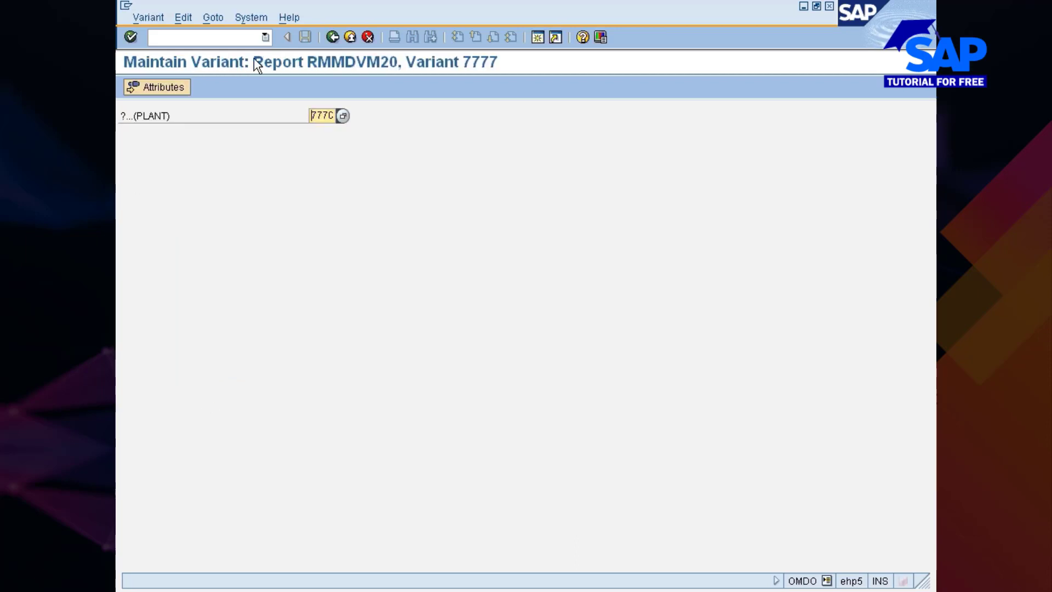
# Describe the variant for plant 777C as "Planning file entry variant", save it and return to the variant list
pyautogui.click(136, 95)
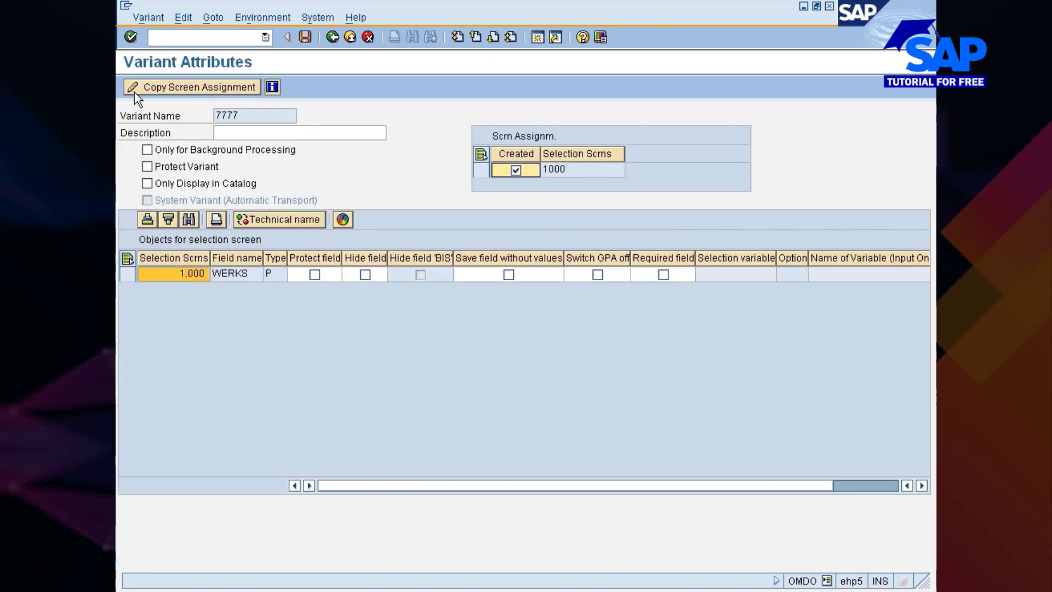
pyautogui.click(230, 134)
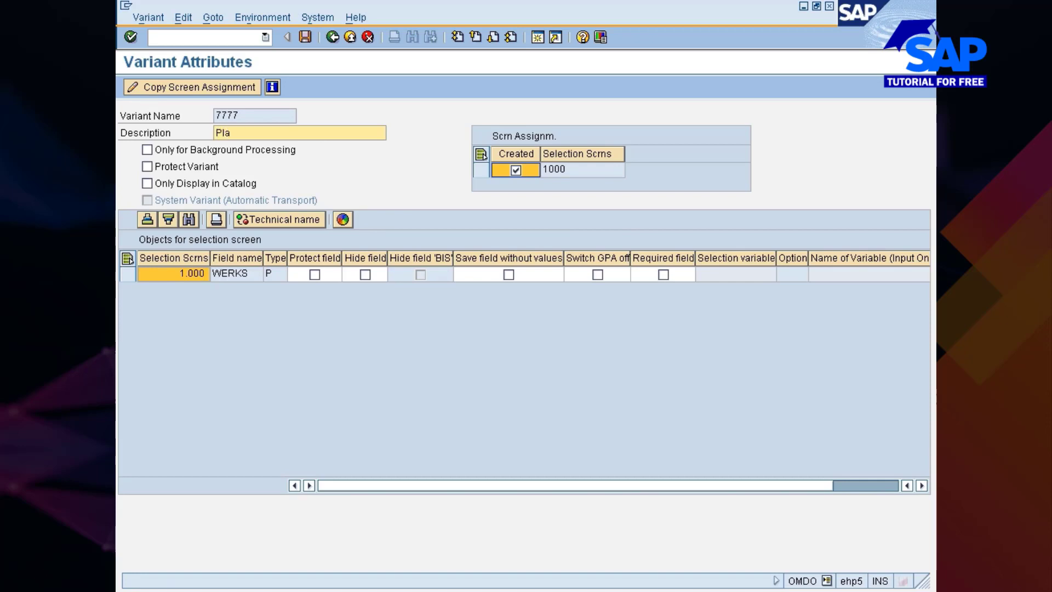
pyautogui.write('Planning file entry variant')
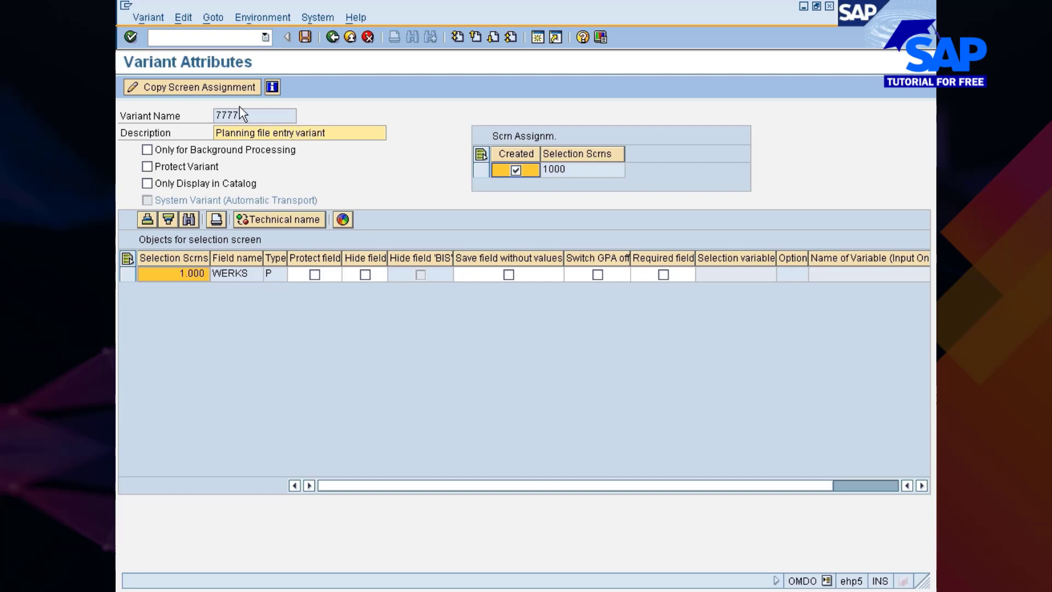
pyautogui.click(304, 36)
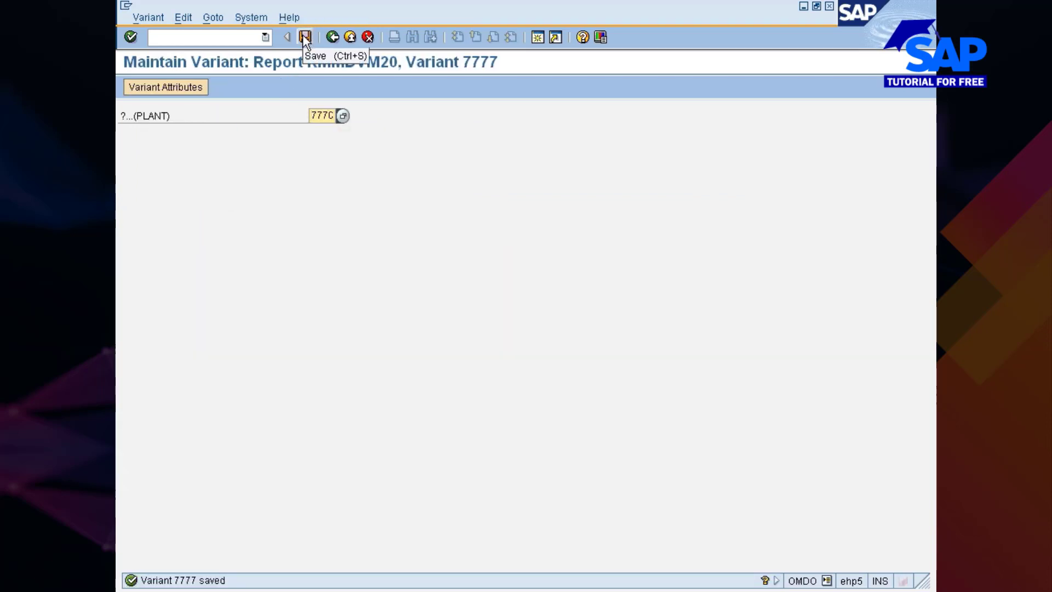
pyautogui.click(332, 37)
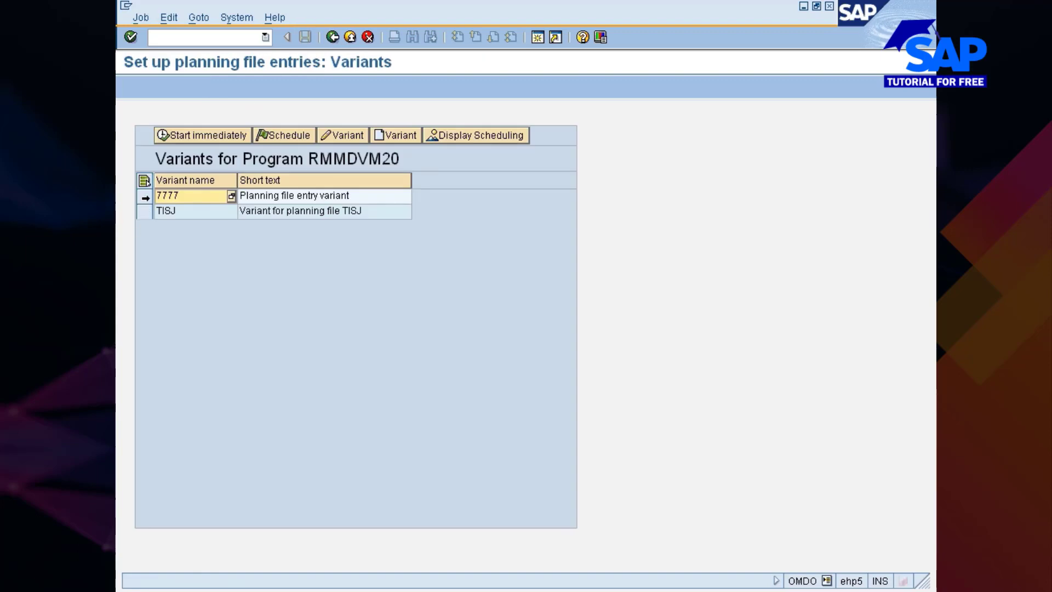
# Start the planning file setup immediately with variant 7777 and schedule it periodically, repeating every 1 day
pyautogui.click(145, 198)
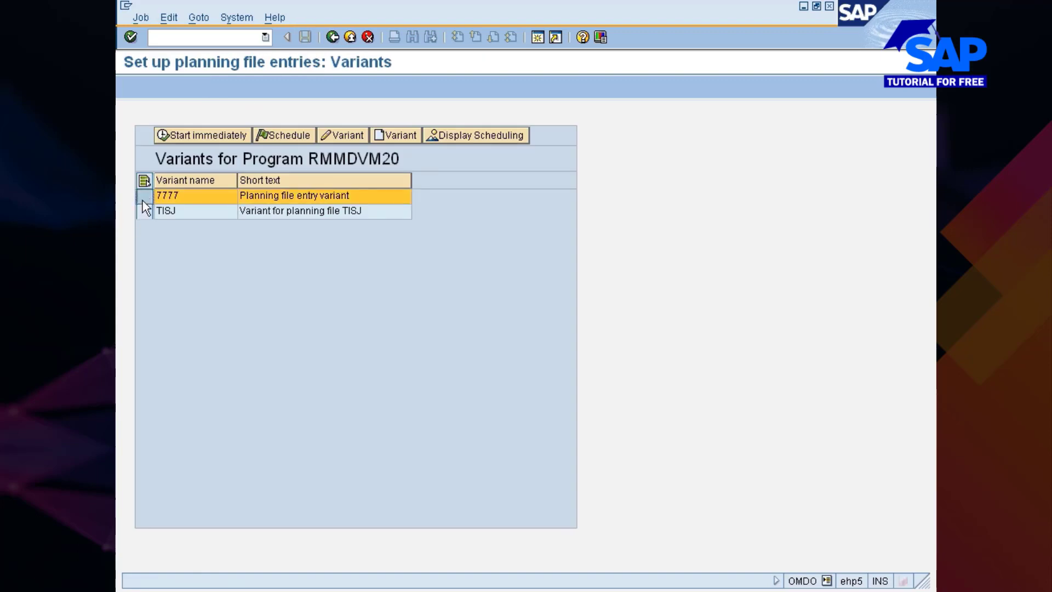
pyautogui.click(202, 136)
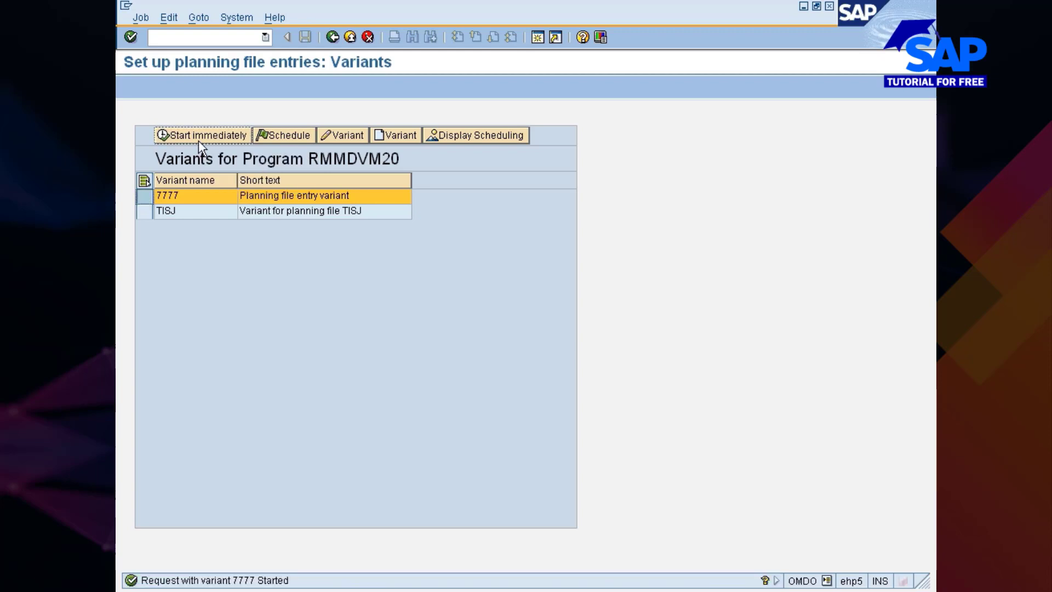
pyautogui.click(303, 134)
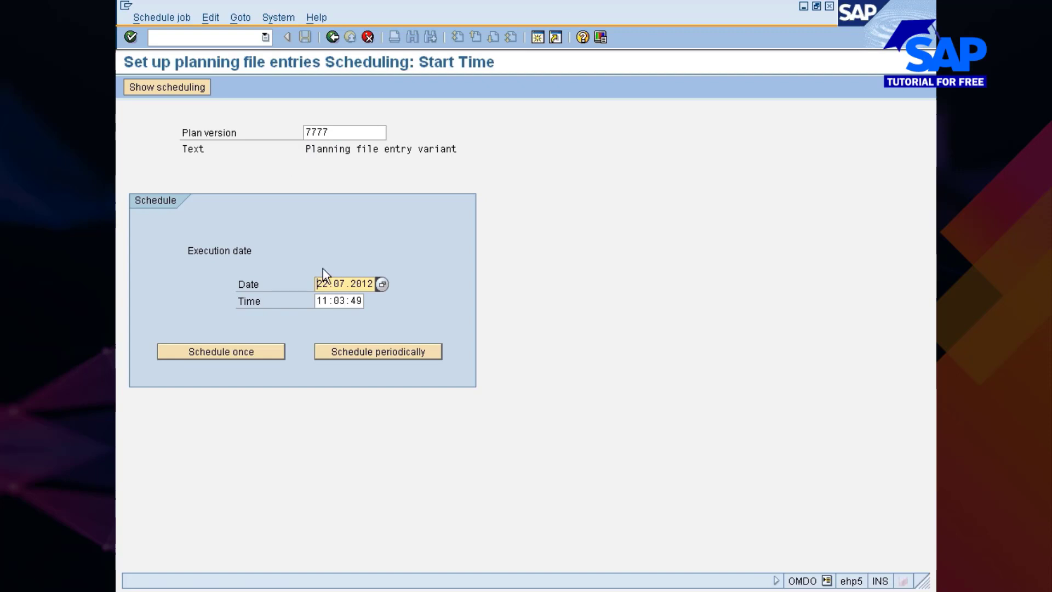
pyautogui.click(378, 357)
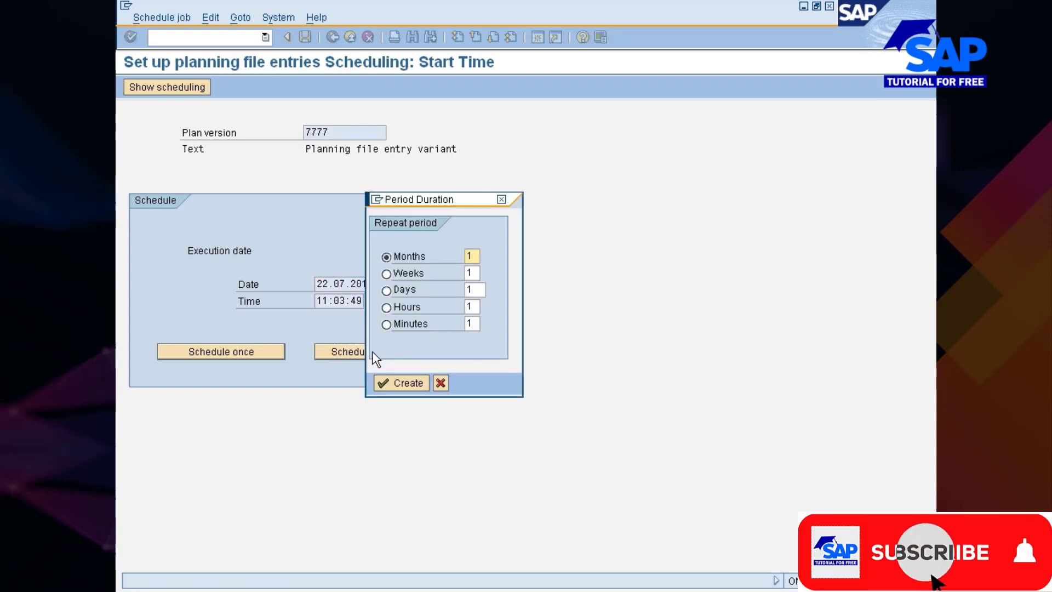
pyautogui.click(387, 290)
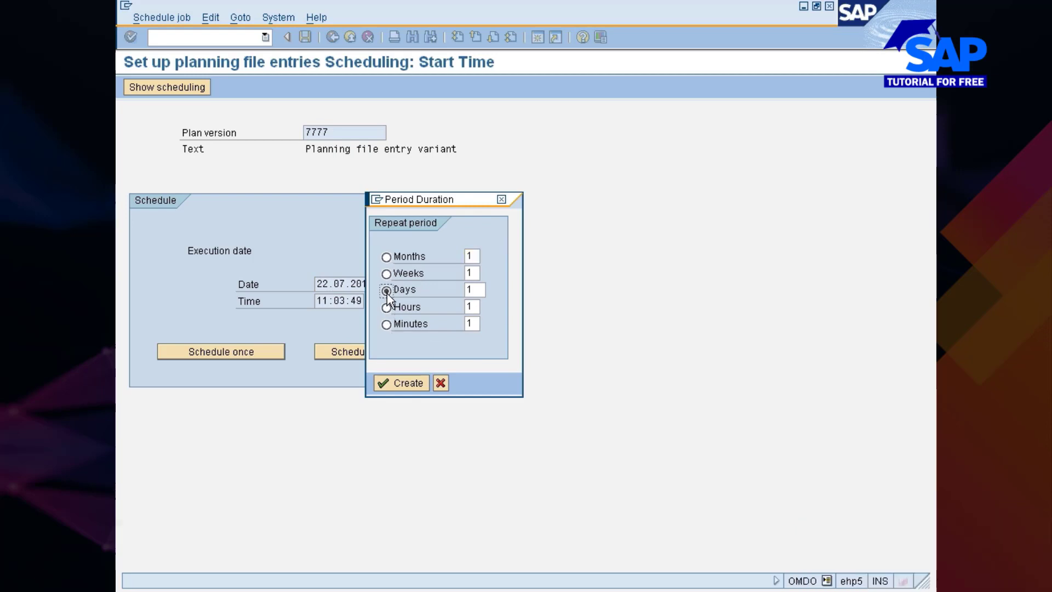
pyautogui.click(390, 382)
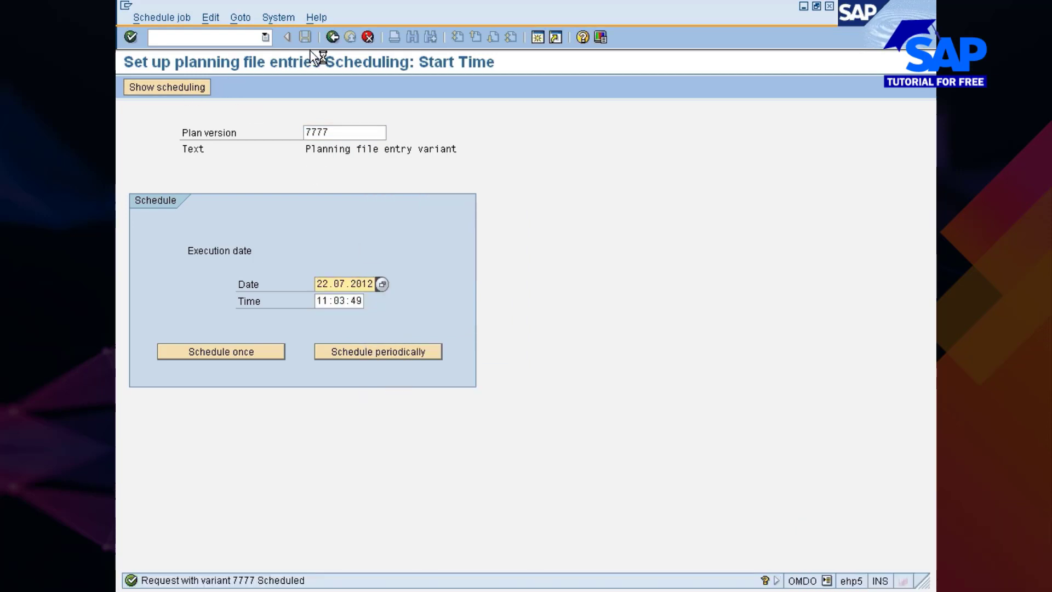
pyautogui.click(331, 36)
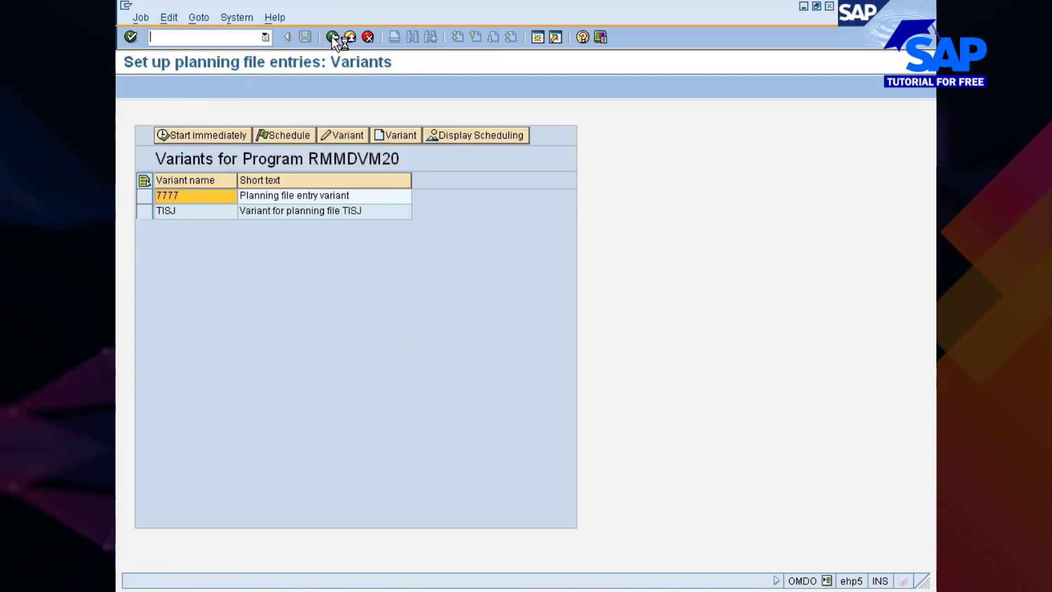
pyautogui.click(331, 36)
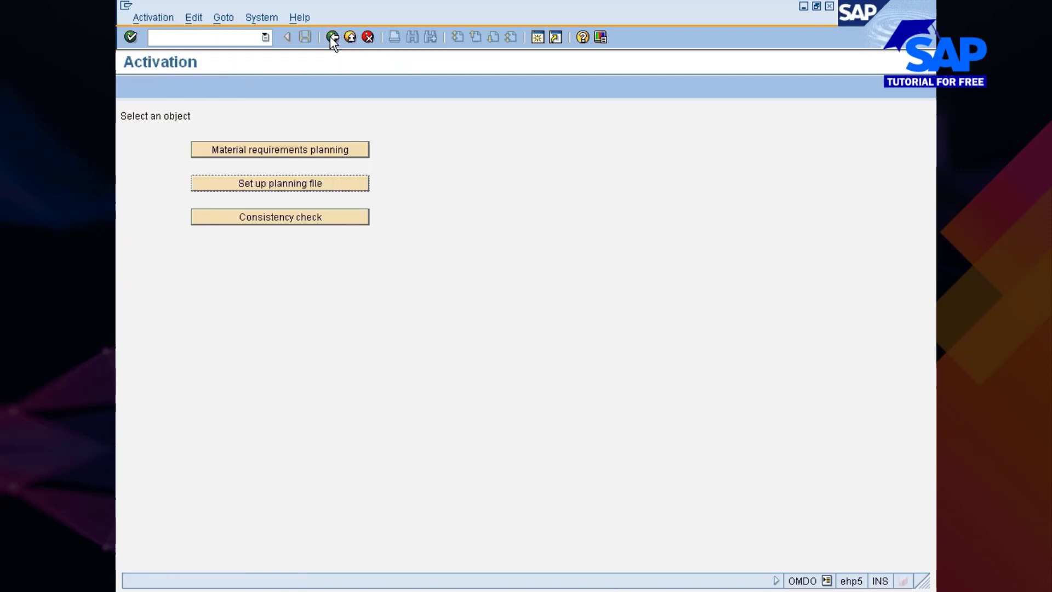
# Create variant 7777 for the planning file consistency check, assigned to individual selection screen 1000
pyautogui.click(272, 219)
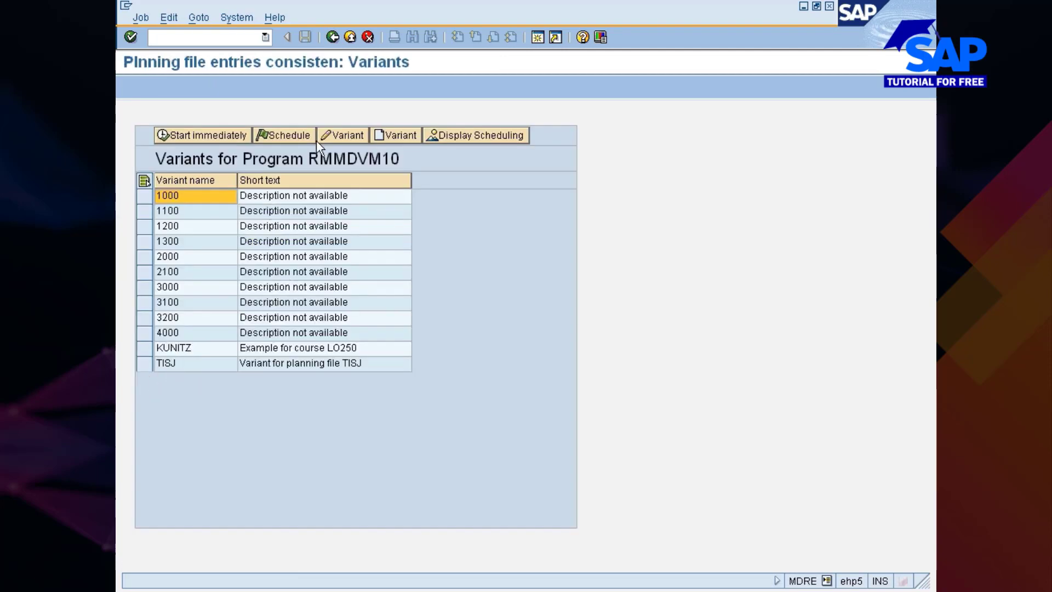
pyautogui.click(376, 137)
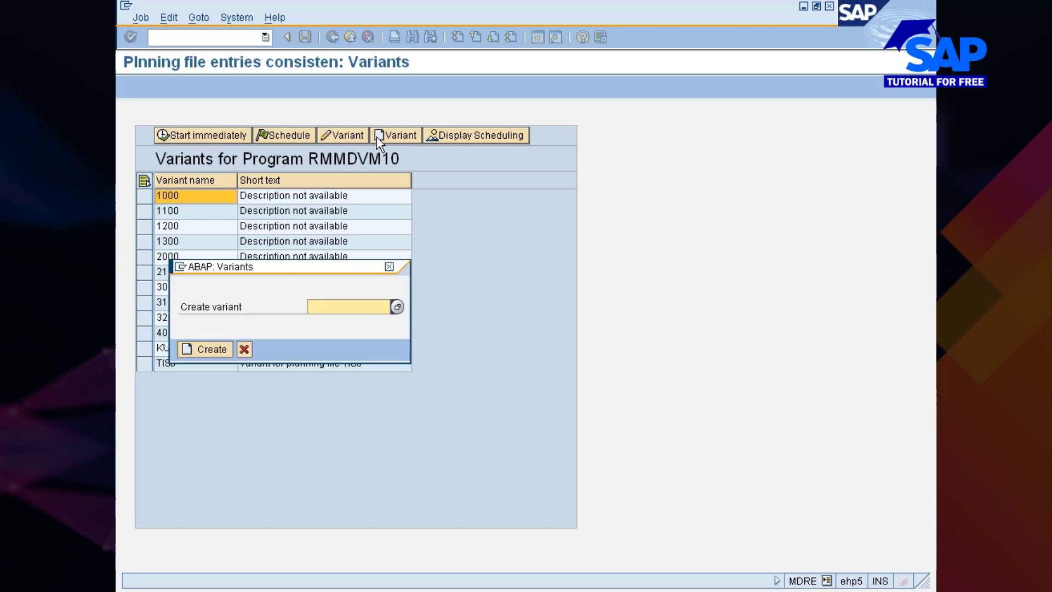
pyautogui.write('7777')
pyautogui.click(205, 349)
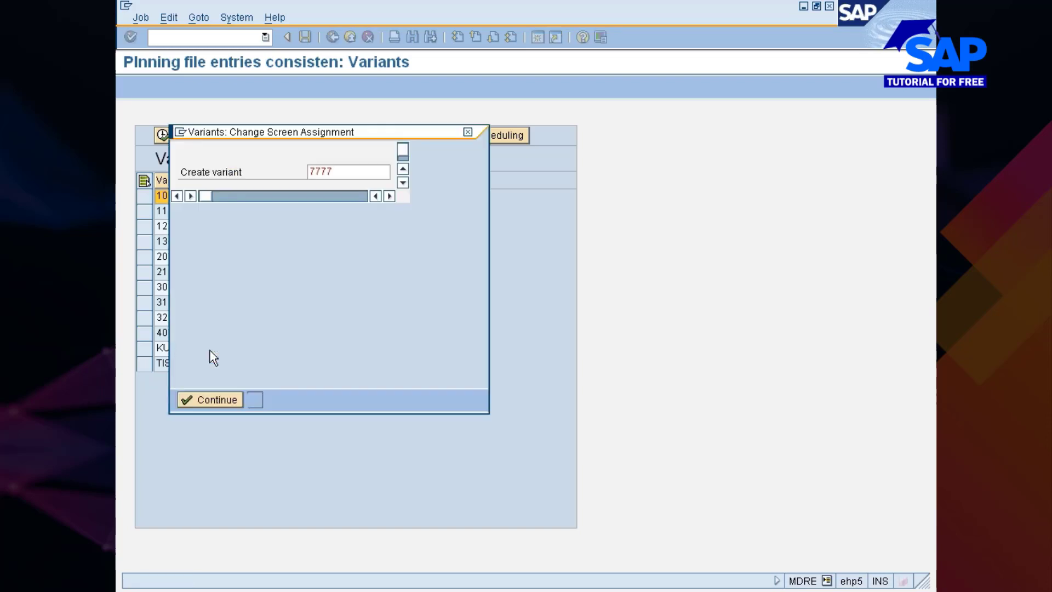
pyautogui.click(239, 273)
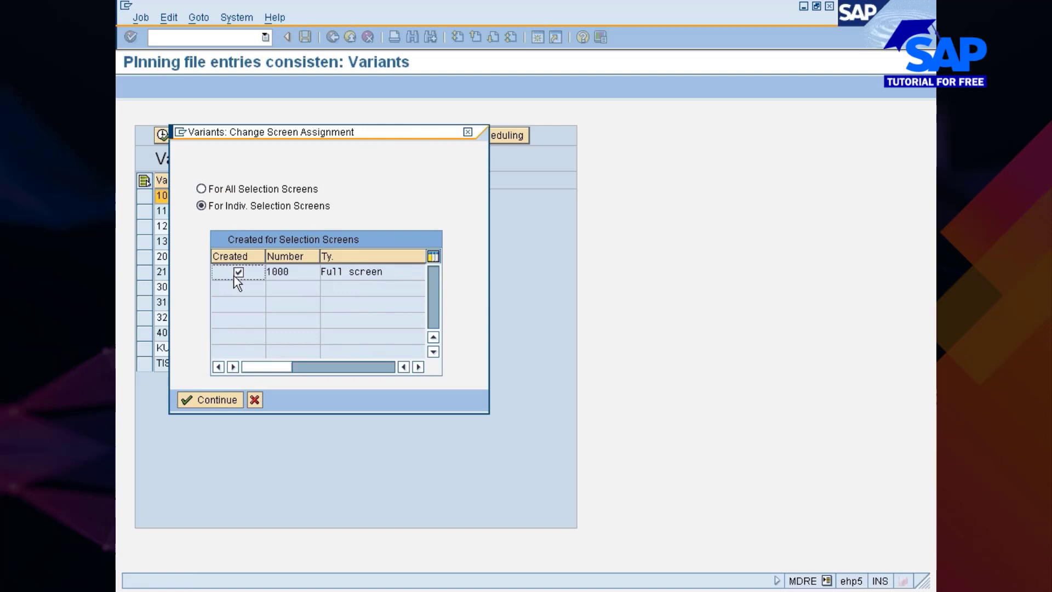
pyautogui.click(218, 400)
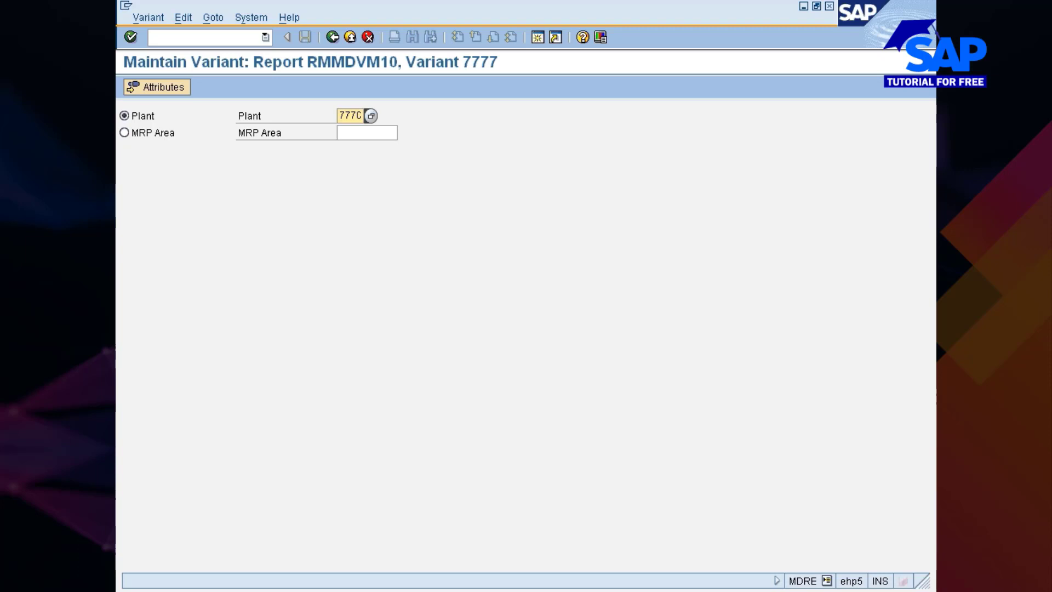
# Give the consistency check variant for plant 777C the description "Planning file entry variant", save it and return to the list
pyautogui.click(179, 86)
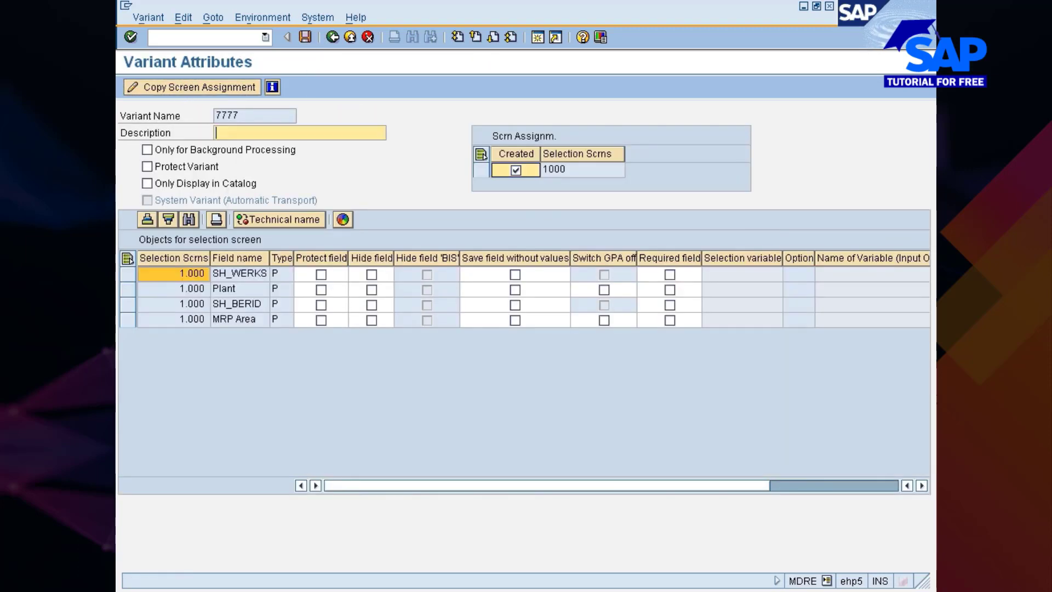
pyautogui.click(246, 143)
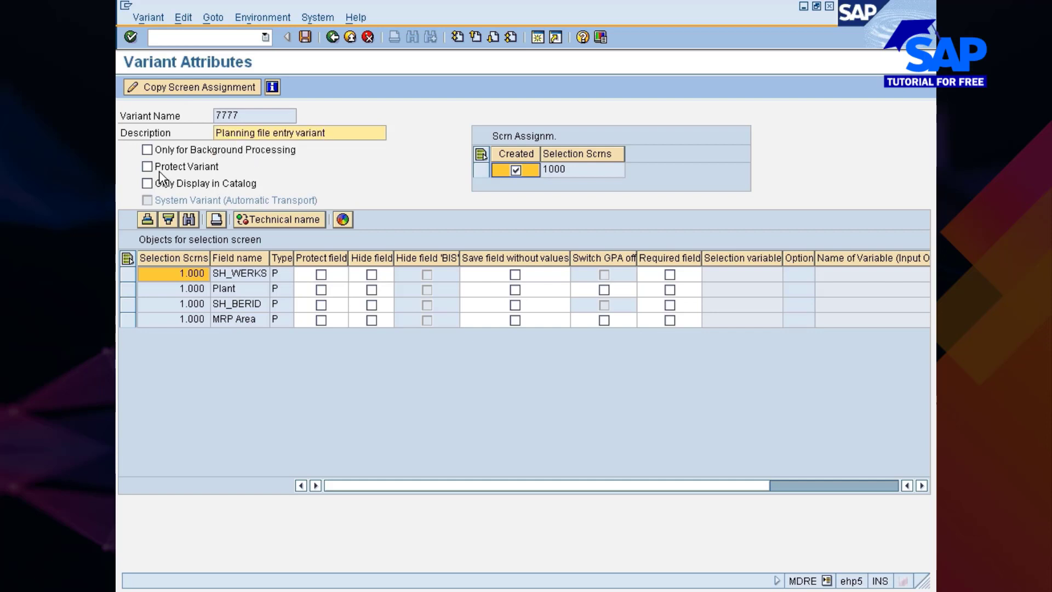
pyautogui.click(334, 186)
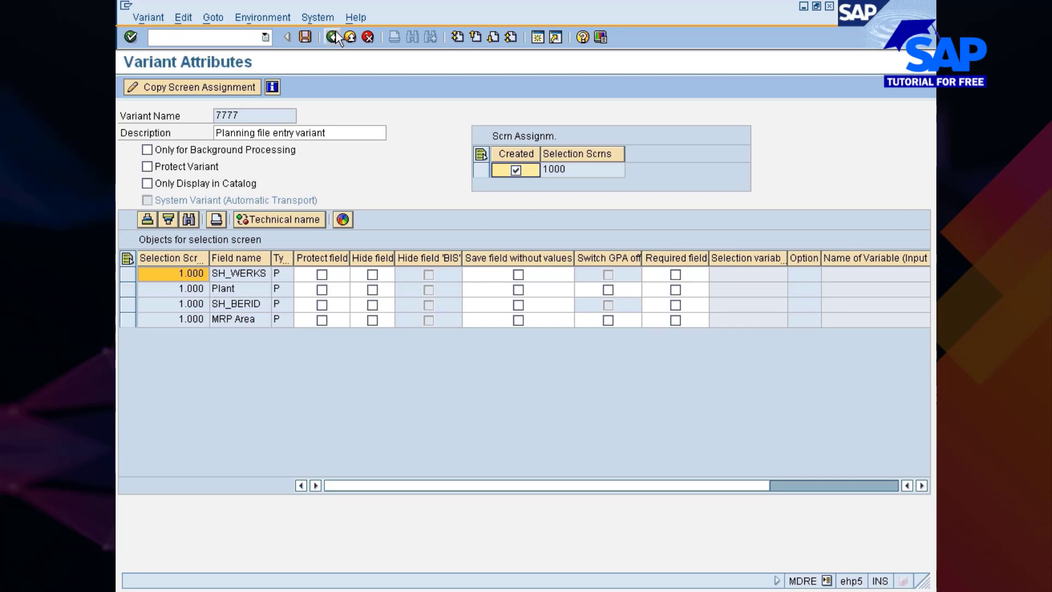
pyautogui.click(308, 36)
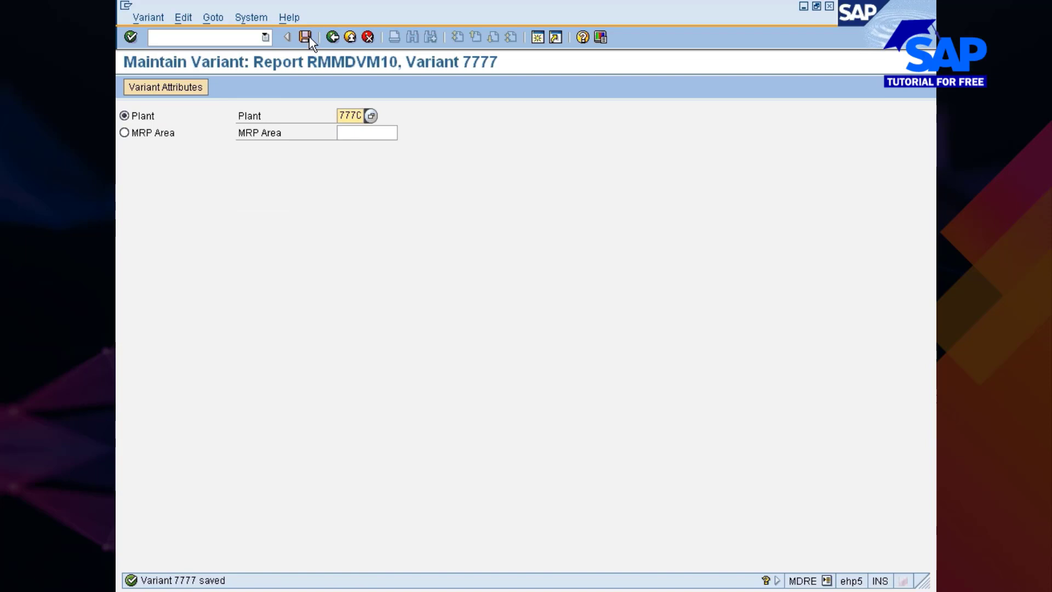
pyautogui.click(331, 36)
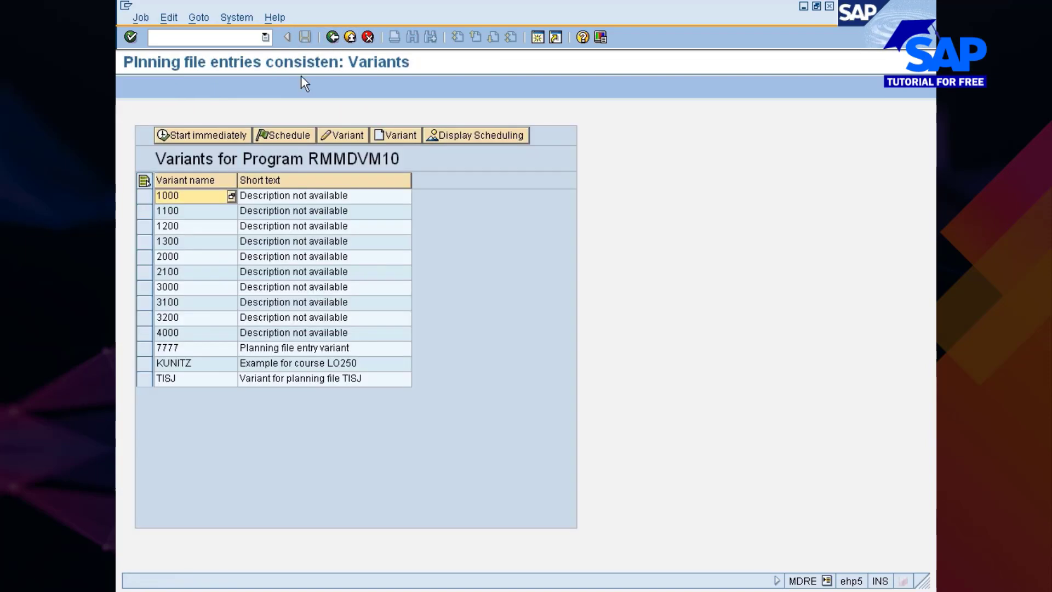
# Start the consistency check immediately with variant 7777, schedule it periodically with a 1-month repeat, and leave the scheduling
pyautogui.click(143, 351)
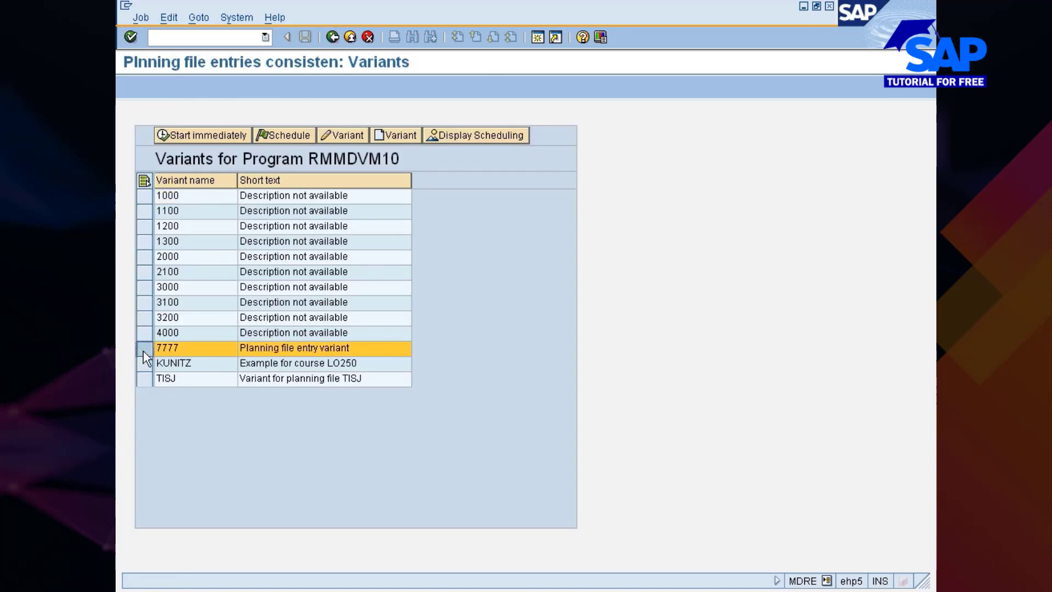
pyautogui.click(211, 137)
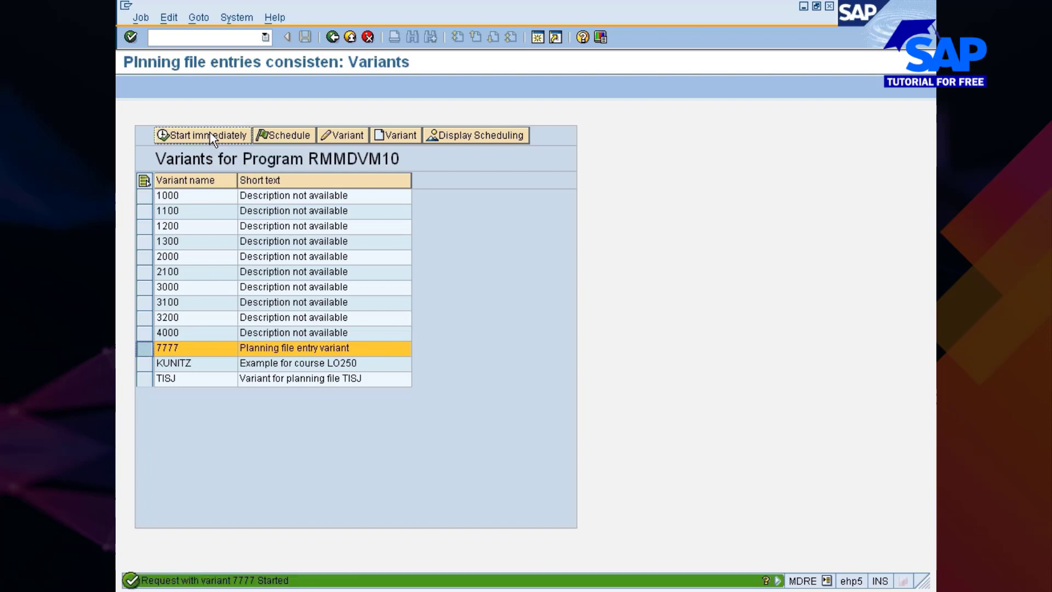
pyautogui.click(284, 135)
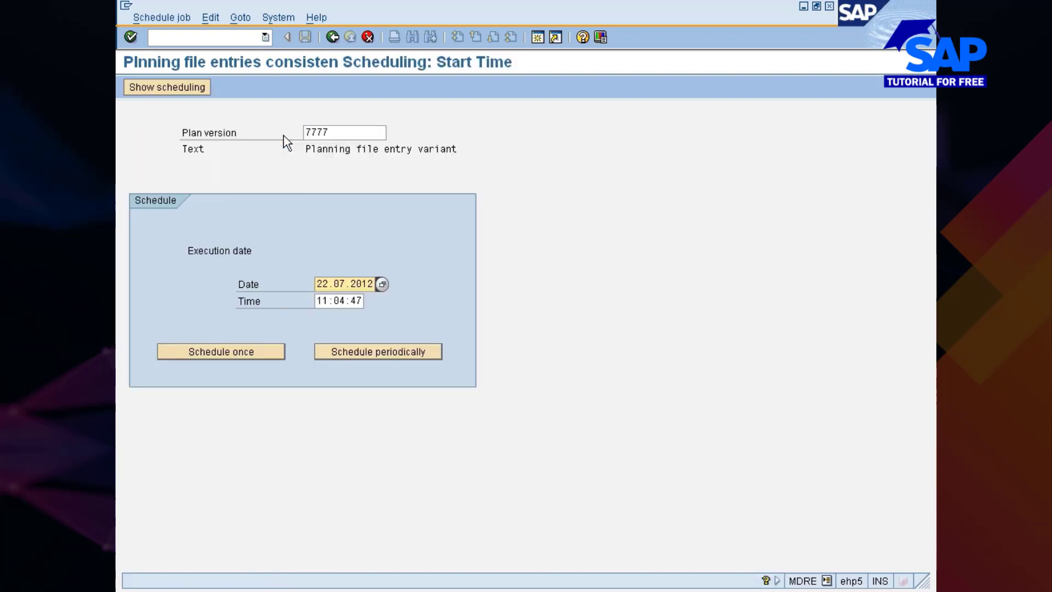
pyautogui.click(369, 352)
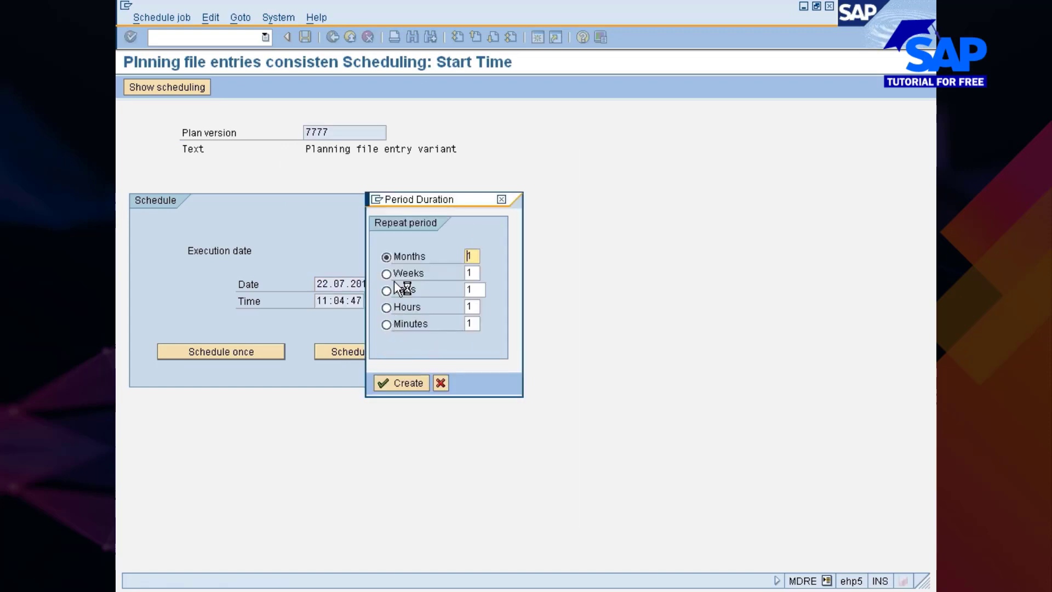
pyautogui.click(396, 291)
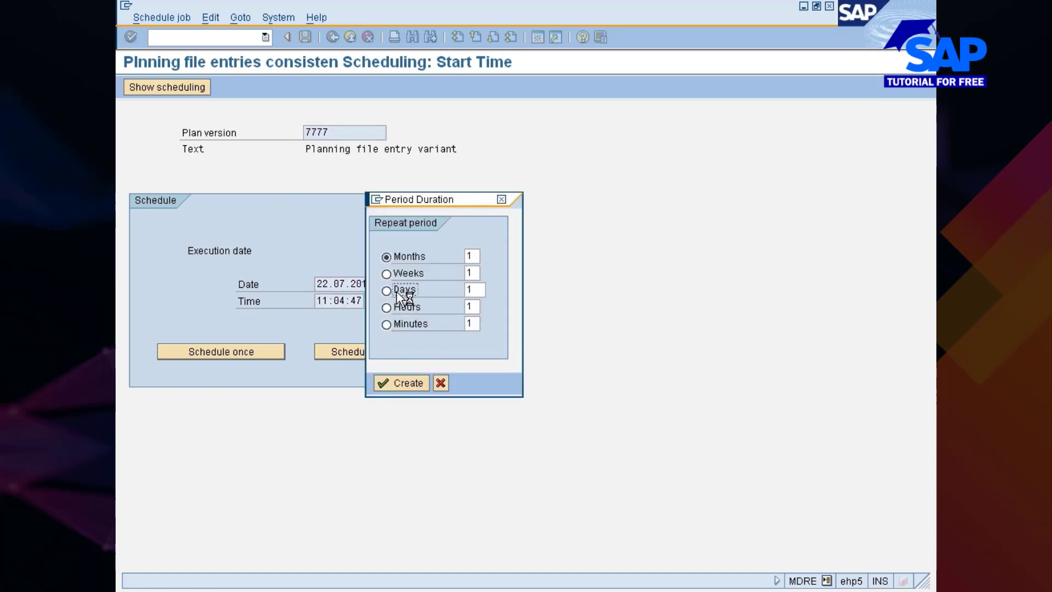
pyautogui.click(386, 379)
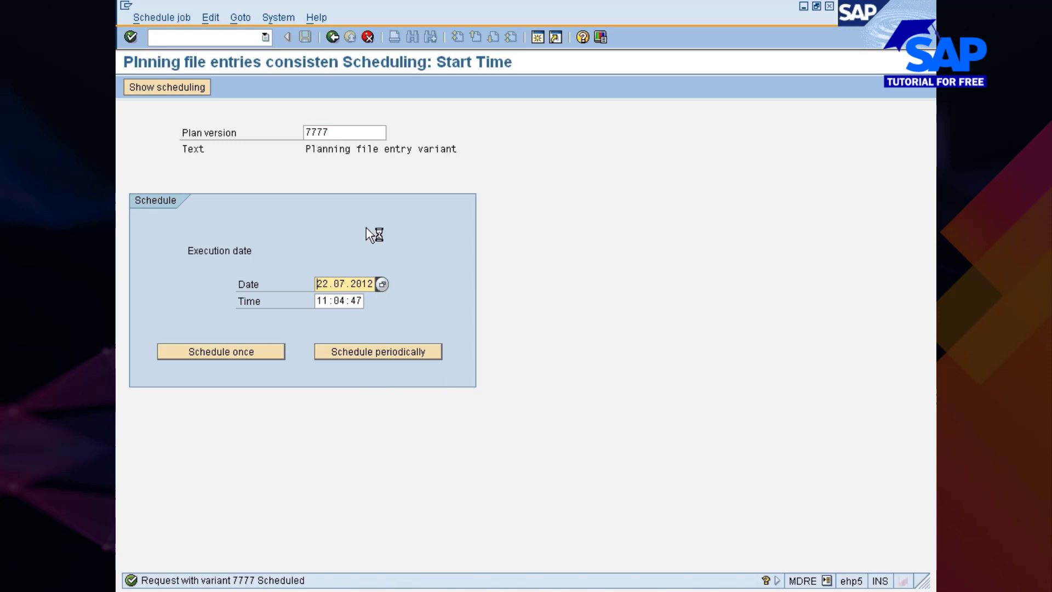
pyautogui.click(337, 38)
pyautogui.click(332, 36)
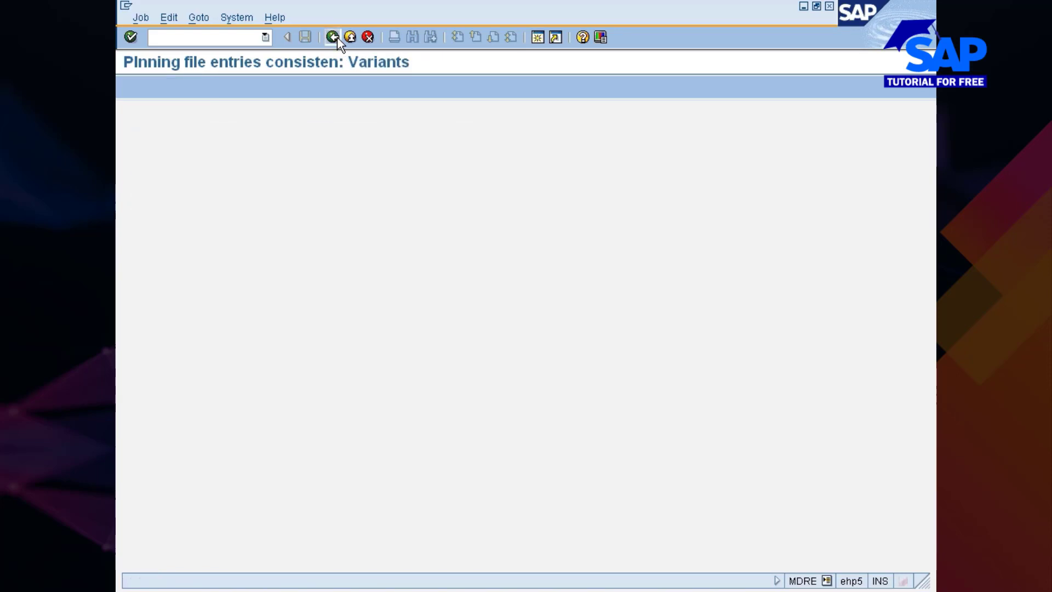
# Return to the implementation guide and open the Define Creation Indicator activity under Planning
pyautogui.click(337, 37)
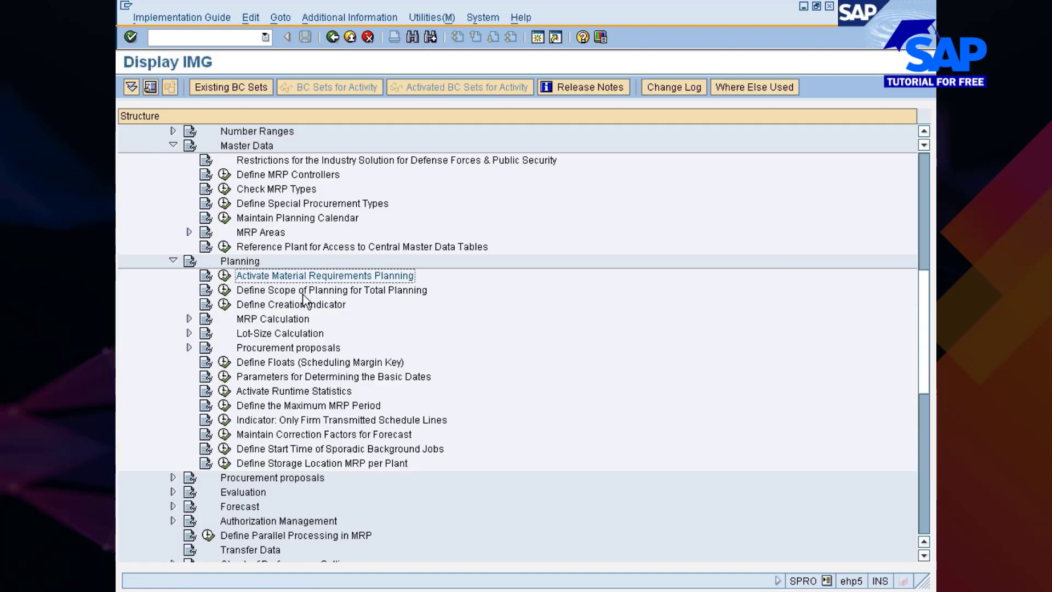
pyautogui.click(283, 291)
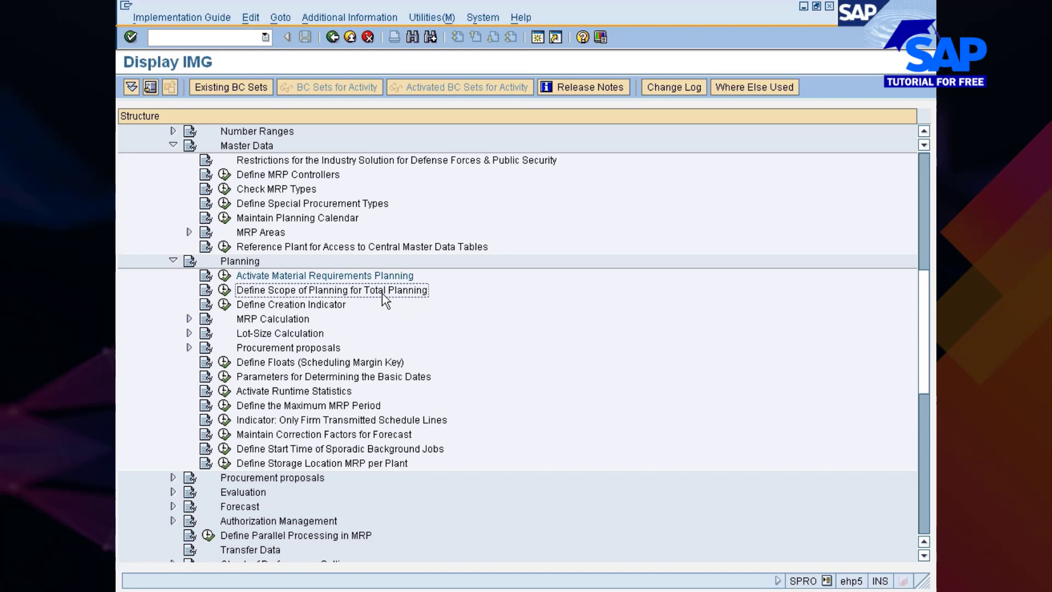
pyautogui.click(298, 306)
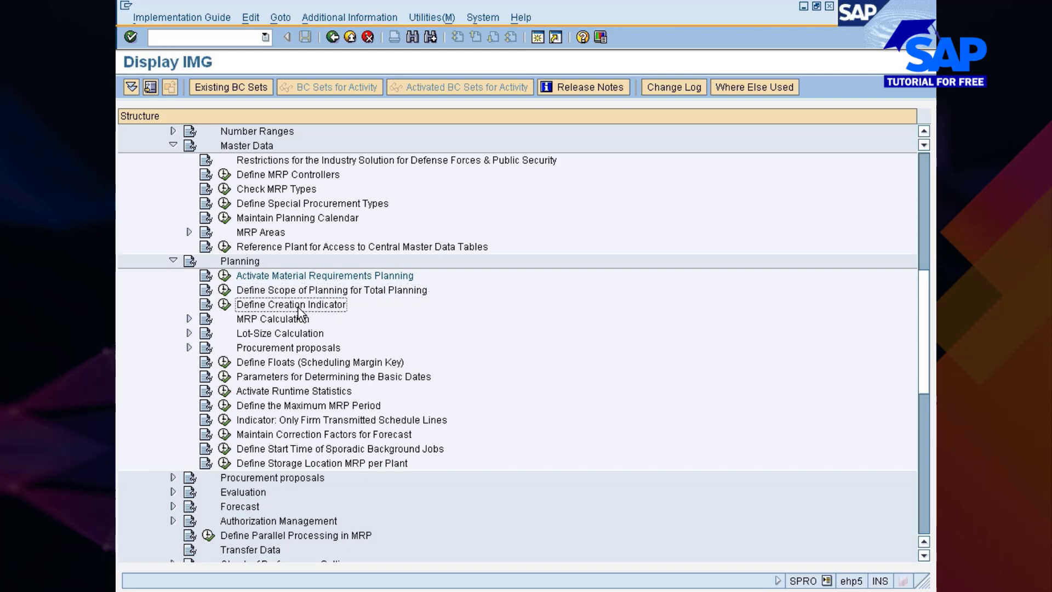
pyautogui.click(225, 304)
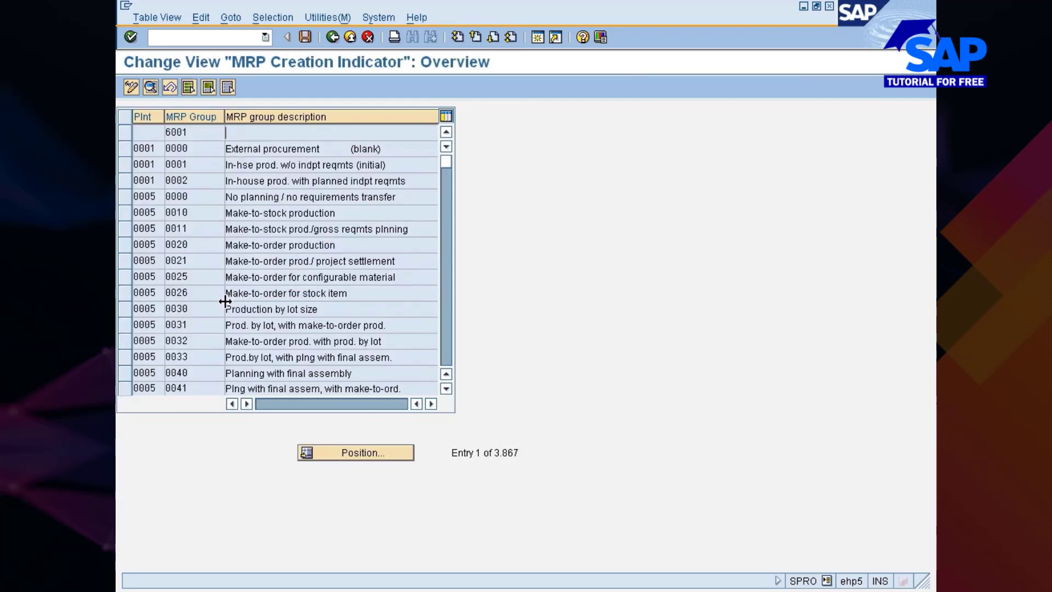
# Position the MRP creation indicator list at the entries for plant 777C
pyautogui.click(340, 453)
pyautogui.write('777')
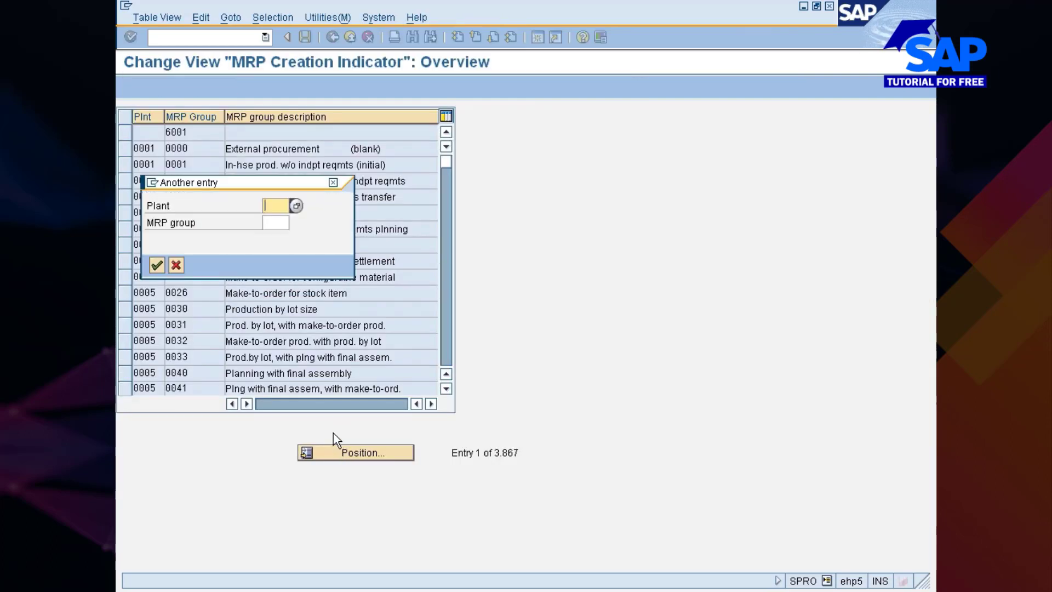
pyautogui.press('Down')
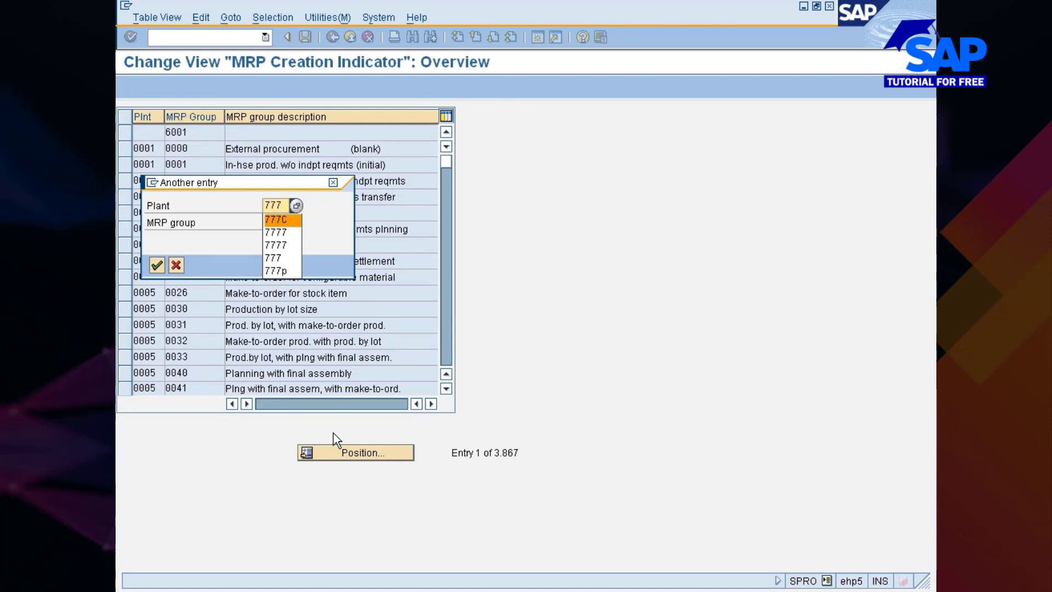
pyautogui.press('Return')
pyautogui.press('Return')
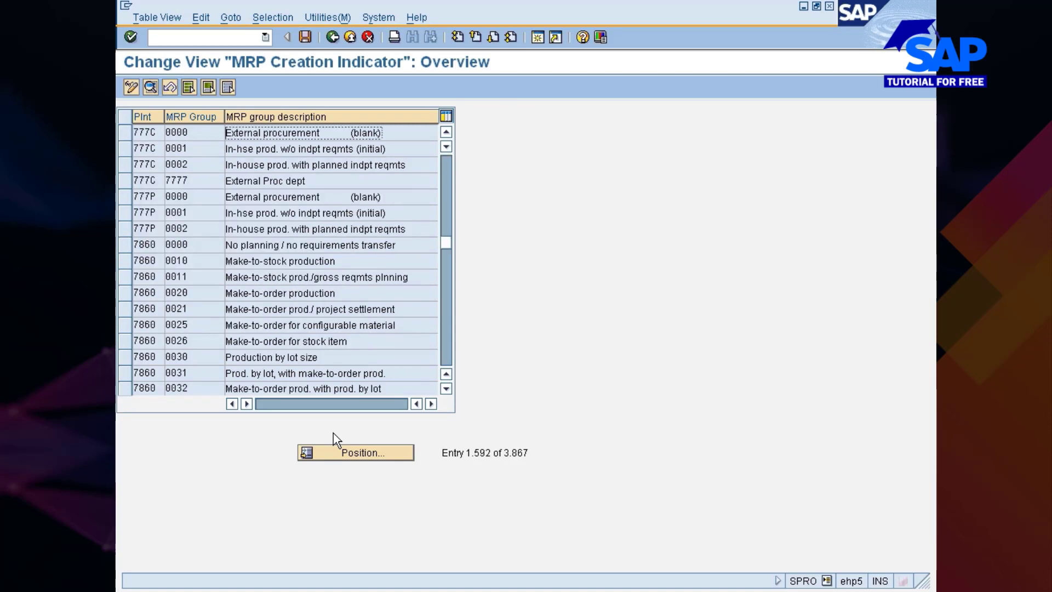
# View the creation indicator details of MRP group 7777 in plant 777C and return to the implementation guide
pyautogui.click(126, 183)
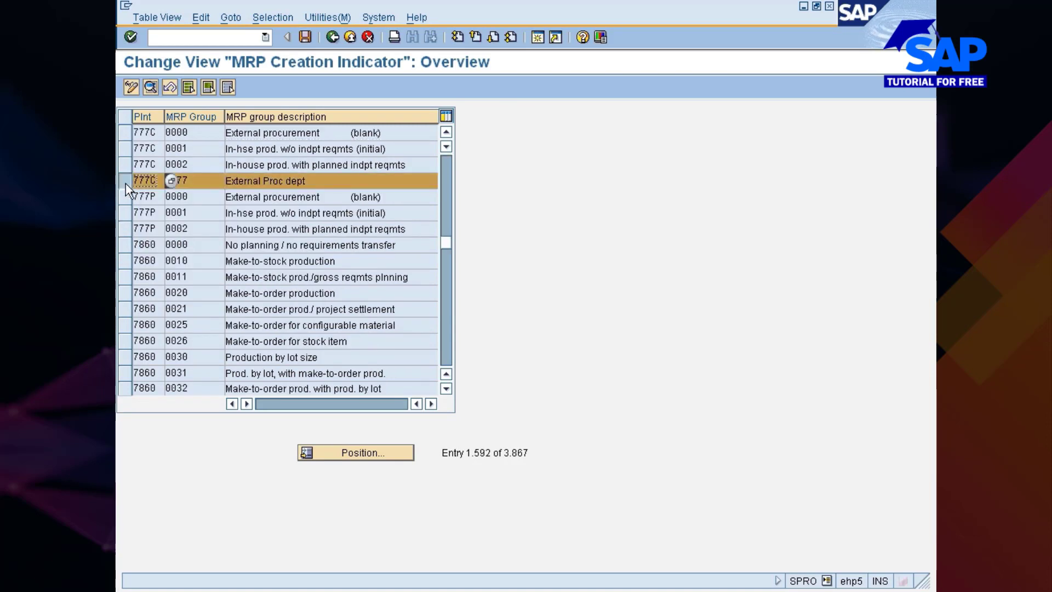
pyautogui.click(126, 183)
pyautogui.click(126, 165)
pyautogui.click(126, 148)
pyautogui.click(126, 132)
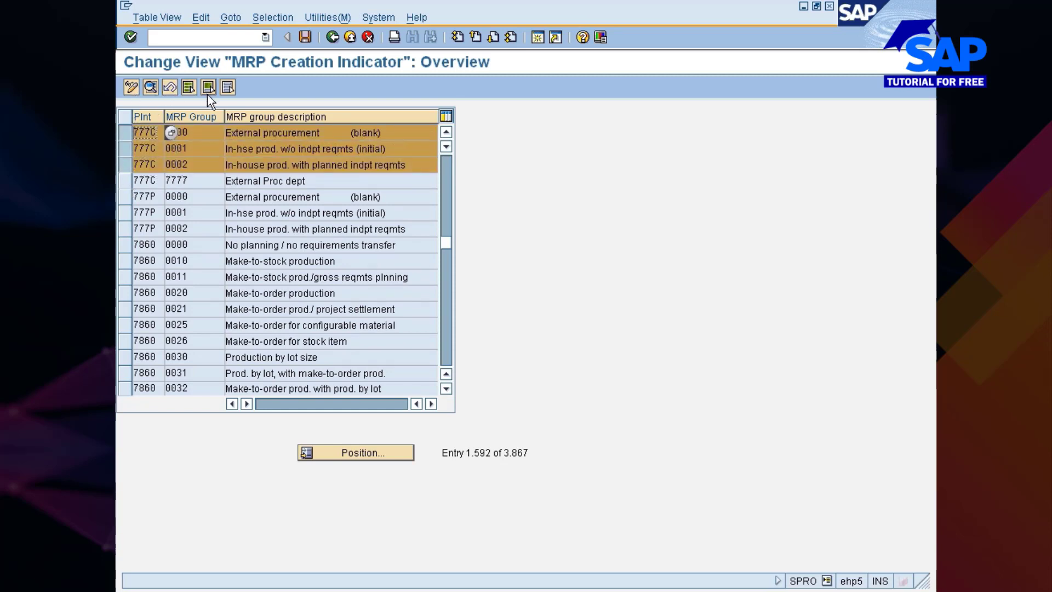
pyautogui.click(127, 131)
pyautogui.click(127, 149)
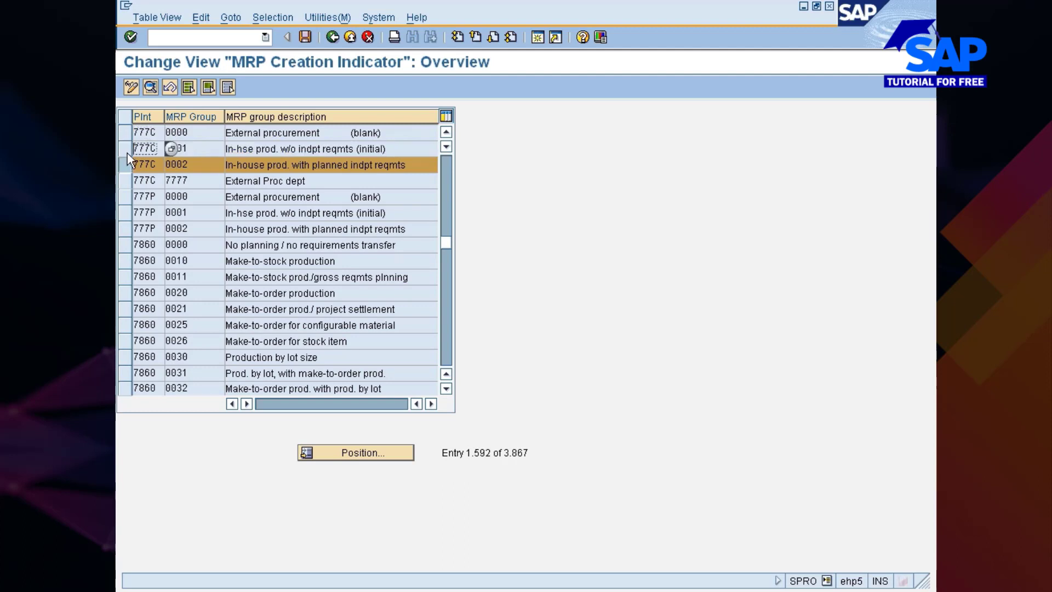
pyautogui.click(126, 163)
pyautogui.click(124, 181)
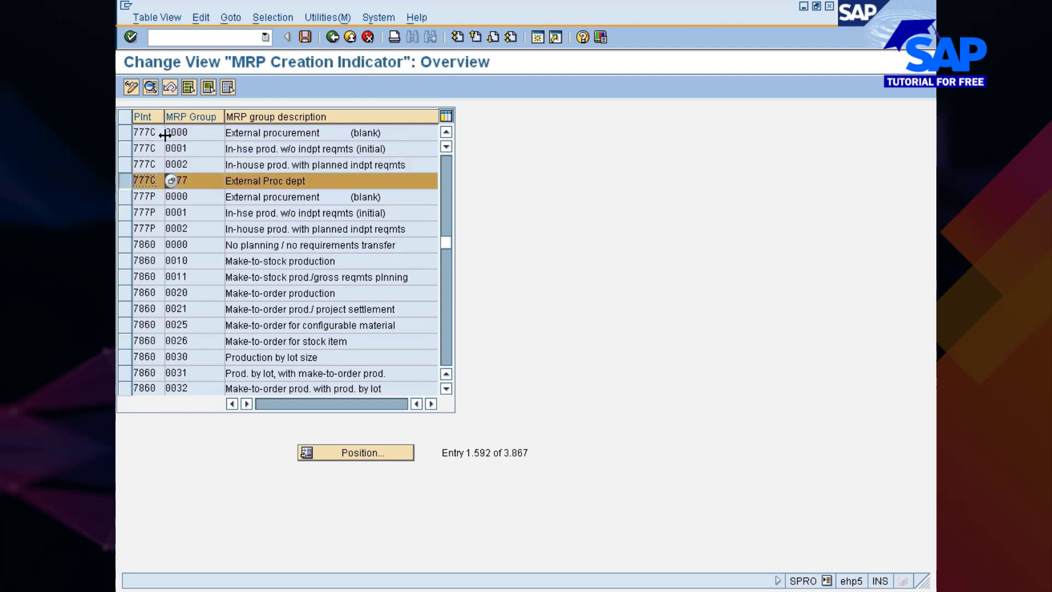
pyautogui.click(149, 89)
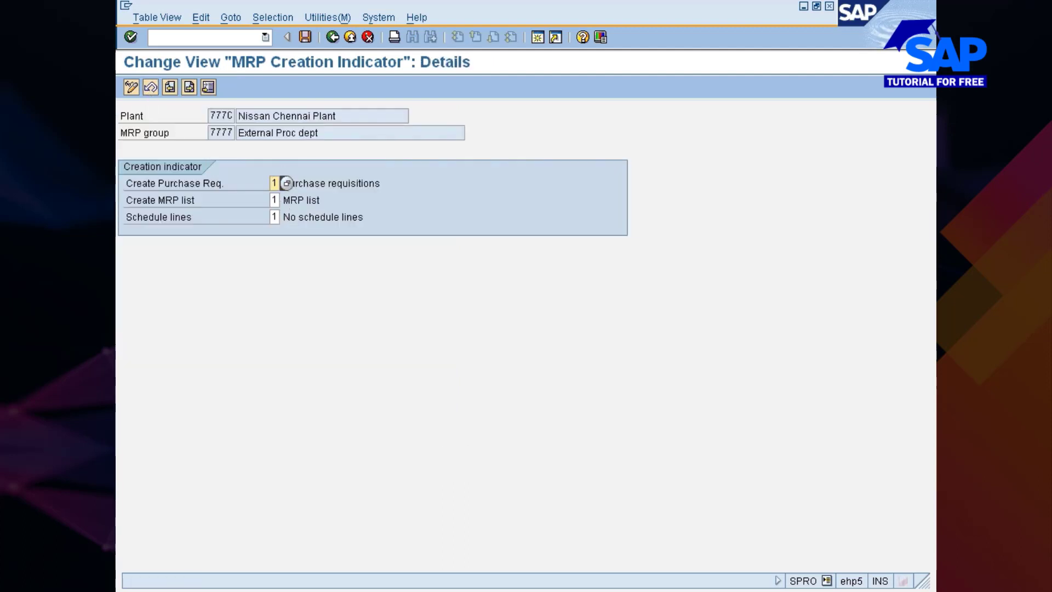
pyautogui.click(333, 37)
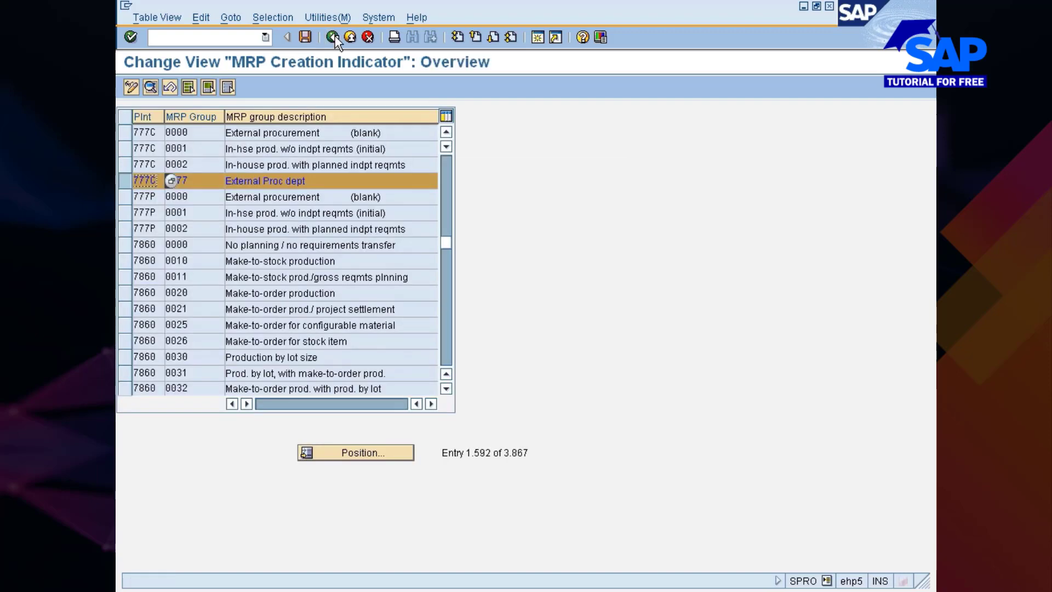
pyautogui.click(333, 38)
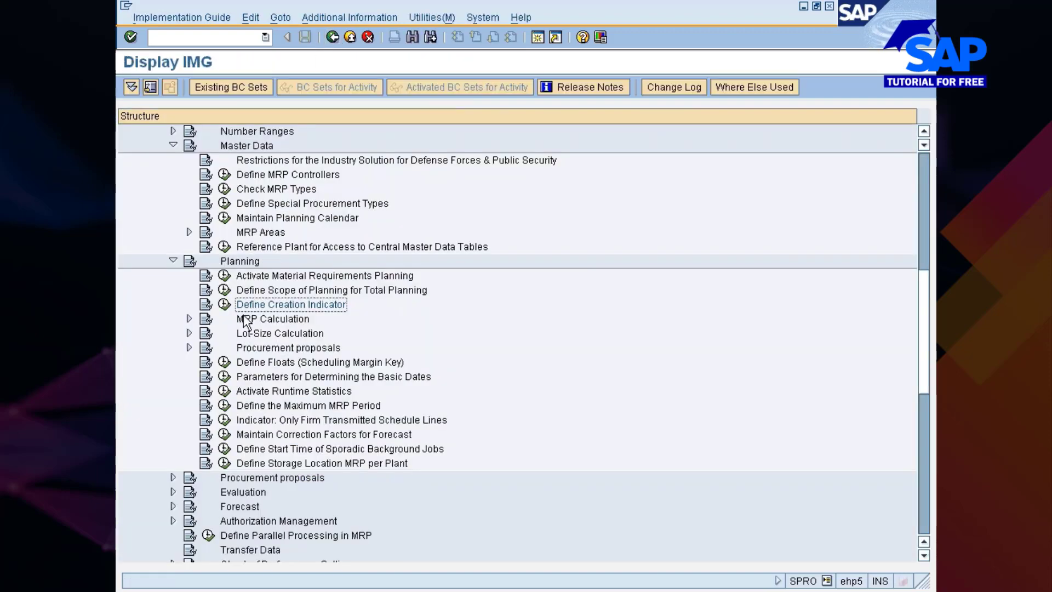
# Expand the MRP Calculation node and examine its activities along with the remaining Planning activities, such as floats and procurement proposals
pyautogui.click(262, 322)
pyautogui.click(189, 319)
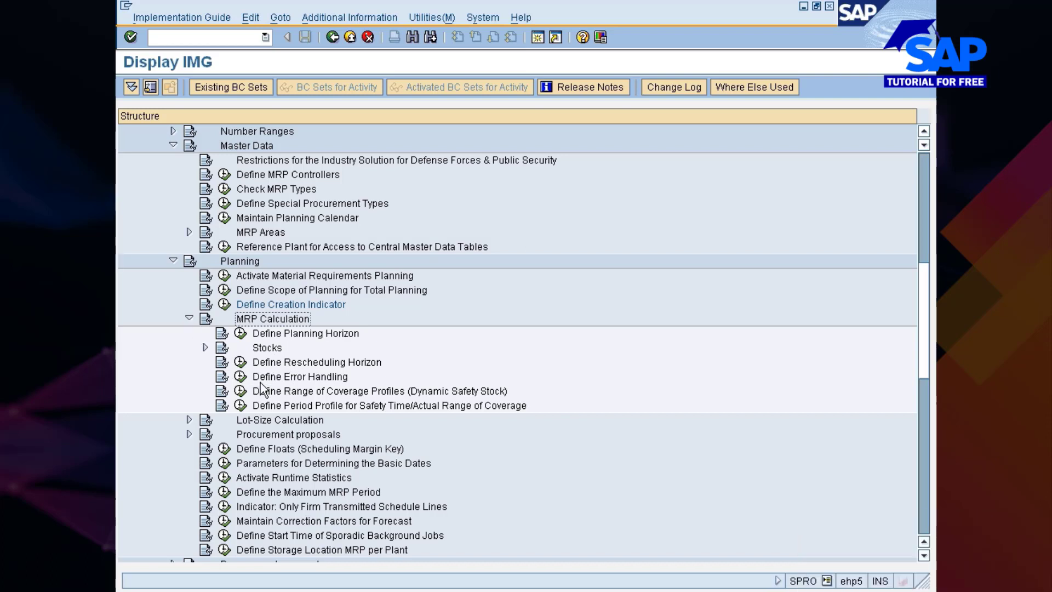
pyautogui.click(283, 378)
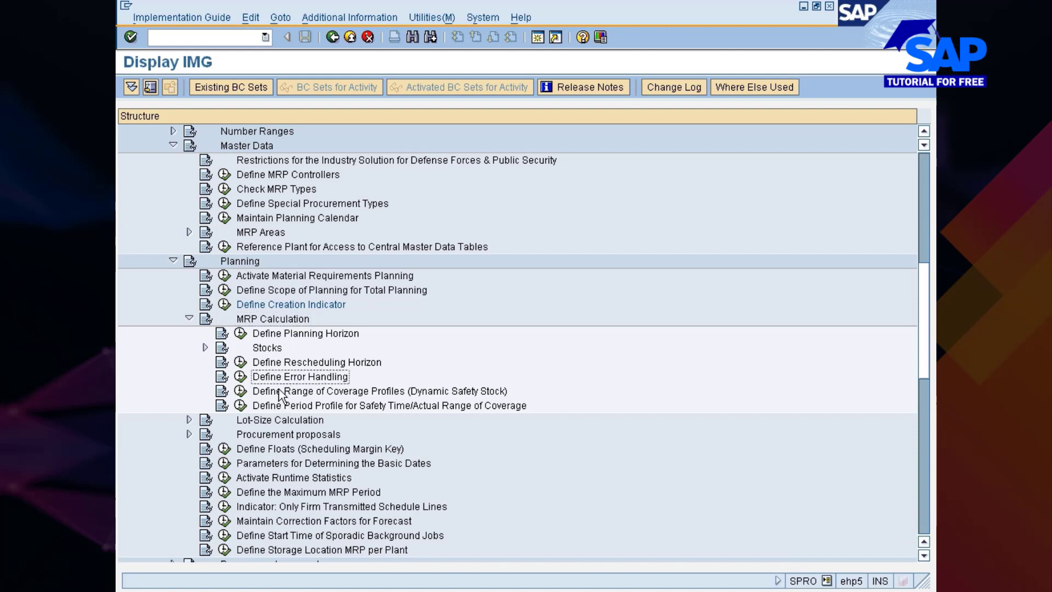
pyautogui.click(284, 333)
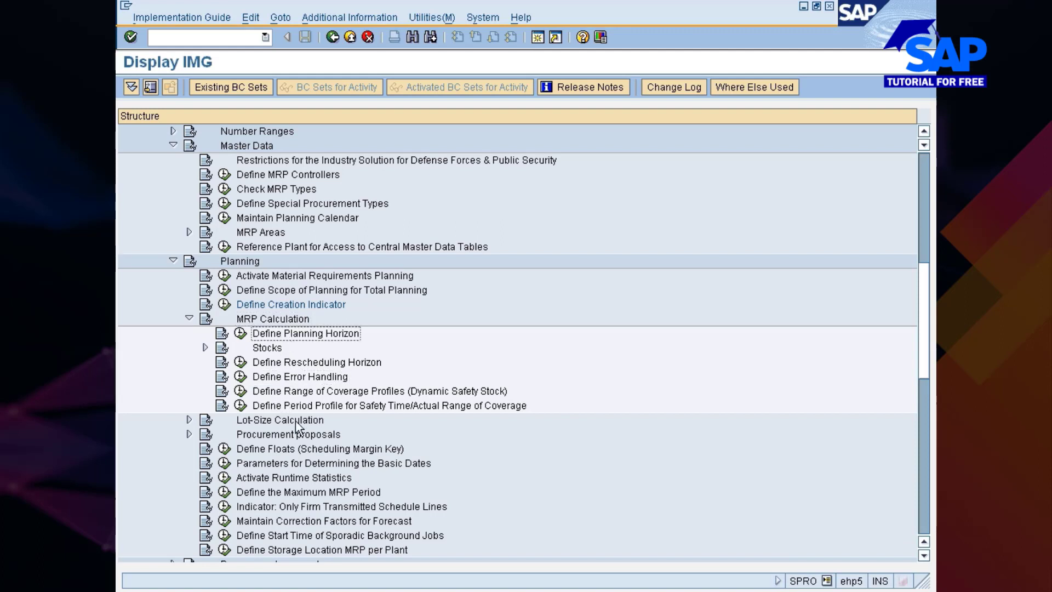
pyautogui.scroll(-2, 298, 427)
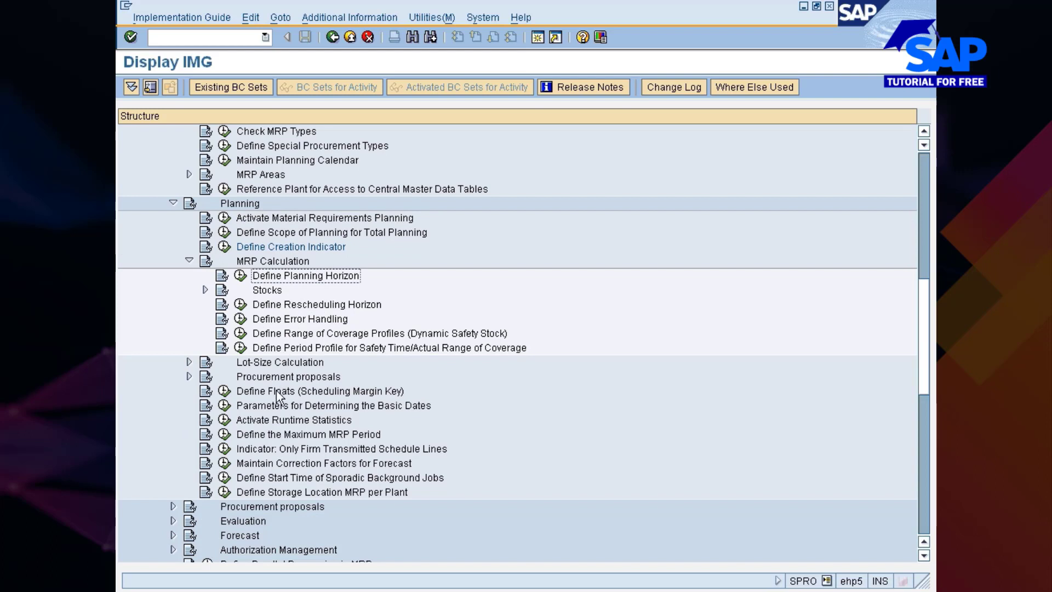
pyautogui.click(278, 392)
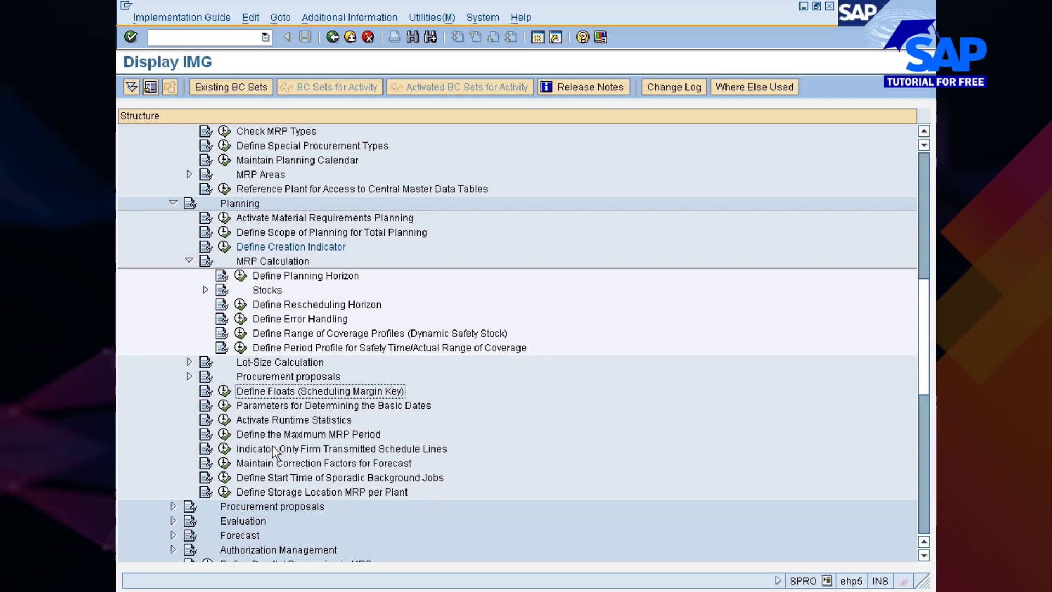
pyautogui.click(252, 506)
pyautogui.scroll(1, 291, 395)
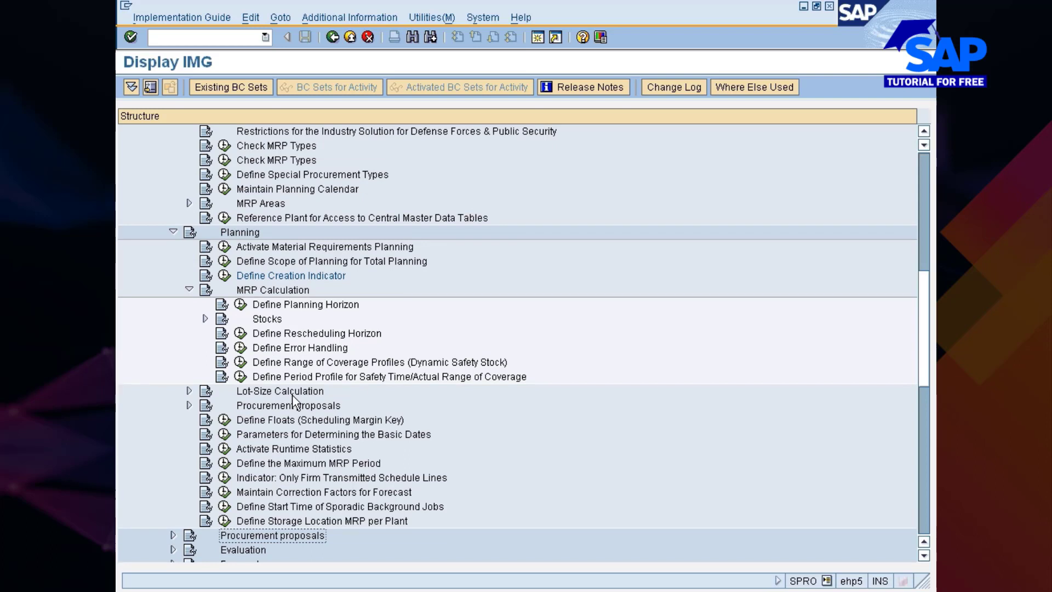
pyautogui.scroll(1, 292, 395)
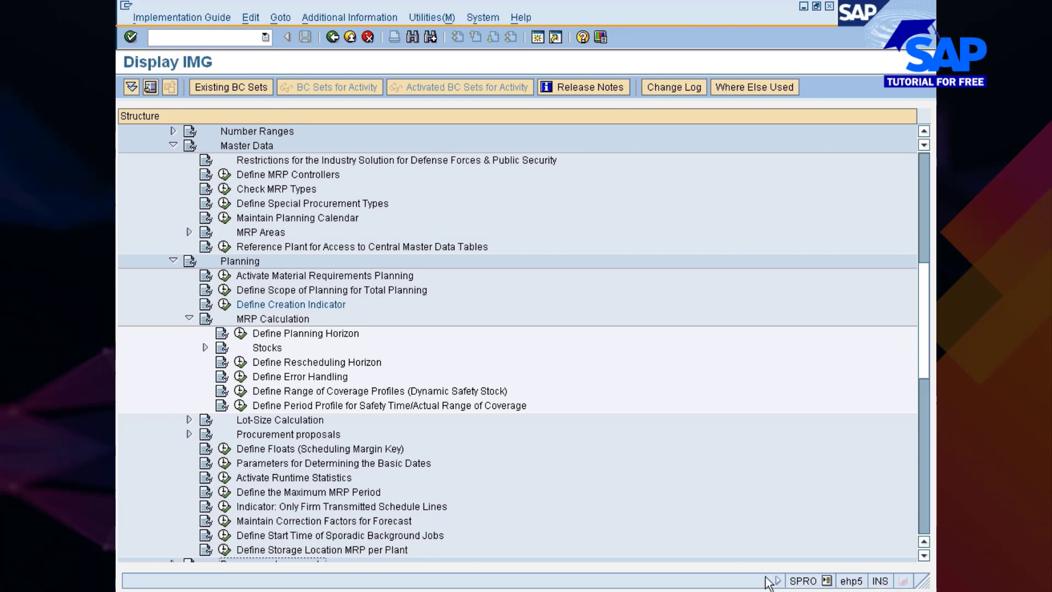
pyautogui.click(925, 34)
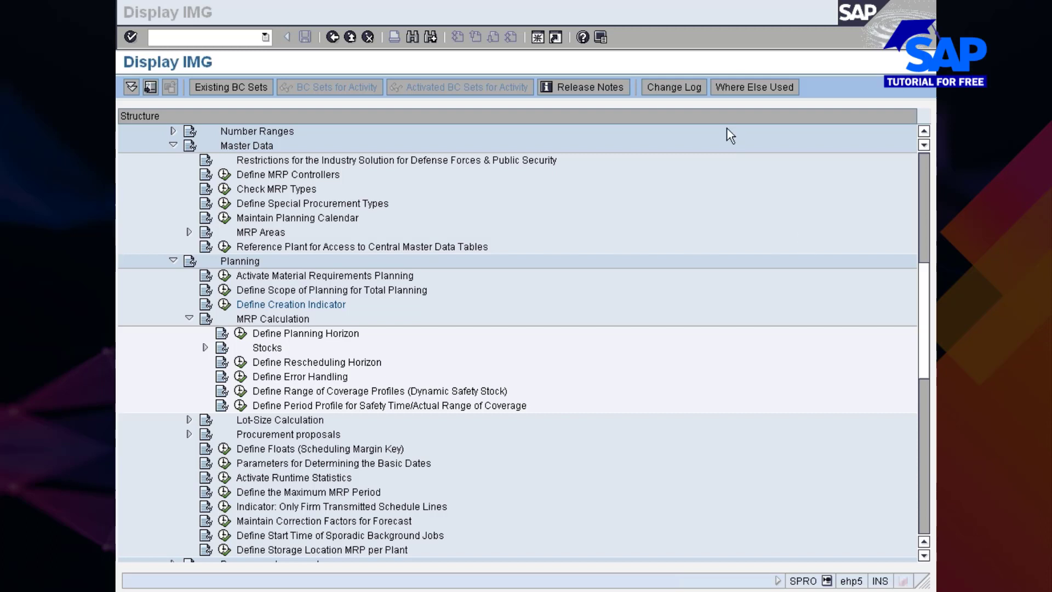
pyautogui.click(751, 96)
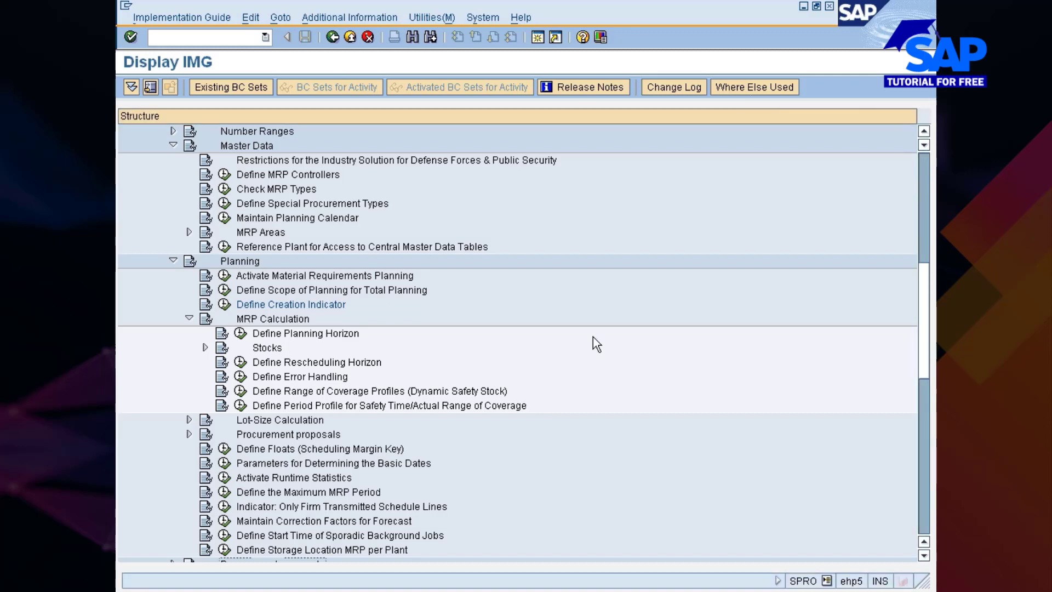